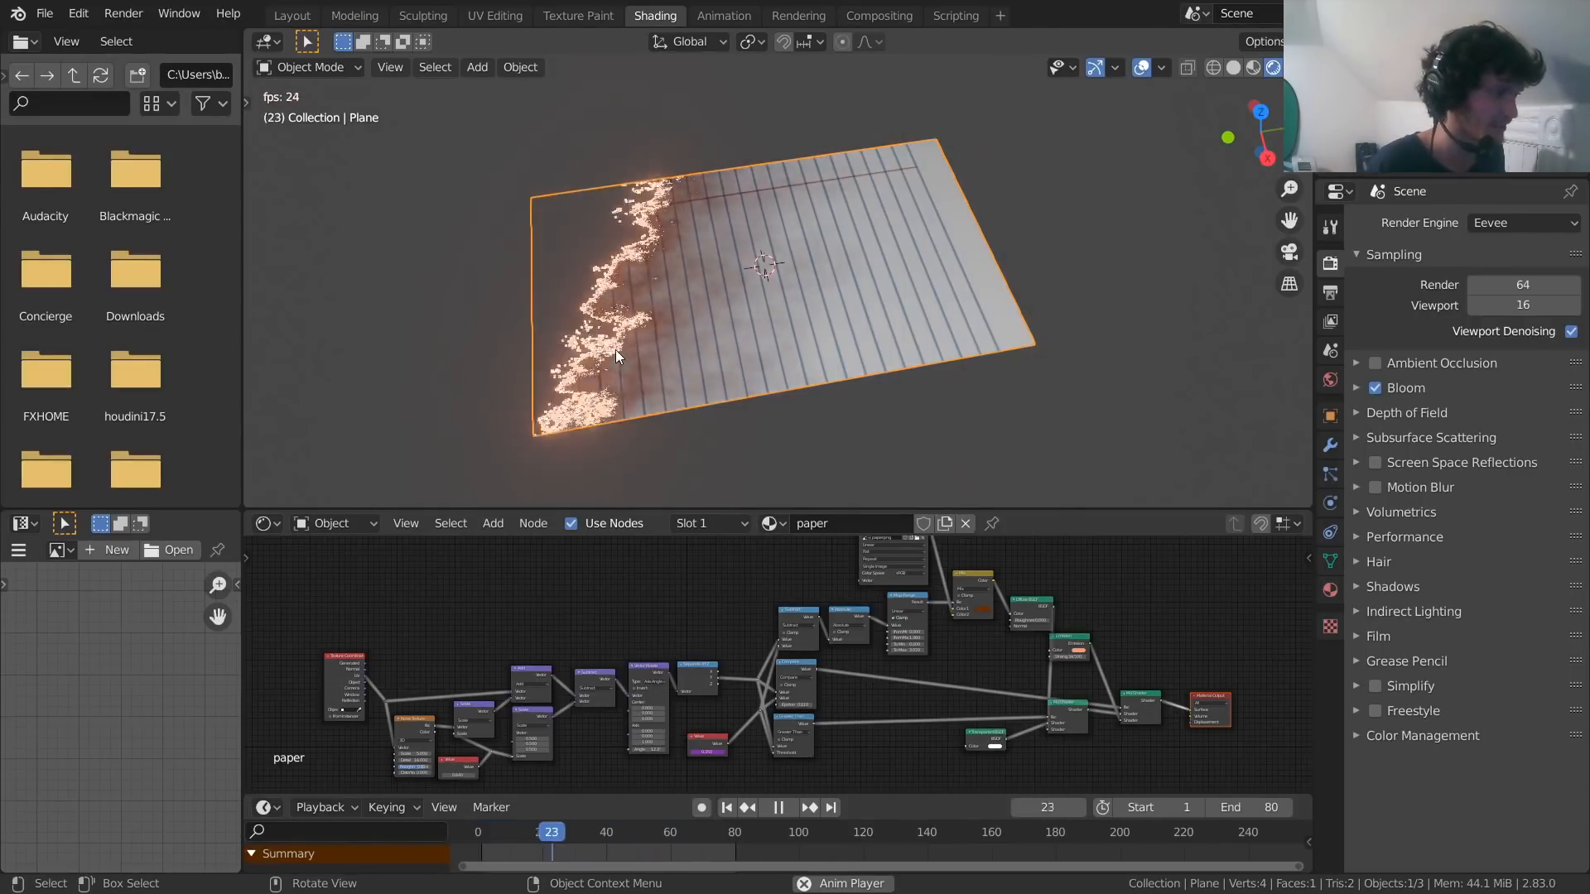
Set the Vector Rotate node's angle to about 28.6° and play the paper burn animation to preview the rotated burn direction
key(space)
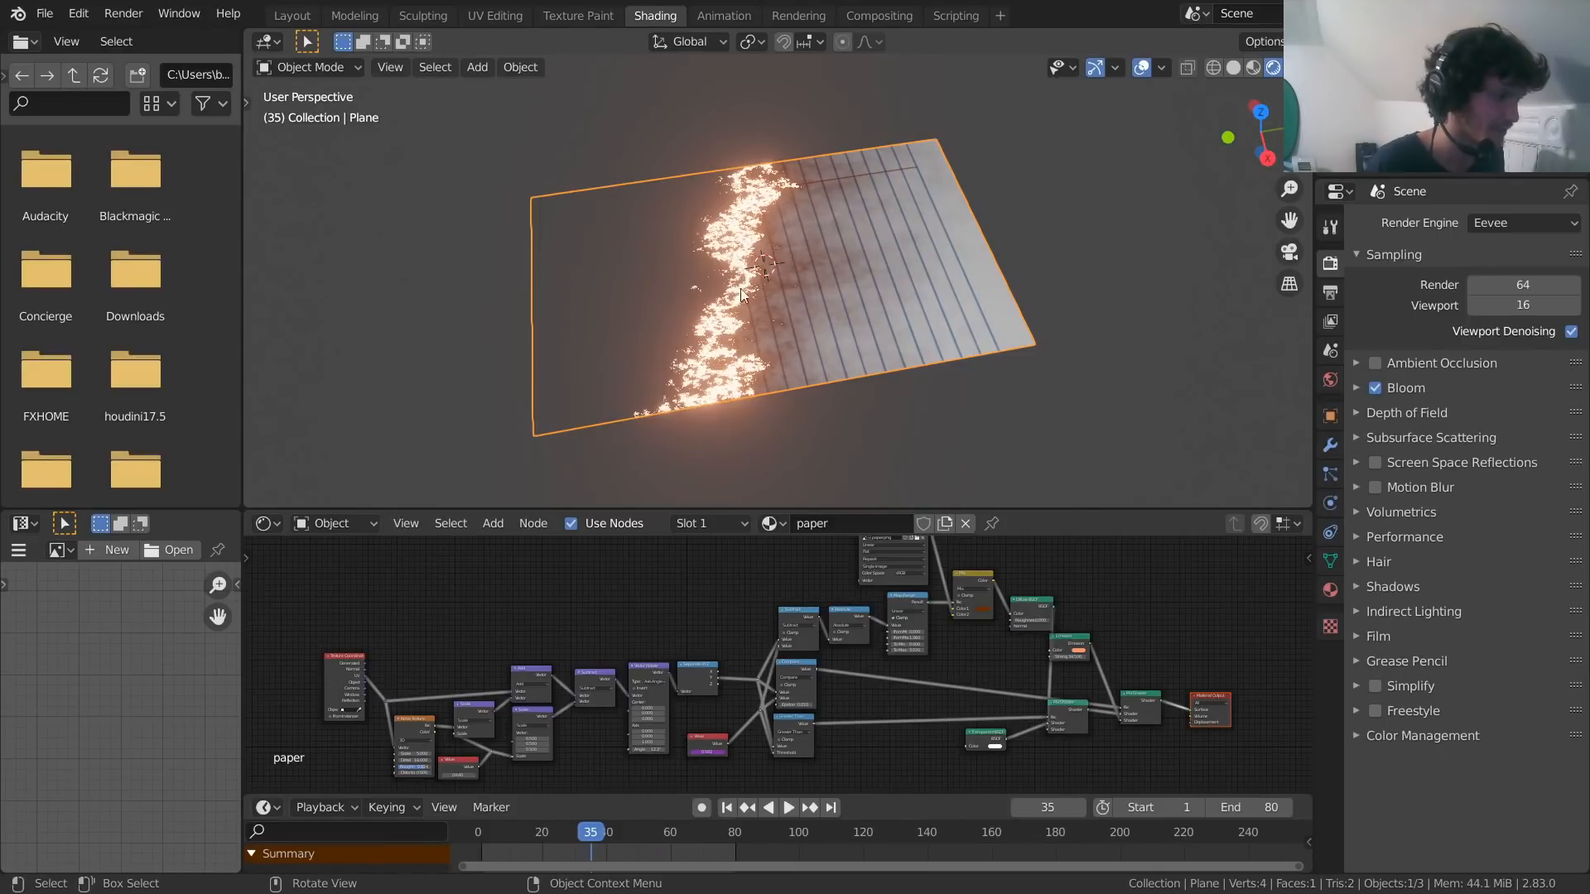
scroll(732, 682, up, 4)
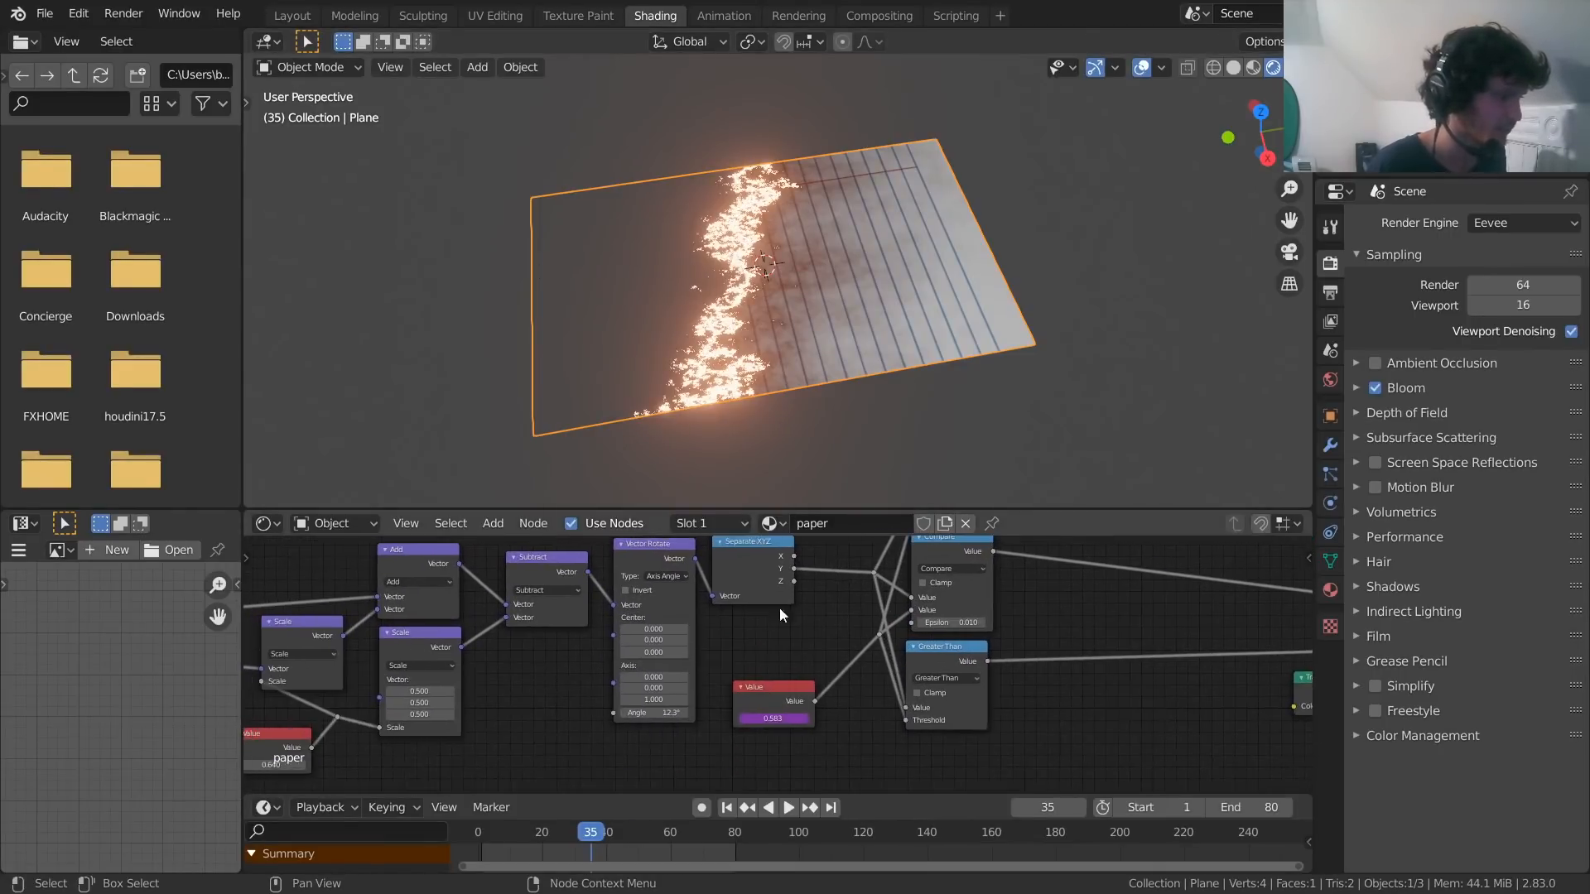
scroll(780, 659, up, 3)
drag(639, 726, 662, 726)
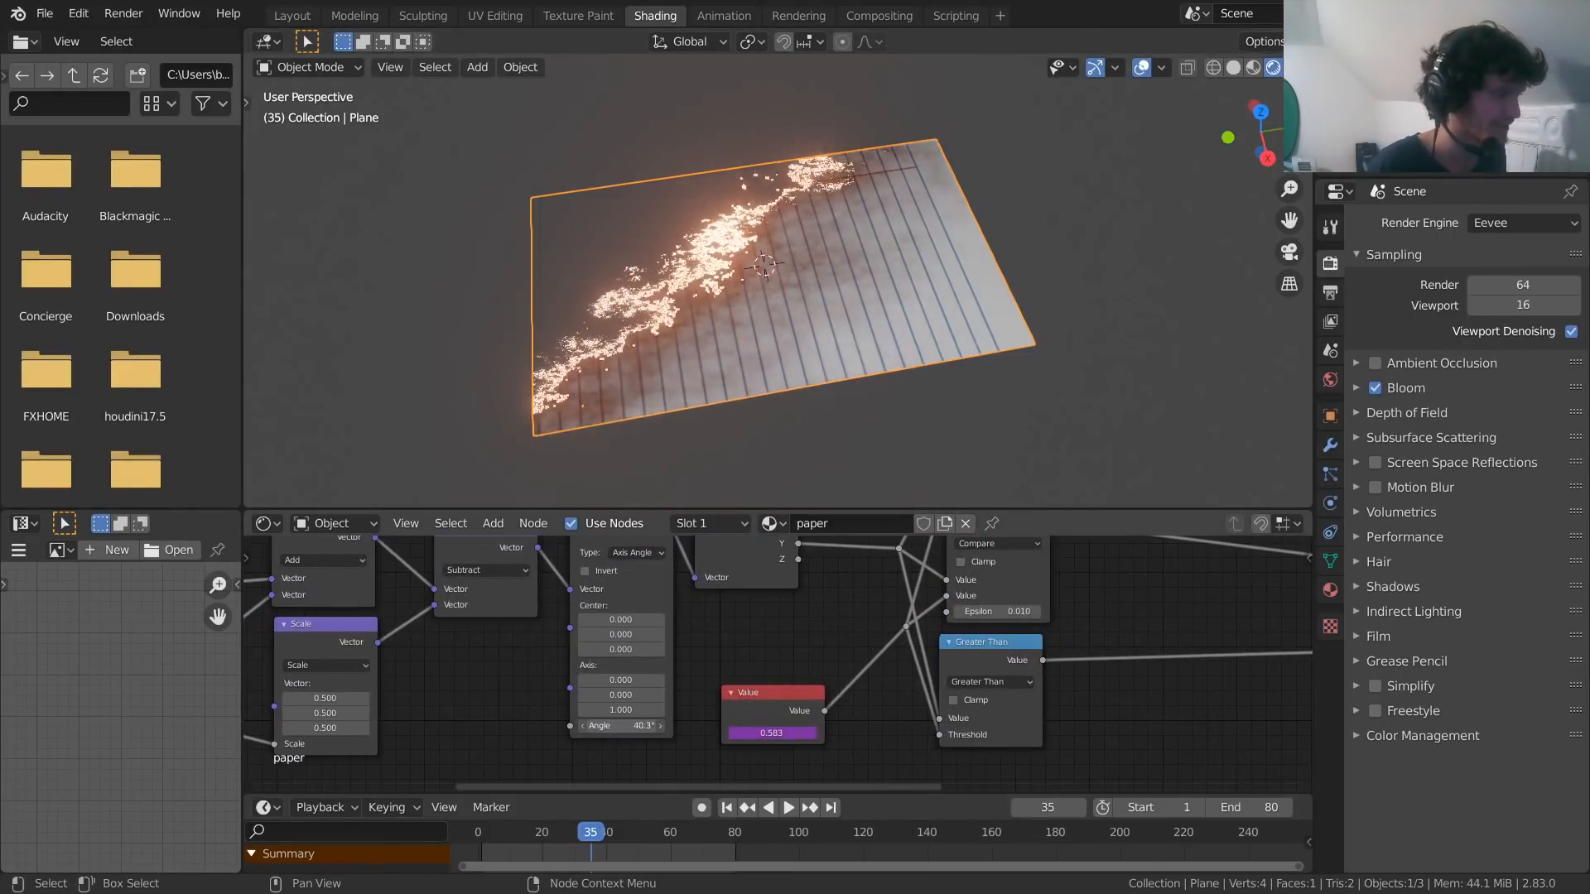
key(space)
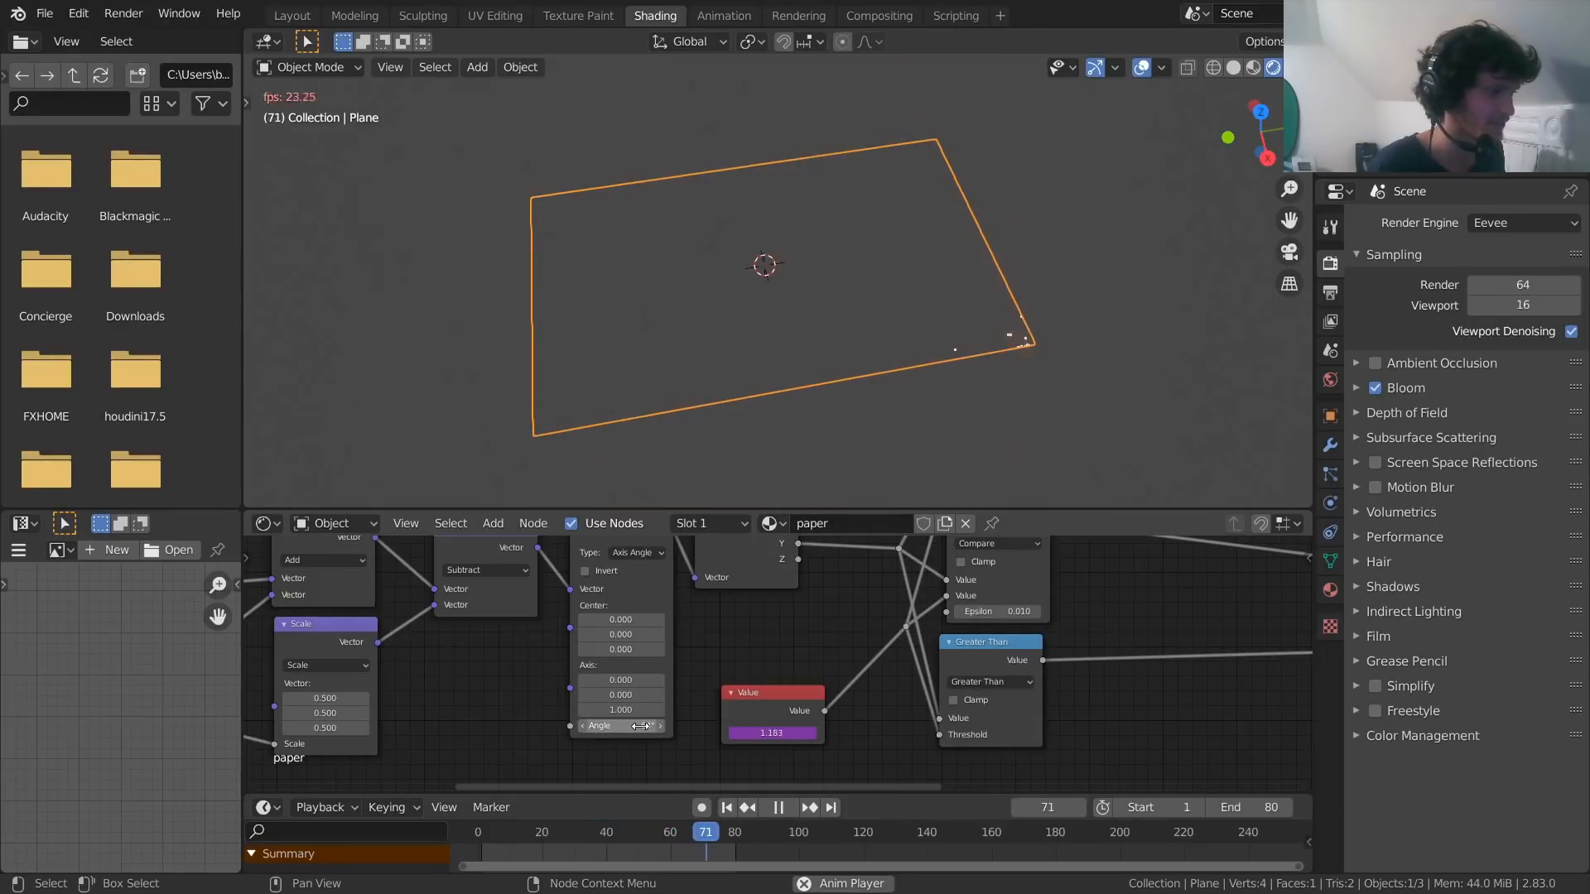
mouse_move(641, 726)
mouse_down()
mouse_move(694, 726)
mouse_move(578, 727)
mouse_up()
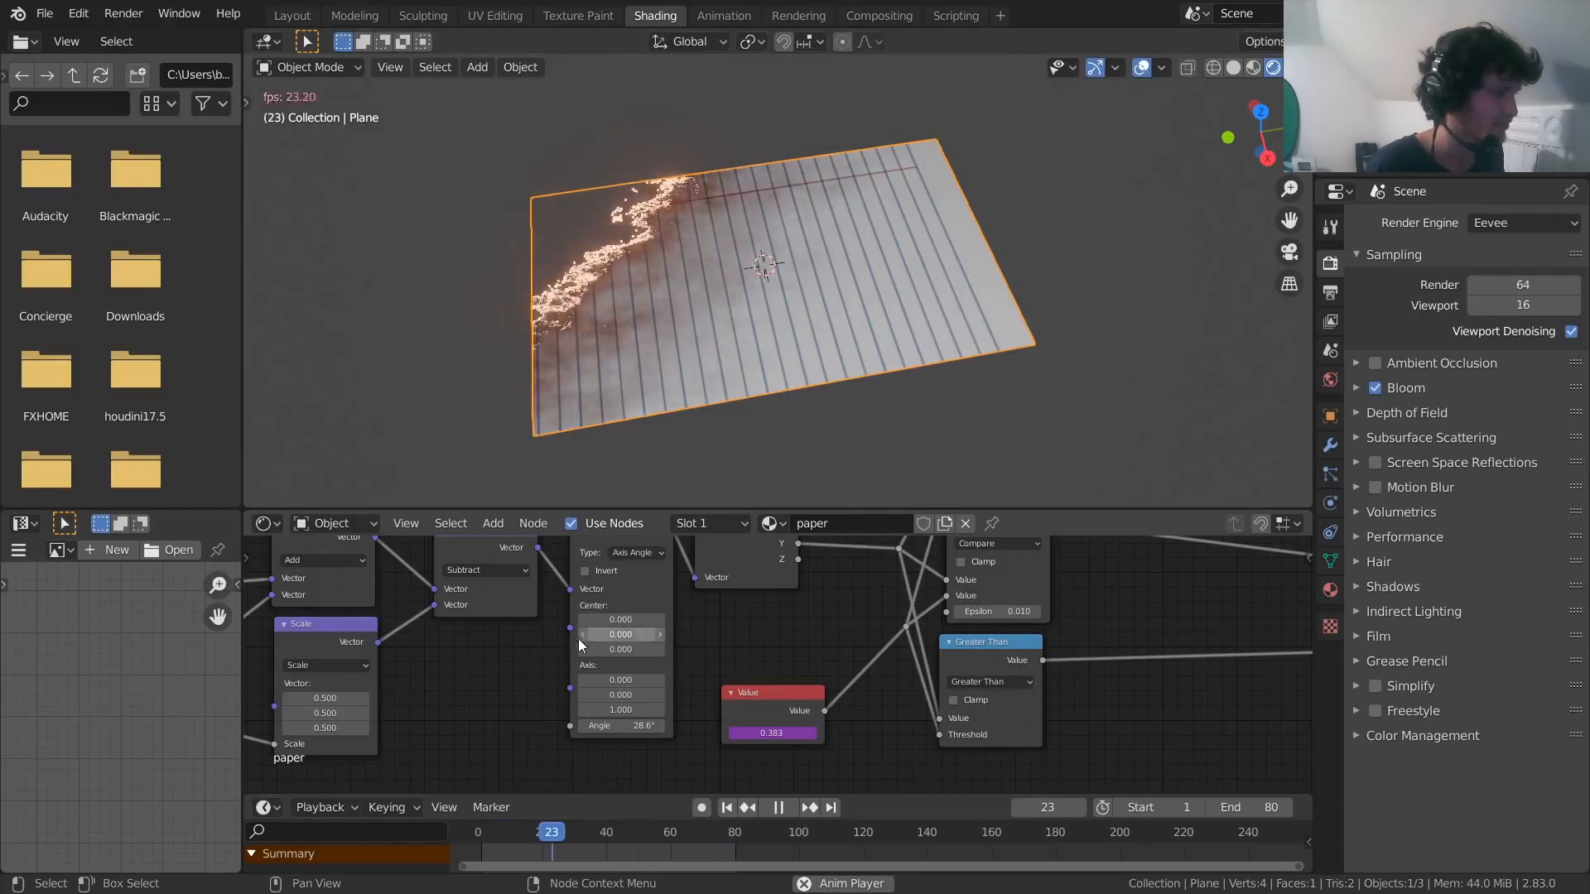
key(space)
Set the Value node driving the noise Scale nodes to 1.430 and play the animation to preview the rougher burn edge
middle_drag(500, 652, 948, 642)
middle_drag(700, 681, 827, 585)
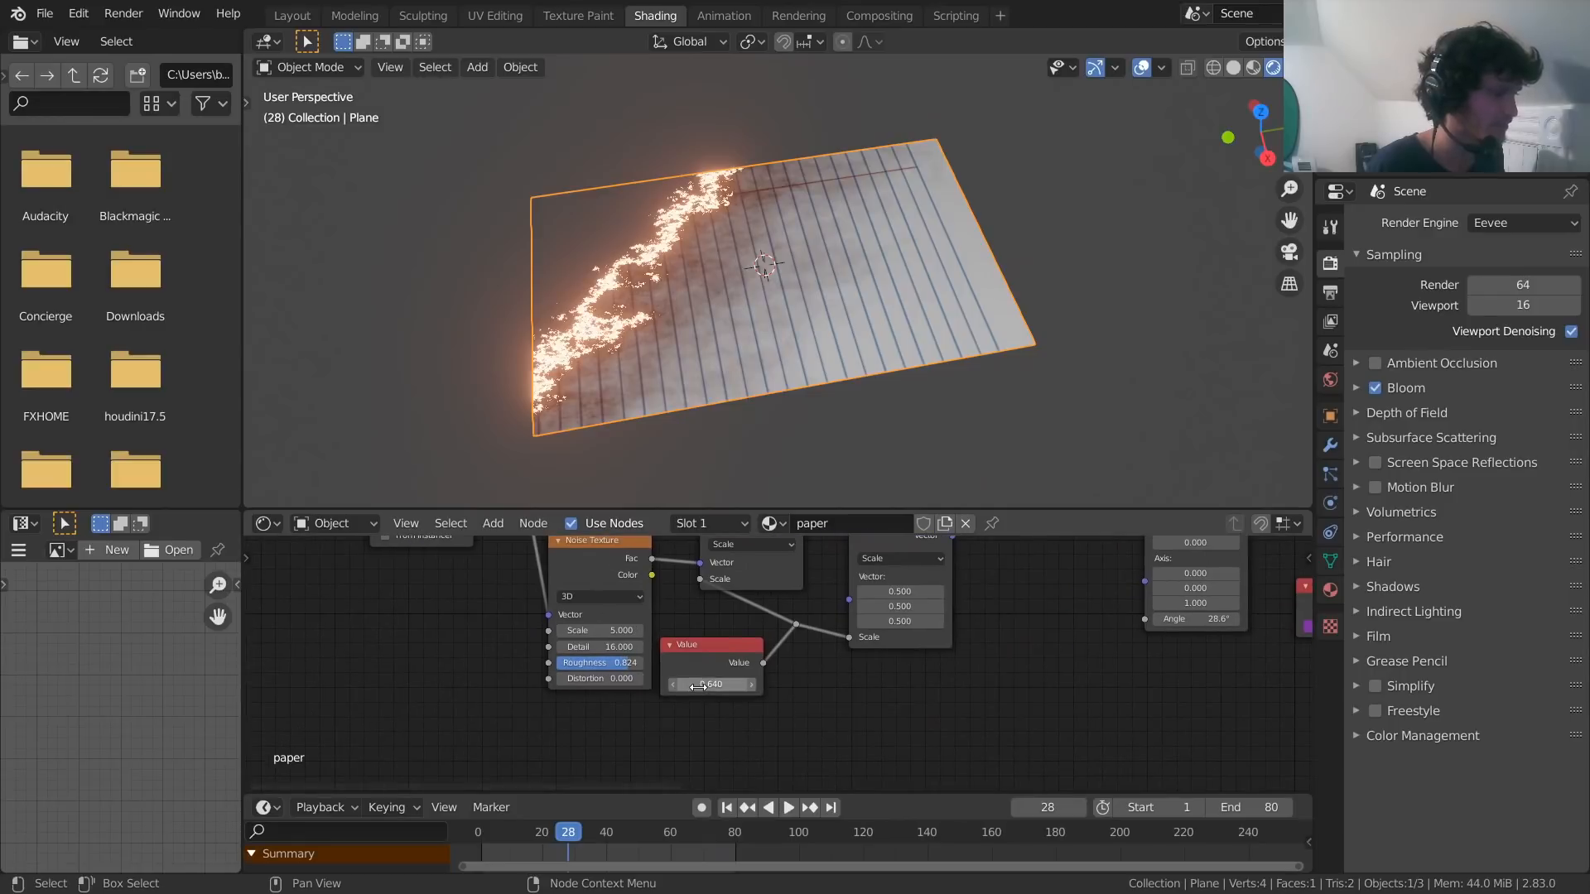
mouse_move(697, 685)
mouse_down()
mouse_move(654, 685)
mouse_move(820, 685)
mouse_up()
key(space)
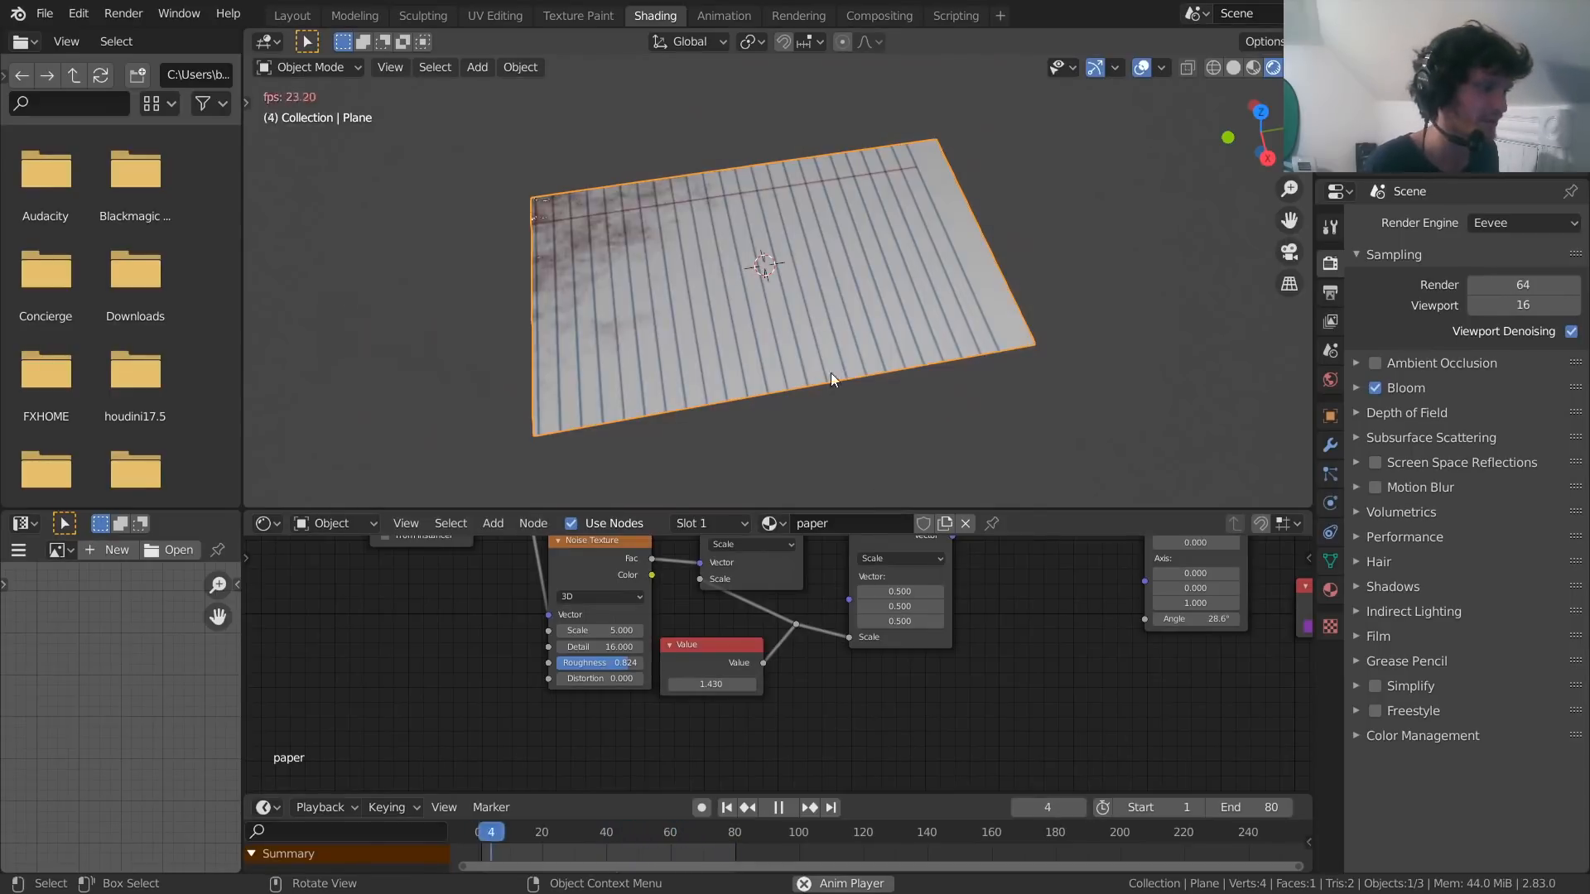
key(space)
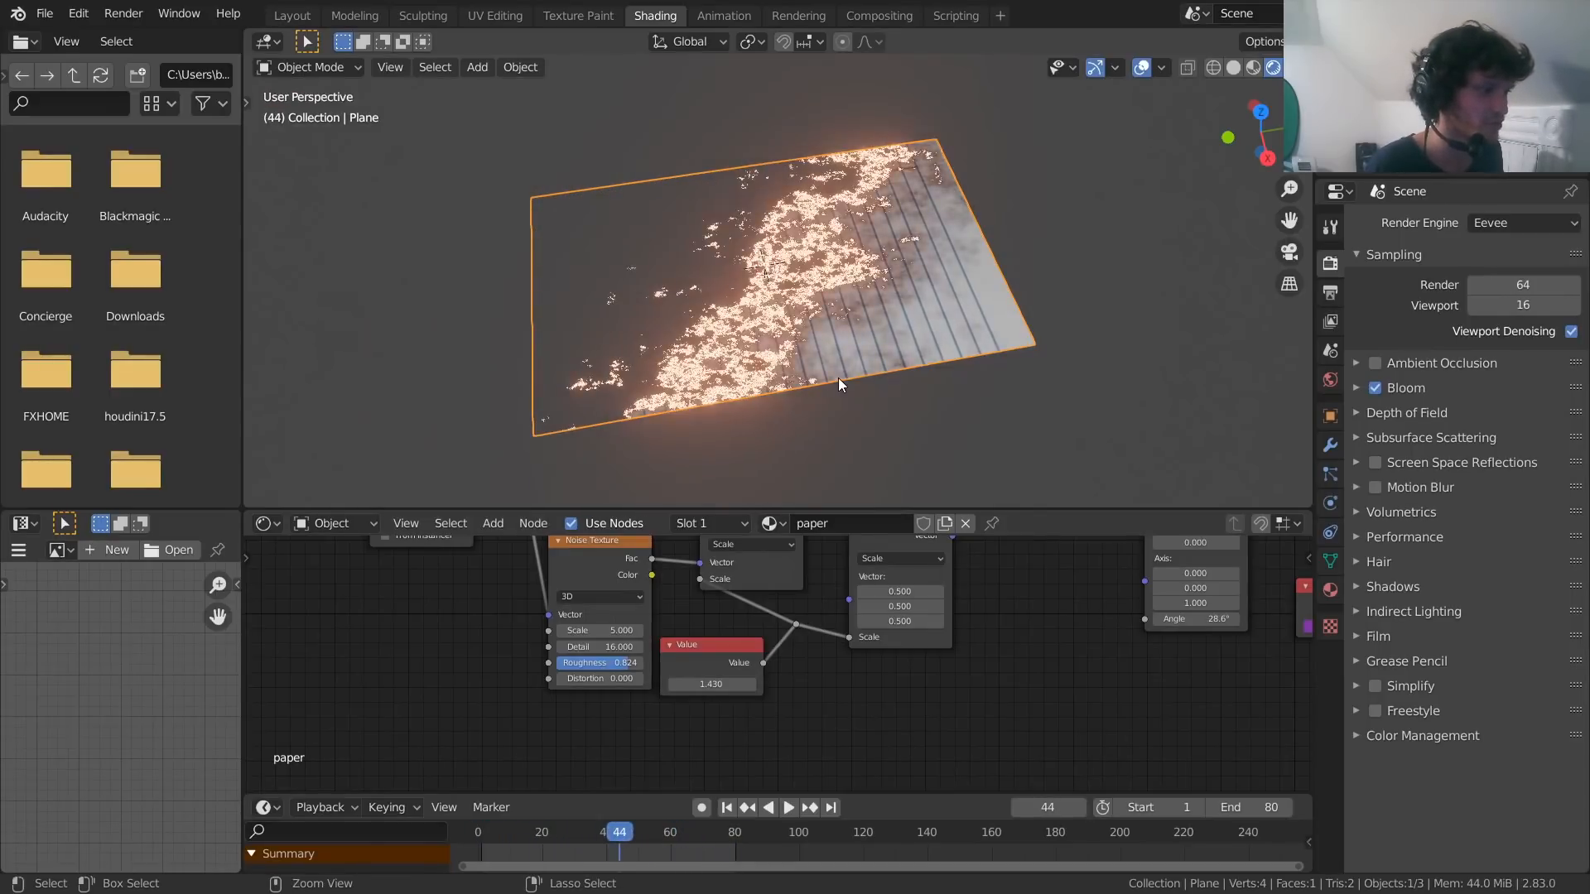
middle_drag(1039, 656, 708, 742)
scroll(751, 638, down, 5)
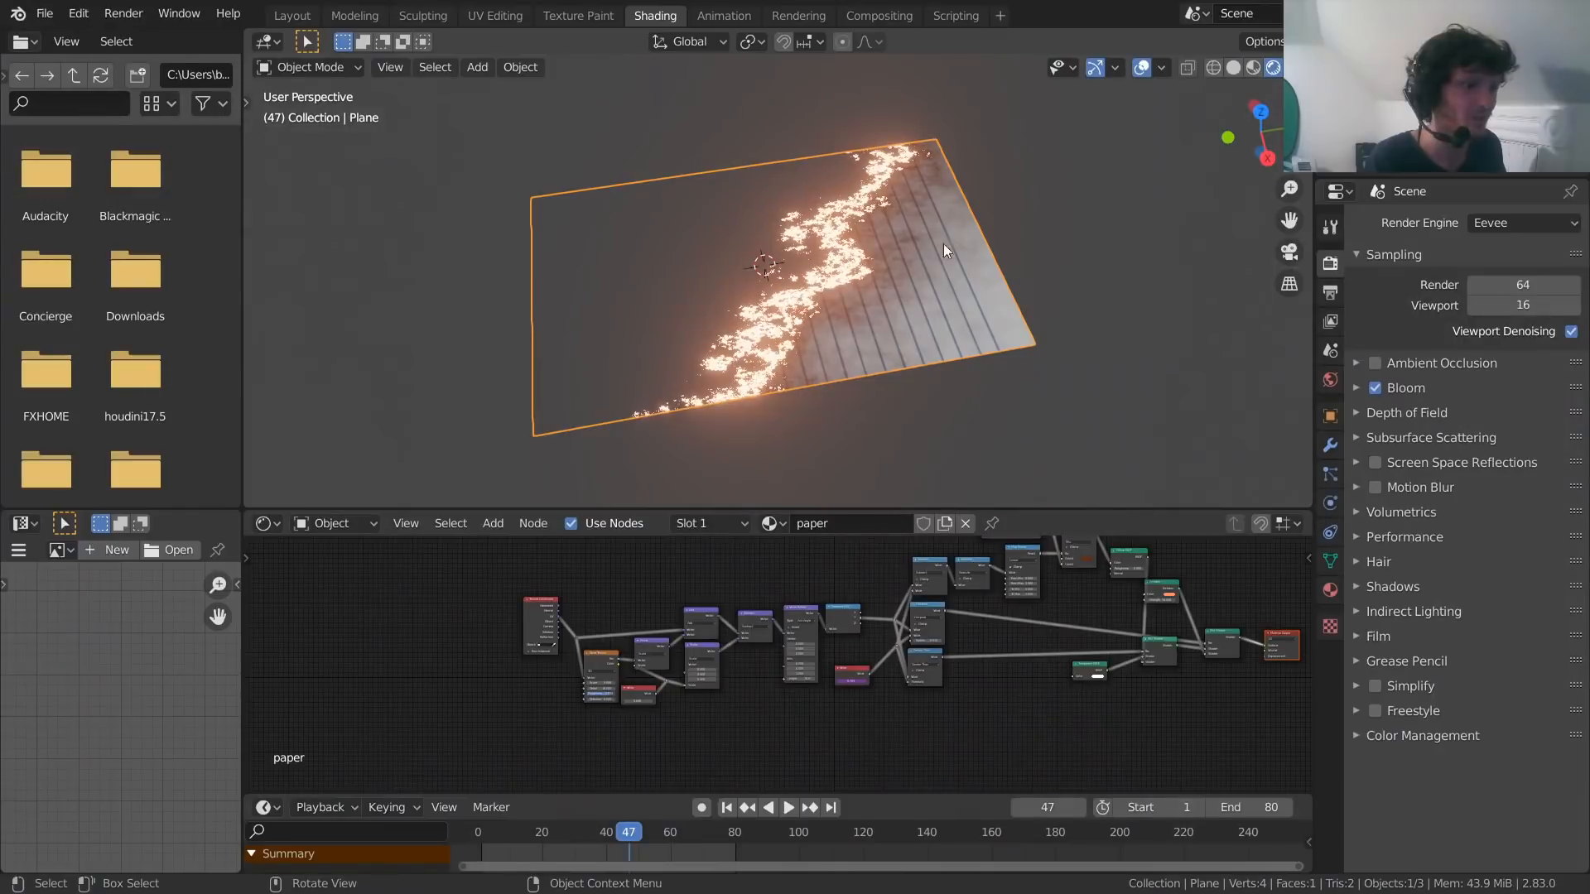
Create a new General file
key(ctrl+n)
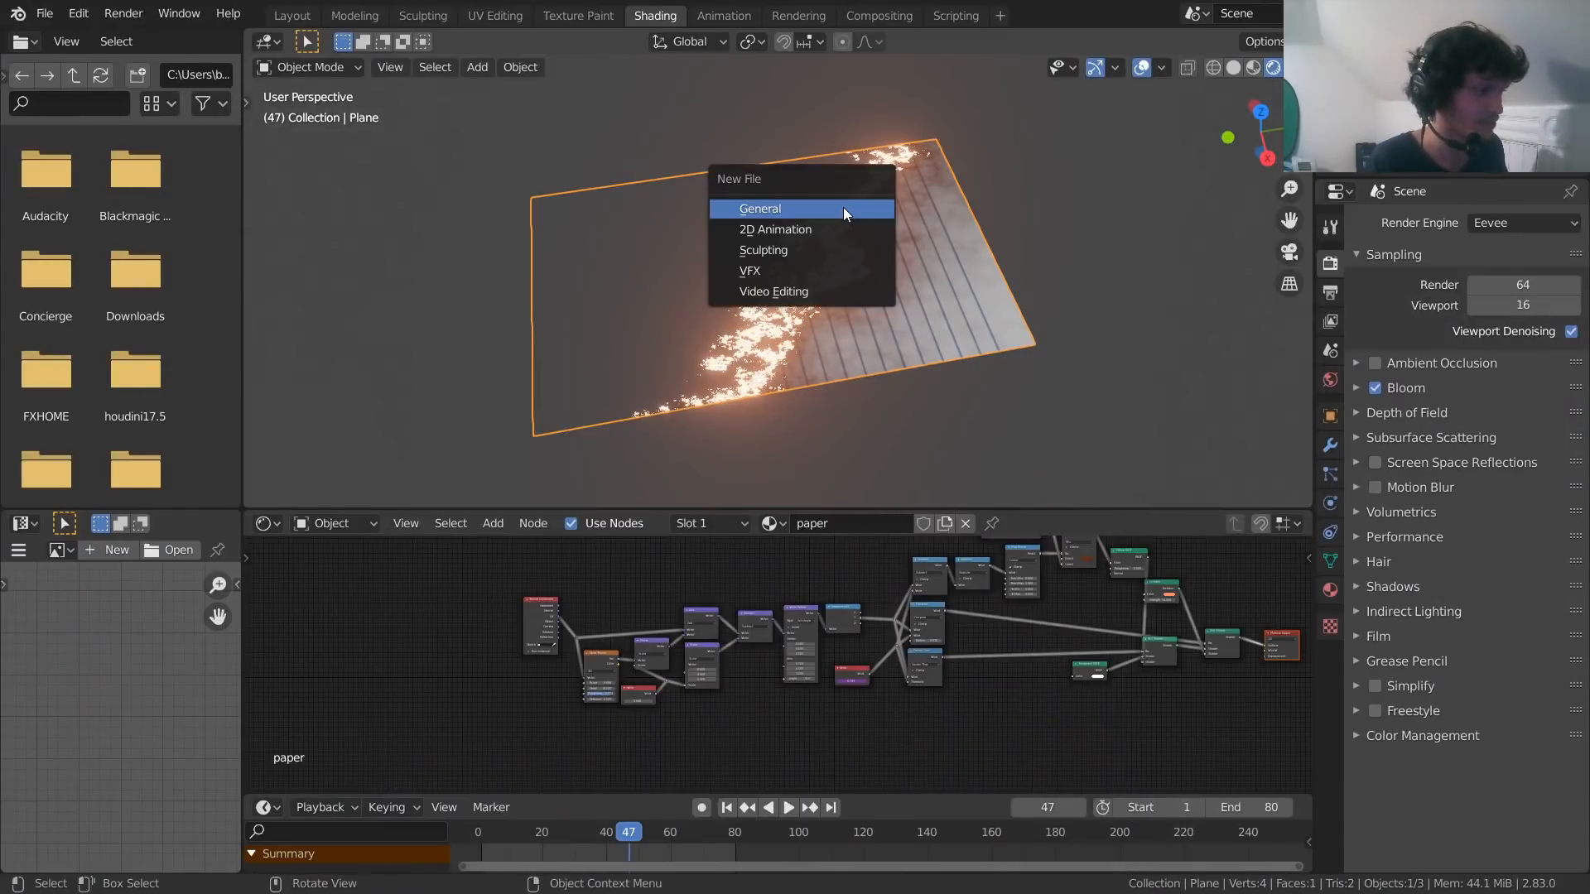
click(842, 207)
click(836, 482)
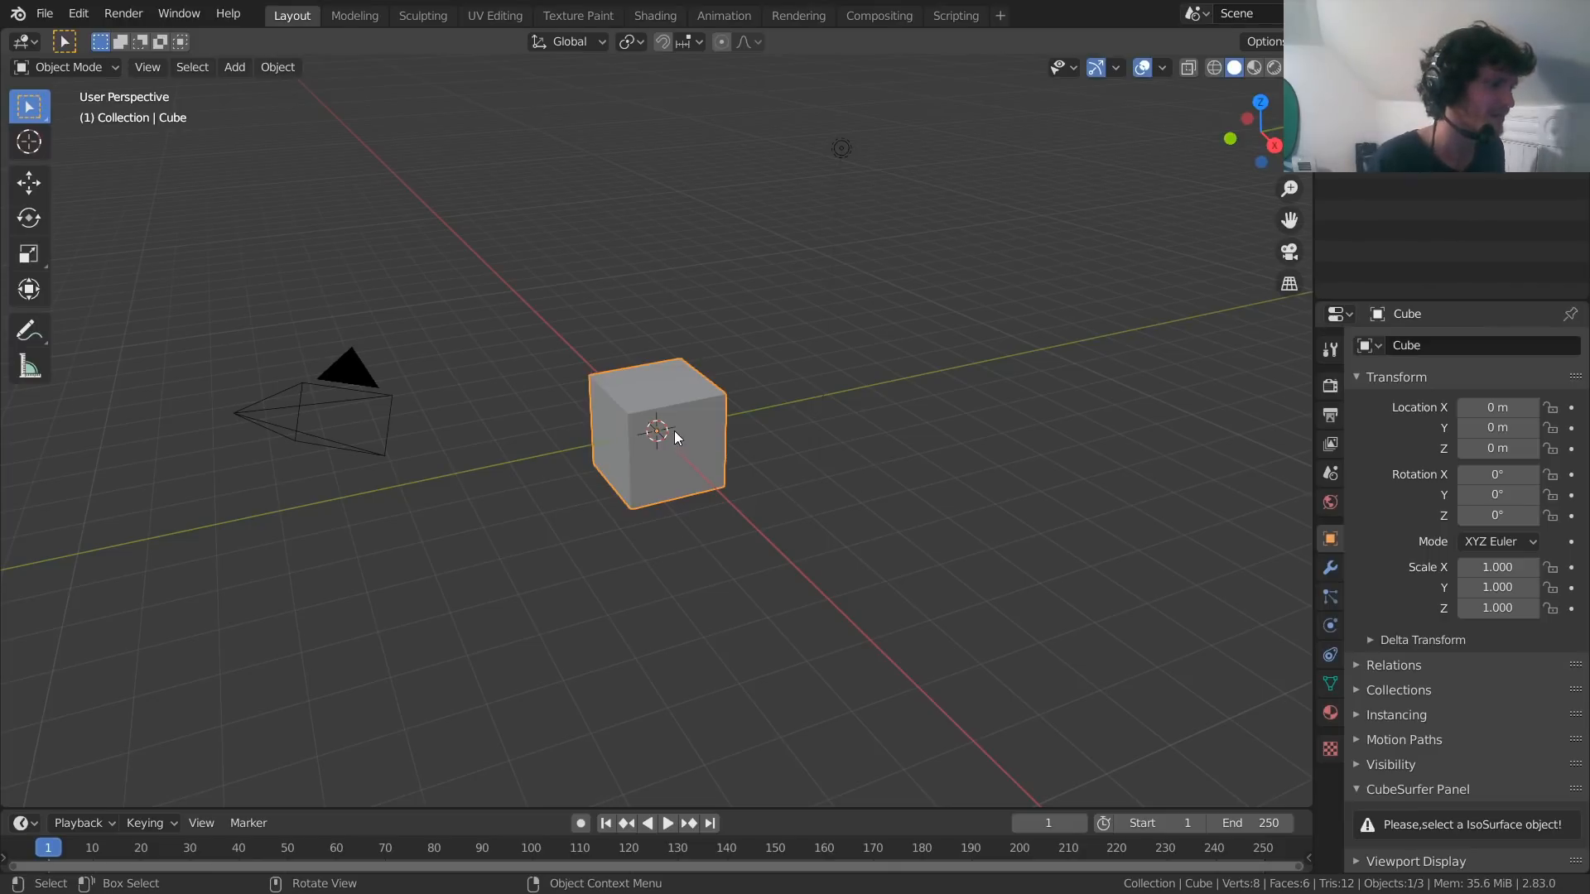
Delete the default cube and add a mesh plane in its place
key(Delete)
key(shift+a)
mouse_move(611, 361)
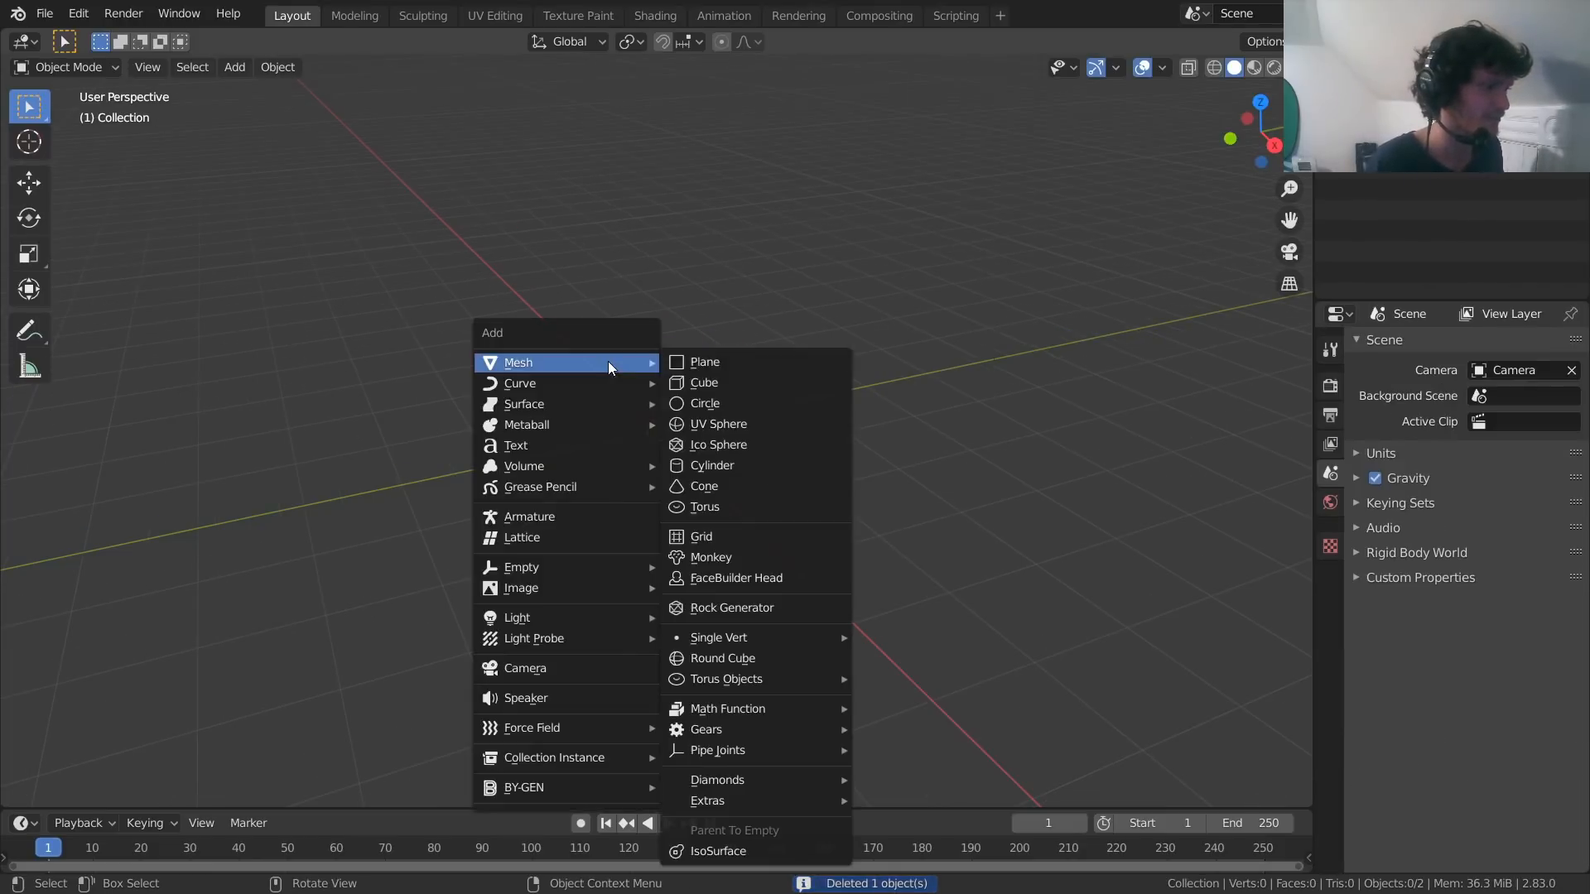
click(712, 365)
Scale the plane along the Y axis by about 1.53 in the top view to give it paper proportions
click(1249, 118)
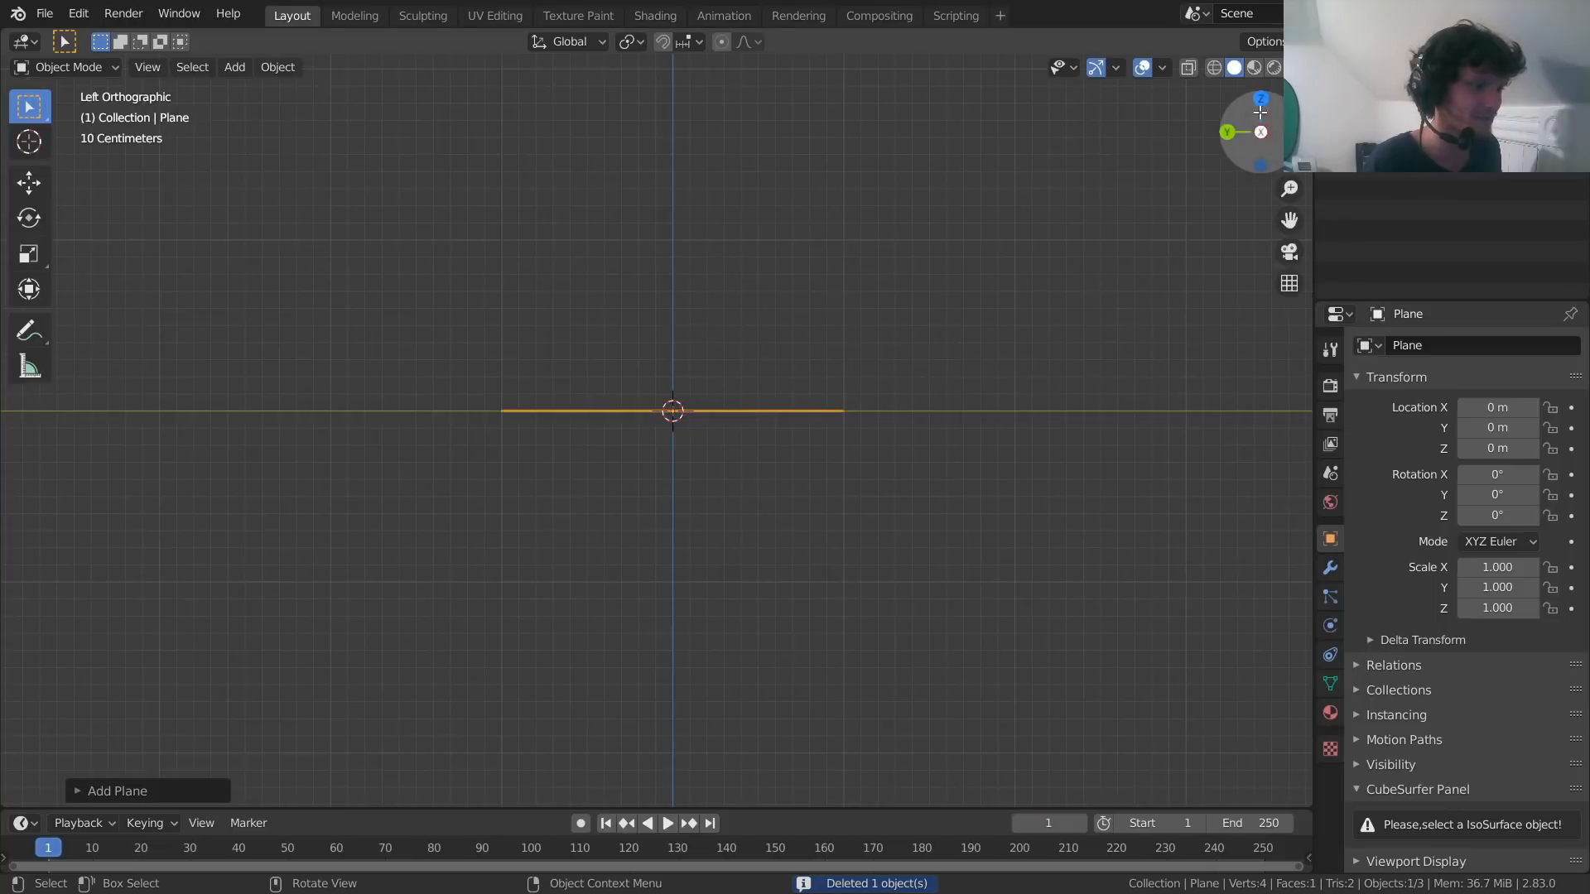
click(1262, 100)
key(s)
key(y)
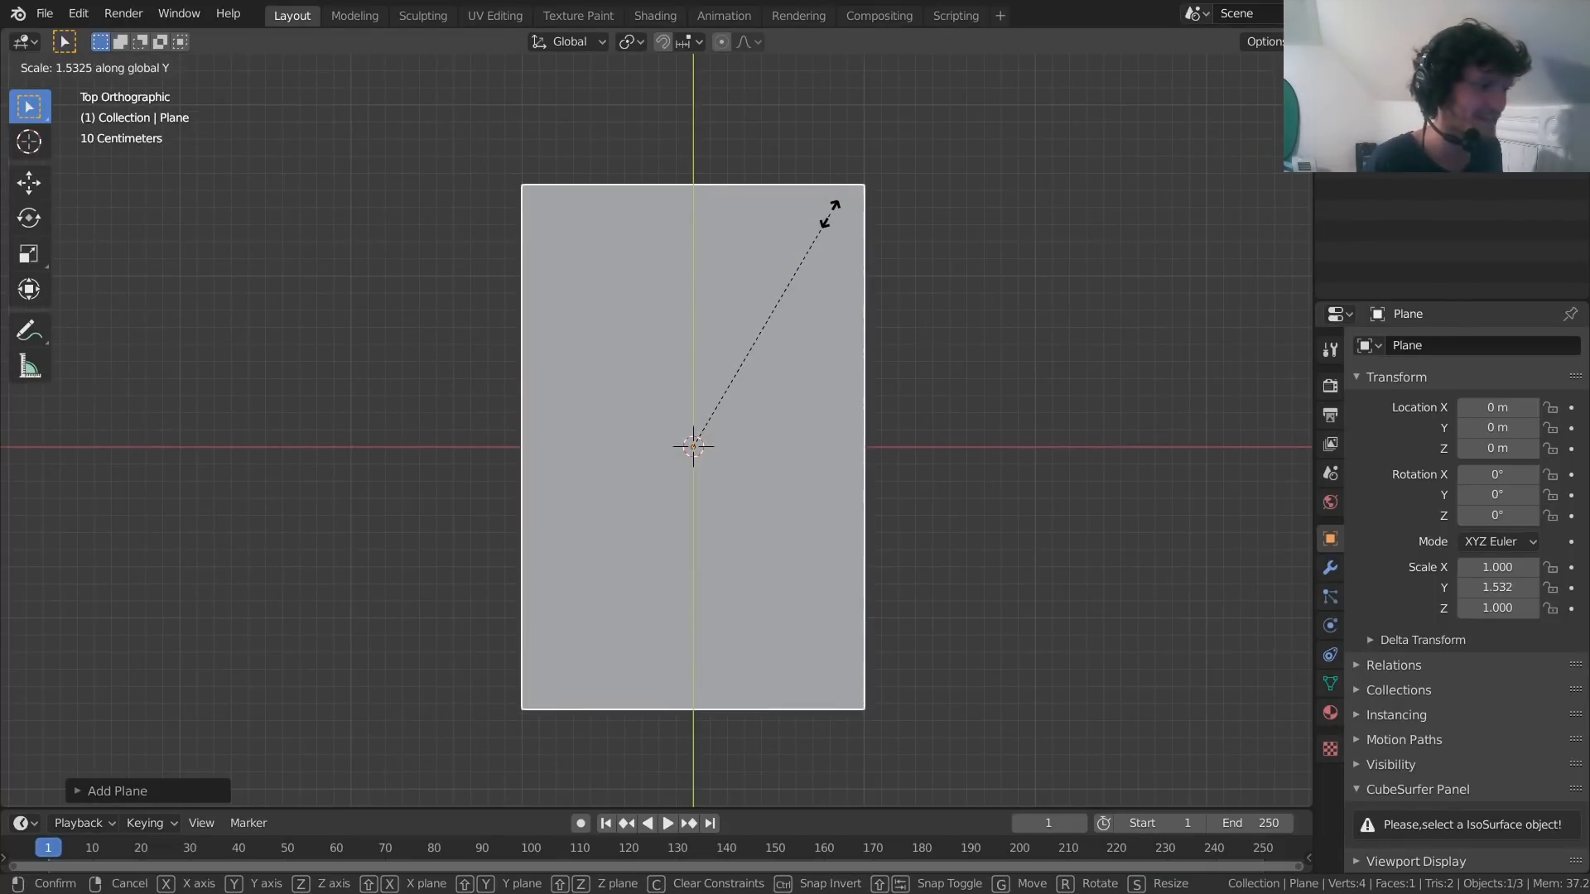
click(834, 203)
middle_drag(795, 375, 676, 306)
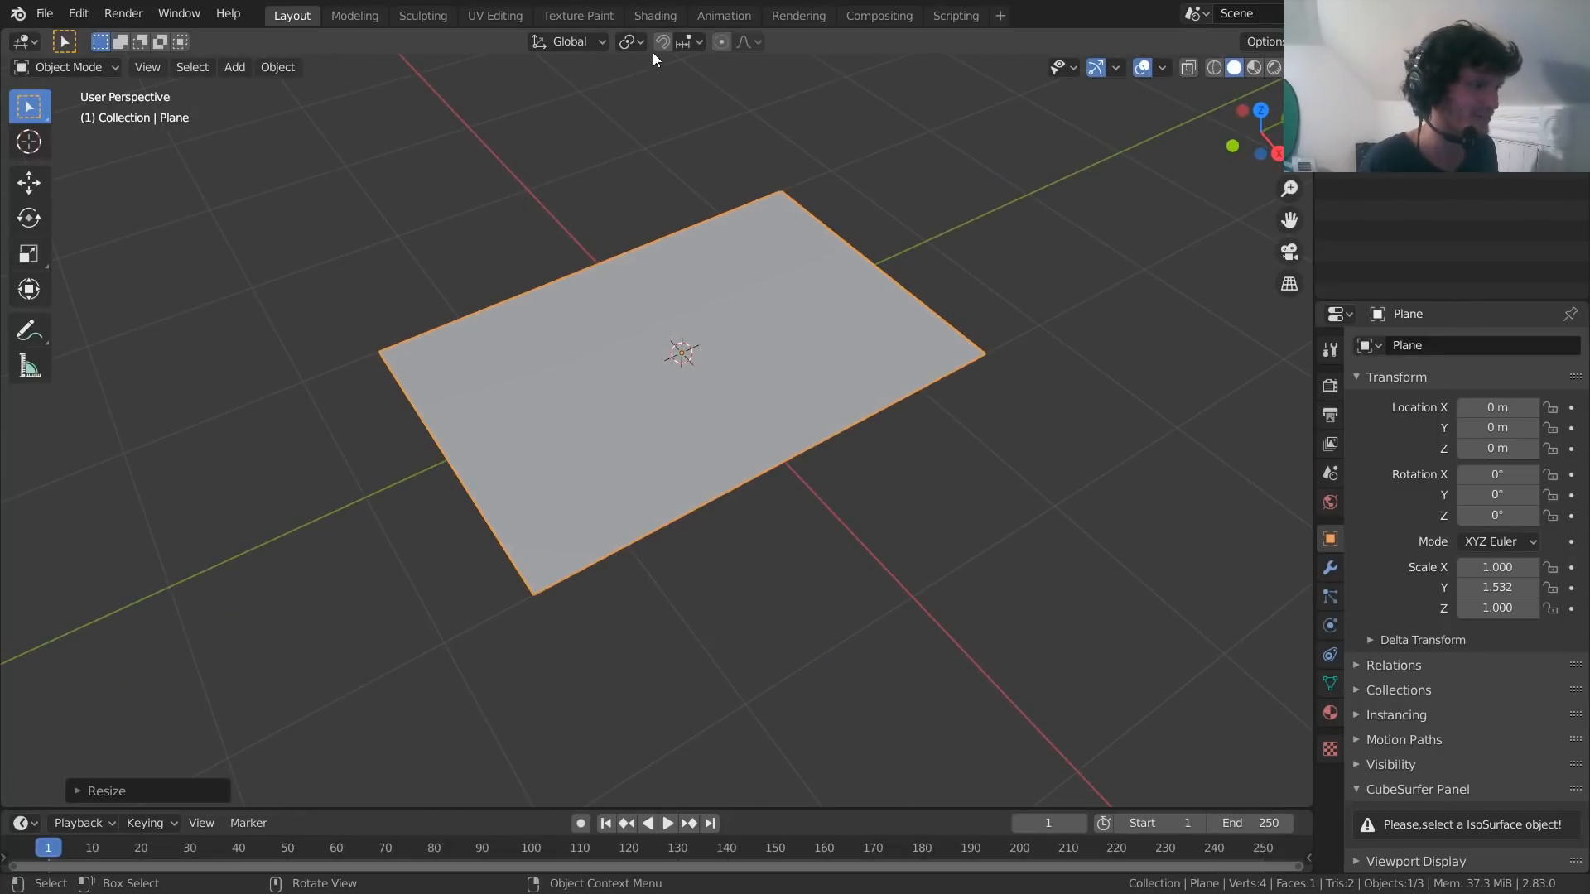
In the Shading workspace, create a new material on the plane and name it paper
click(661, 16)
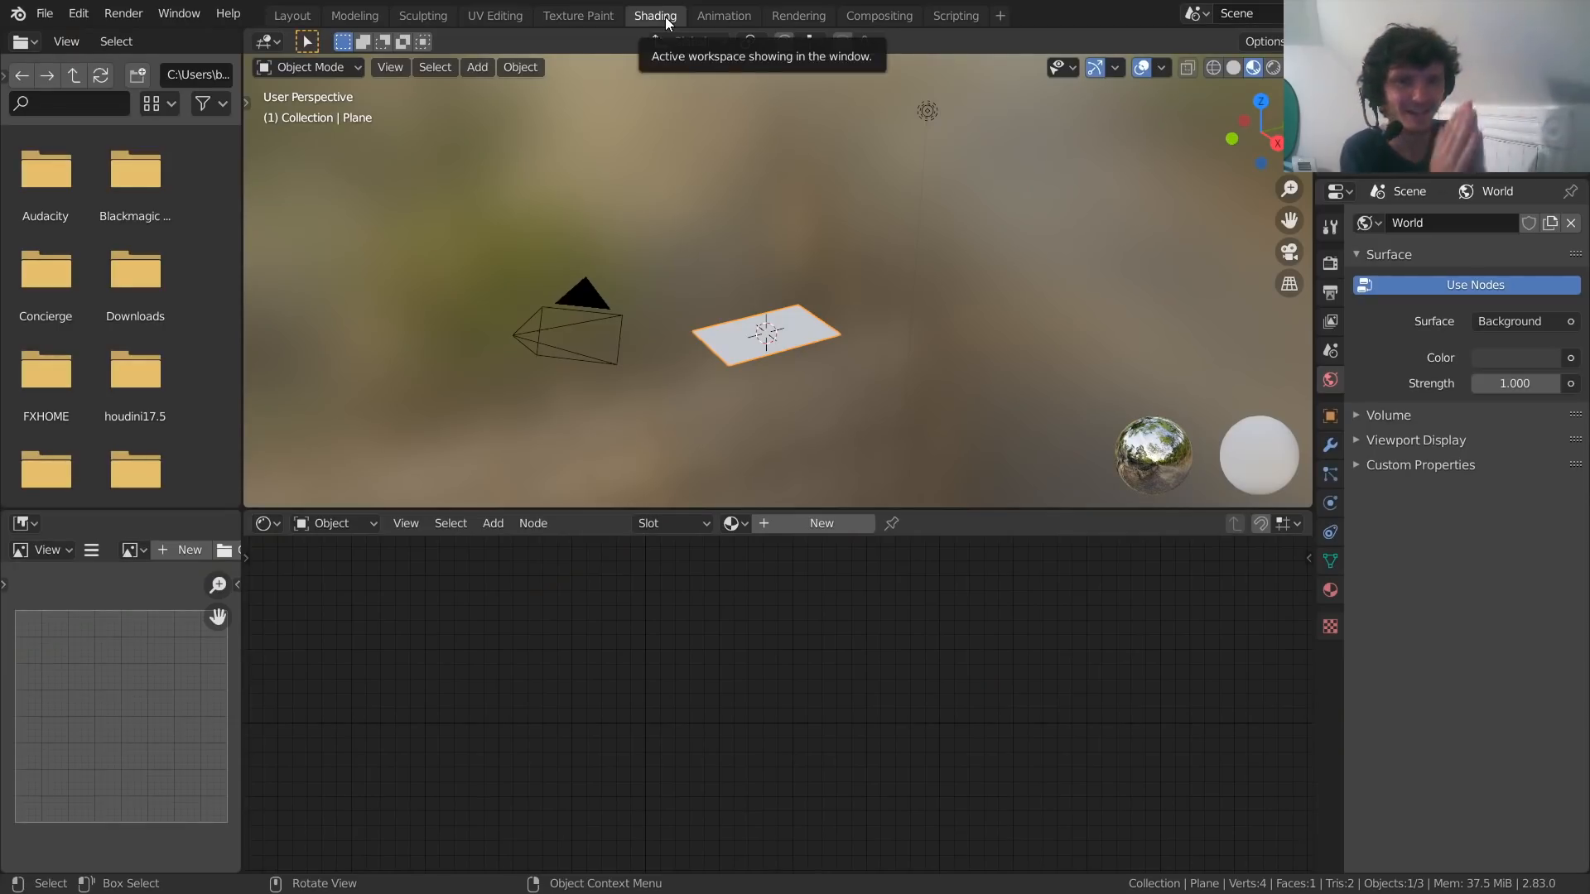
scroll(732, 370, up, 4)
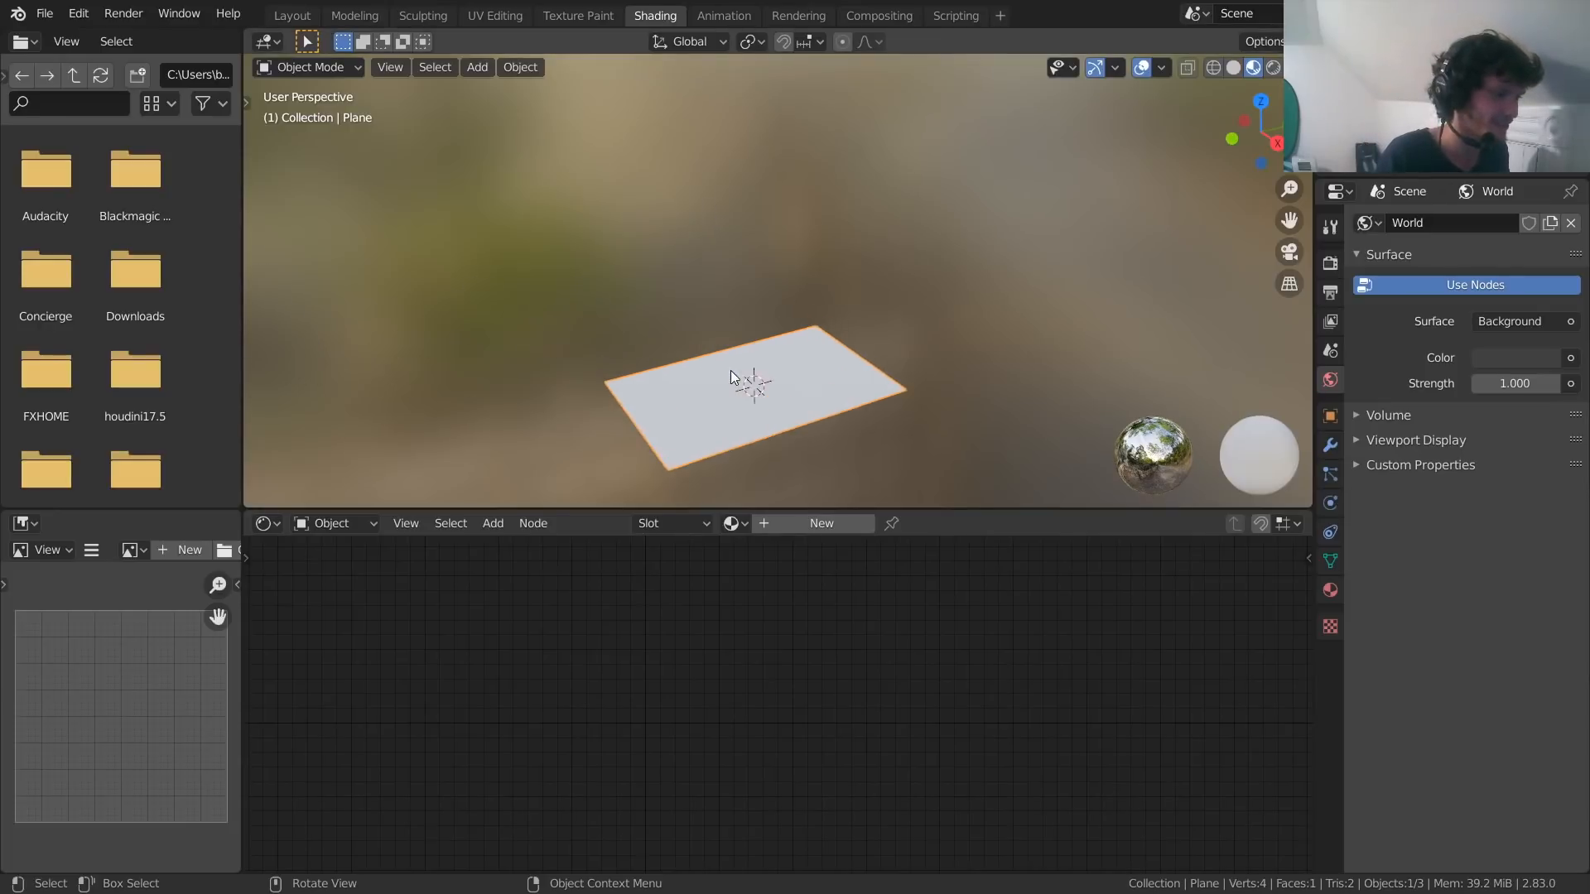
shift+middle_drag(721, 353, 712, 303)
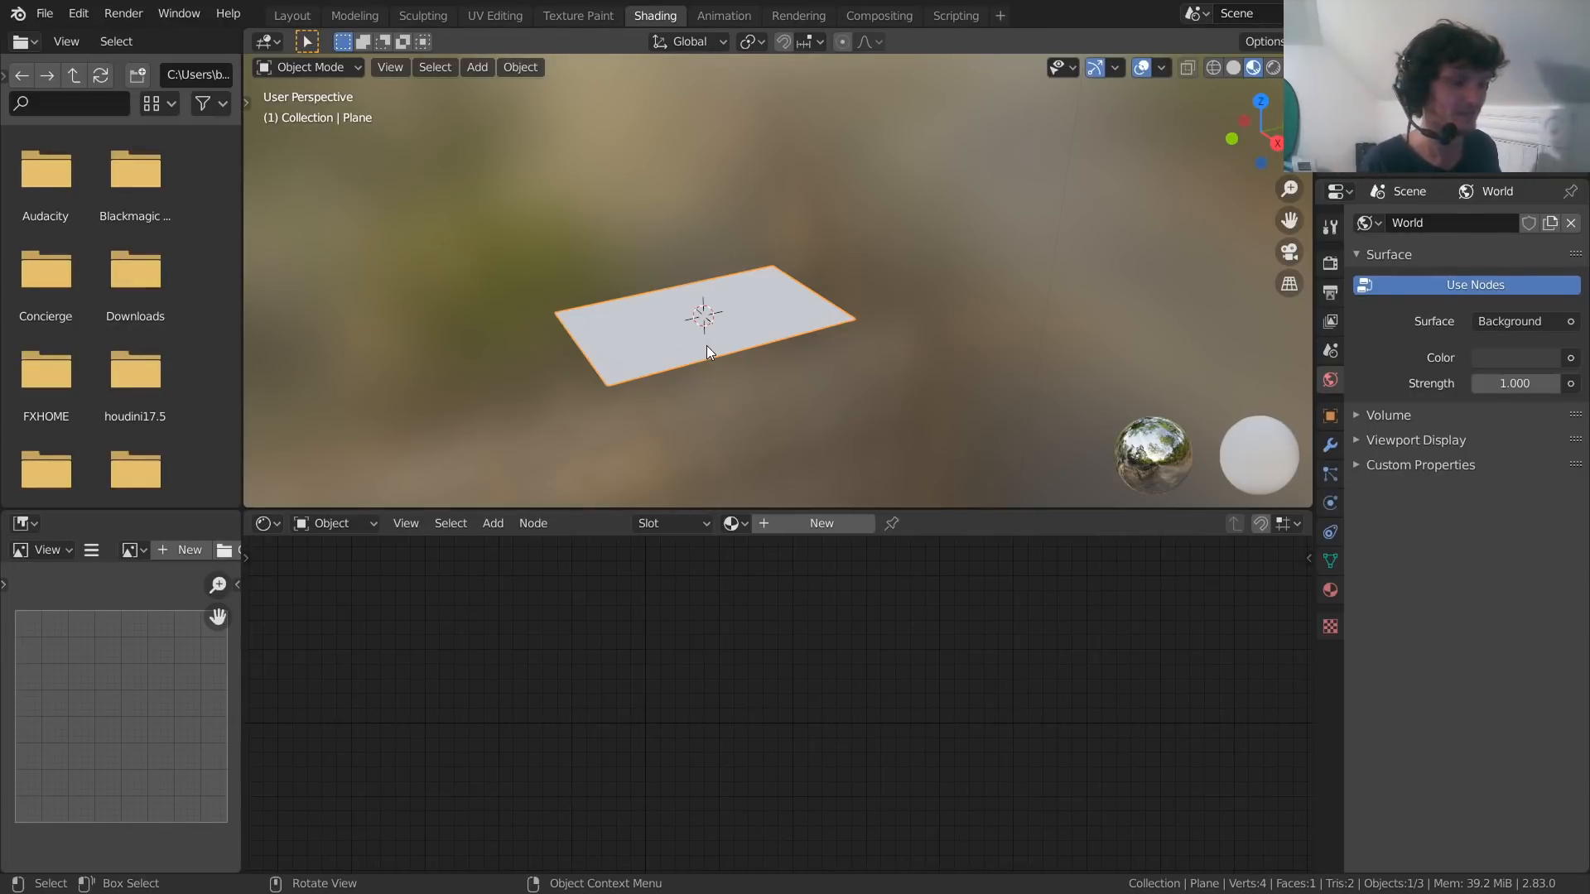
click(798, 520)
double_click(808, 523)
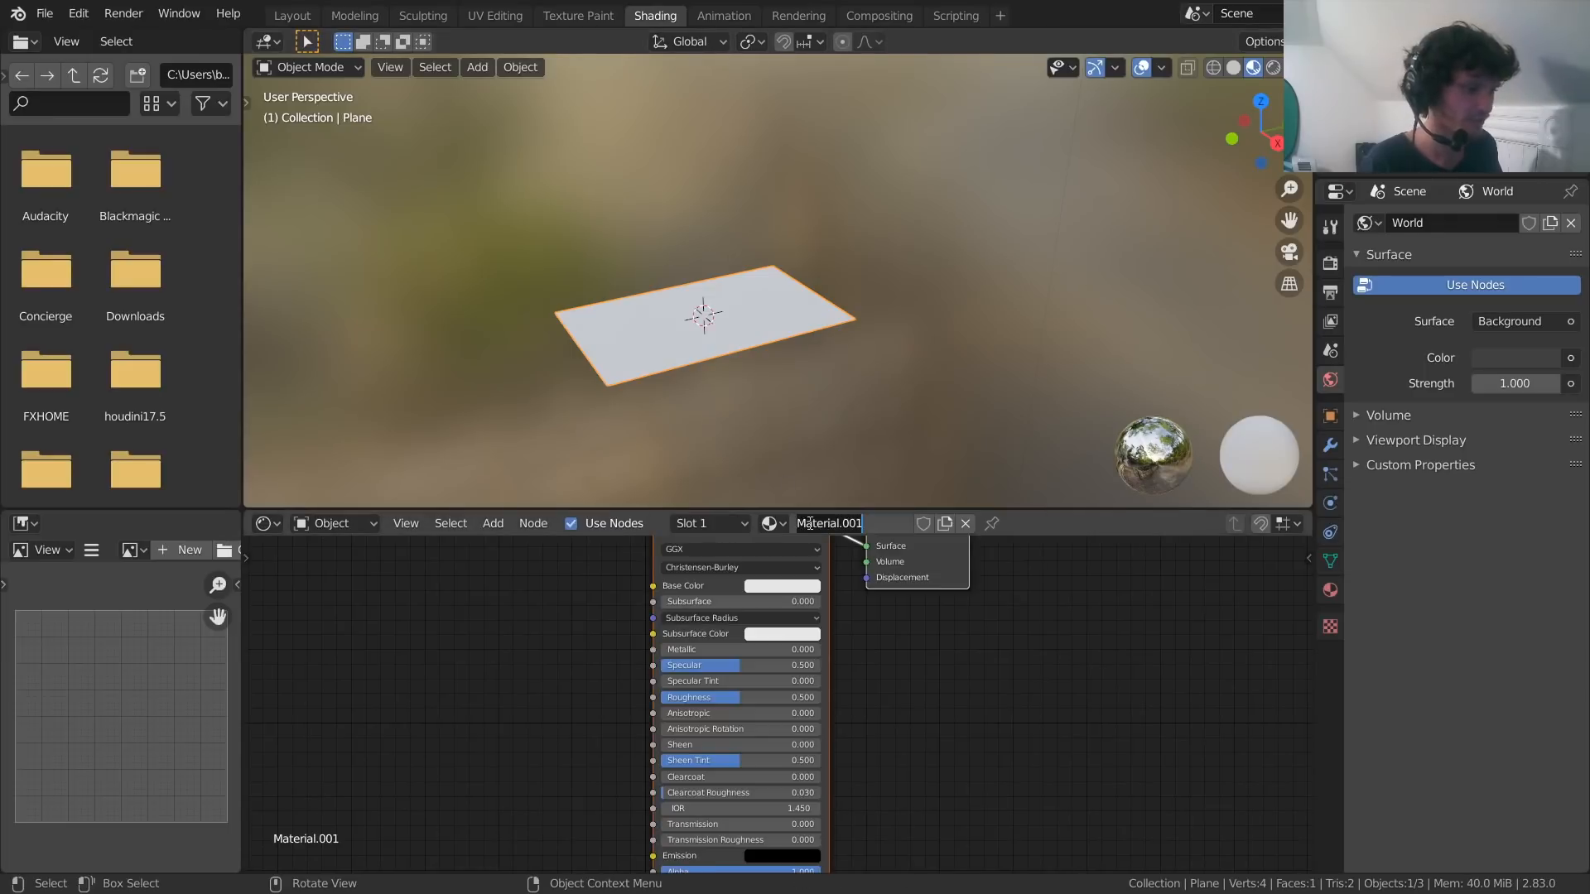
text(paper)
key(Return)
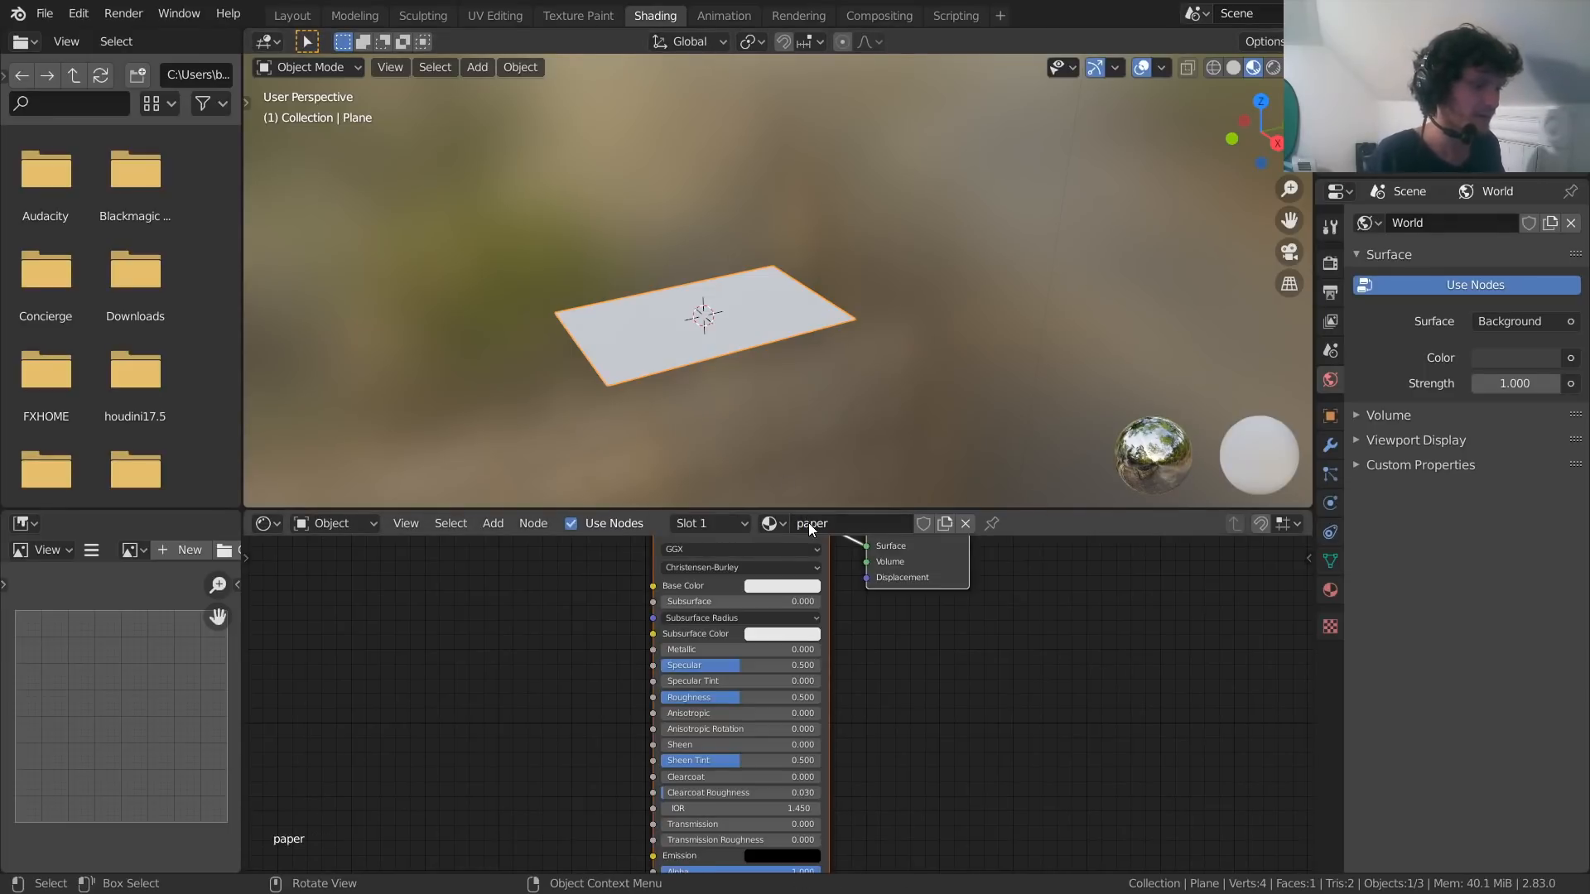
Show the plane in rendered shading from the top view
click(1273, 67)
click(1260, 101)
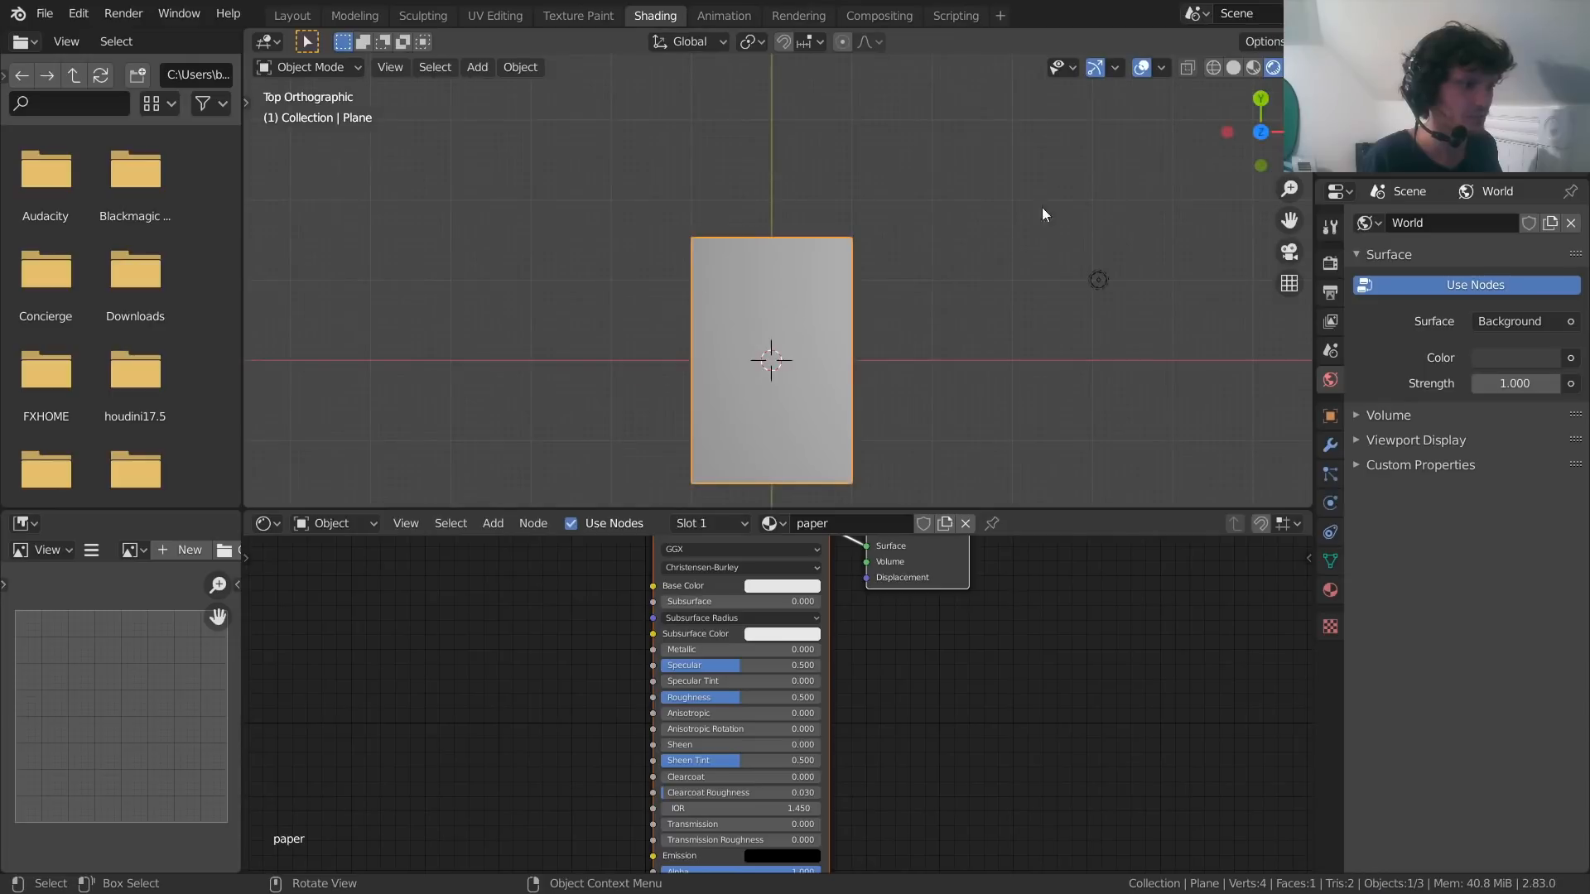
shift+middle_drag(808, 354, 804, 295)
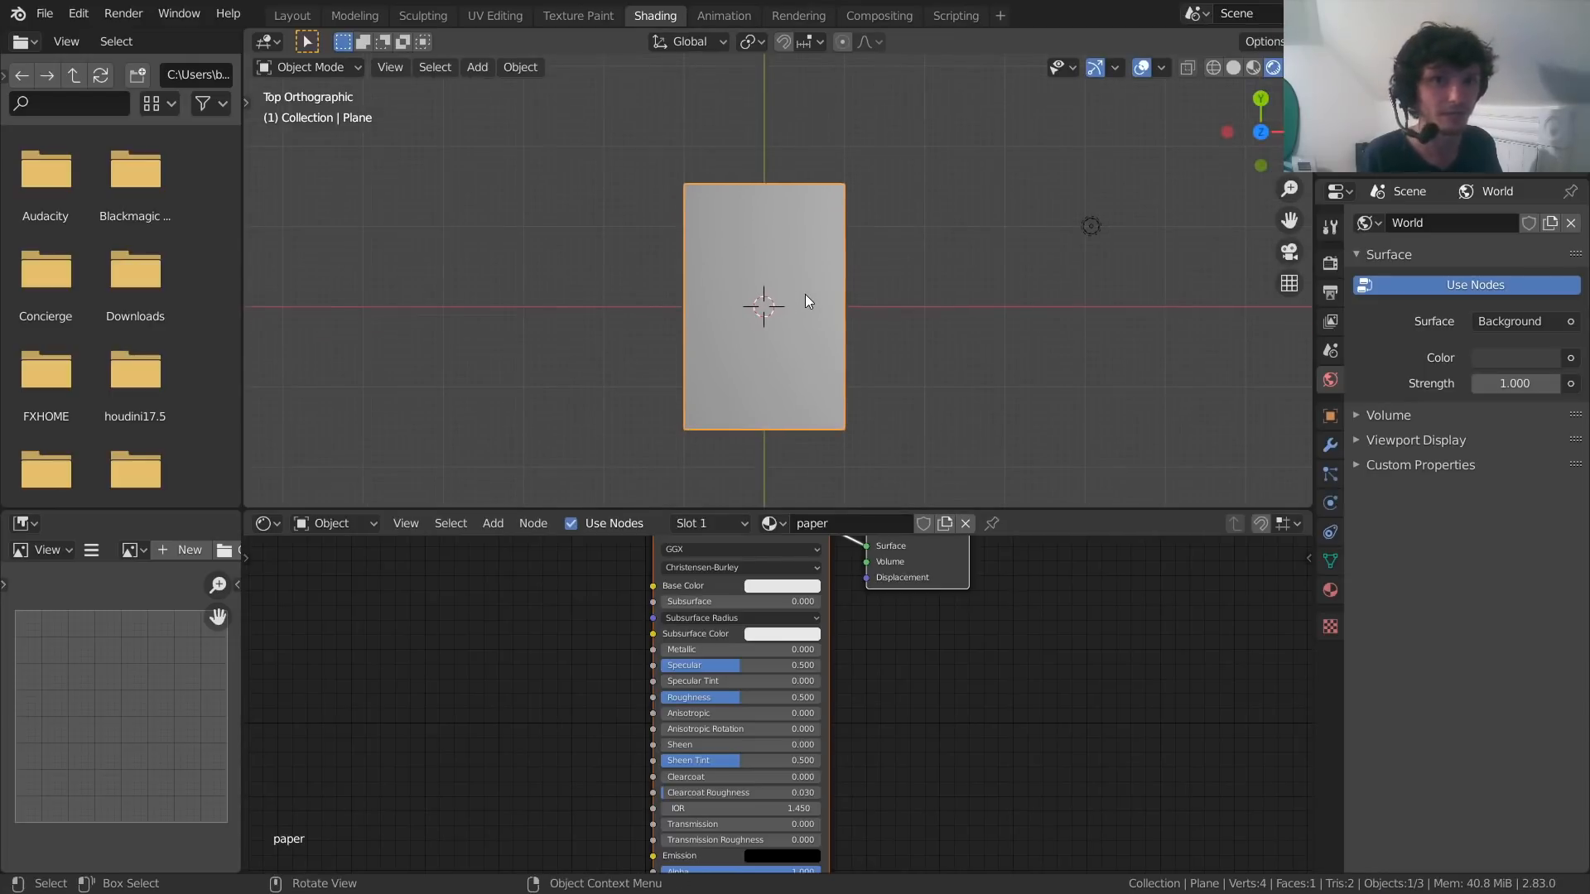
Delete the Principled BSDF node from the paper material
key(Home)
drag(549, 780, 692, 638)
key(Delete)
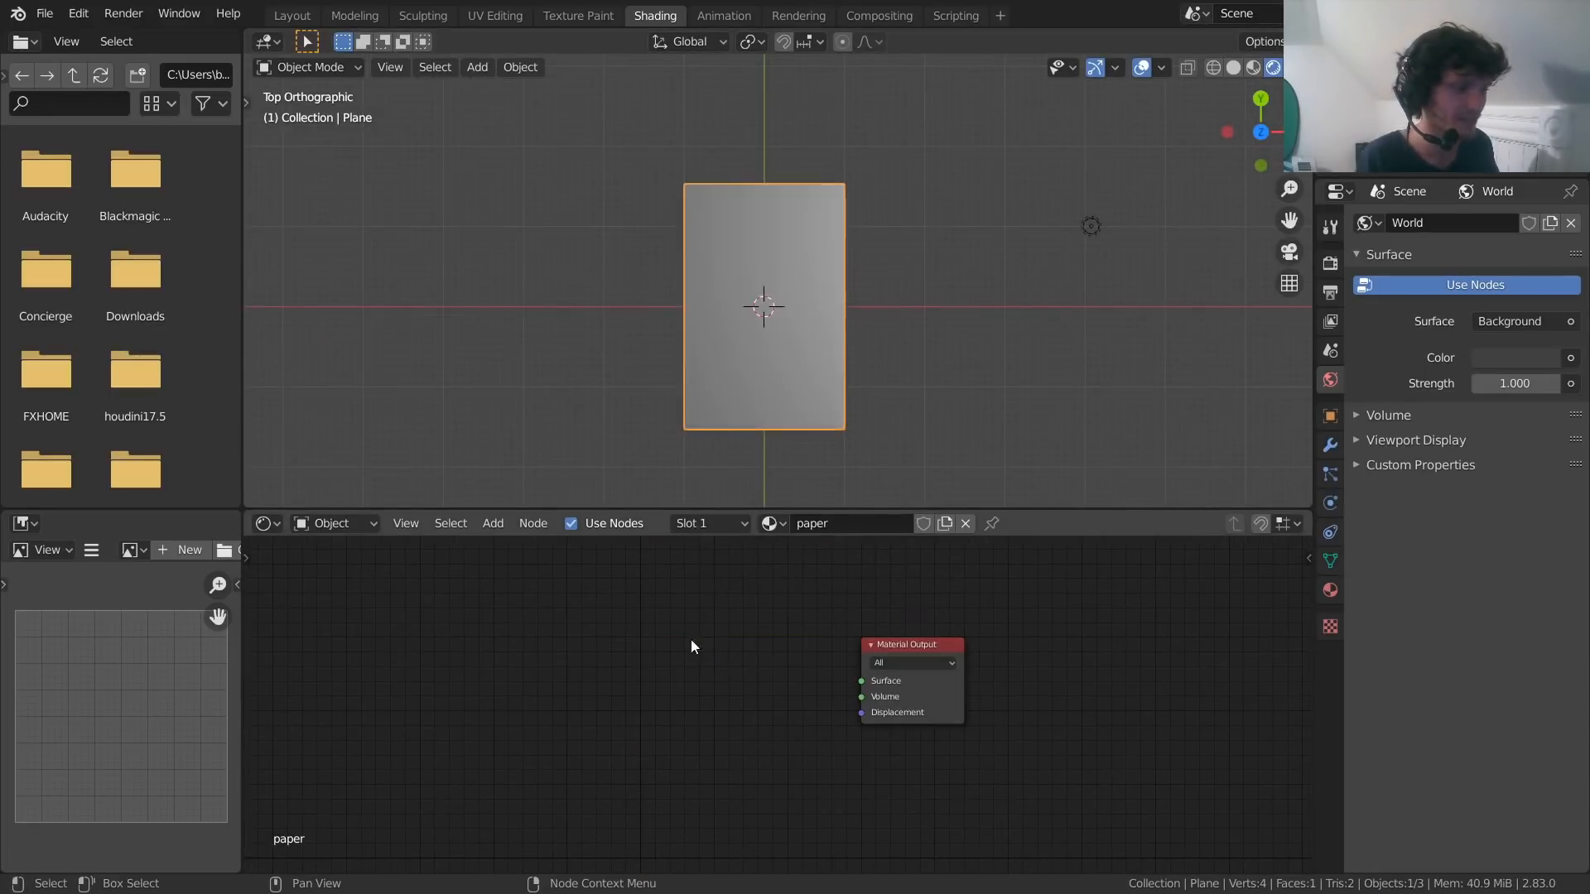
Add an Image Texture node and connect its Color output to the Material Output's Surface input
key(shift+a)
click(649, 622)
text(im)
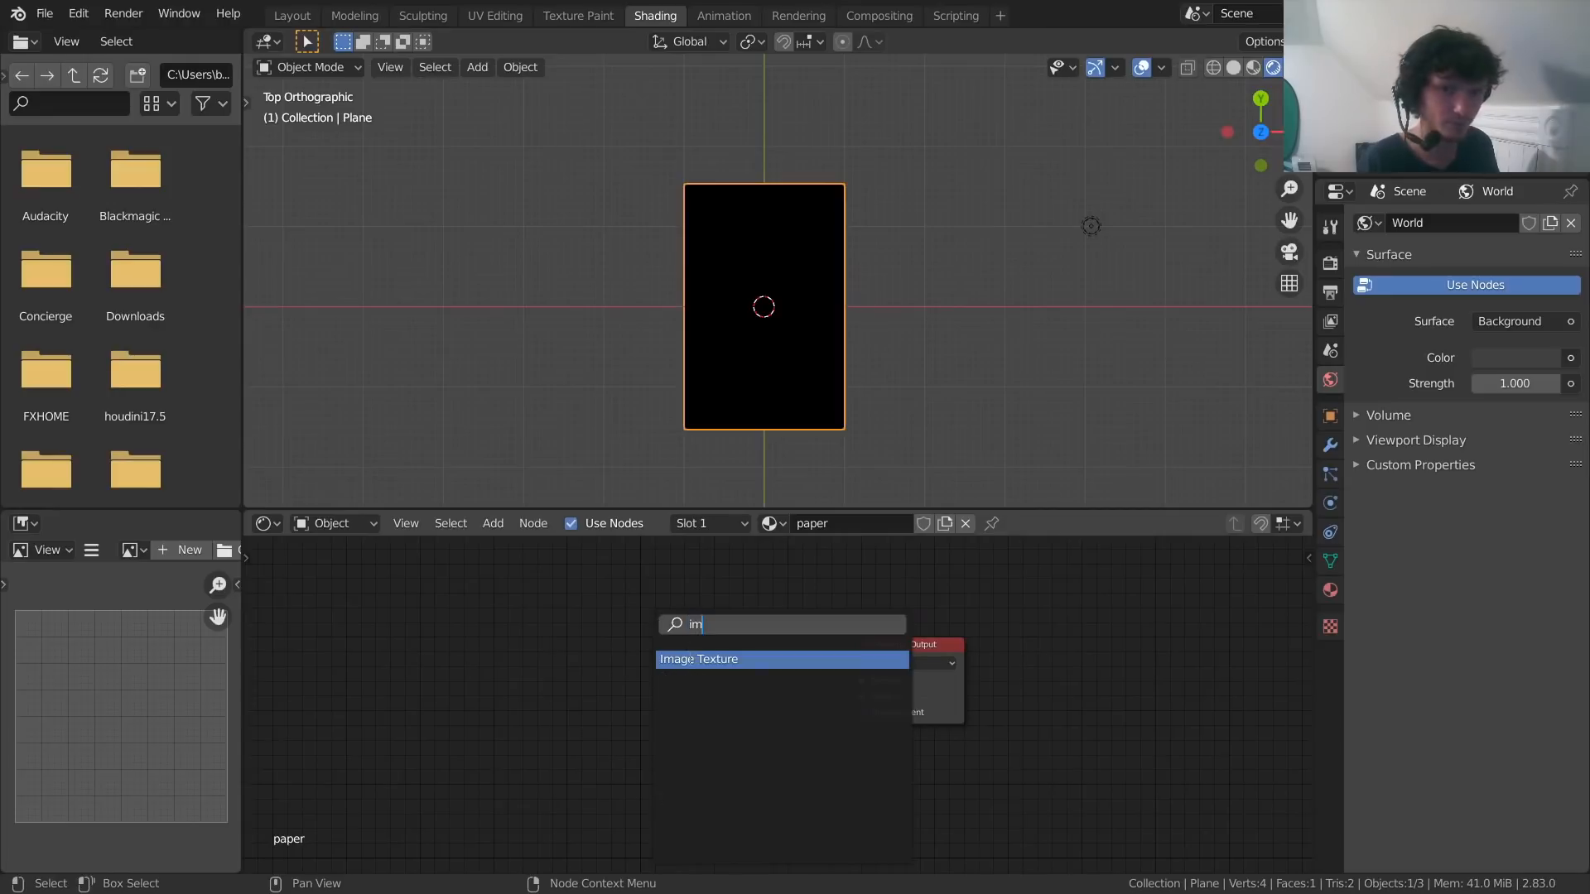
click(691, 659)
click(579, 661)
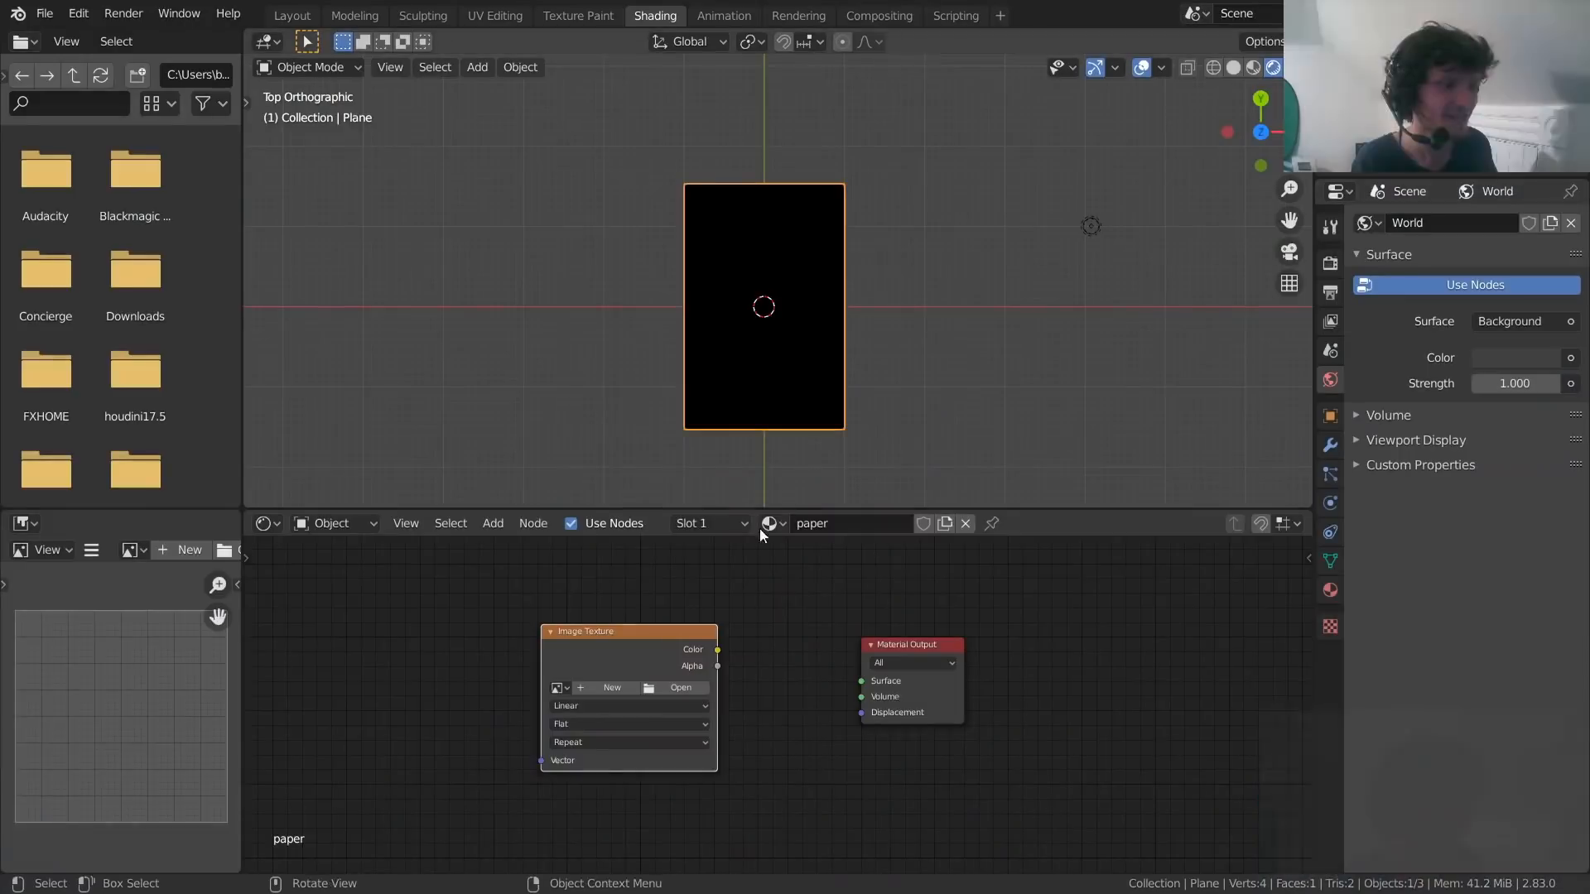
scroll(690, 635, up, 2)
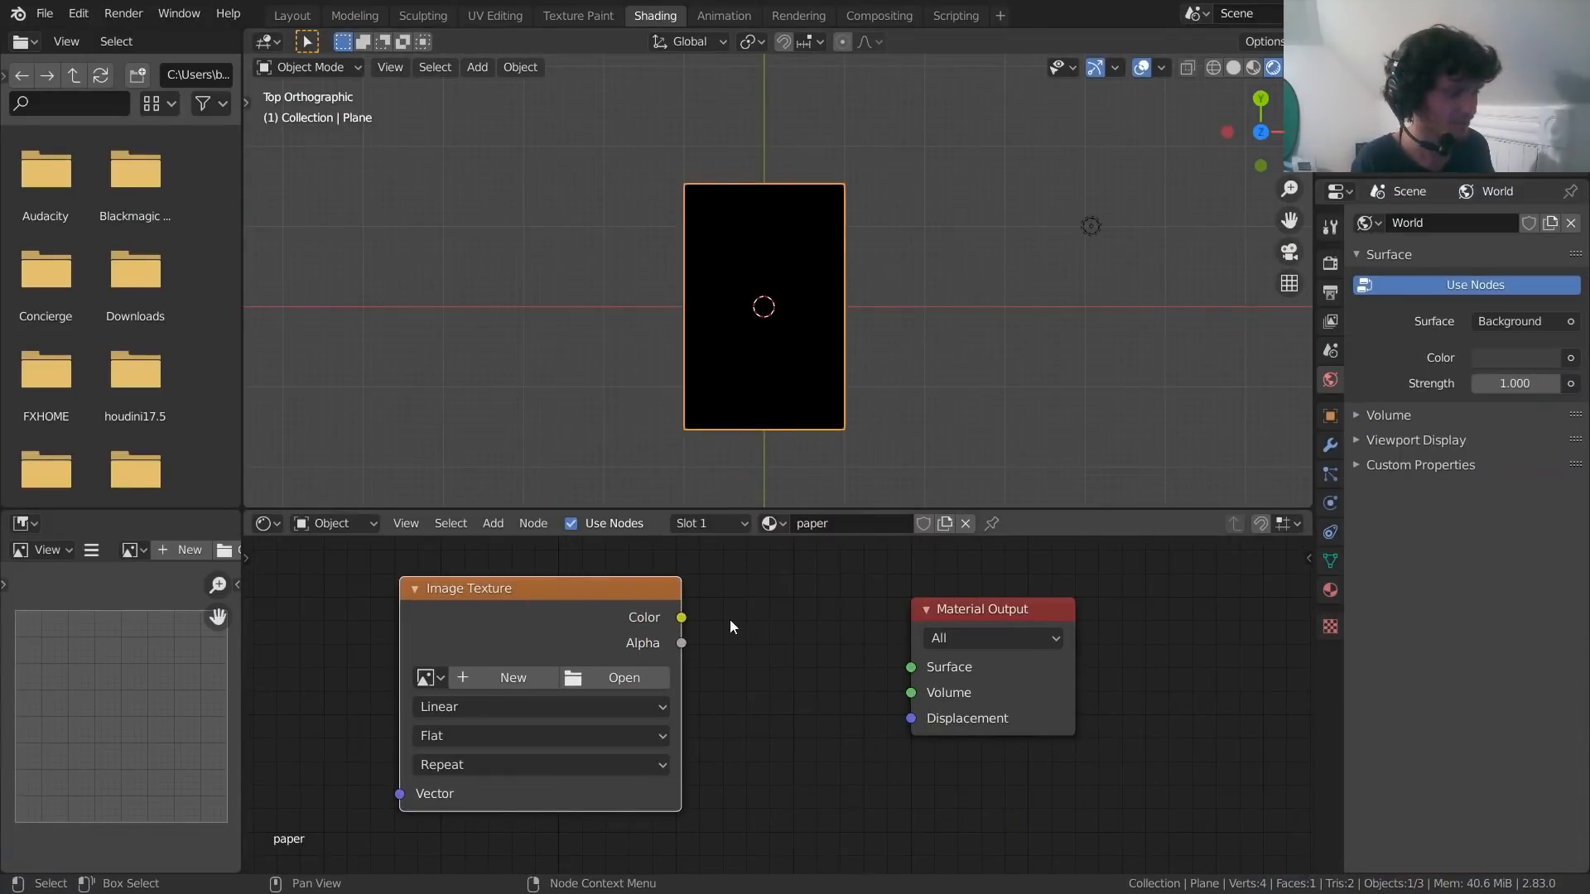
alt+right_drag(674, 596, 944, 621)
middle_drag(743, 604, 933, 600)
Load paper.png from the Desktop folder into the Image Texture node
click(816, 673)
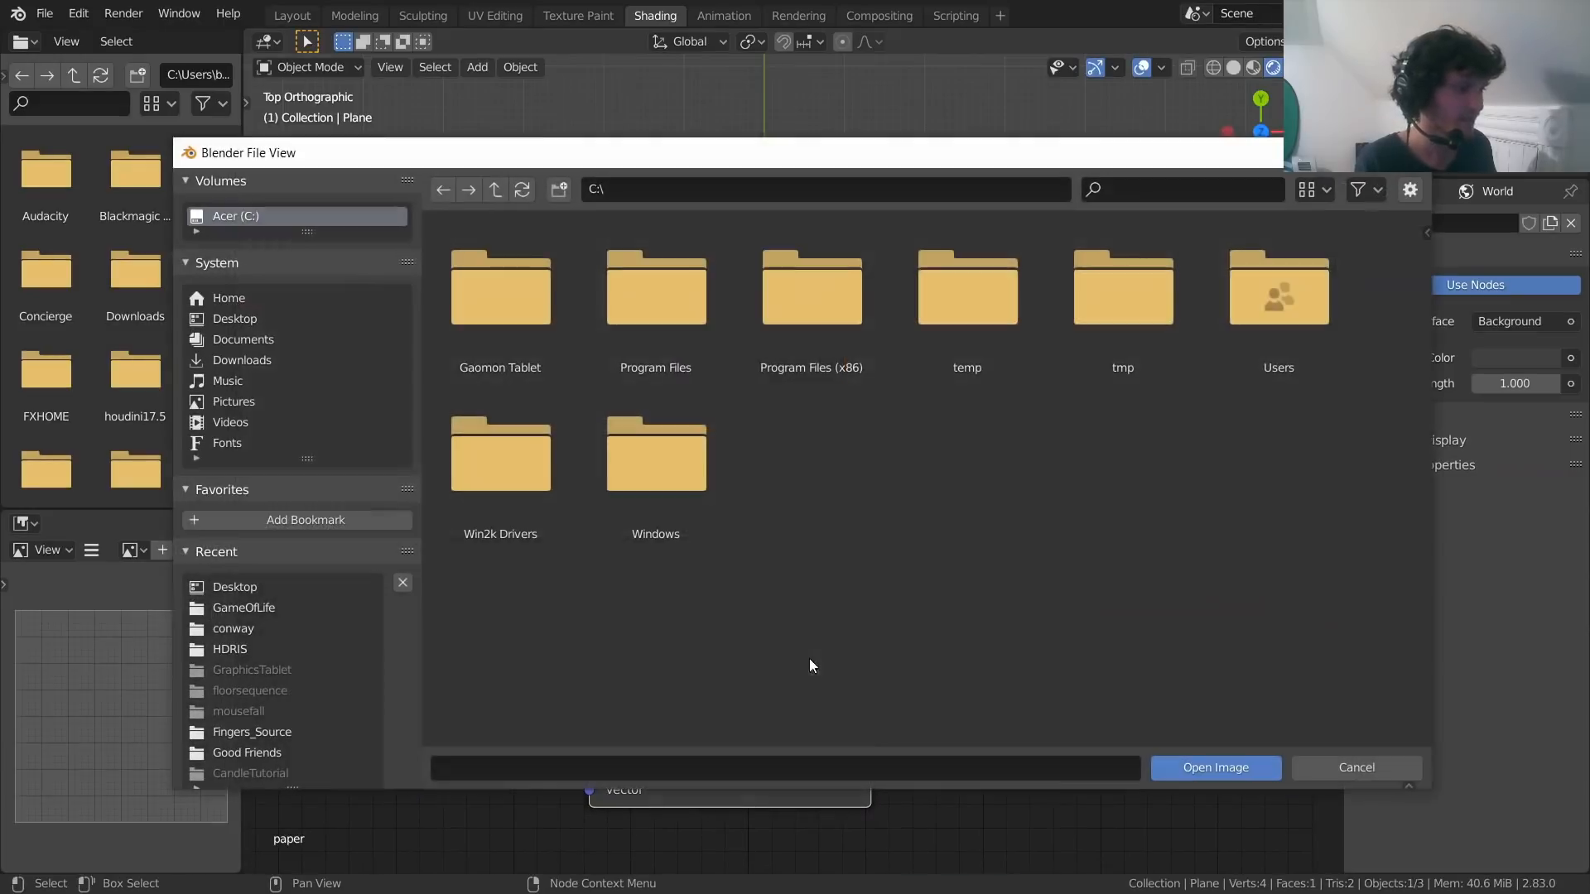
click(241, 589)
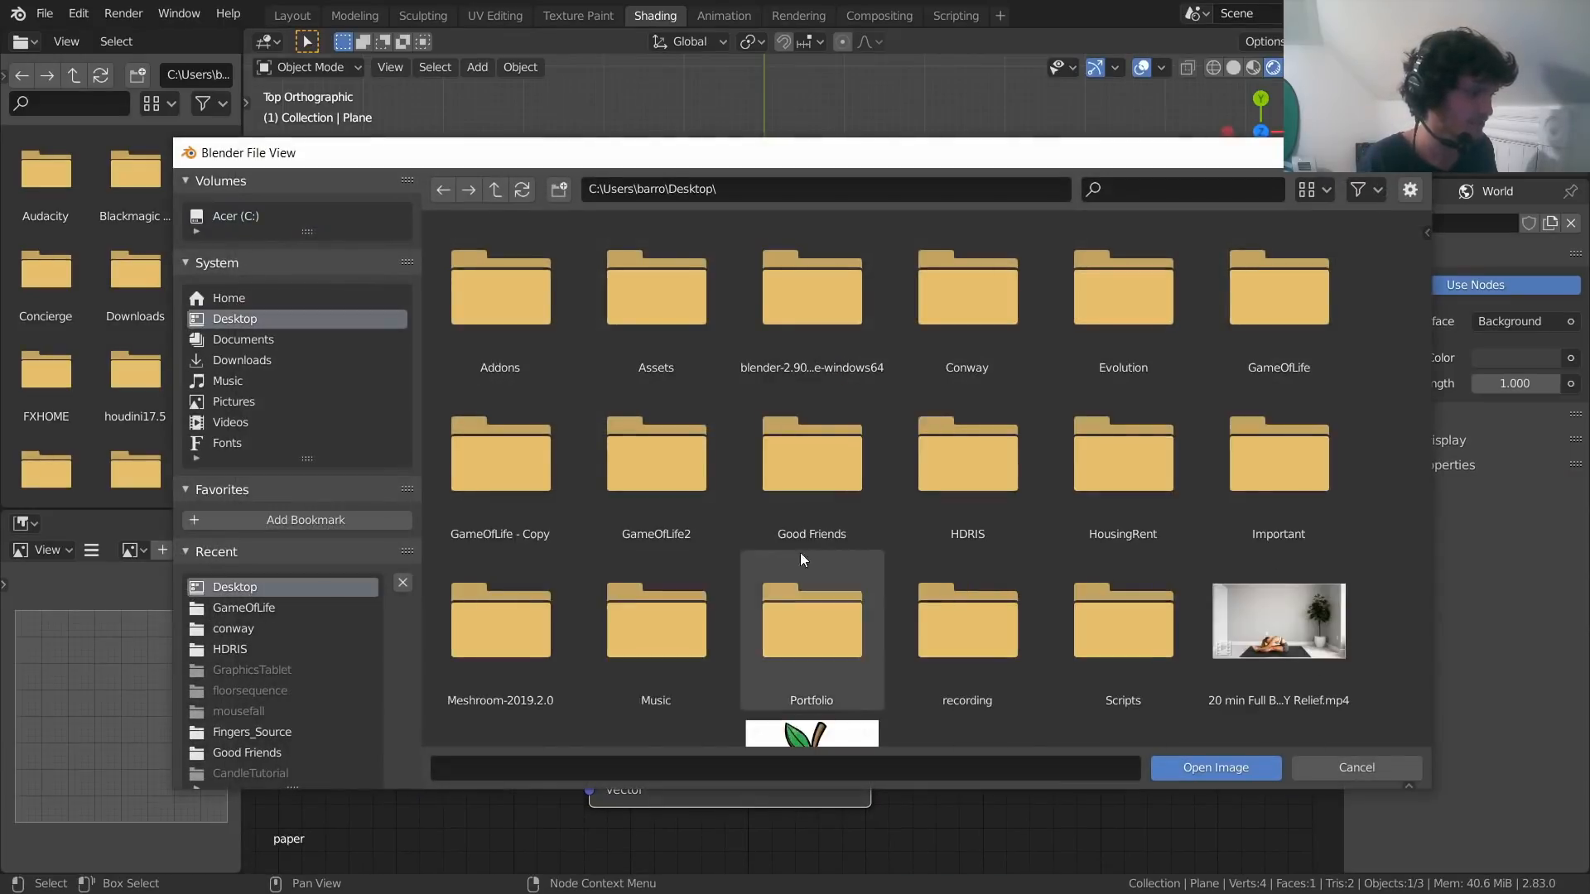
scroll(800, 553, down, 5)
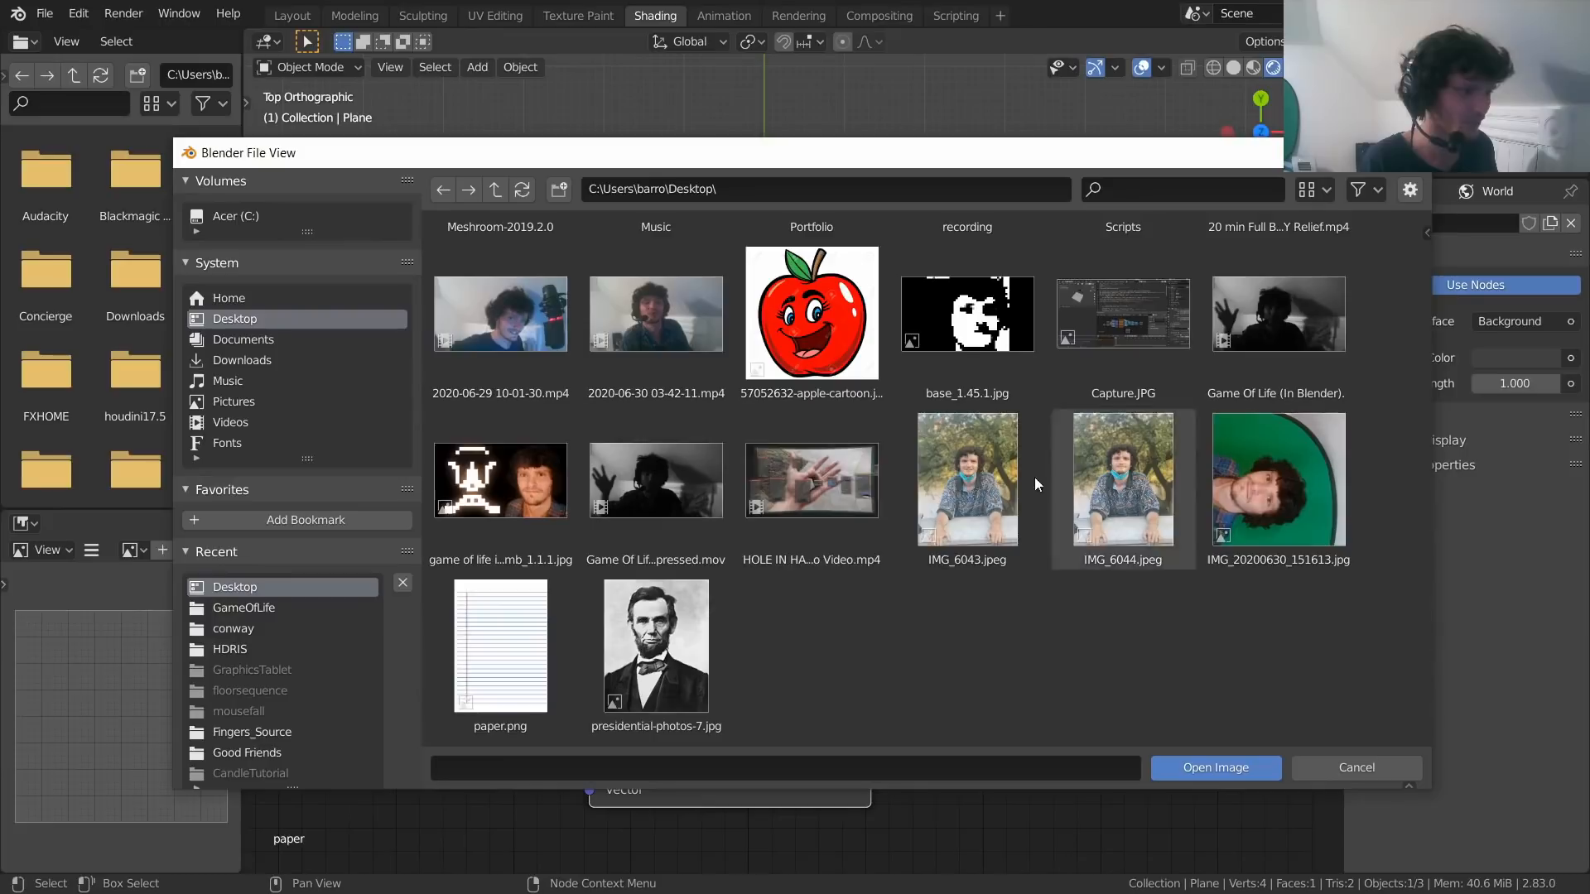
double_click(535, 622)
Examine how the lined paper image fits the plane, from its upper edge down to its lower edge
scroll(815, 236, up, 3)
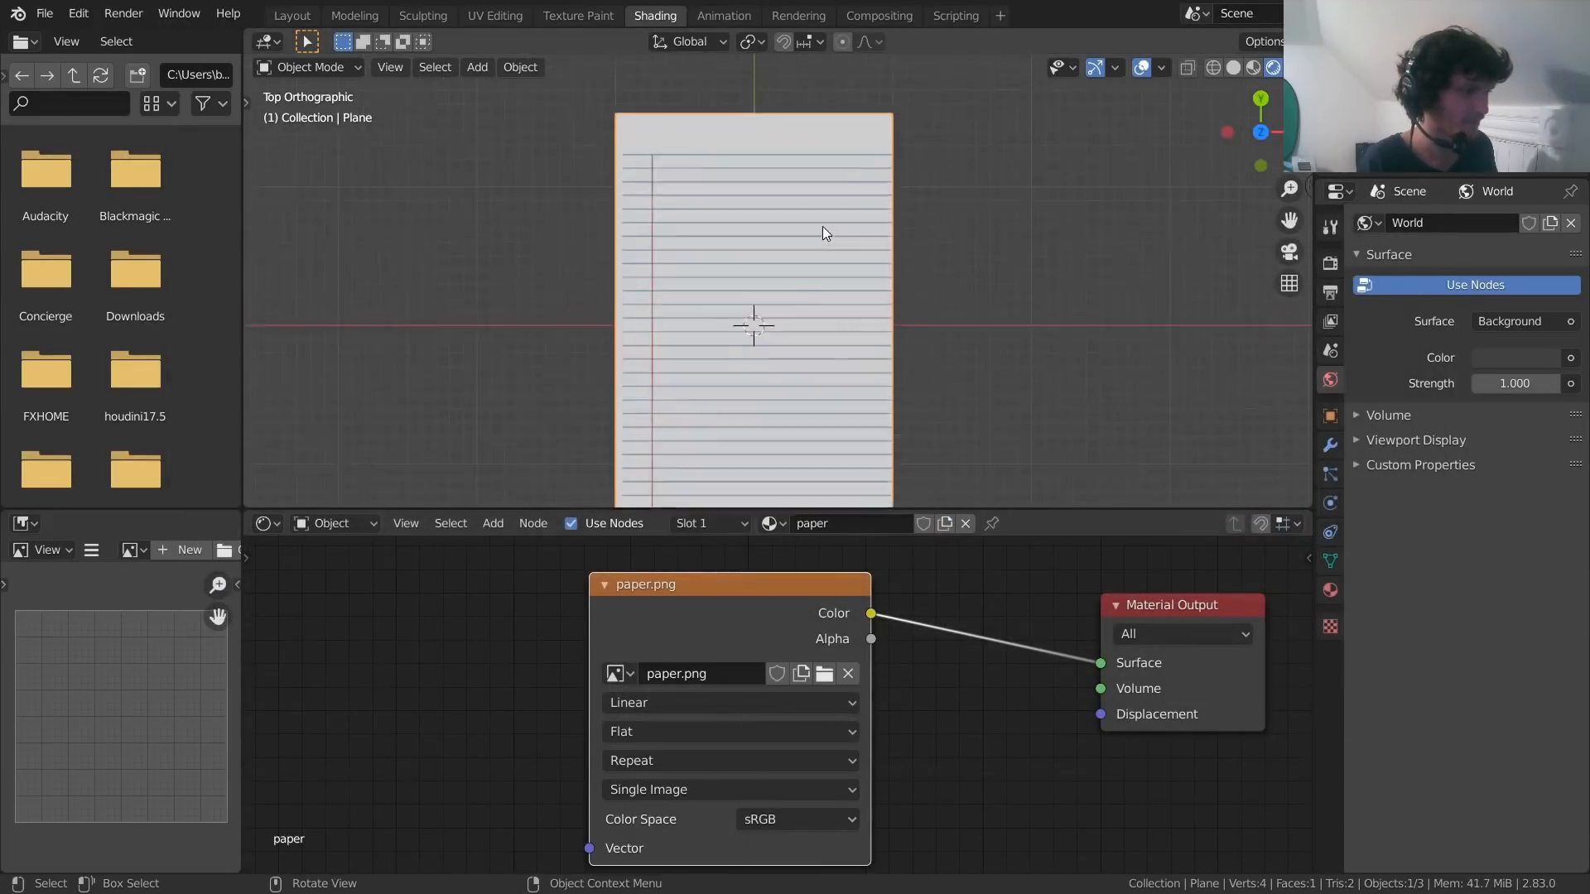
scroll(801, 185, down, 1)
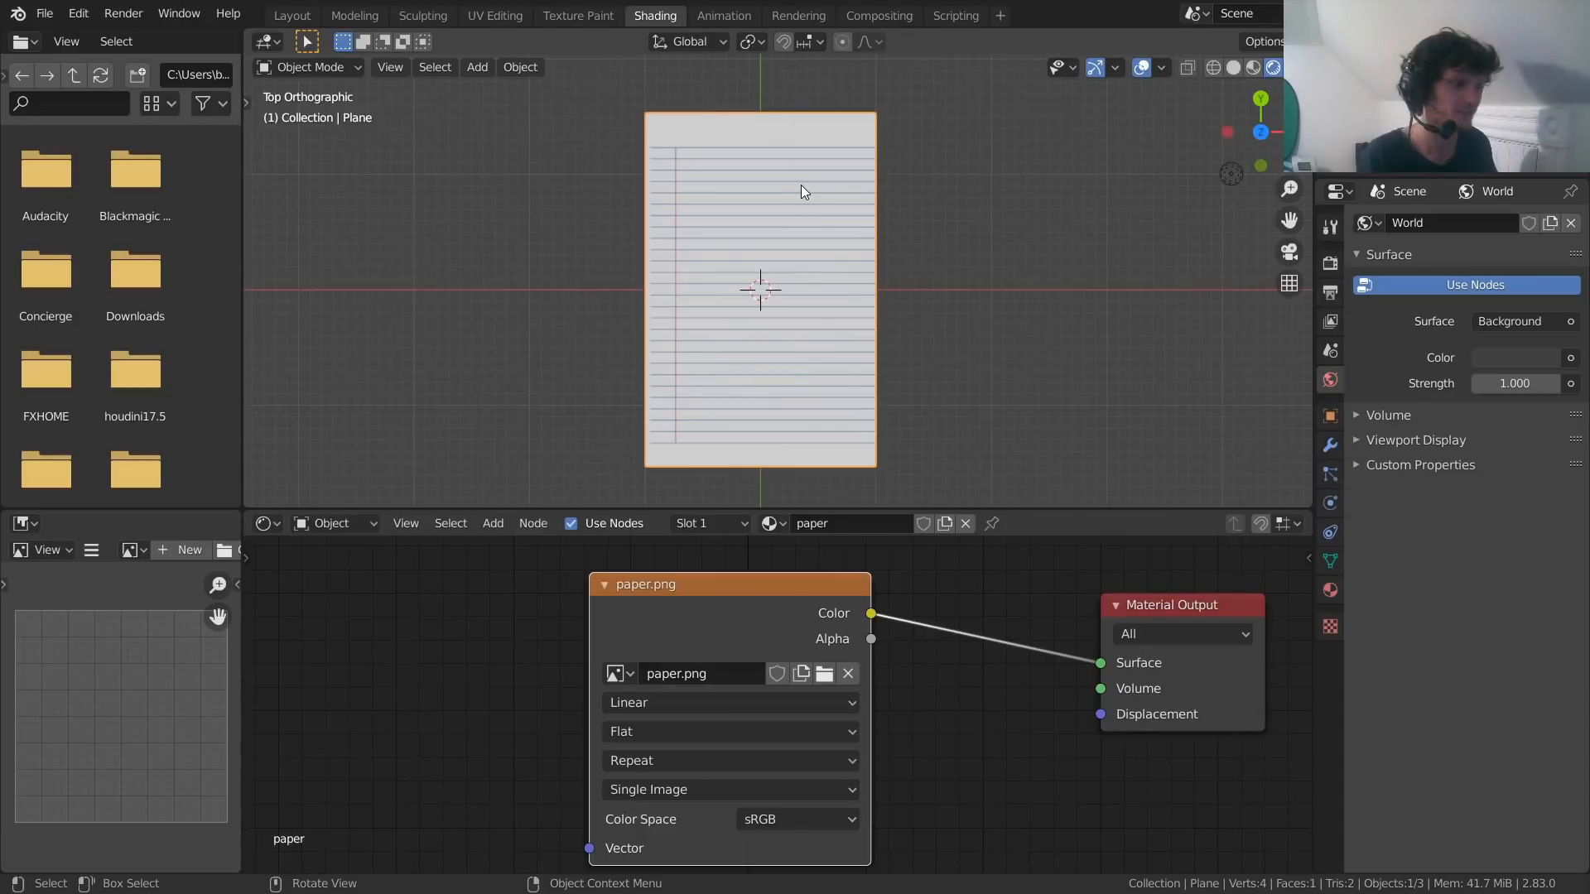
scroll(781, 365, up, 1)
scroll(780, 358, up, 2)
shift+middle_drag(758, 118, 709, 356)
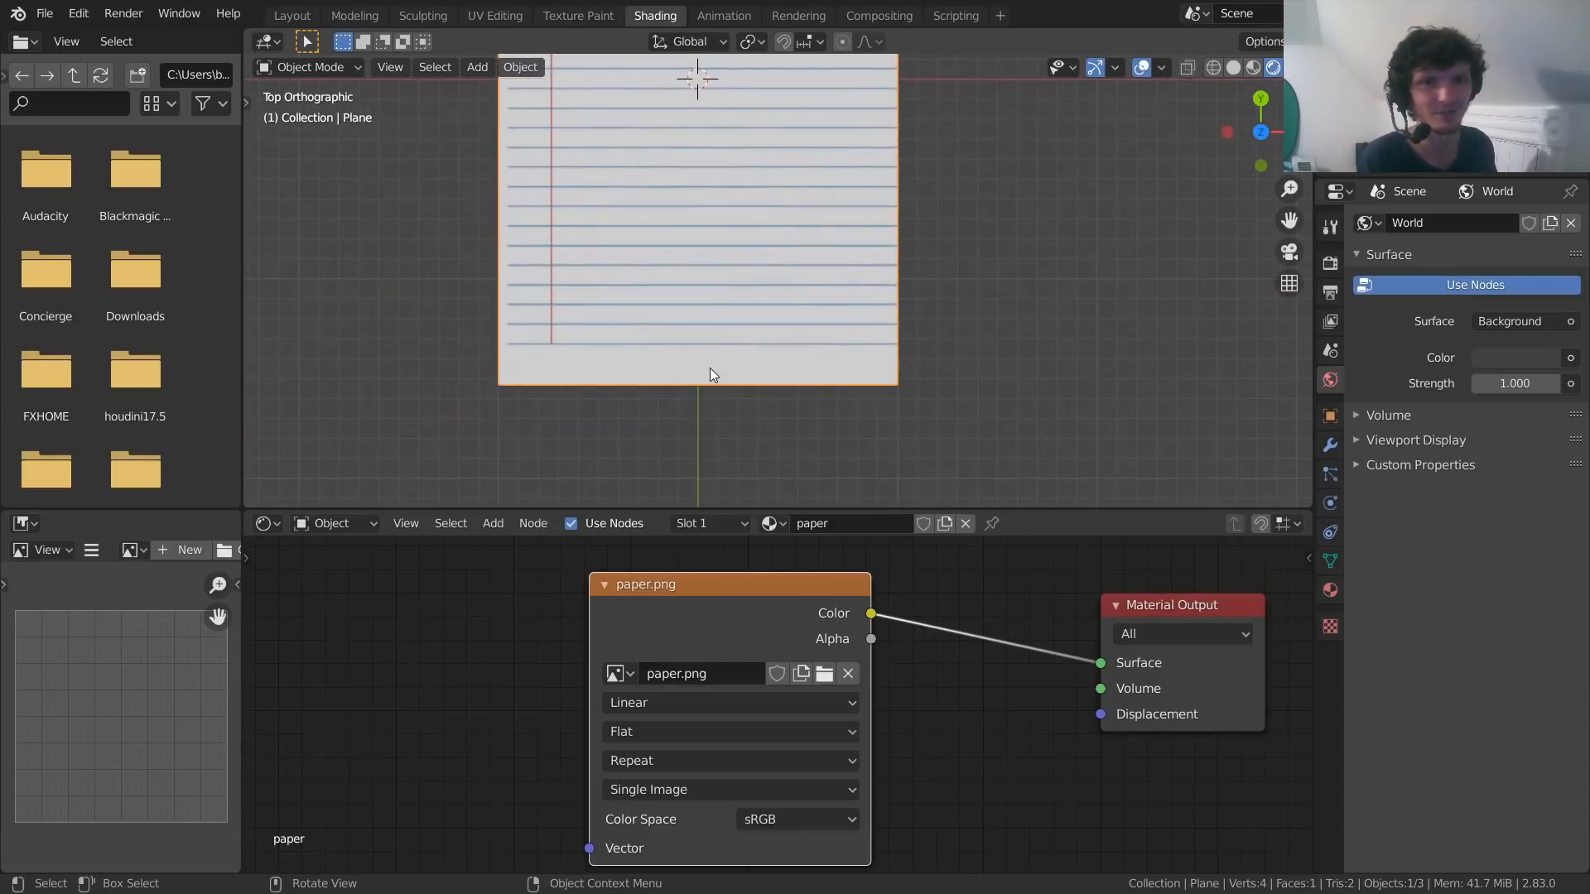
shift+middle_drag(644, 369, 639, 436)
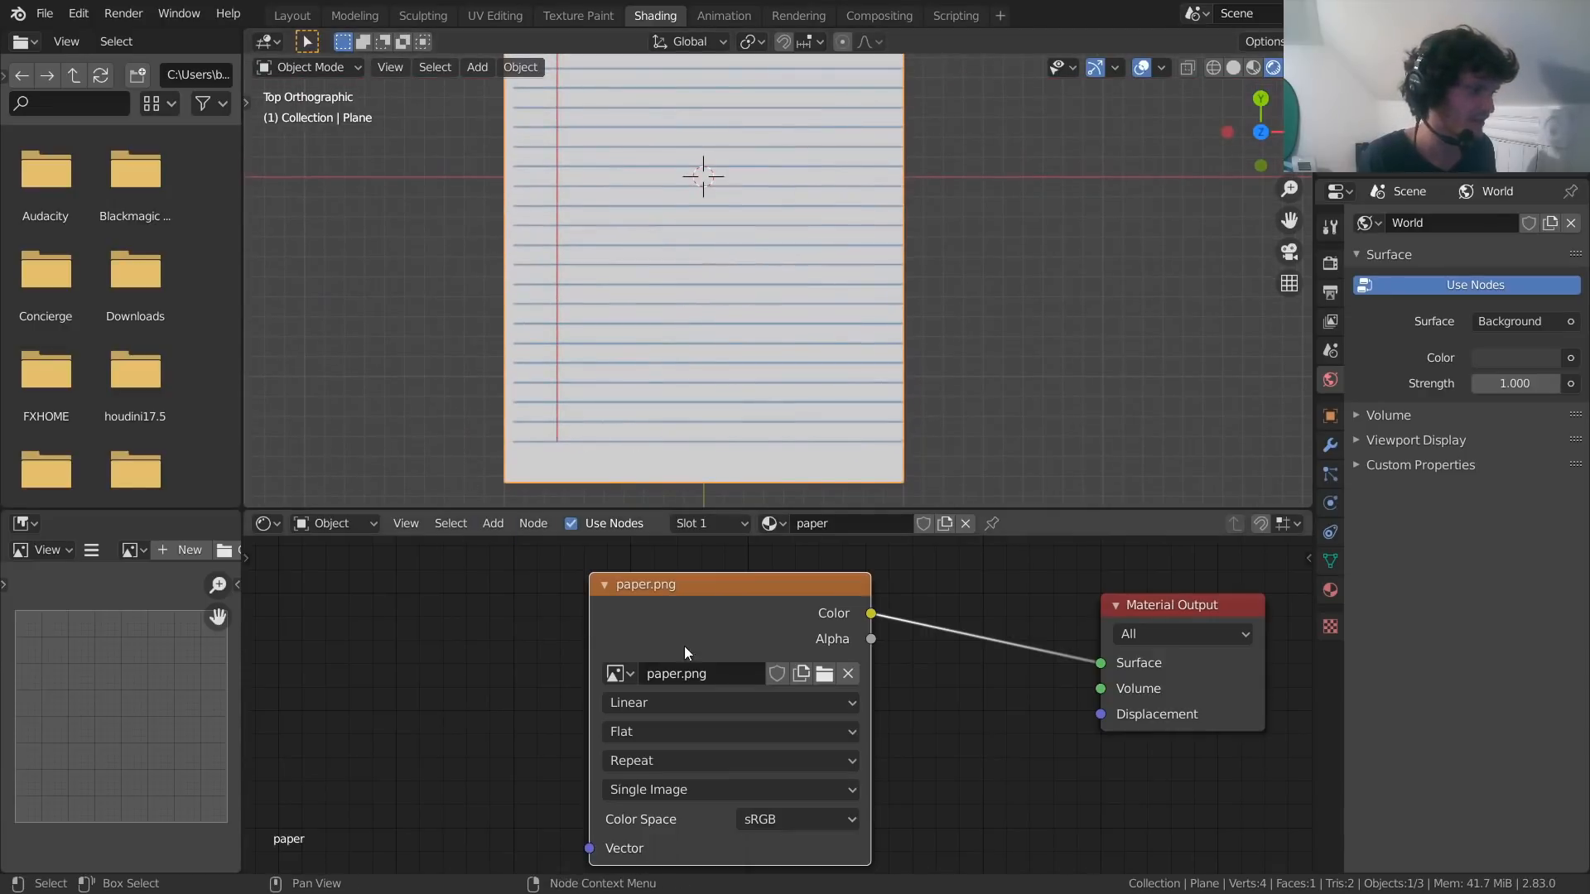
Add Texture Coordinate and Mapping nodes to the paper image texture and delete them again
key(ctrl+t)
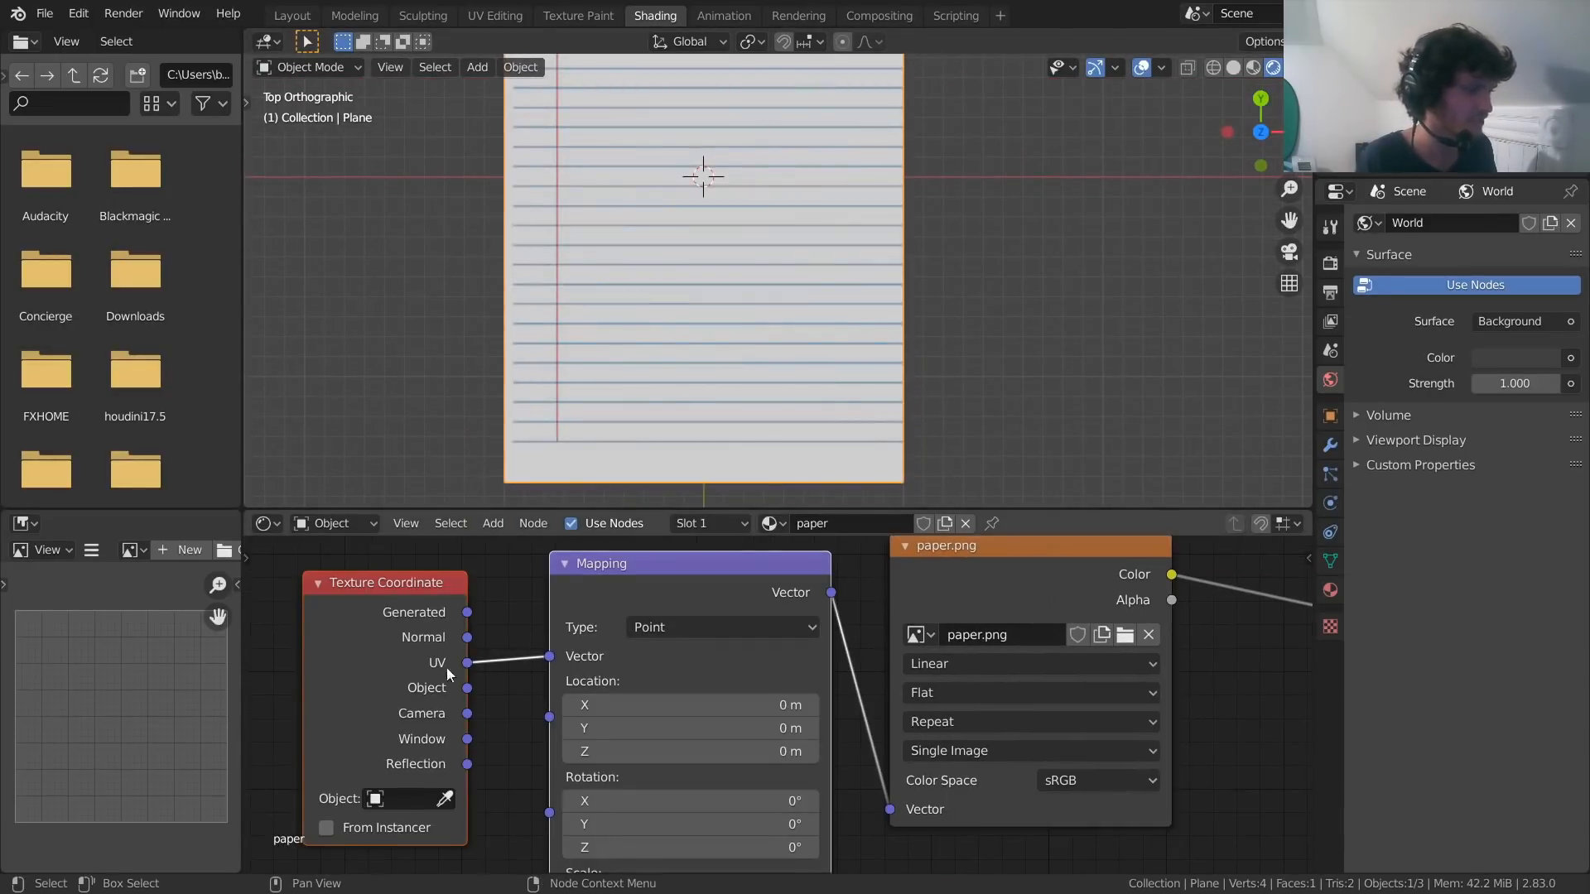
key(x)
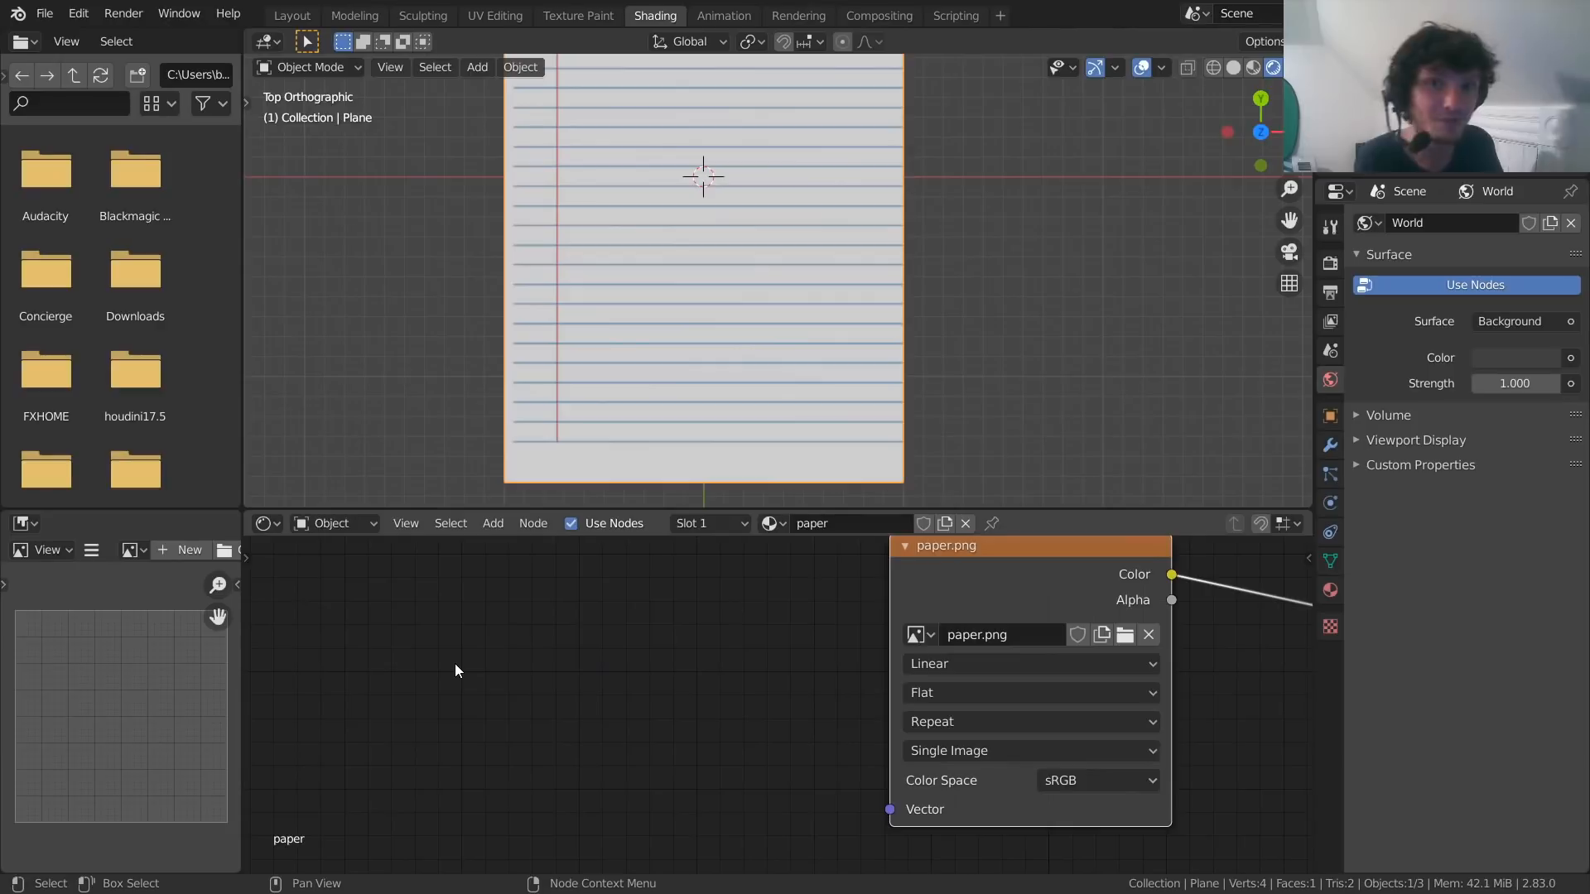
Switch the image editor area to the UV Editor and enlarge it with the plane in Edit Mode
click(33, 529)
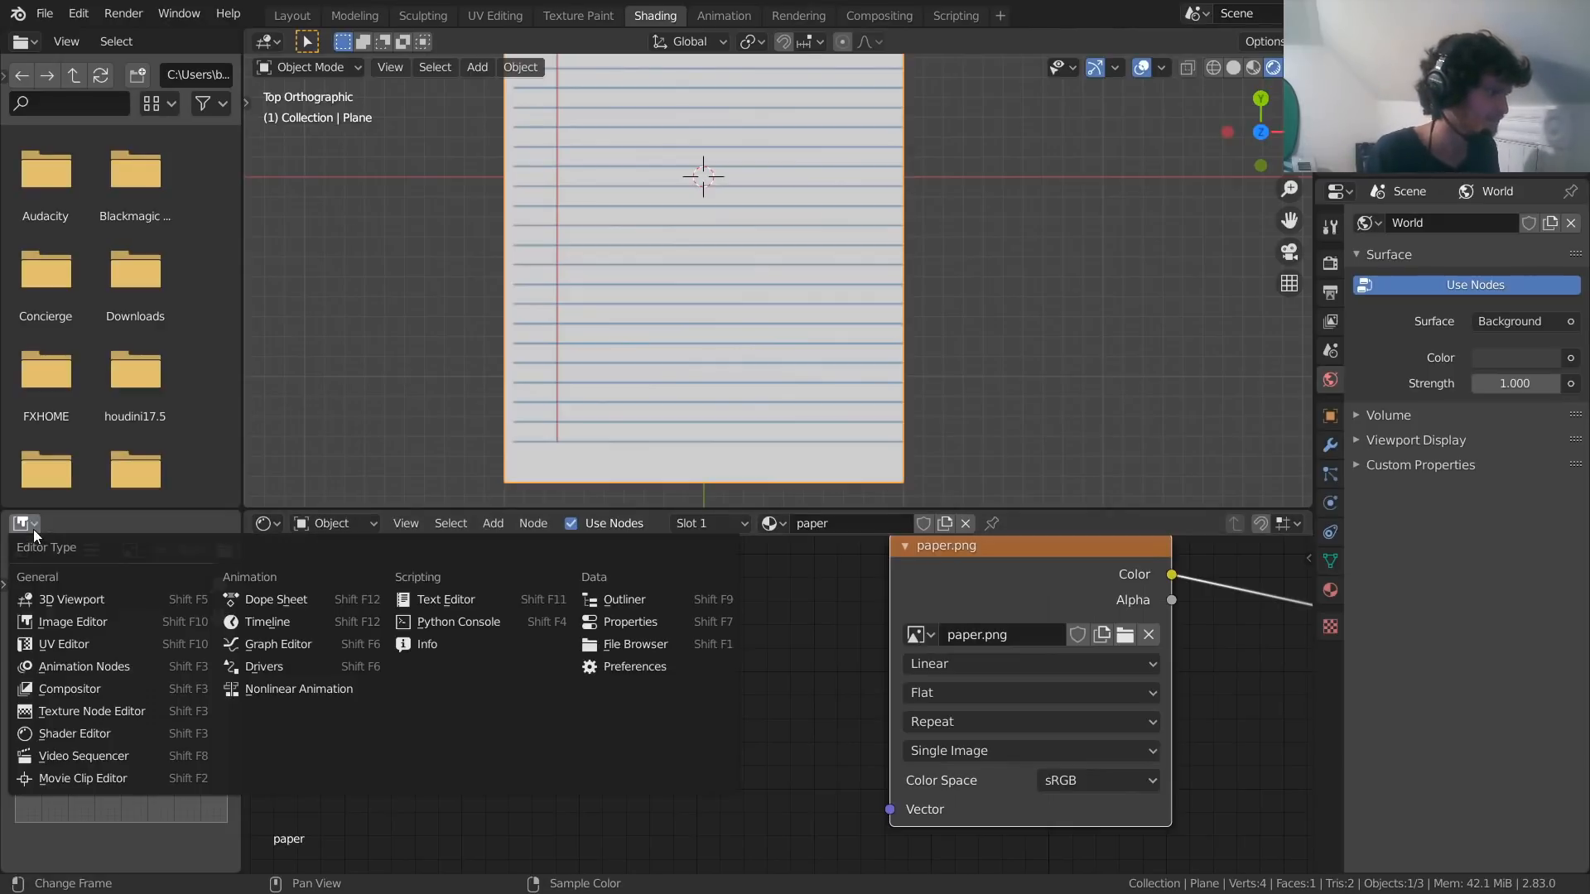
click(68, 634)
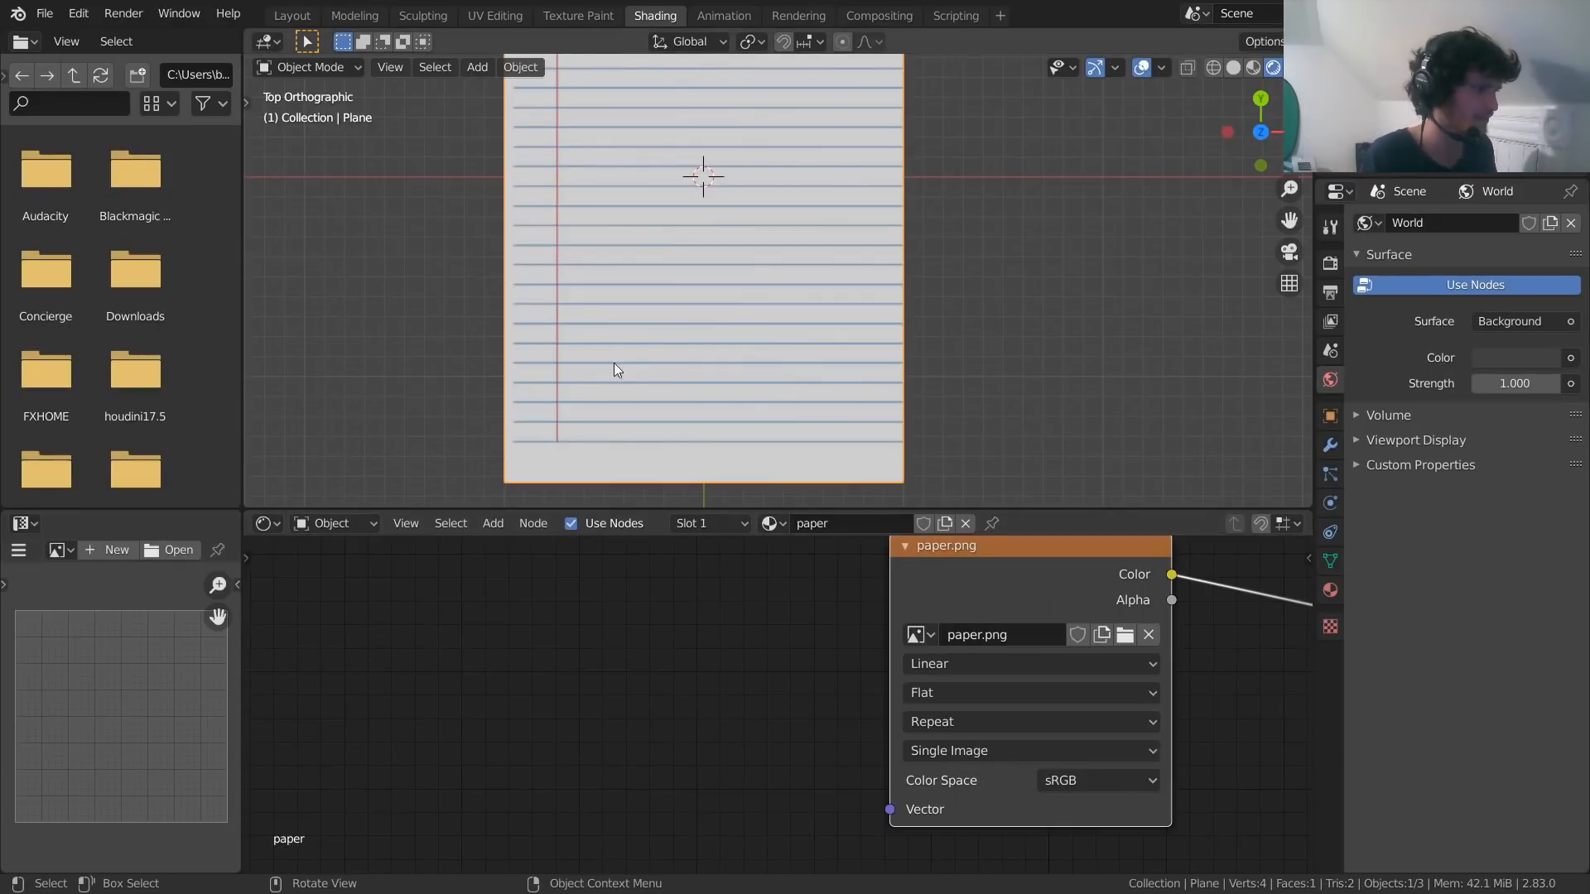
key(Tab)
key(ctrl+space)
scroll(766, 419, up, 2)
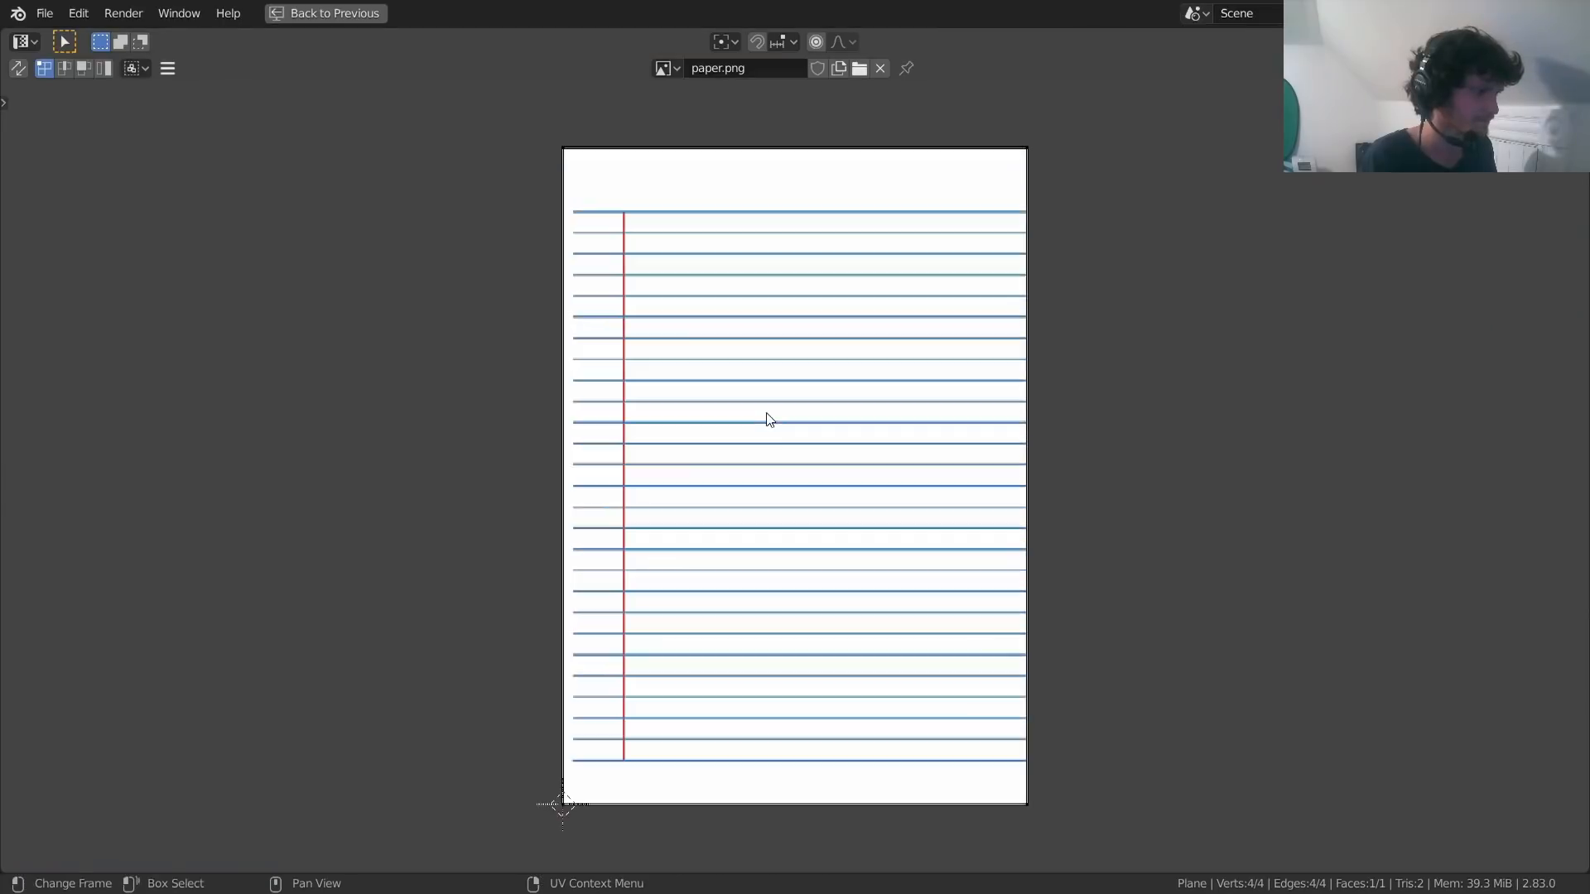
Try scaling all of the plane's UVs along Y in the enlarged editor, undo it and restore the layout
key(a)
key(s)
key(y)
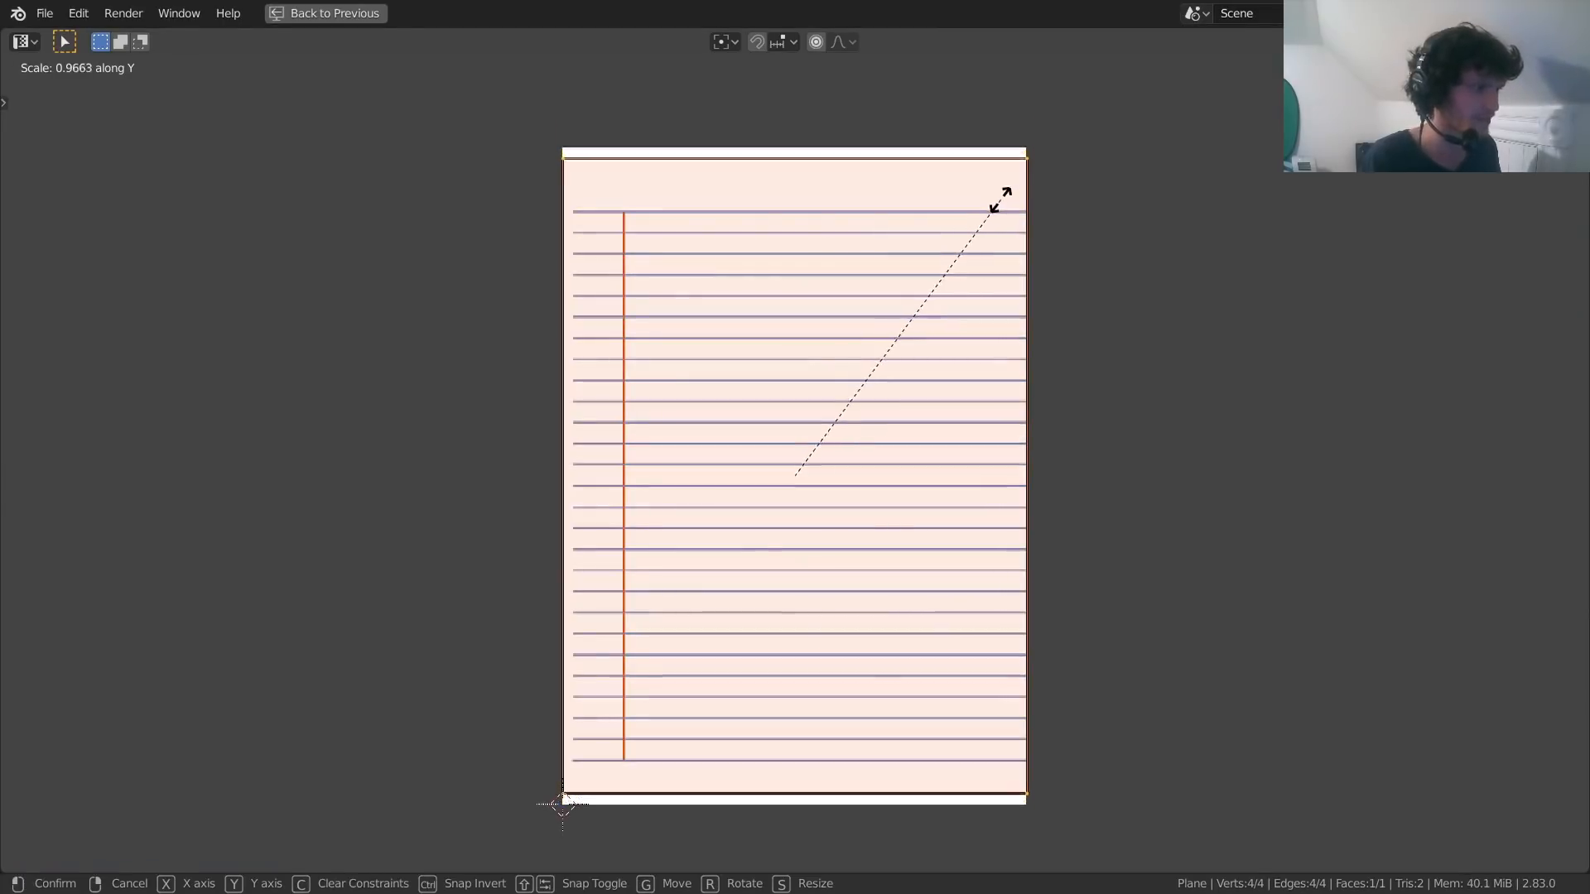
click(991, 208)
key(ctrl+z)
key(ctrl+space)
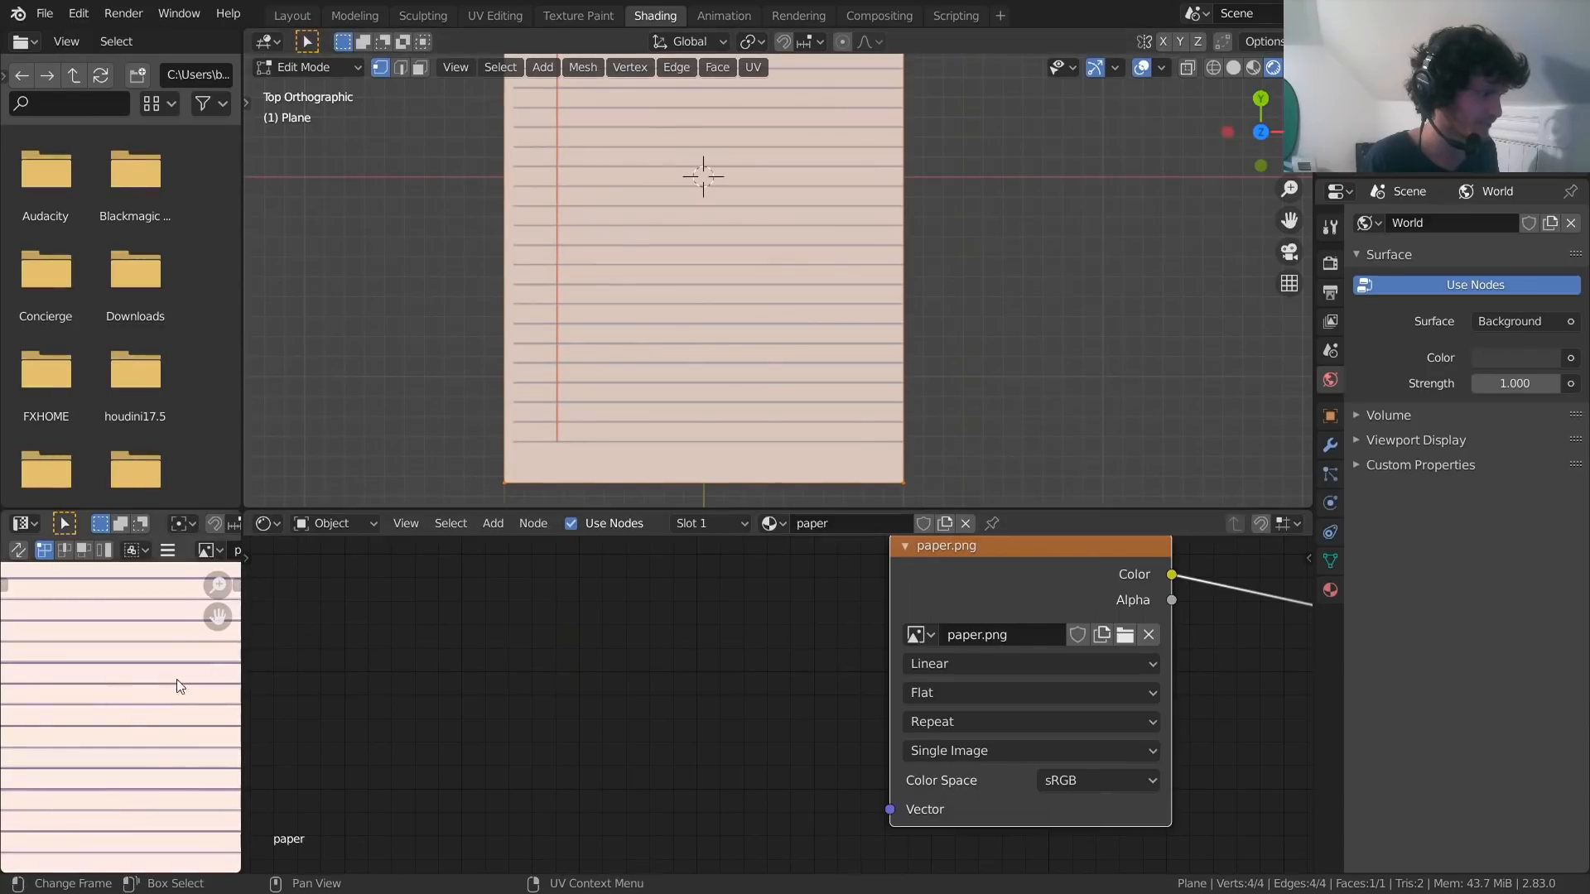
Scale the plane's UVs along Y to about 0.9 and bring the whole sheet into view
key(s)
key(y)
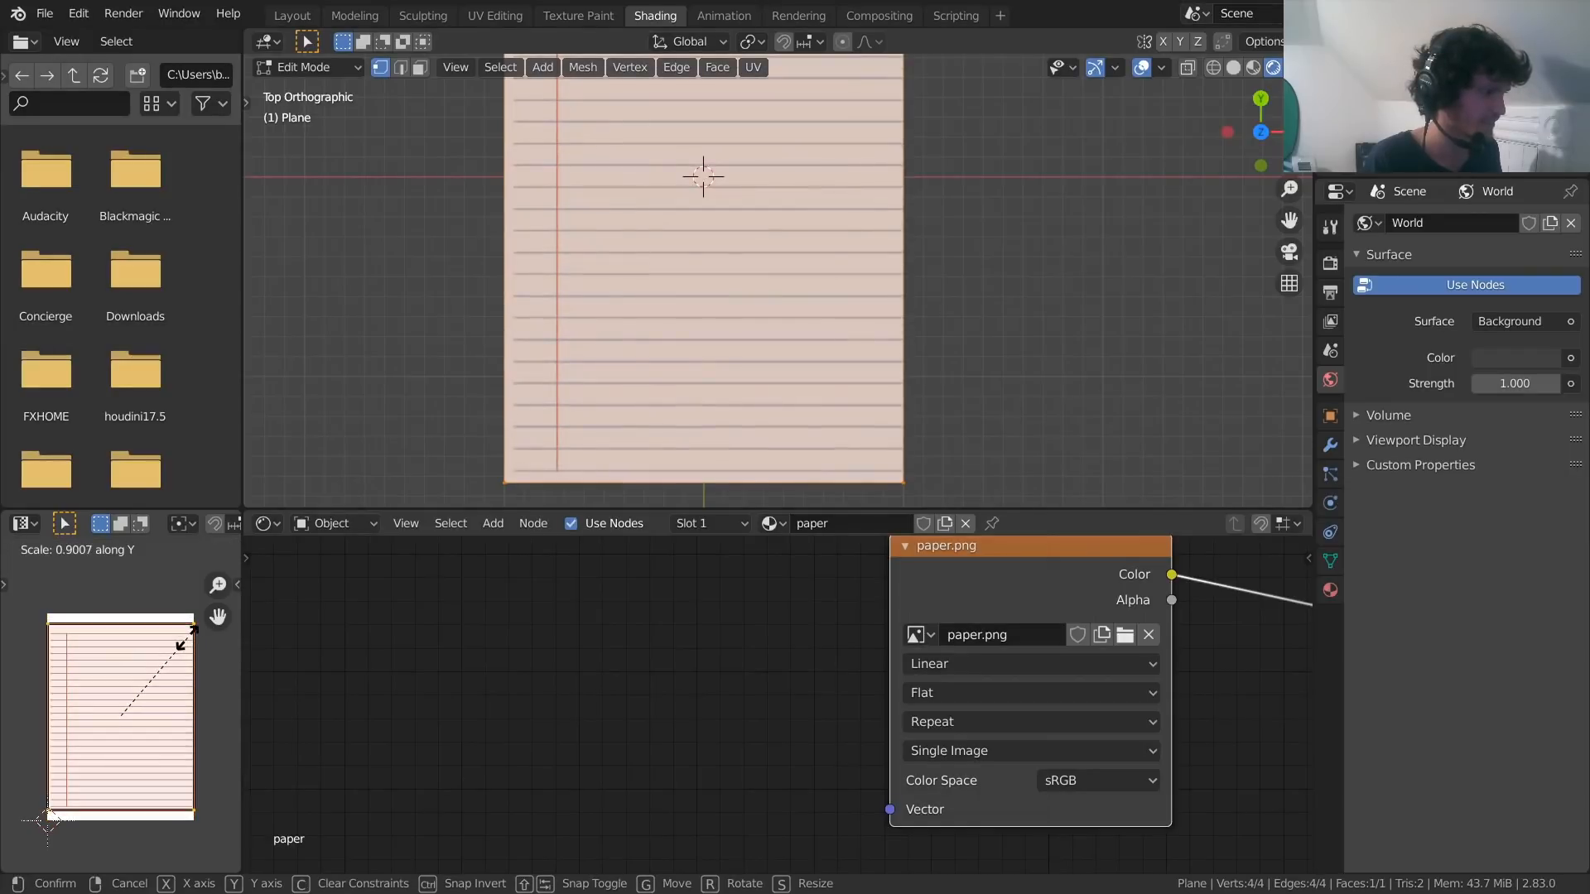
click(189, 647)
scroll(718, 325, down, 3)
shift+middle_drag(685, 294, 663, 351)
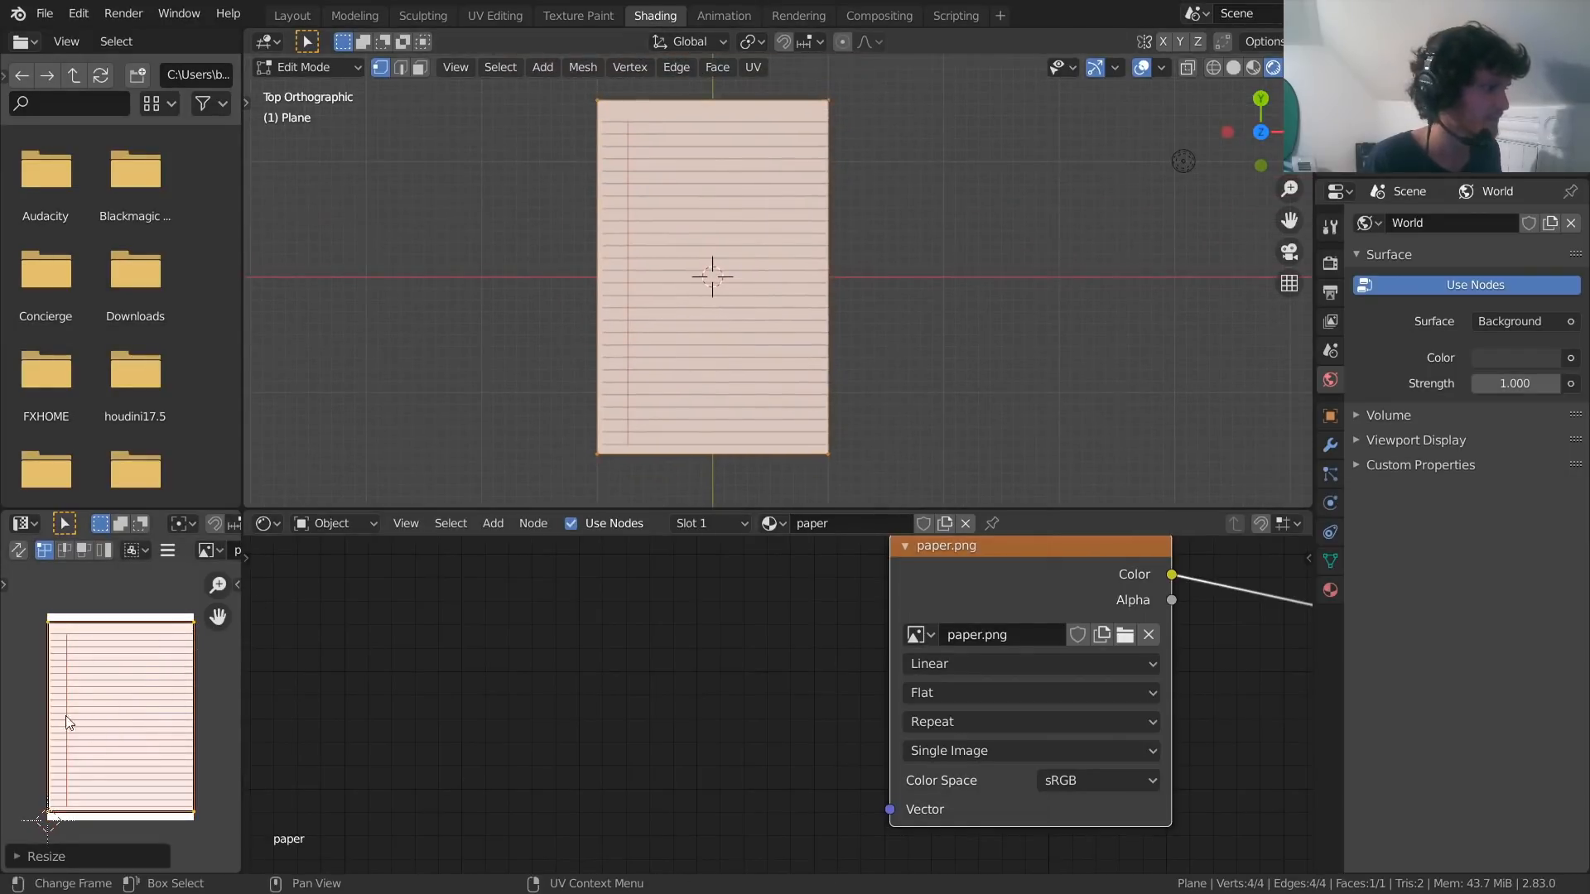
Fine-tune the UVs' Y scale to trim the blank margins above and below the ruled lines, and leave Edit Mode
key(s)
key(y)
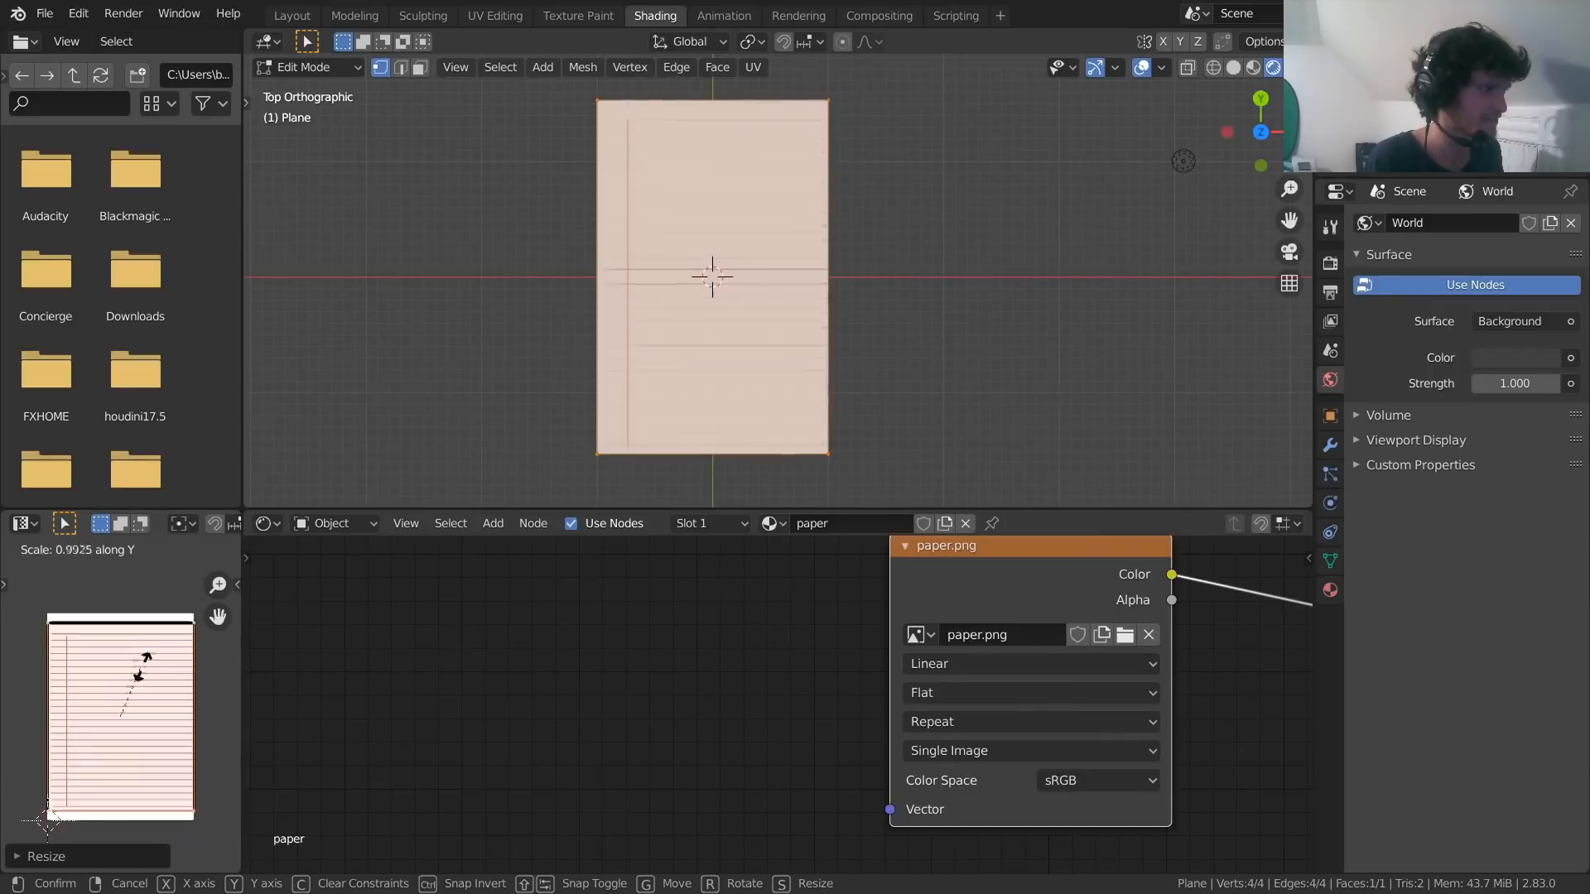
click(151, 672)
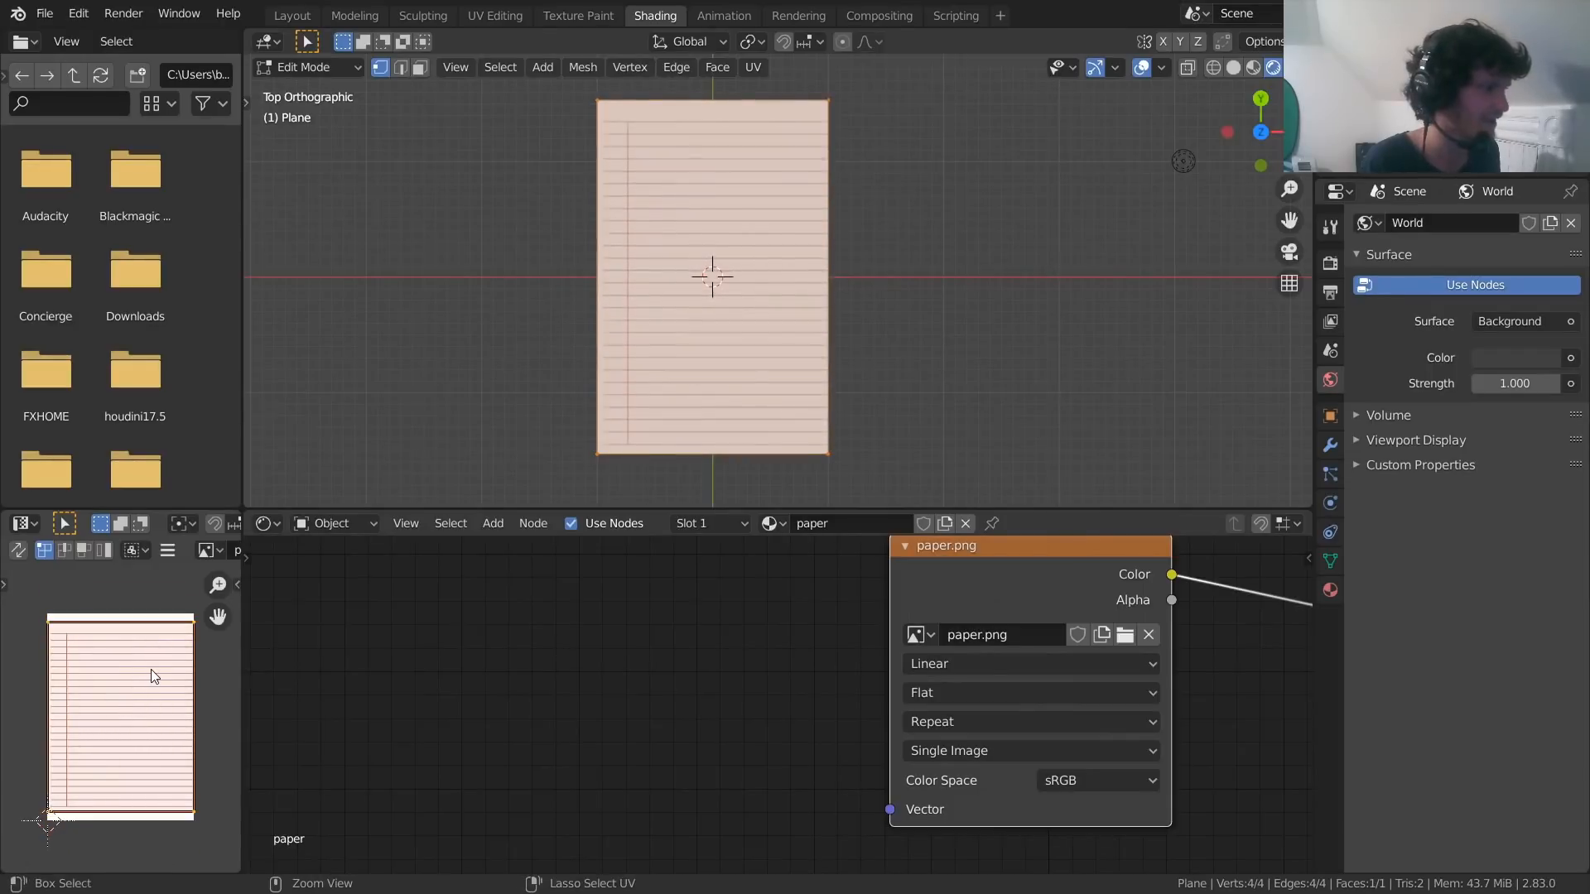
key(s)
key(y)
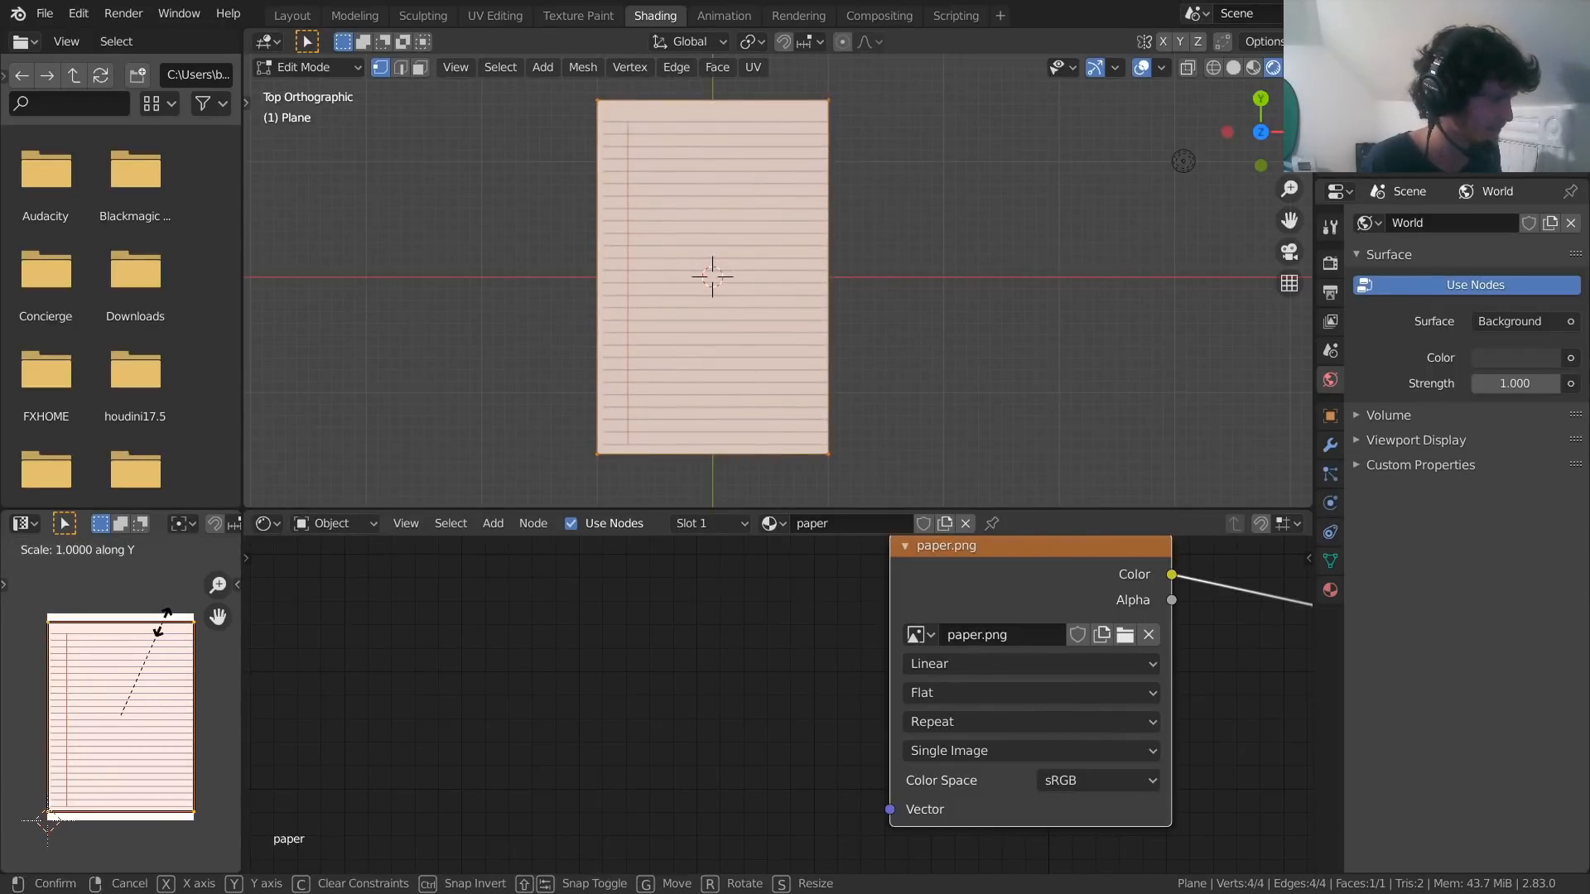
click(133, 654)
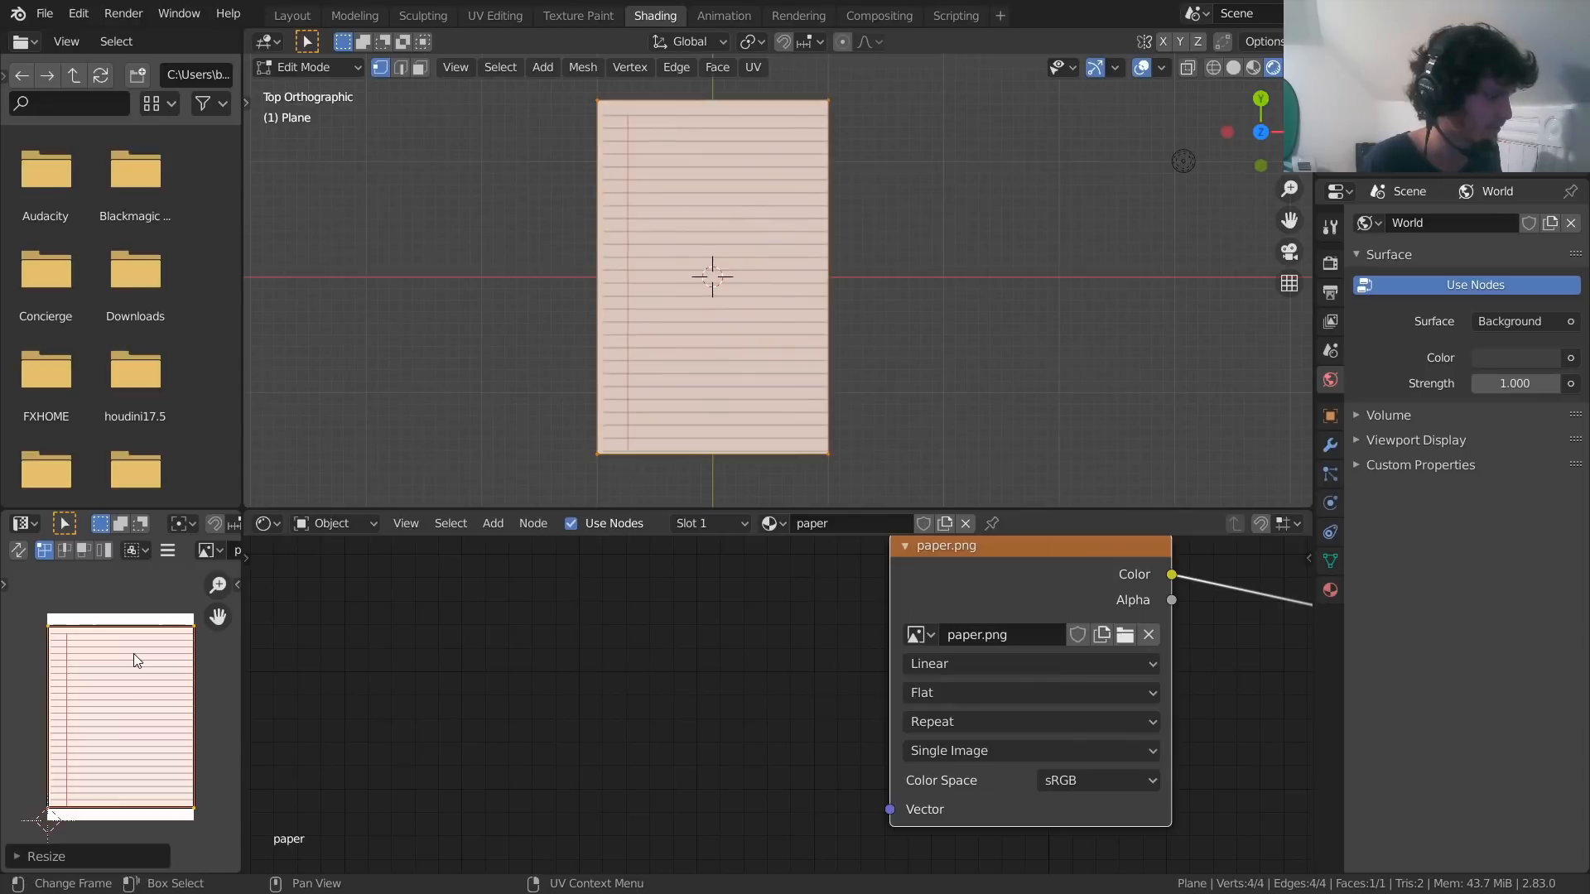
key(Tab)
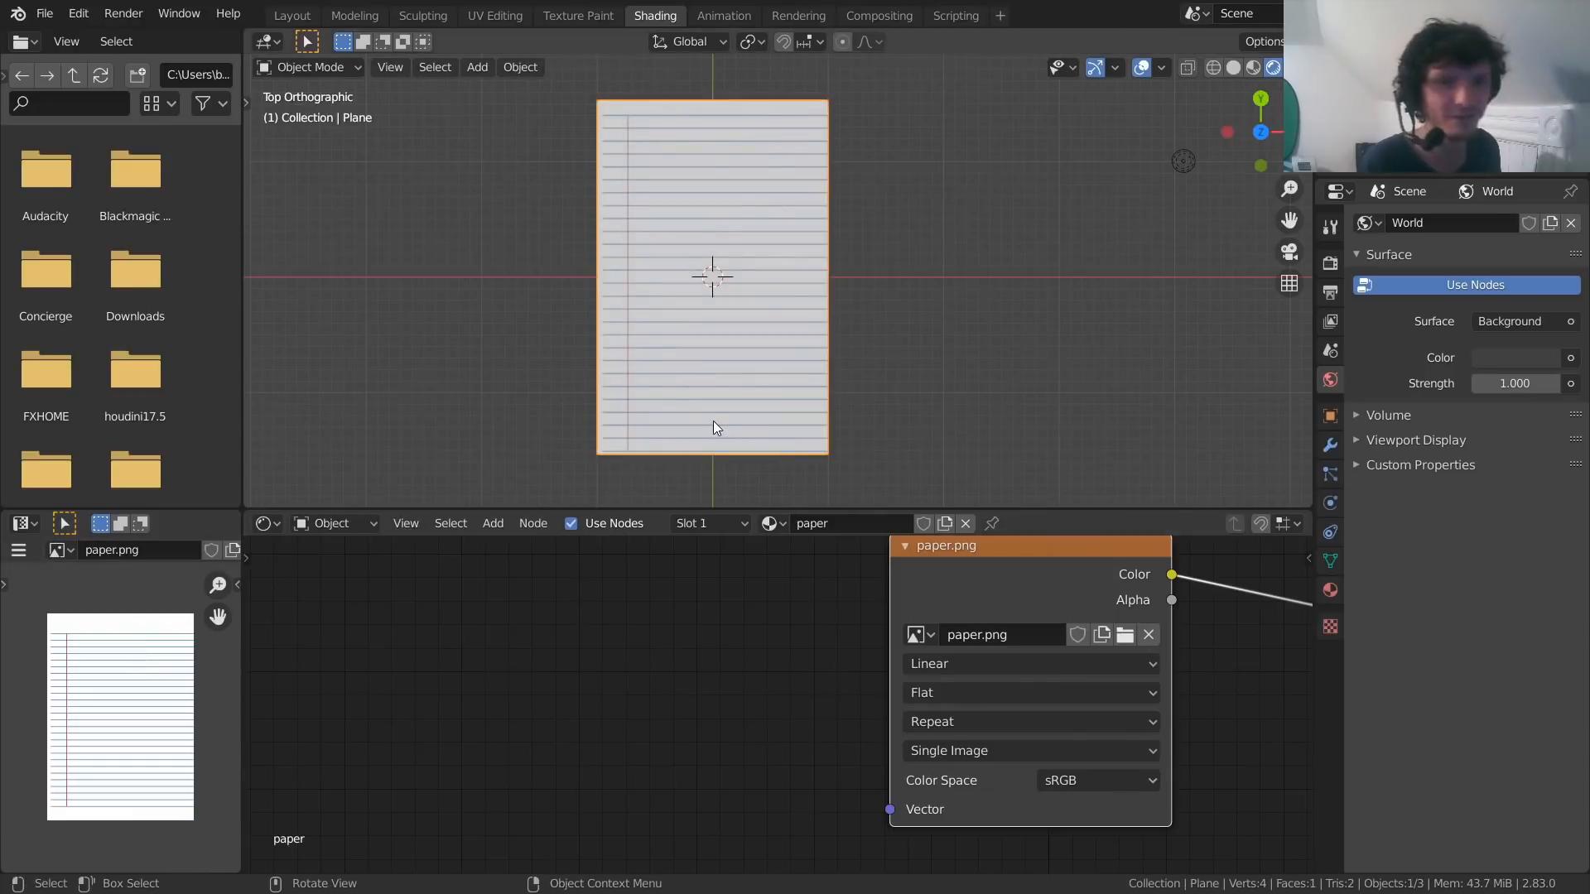
Scale the plane's UVs down slightly in both directions so the ruled lines reach closer to the sheet's edges
key(Tab)
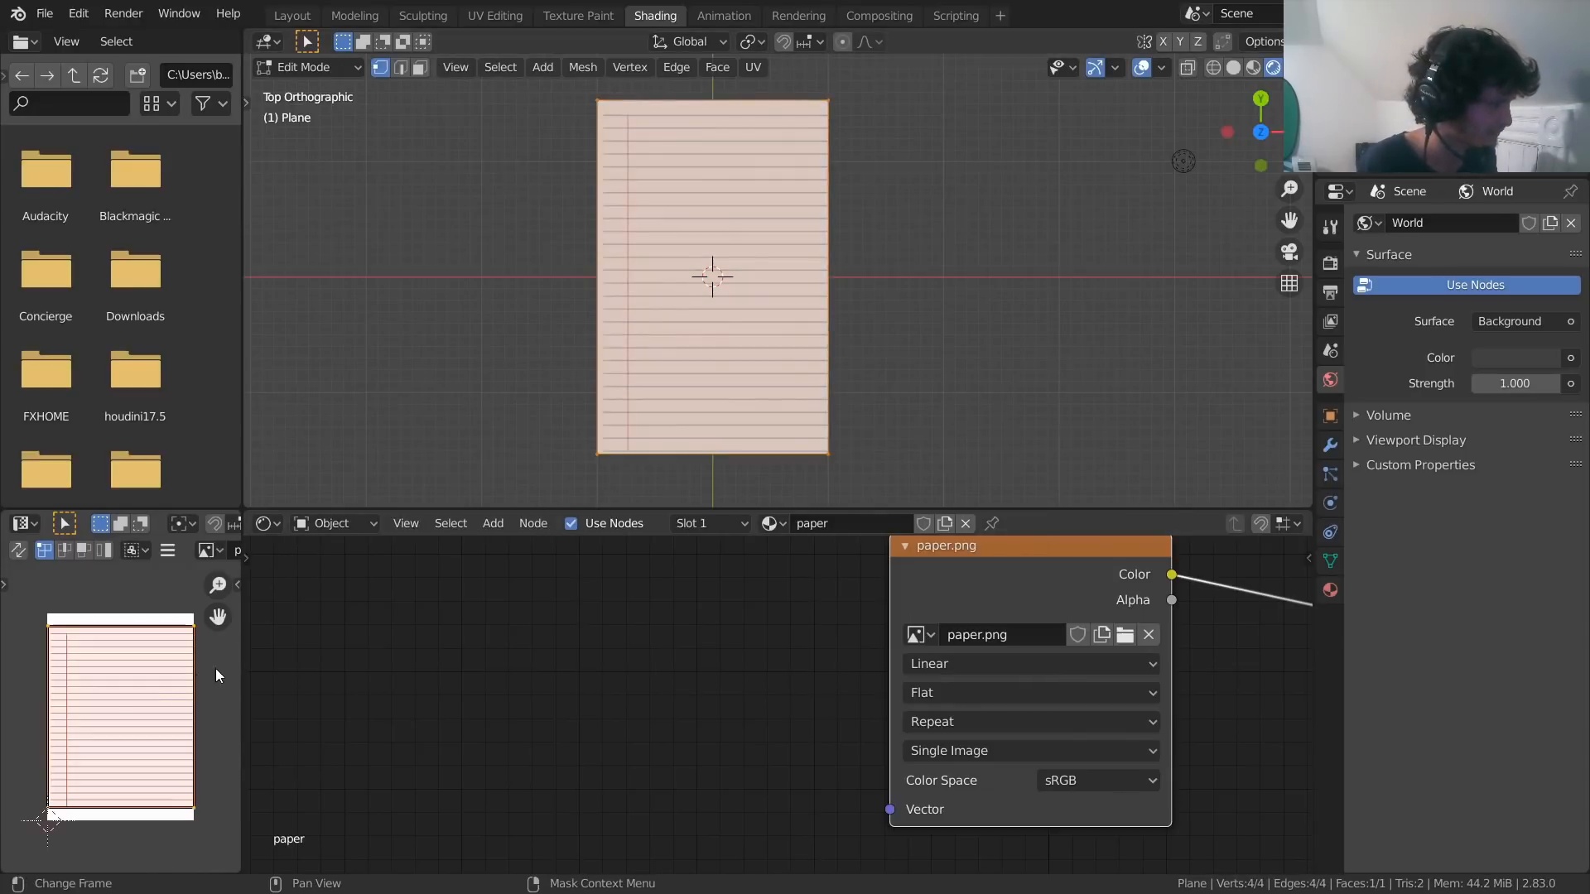
key(s)
click(211, 667)
key(Tab)
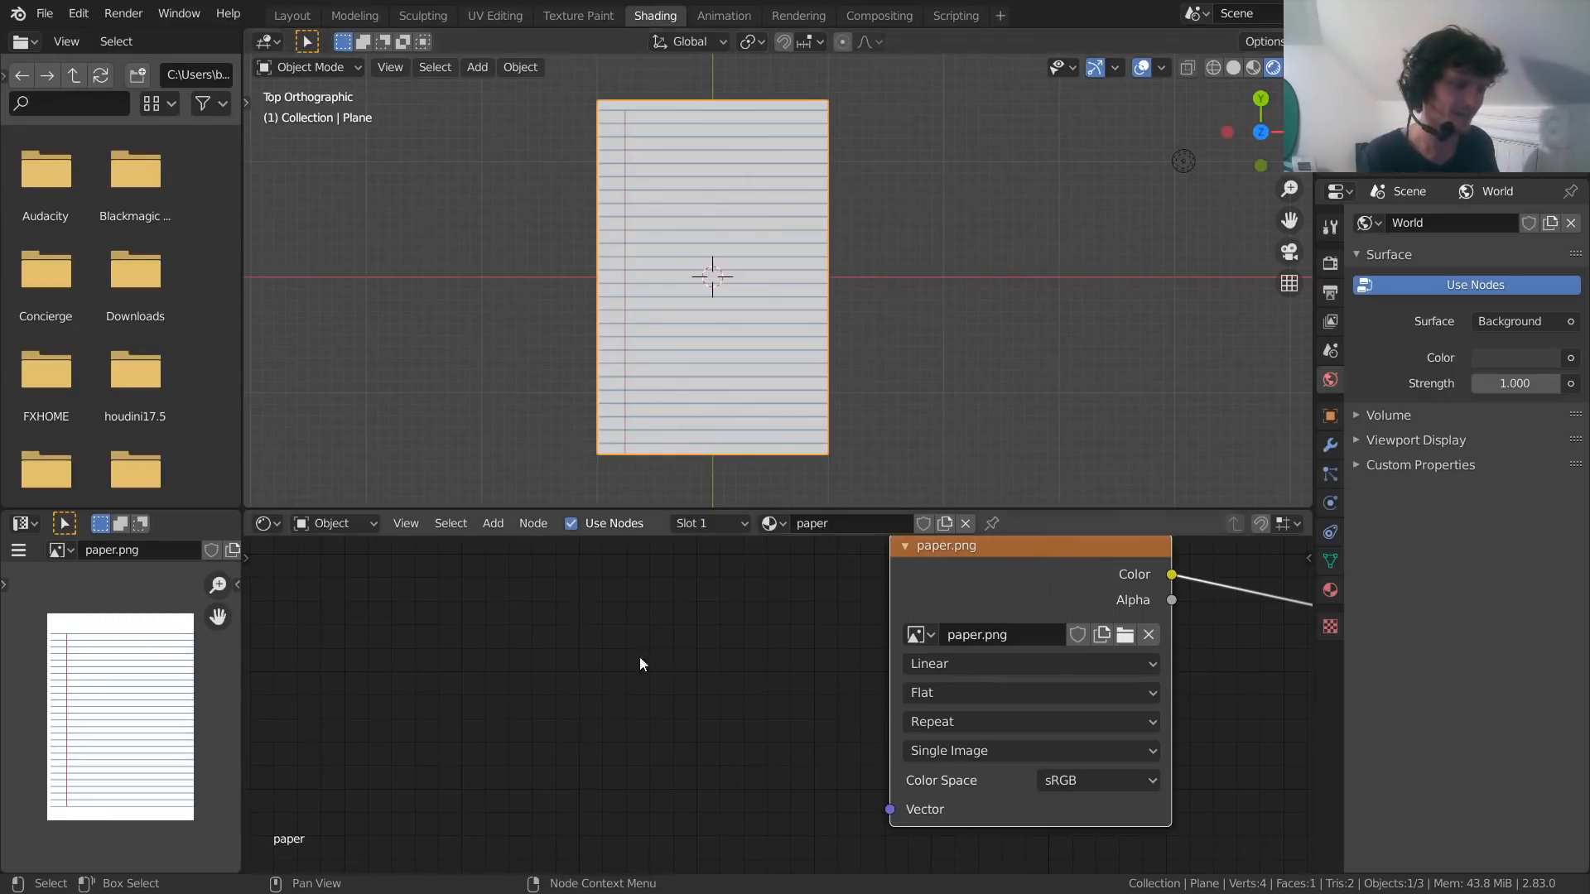
Save the project on the Desktop as beautifulprogress.blend
key(ctrl+s)
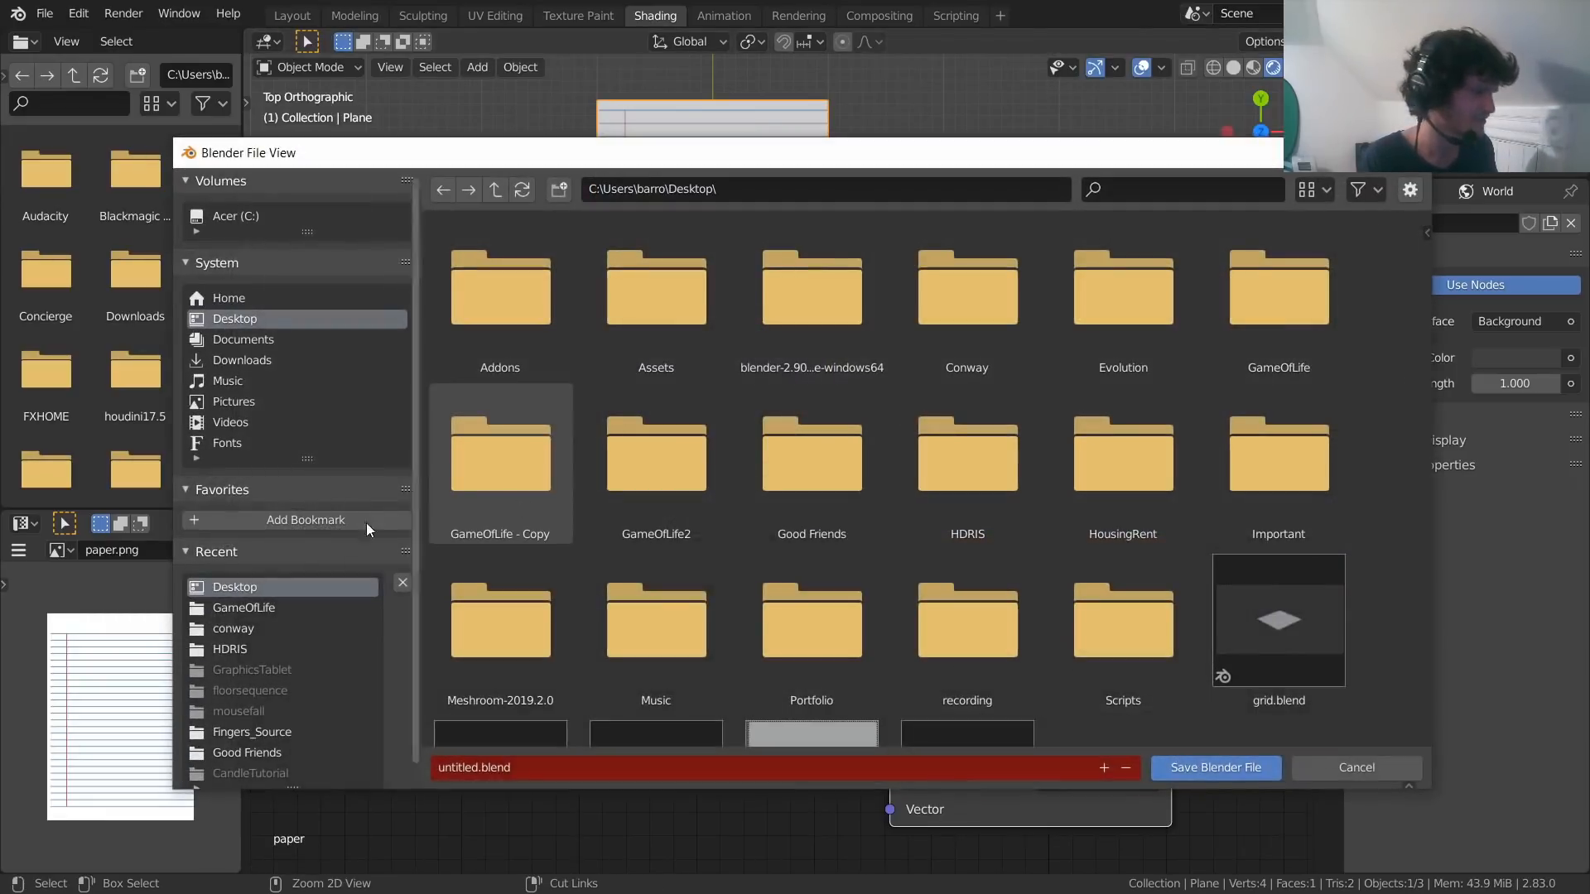
click(480, 768)
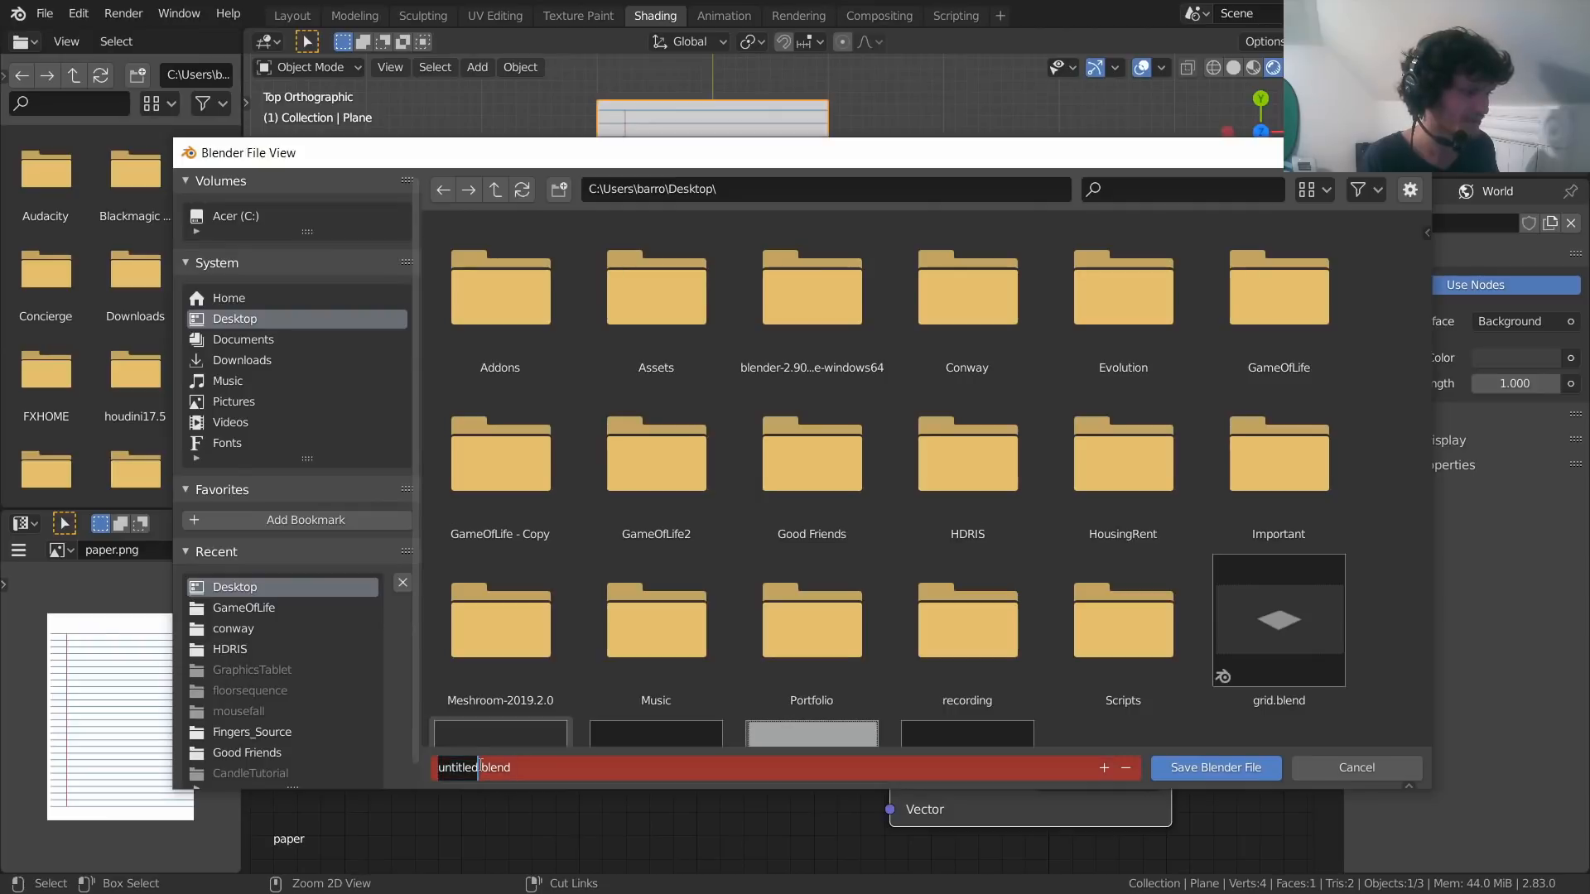
text(beauti)
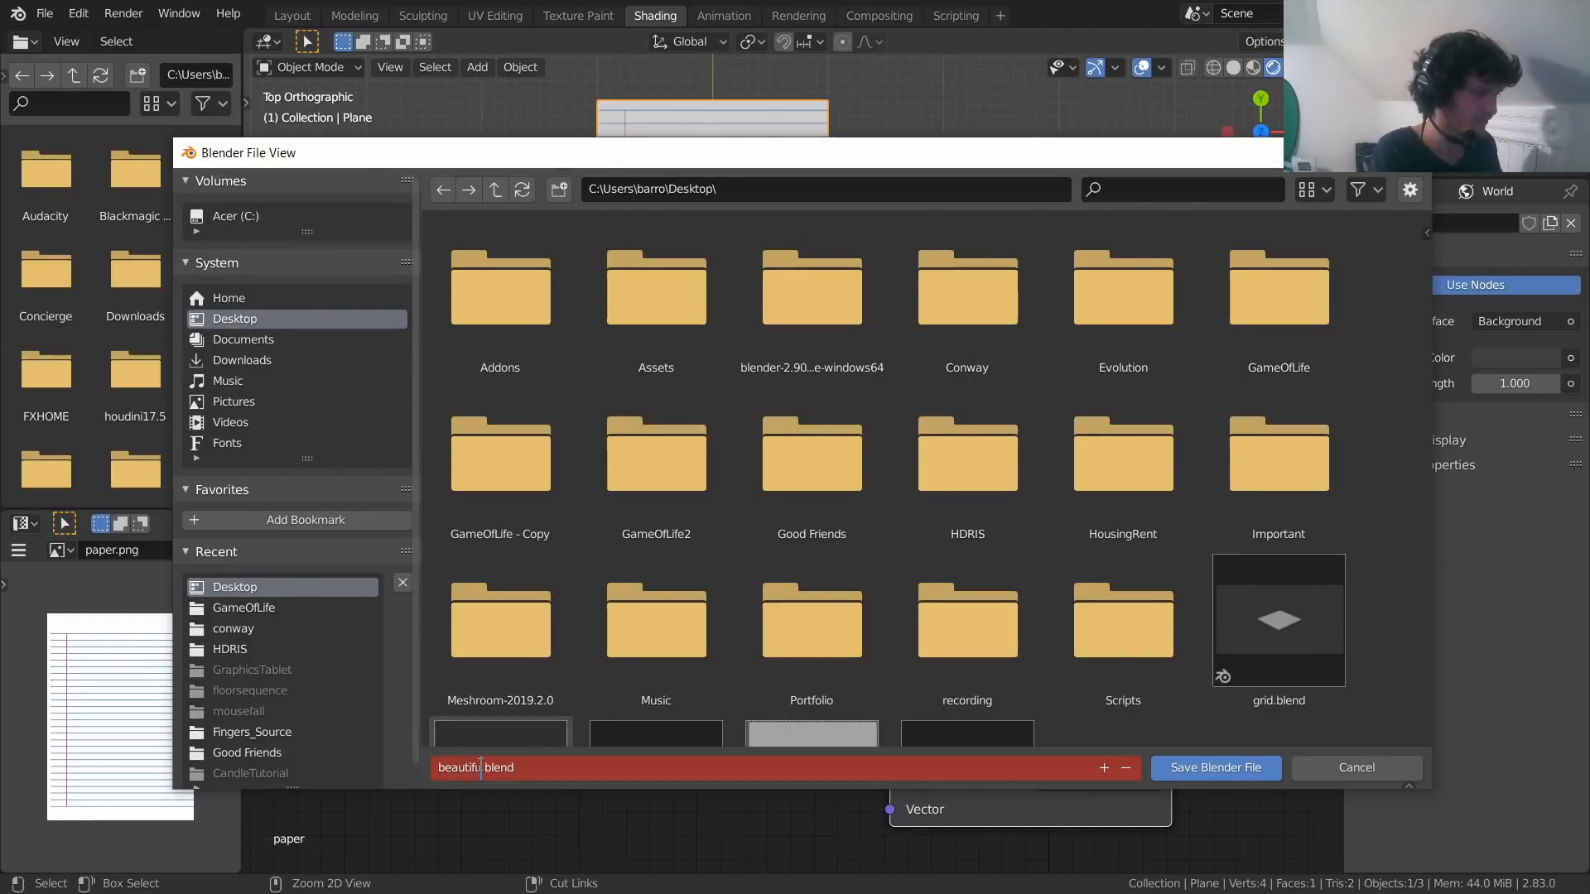
text(fulprogr)
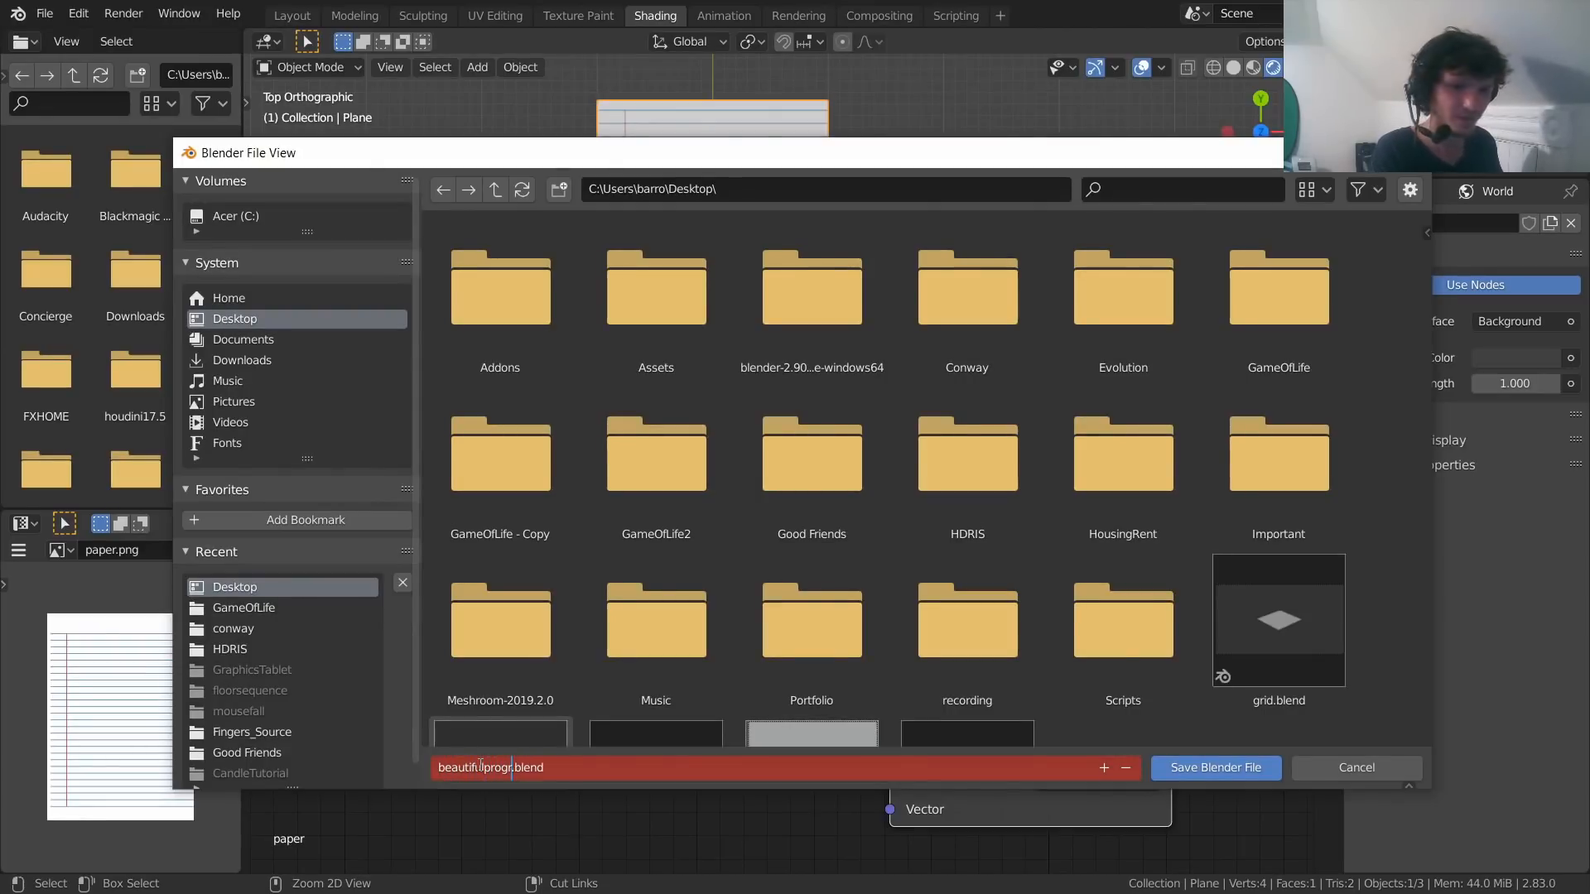
text(ess)
key(Return)
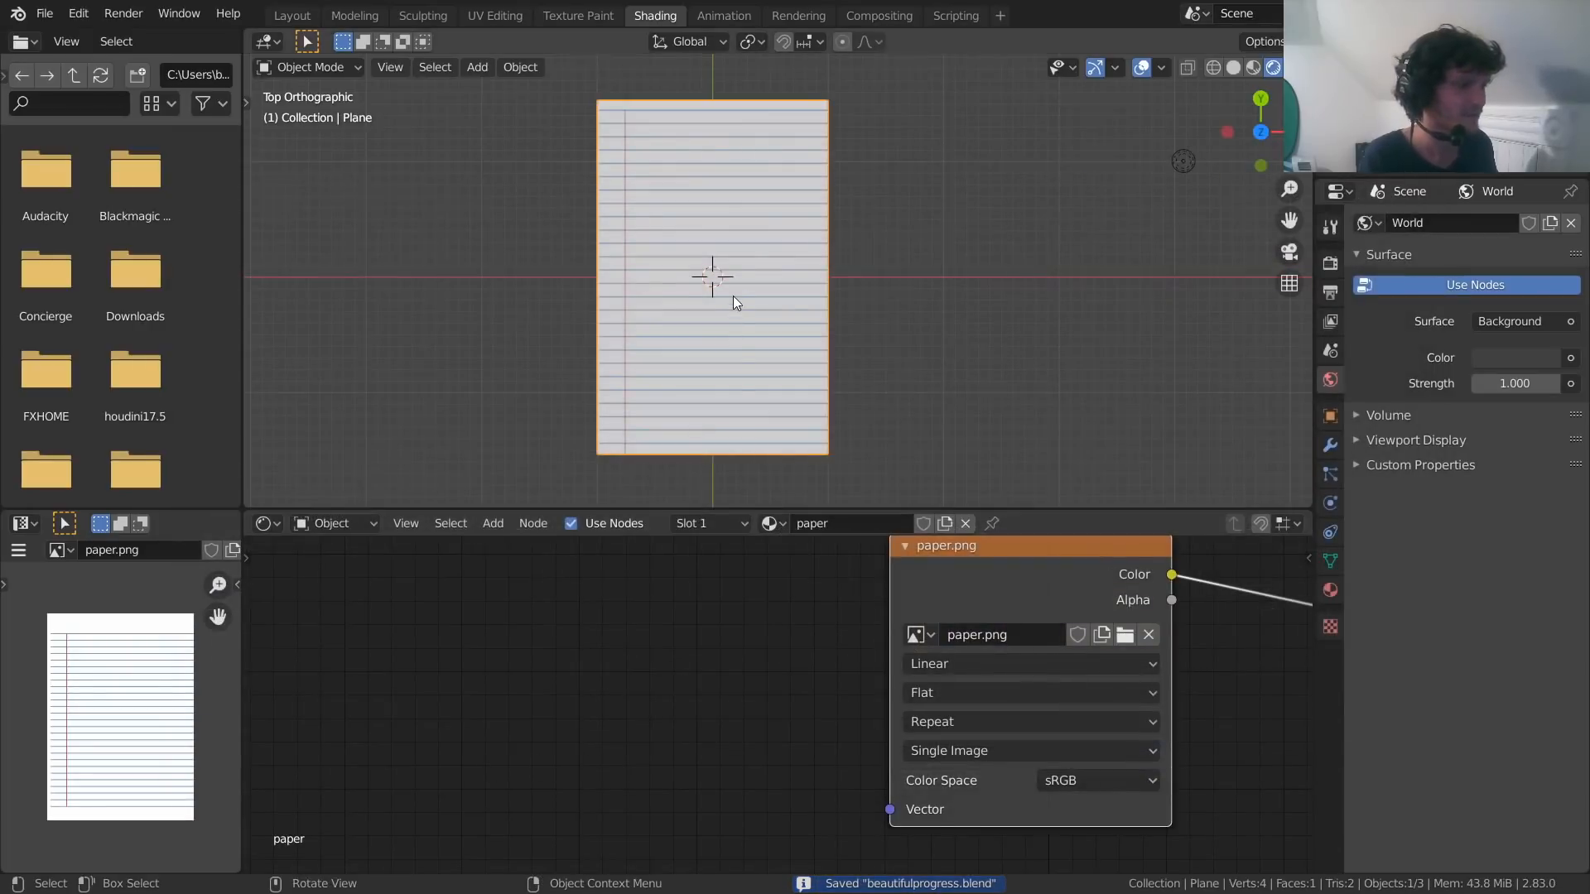
Move the paper.png node down out of the way and add a Texture Coordinate node before the Material Output
middle_drag(733, 298, 669, 227)
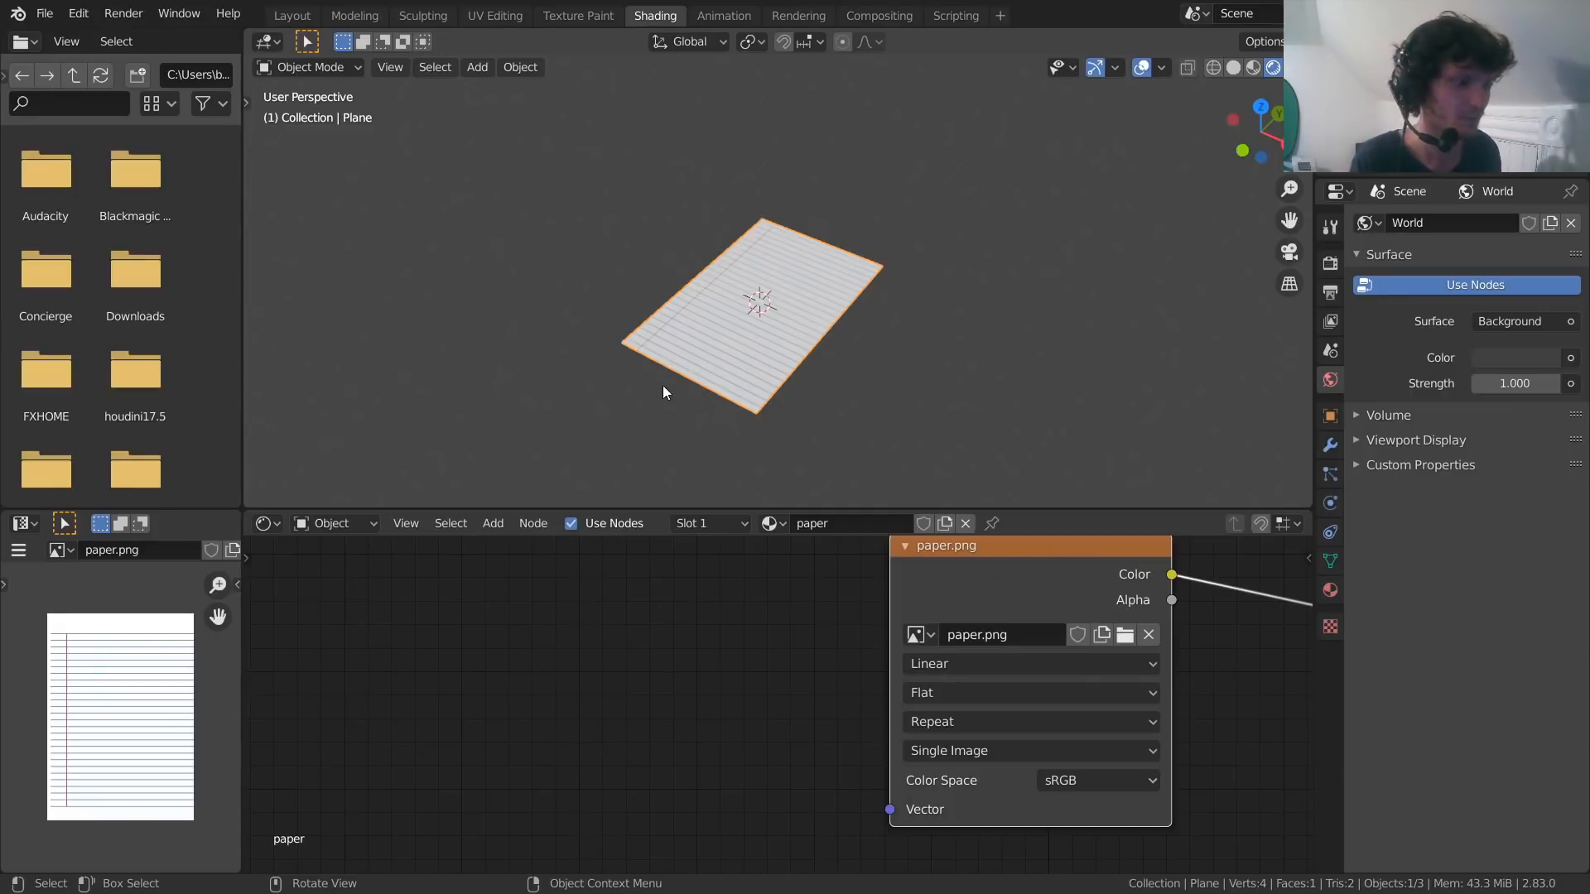
scroll(742, 649, down, 3)
drag(904, 654, 819, 766)
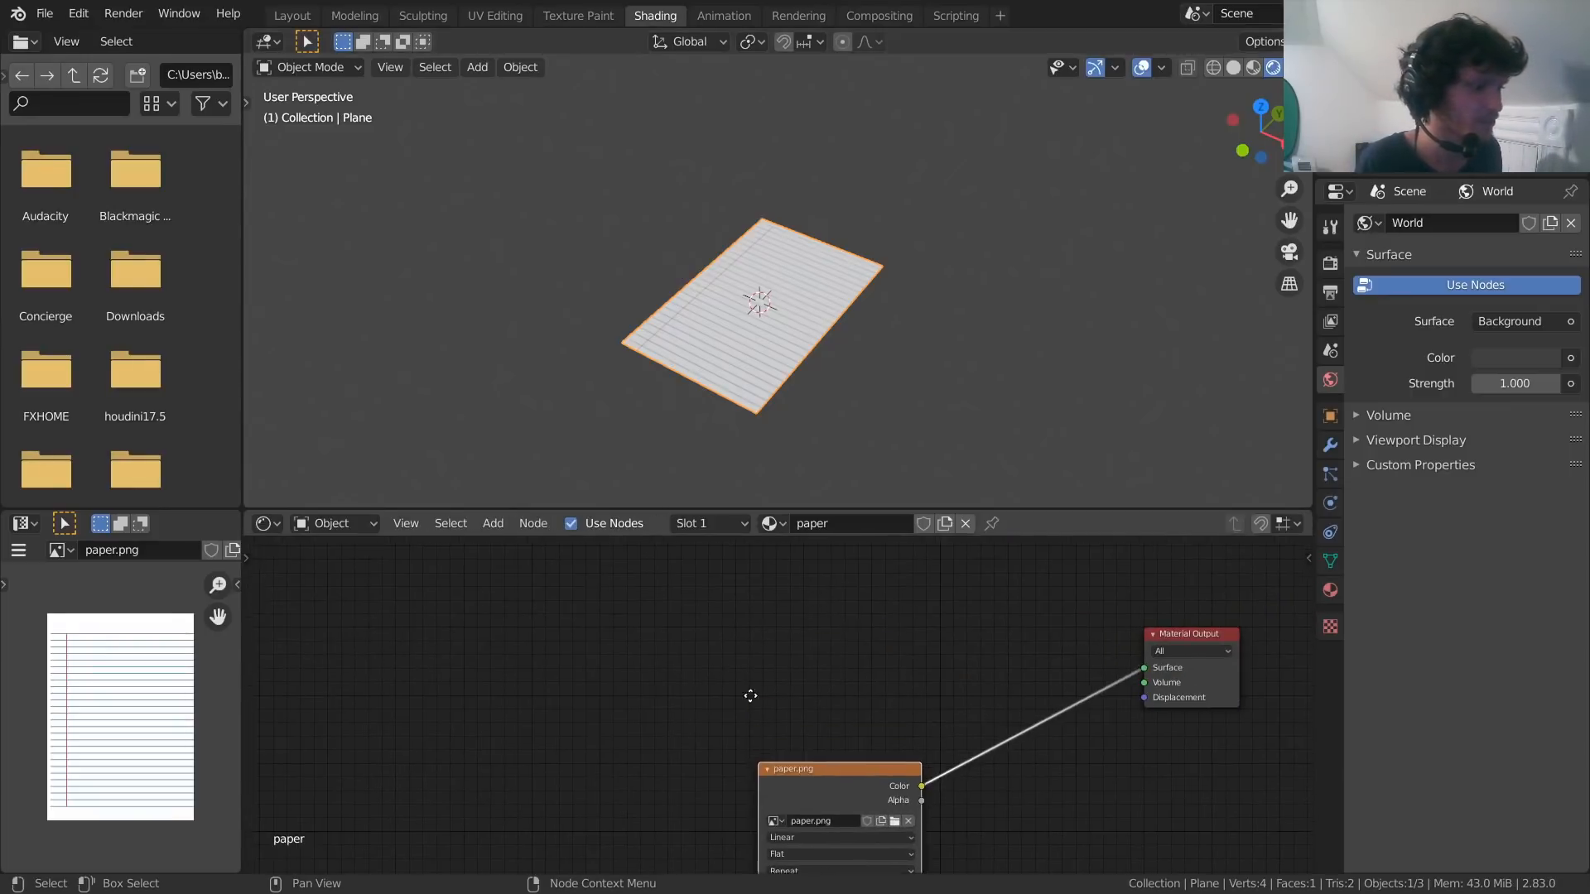
key(shift+a)
click(742, 631)
text(tex)
key(Return)
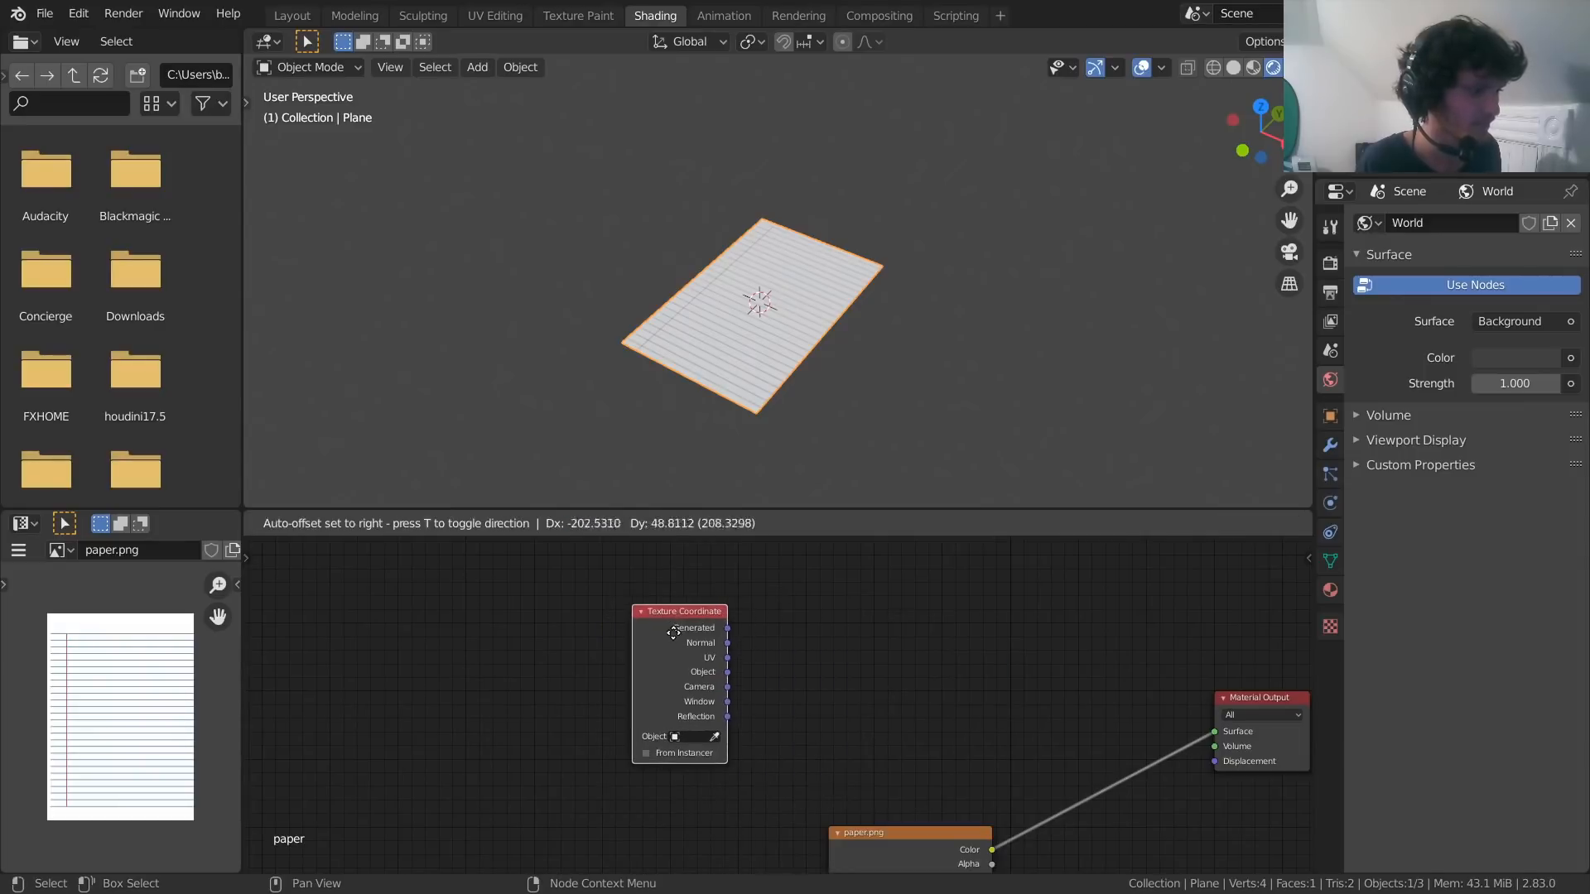
click(549, 607)
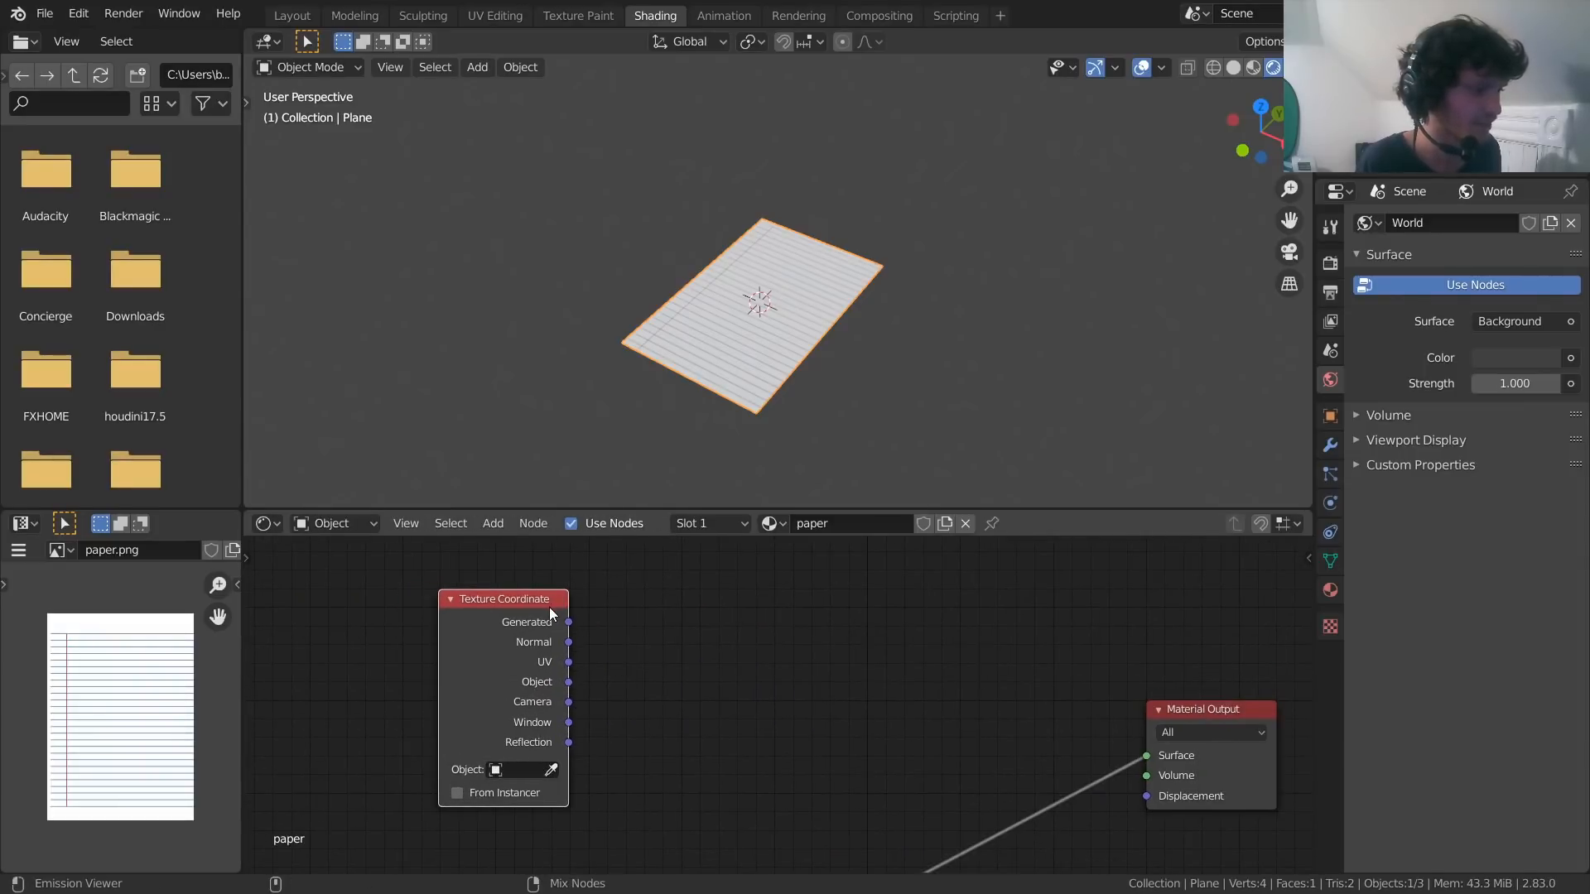
Preview the Texture Coordinate outputs on the plane one after another, ending with UV connected to the Viewer
ctrl+shift+click(549, 608)
ctrl+shift+click(549, 608)
ctrl+shift+click(549, 608)
ctrl+shift+click(549, 608)
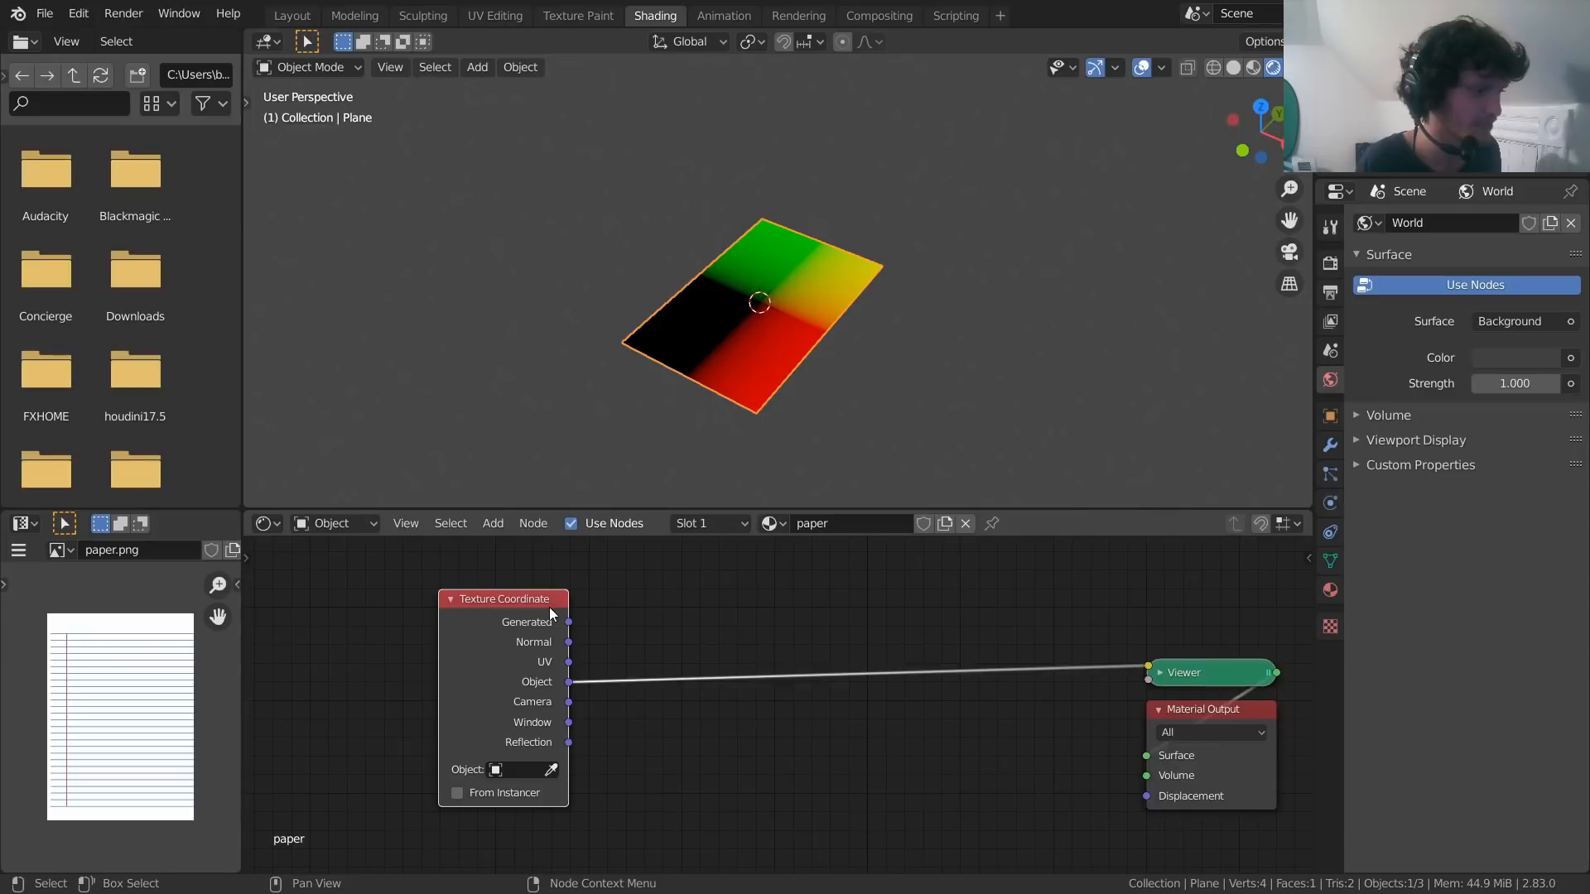
ctrl+shift+click(549, 611)
ctrl+shift+click(549, 611)
ctrl+shift+click(548, 611)
ctrl+shift+click(549, 611)
ctrl+shift+click(549, 611)
ctrl+shift+click(549, 611)
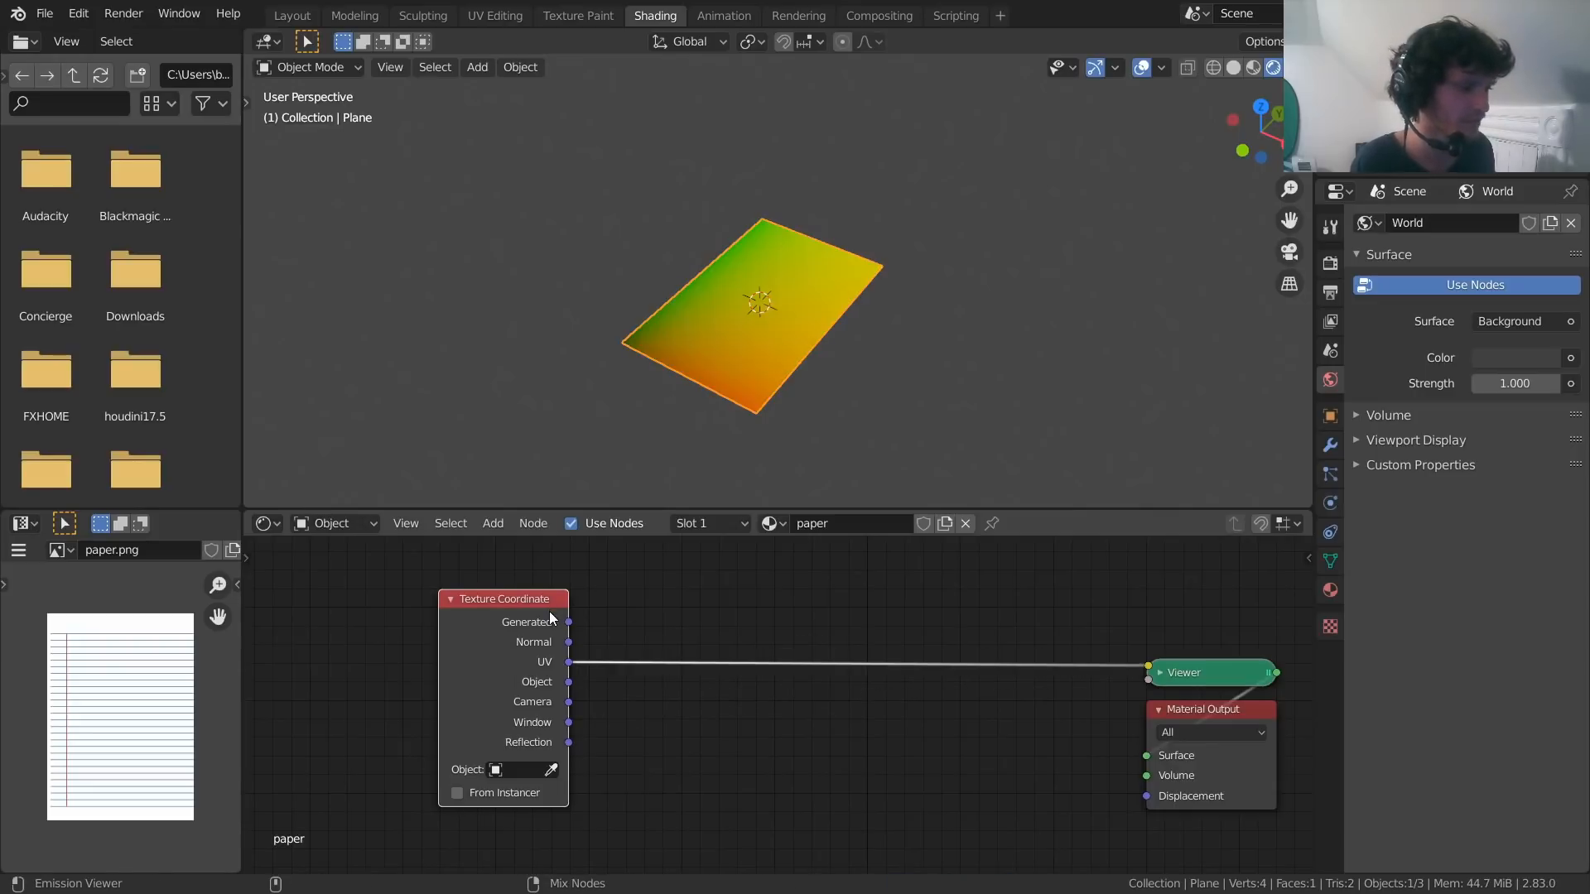
Try folding the plane by adding a loop cut across its middle and raising it along global Z
scroll(808, 340, up, 2)
key(Tab)
key(ctrl+r)
click(808, 339)
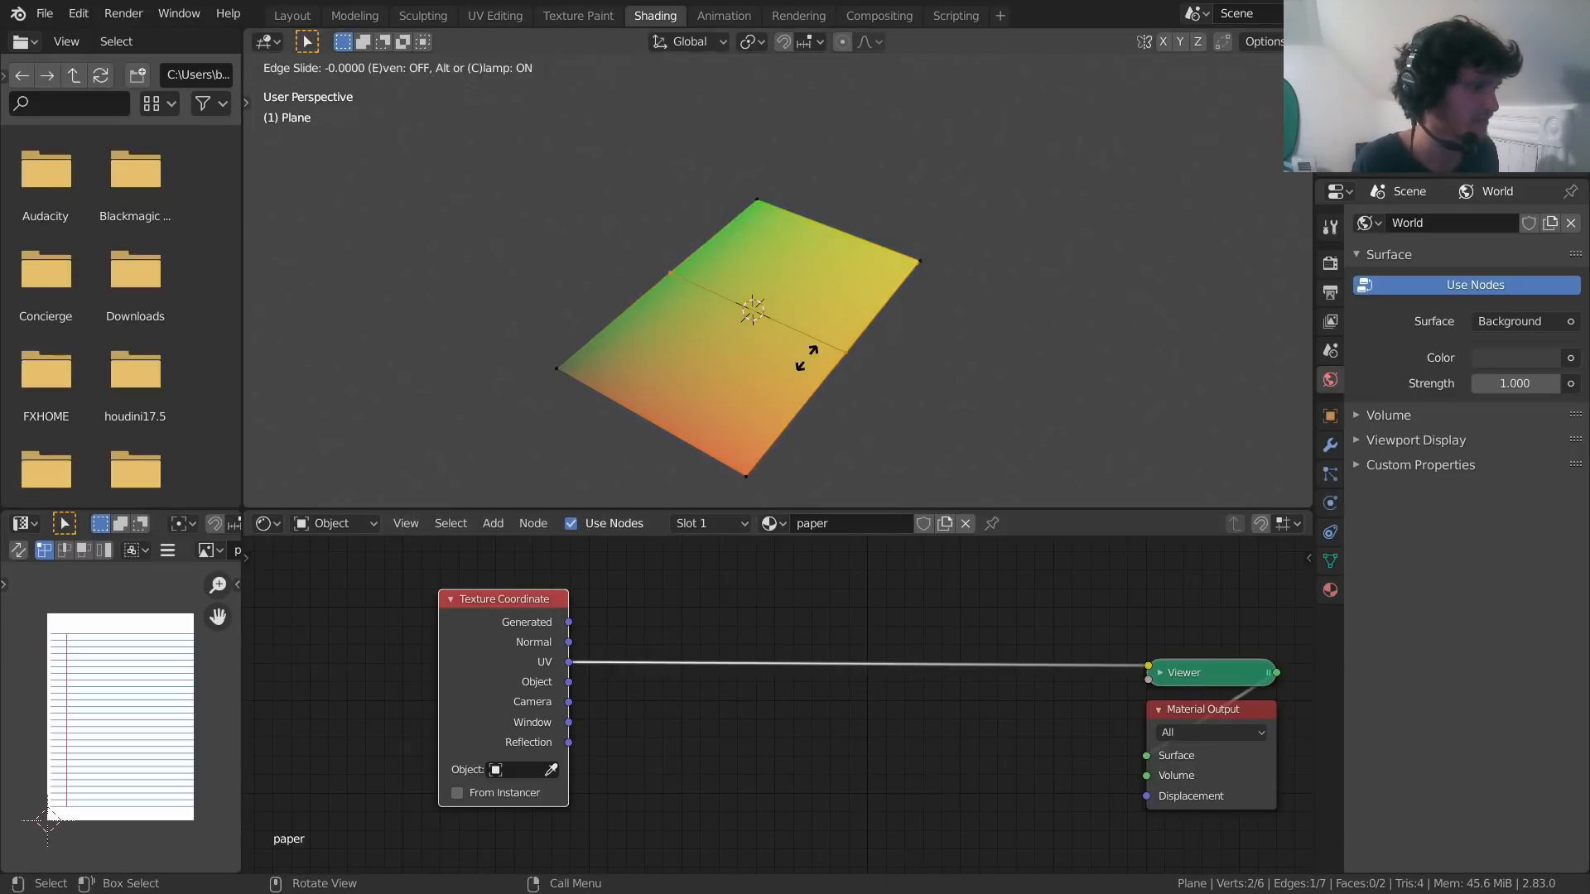
click(833, 350)
middle_drag(833, 350, 809, 323)
key(g)
key(z)
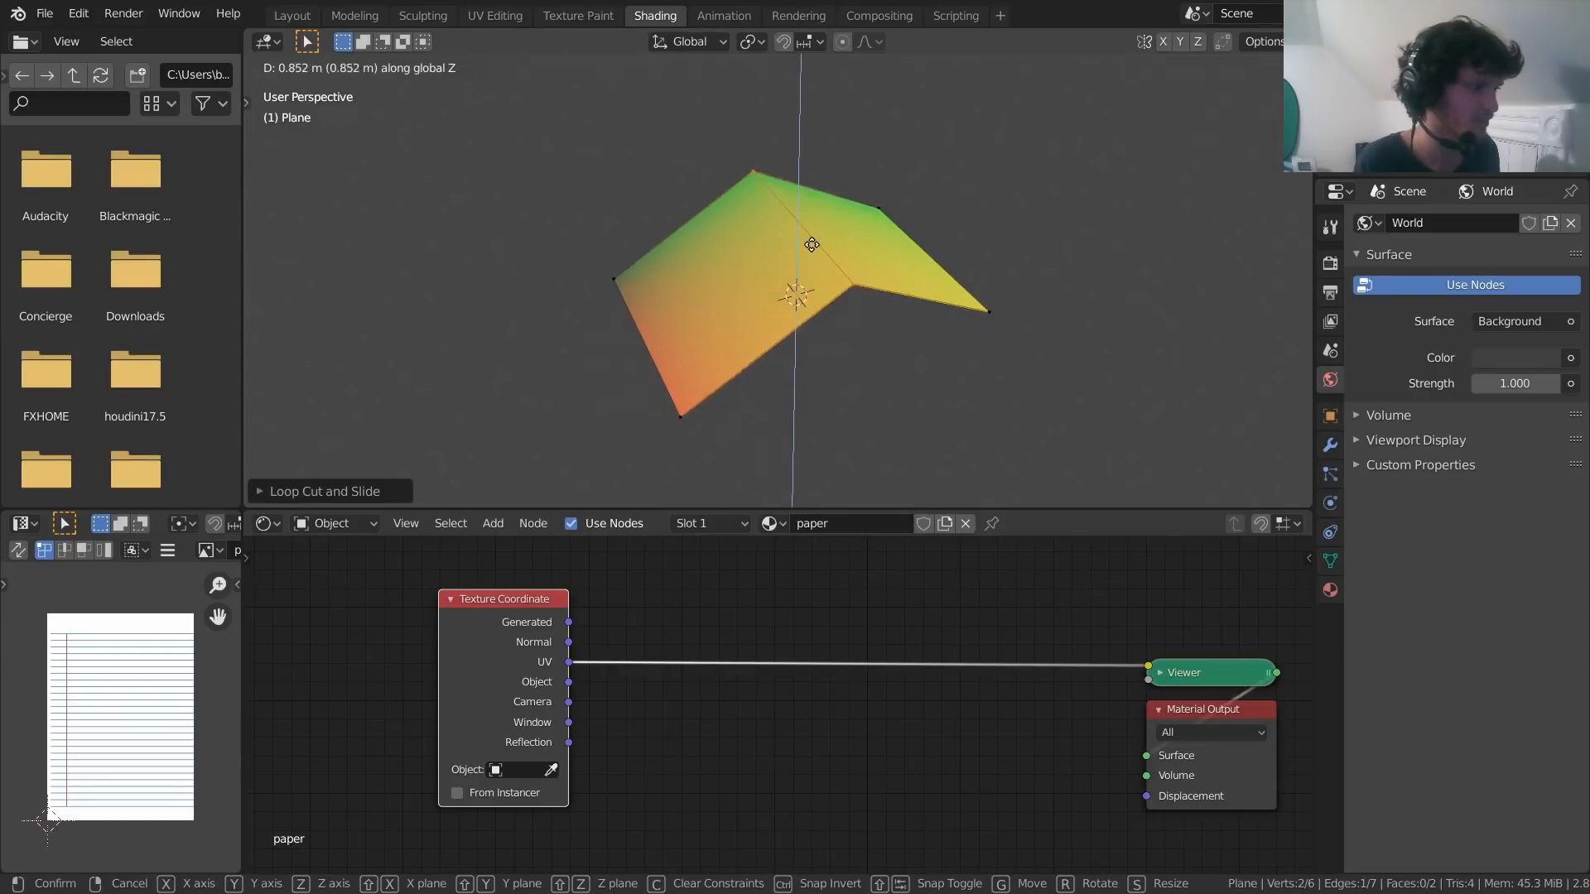
key(Escape)
key(ctrl+z)
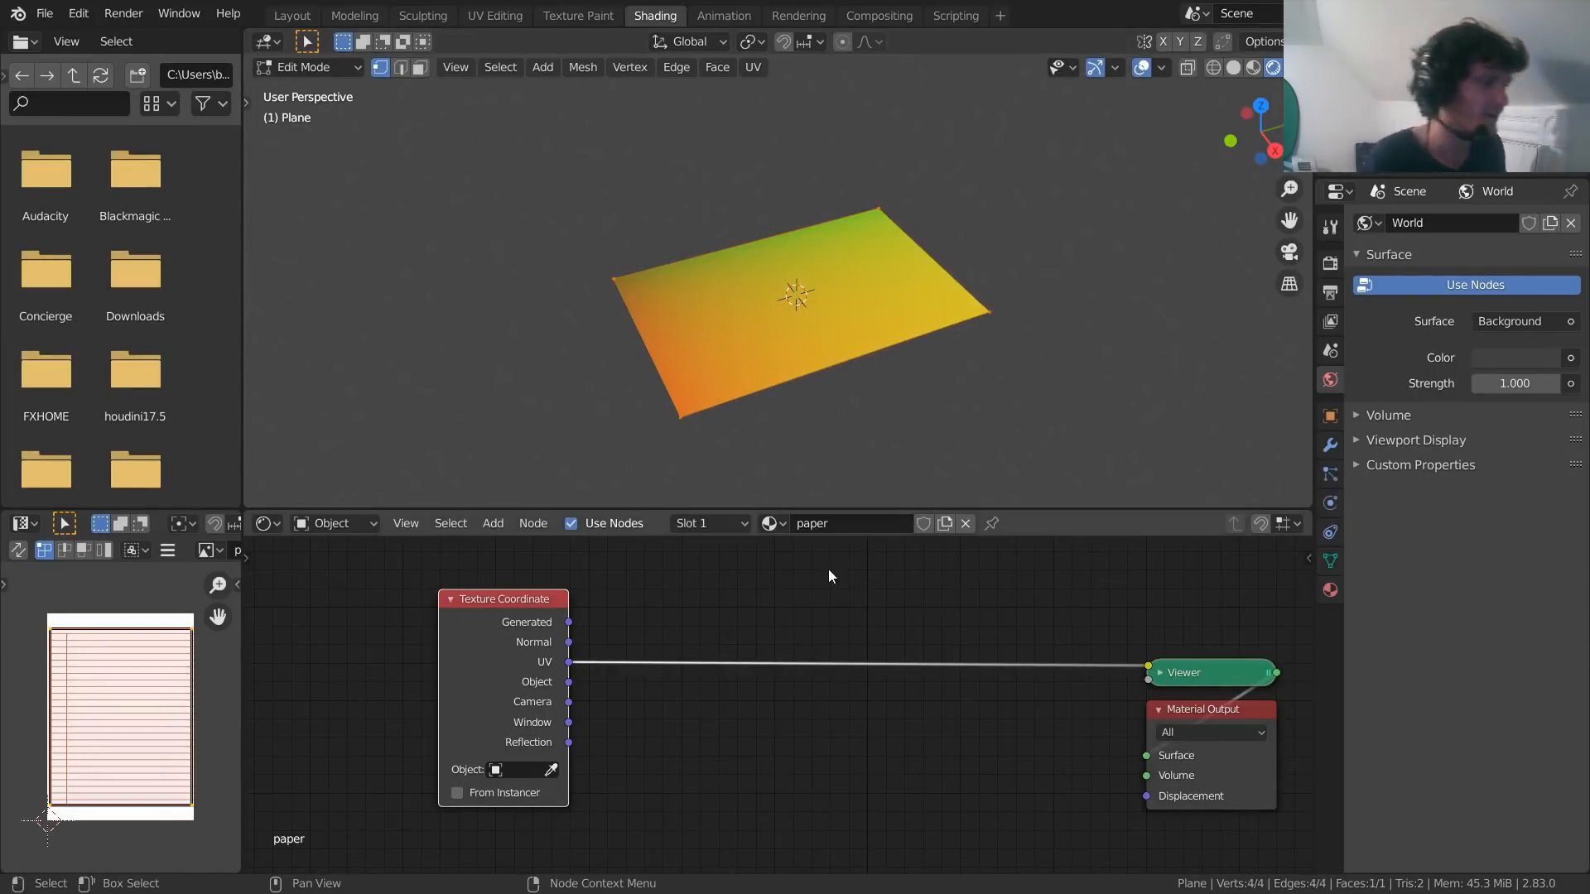
Insert a Separate XYZ node between the Texture Coordinate's UV output and the Viewer
scroll(820, 654, down, 2)
key(shift+a)
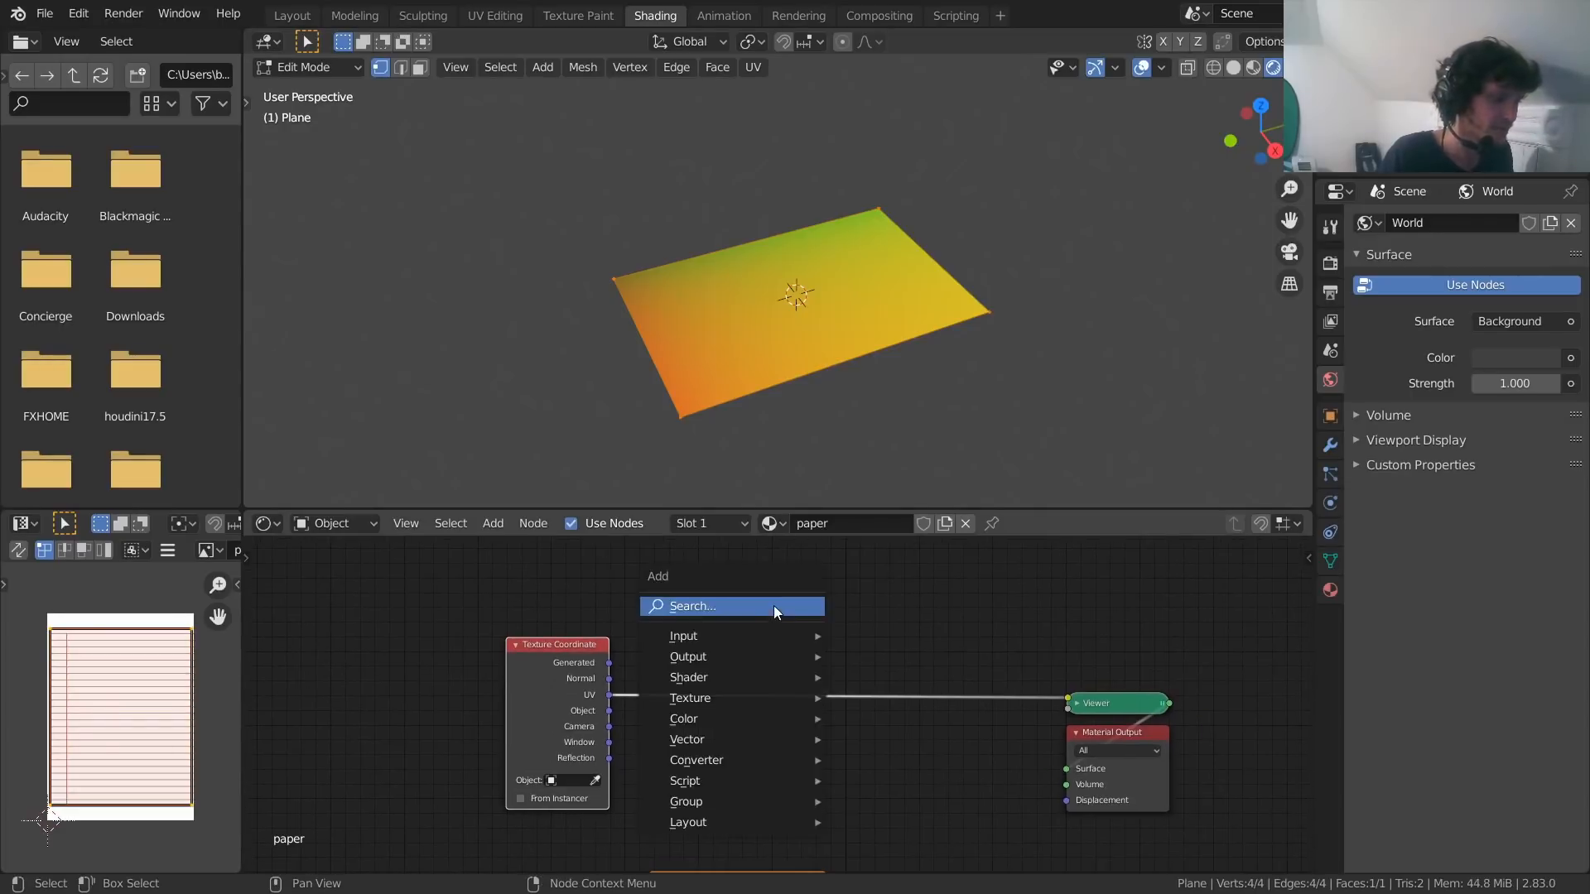
click(773, 605)
text(se)
key(Down)
key(Down)
key(Down)
key(Down)
key(Down)
key(Return)
click(760, 717)
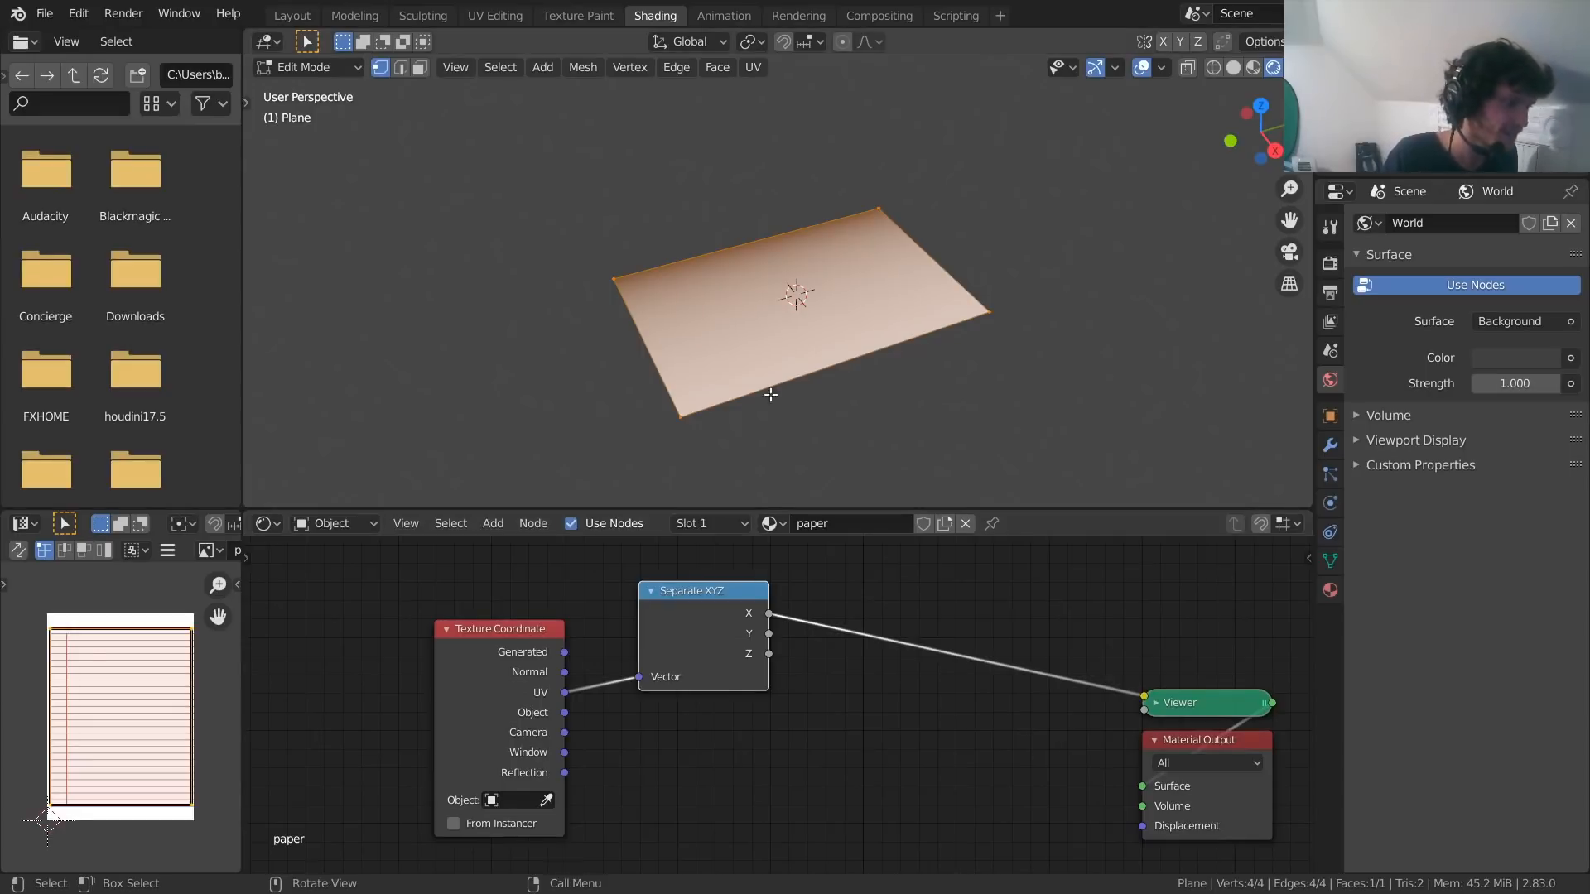
Return to Object Mode and preview the Separate XYZ node's Y output on the plane in top view
key(Tab)
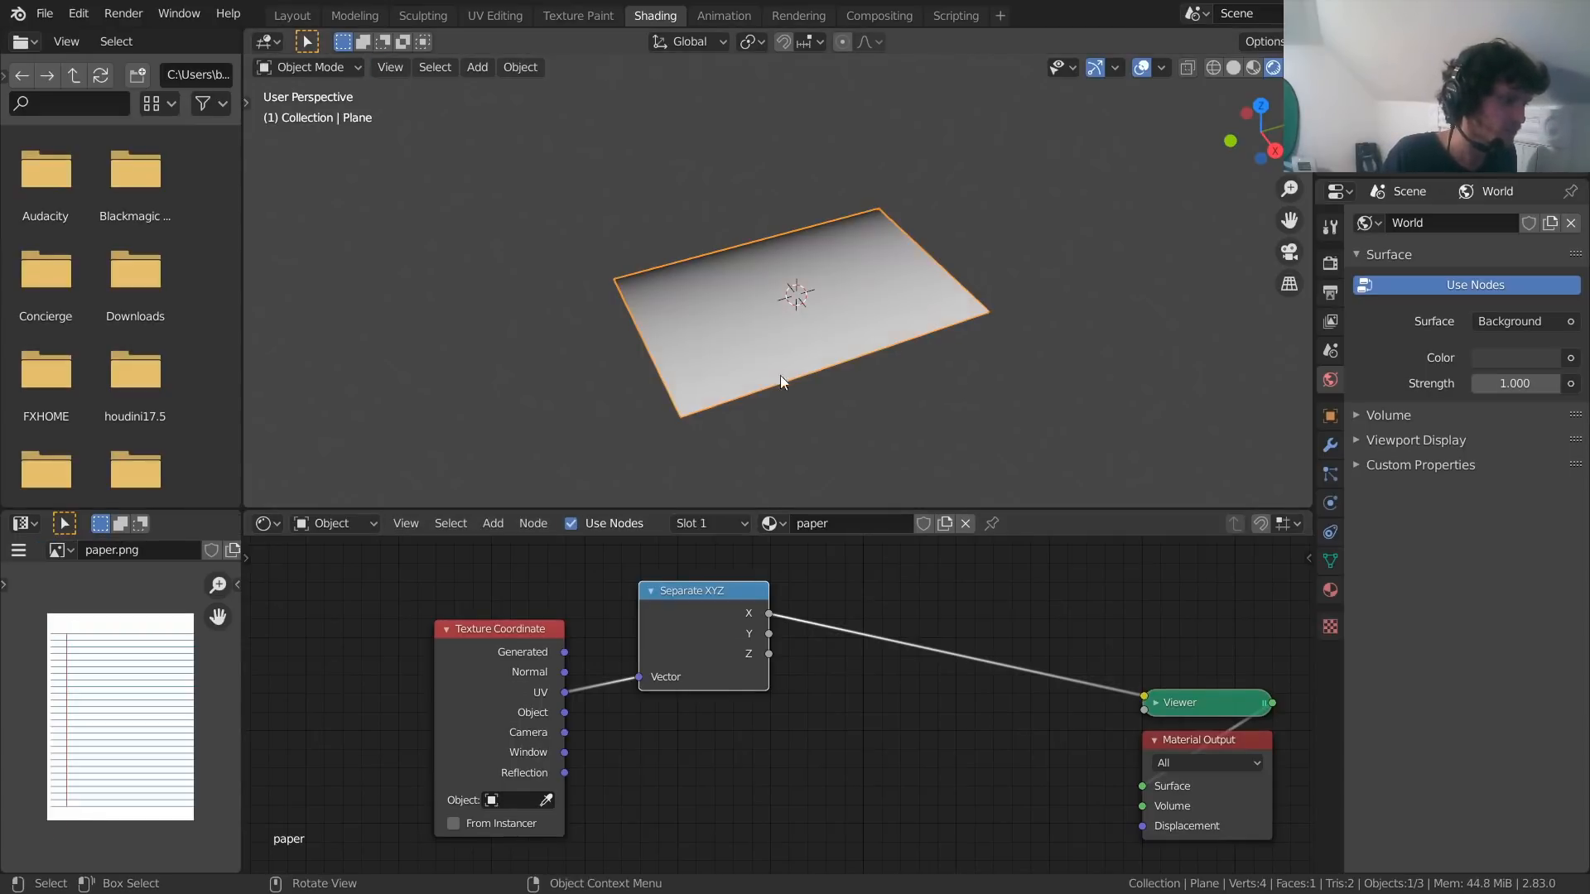
click(1260, 106)
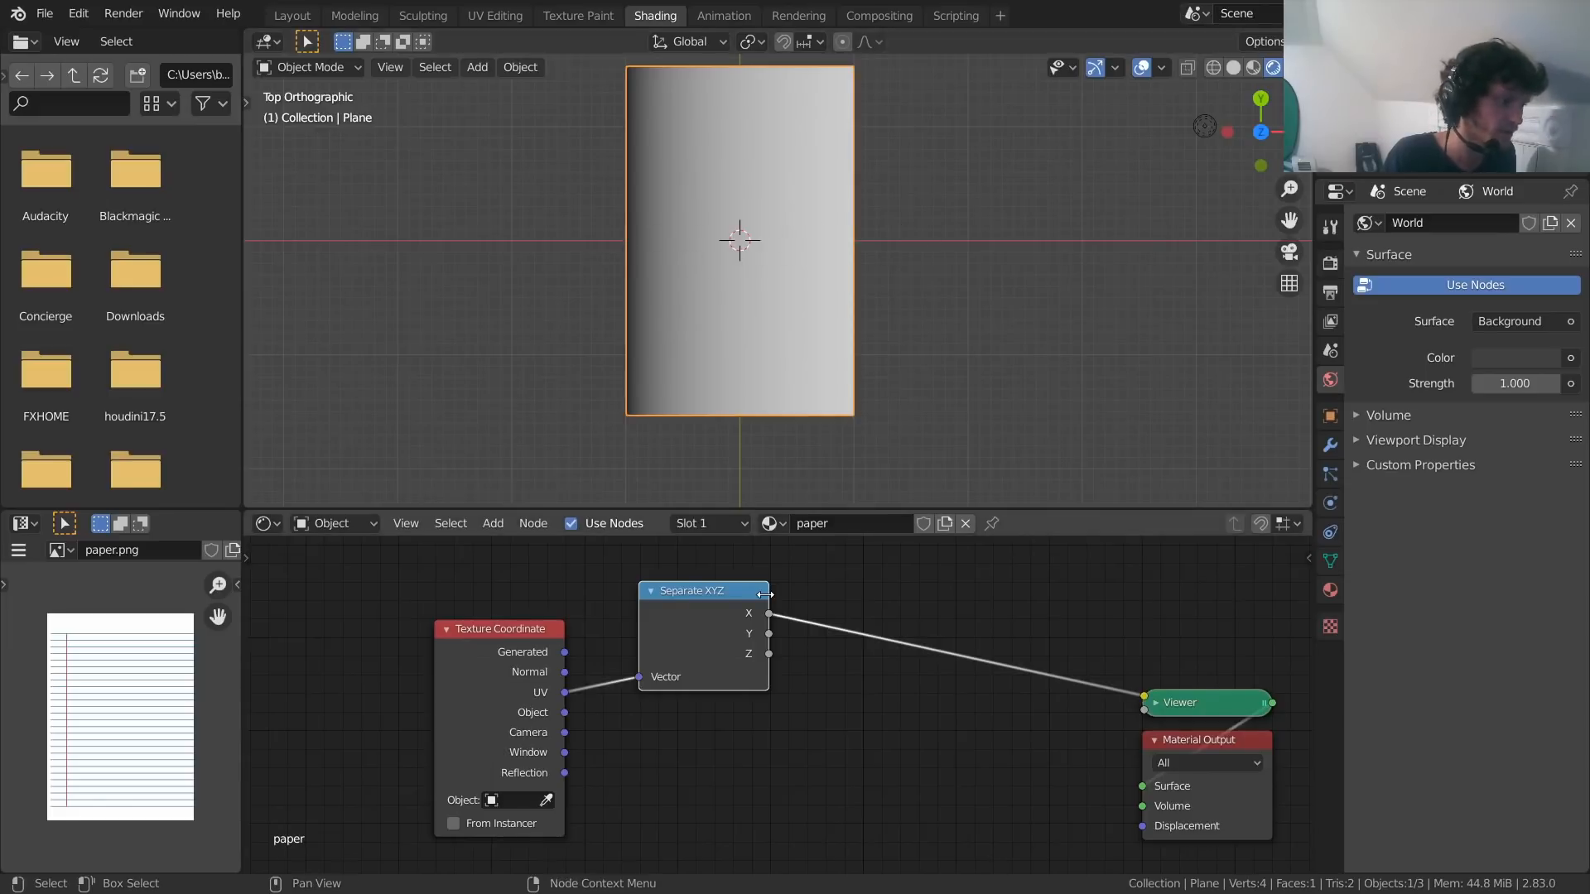
ctrl+shift+click(724, 604)
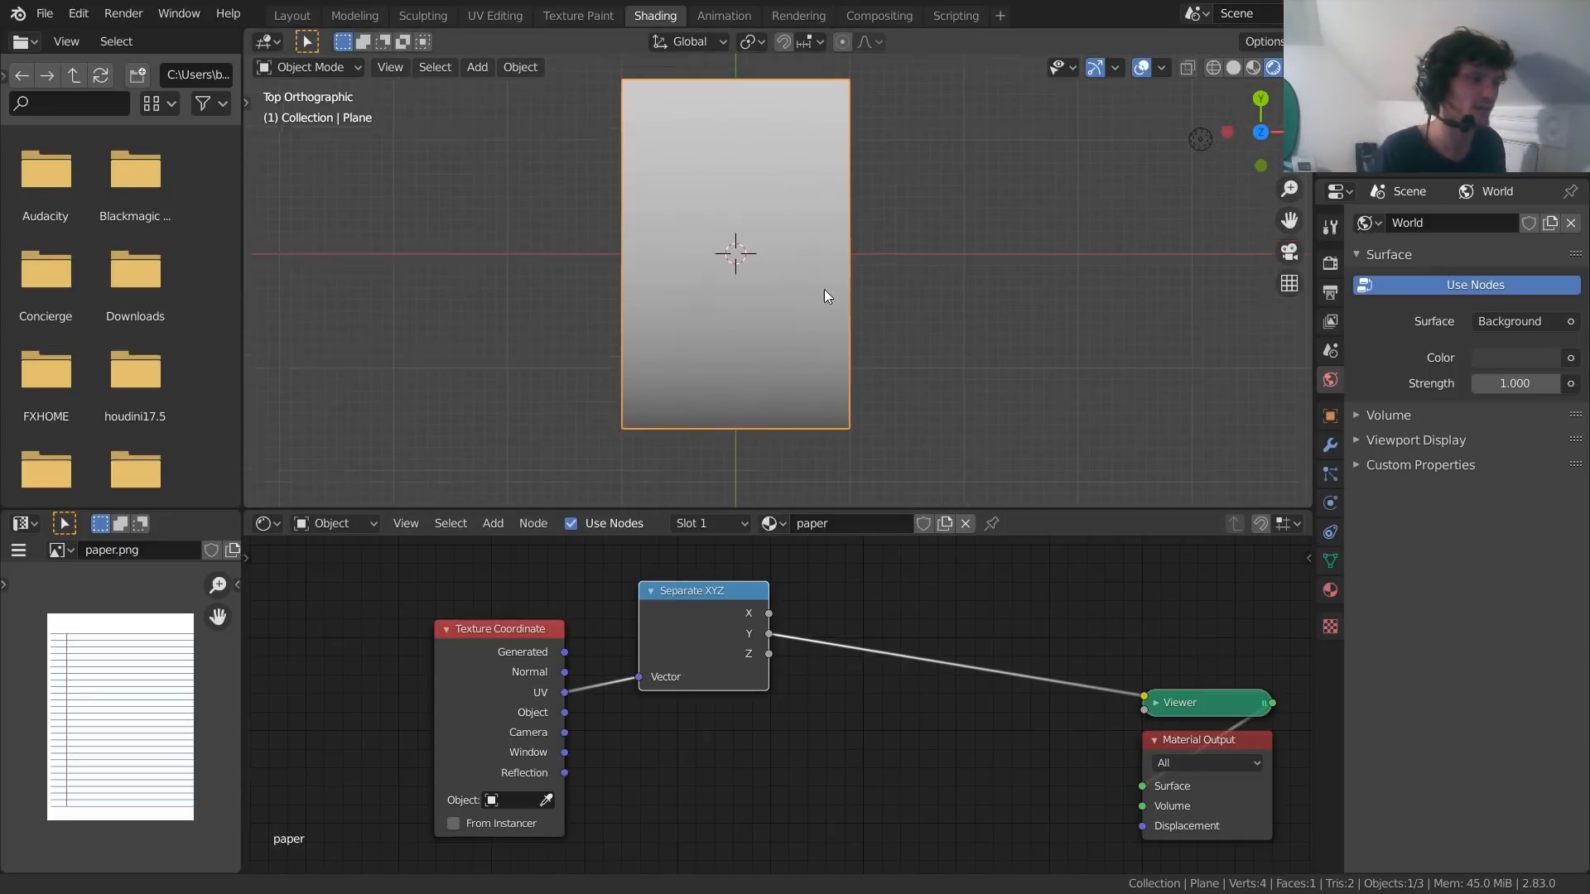
shift+middle_drag(823, 290, 805, 370)
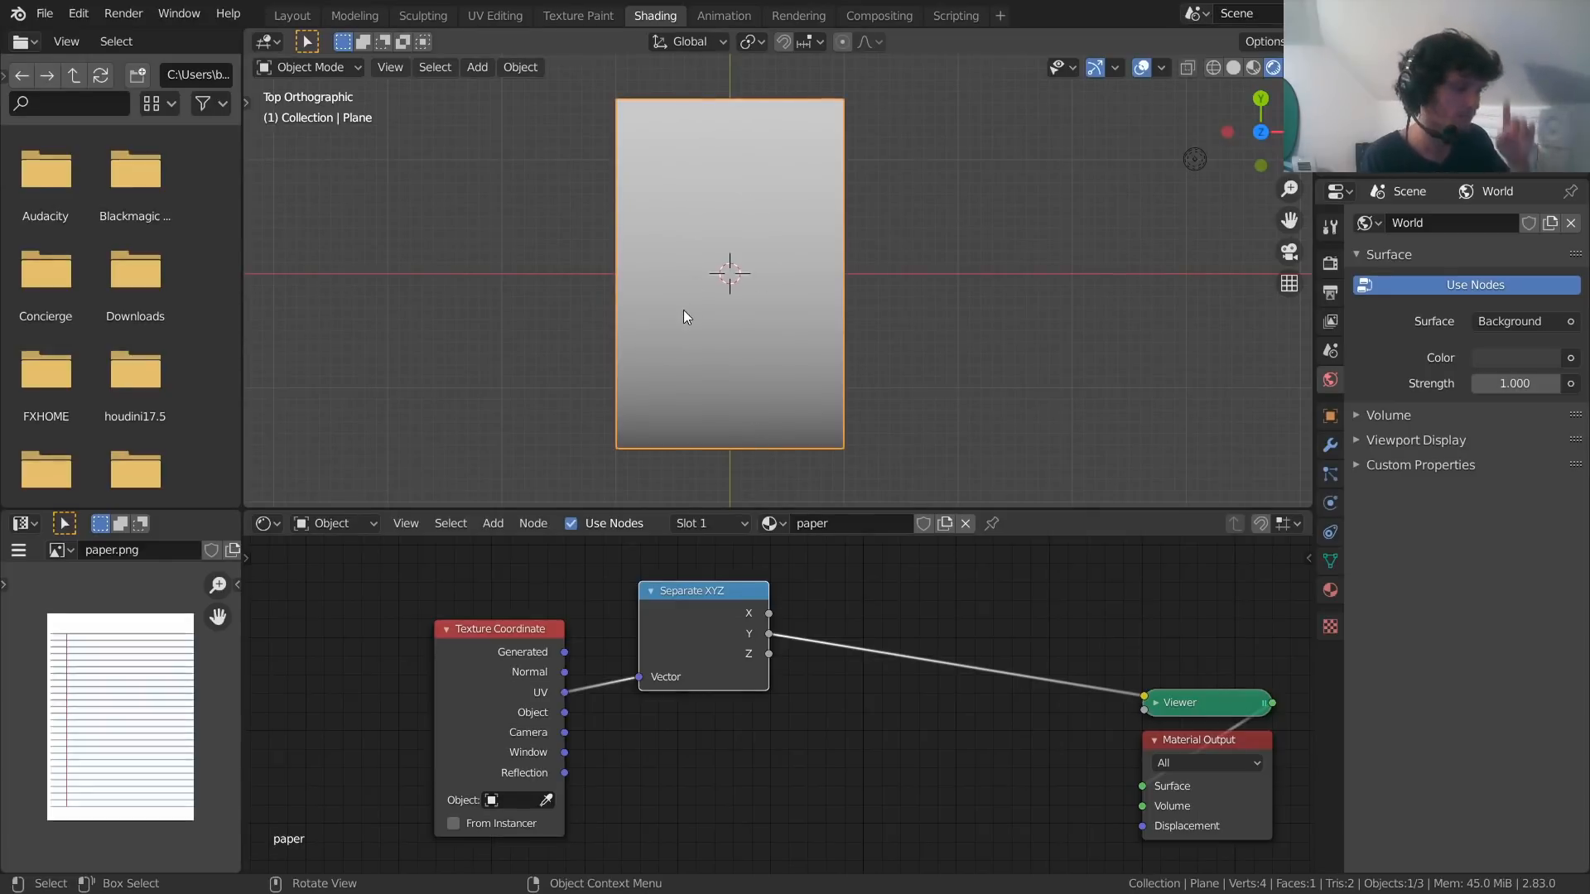
middle_drag(841, 608, 621, 623)
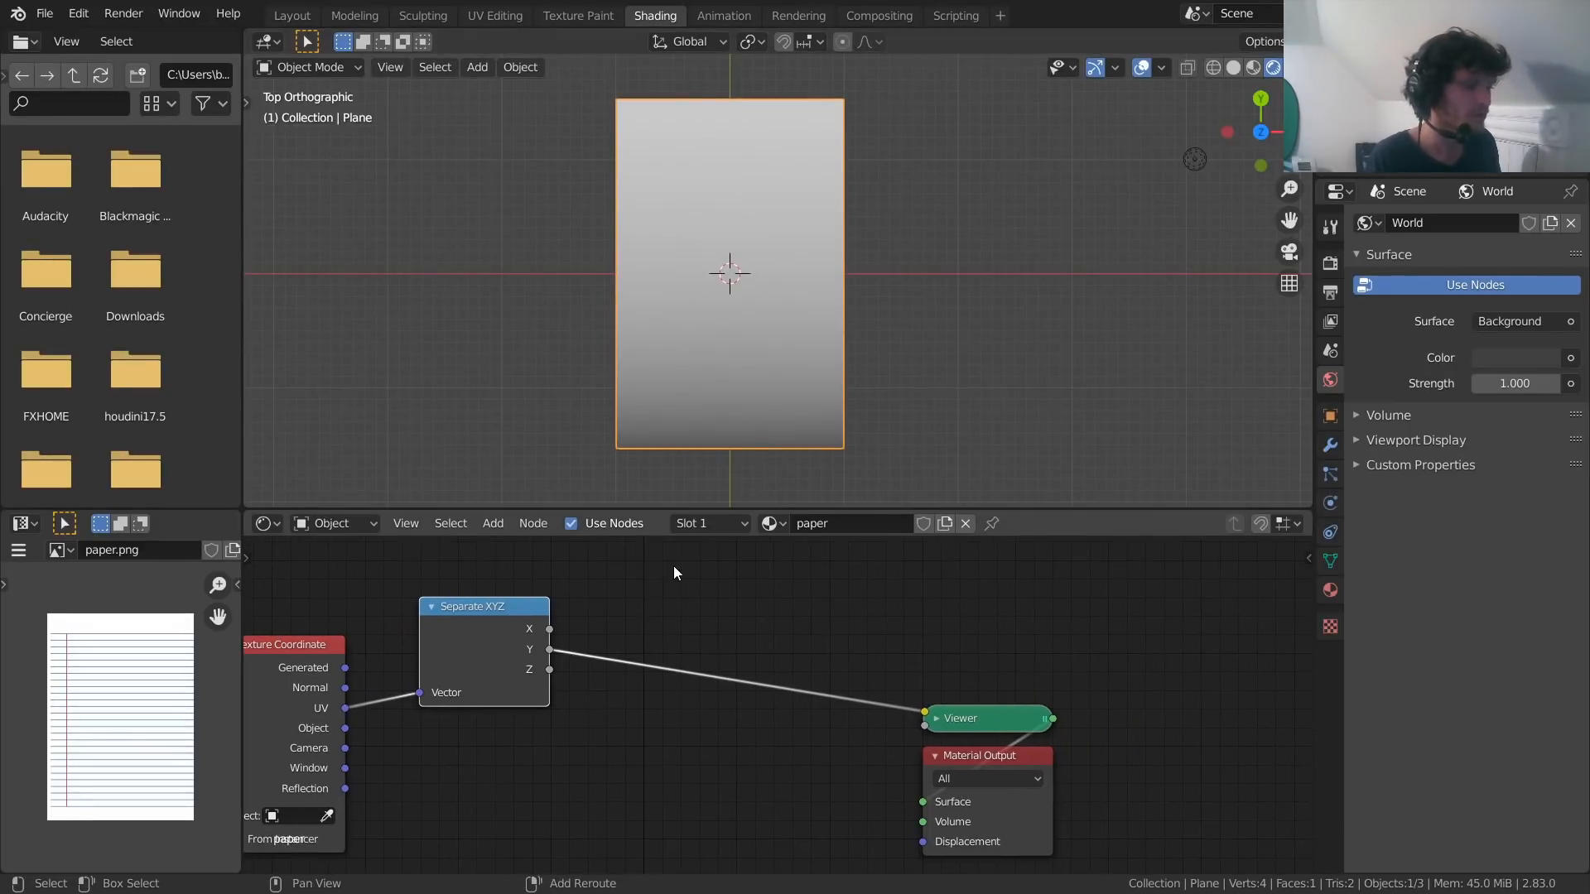
Insert a Math node set to Compare between the Separate XYZ node's Y output and the Viewer
key(shift+a)
text(m)
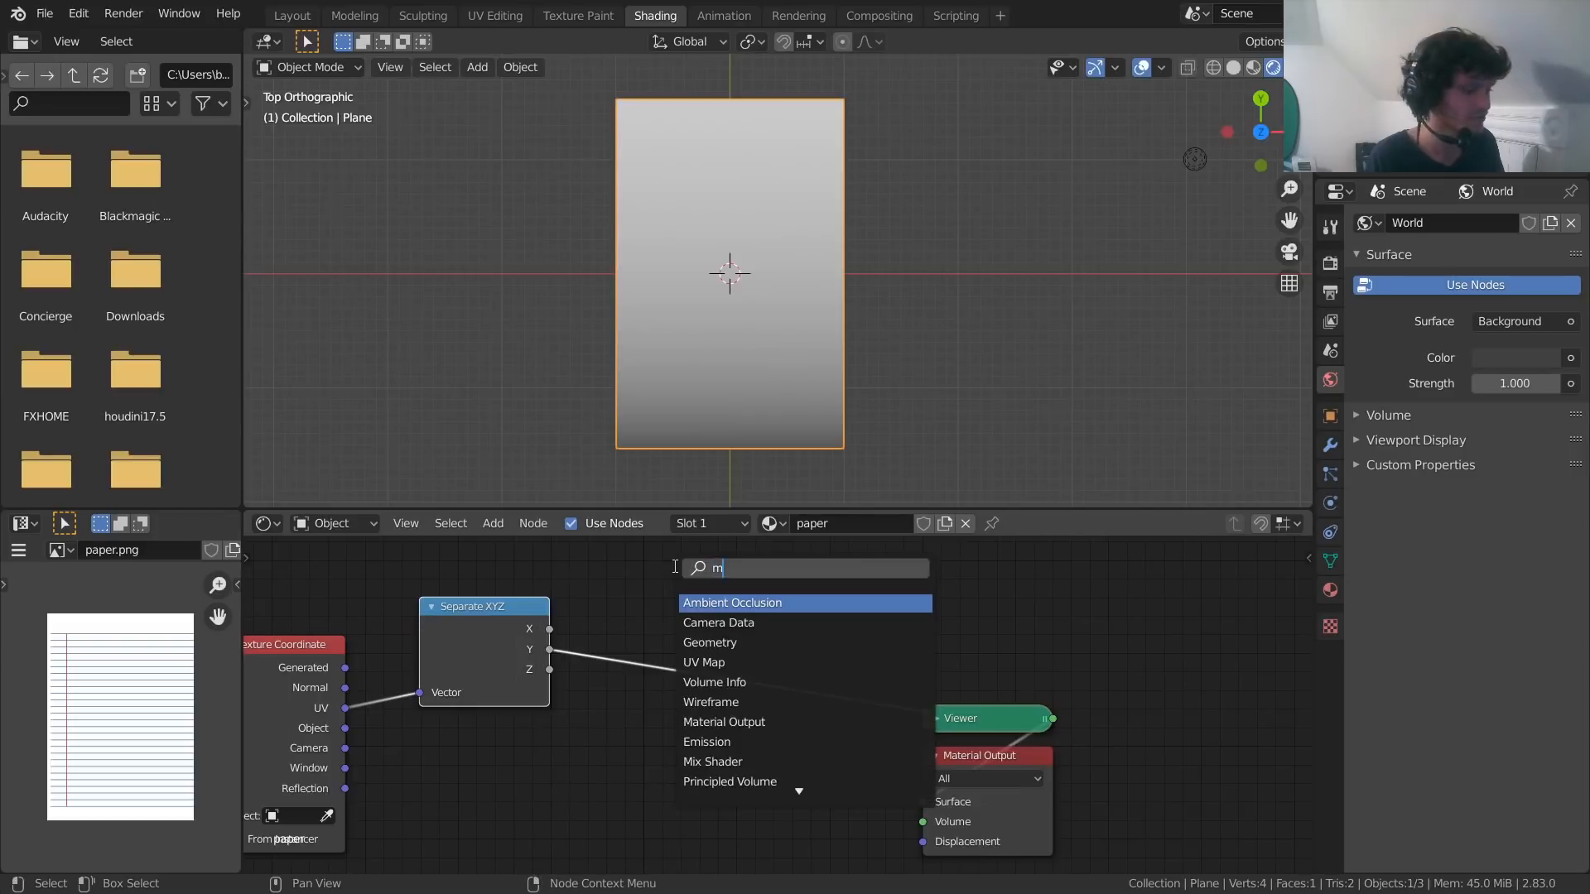
text(ath)
key(Return)
click(676, 659)
click(676, 659)
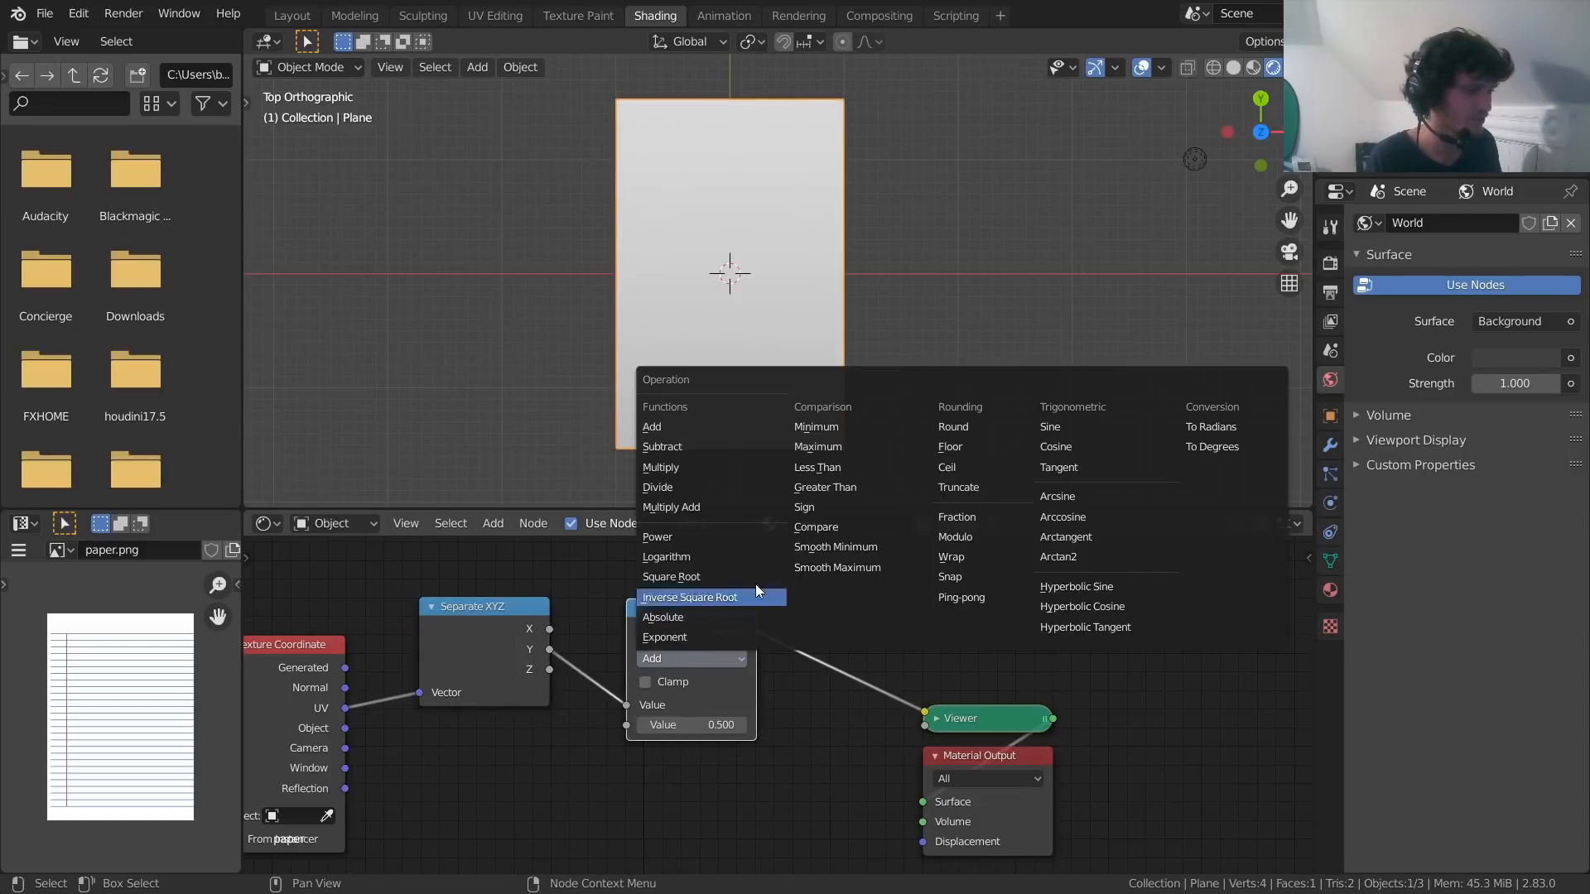
click(815, 527)
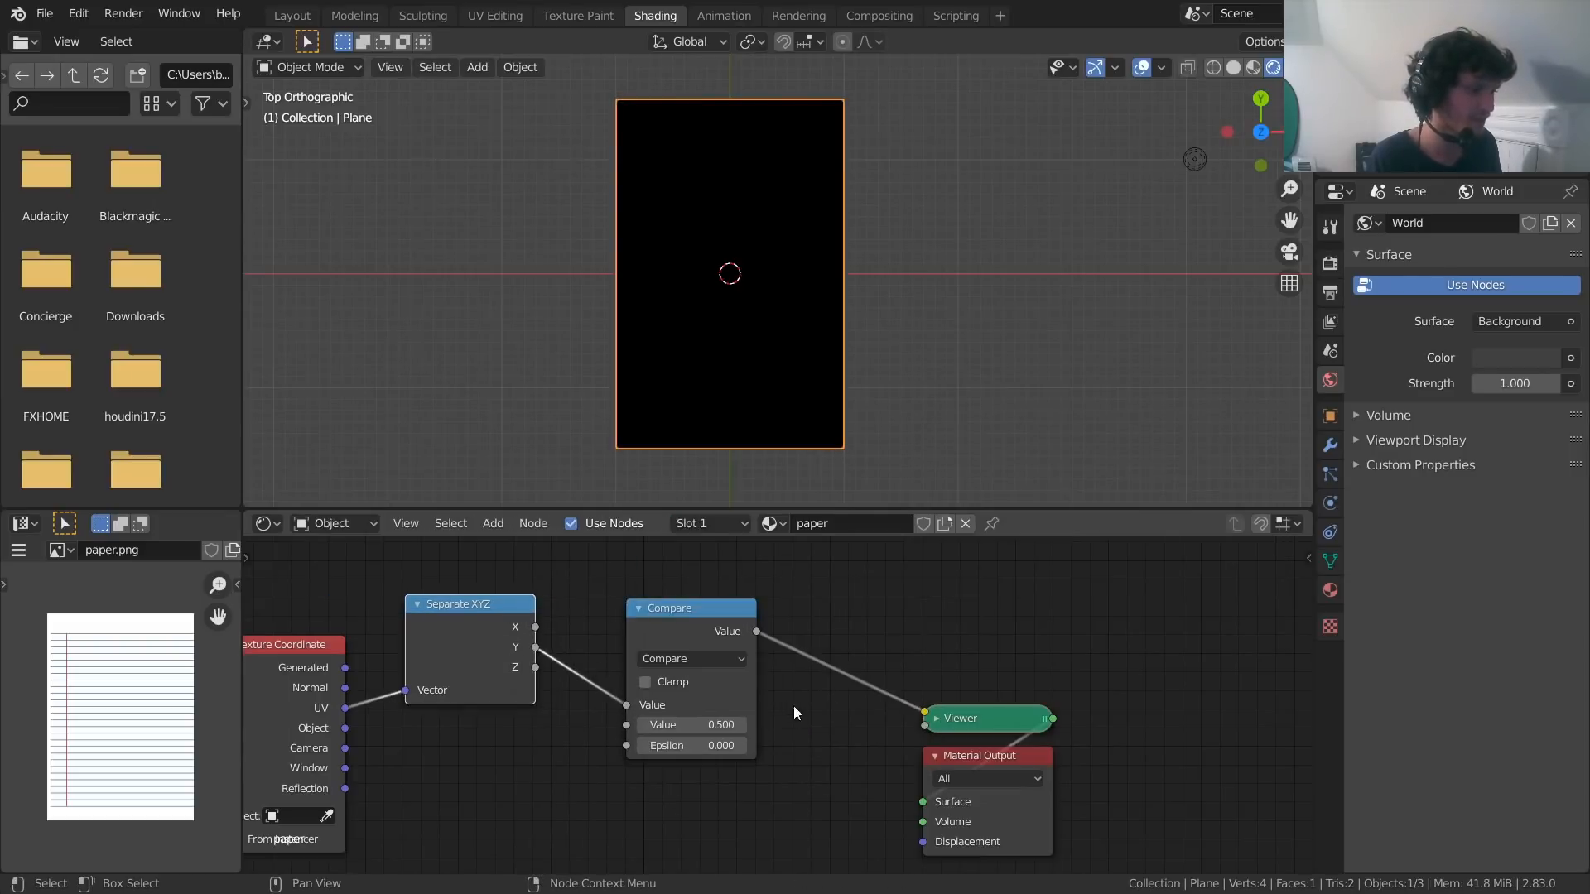
Set the Compare node's Epsilon to 0.020 and shift the node slightly away from Separate XYZ
scroll(779, 705, up, 3)
mouse_move(694, 755)
shift+mouse_down()
mouse_move(733, 755)
mouse_move(704, 755)
shift+mouse_up()
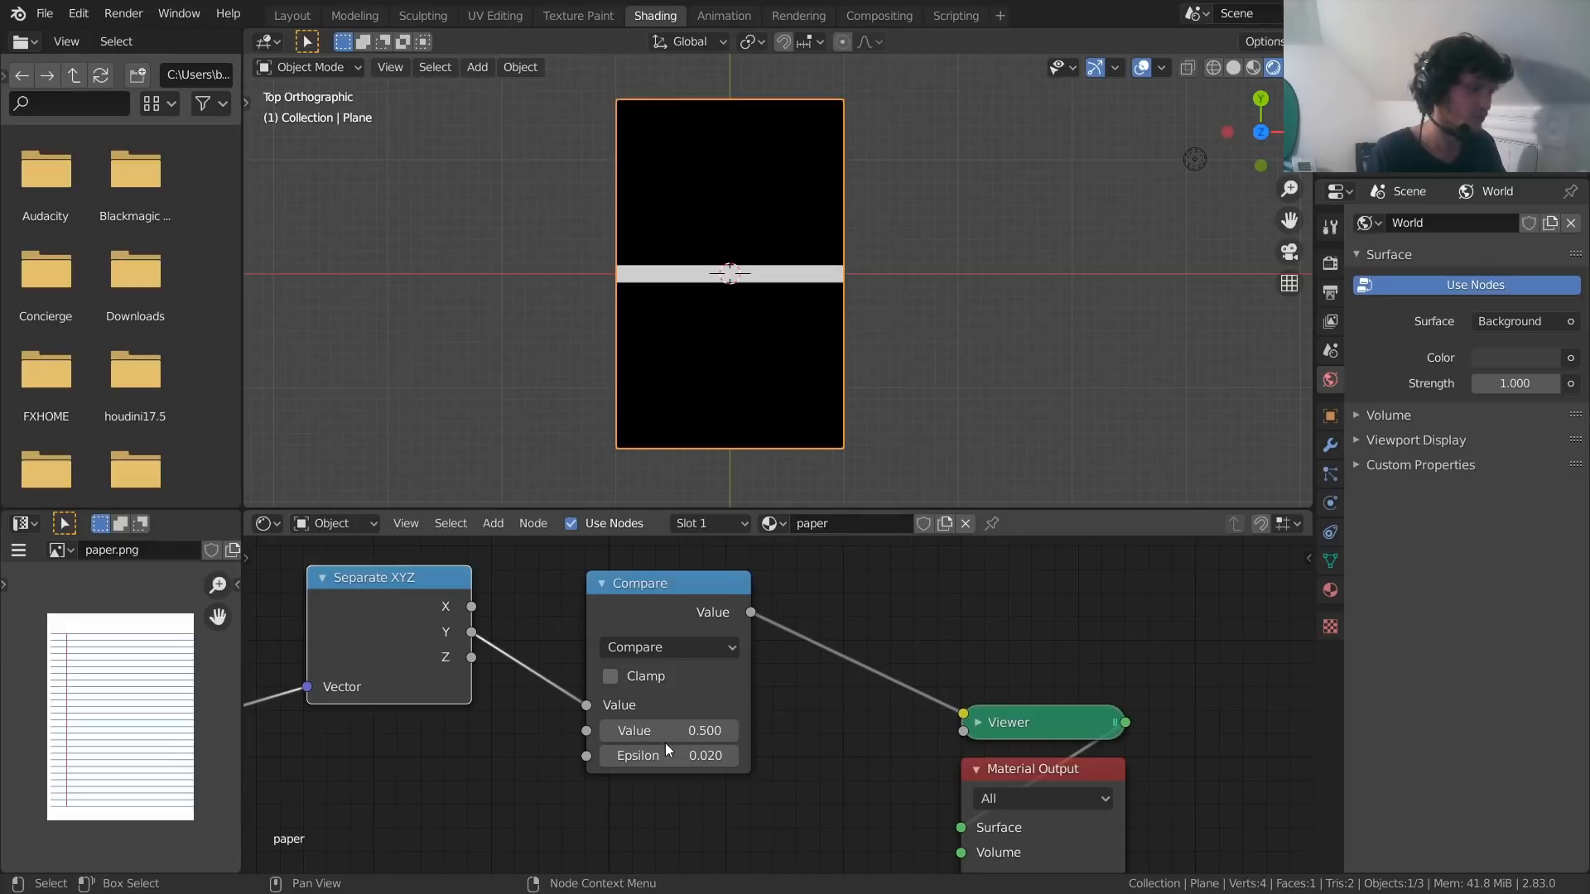
scroll(717, 281, up, 2)
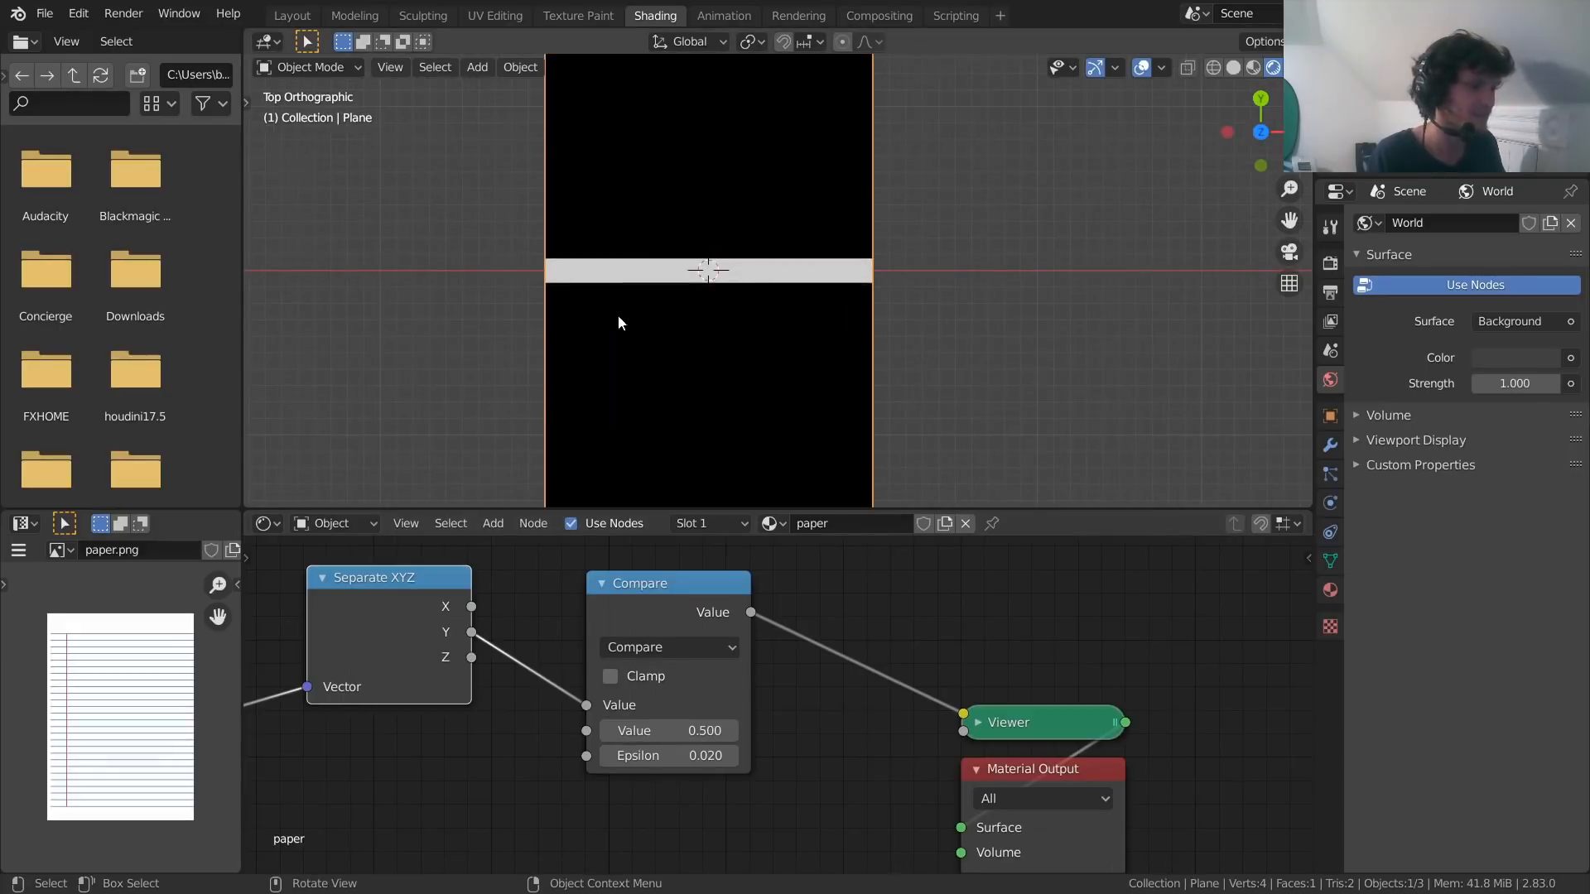
middle_drag(655, 609, 668, 640)
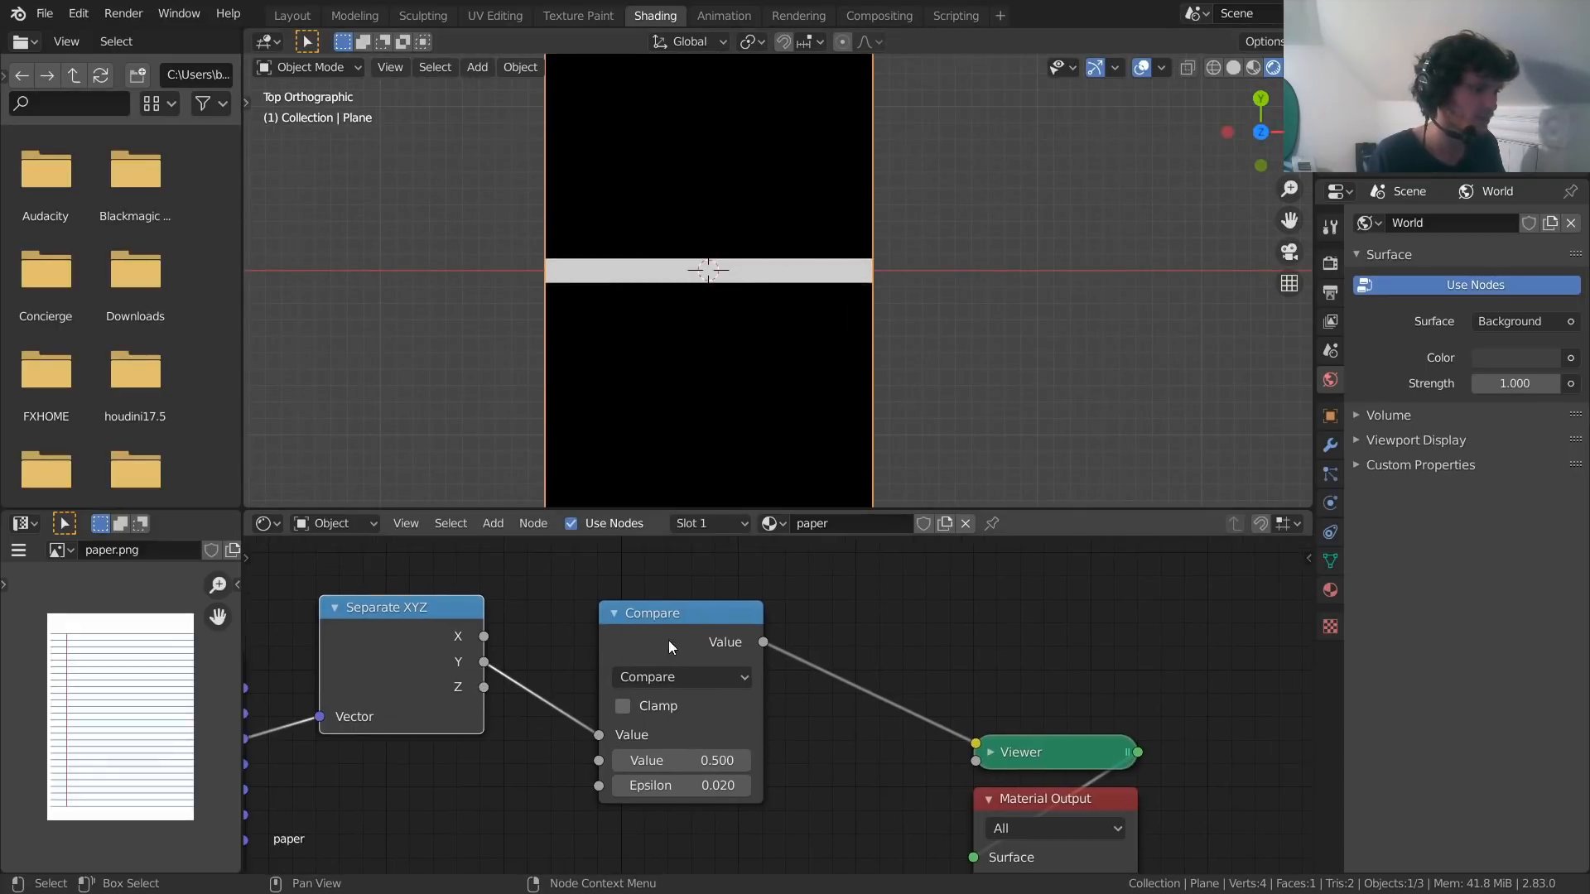
drag(668, 640, 674, 622)
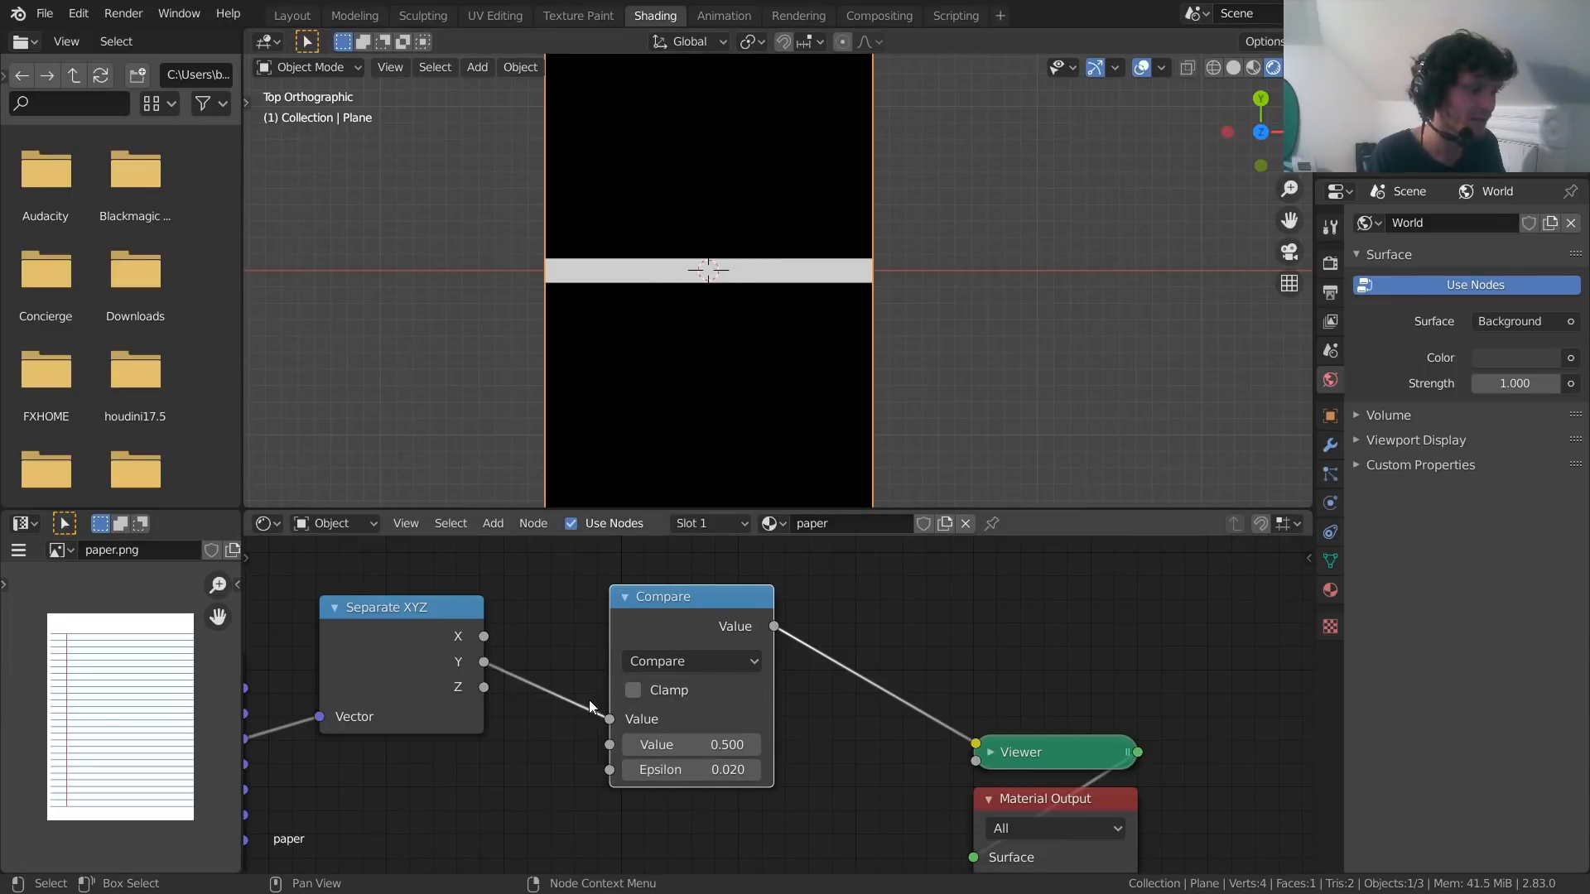
Try the Compare node's Epsilon at 0.180 and at 0.000, and undo these changes
click(712, 770)
text(0.2)
key(Return)
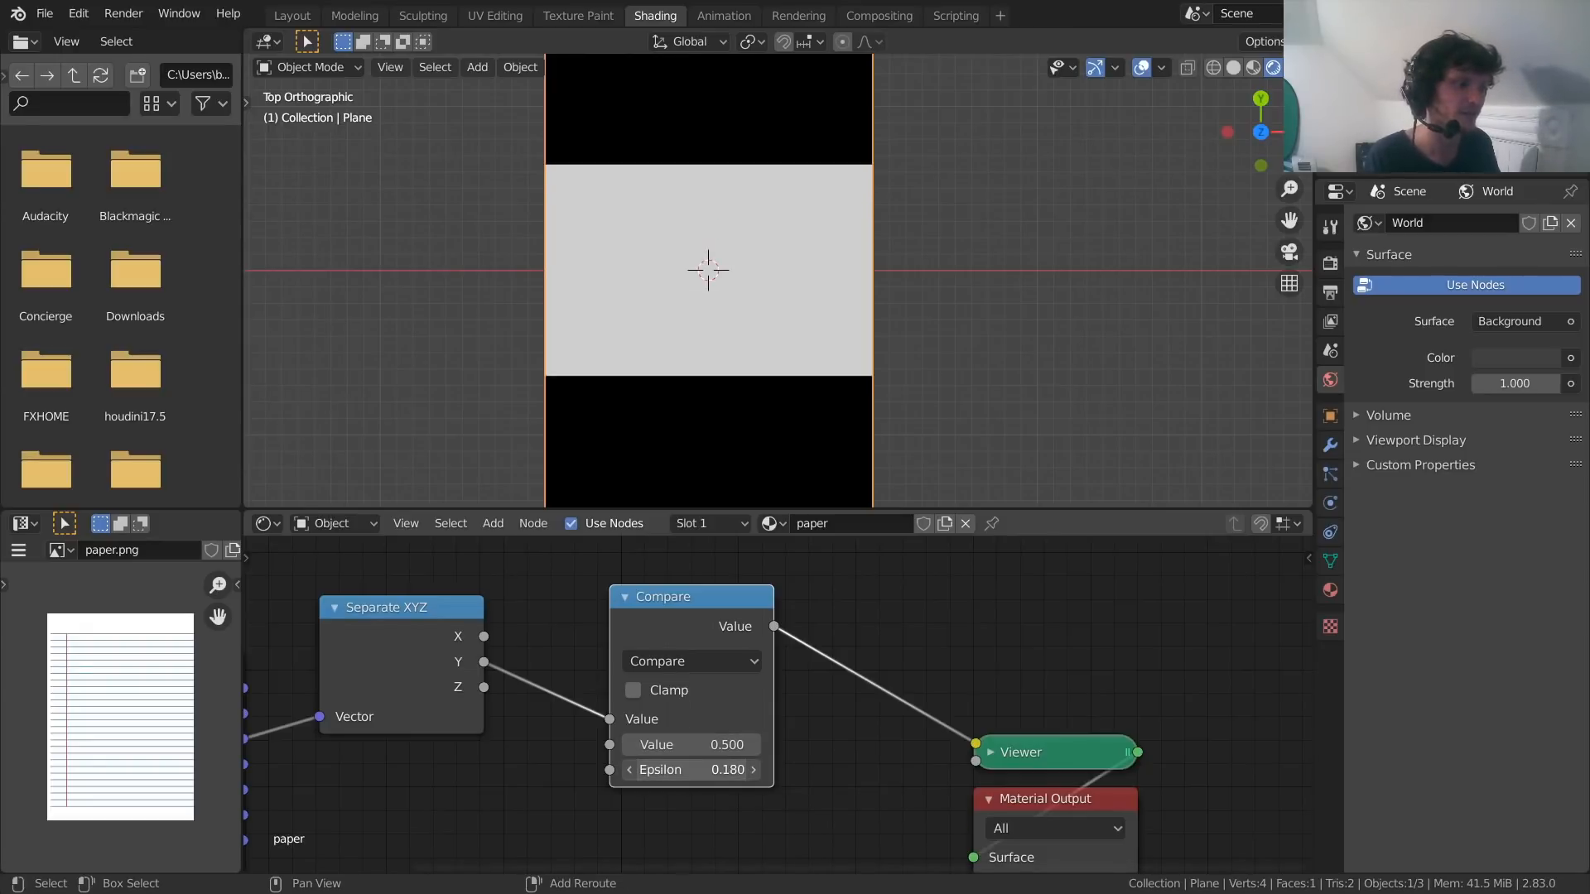
drag(710, 769, 621, 769)
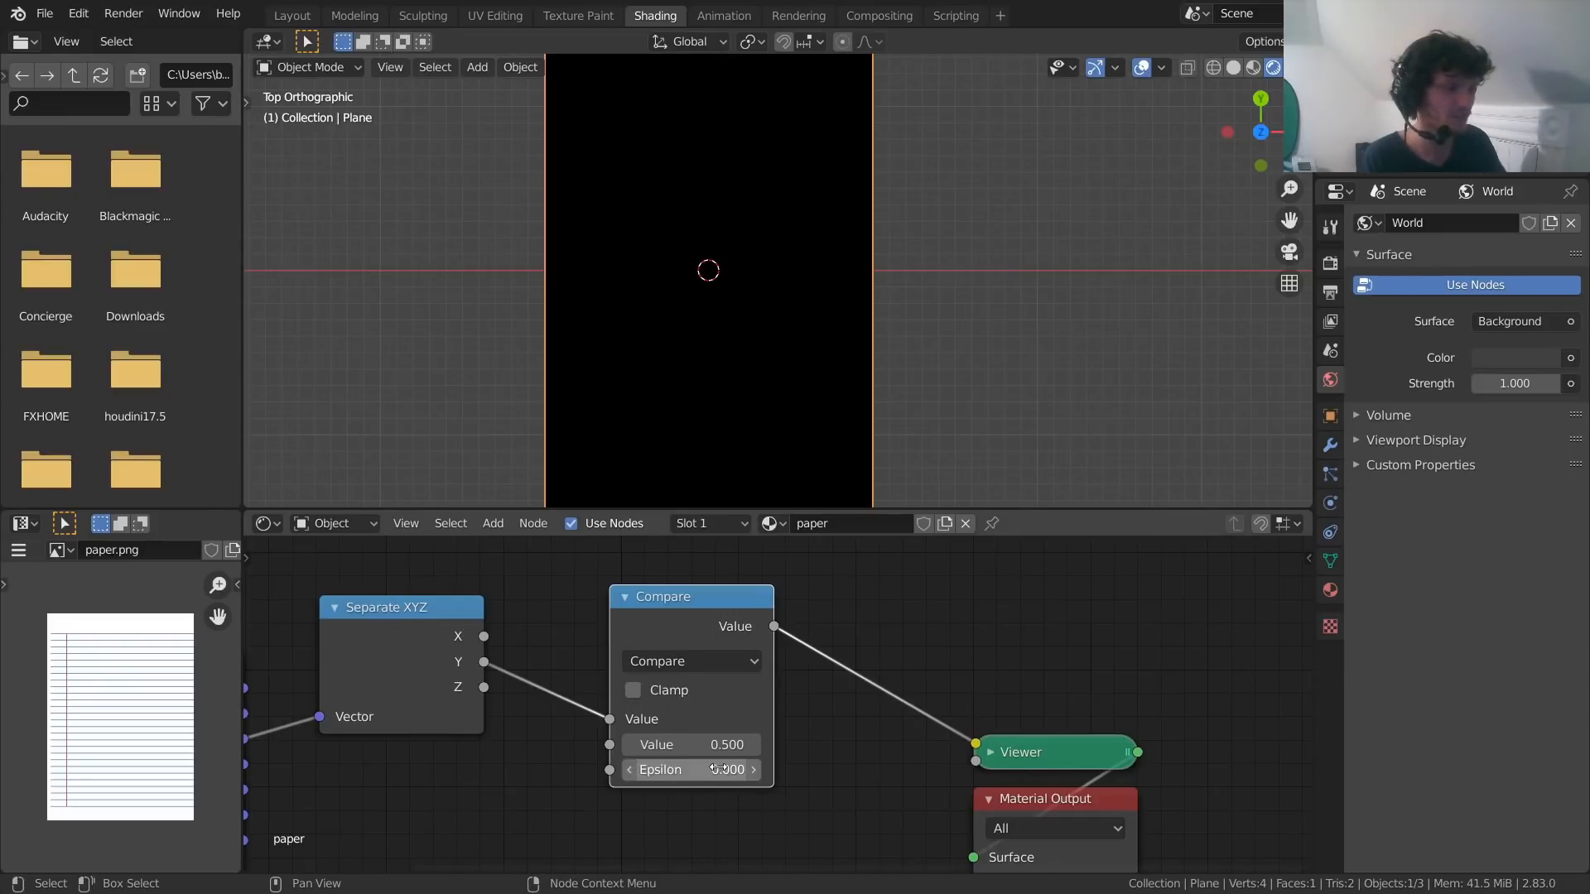
key(ctrl+z)
key(ctrl+z)
key(ctrl+z)
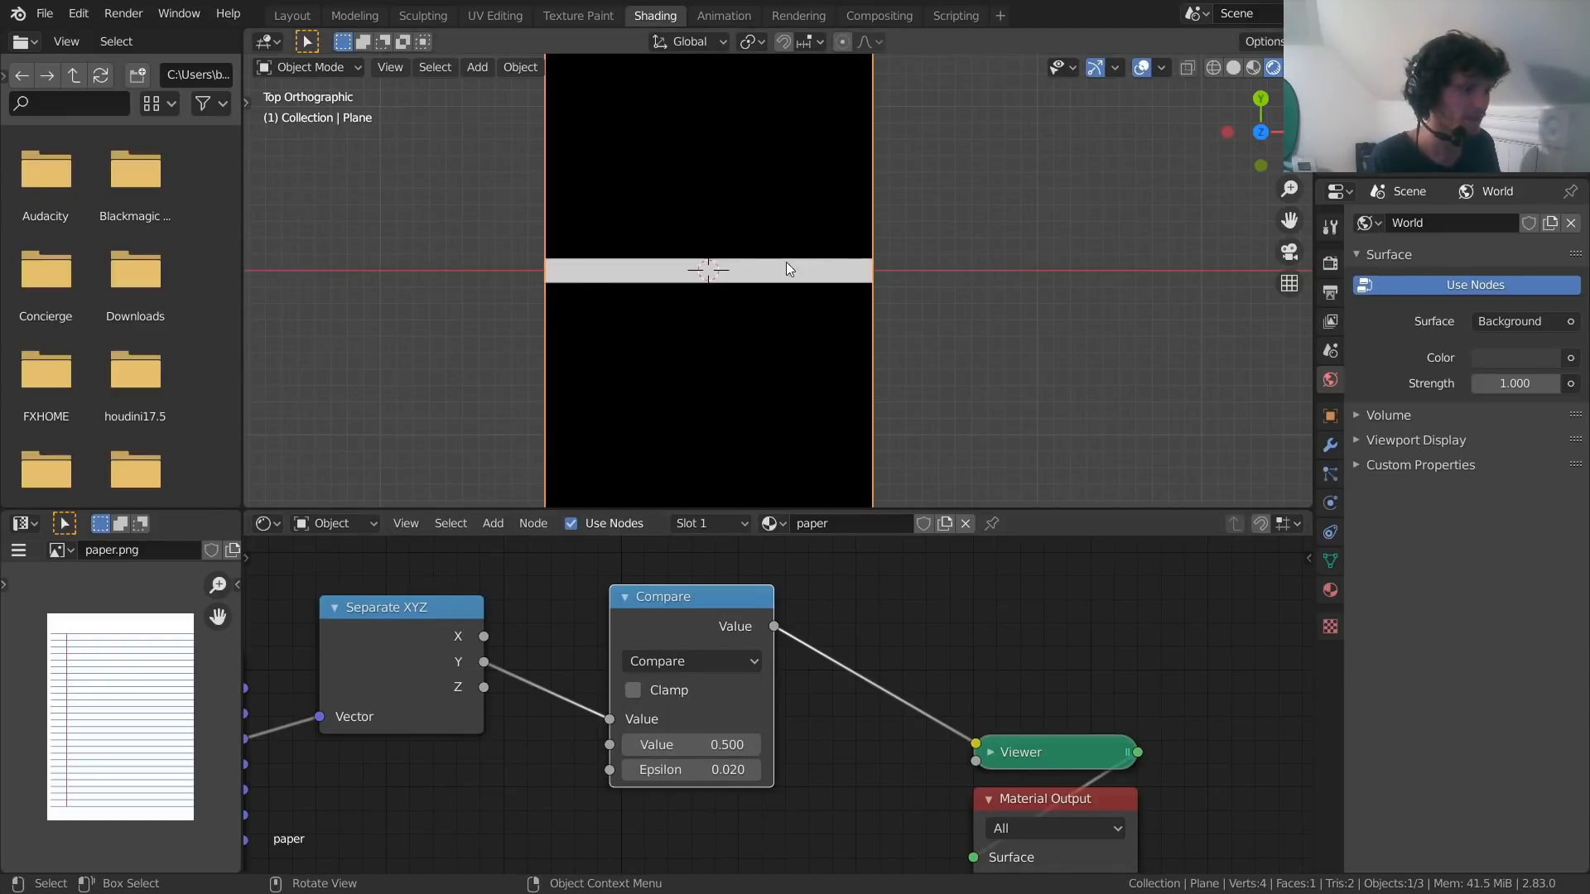
Try a Compare Value of 0.490 and a different Epsilon, undoing each change
scroll(785, 267, down, 1)
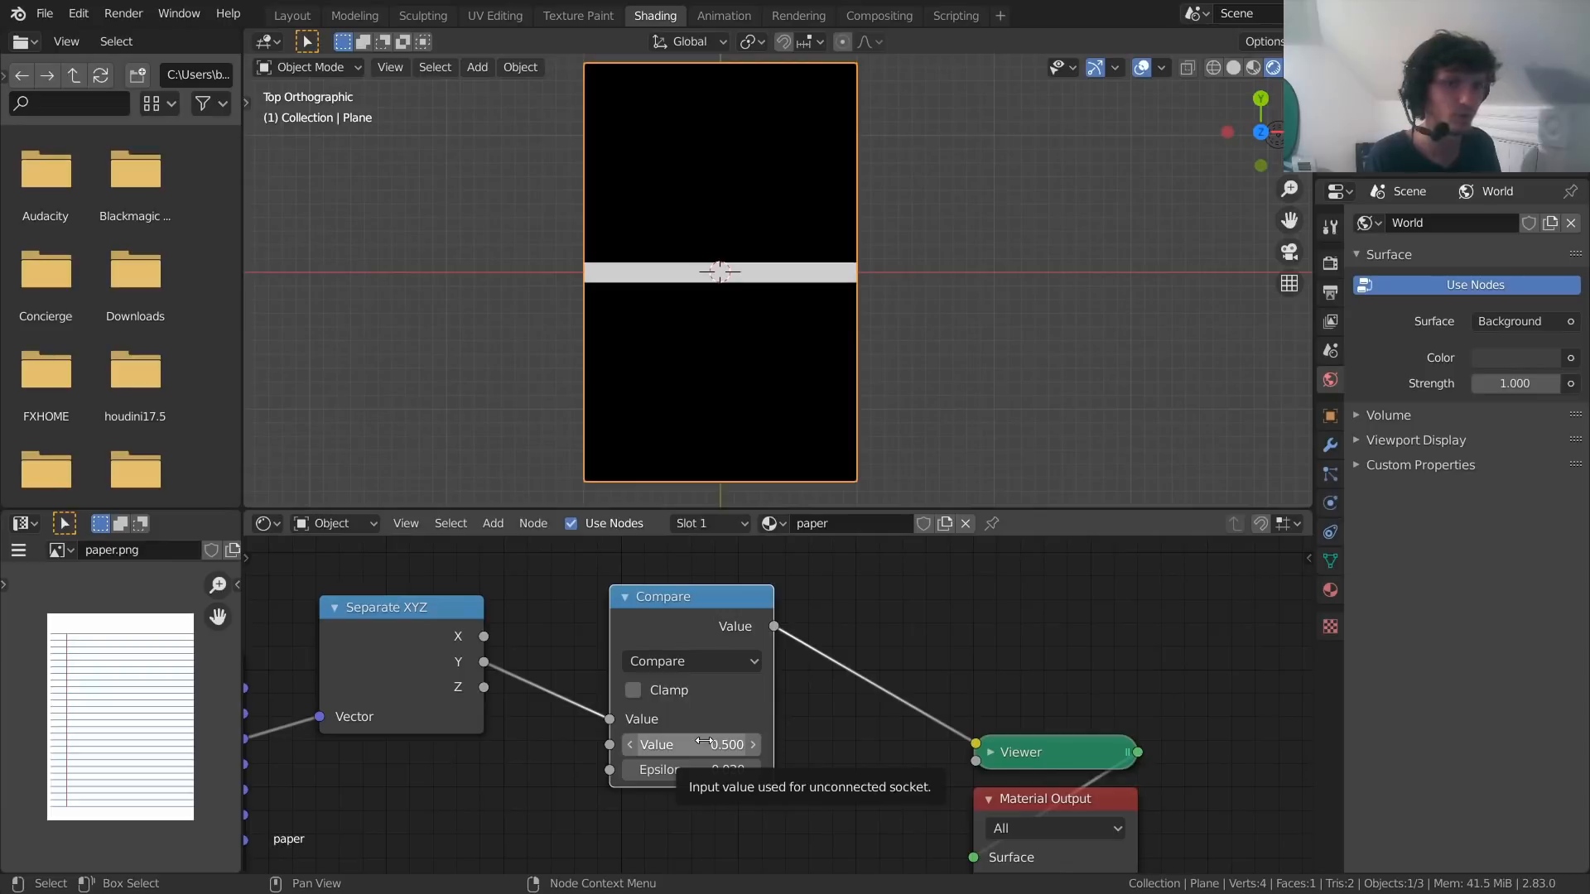
mouse_move(702, 744)
mouse_down()
mouse_move(762, 745)
mouse_move(679, 744)
mouse_move(740, 744)
mouse_move(682, 744)
mouse_move(713, 744)
mouse_move(689, 744)
mouse_move(702, 736)
mouse_up()
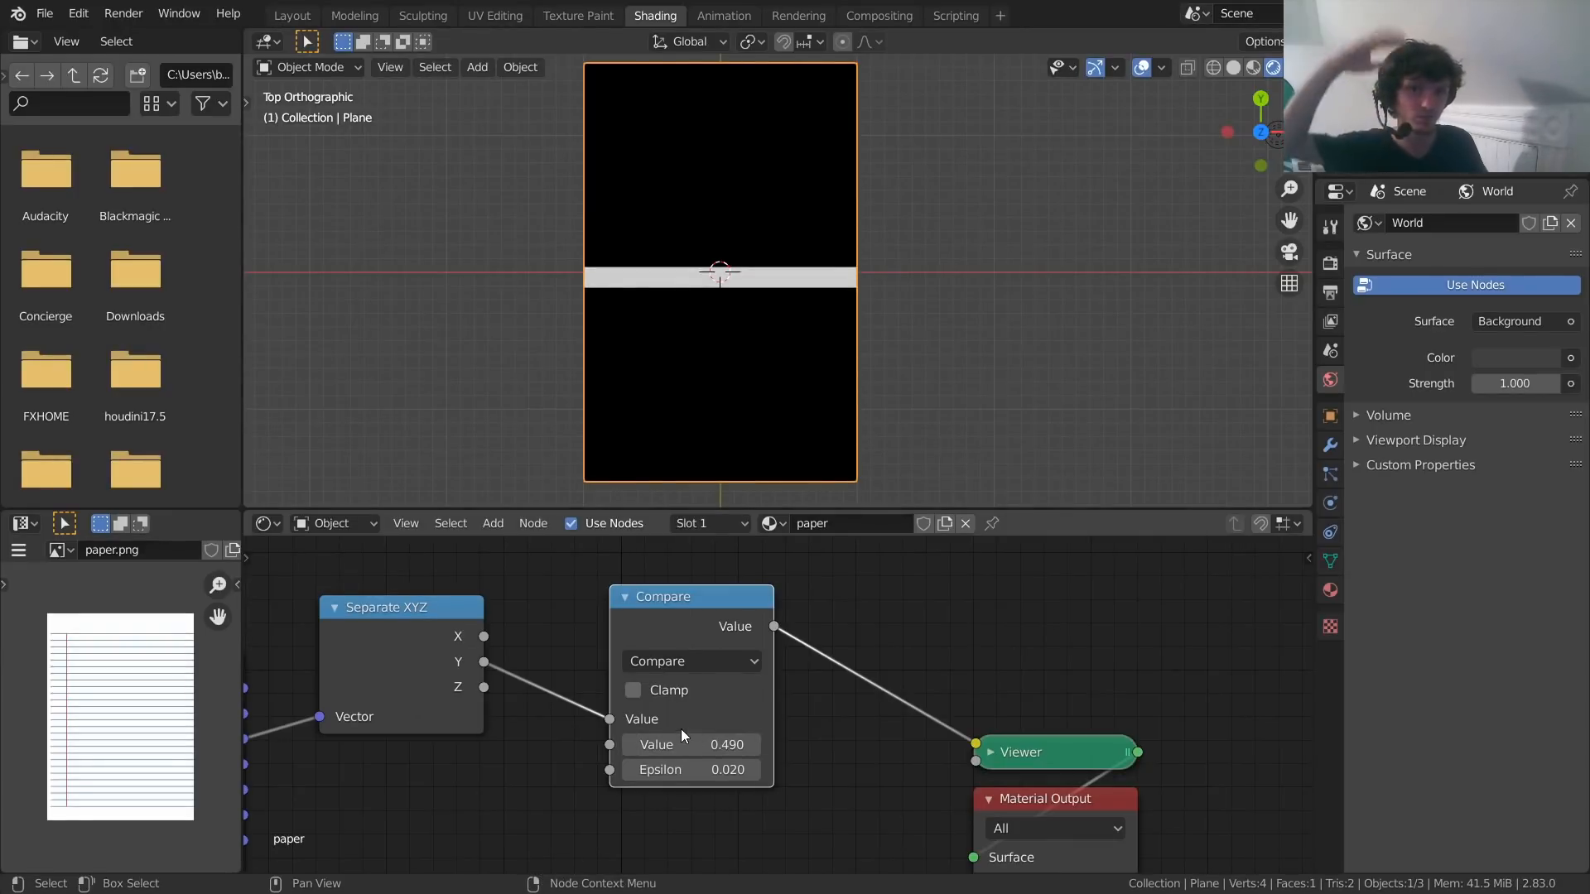
key(ctrl+z)
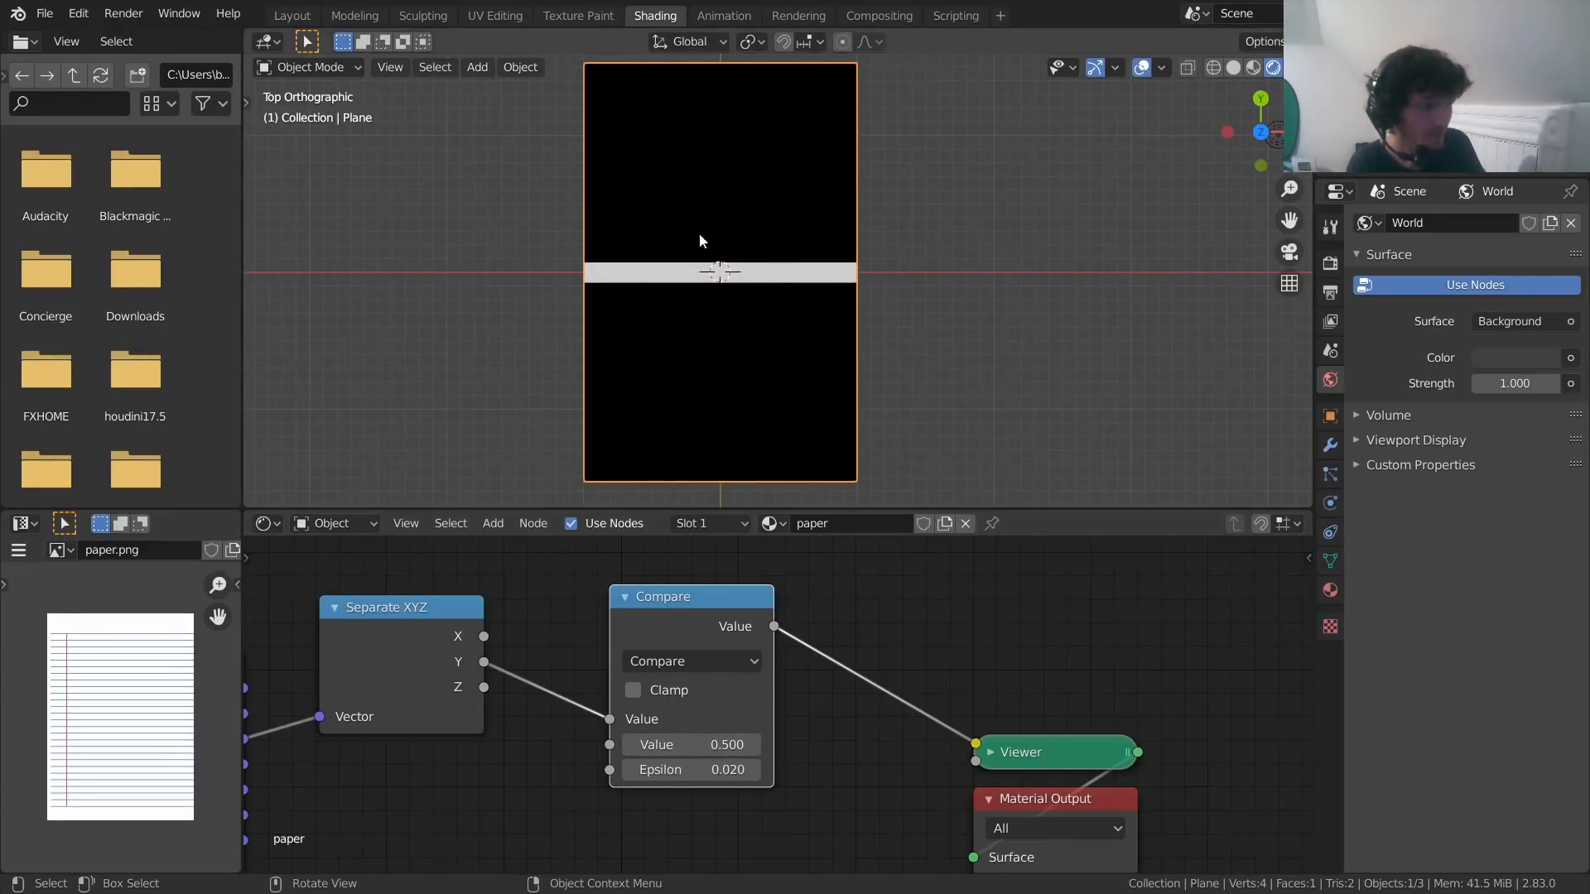
drag(730, 776, 743, 775)
key(ctrl+z)
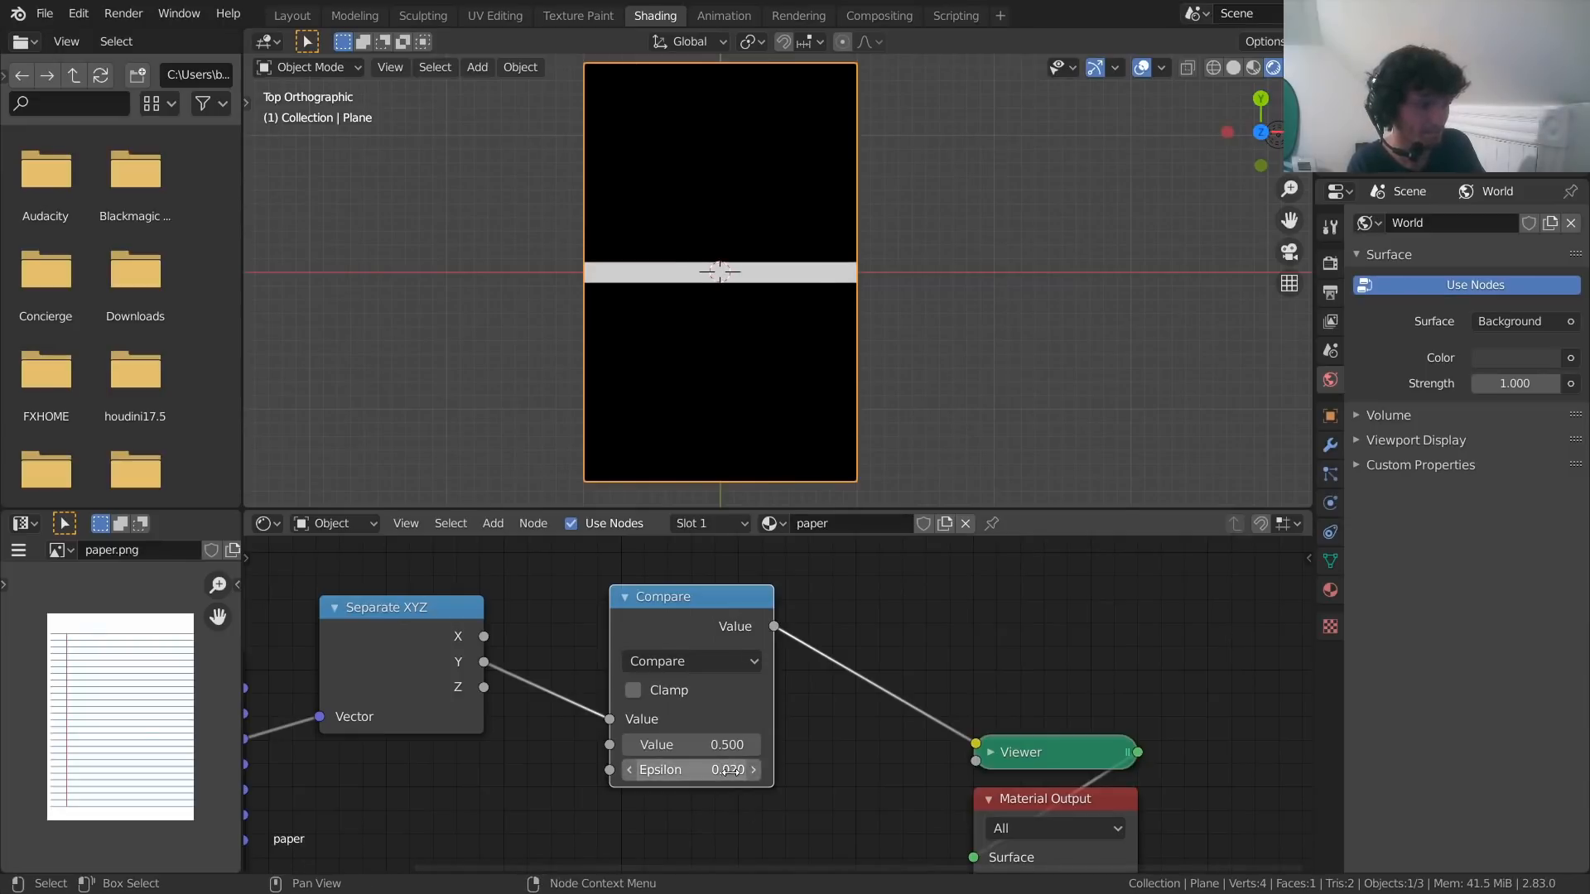
scroll(711, 303, up, 1)
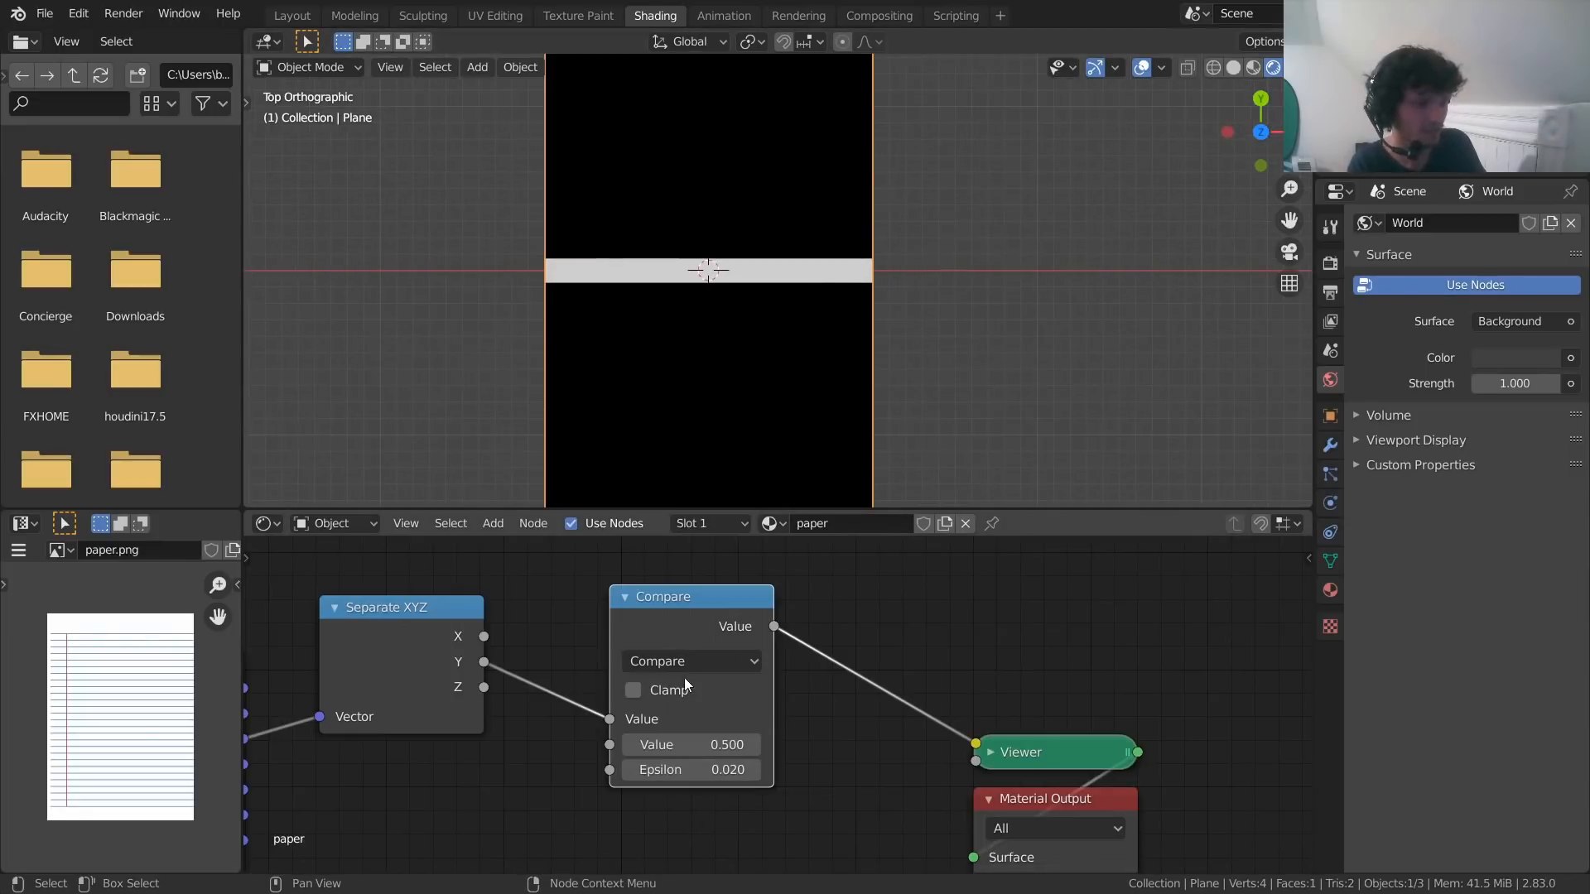
Halve the Compare node's Epsilon to 0.010 and test shifting its comparison Value, undoing that shift
click(723, 763)
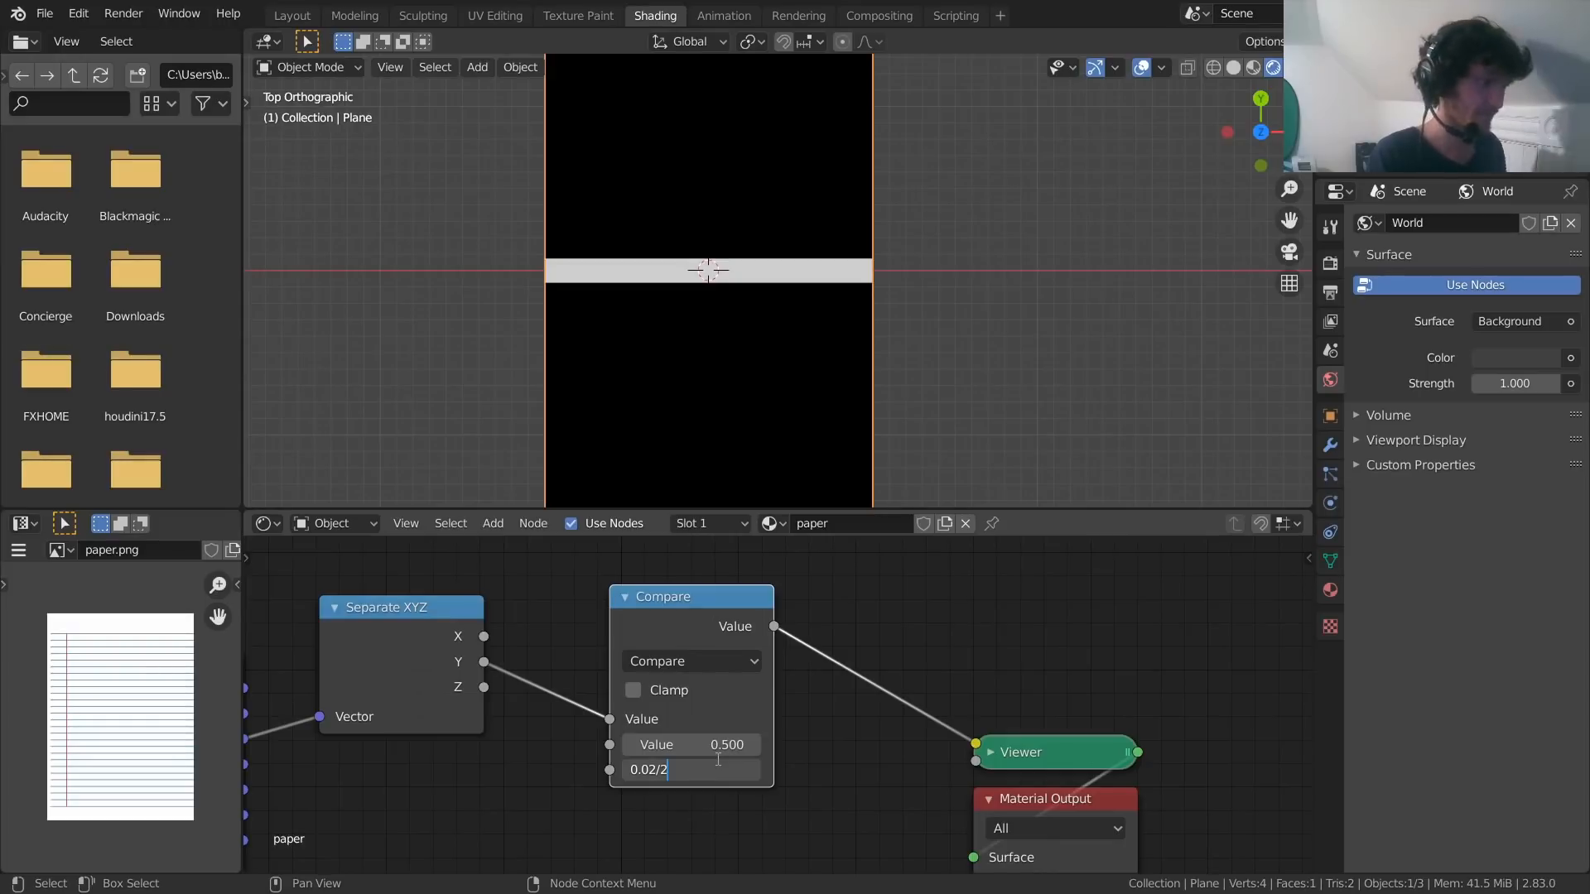
key(Return)
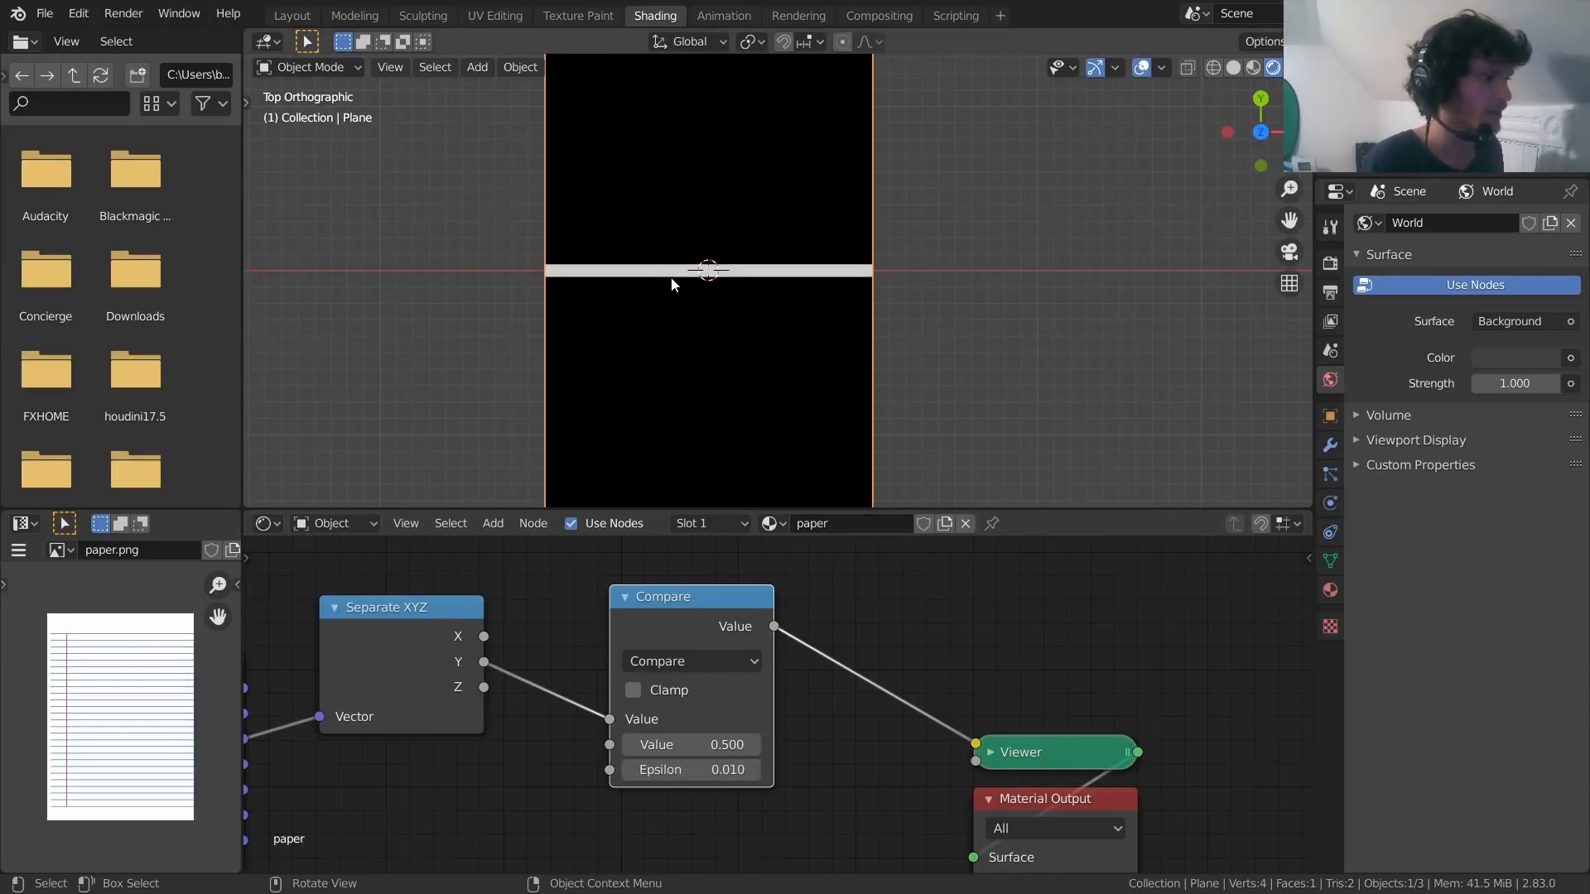
mouse_move(687, 744)
mouse_down()
mouse_move(729, 744)
mouse_move(687, 744)
mouse_move(709, 732)
mouse_up()
key(ctrl+z)
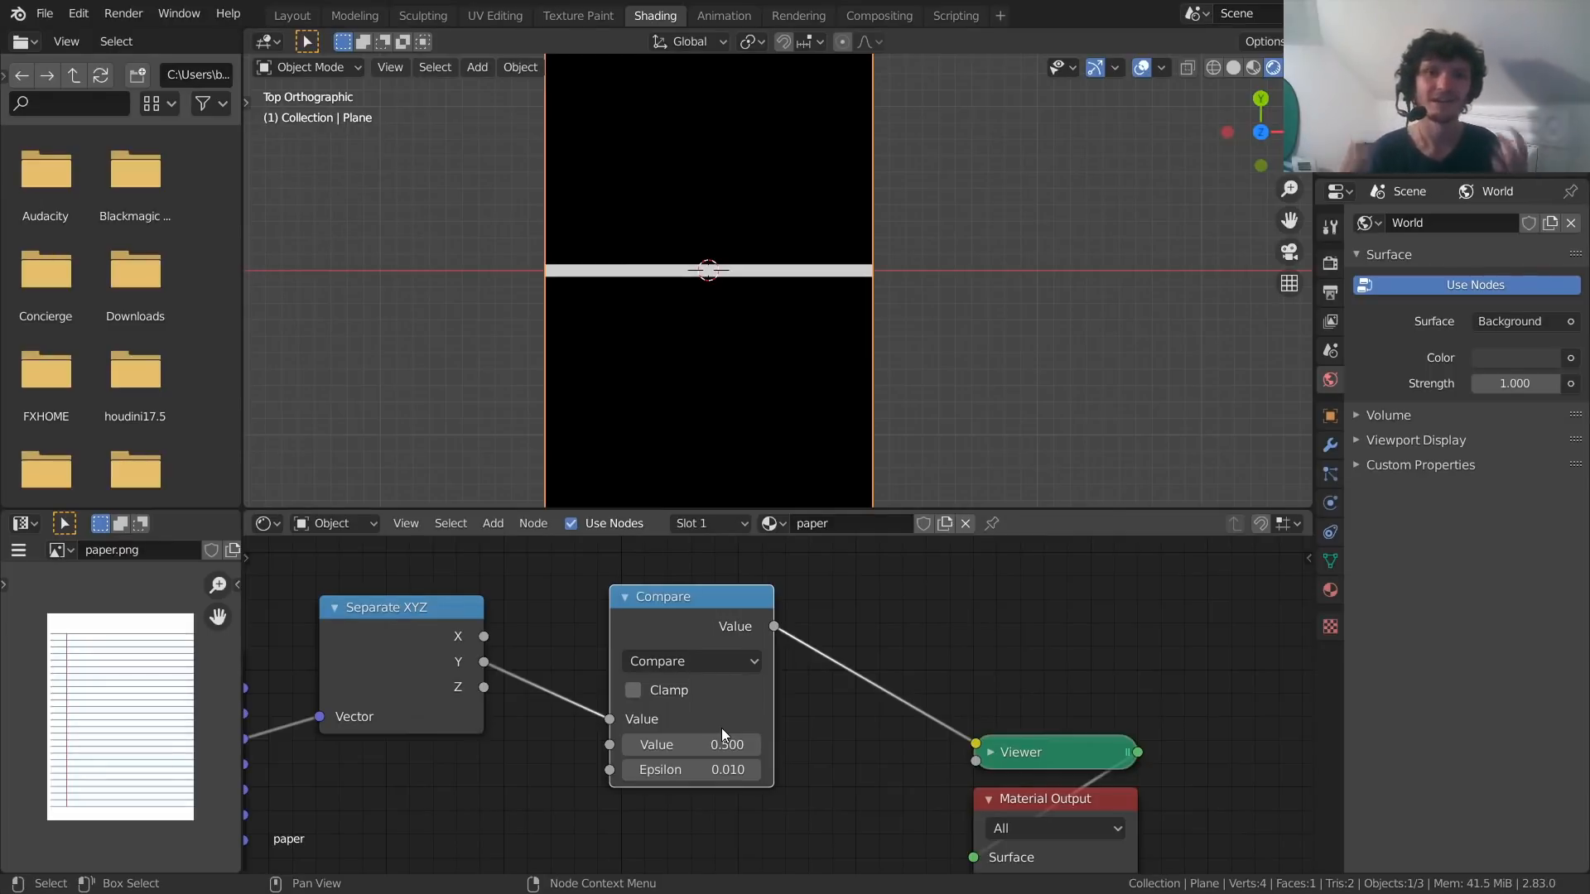
Rearrange the node chain to leave a wide gap between the Texture Coordinate and Separate XYZ nodes
scroll(569, 663, down, 2)
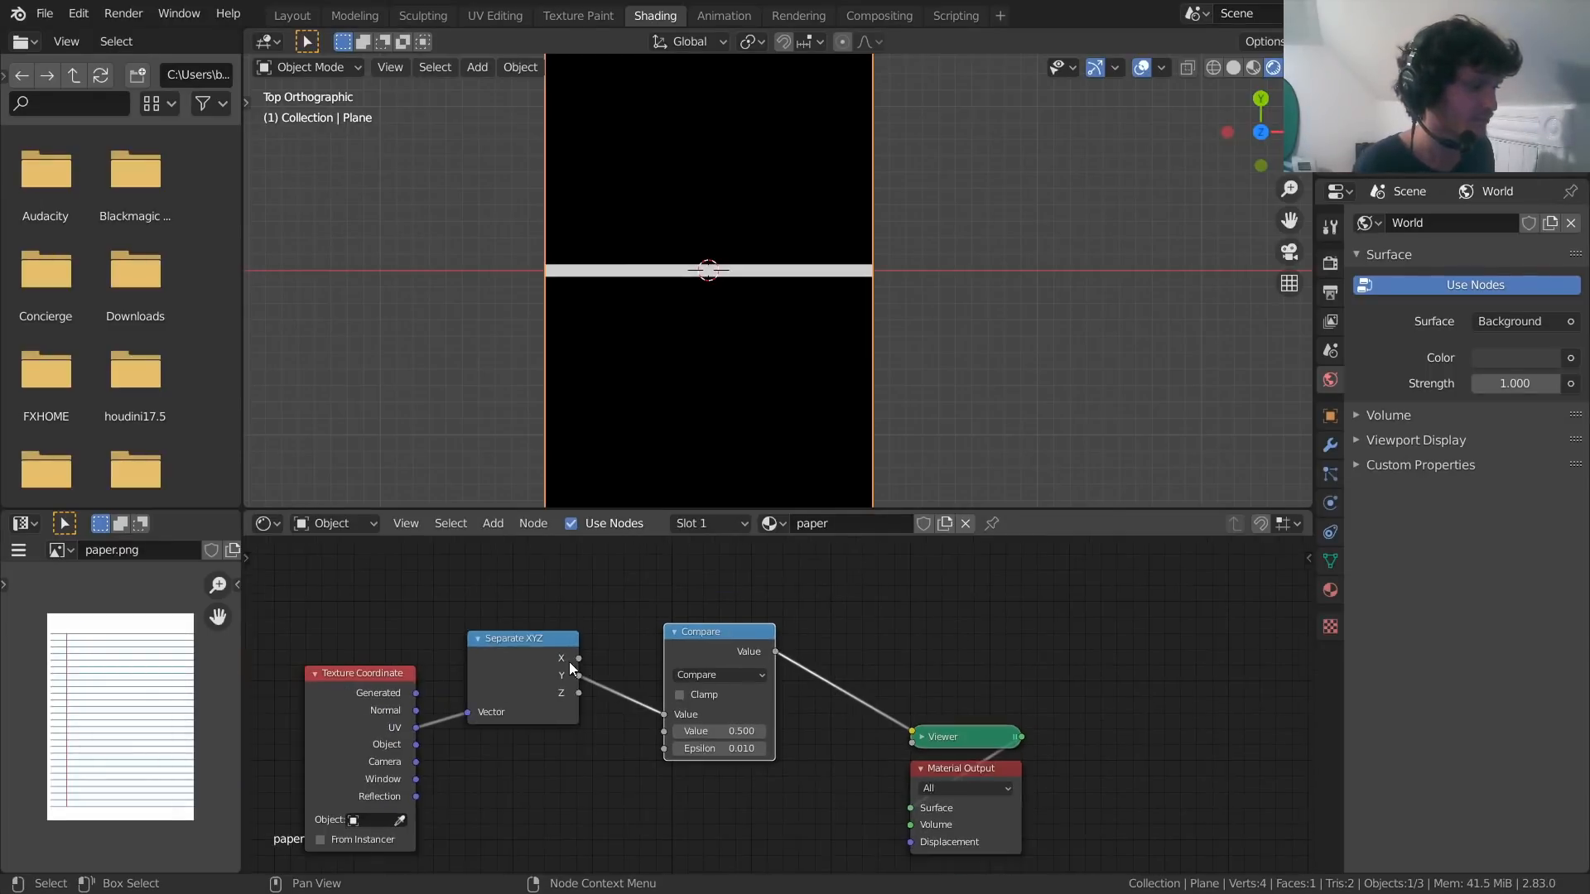
drag(535, 653, 571, 660)
drag(377, 684, 332, 636)
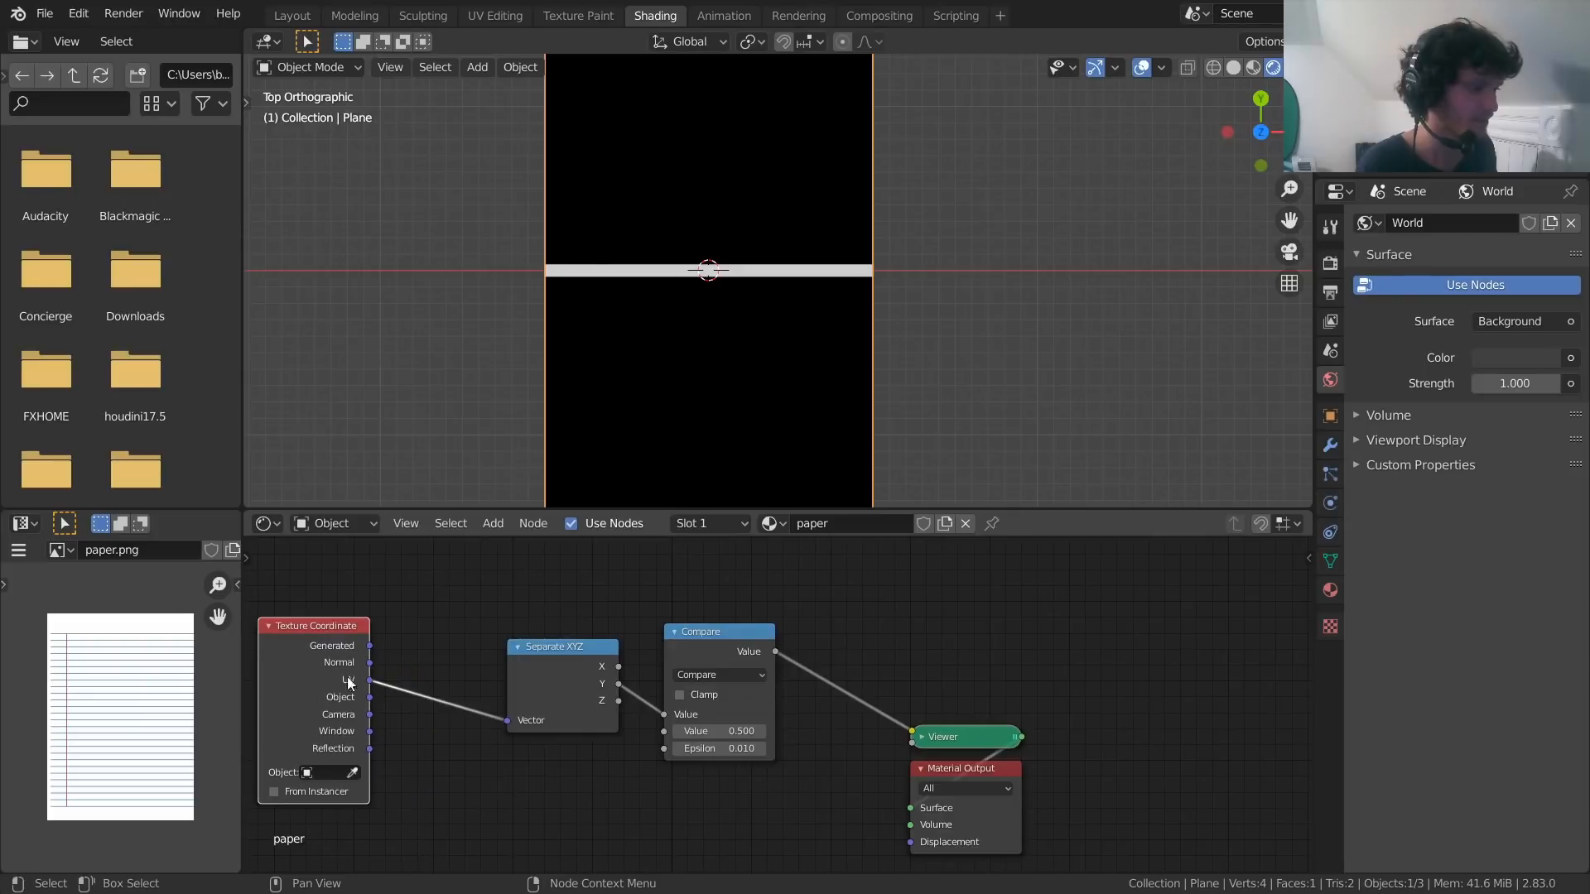
drag(597, 682, 569, 662)
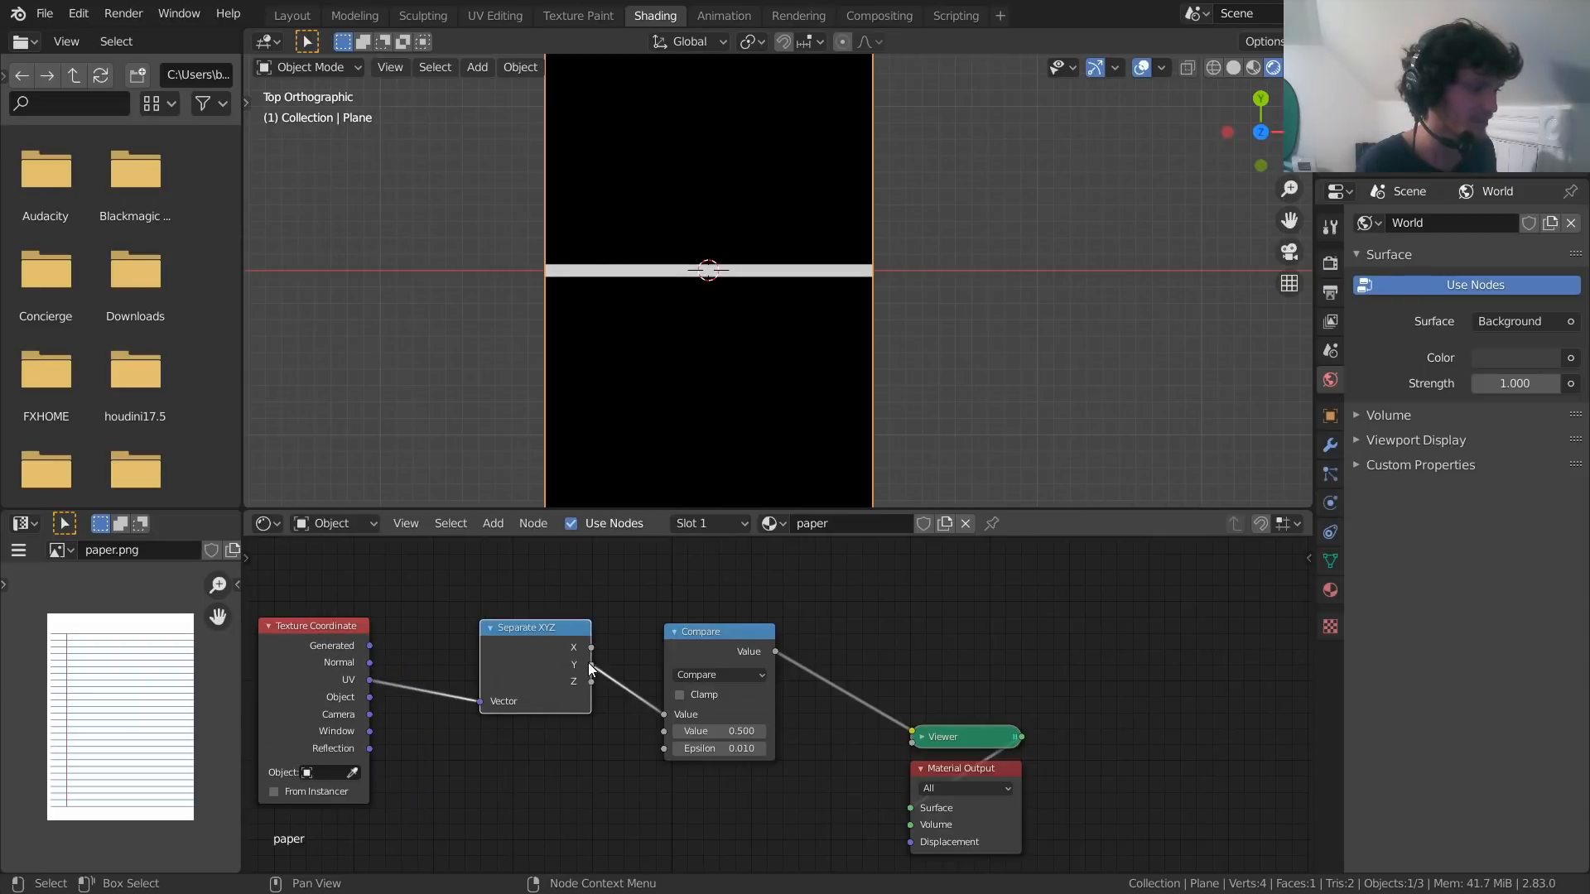
drag(682, 627, 680, 627)
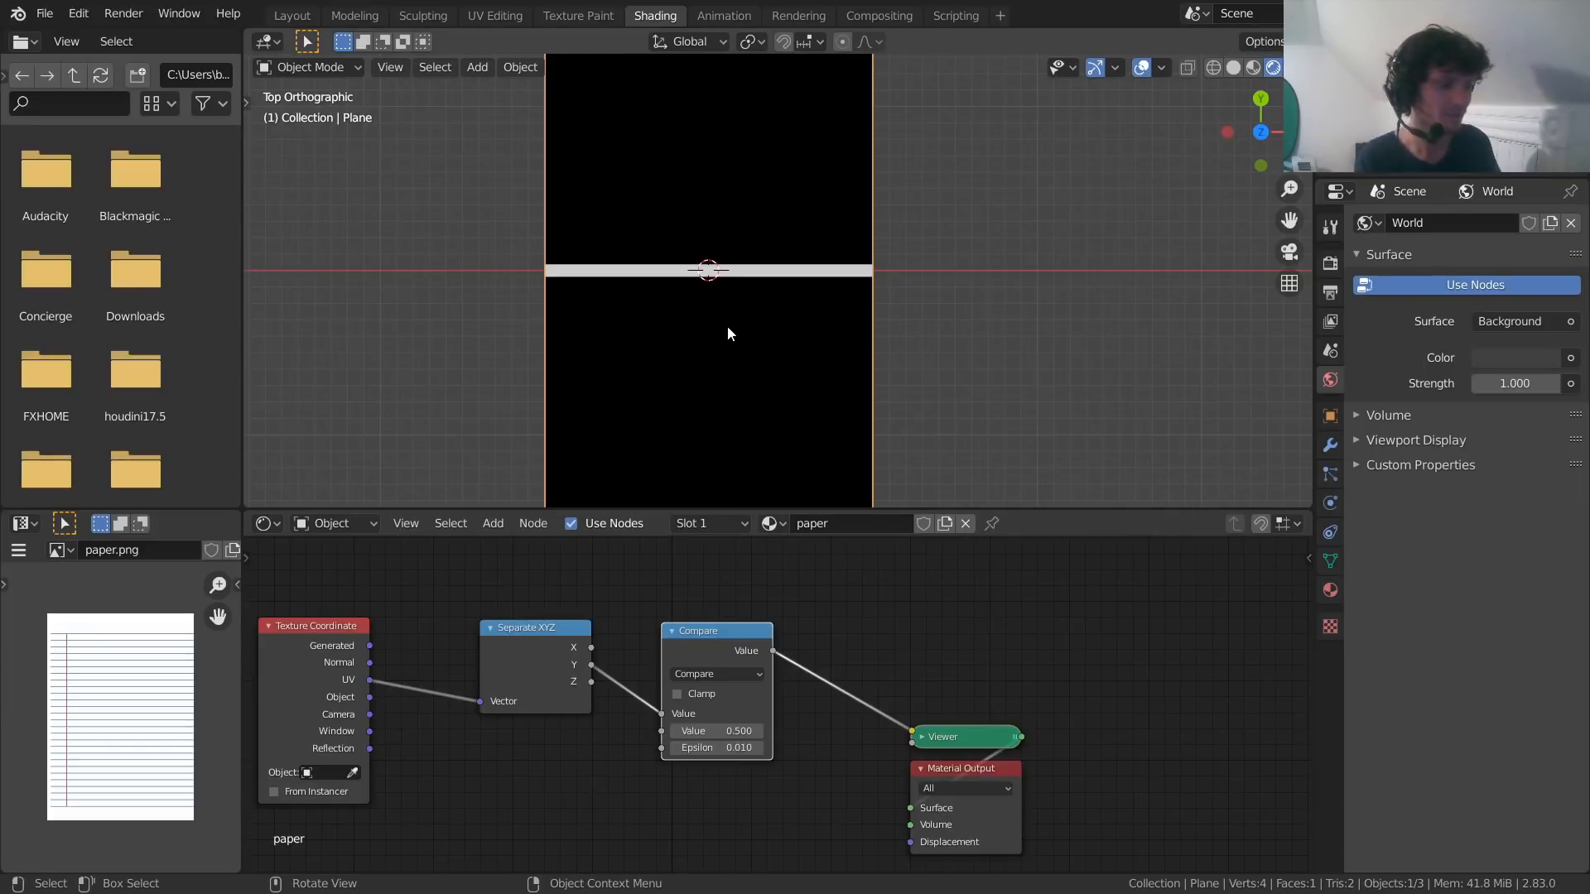
middle_drag(438, 678, 640, 690)
drag(525, 663, 434, 639)
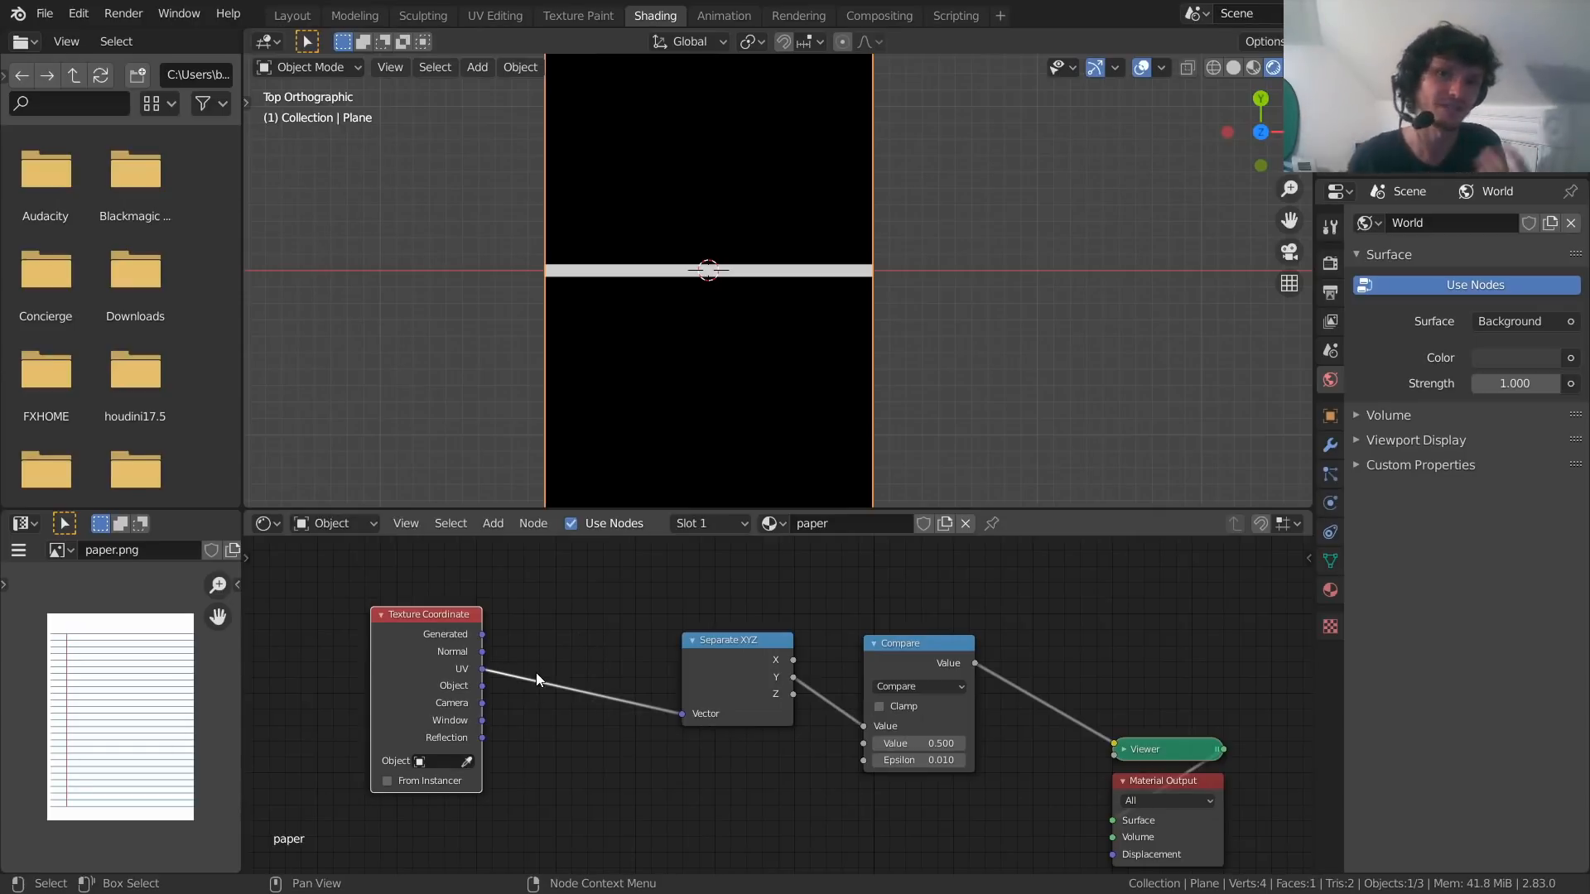
Add a Noise Texture node directly beneath the Texture Coordinate node
middle_drag(514, 641, 602, 599)
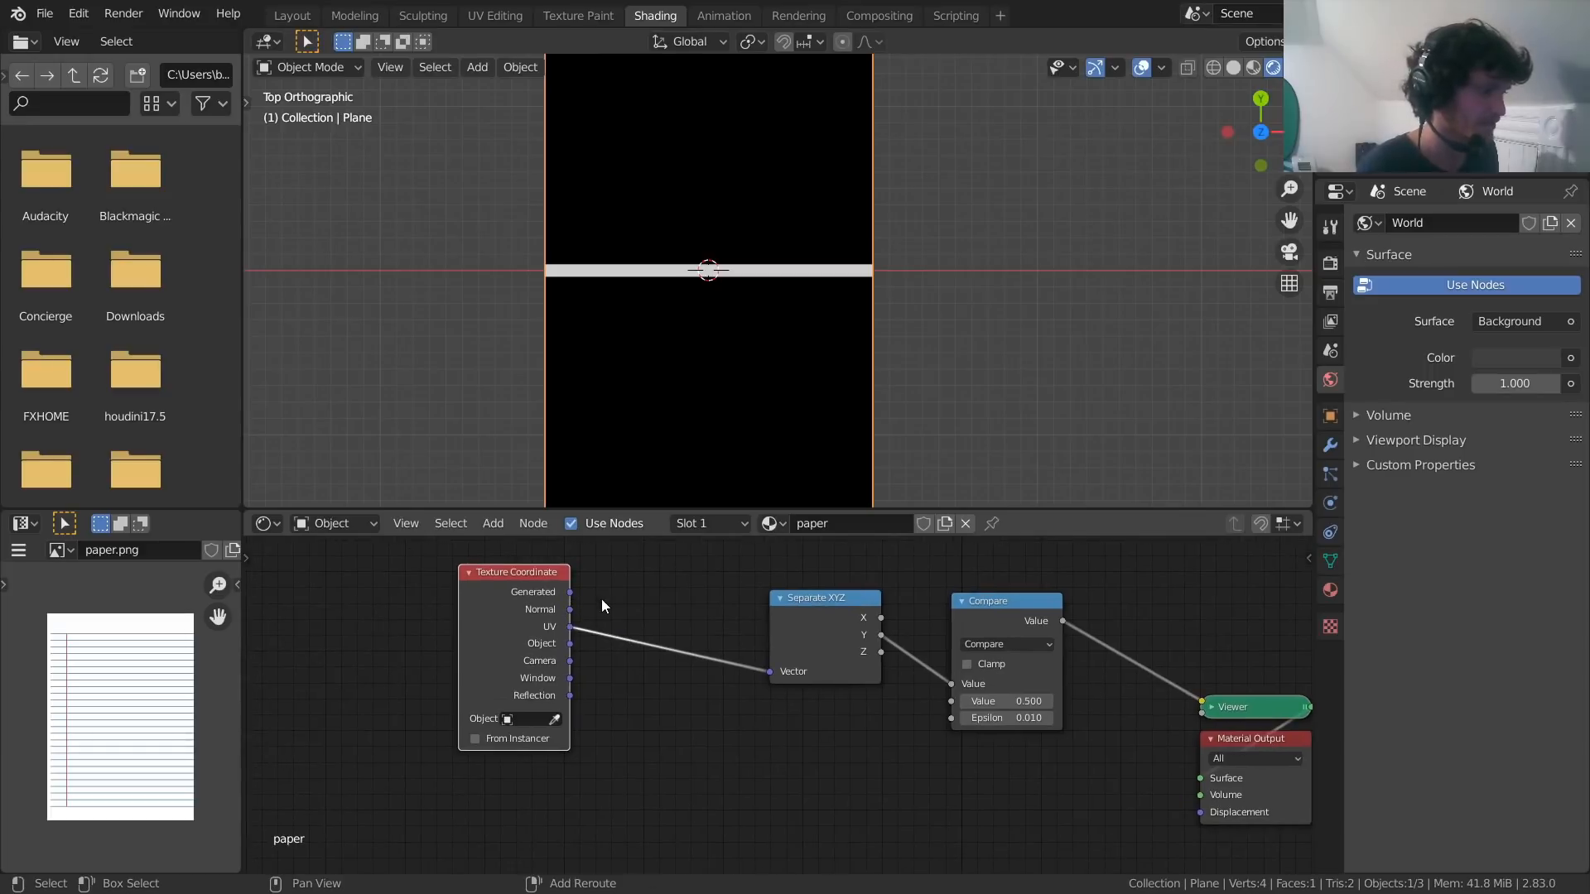
key(shift+a)
click(603, 599)
text(noi)
key(Return)
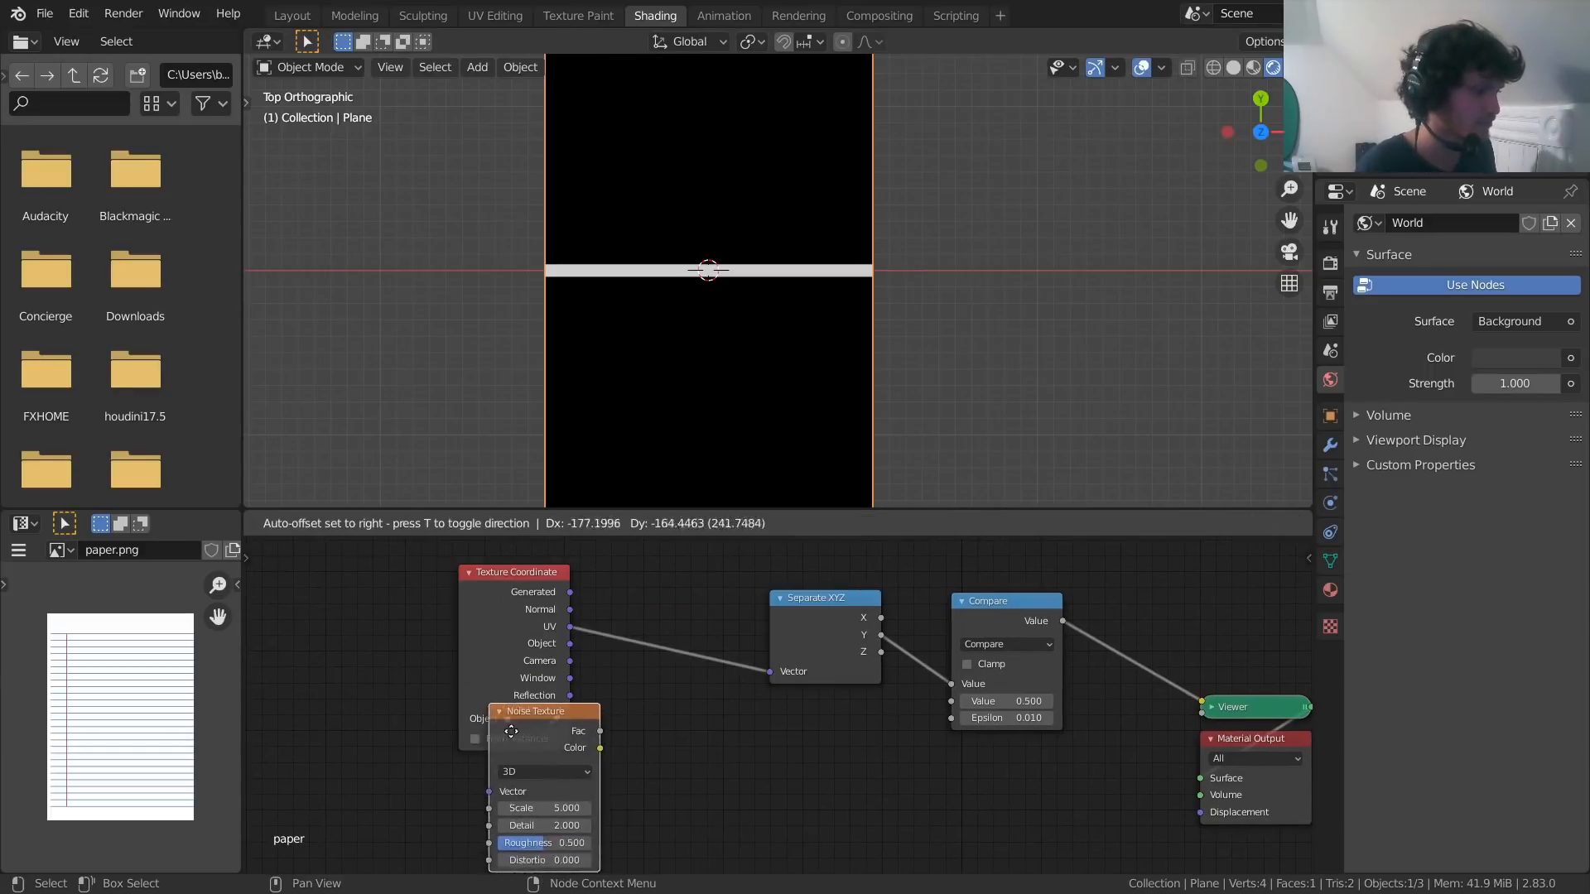
click(486, 787)
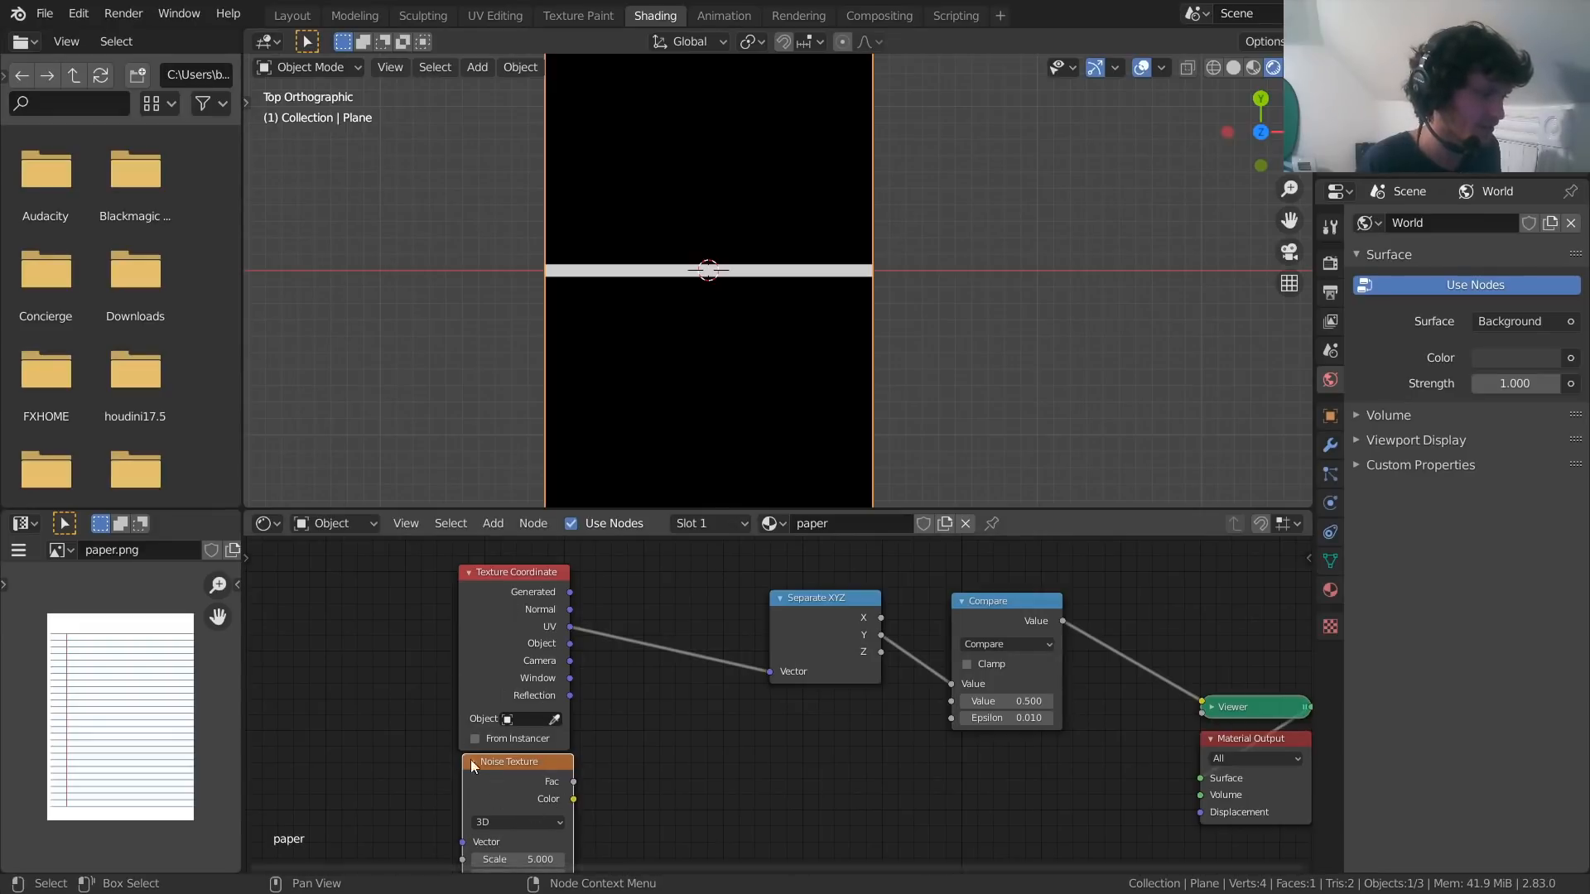
Insert a Vector Math node set to Add between the UV output and Separate XYZ
key(shift+a)
text(vect)
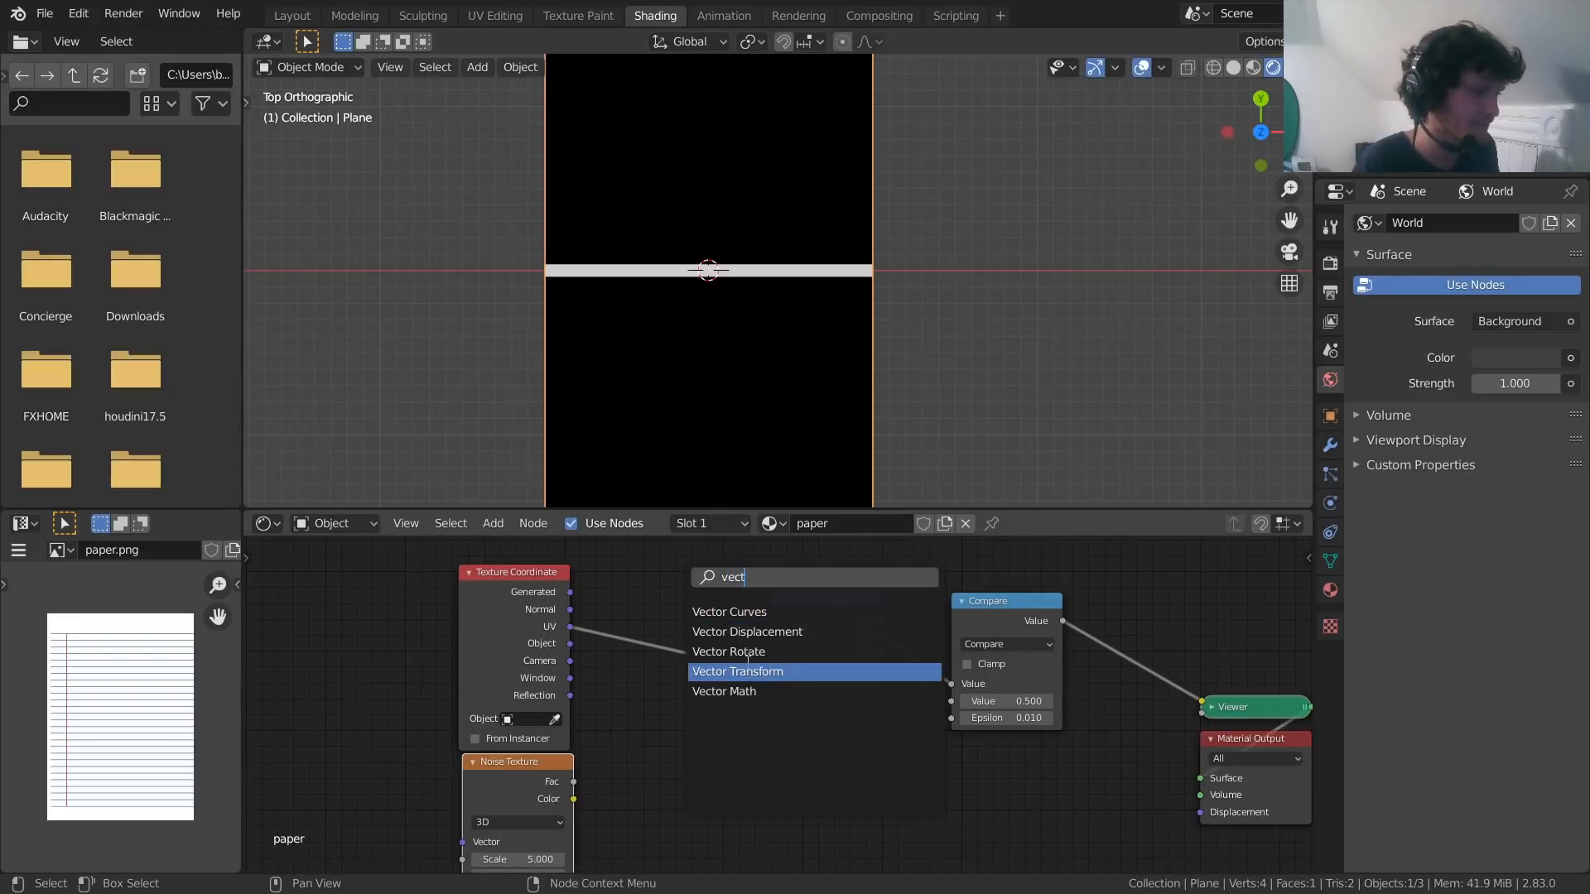
click(746, 690)
click(702, 685)
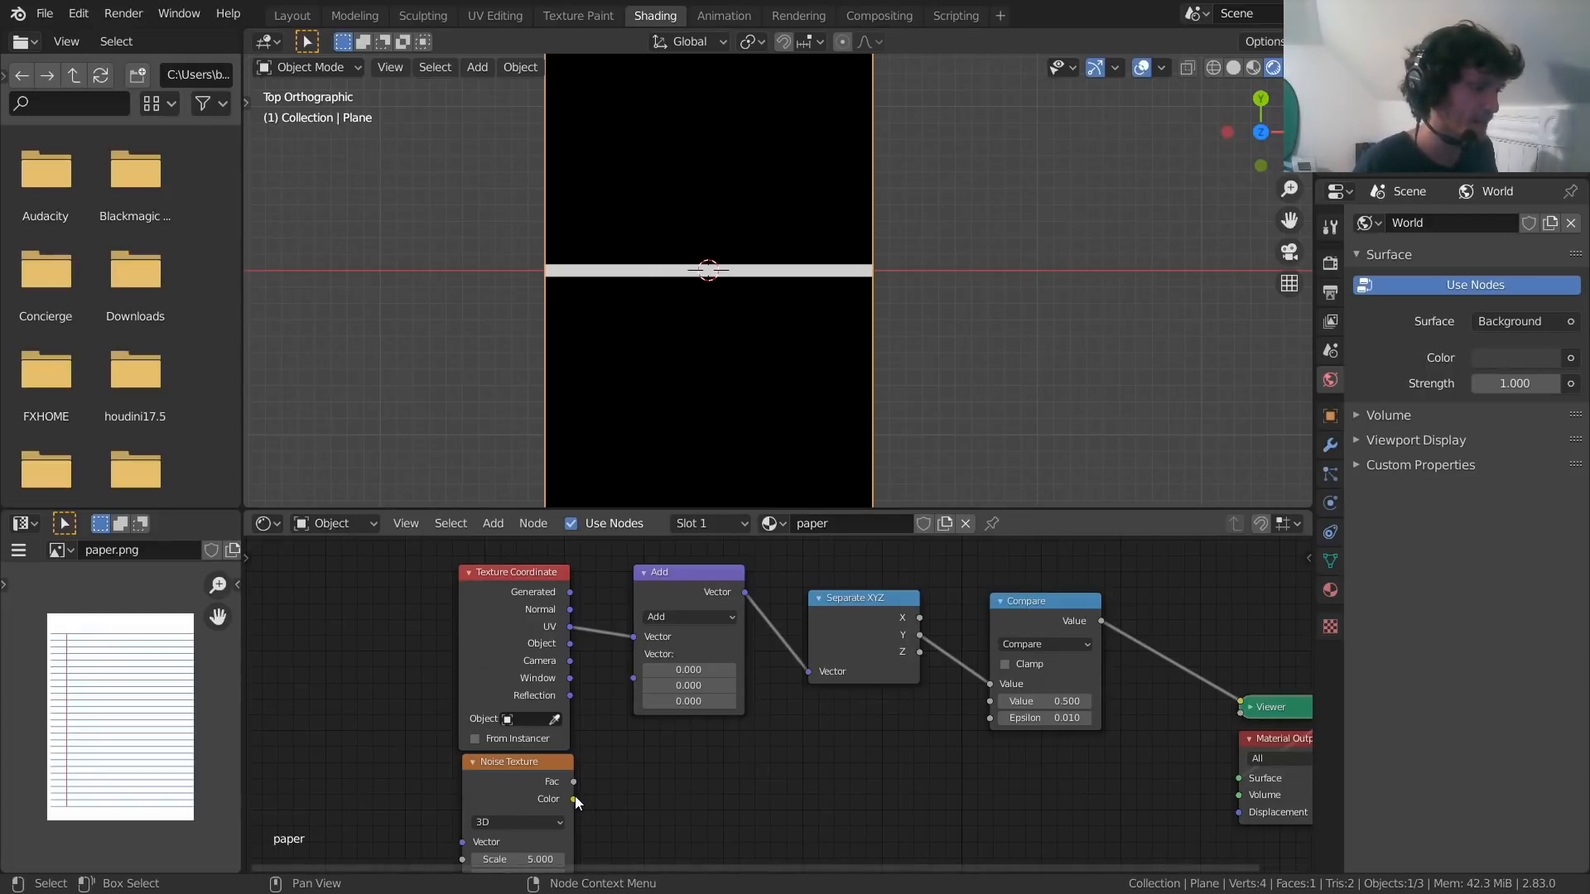
Connect the Noise Texture's Color to the Add node's second Vector input and move the Add node closer to it
drag(574, 798, 631, 658)
drag(538, 729, 433, 651)
drag(677, 579, 556, 593)
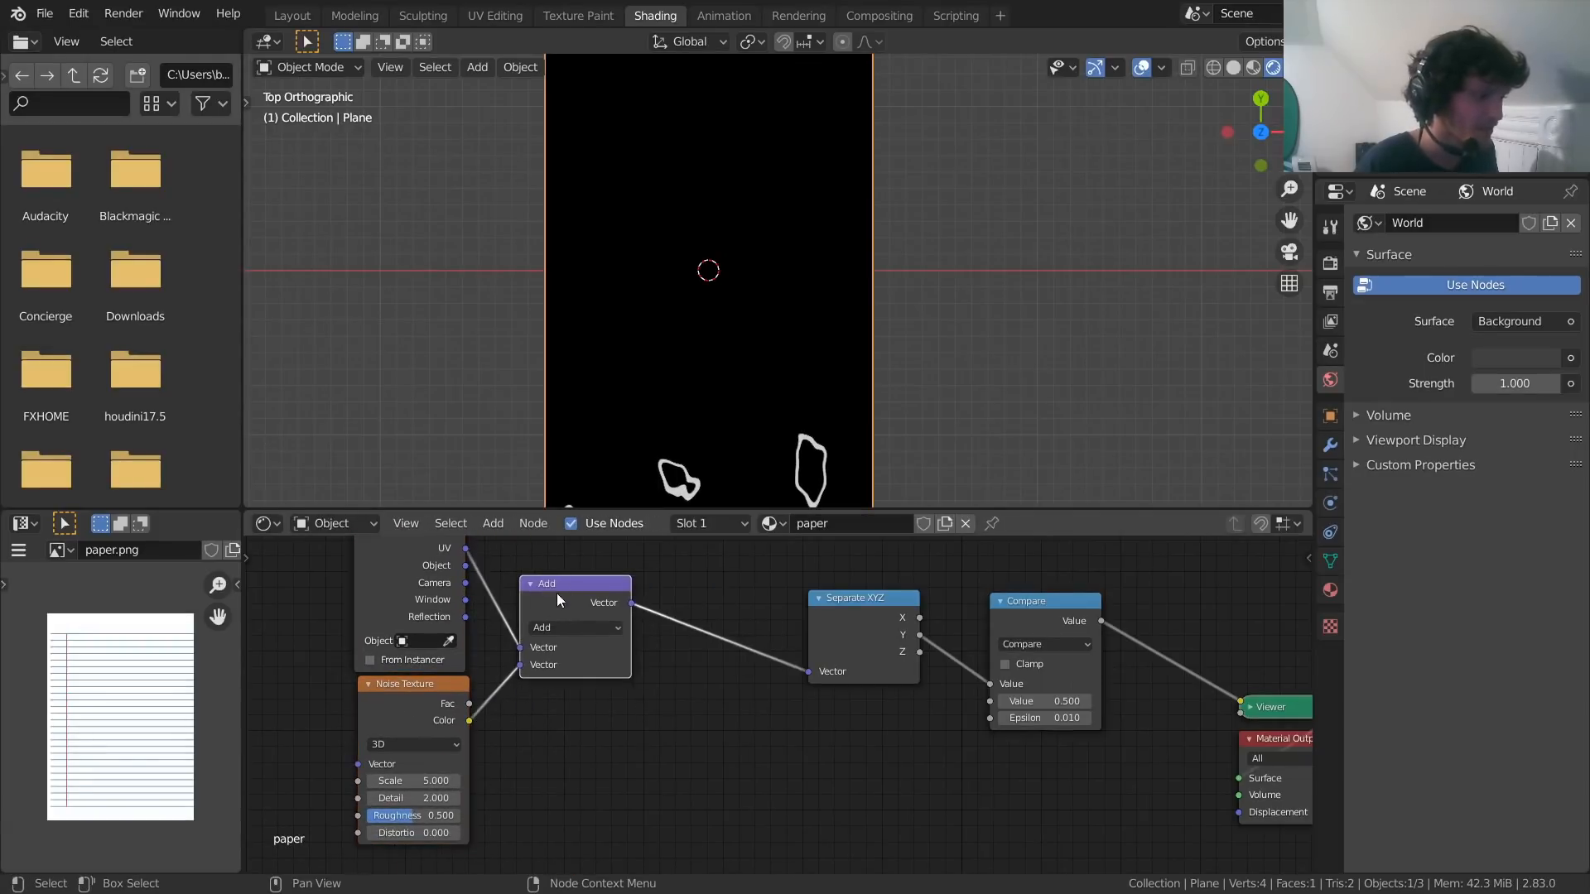
middle_drag(556, 592, 612, 698)
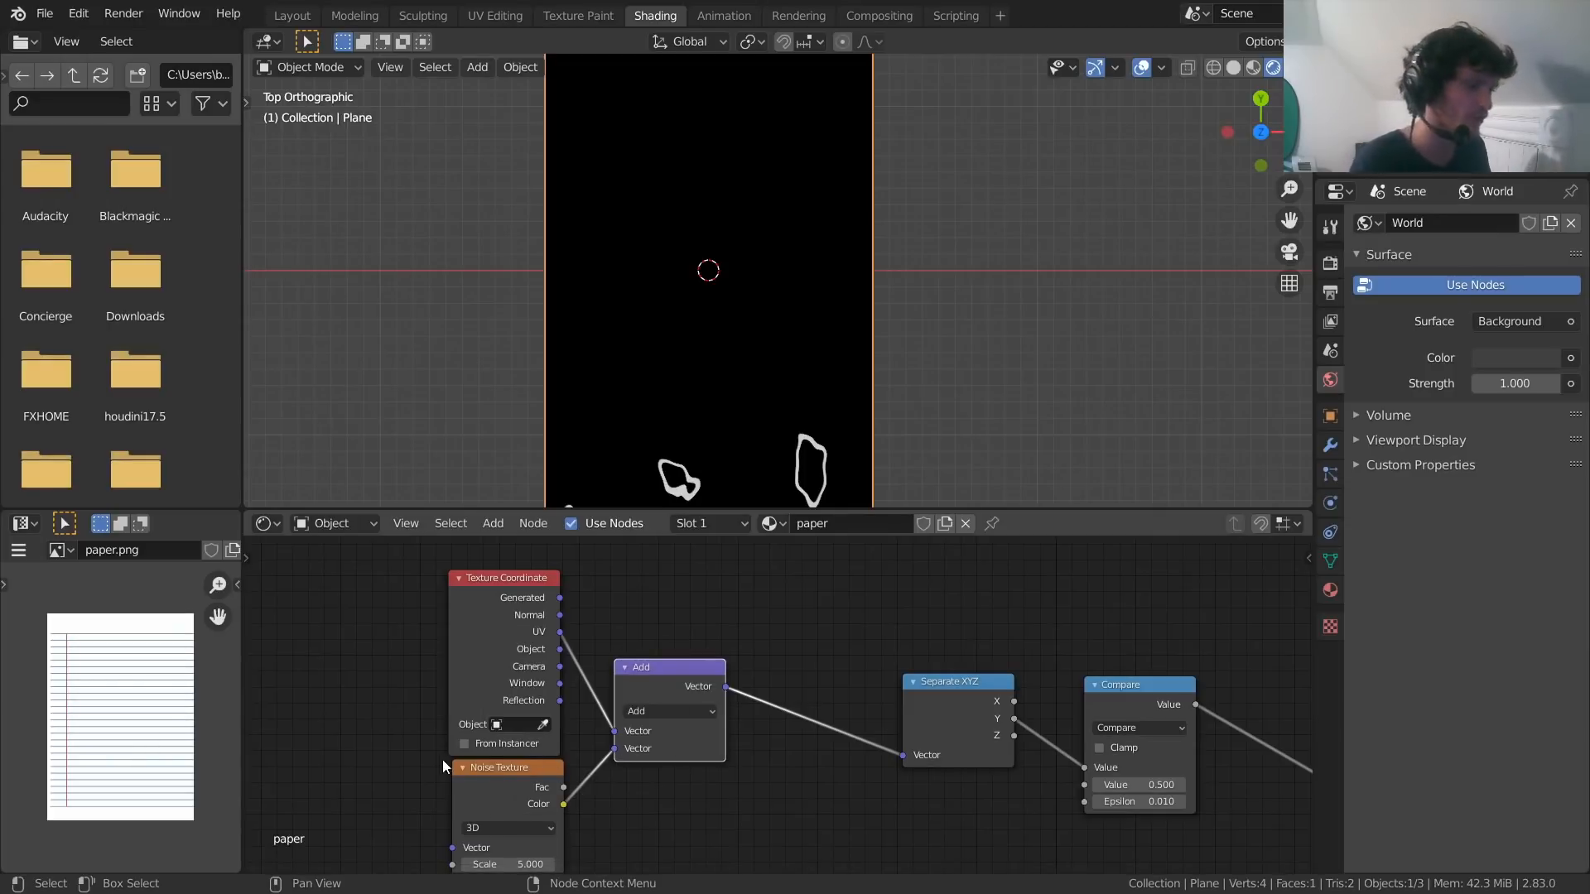
scroll(773, 315, down, 1)
middle_drag(511, 760, 559, 674)
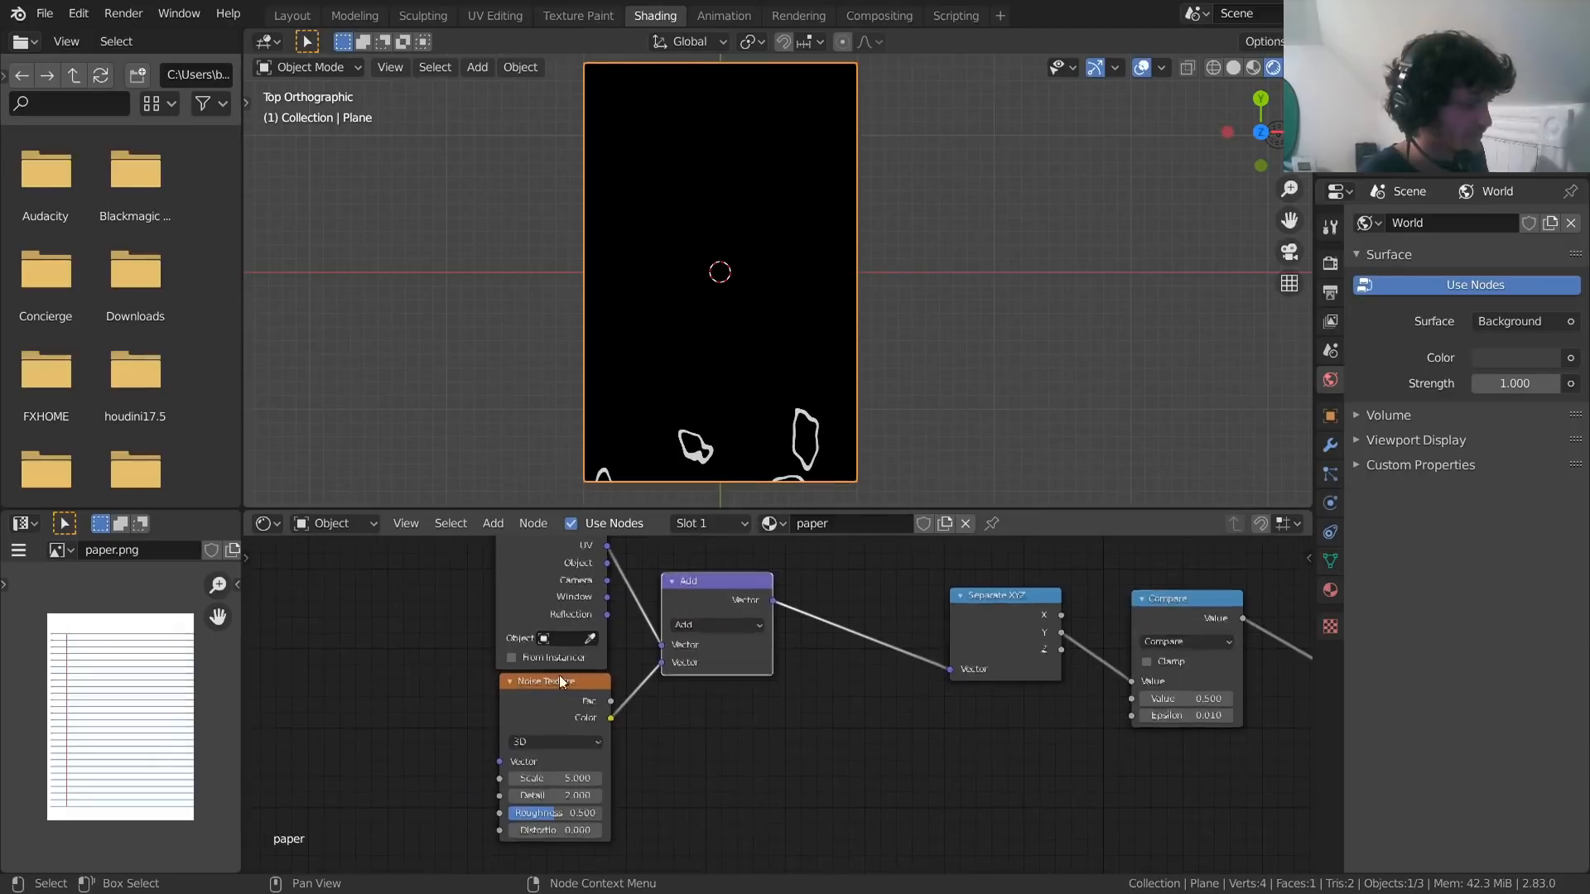
drag(554, 779, 540, 778)
right_click(540, 778)
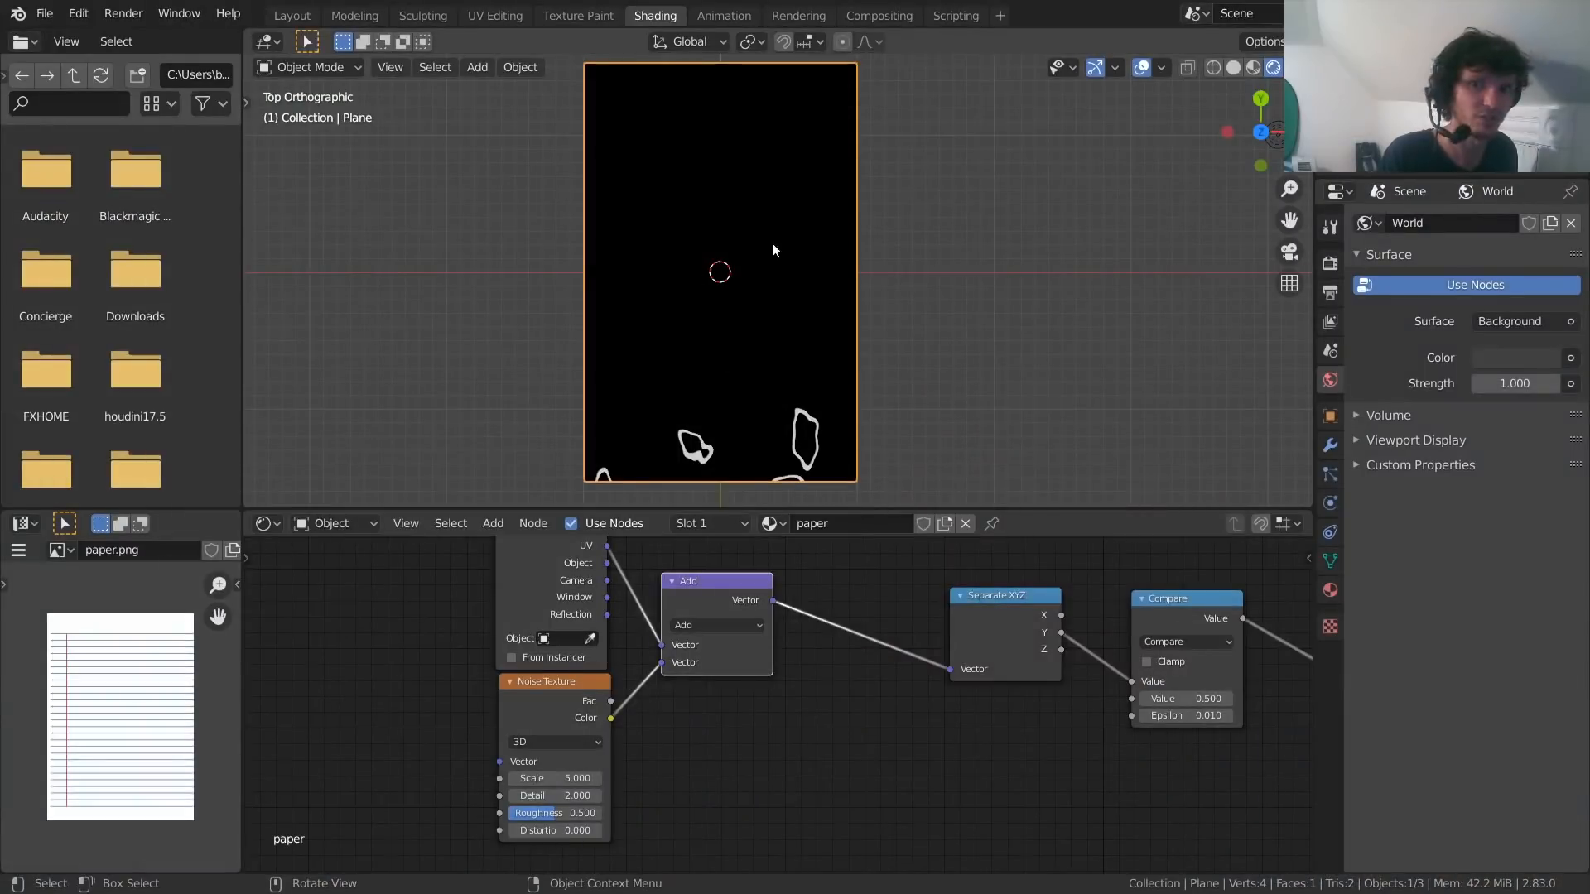
right_click(736, 270)
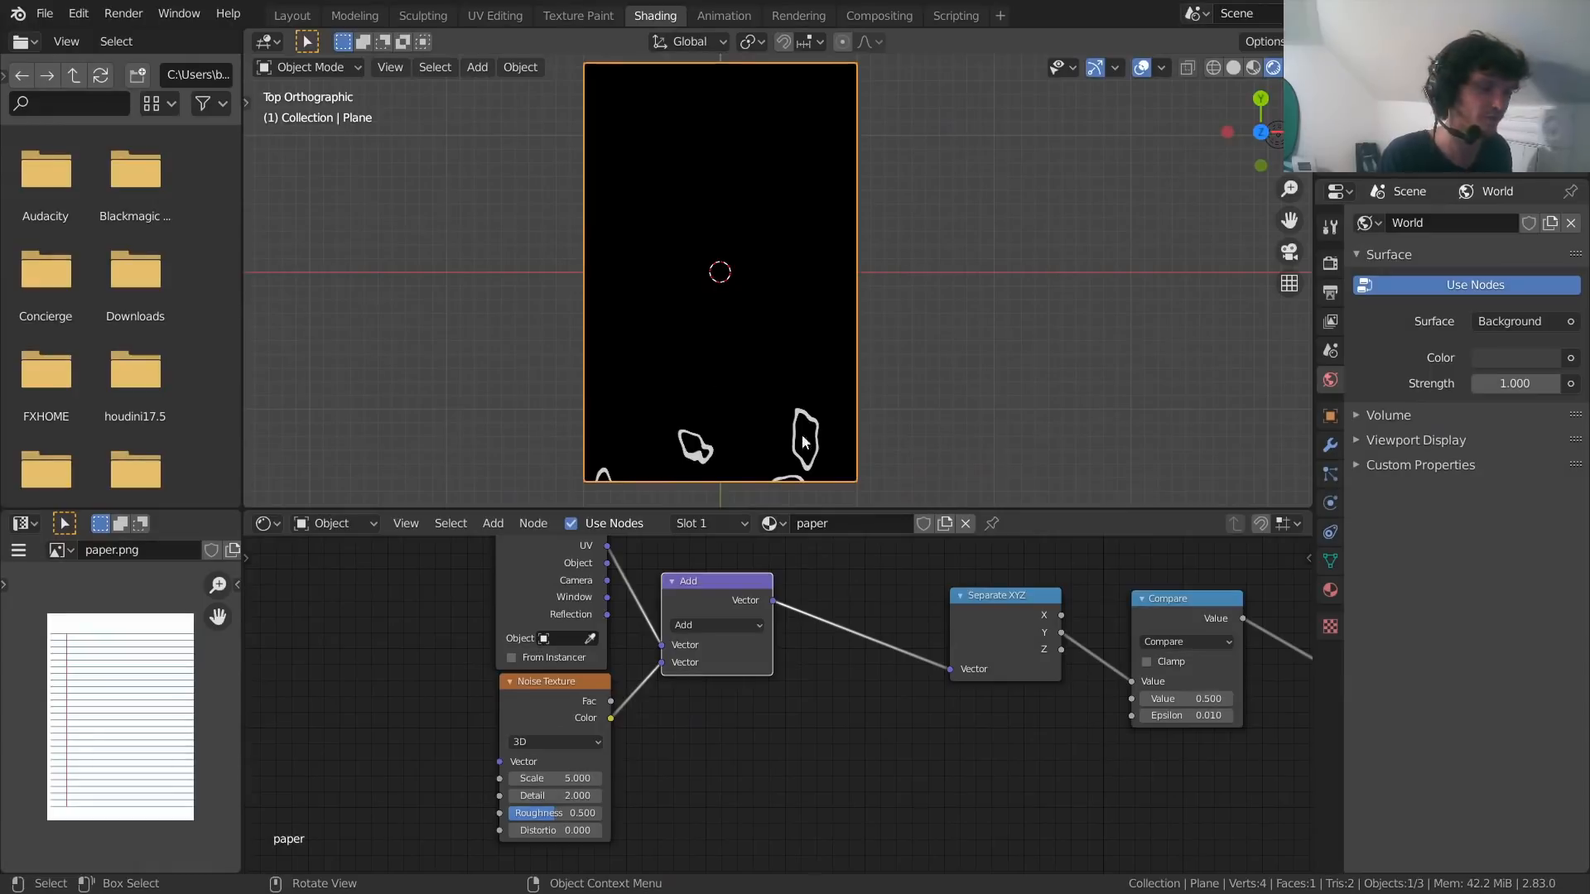
Duplicate the Add node onto the link before Separate XYZ, switch it to Subtract and set all three vector components to 0.5
key(shift+d)
click(864, 615)
click(871, 618)
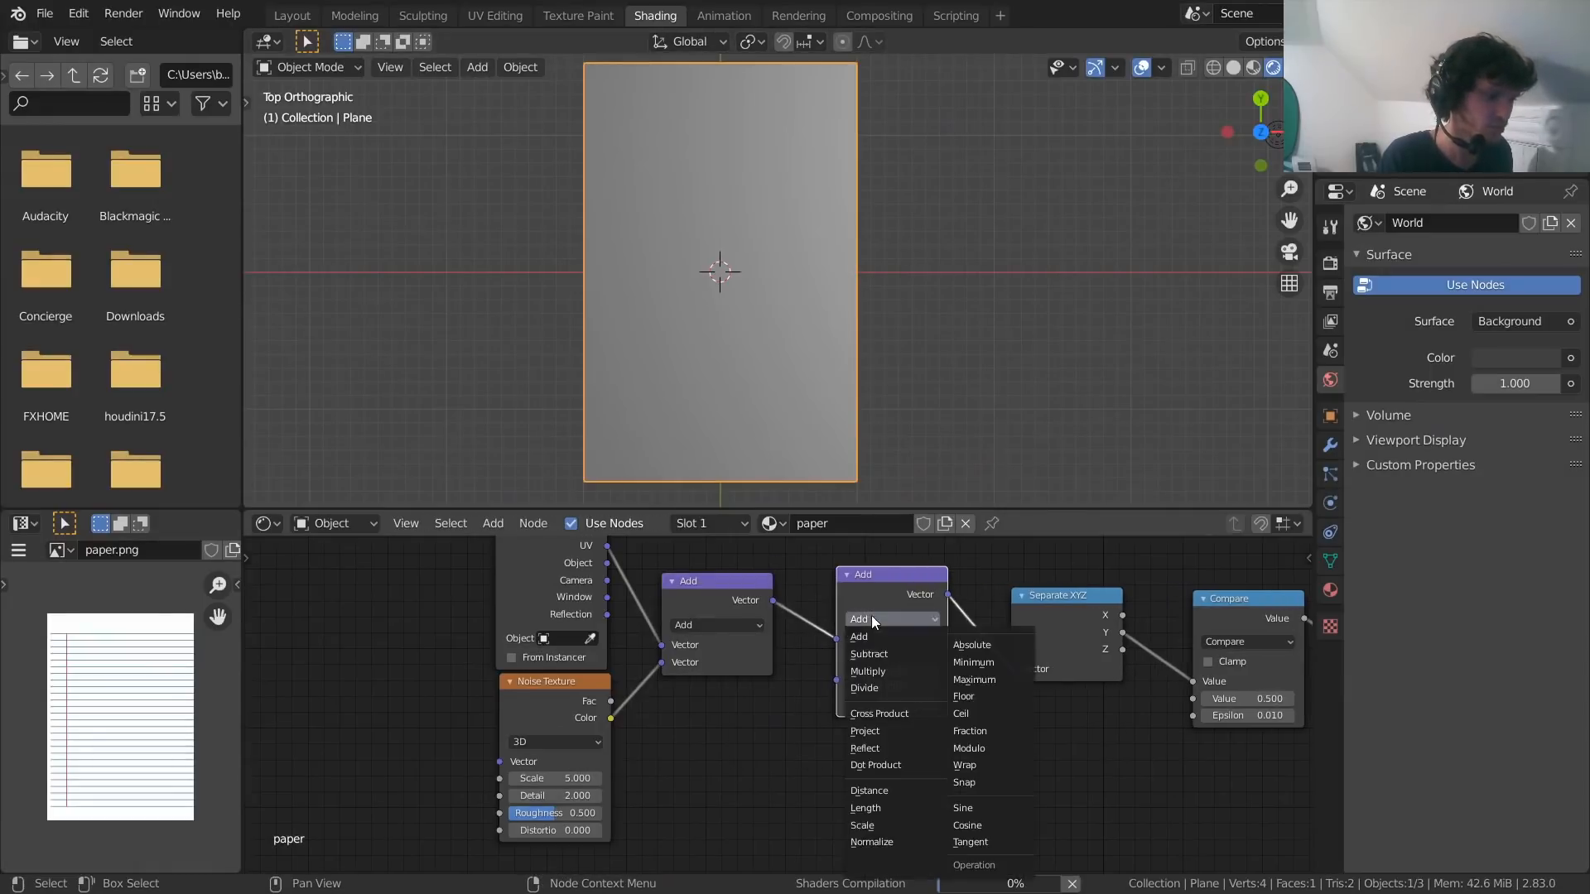
click(877, 654)
click(899, 670)
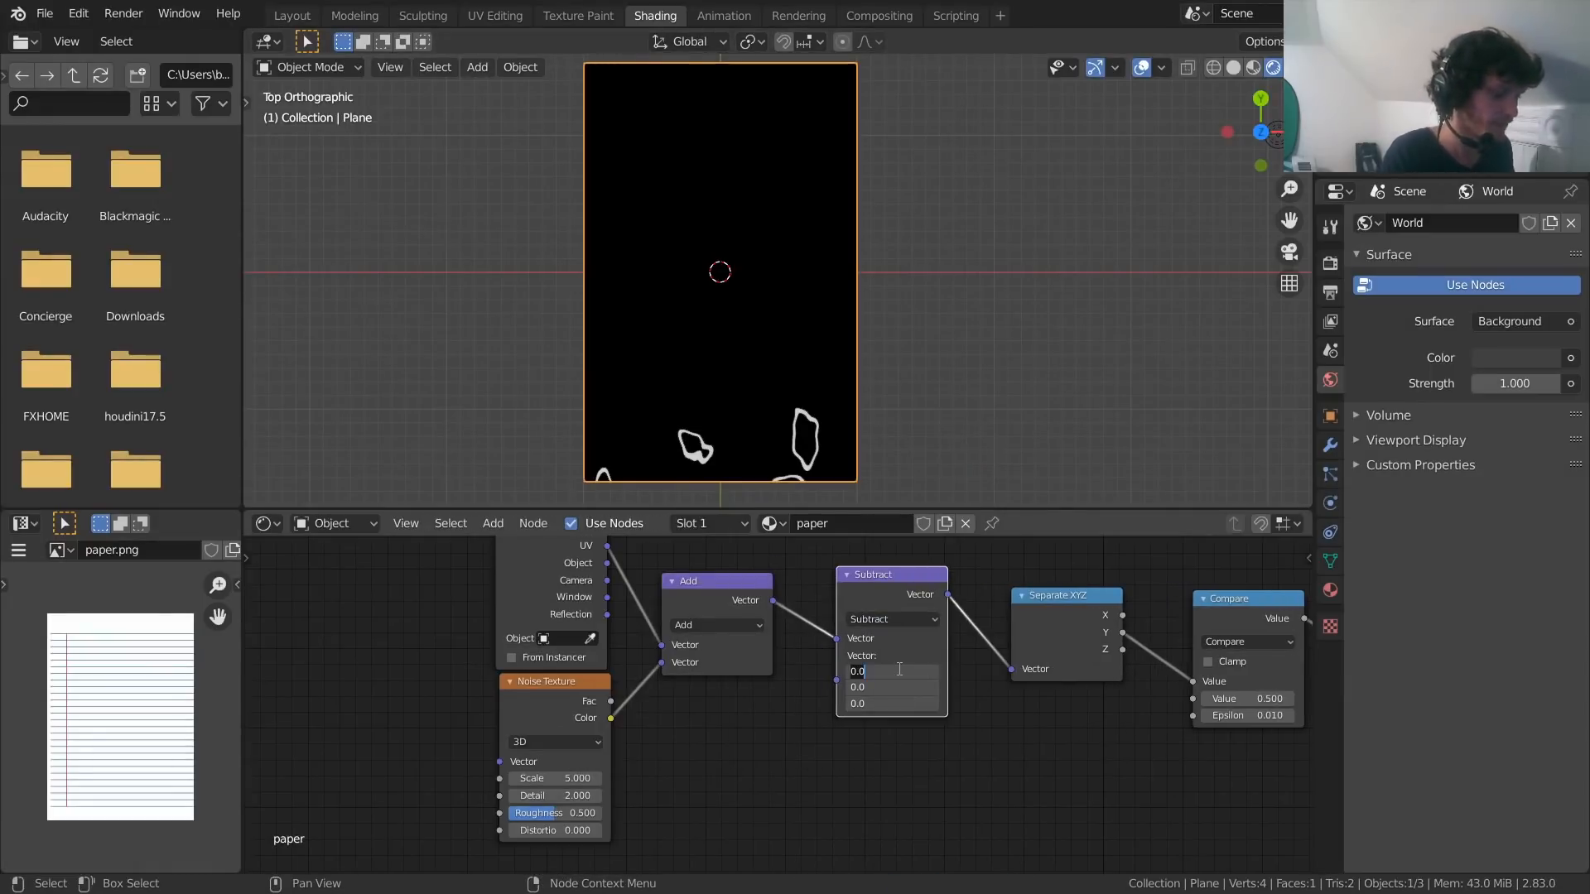
text(.5)
key(Return)
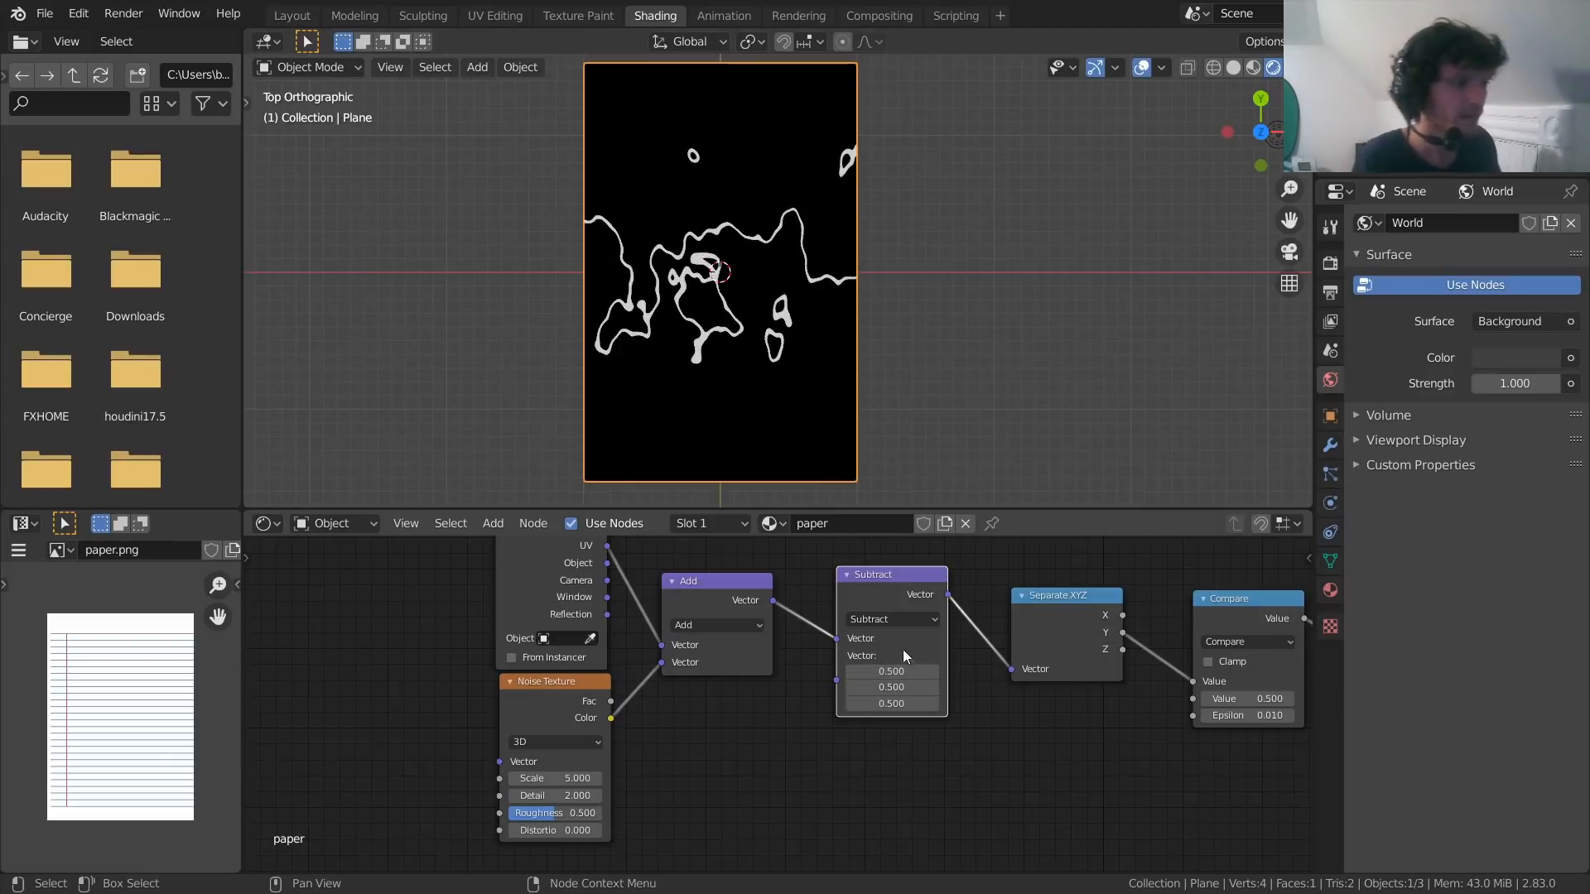
Try a Noise Texture Scale of 1000 and undo the change
mouse_move(571, 779)
mouse_down()
mouse_move(472, 779)
mouse_move(577, 776)
mouse_up()
key(ctrl+z)
scroll(696, 722, down, 2)
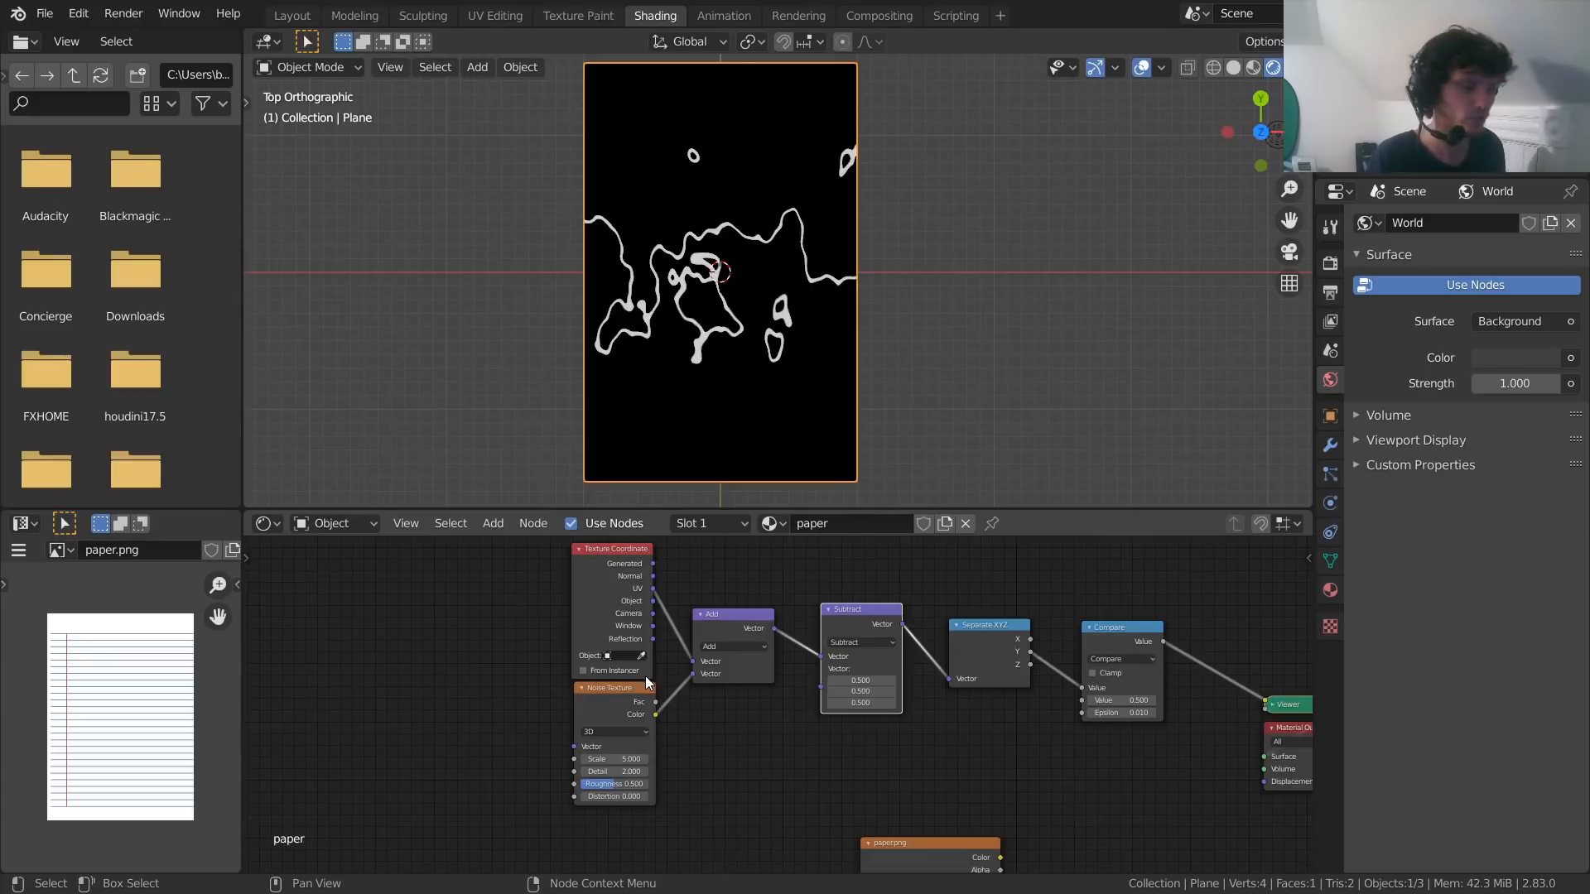
drag(838, 609, 840, 607)
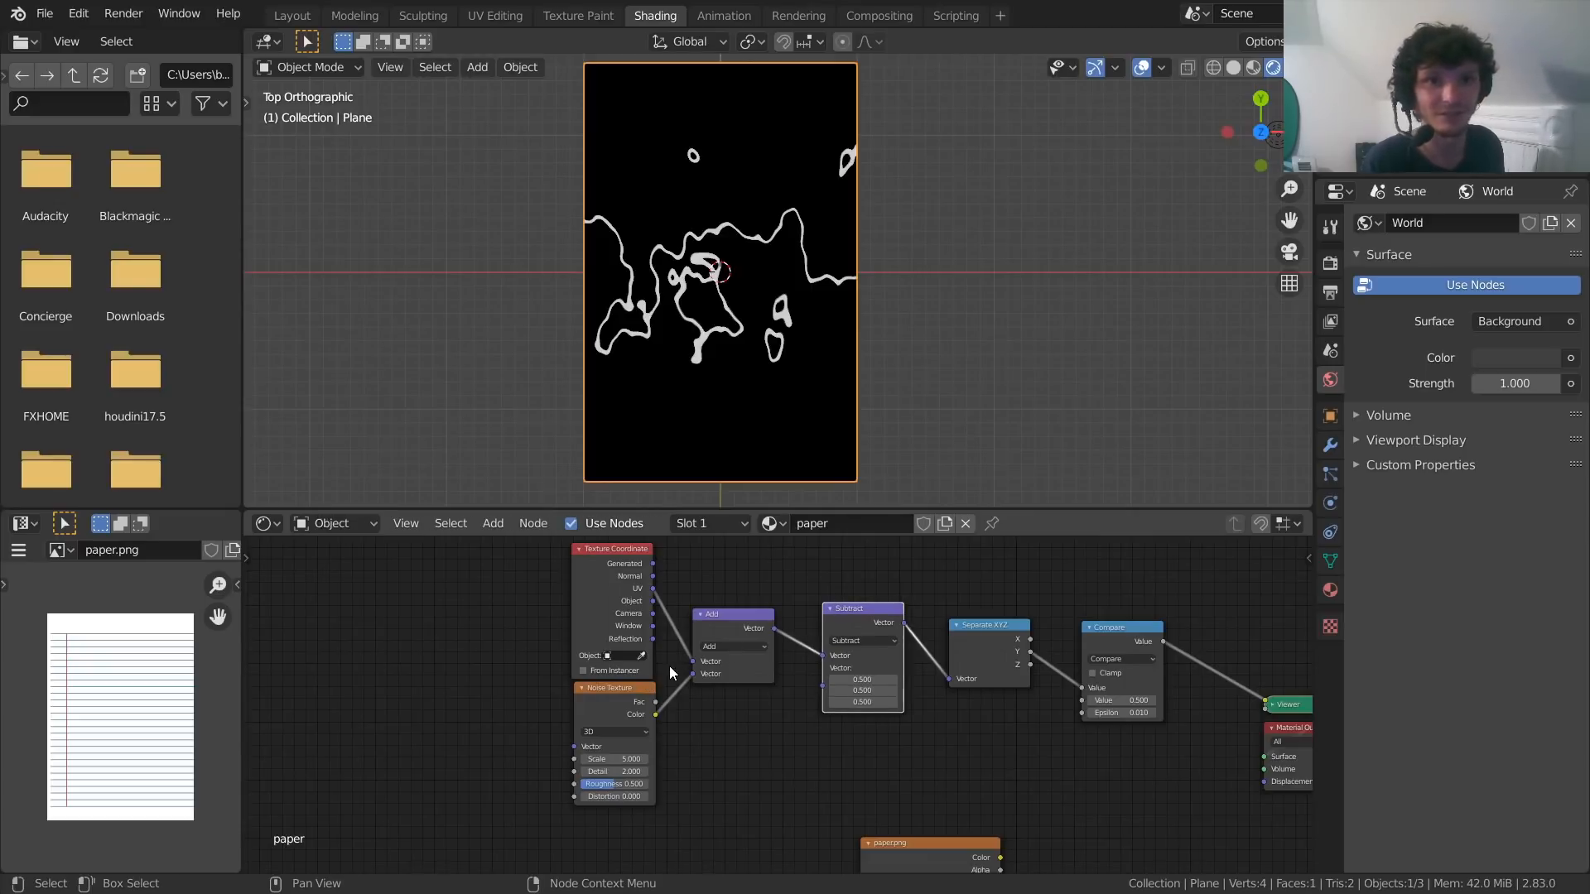
scroll(629, 734, up, 2)
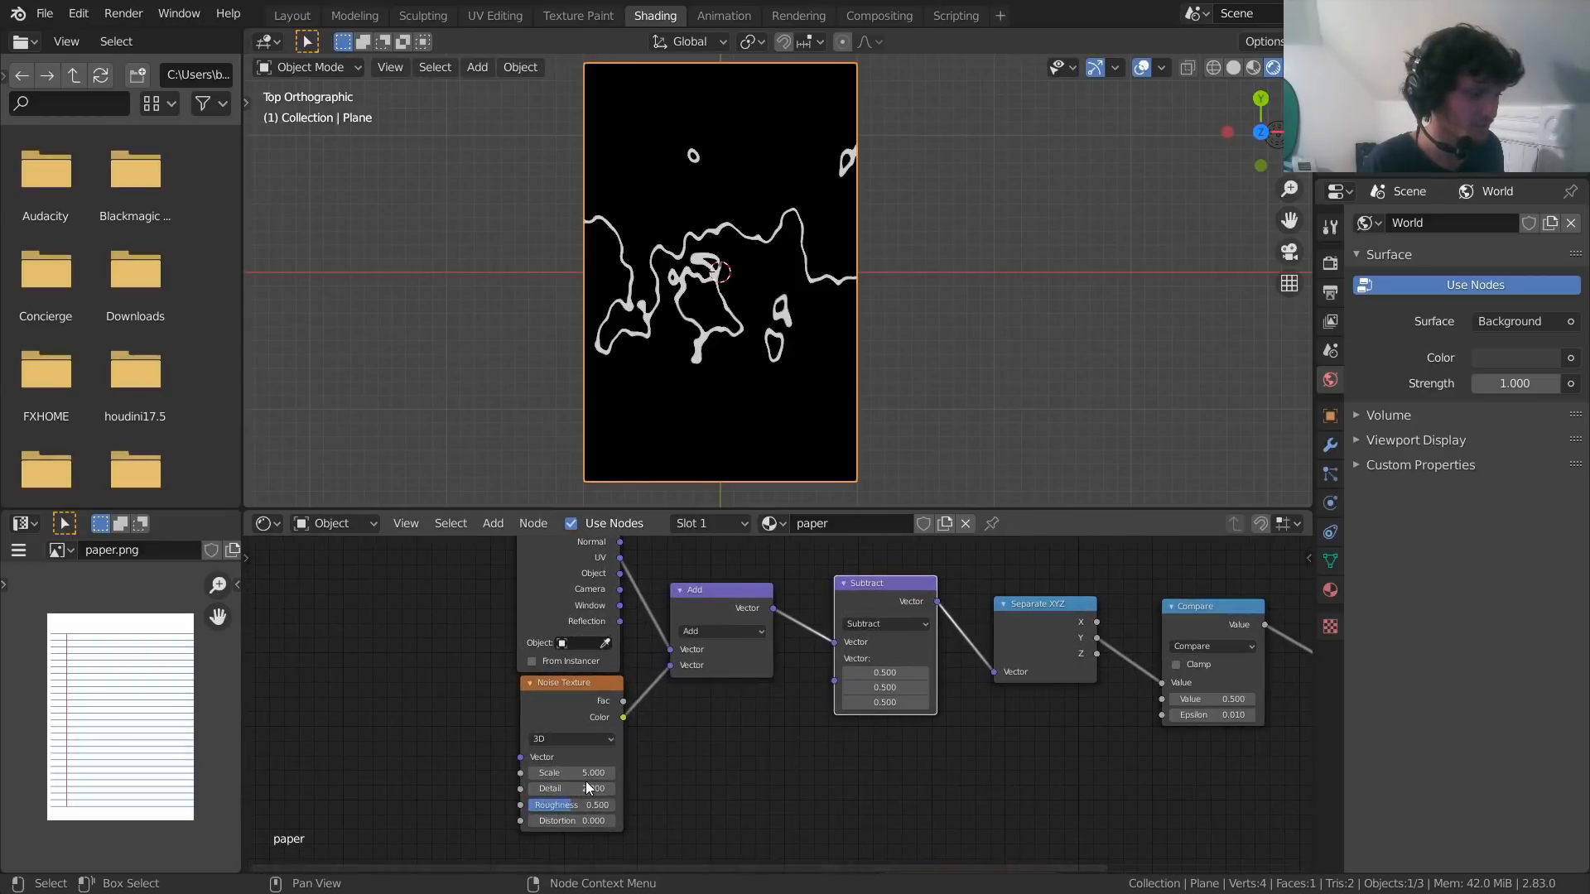
click(584, 774)
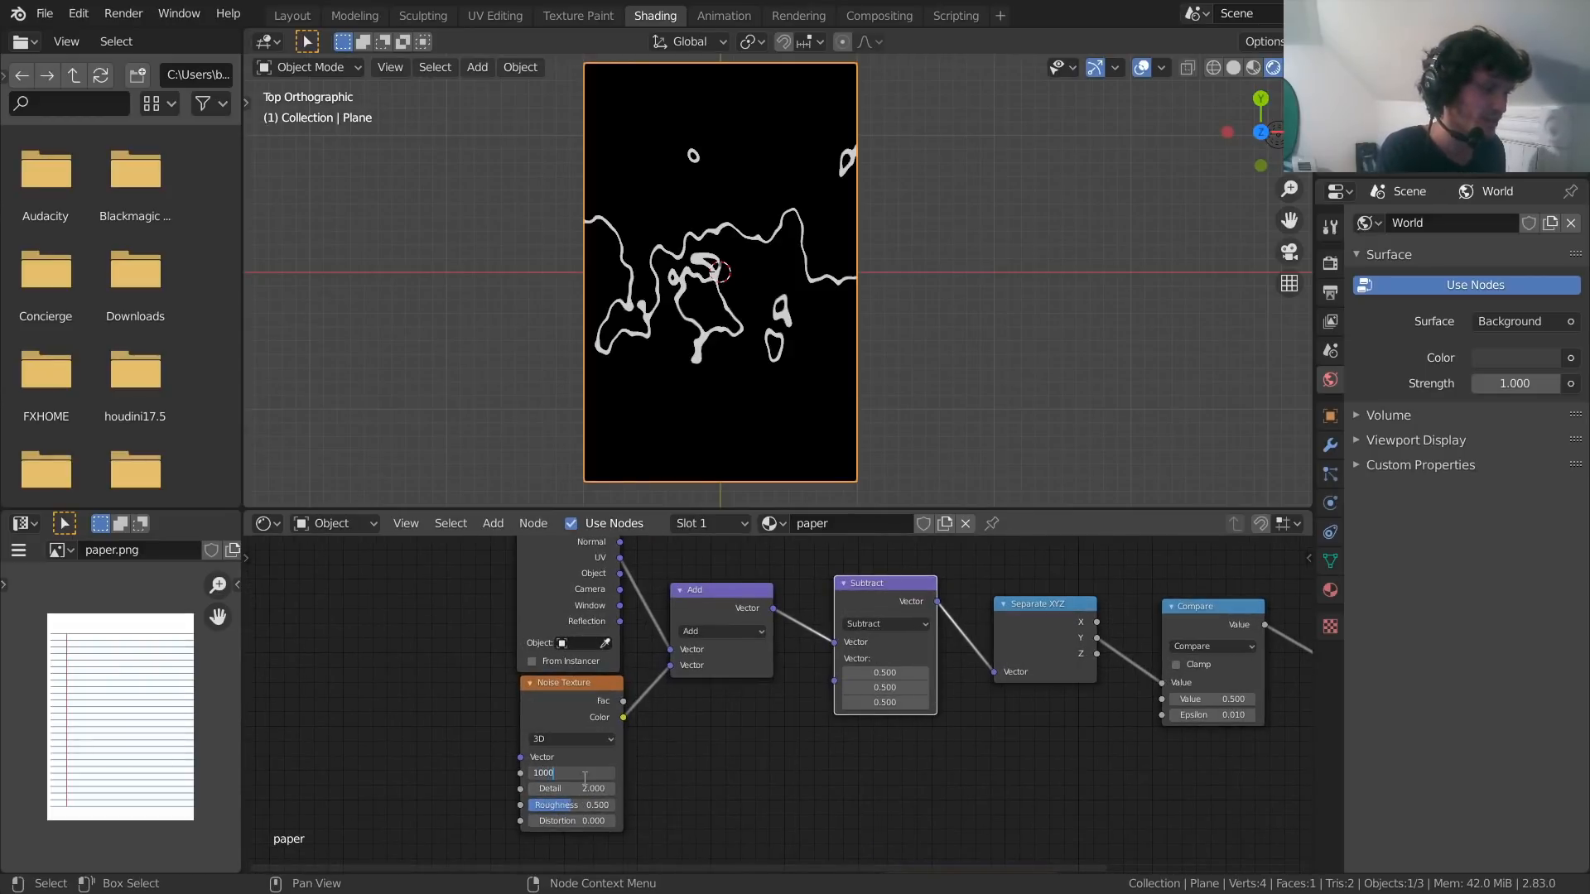
key(Return)
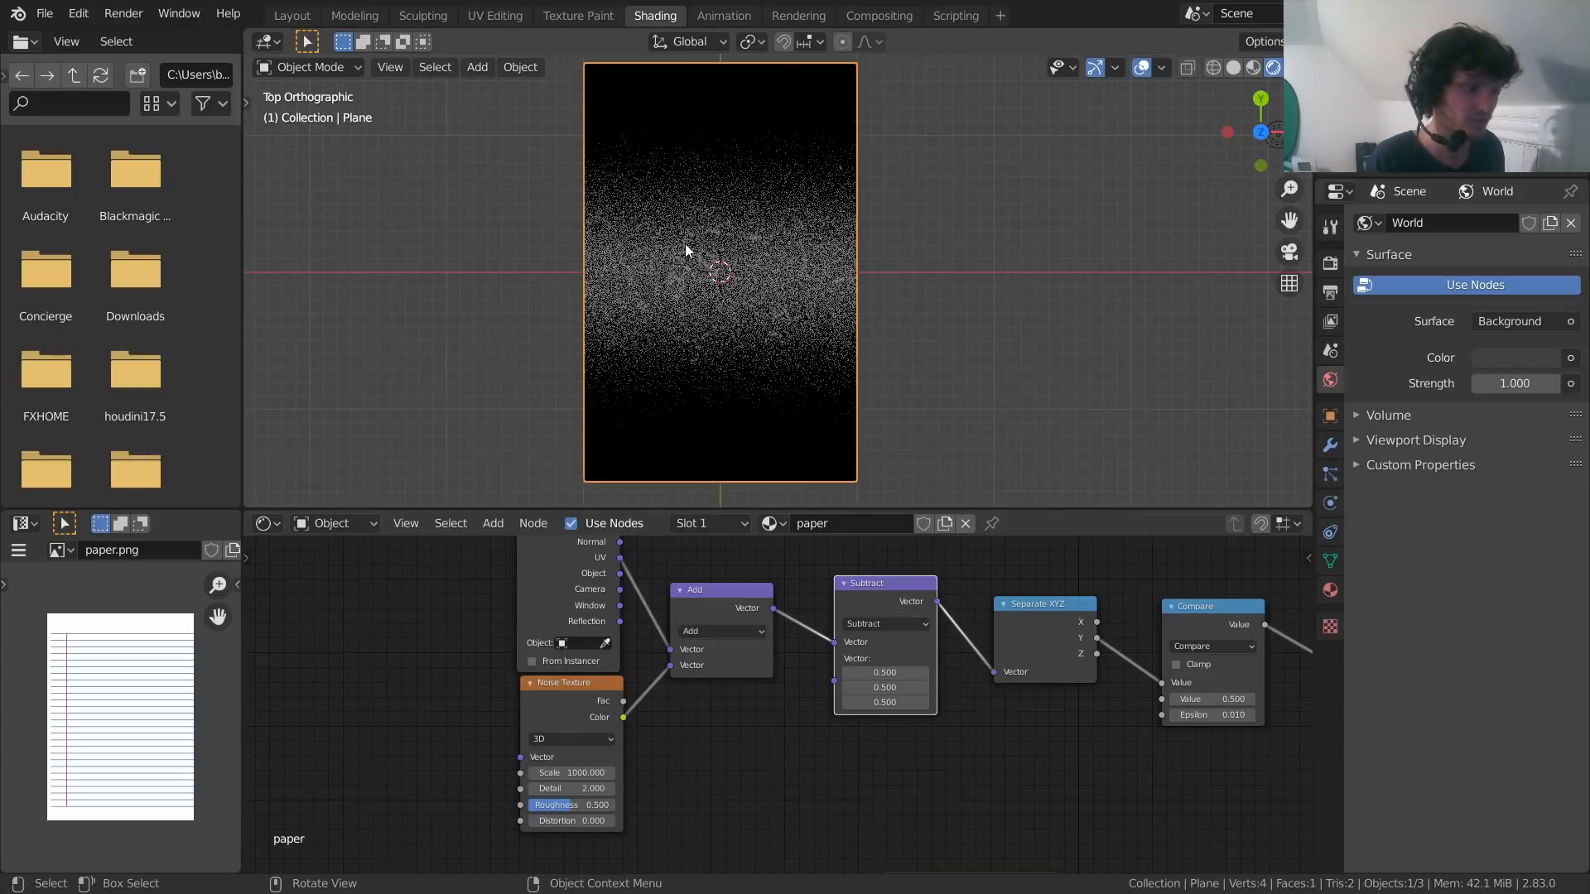
key(ctrl+z)
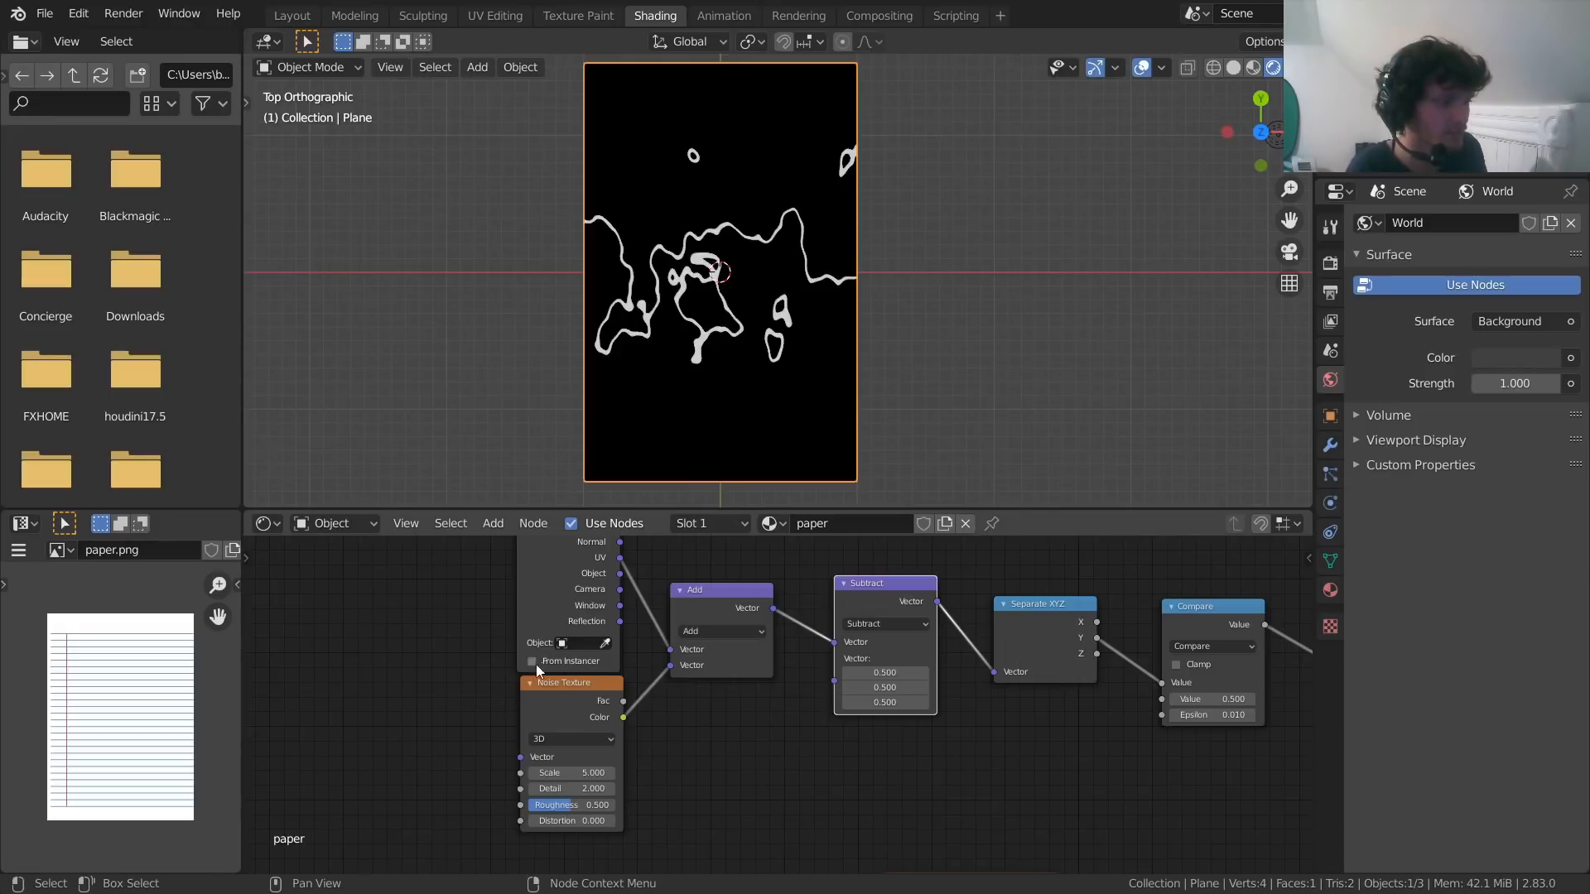
Move the Texture Coordinate and Noise Texture nodes farther from the Add node and collapse the Add node
drag(546, 702, 528, 723)
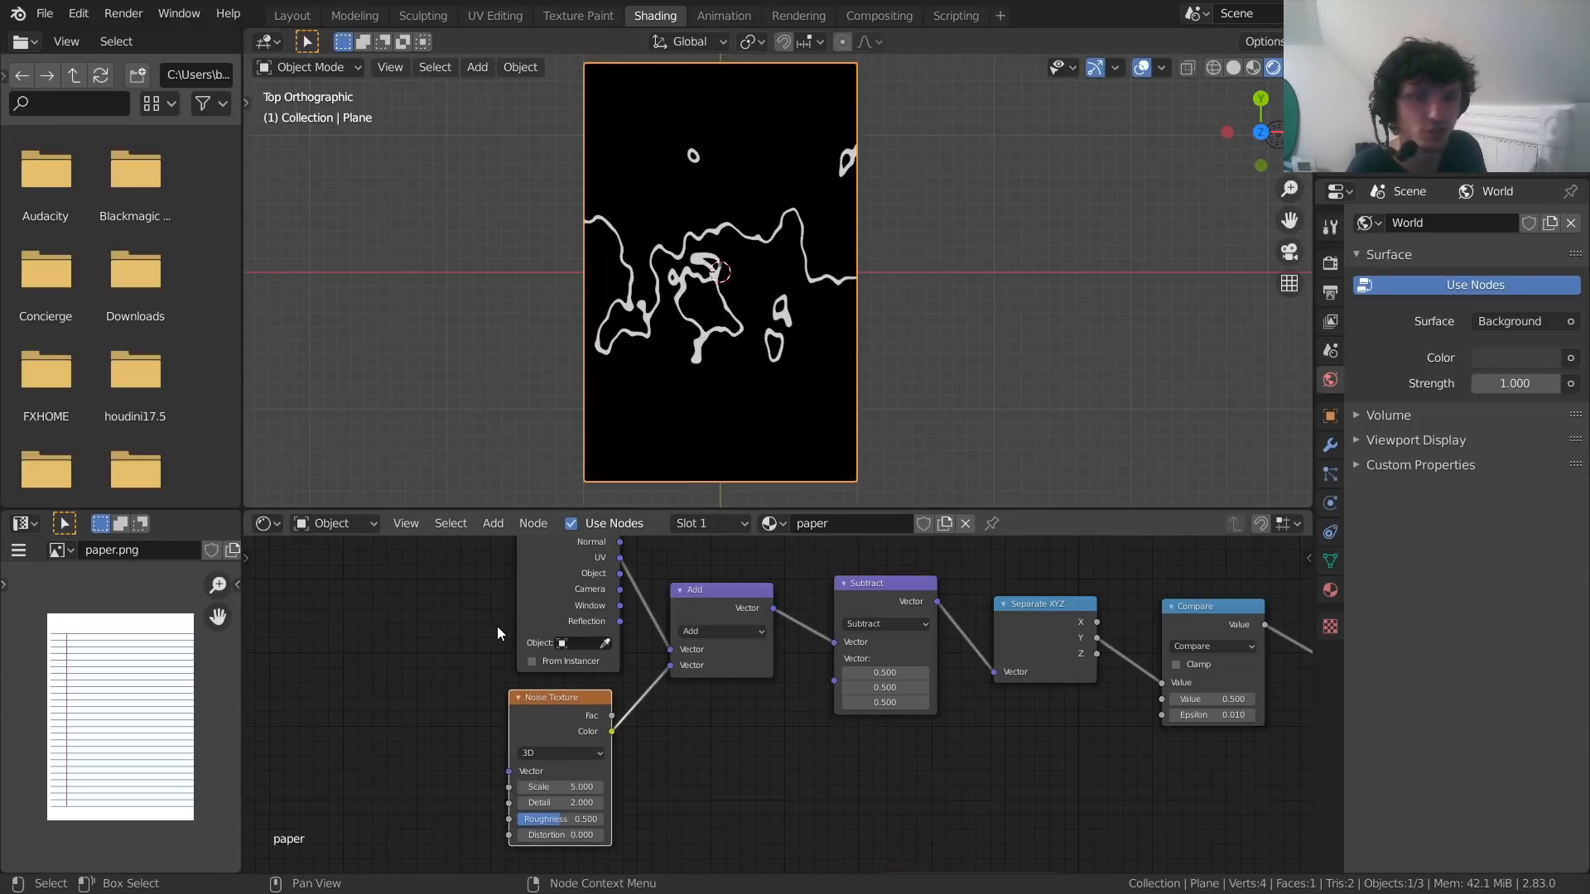
middle_drag(493, 634, 584, 677)
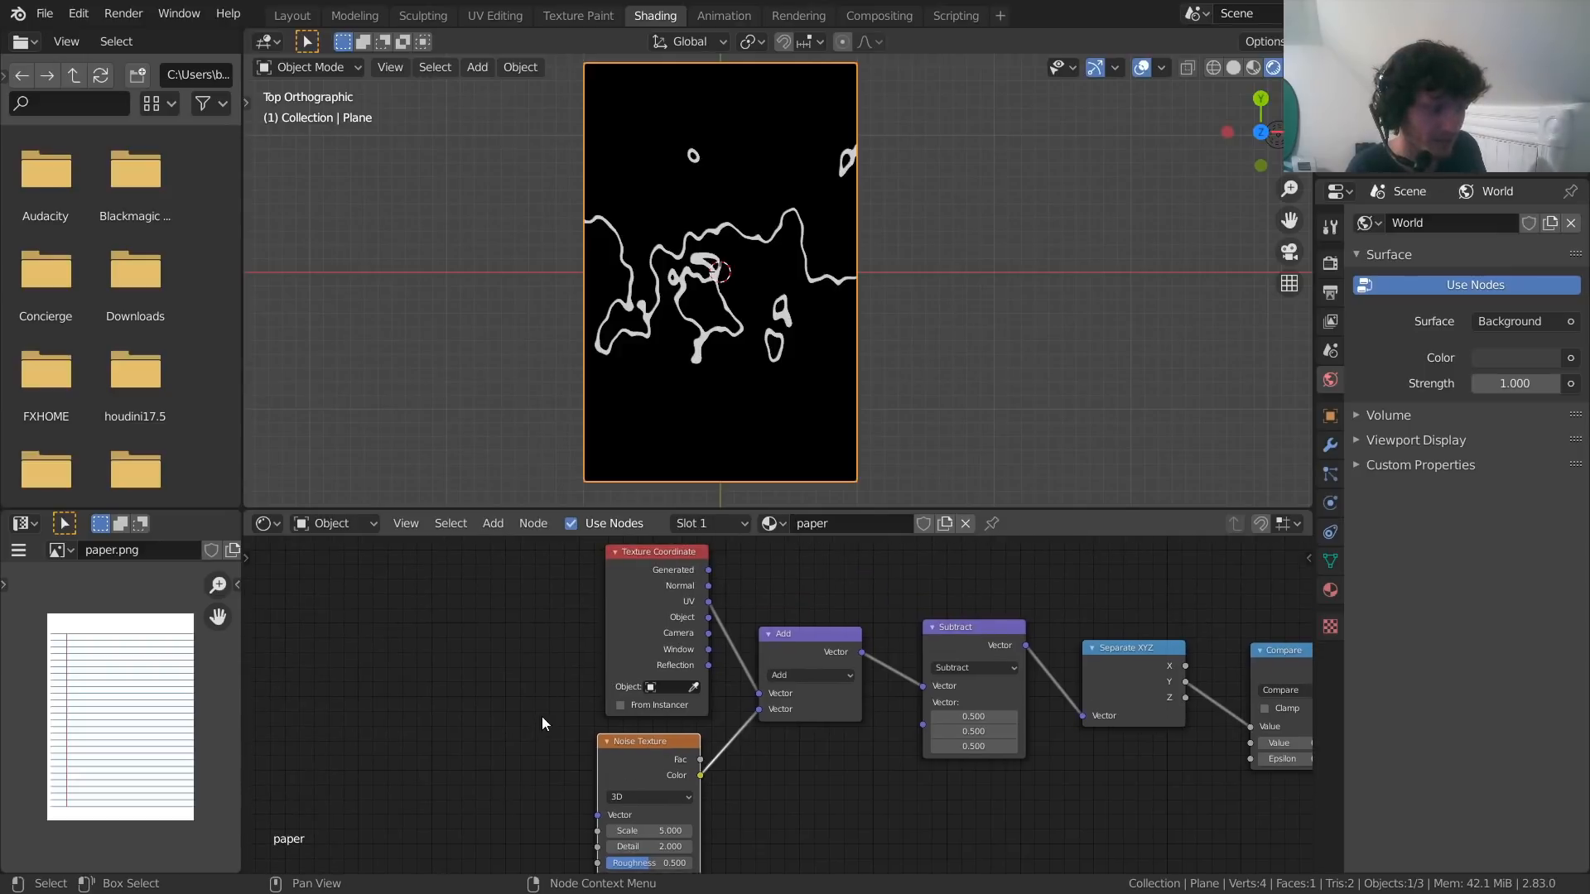
drag(542, 742, 649, 659)
key(g)
click(415, 658)
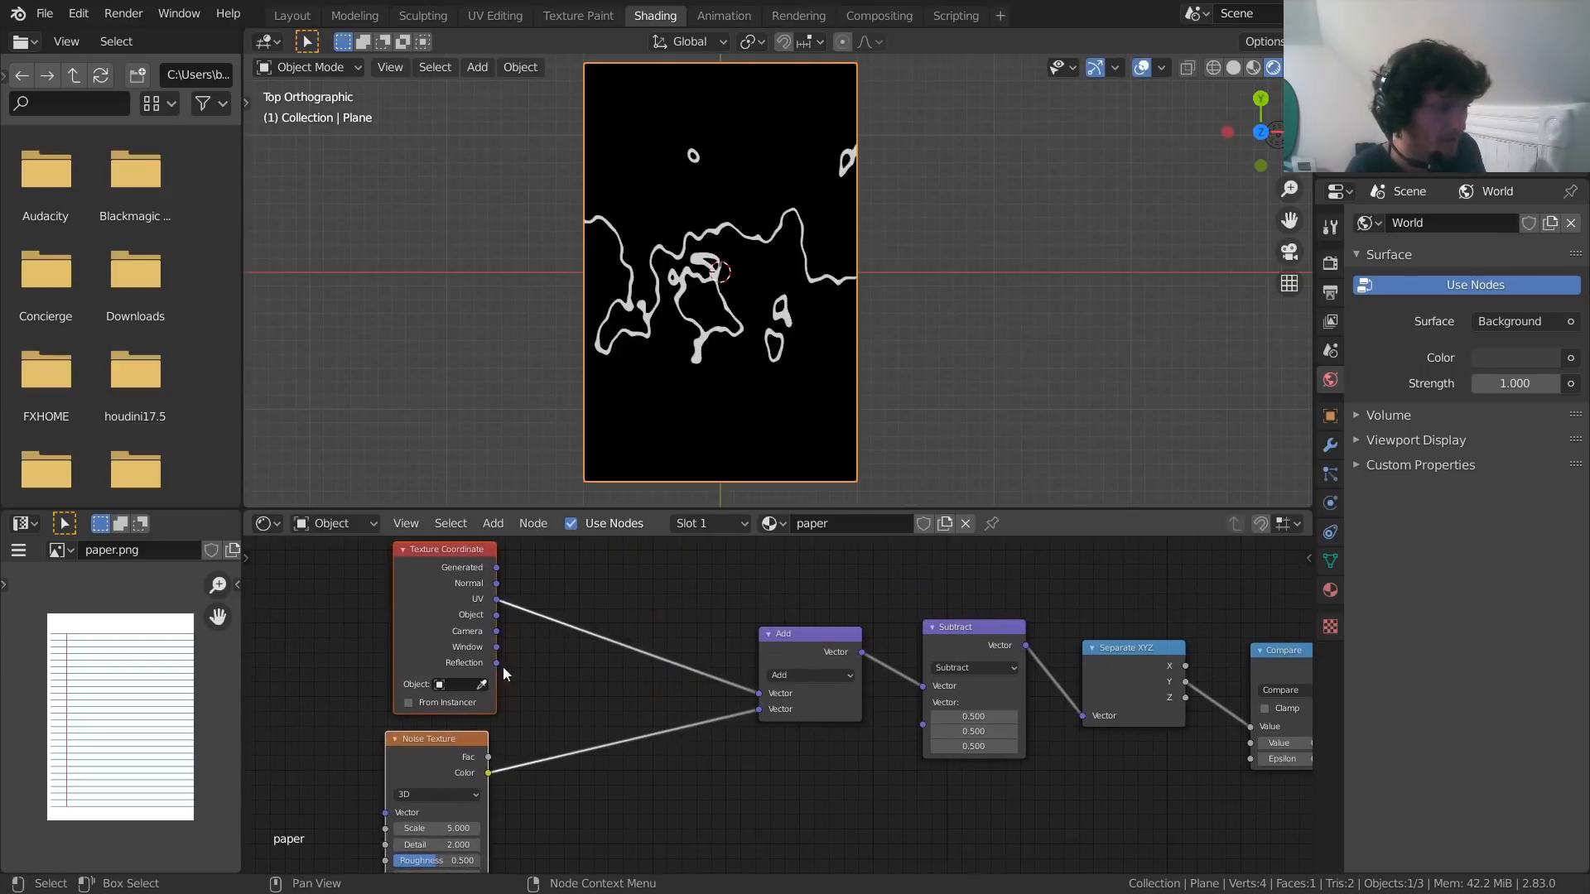
click(507, 665)
click(768, 633)
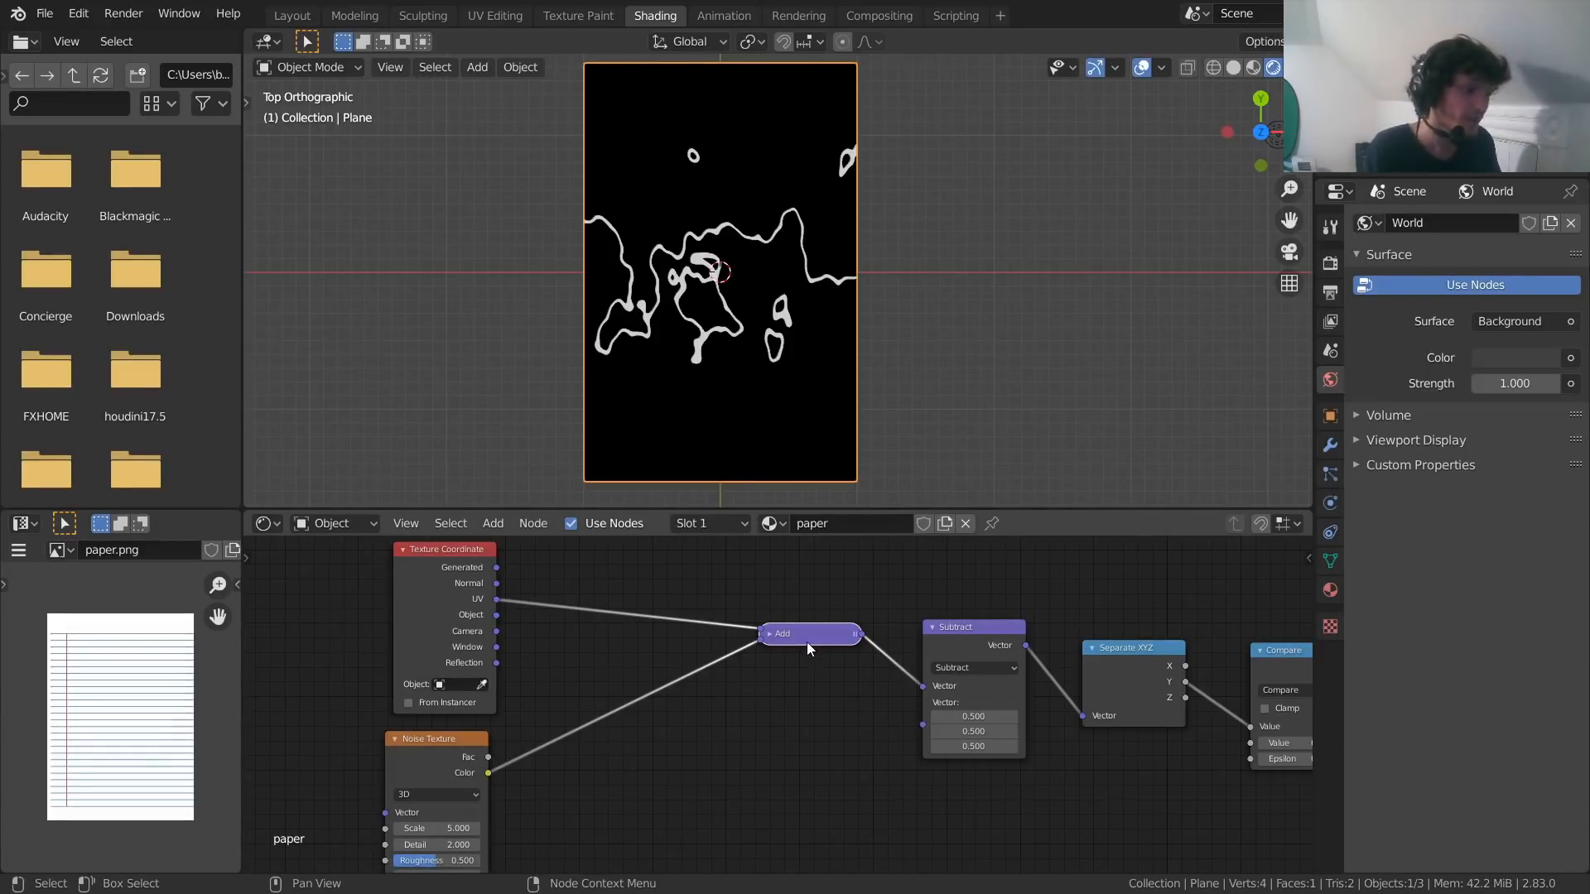
Duplicate the Add node onto the Noise Texture's Color link, expand the copy and switch its operation to Scale
key(shift+d)
click(638, 712)
click(607, 704)
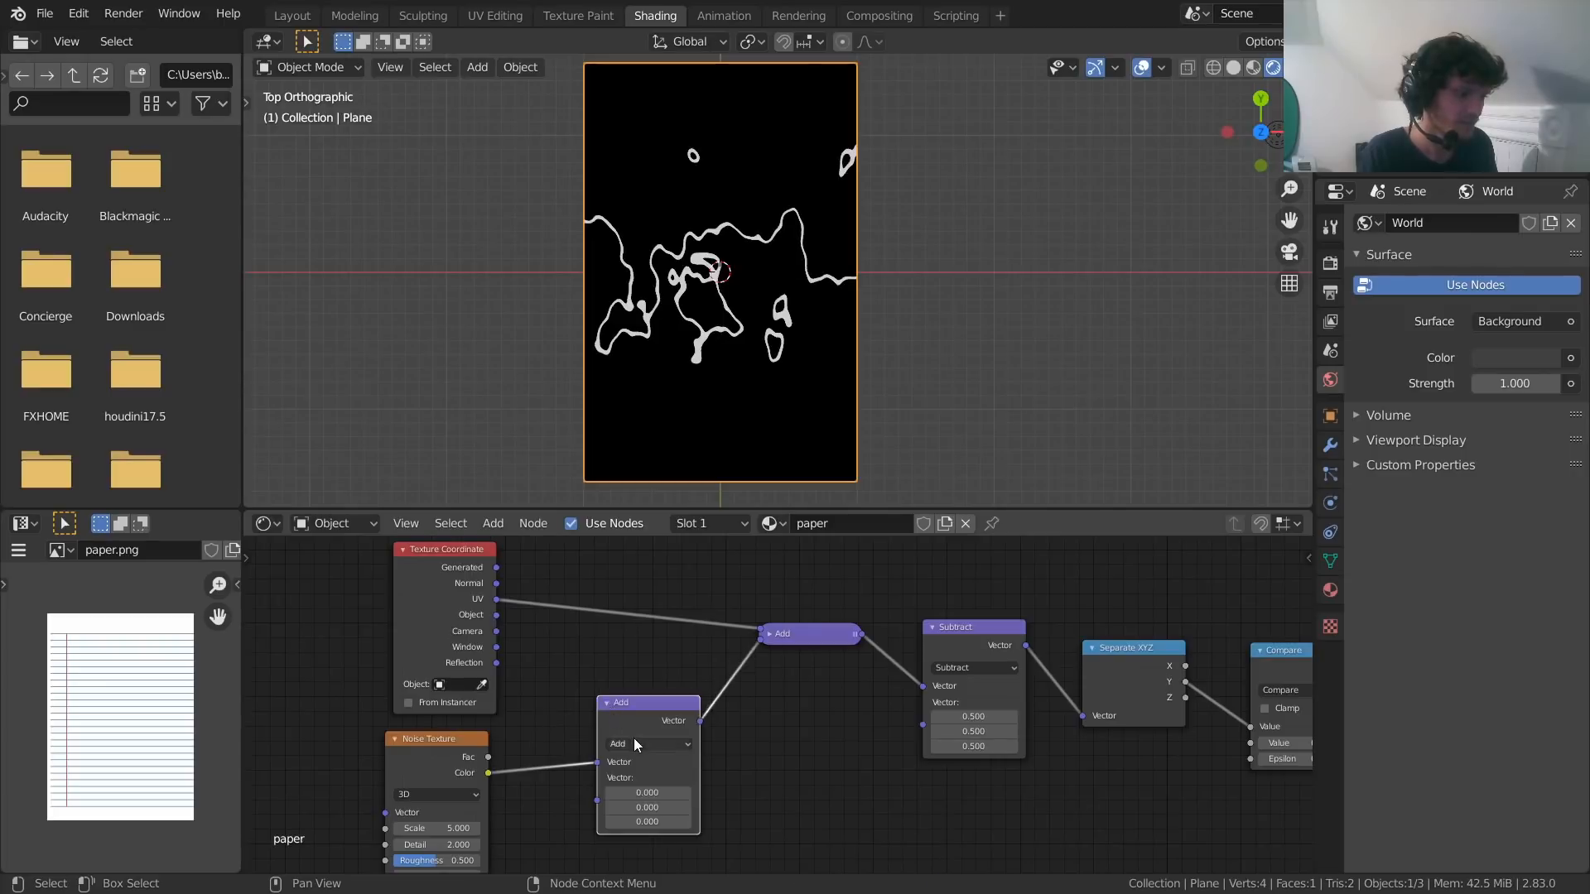
click(634, 743)
click(629, 552)
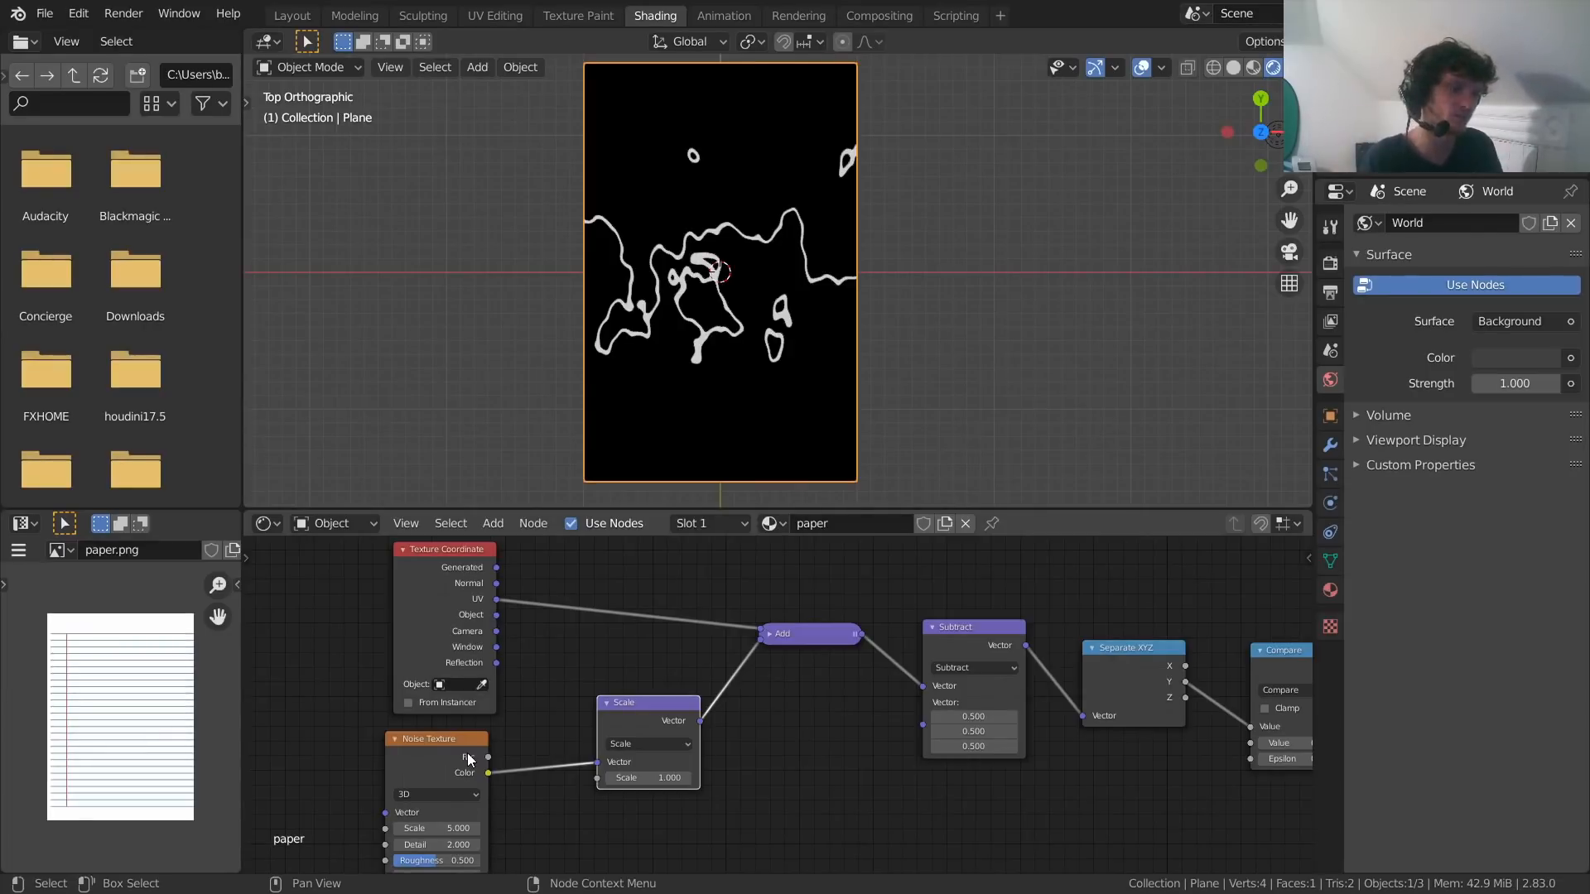
Try a factor of 0 on the Scale node and 0 for the Subtract vector, and undo both changes
click(654, 778)
text(0)
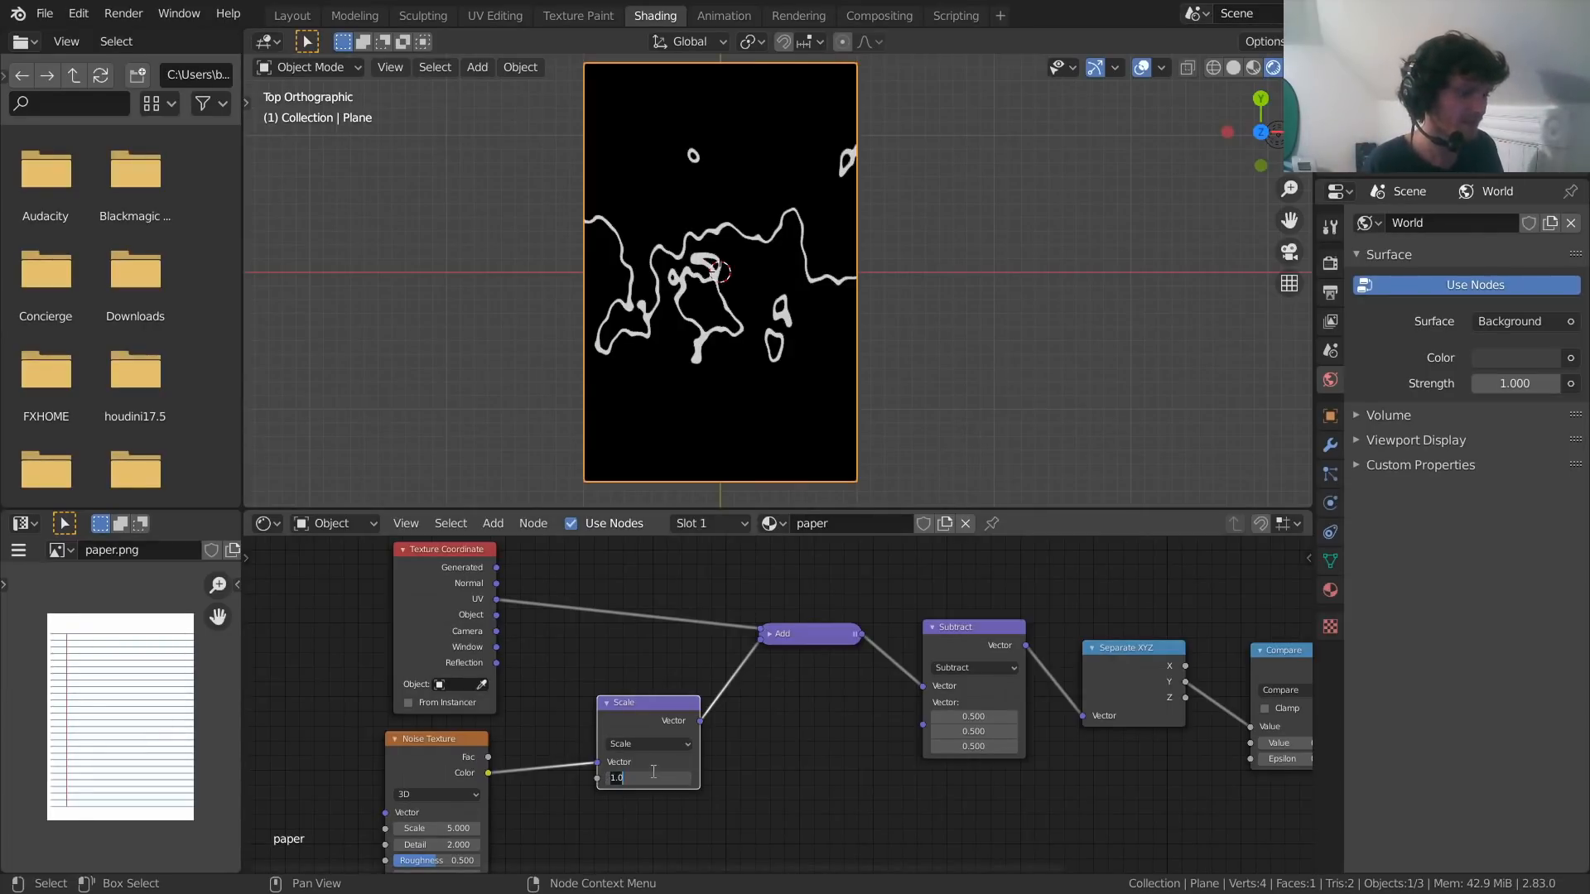
key(Return)
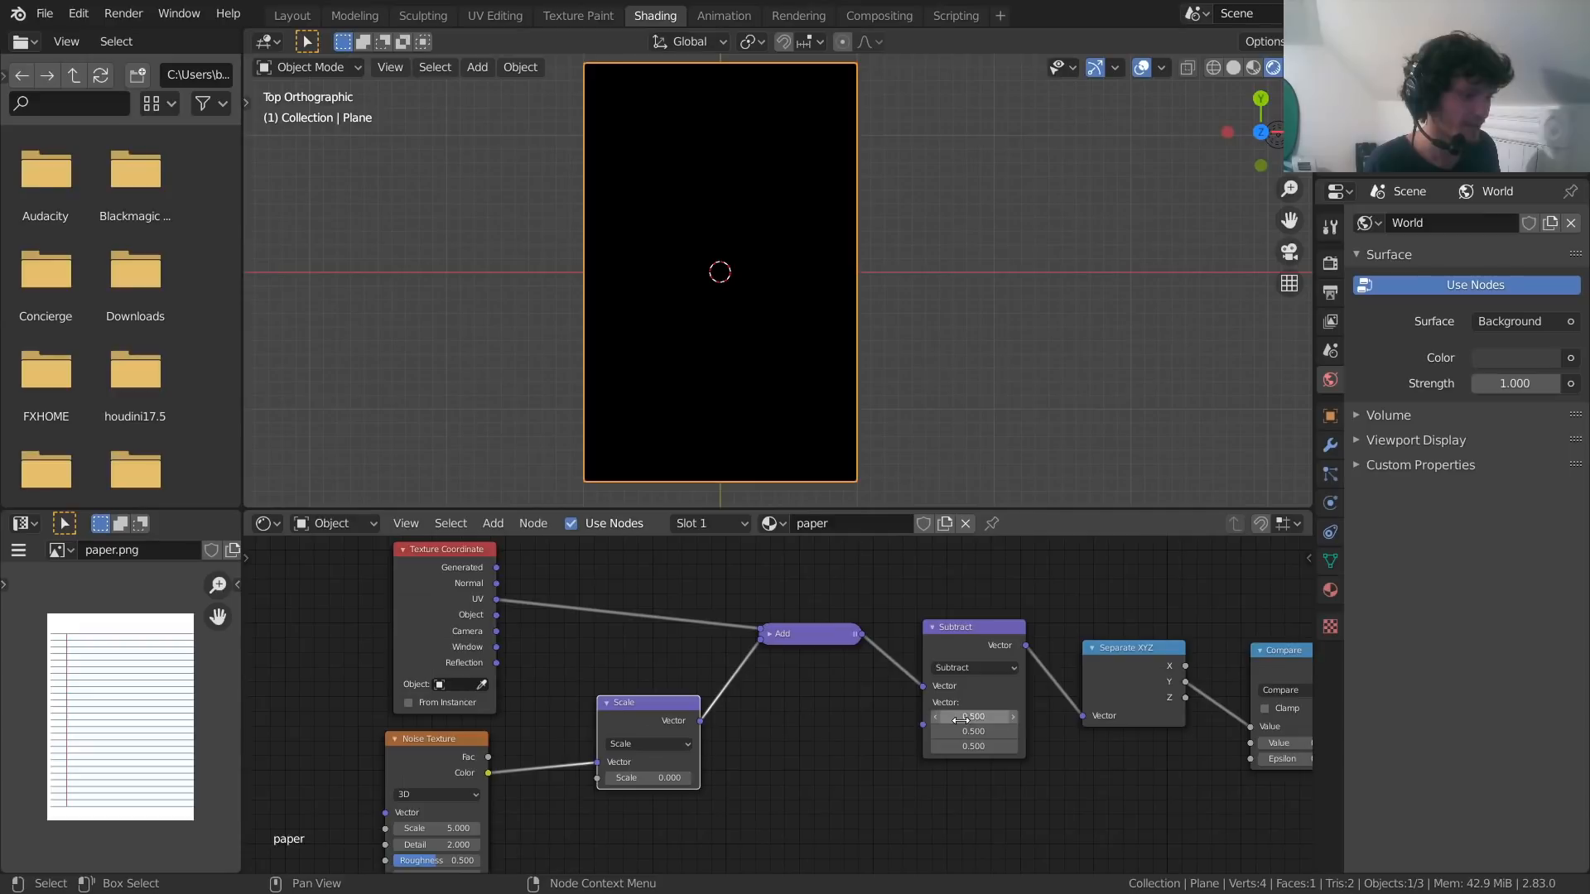
drag(968, 718, 969, 746)
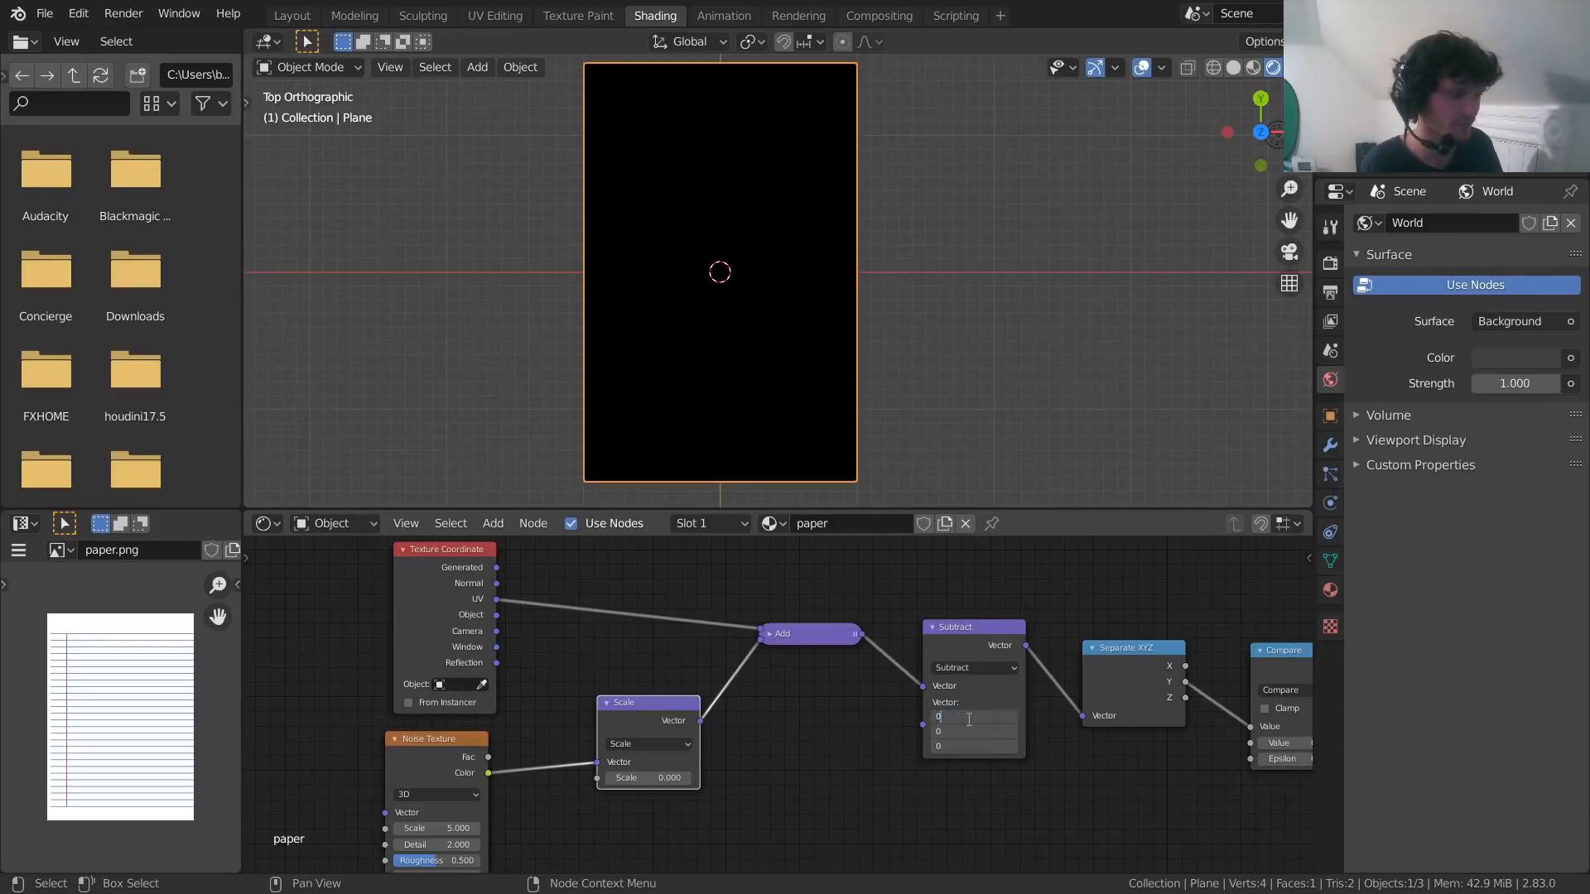
text(0)
key(Return)
key(ctrl+z)
key(ctrl+z)
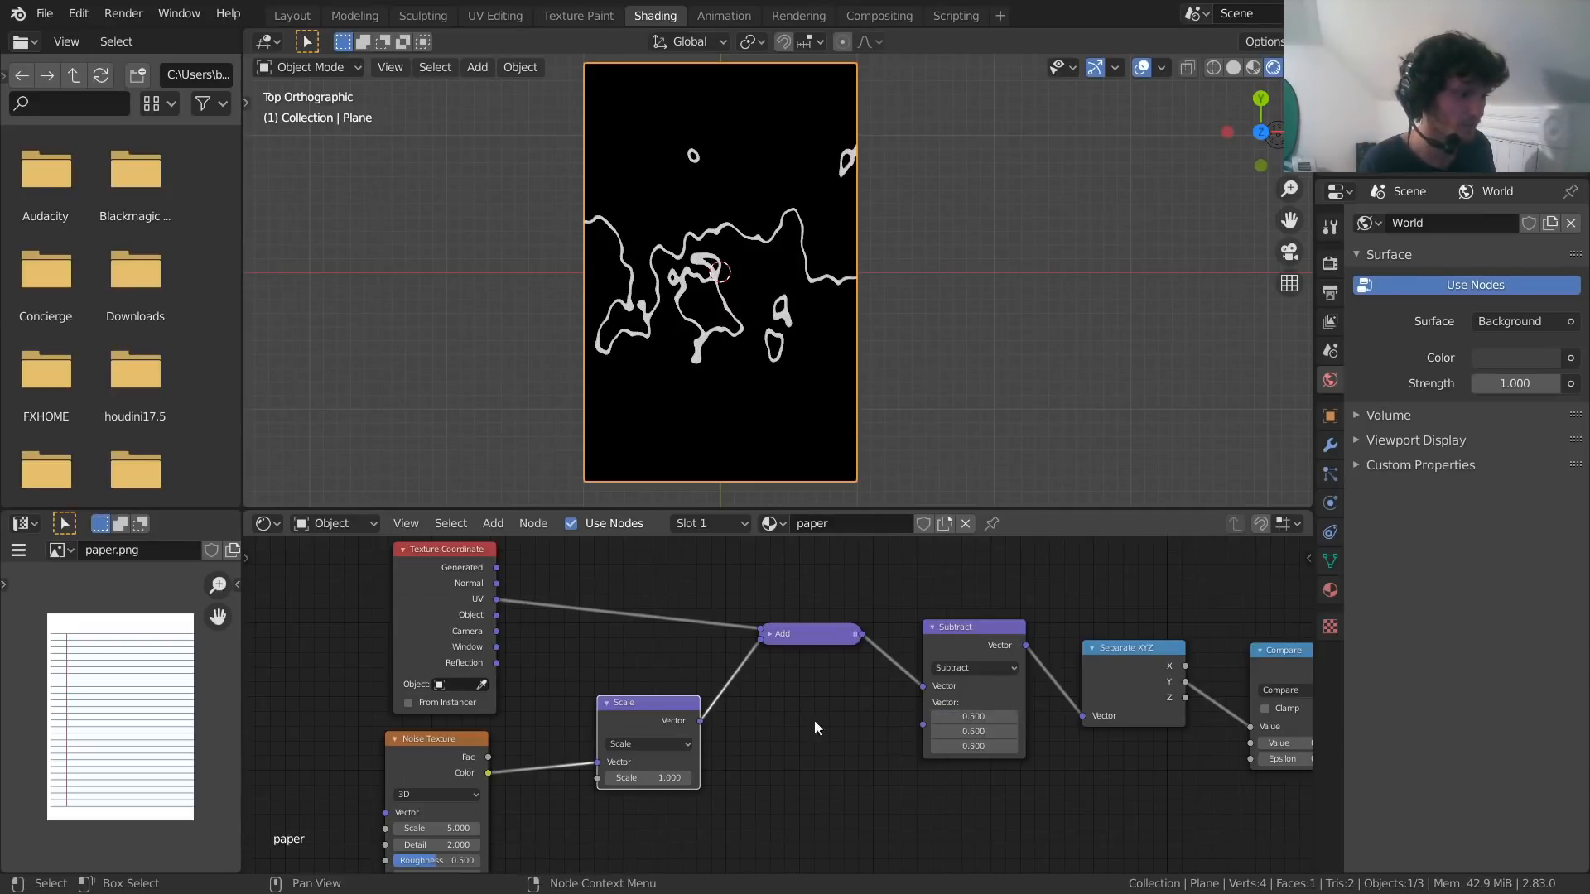
drag(658, 708, 630, 698)
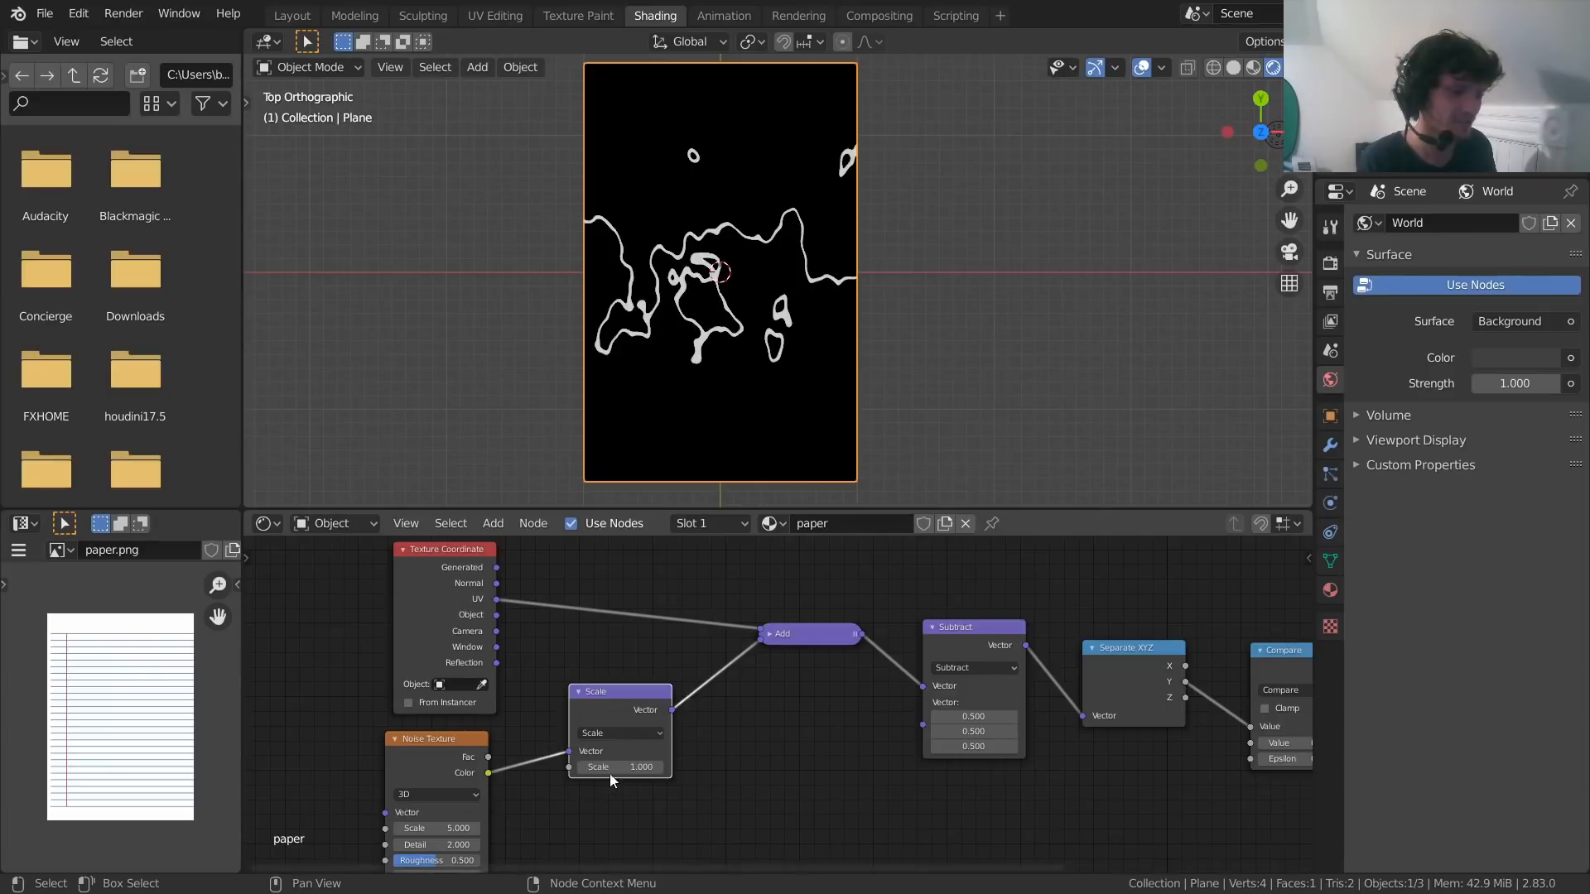
click(952, 629)
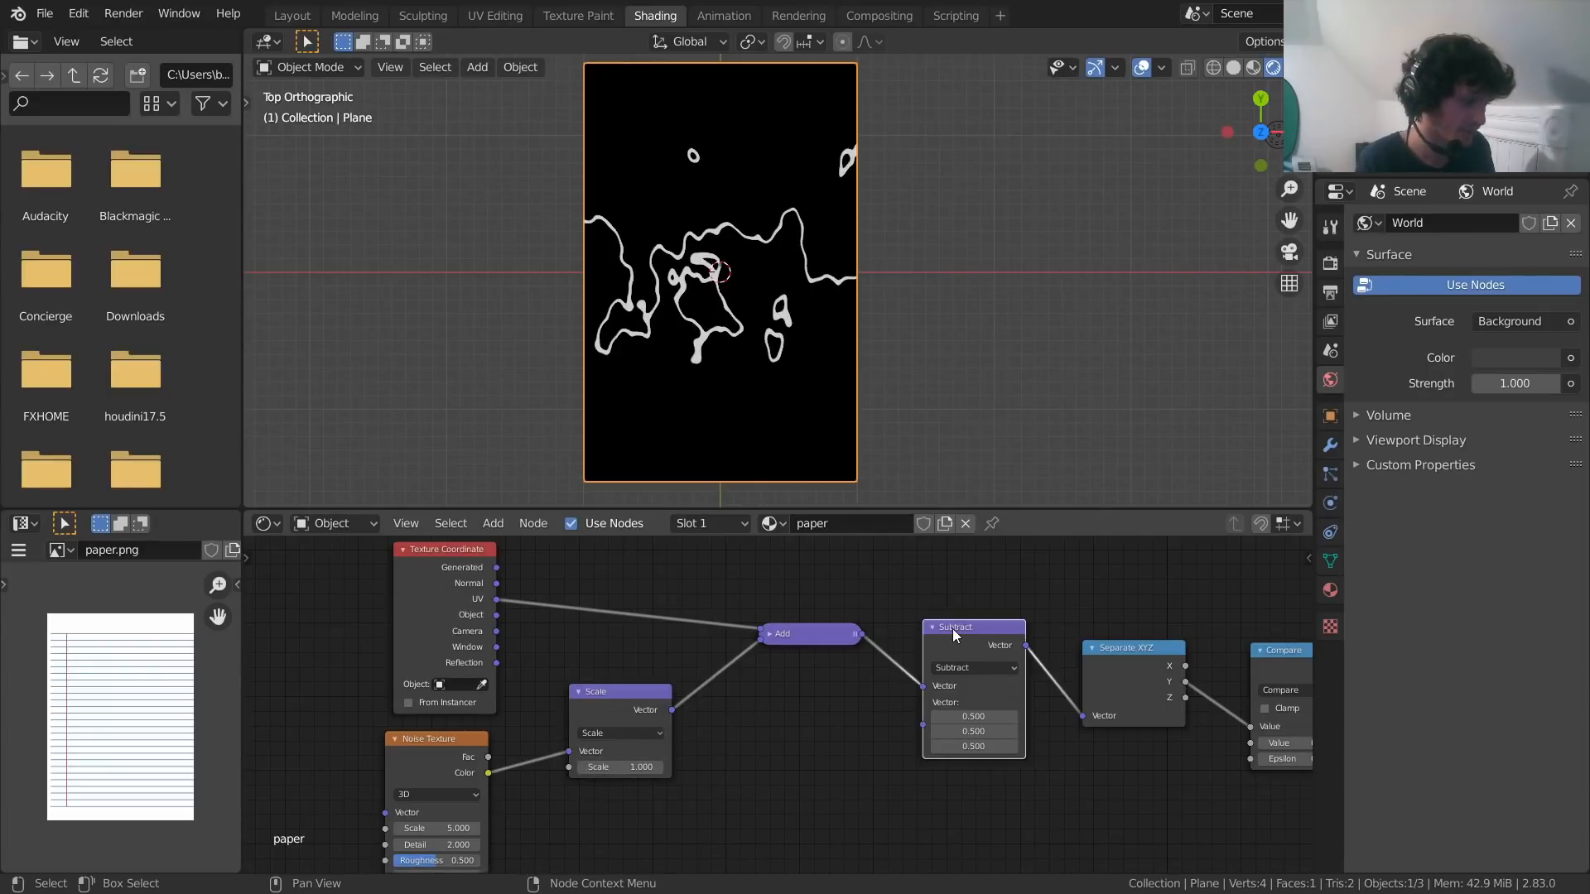
key(shift+d)
click(774, 700)
key(x)
Duplicate the Scale node, connect the copy to Subtract's second Vector input and set its three vector components to 0.5
click(624, 699)
key(shift+d)
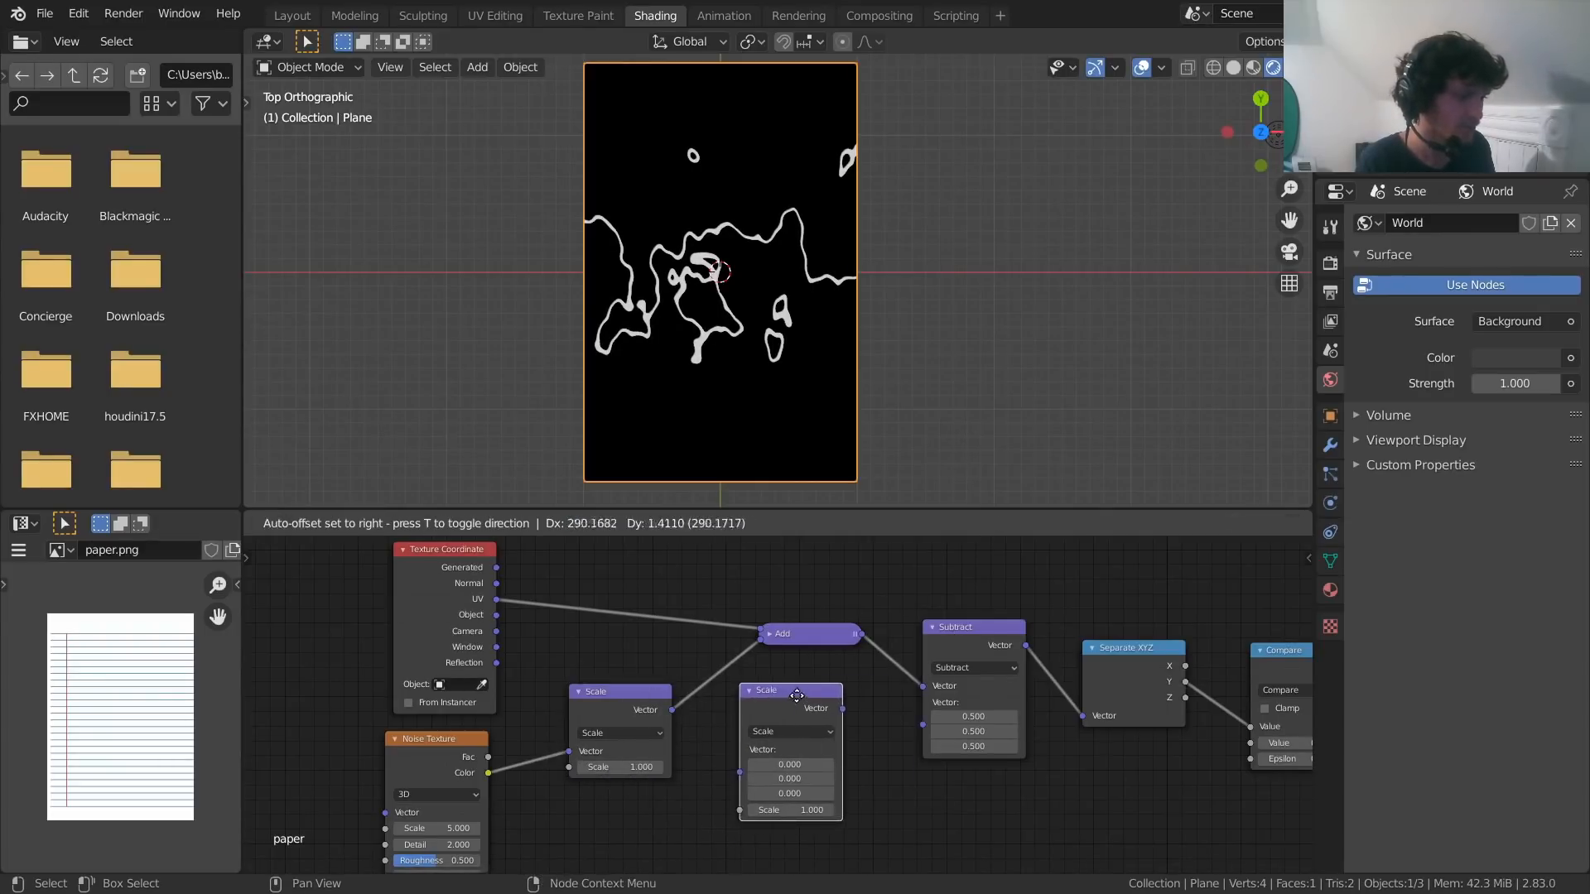
click(811, 698)
scroll(841, 695, up, 2)
drag(825, 659, 936, 689)
drag(760, 749, 760, 795)
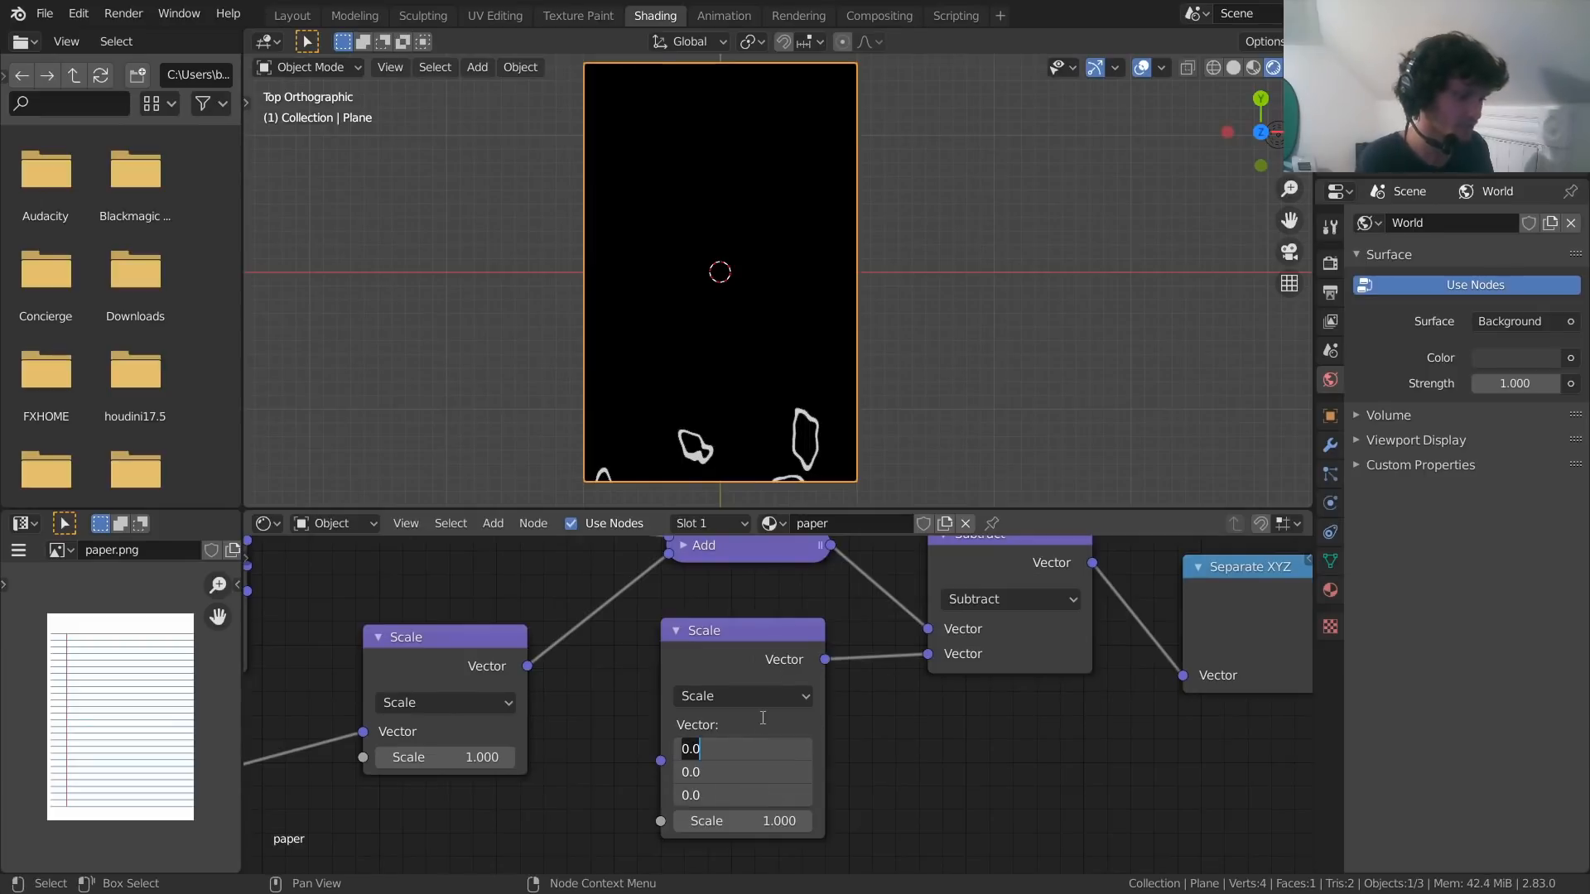
text(.5)
key(Return)
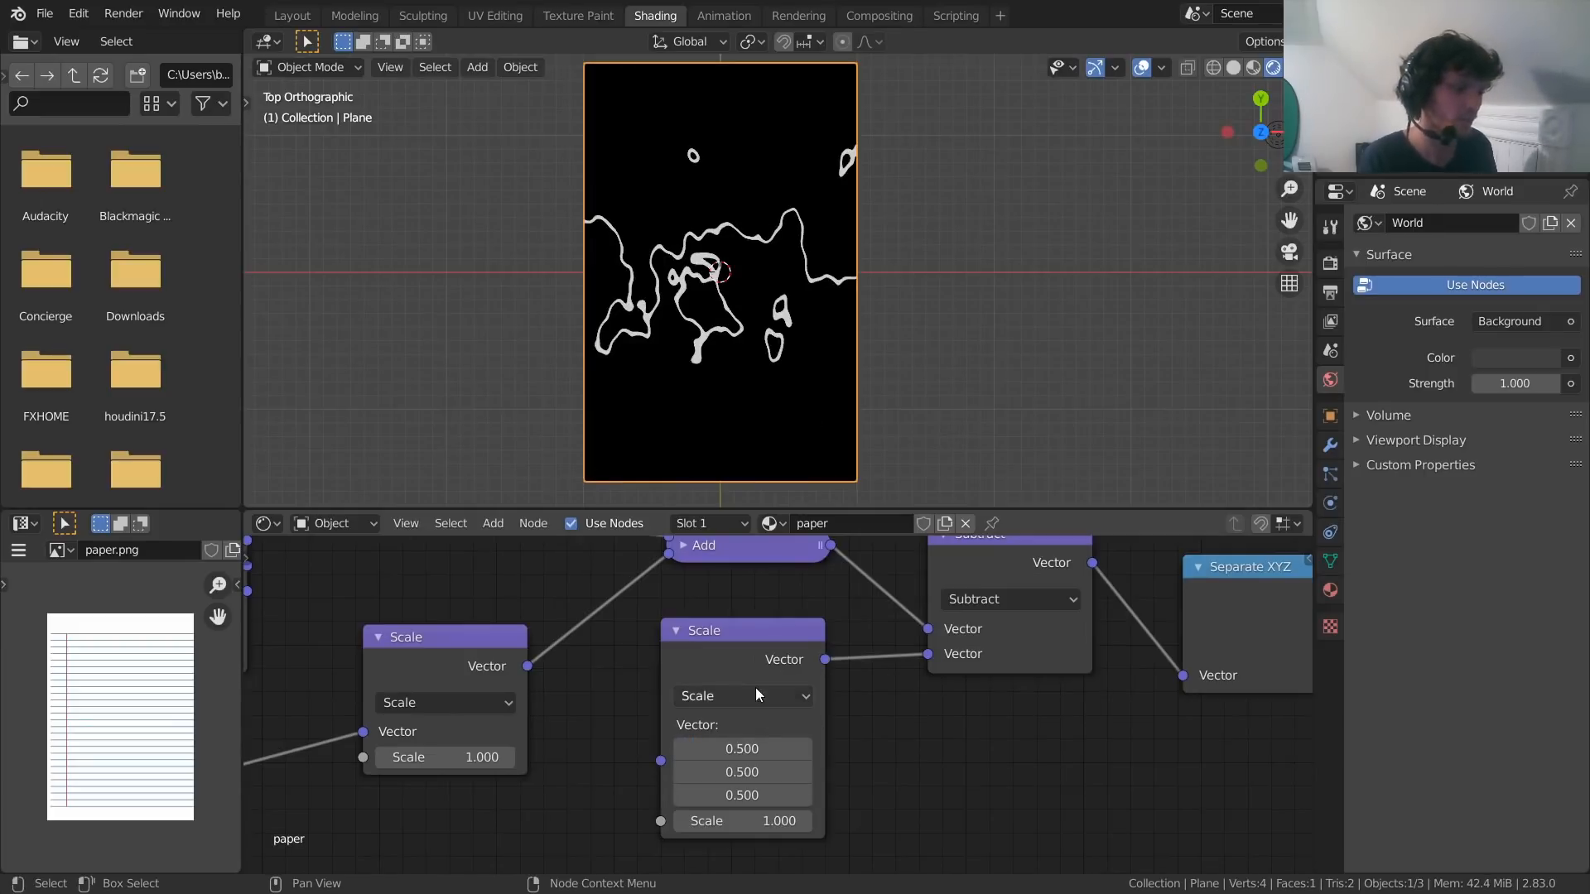
Add a Value node below the Scale nodes, connect it to both Scale factors and nudge the second Scale node aside
middle_drag(529, 758, 714, 669)
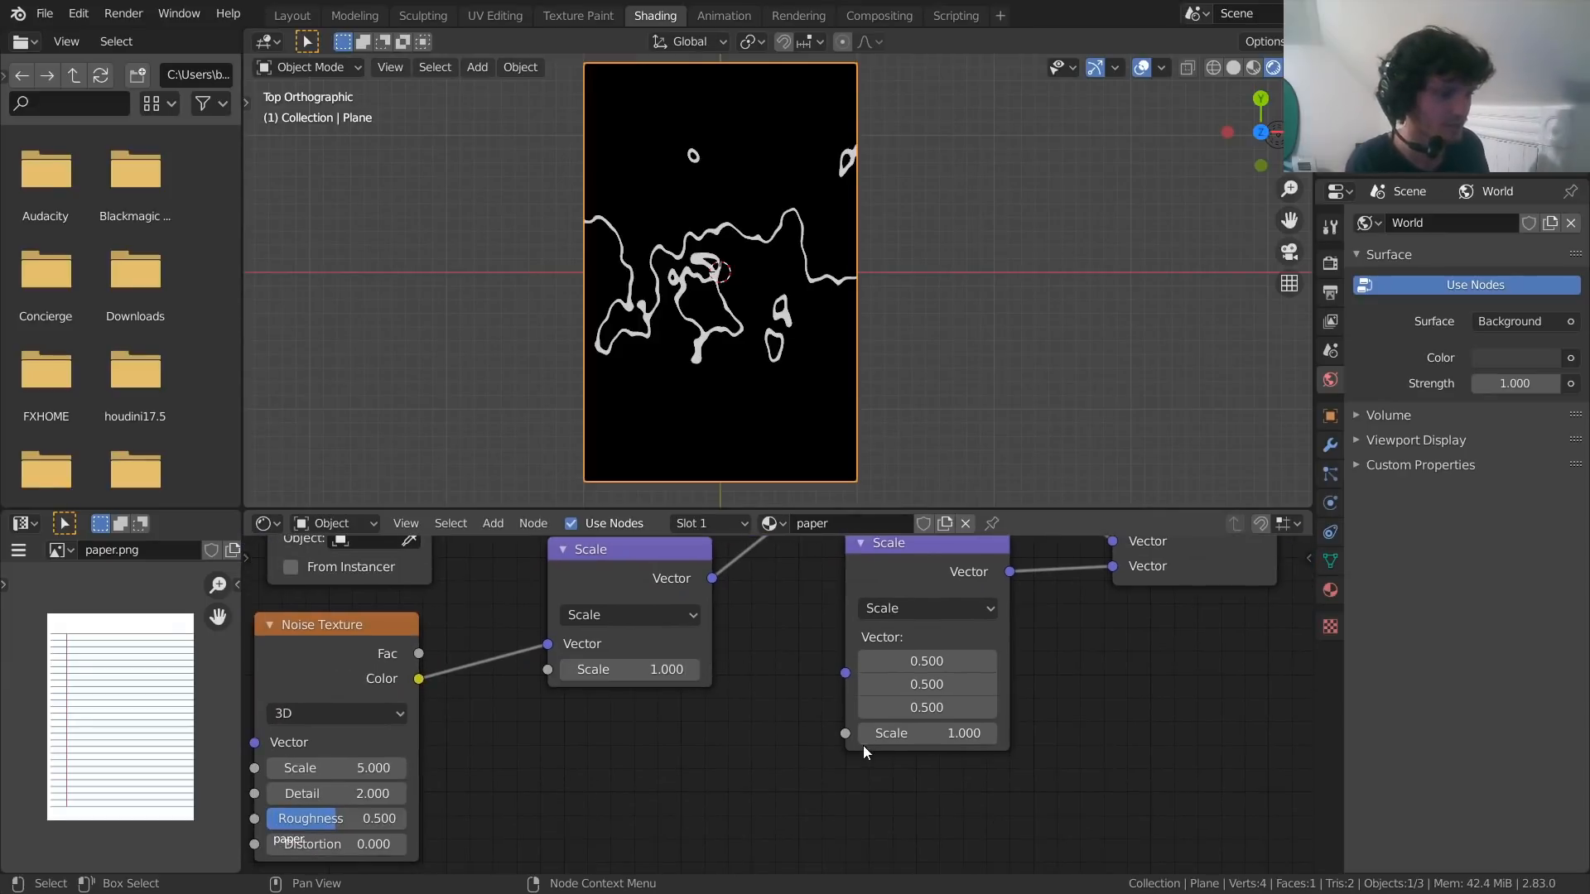
key(shift+a)
click(793, 637)
text(val)
click(823, 674)
click(614, 788)
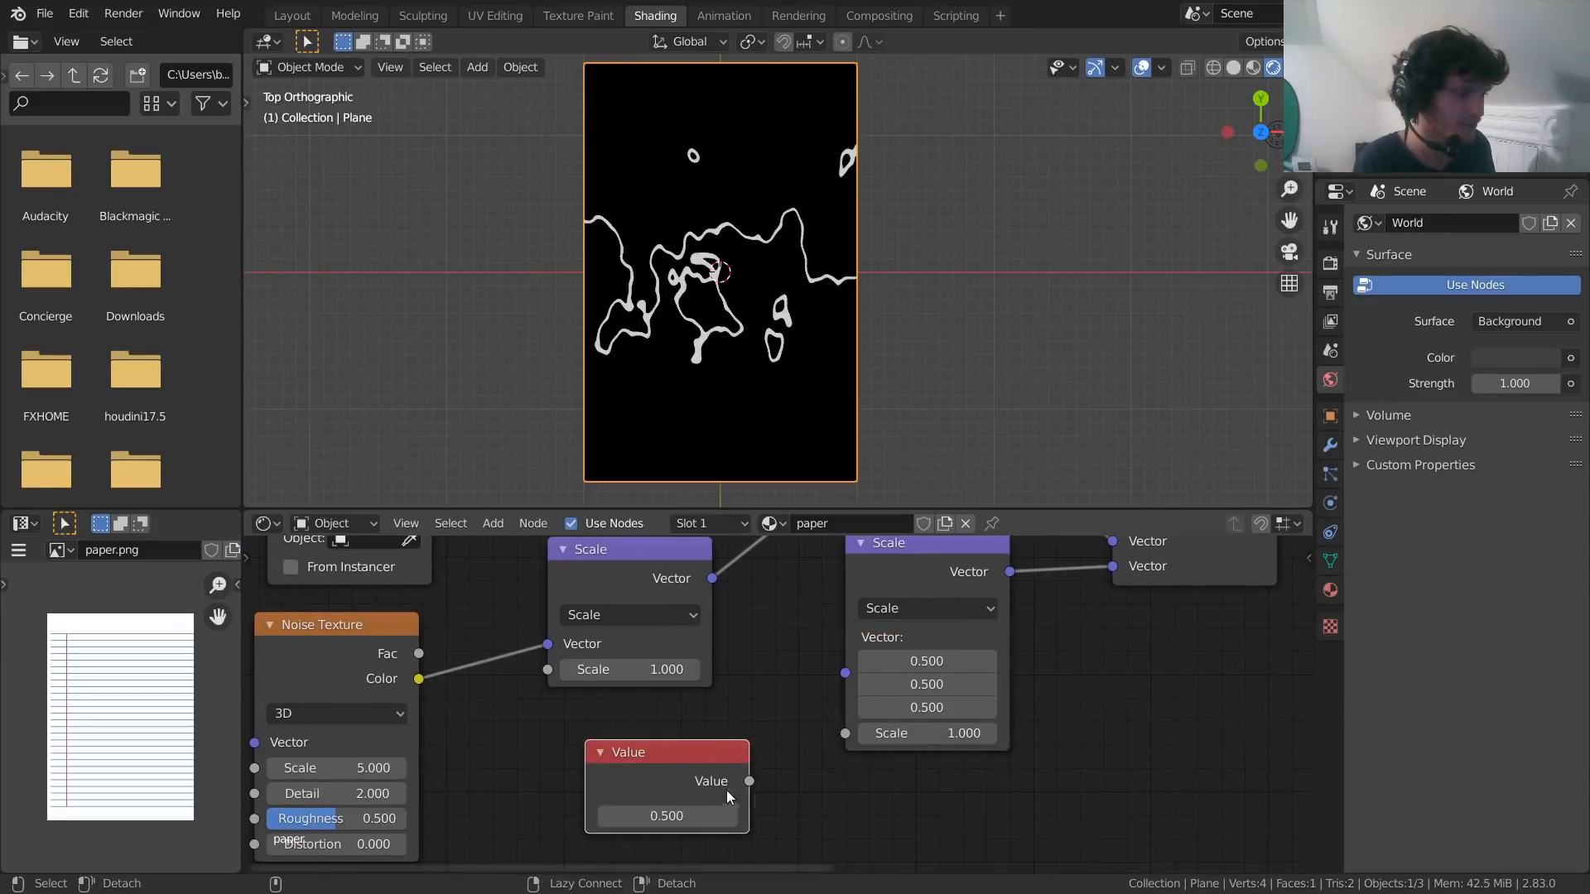
drag(748, 781, 845, 734)
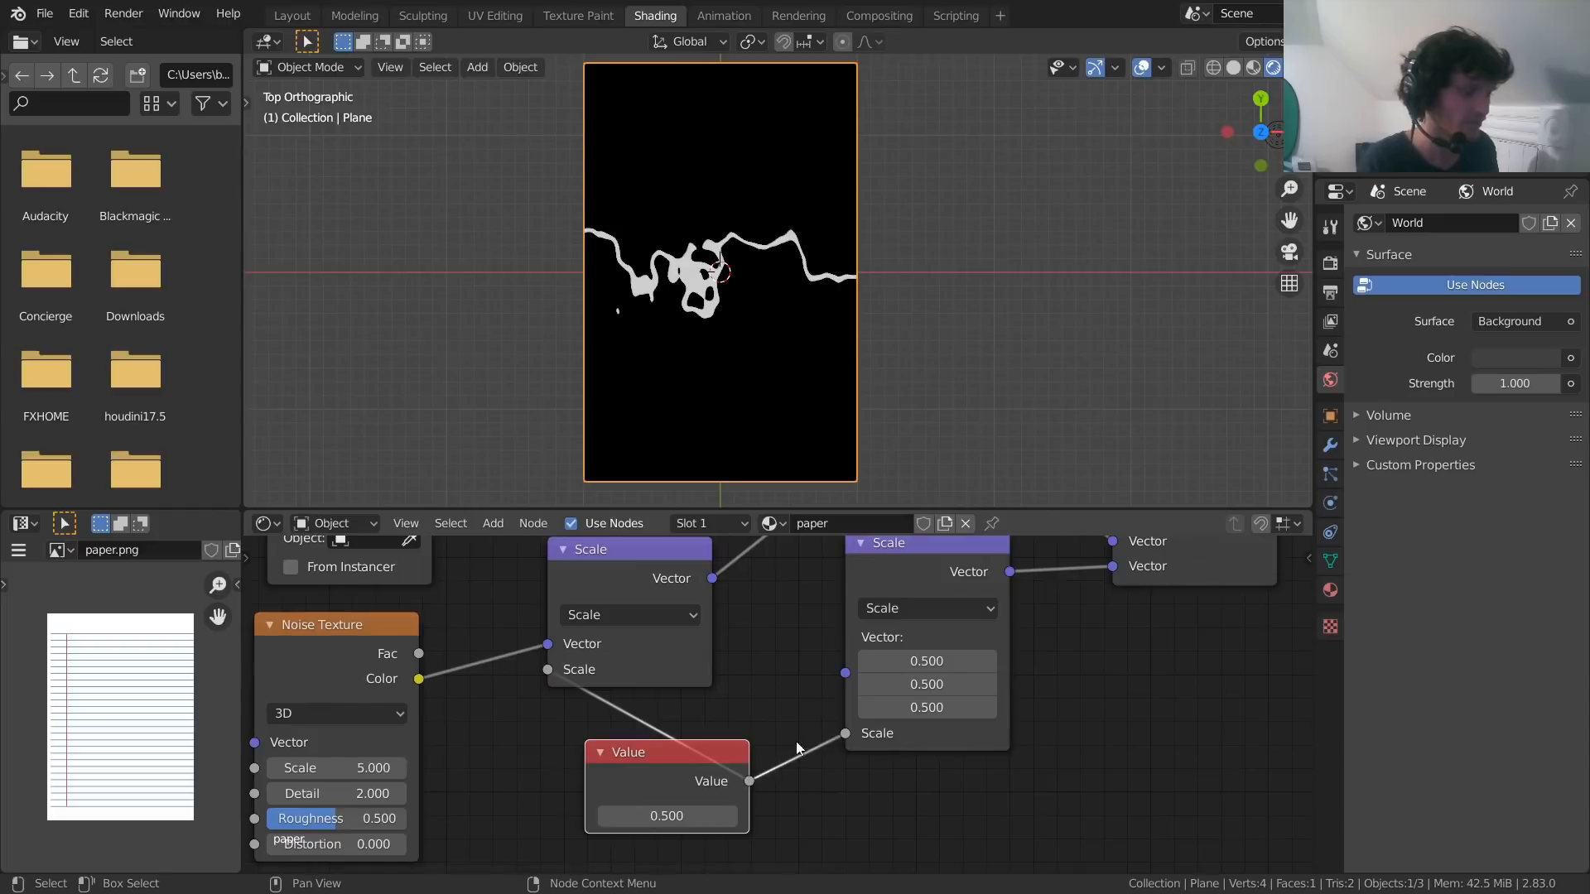
scroll(776, 695, down, 3)
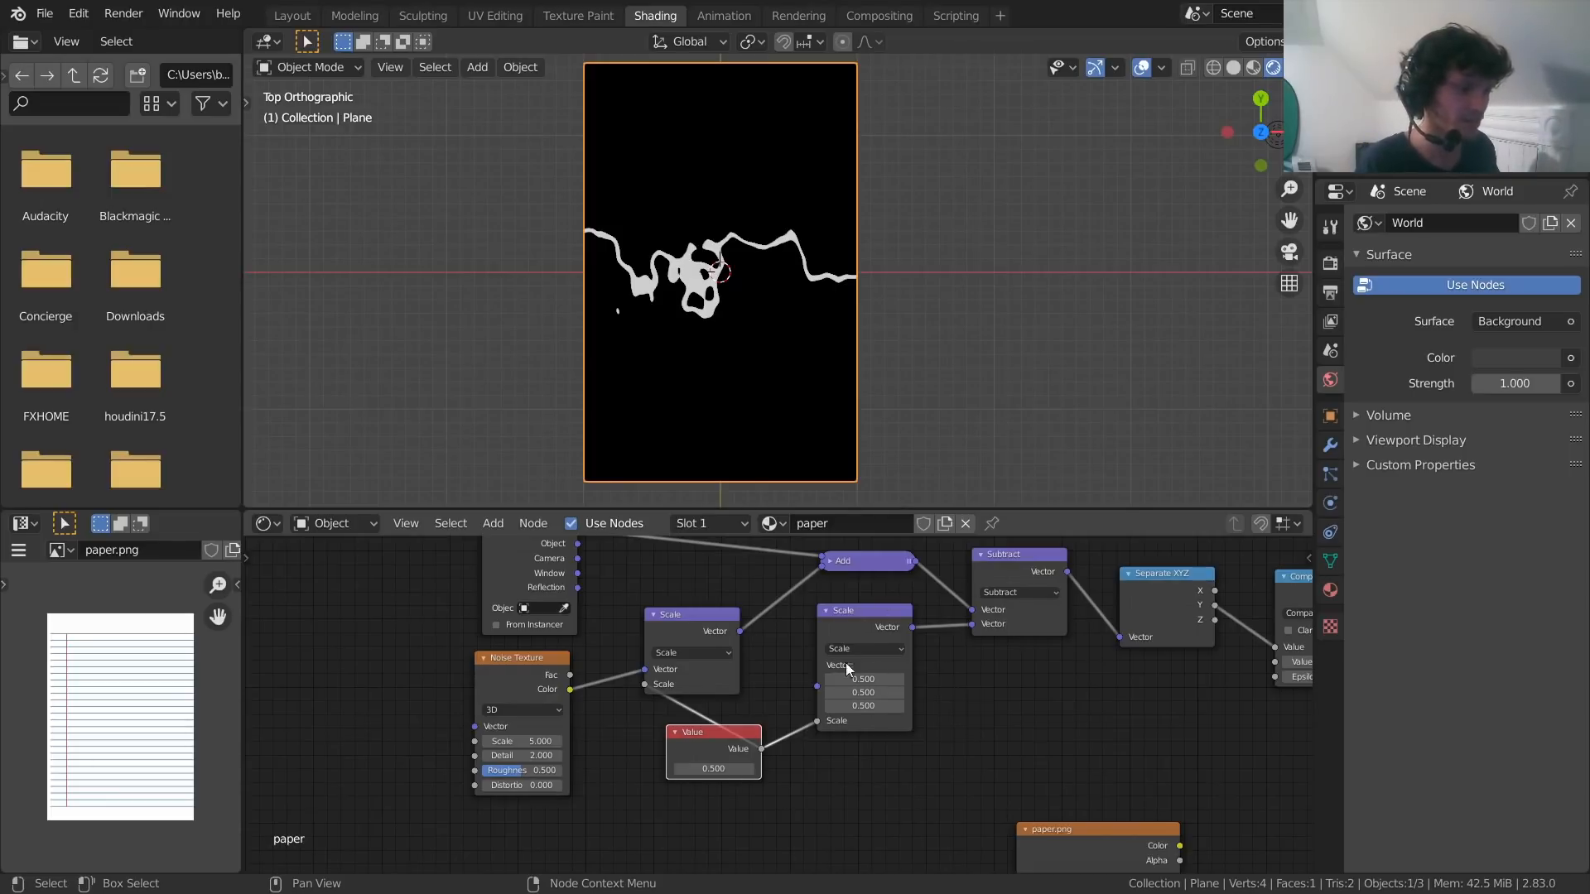
drag(846, 663, 851, 681)
Reset the Value node to 0 and lower it to -0.220
scroll(779, 703, up, 2)
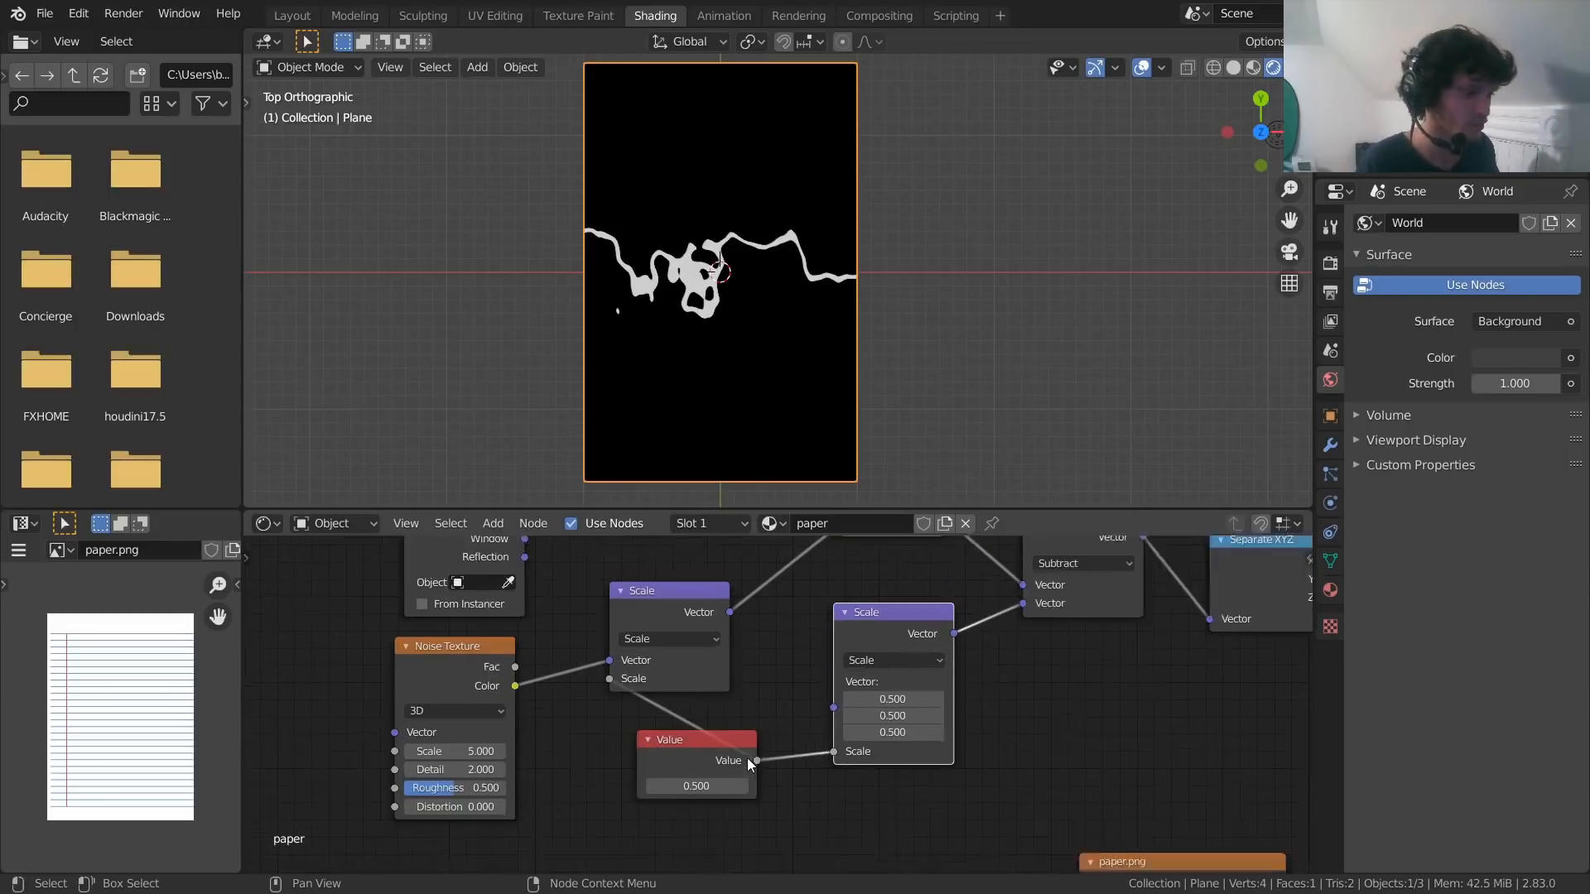
click(700, 791)
text(0)
key(Return)
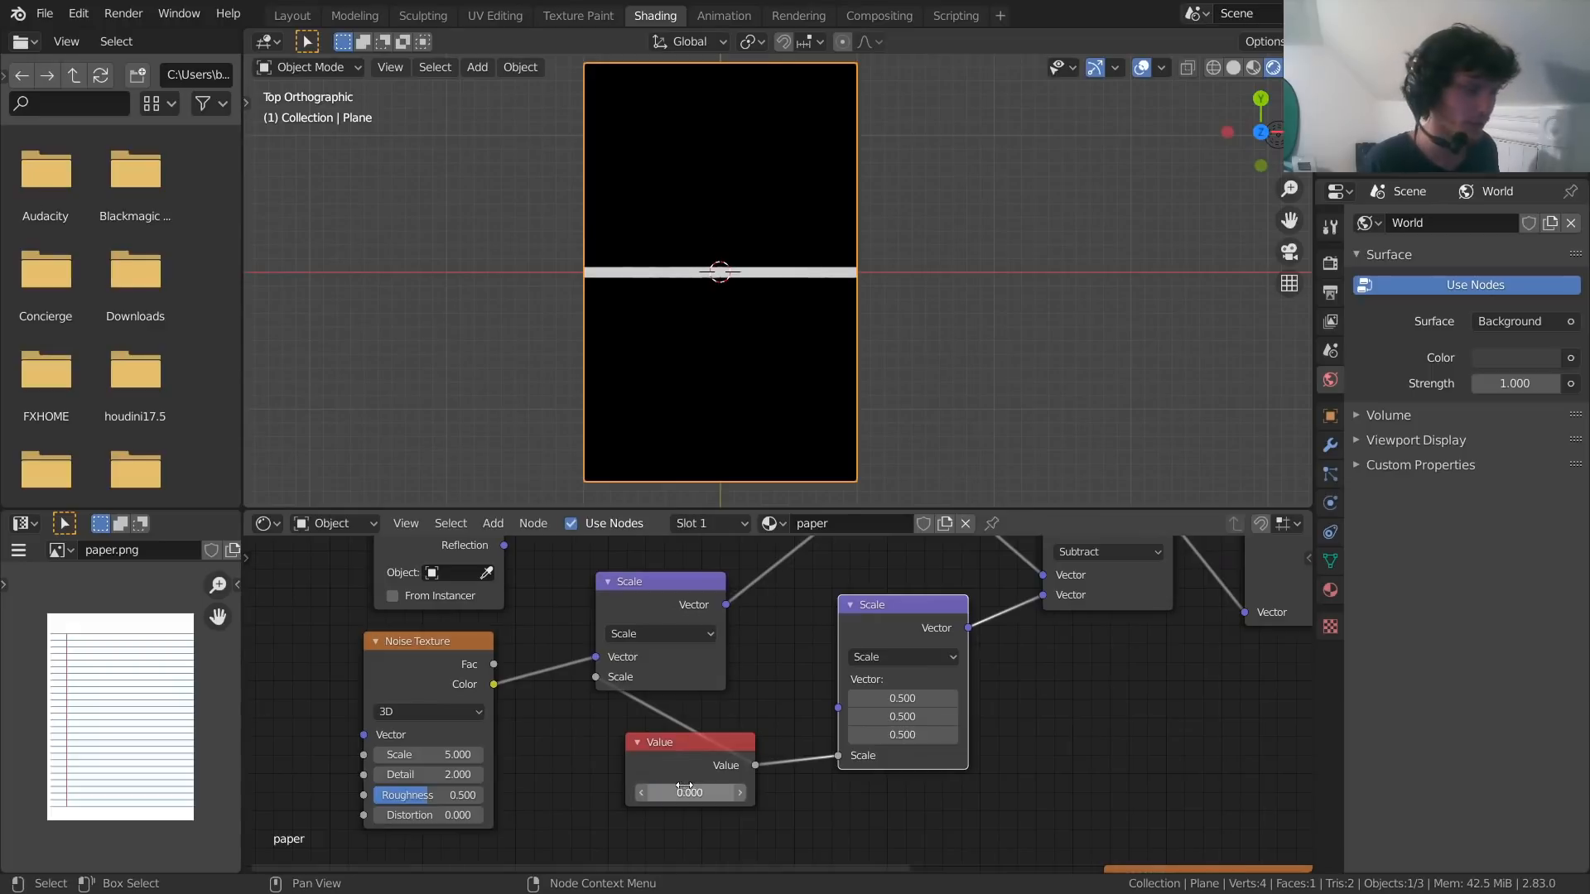
mouse_move(676, 790)
mouse_down()
mouse_move(741, 790)
mouse_move(626, 790)
mouse_up()
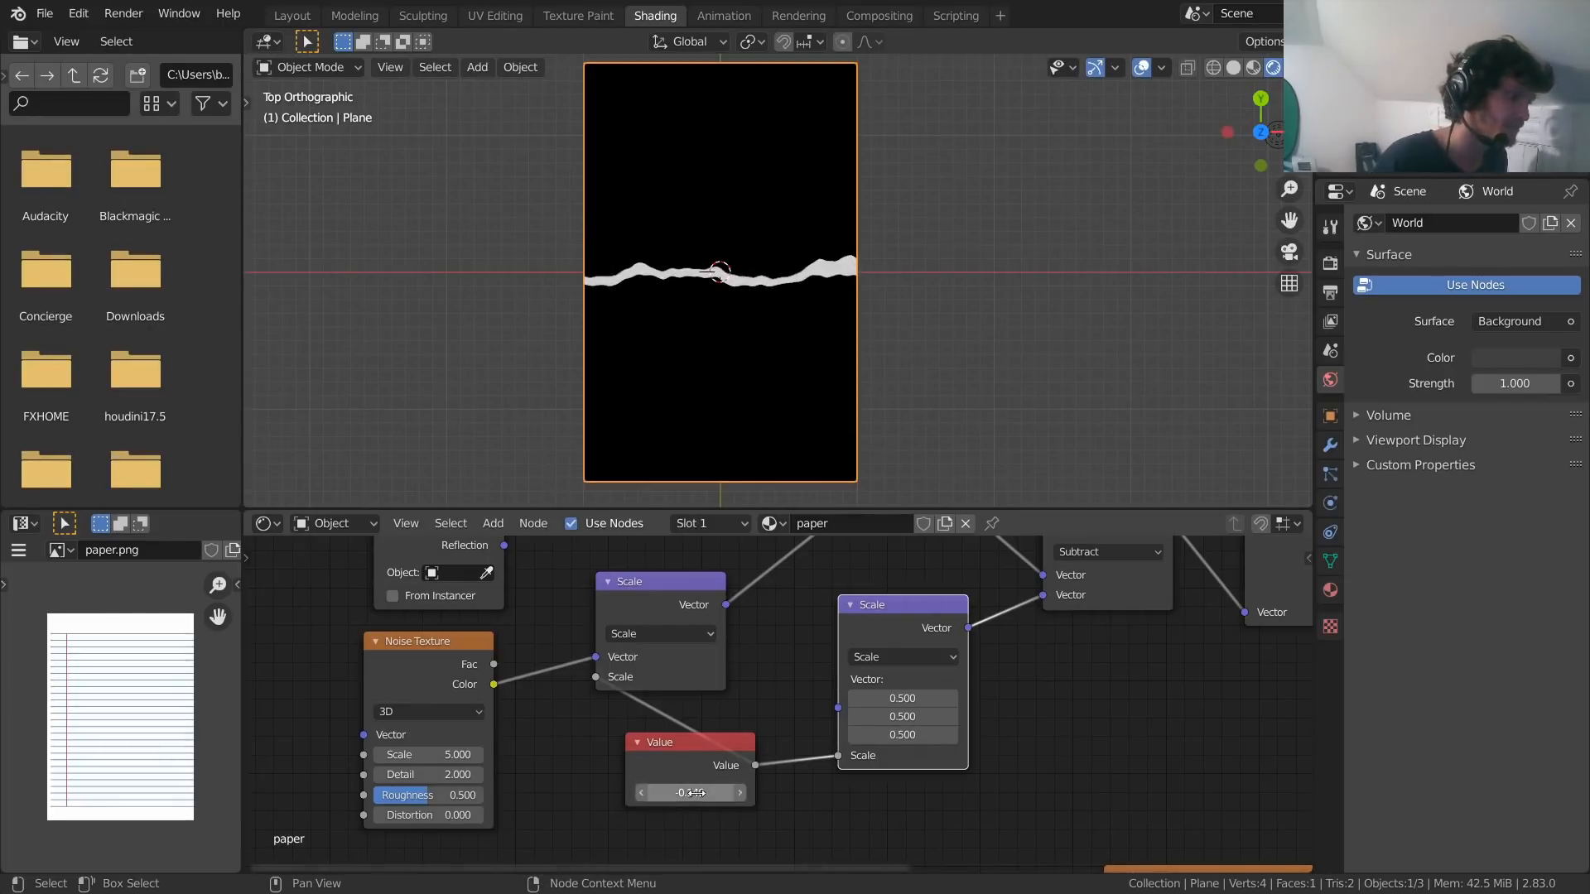
drag(689, 792, 683, 792)
Move all nodes feeding Separate XYZ away from it, leaving a wide gap after the Subtract node
middle_drag(1201, 627, 753, 694)
scroll(753, 694, down, 6)
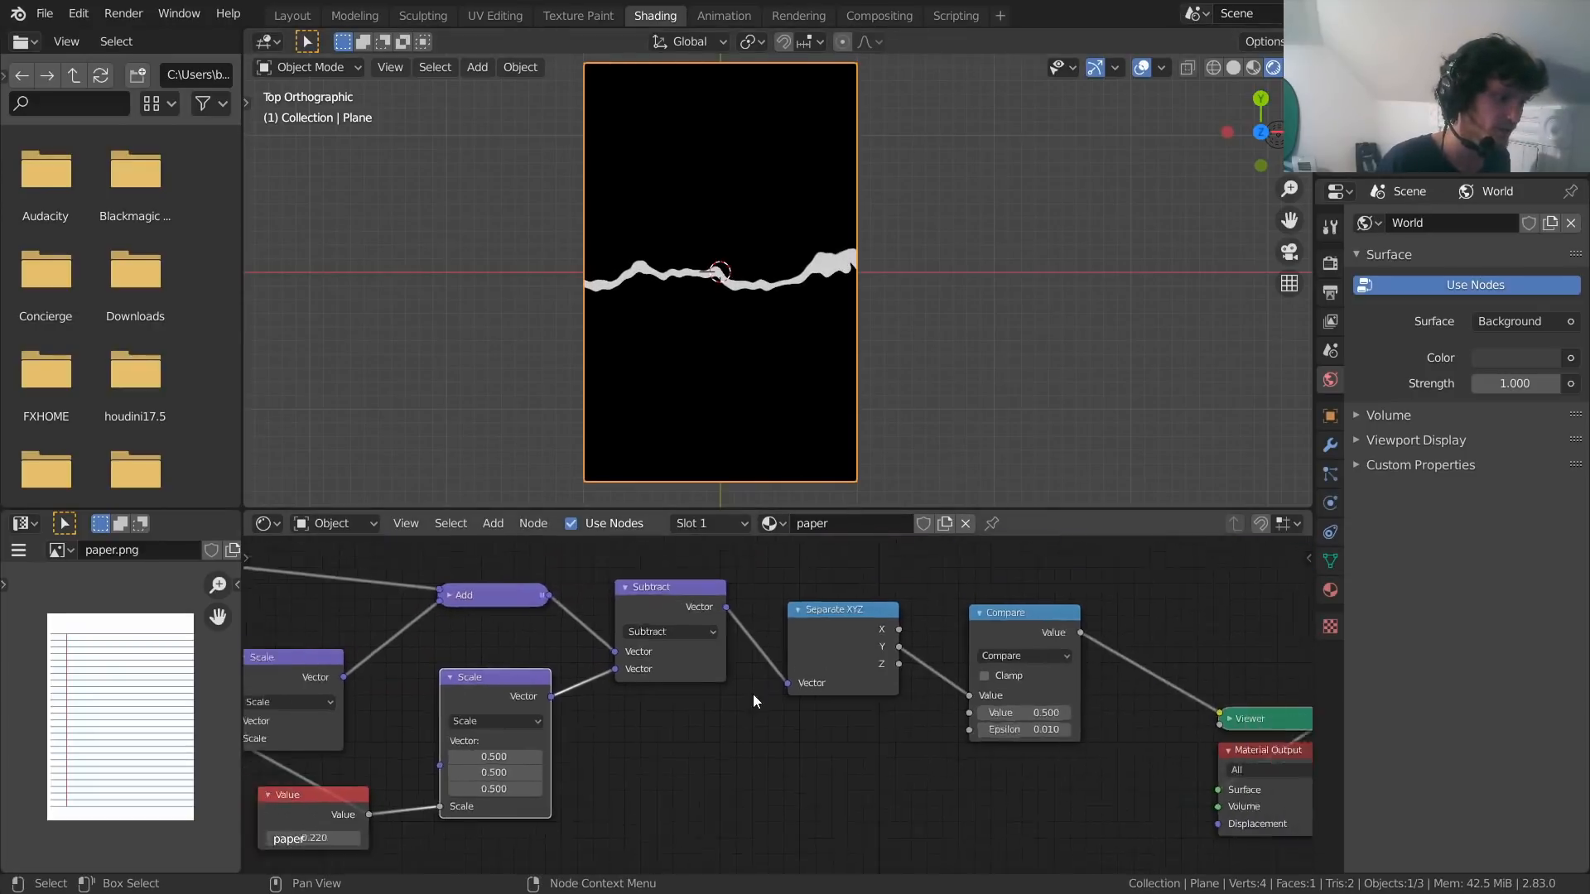
middle_drag(927, 675, 801, 670)
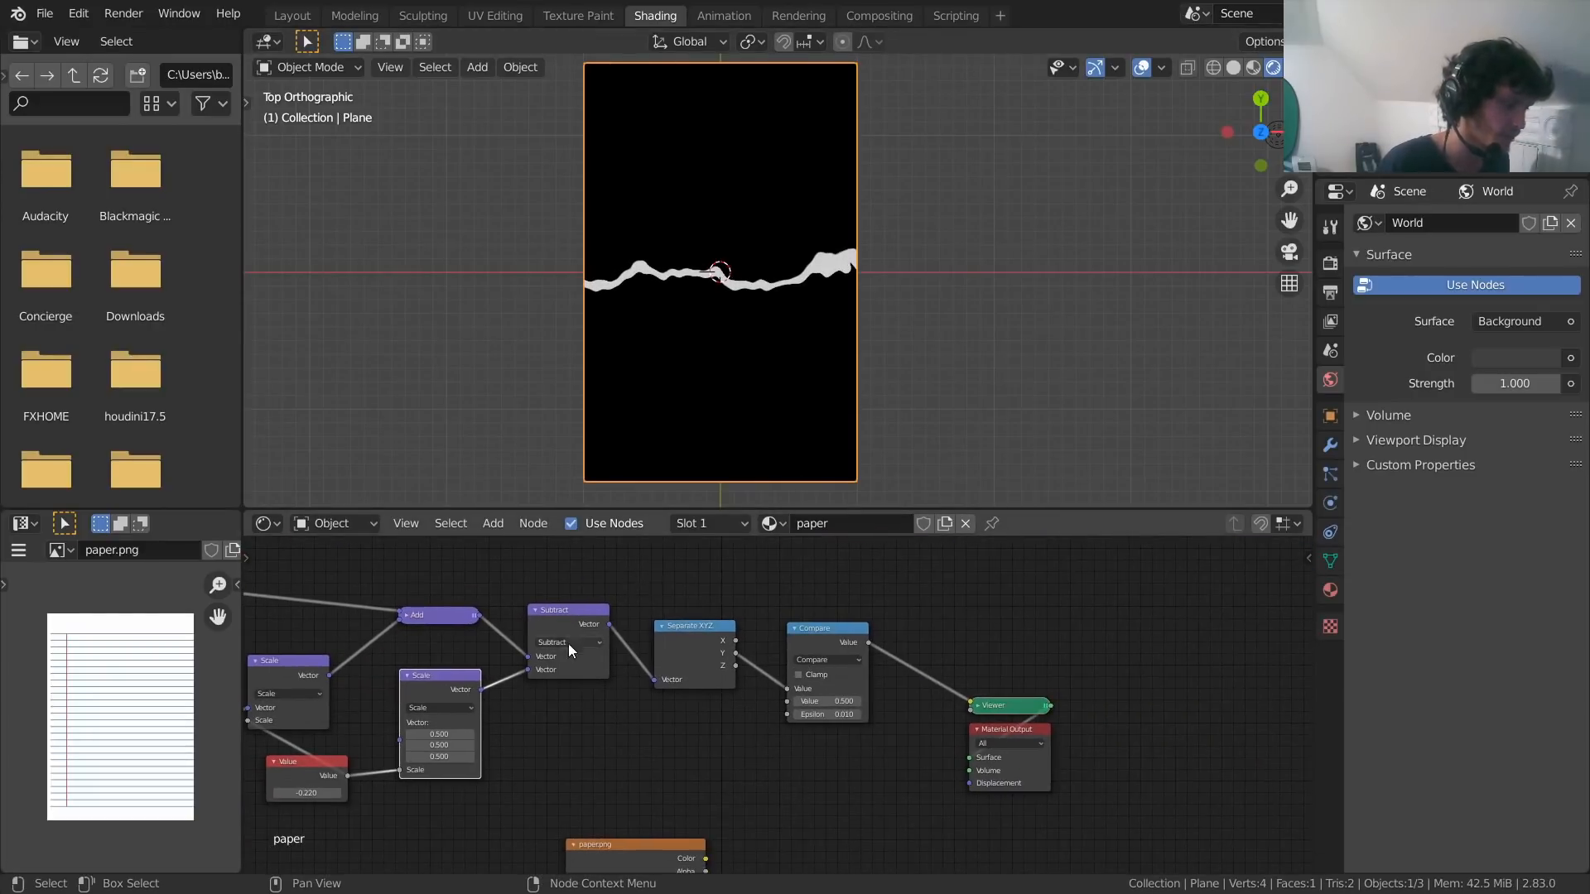
middle_drag(568, 644, 770, 616)
scroll(741, 557, down, 2)
drag(754, 779, 423, 583)
key(g)
click(287, 585)
scroll(777, 709, up, 5)
click(770, 727)
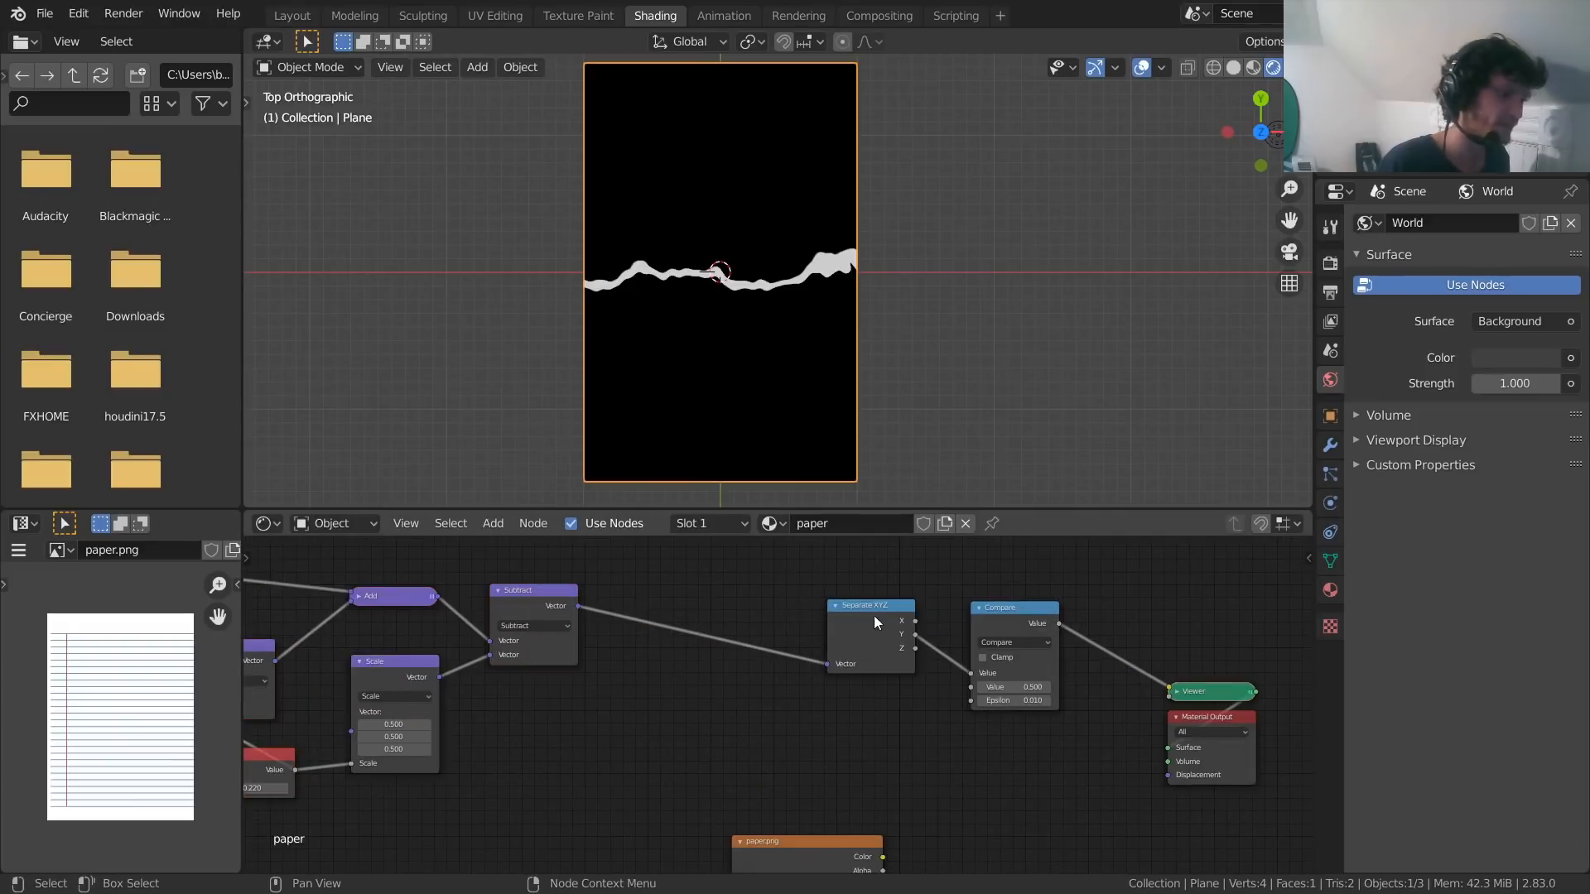
Move the Separate XYZ node away from the Compare node, and undo a trial change to Compare's Value
drag(874, 621, 804, 614)
scroll(967, 688, up, 4)
mouse_move(1078, 680)
mouse_down()
mouse_move(1118, 680)
mouse_move(1057, 680)
mouse_move(1095, 681)
mouse_up()
key(ctrl+z)
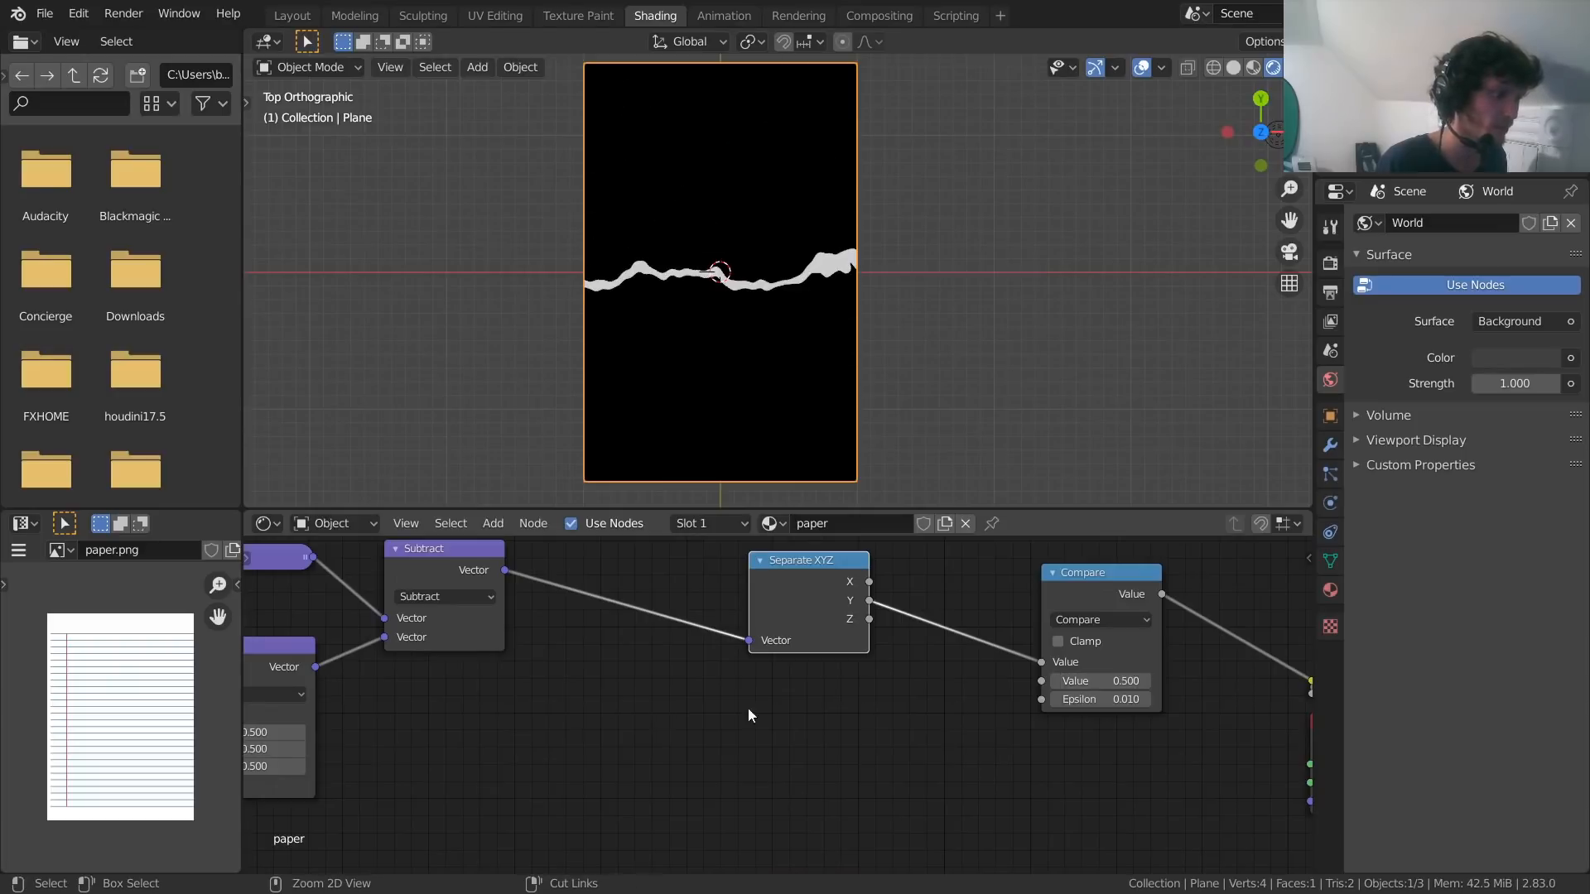
Set the Noise Texture's Detail to 16 and raise its Roughness to 0.880
middle_drag(711, 679, 1241, 638)
middle_drag(511, 701, 684, 677)
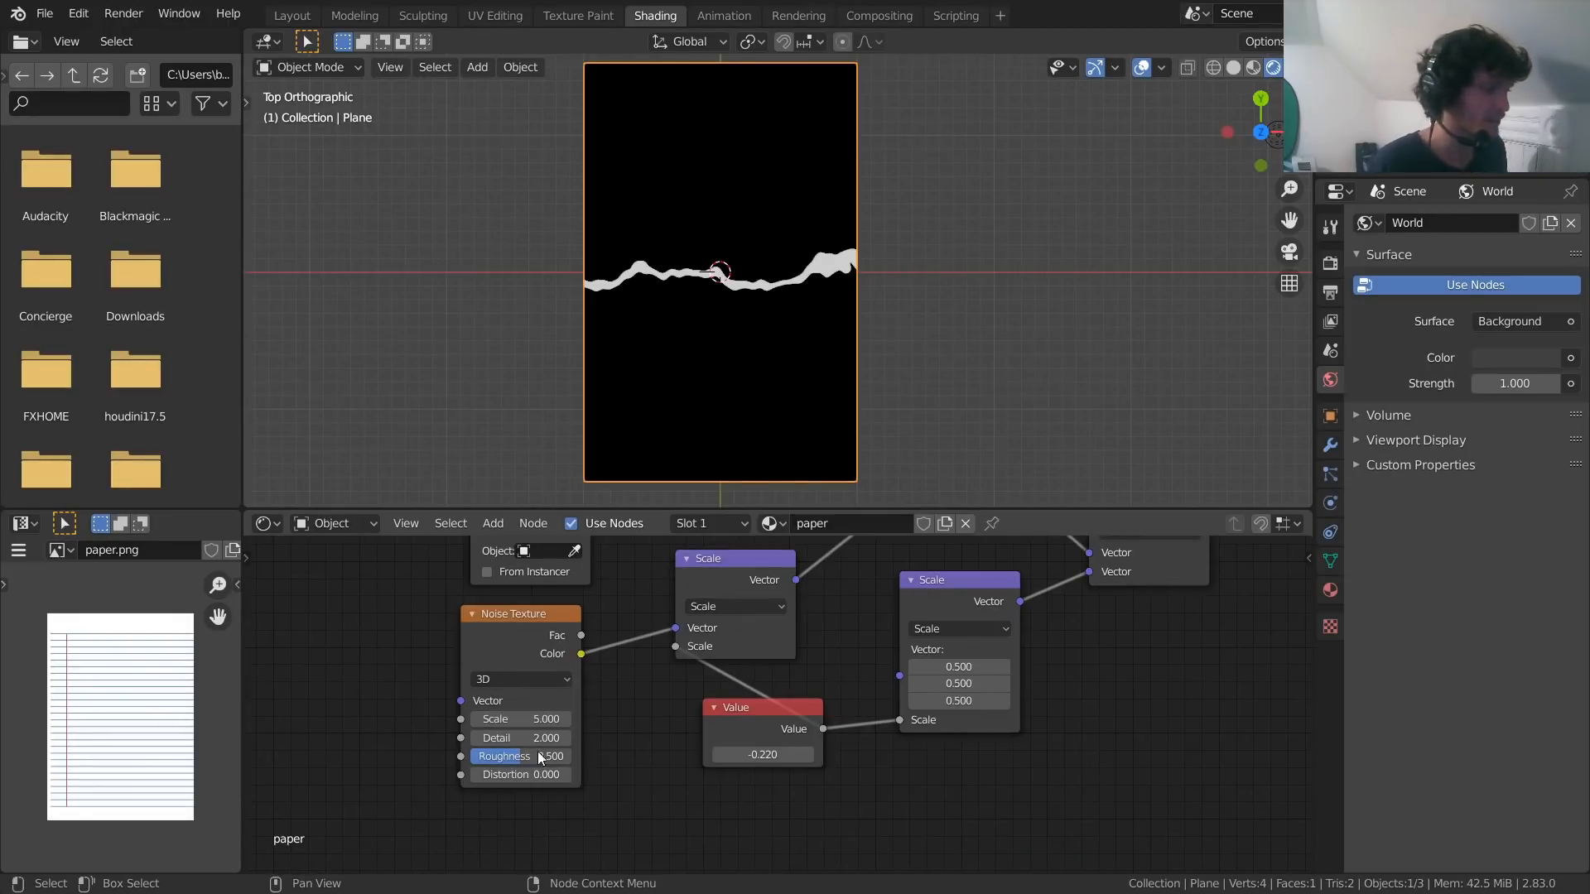
scroll(749, 285, up, 3)
drag(521, 737, 646, 738)
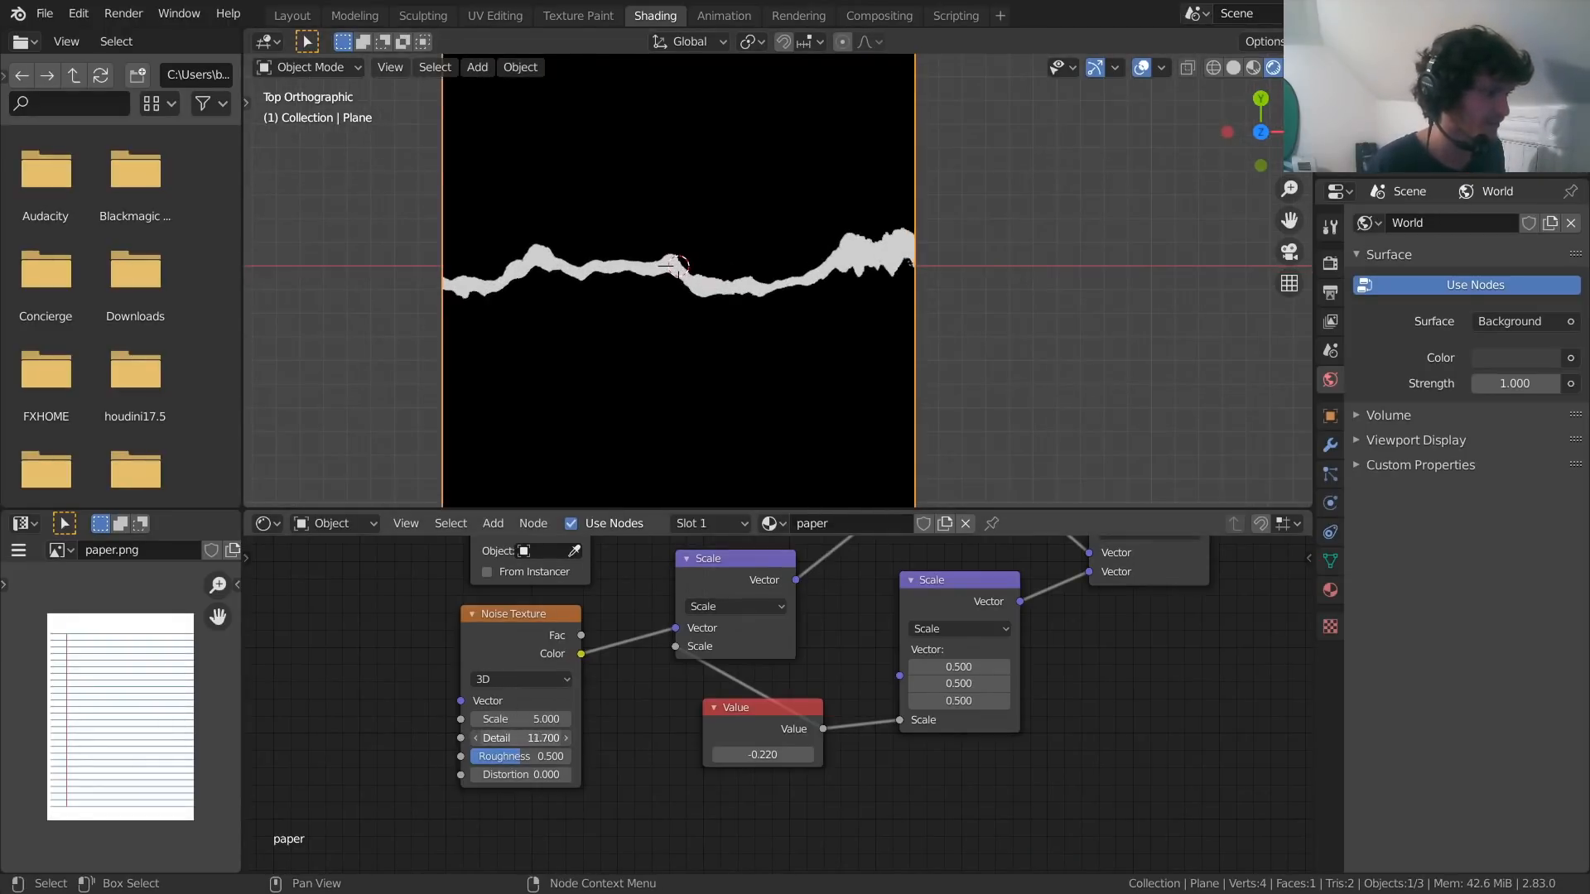
scroll(775, 291, up, 2)
scroll(775, 298, up, 3)
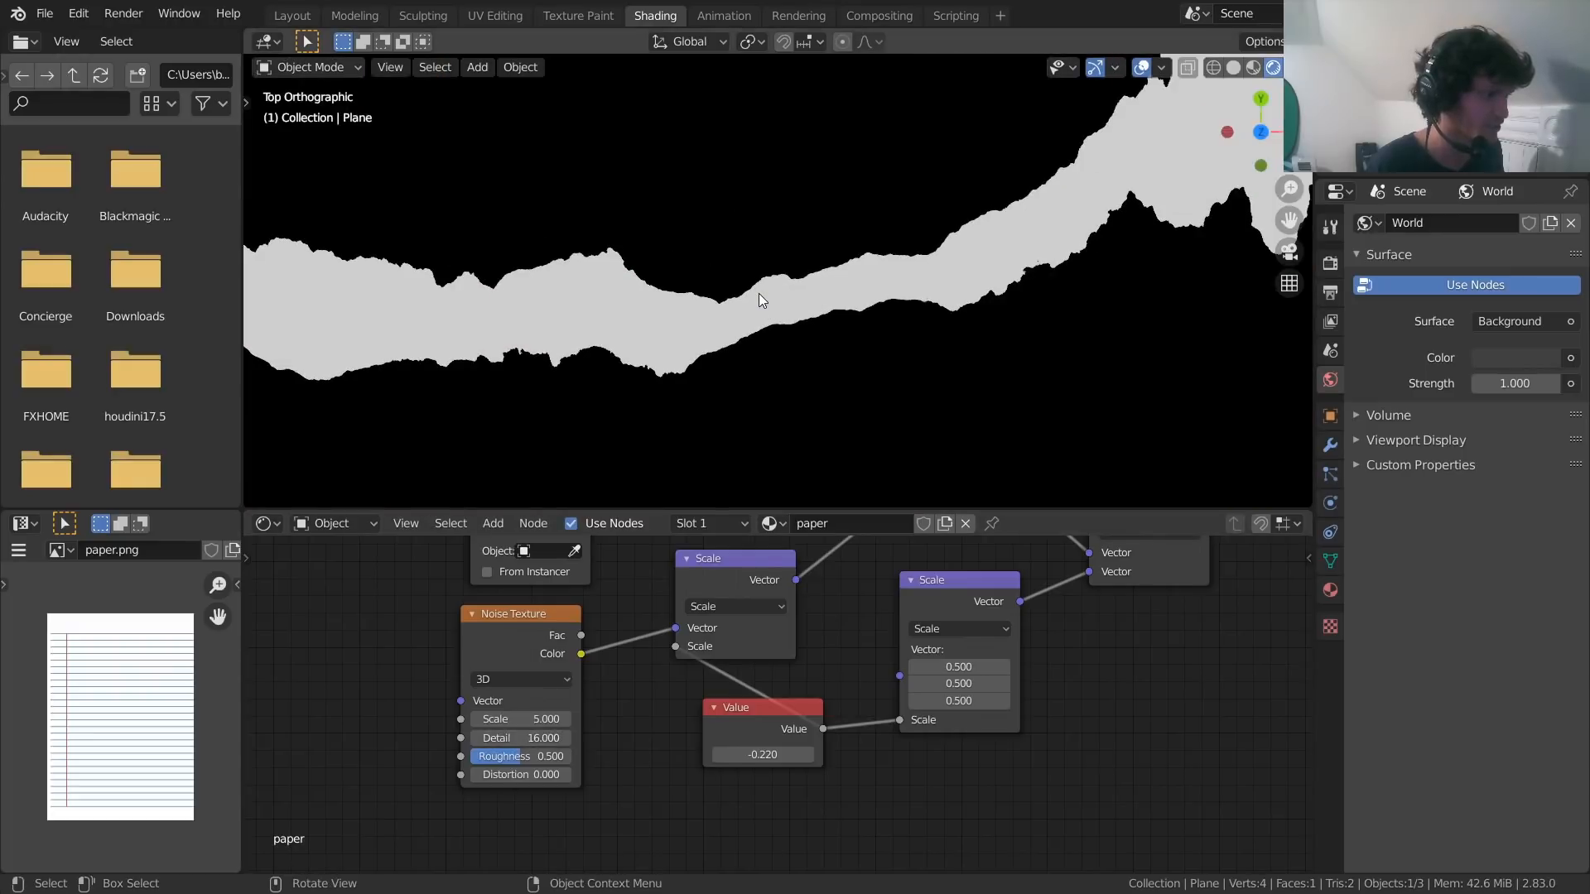
key(ctrl+z)
drag(493, 733, 629, 734)
scroll(758, 177, down, 7)
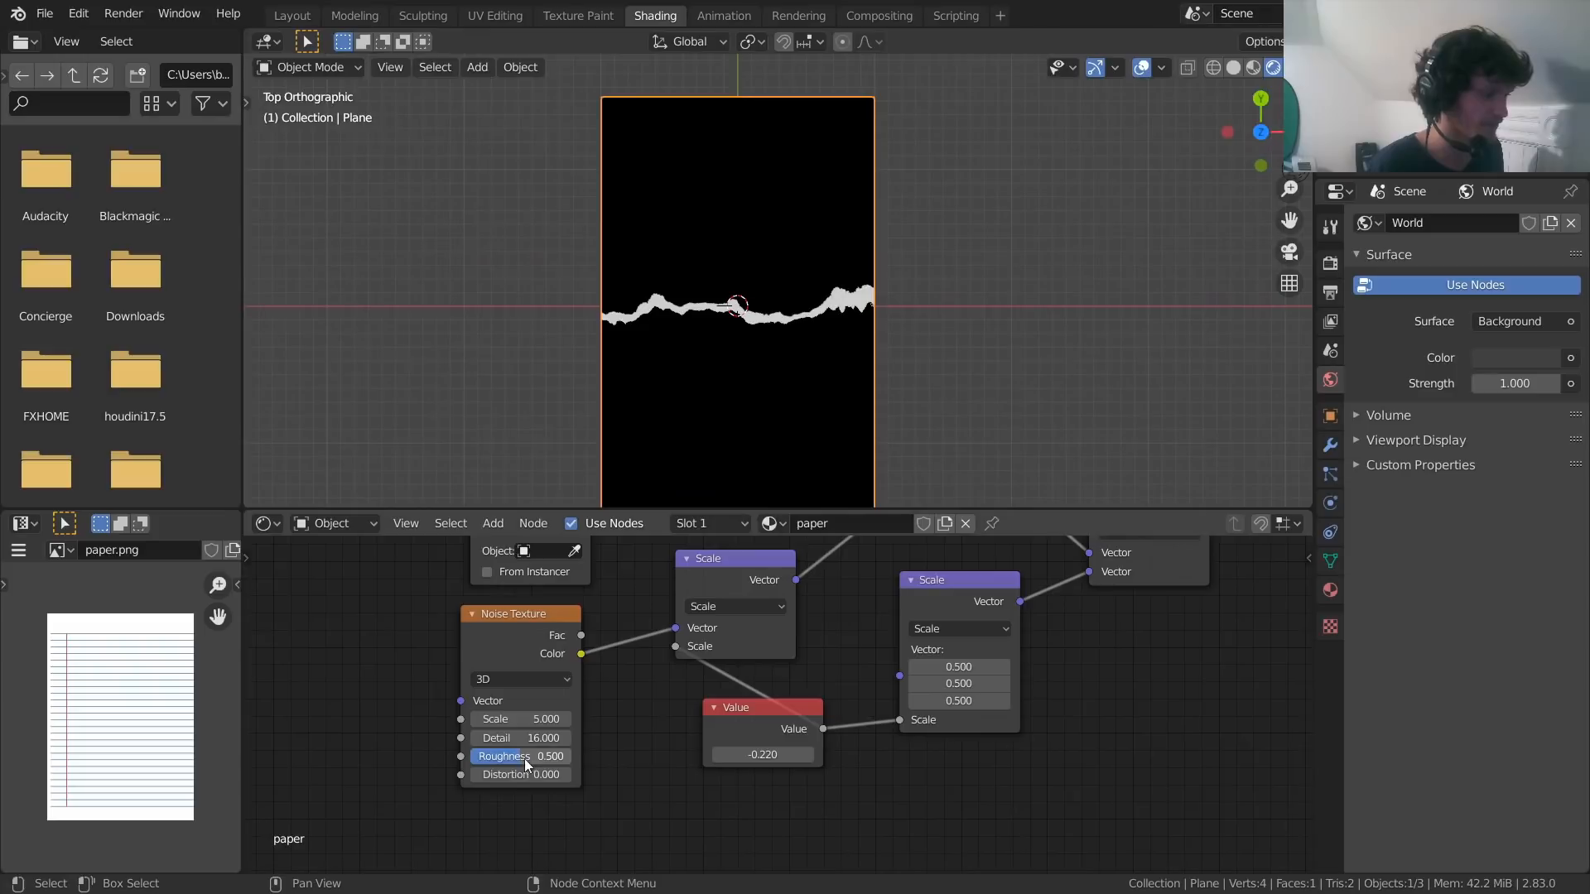
drag(524, 758, 570, 758)
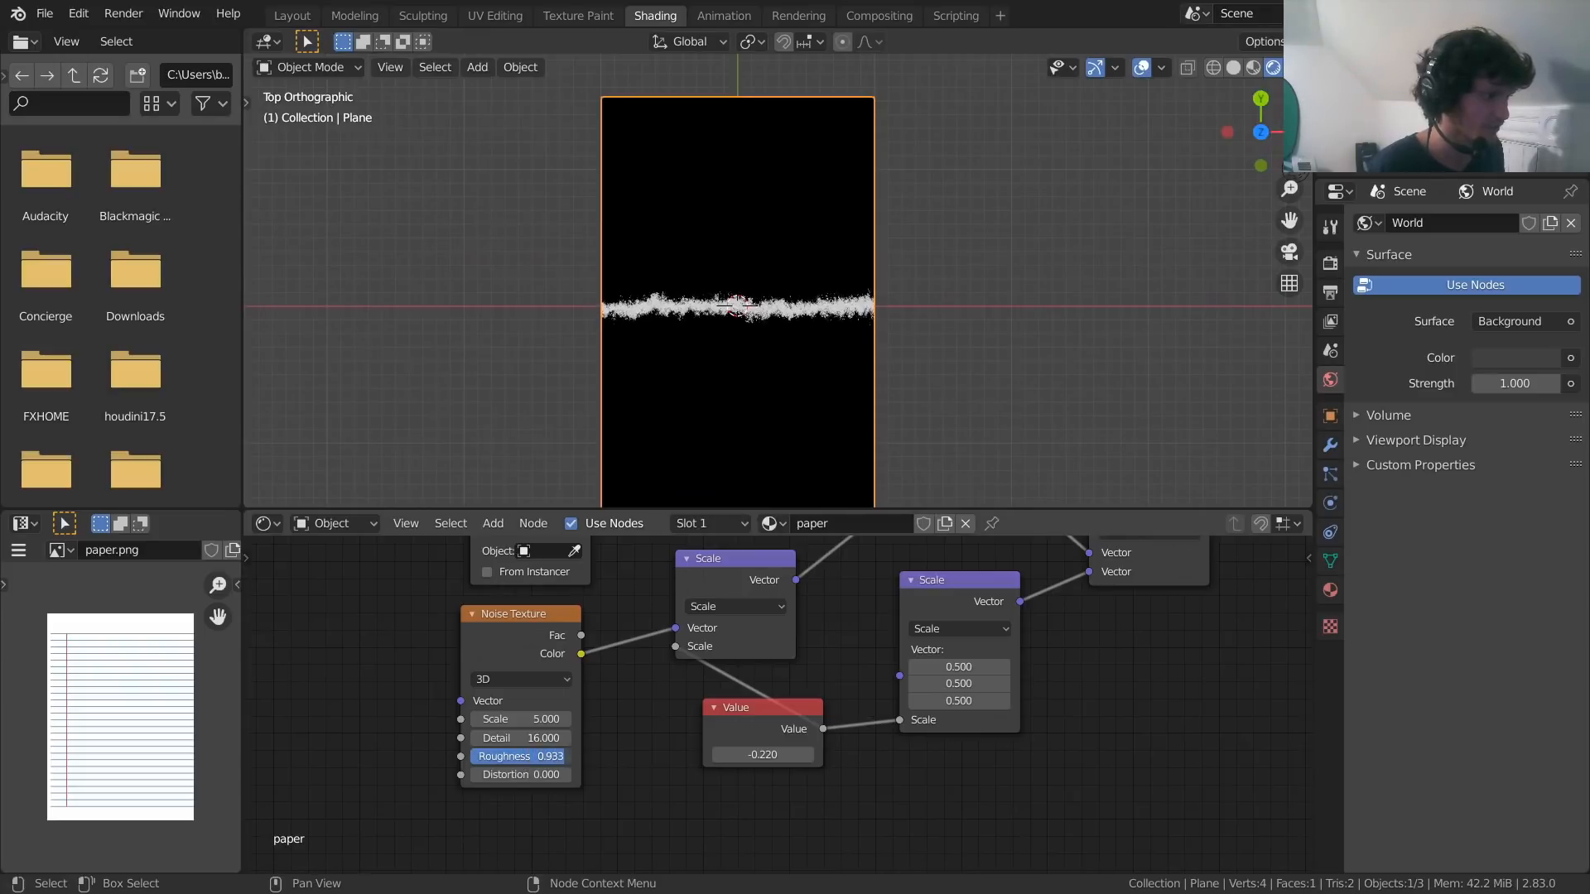
scroll(836, 357, up, 4)
Set the Compare node's Epsilon to 0.020 and try a small shift of its Value, cancelling the shift
middle_drag(1150, 645, 445, 655)
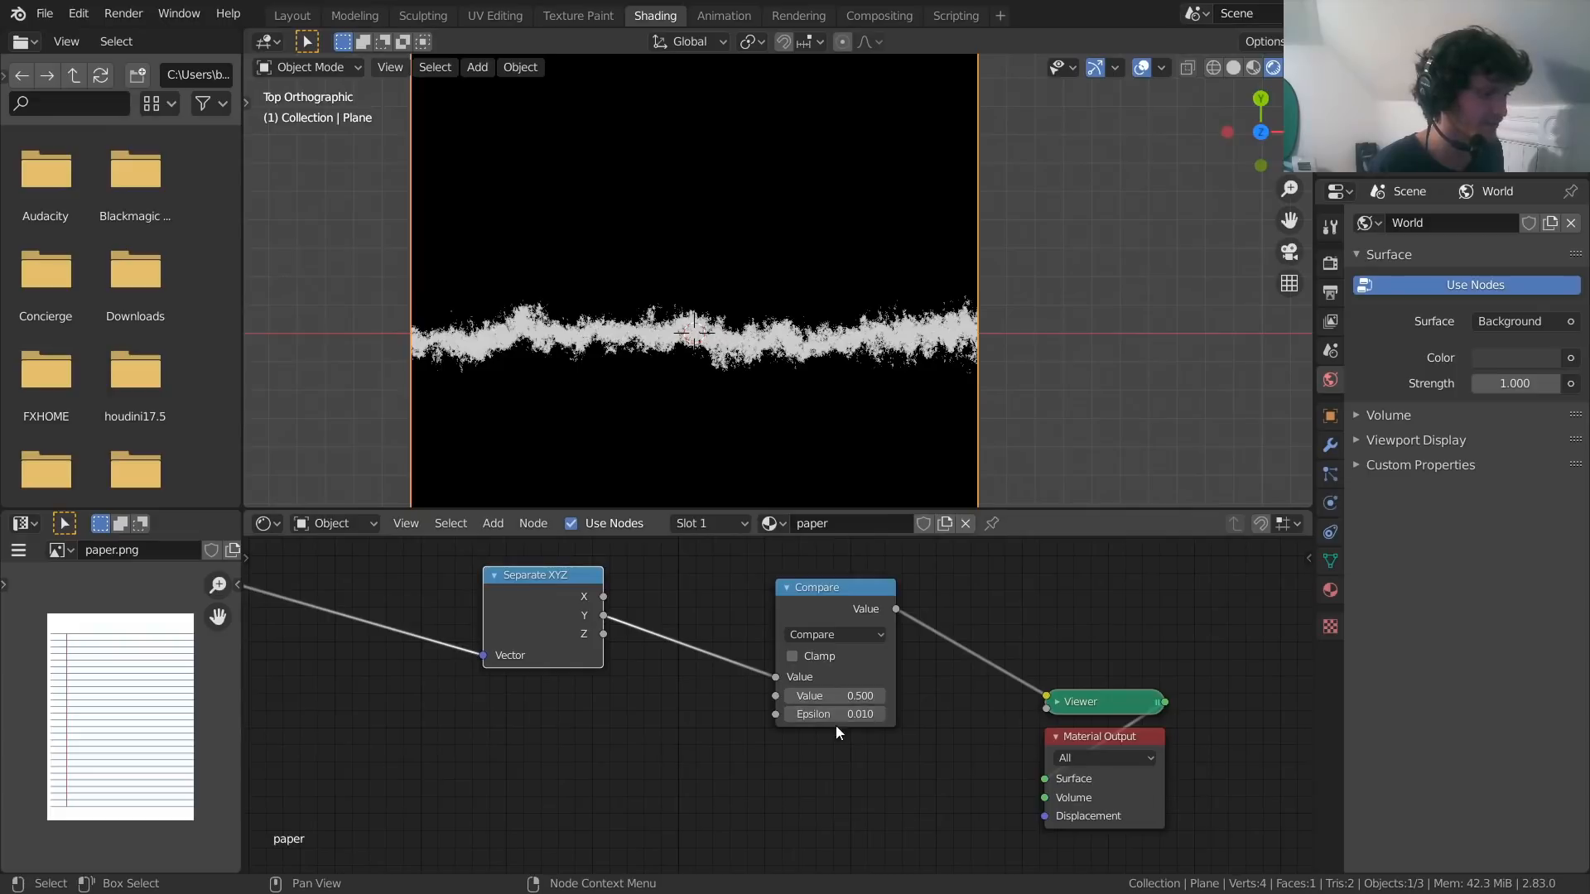
scroll(780, 296, down, 4)
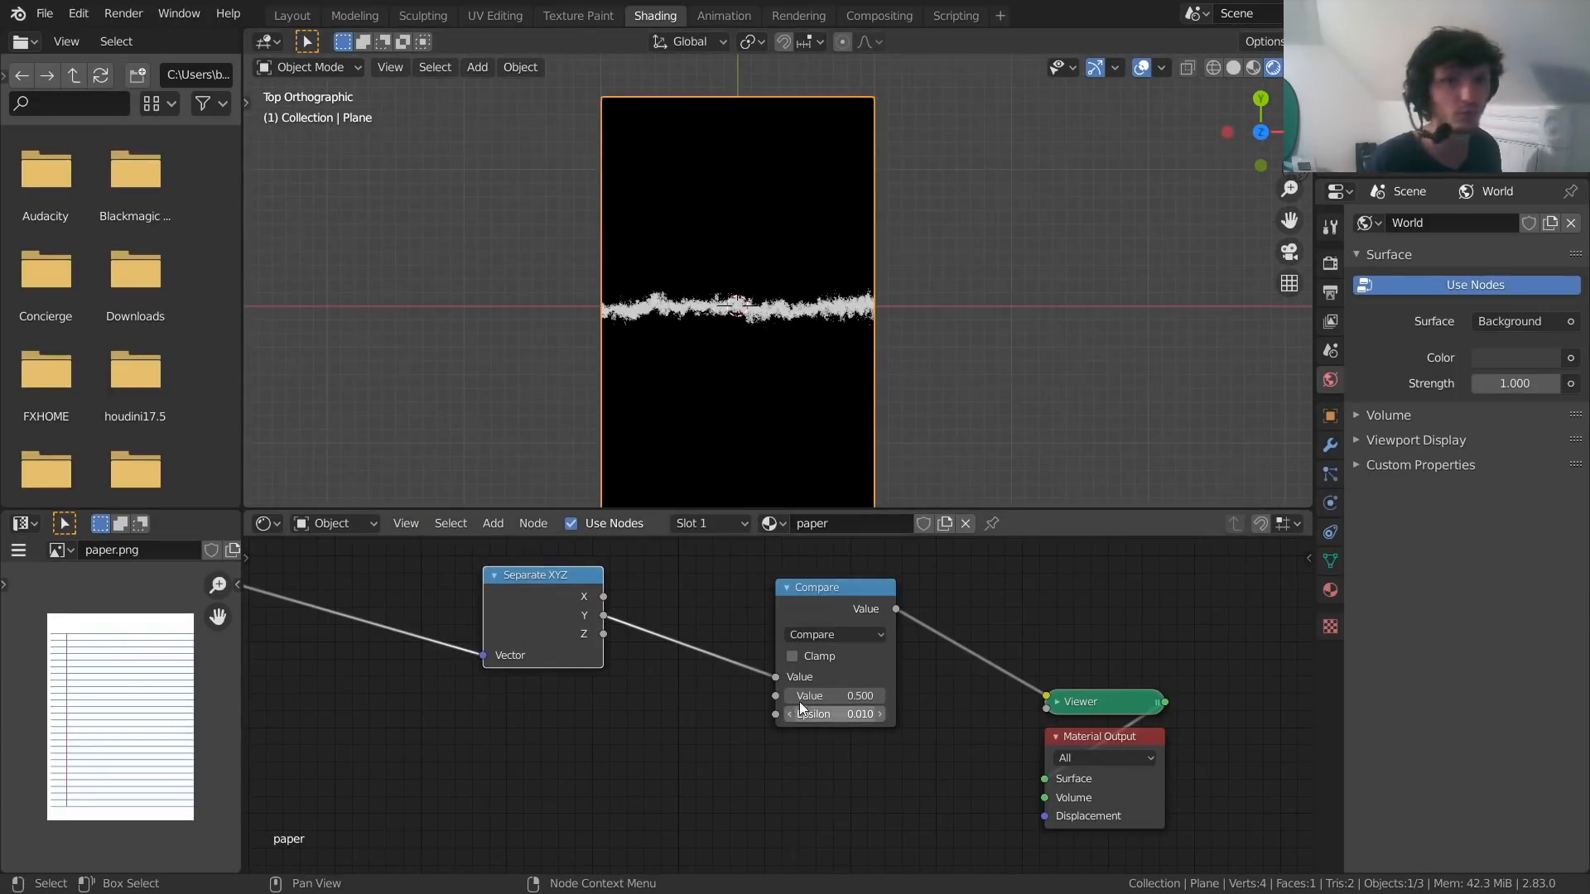
mouse_move(828, 713)
mouse_down()
mouse_move(861, 713)
mouse_move(823, 711)
mouse_up()
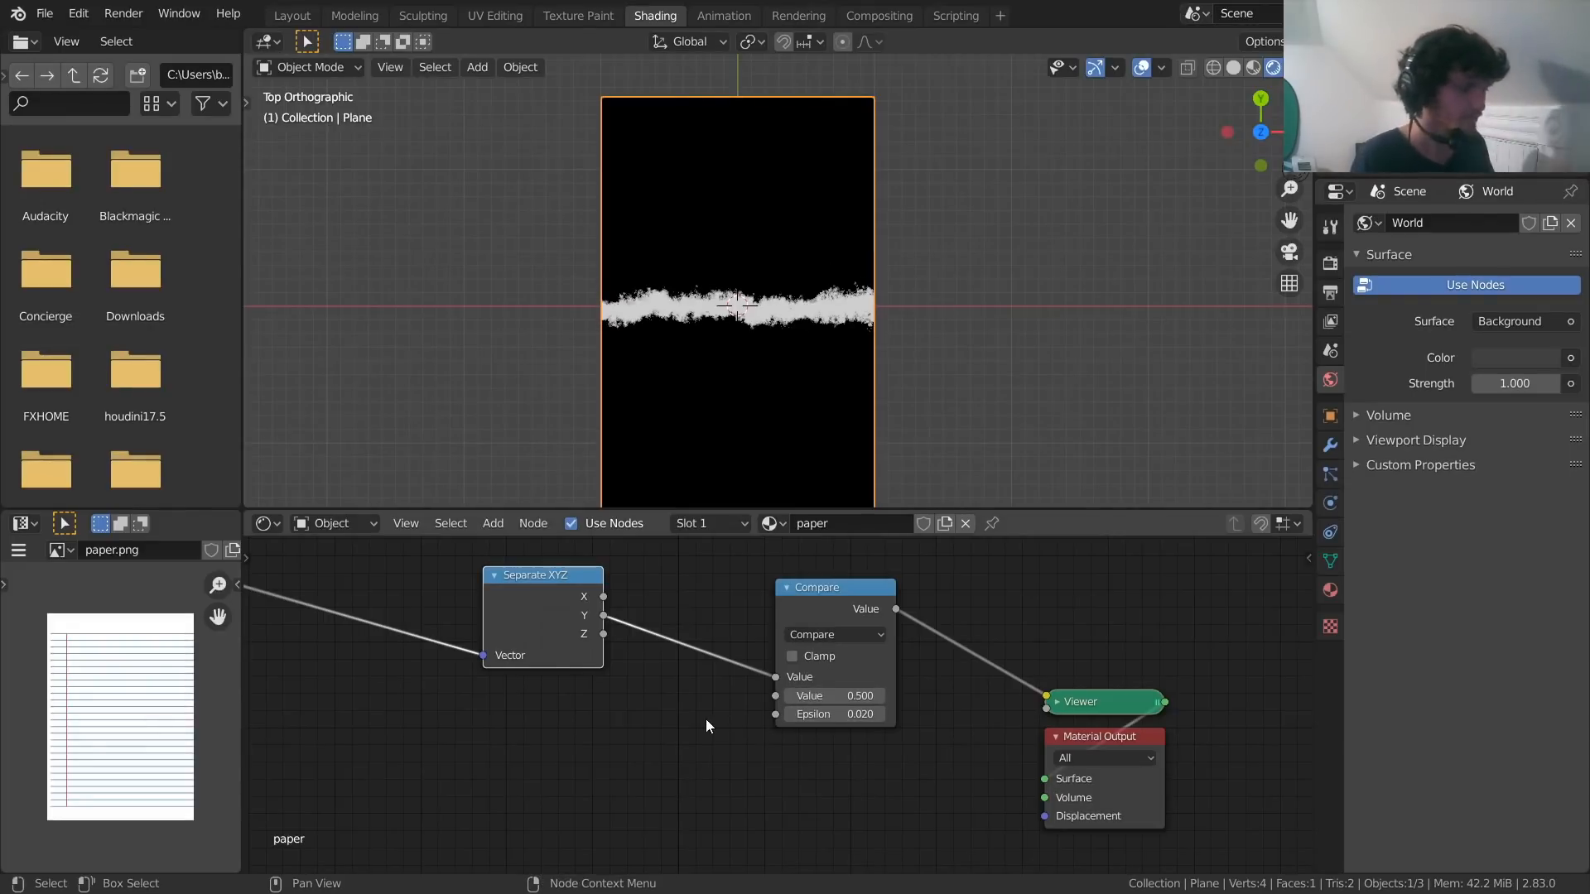
mouse_move(836, 695)
shift+mouse_down()
mouse_move(774, 695)
mouse_move(842, 695)
shift+mouse_up()
right_click(836, 696)
Set the Value node driving both Scale nodes to 0.780 and lower the Noise Texture's Roughness to 0.810
middle_drag(404, 691, 1157, 625)
middle_drag(500, 679, 625, 647)
shift+drag(691, 741, 737, 741)
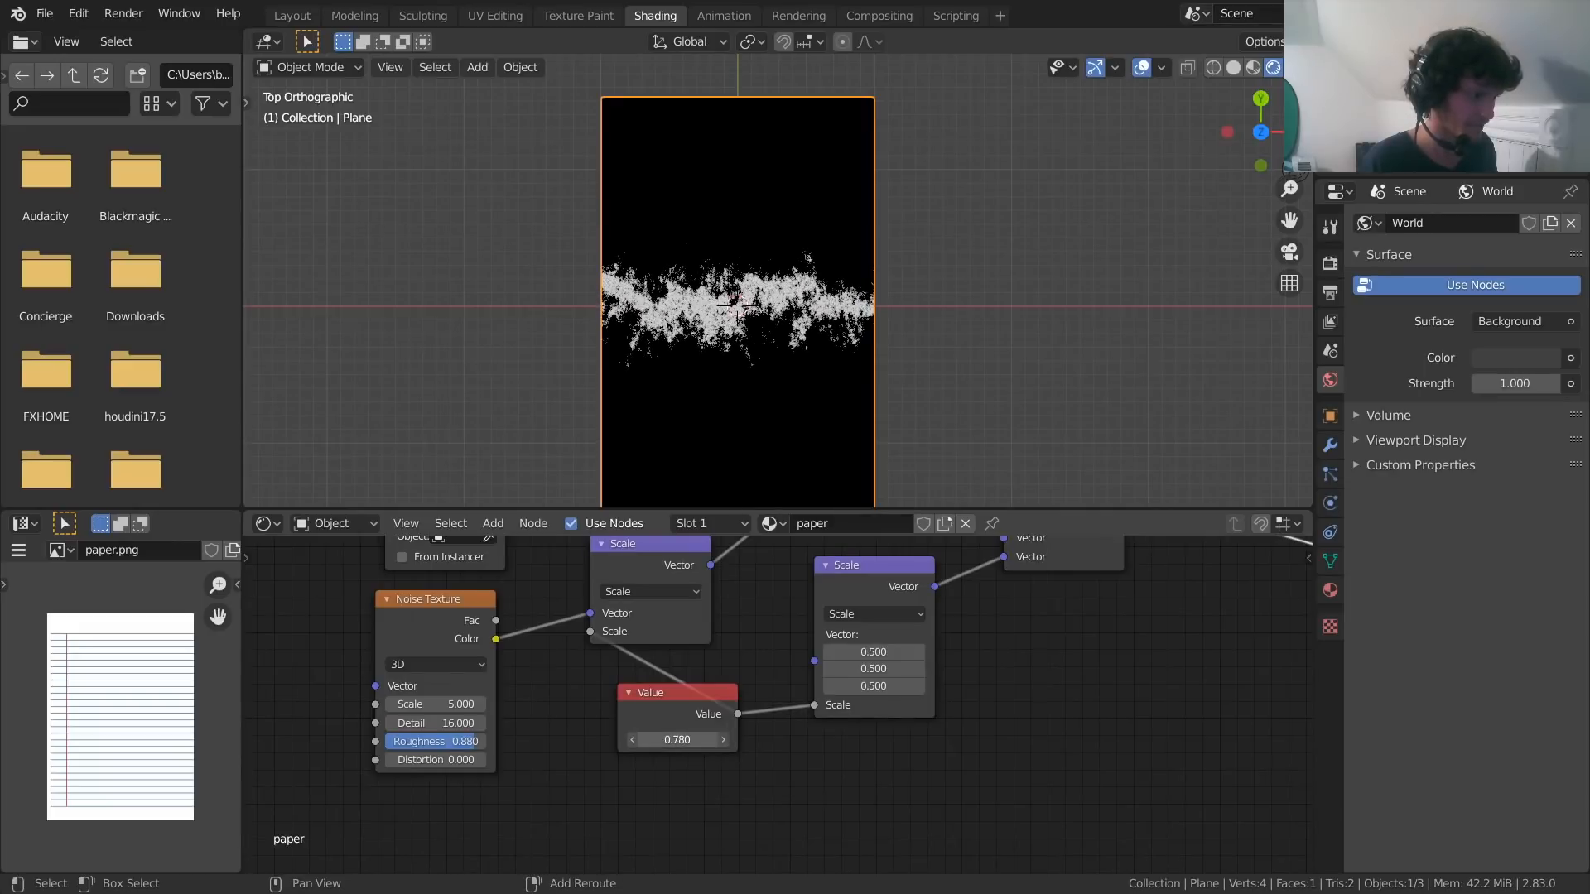
mouse_move(468, 741)
mouse_down()
mouse_move(447, 741)
mouse_move(474, 740)
mouse_up()
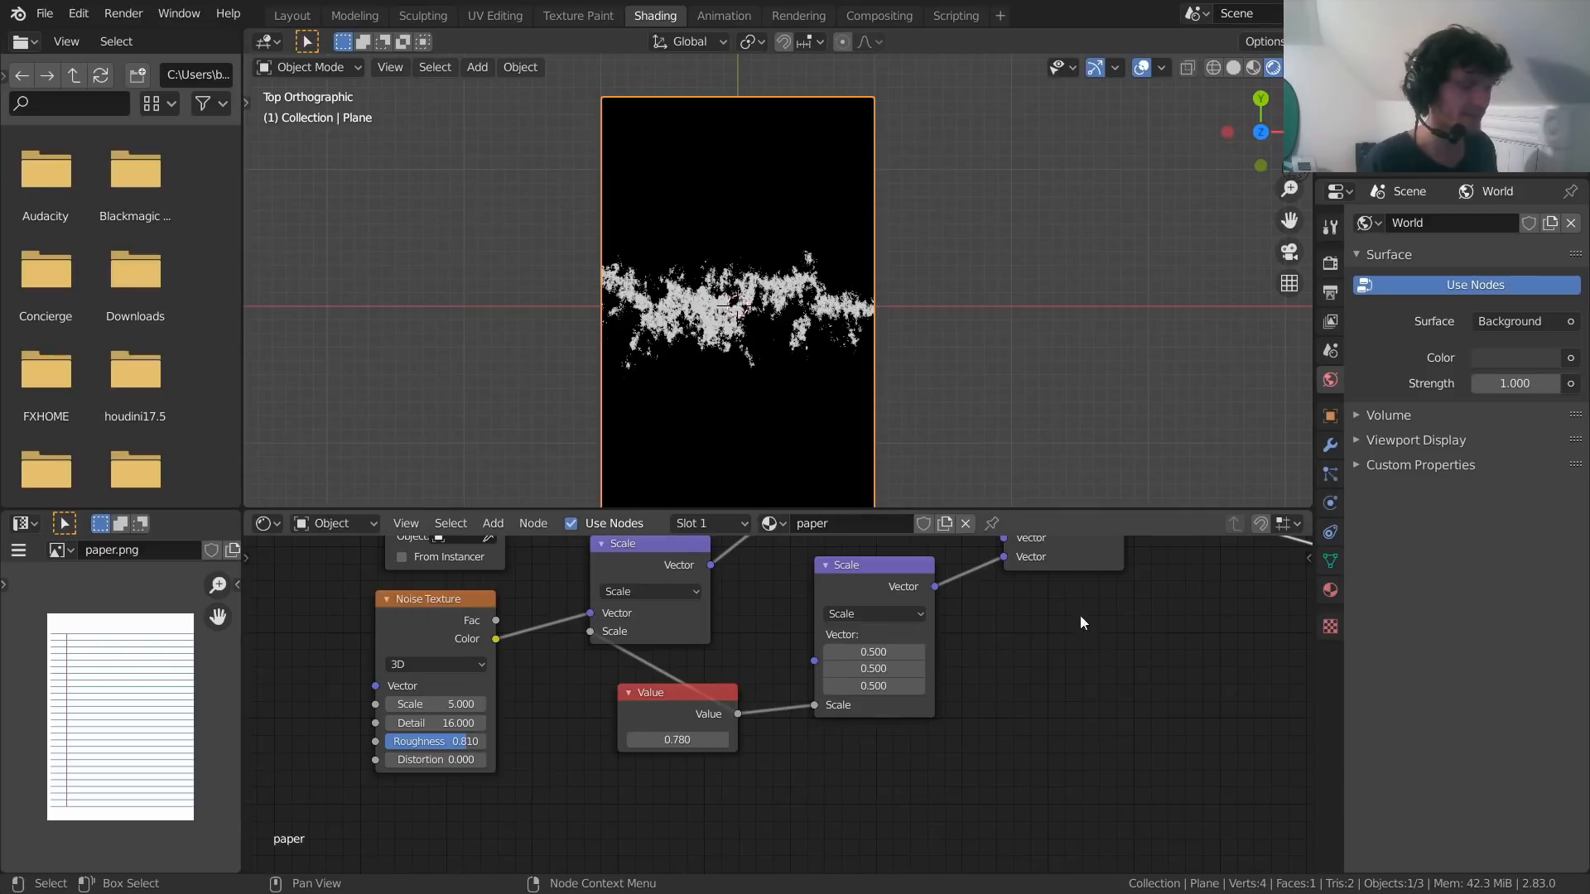
Move the Separate XYZ and Compare nodes close beside Subtract, and place the paper.png texture node below them
middle_drag(1080, 616, 554, 669)
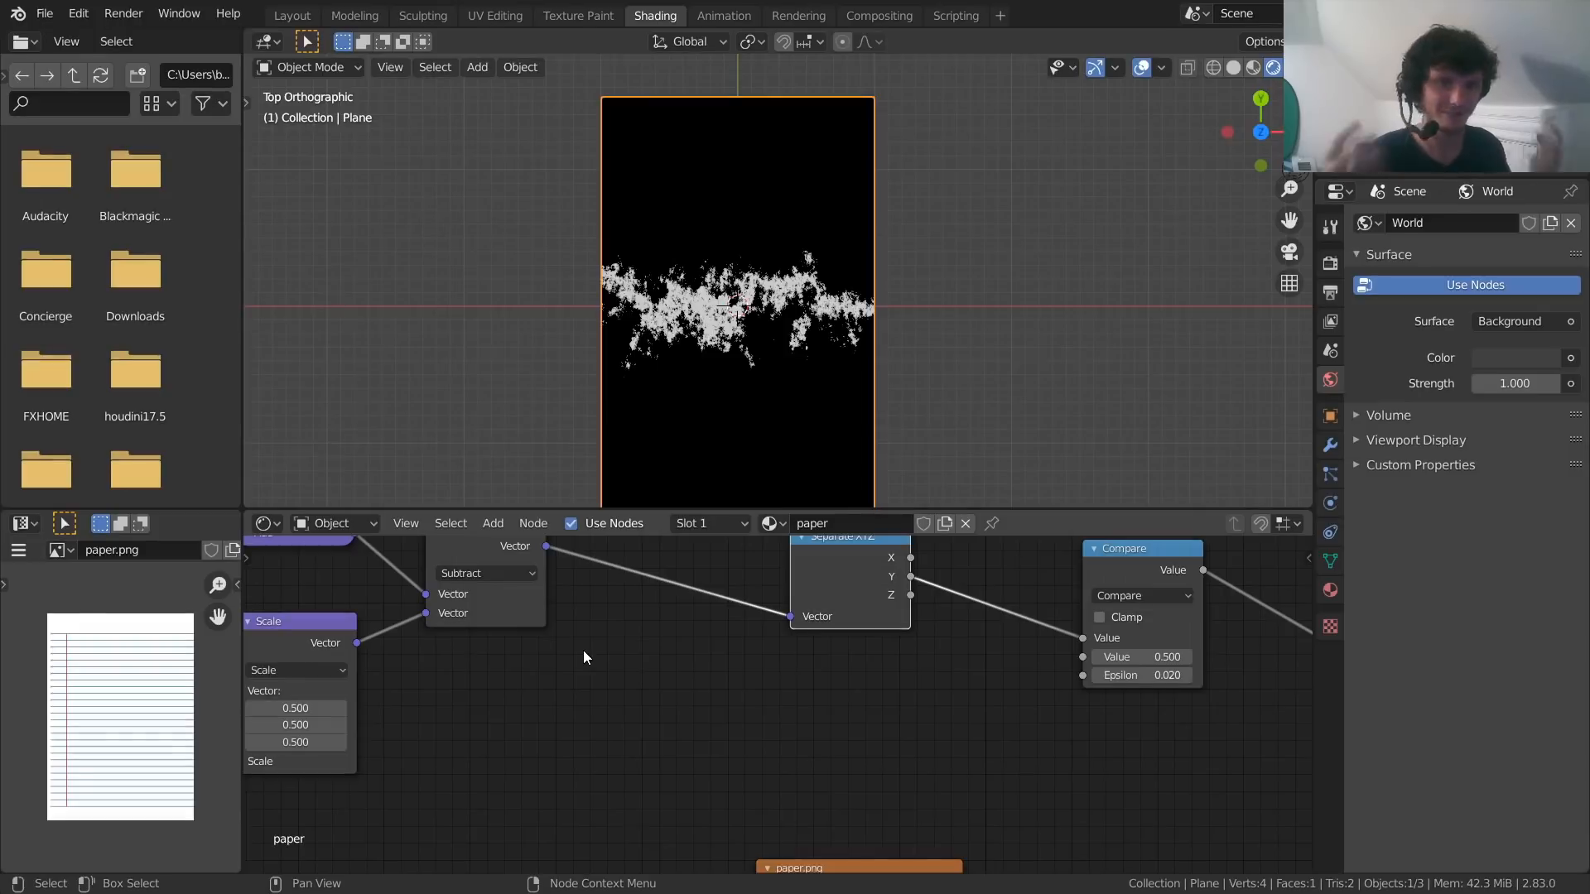
key(Home)
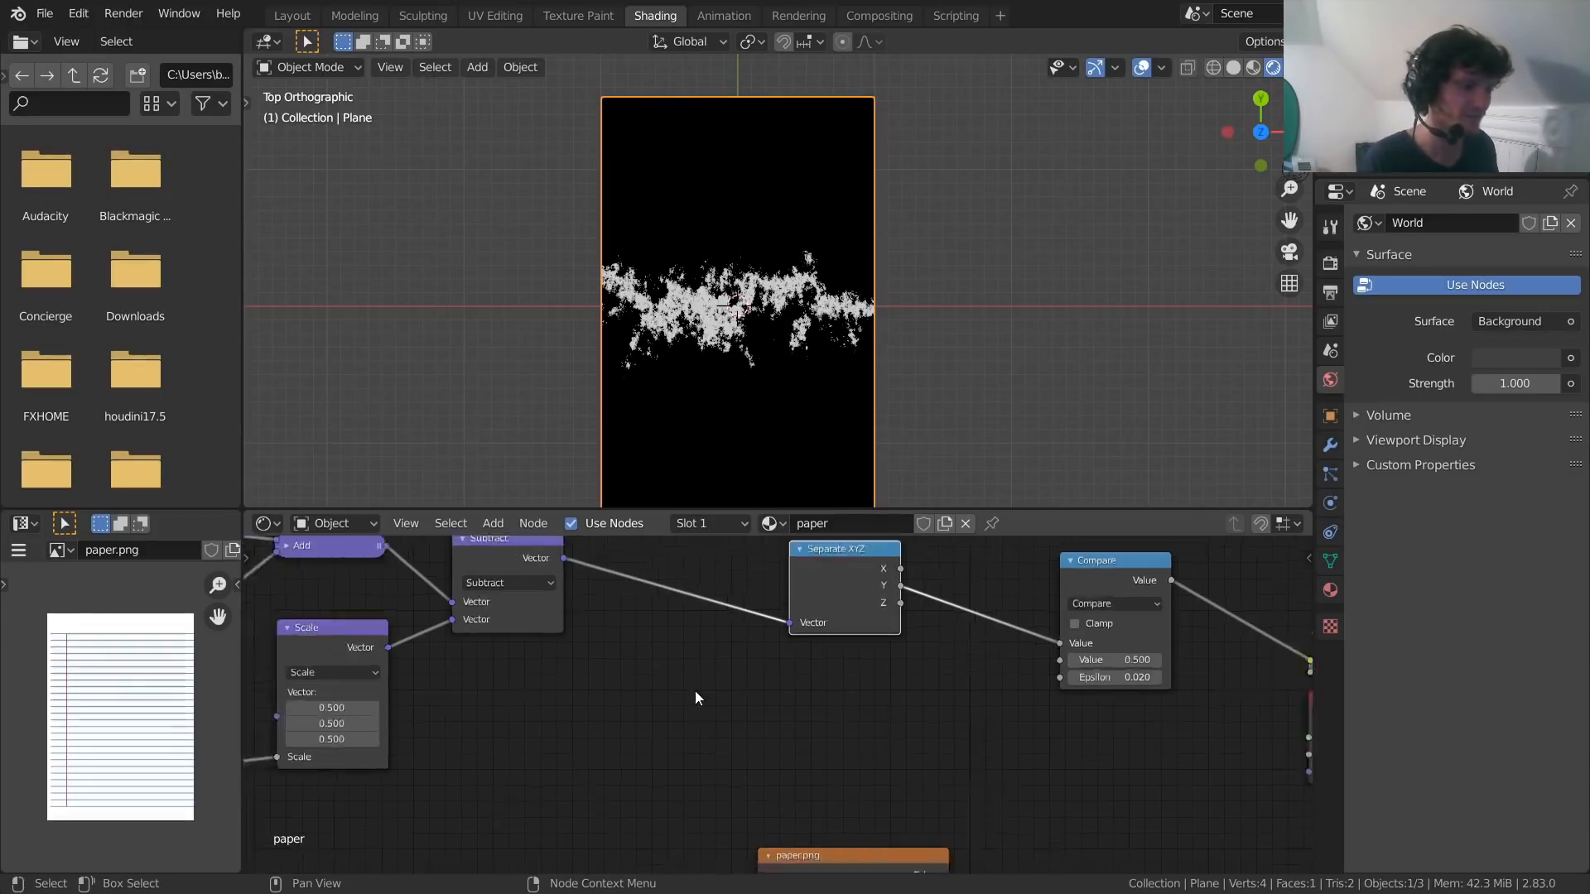
drag(833, 796, 814, 753)
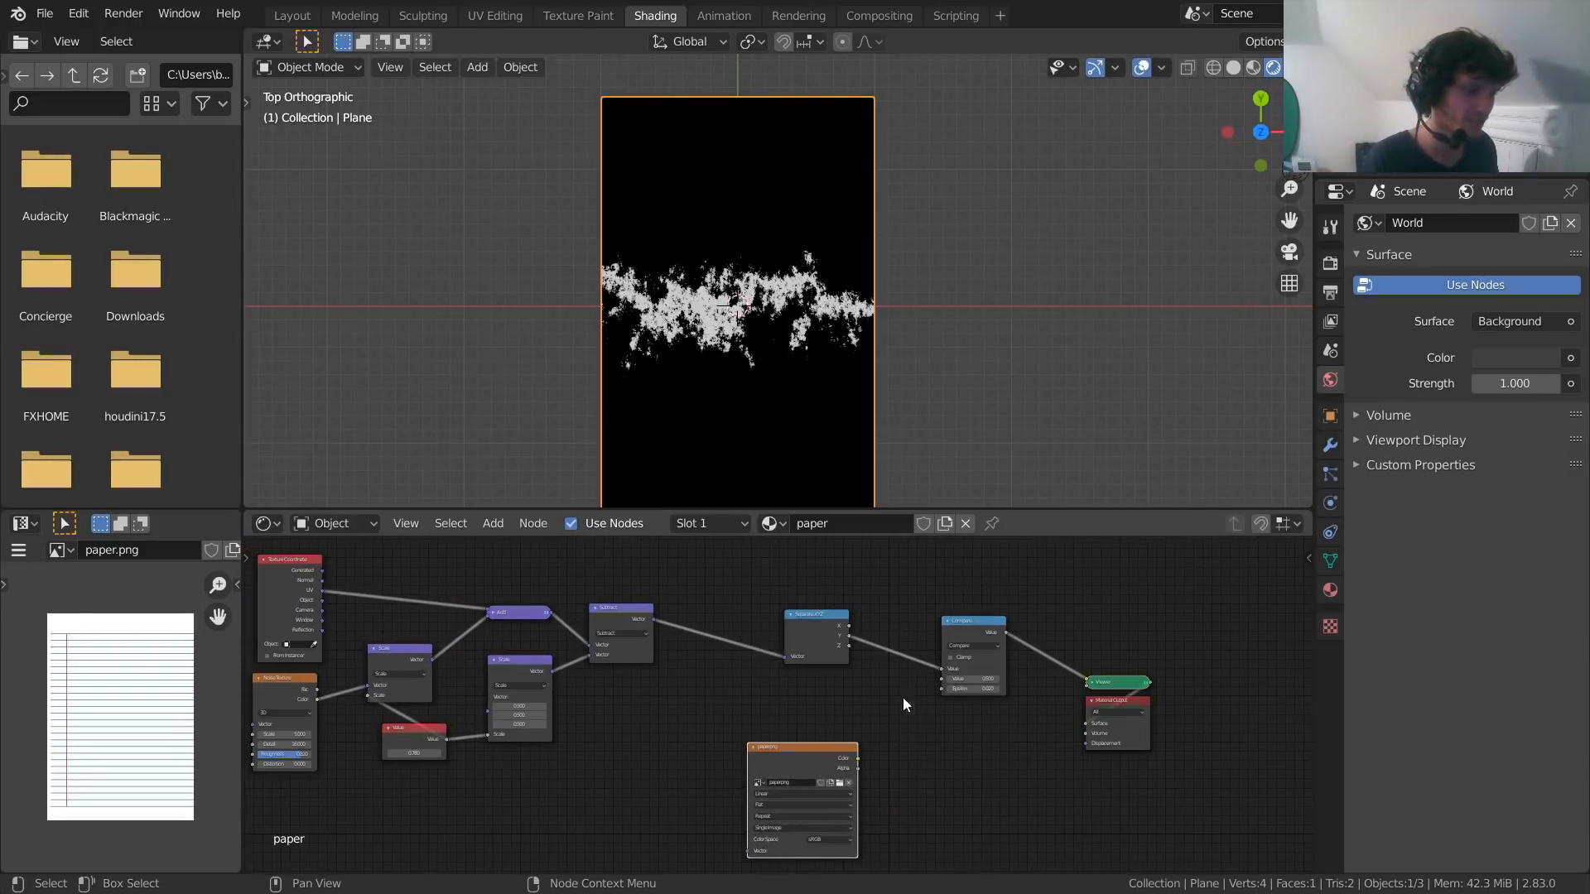
drag(859, 682, 742, 613)
drag(815, 615, 708, 606)
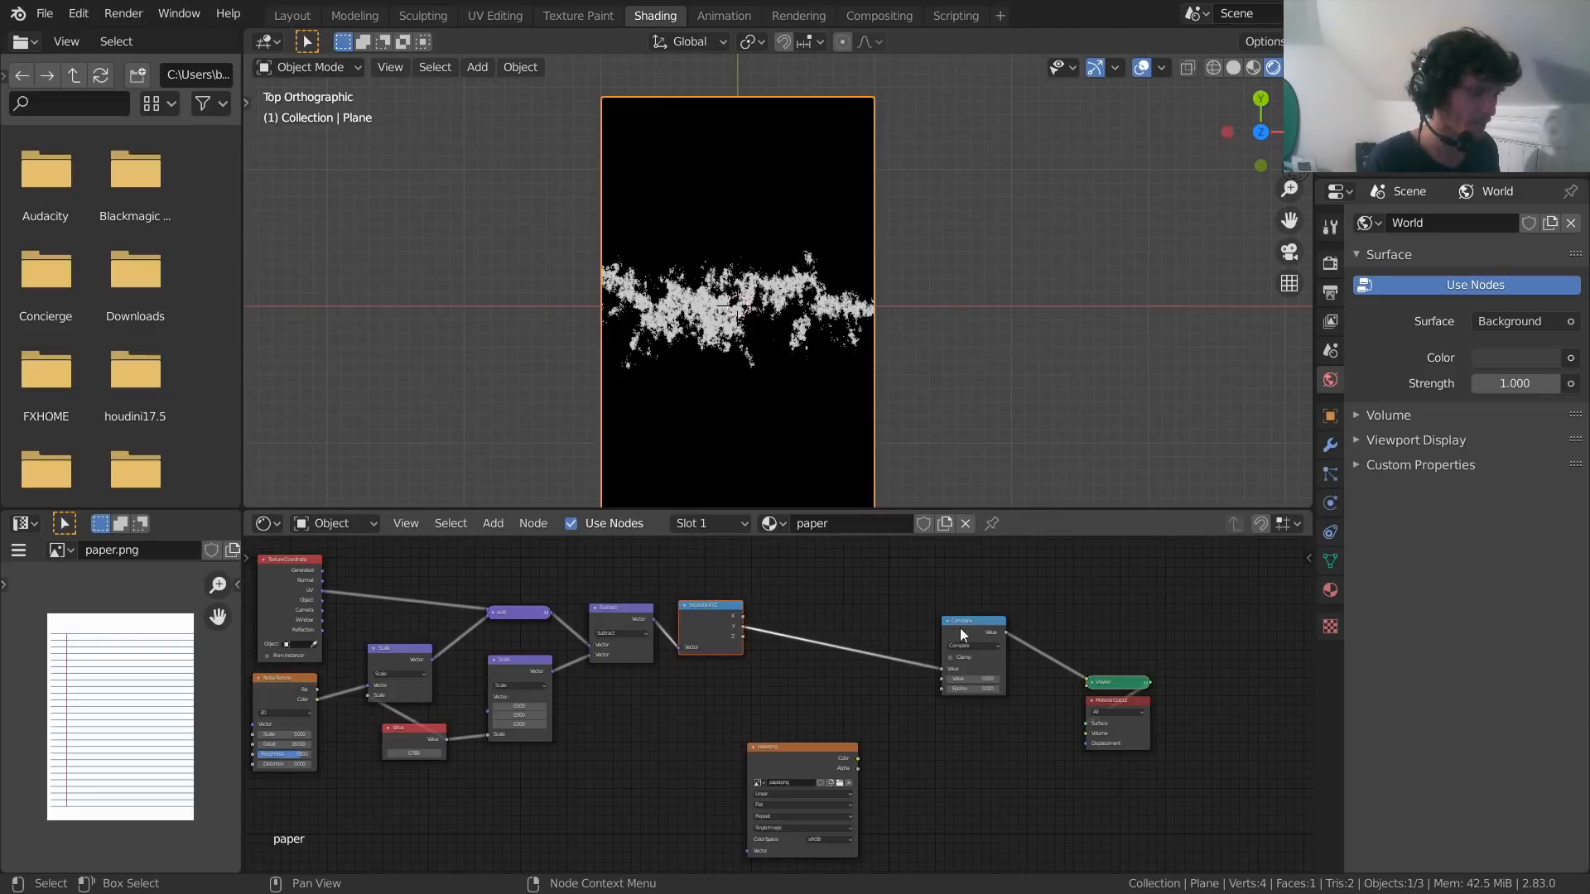
drag(976, 625, 800, 602)
scroll(906, 661, up, 4)
drag(806, 772, 664, 750)
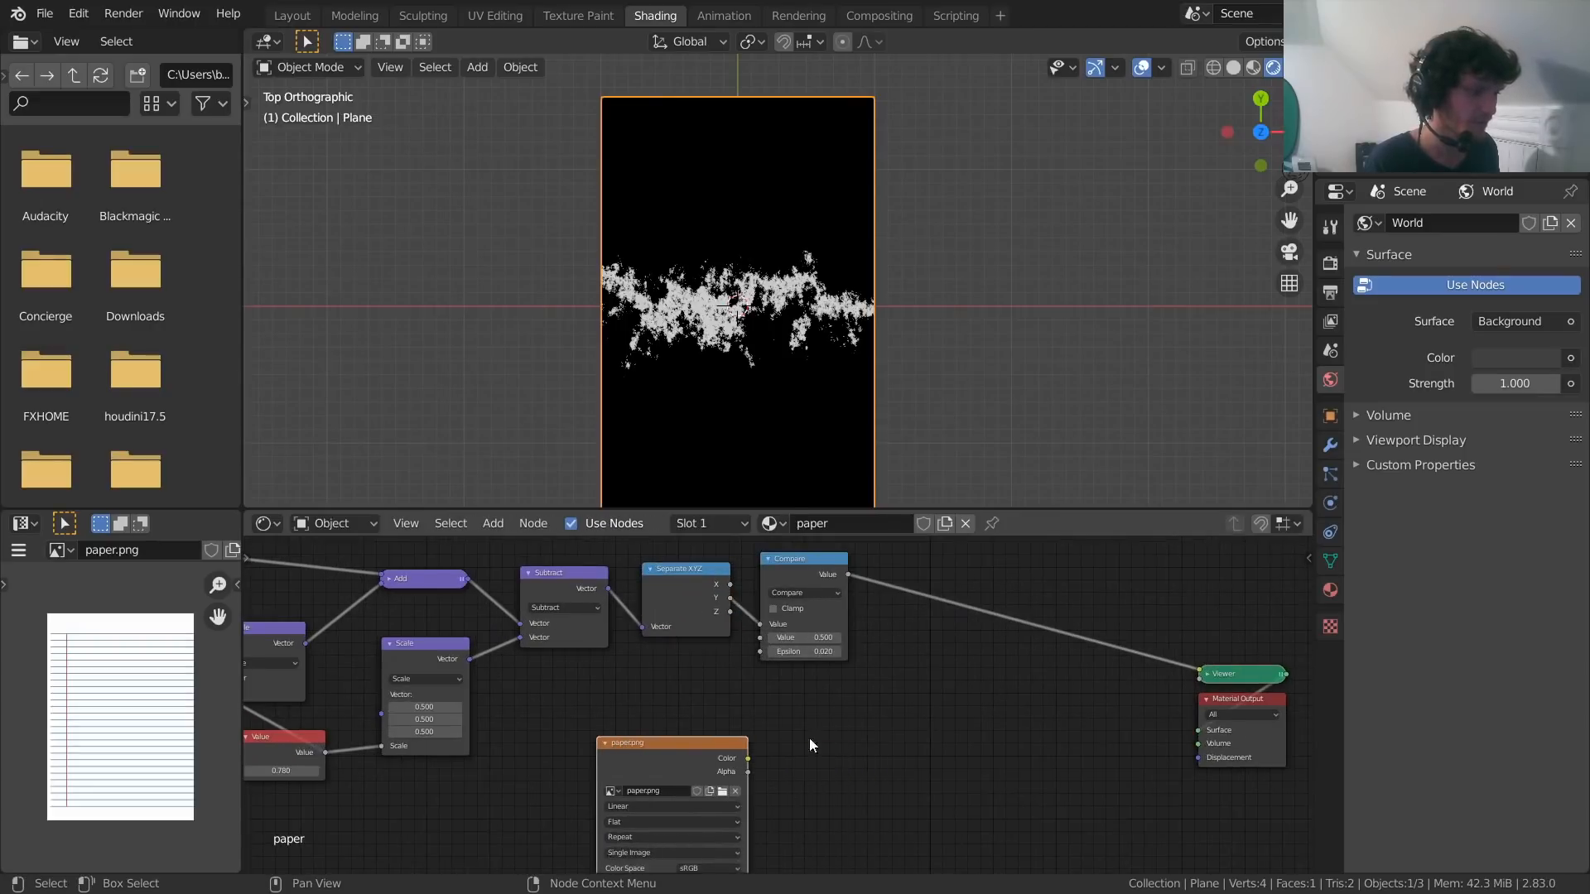
Connect the paper.png Color to the Material Output's Surface and insert a Diffuse BSDF on that link
middle_drag(808, 738, 717, 688)
drag(656, 708, 1107, 679)
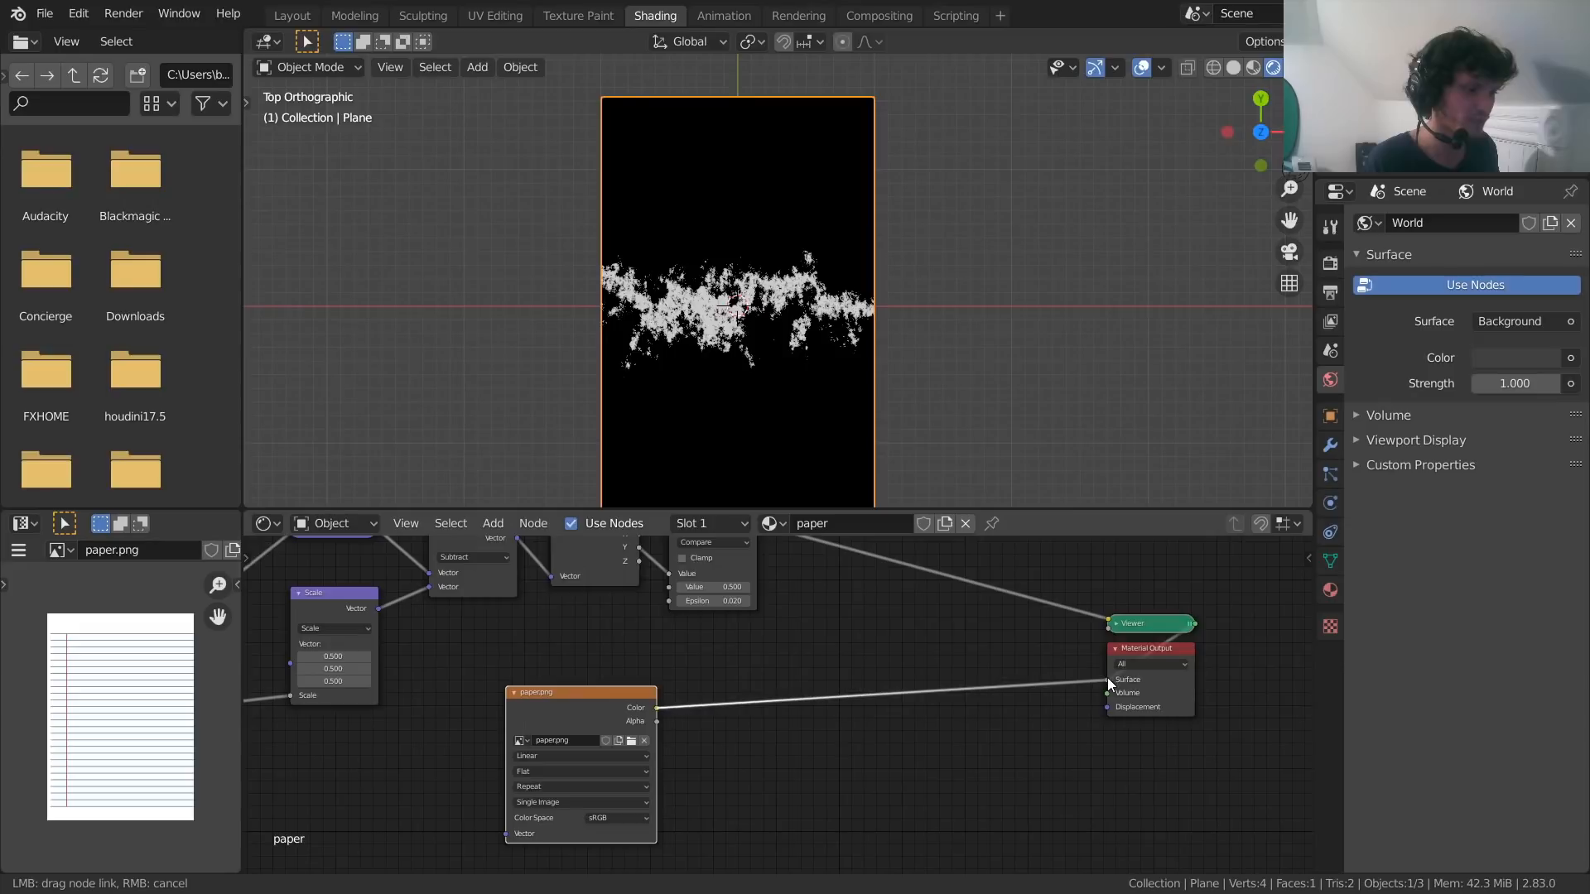
key(shift+a)
click(842, 575)
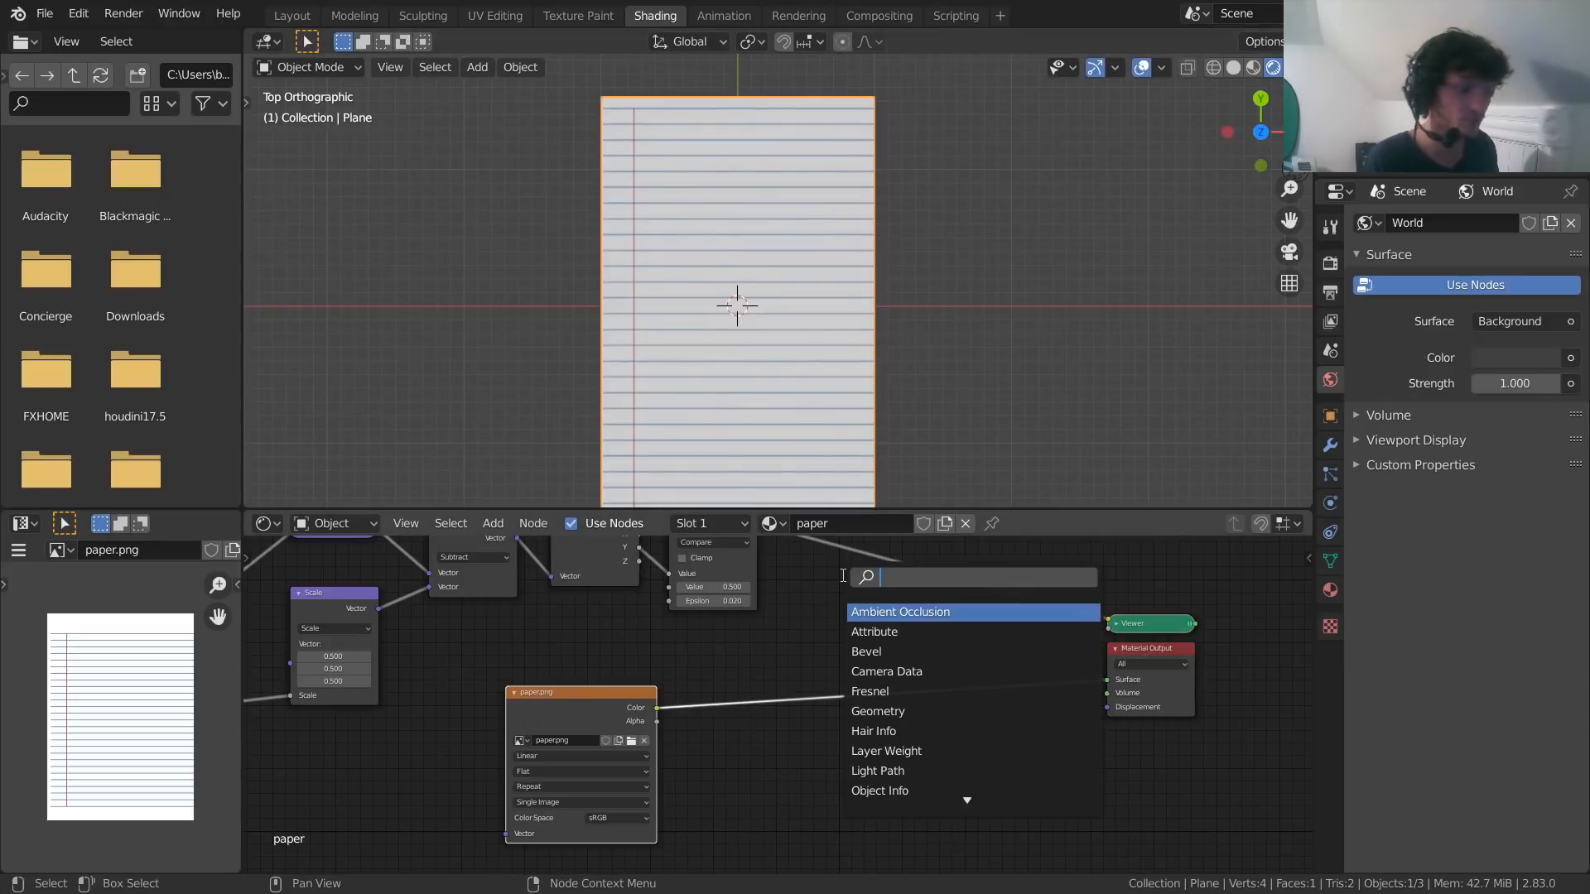
text(diff)
key(Return)
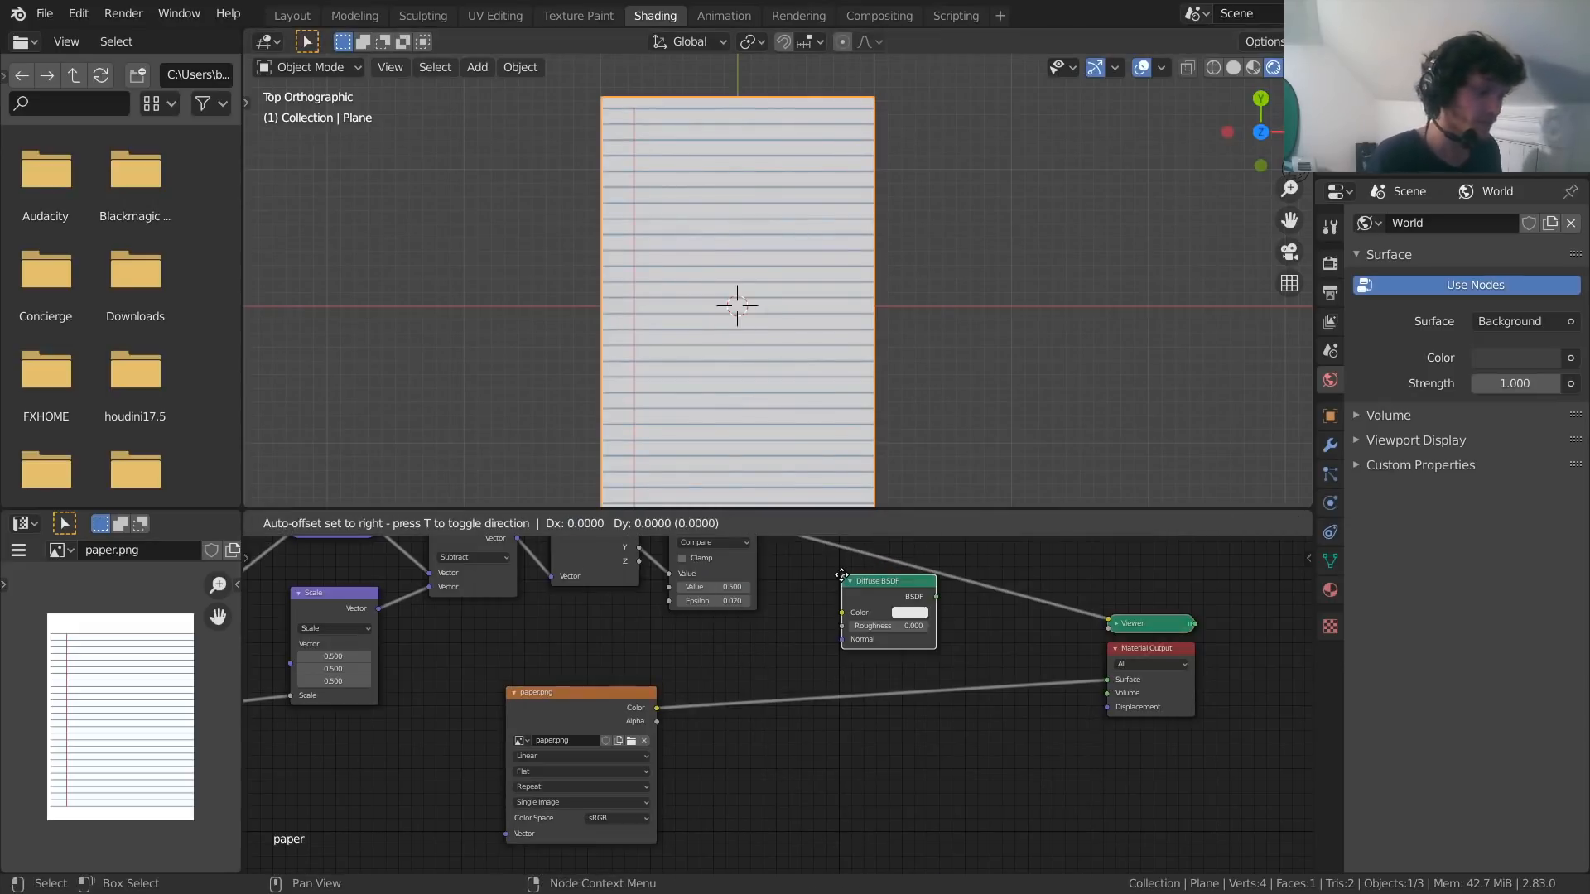
click(732, 668)
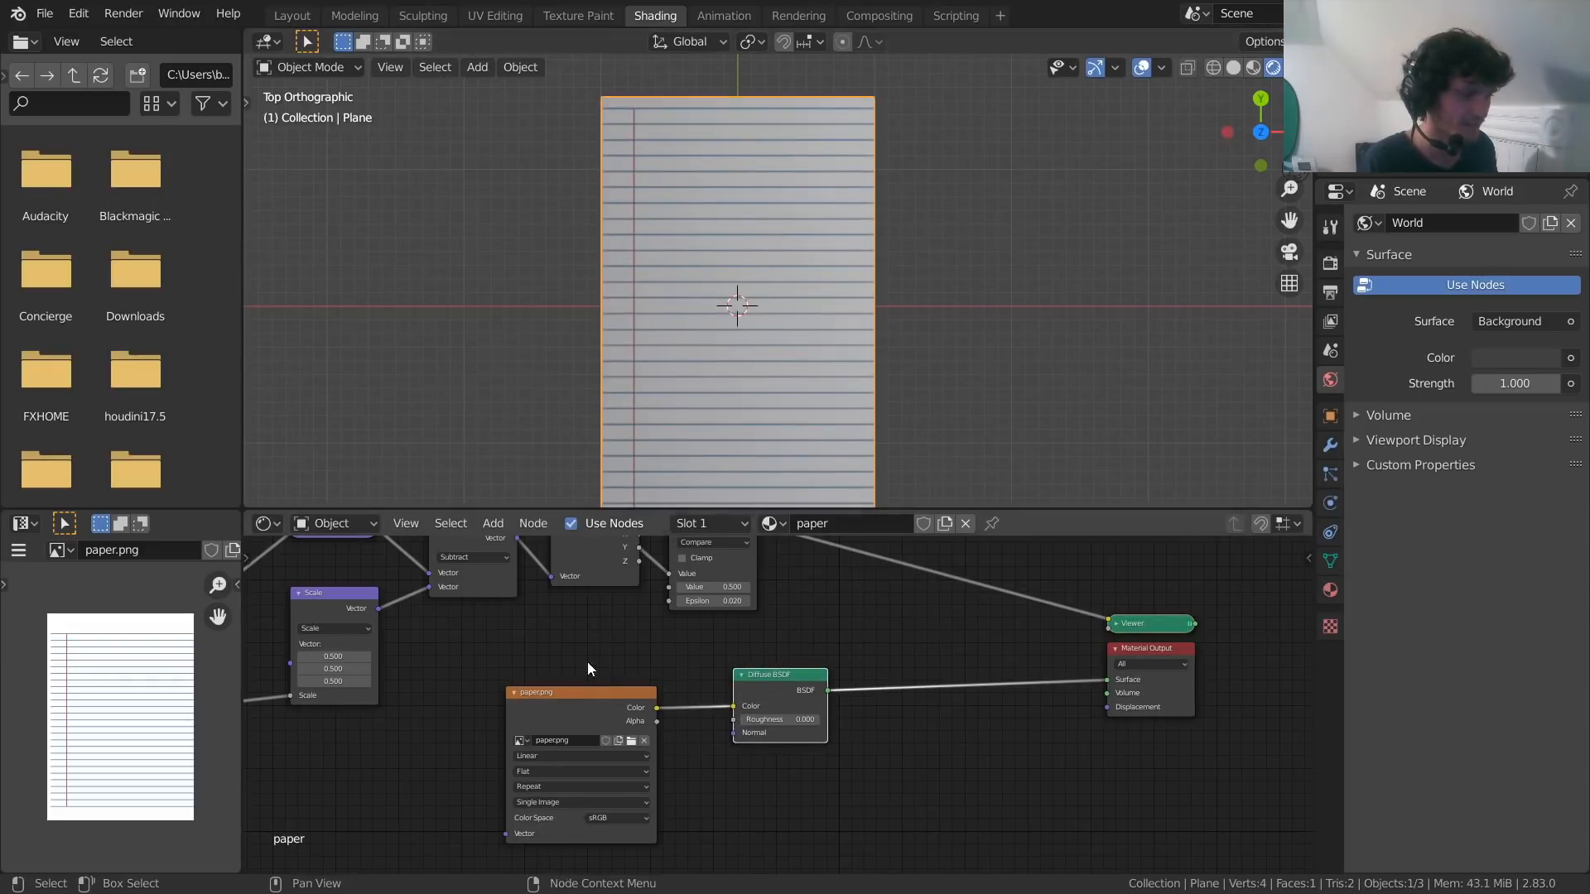
Try moving the light close to the plane's upper right corner, undo the move and reselect the plane
scroll(728, 365, down, 1)
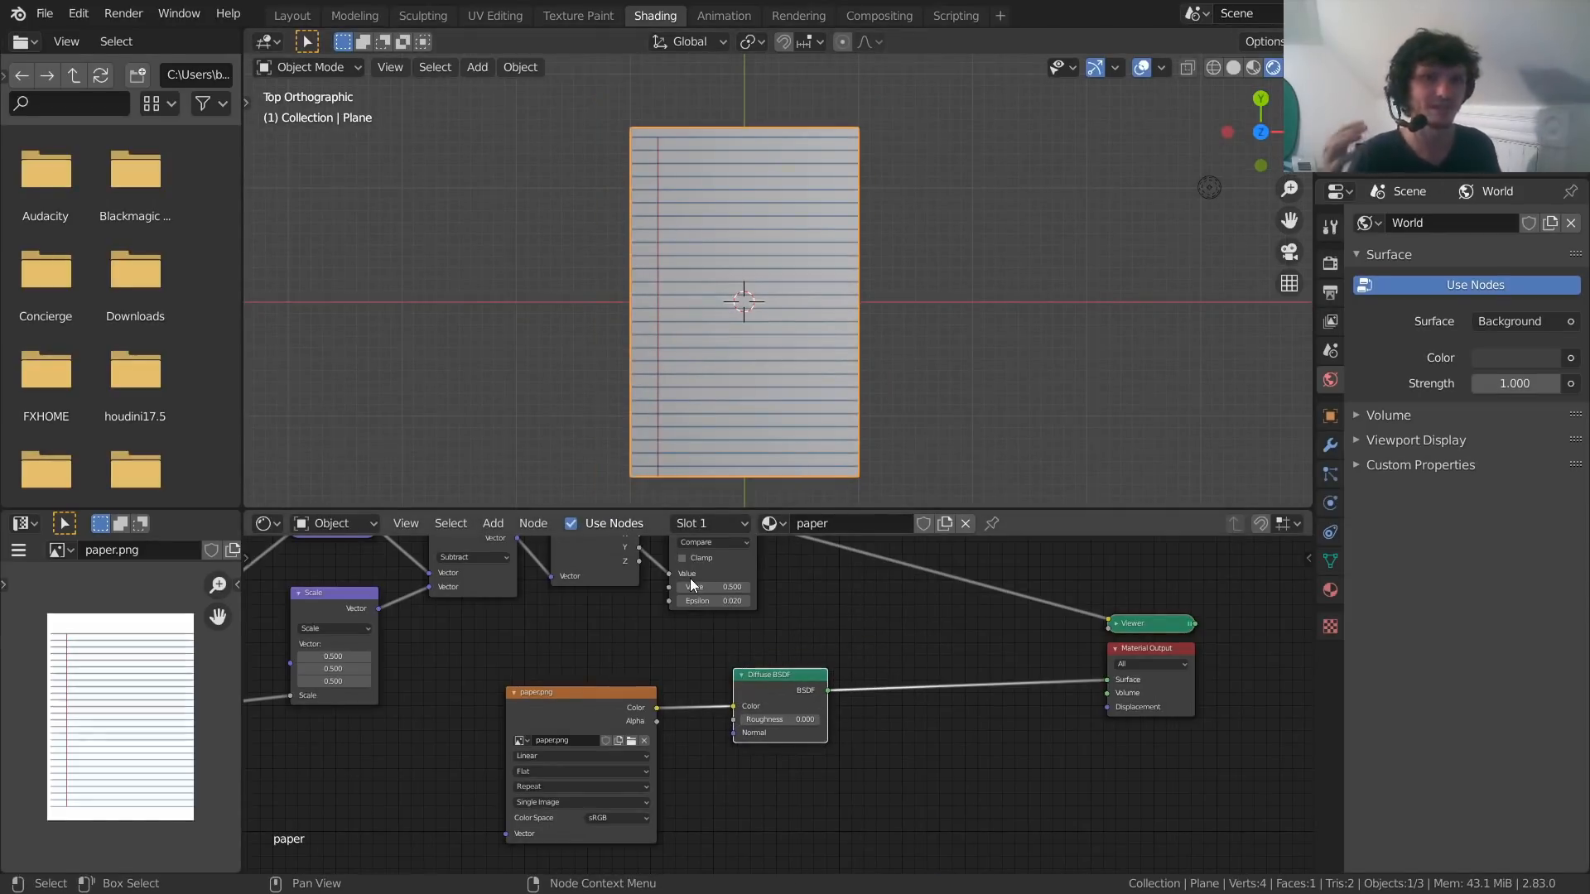
click(1209, 192)
key(g)
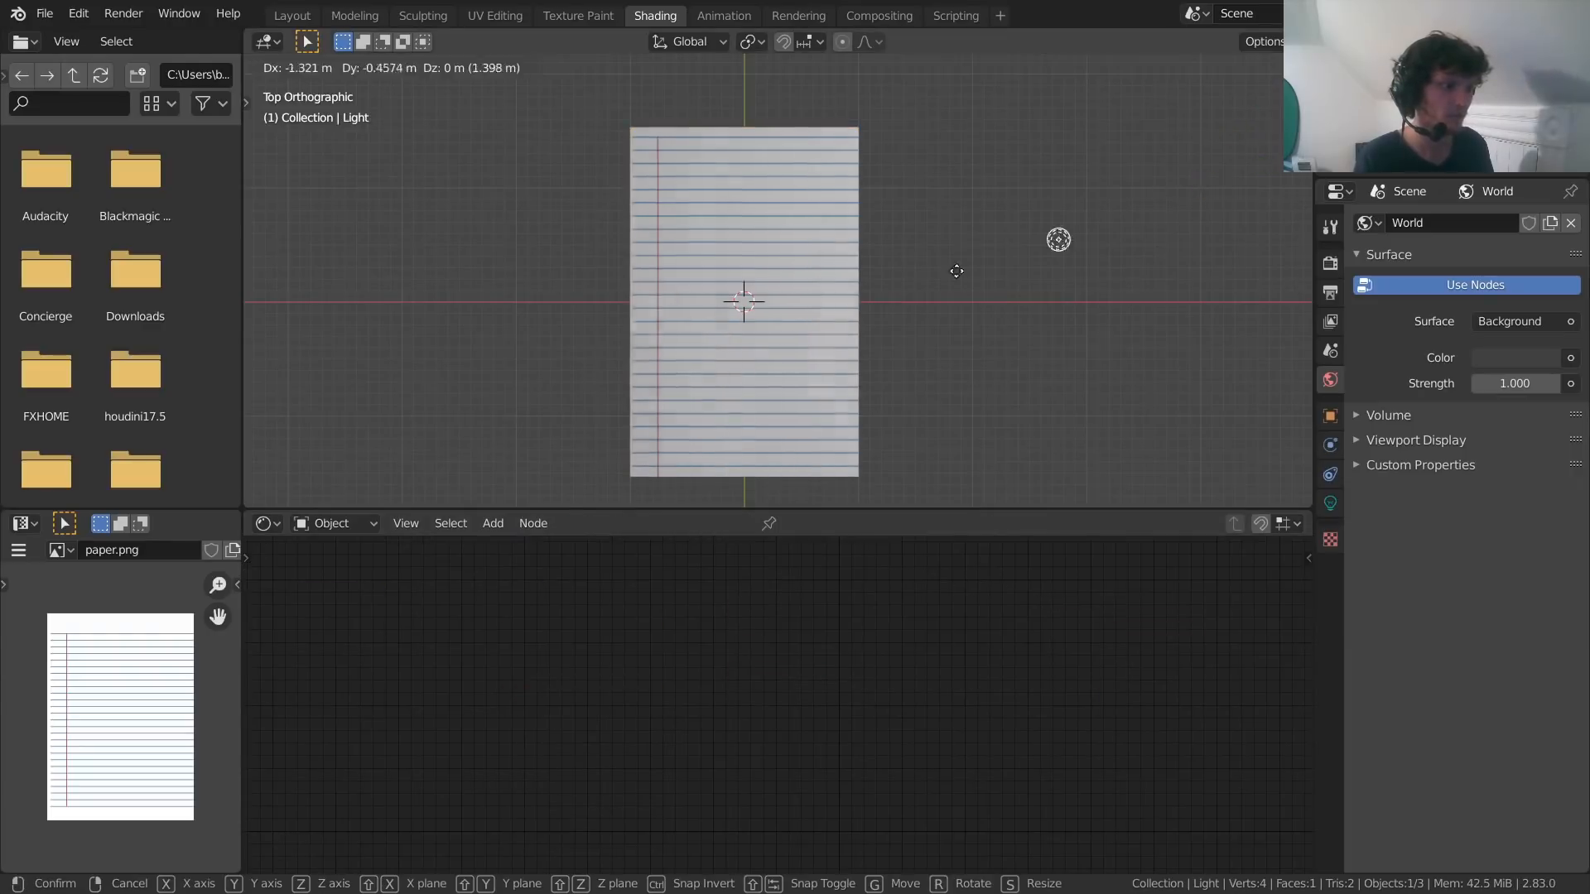
click(882, 212)
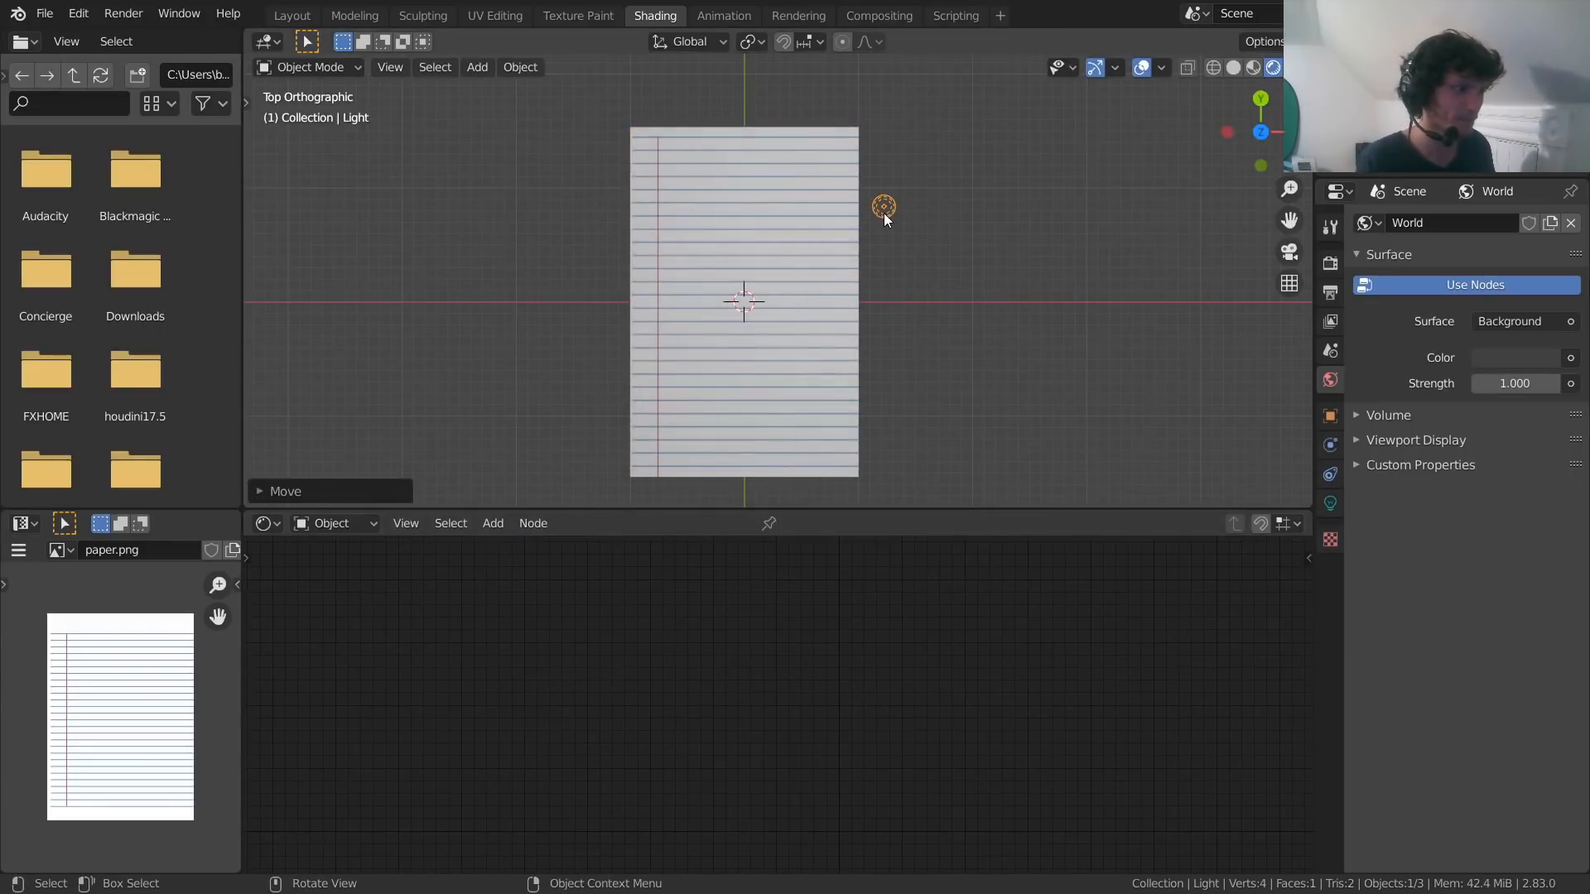
key(ctrl+z)
click(799, 250)
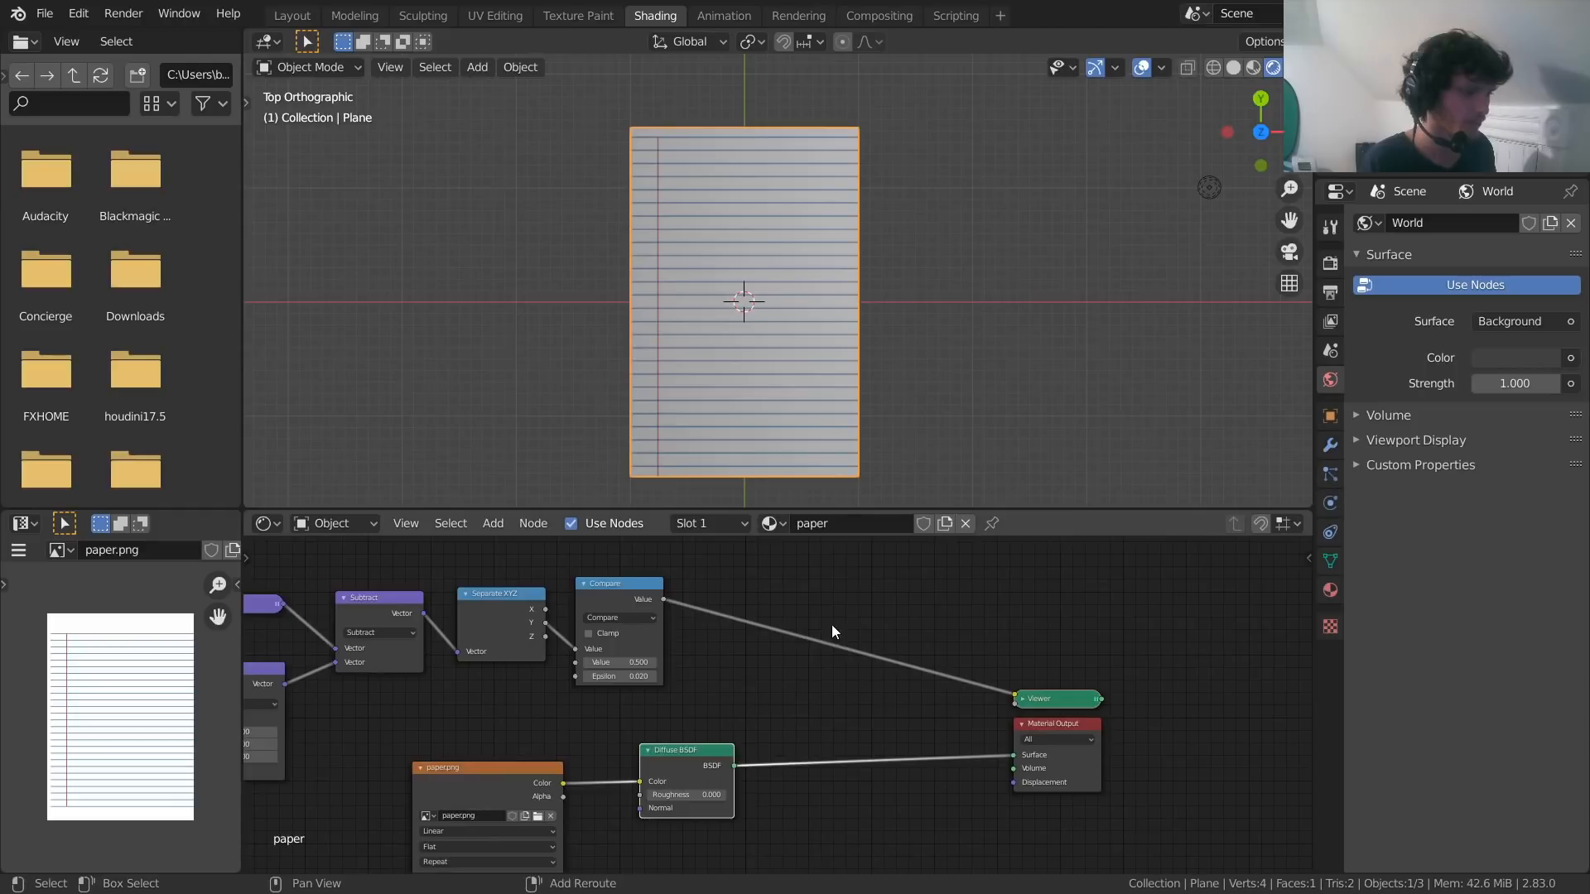
Insert a Mix Shader between the Diffuse BSDF and the Material Output
key(shift+a)
text(smi)
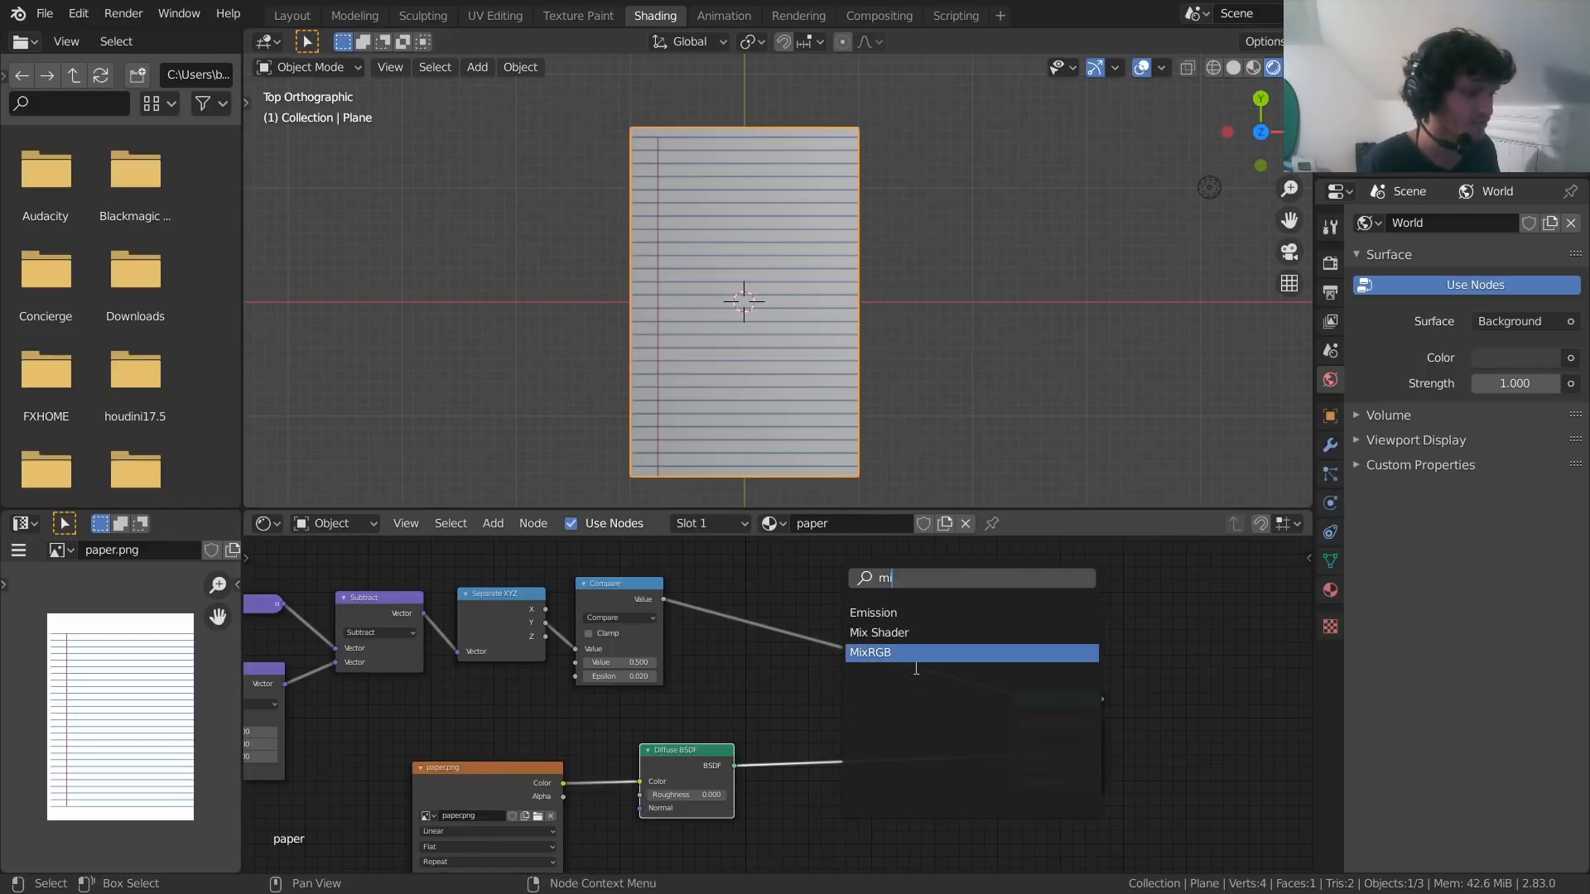
click(888, 636)
click(861, 712)
Add an Emission shader below the Diffuse BSDF and connect it to the Mix Shader's second Shader input
middle_drag(742, 673, 831, 649)
key(shift+a)
text(sem)
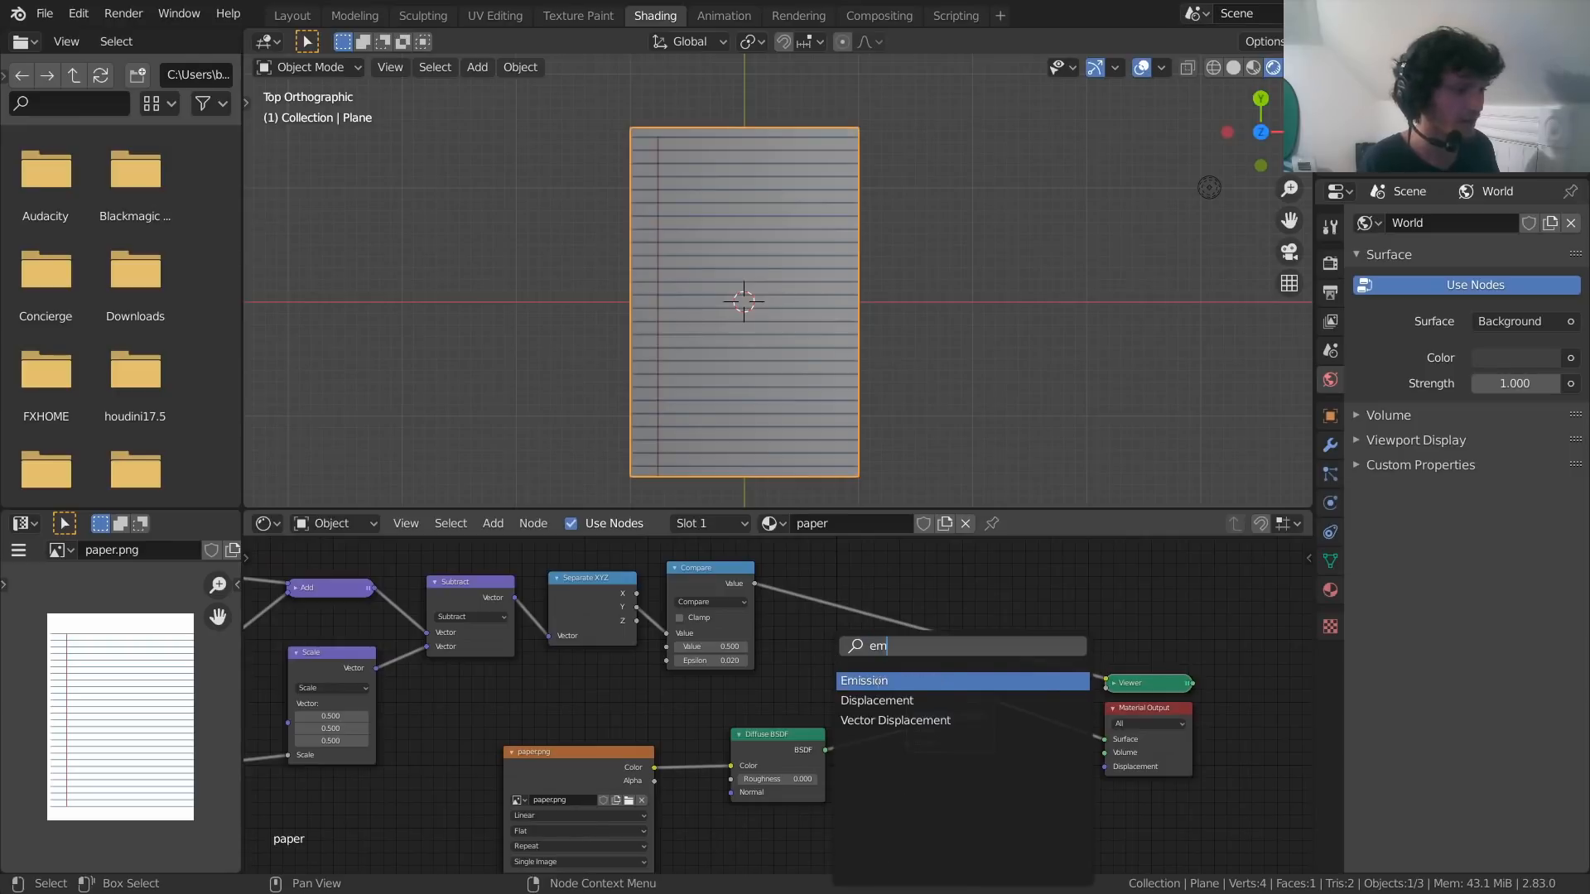
click(861, 674)
click(779, 836)
drag(822, 823, 904, 741)
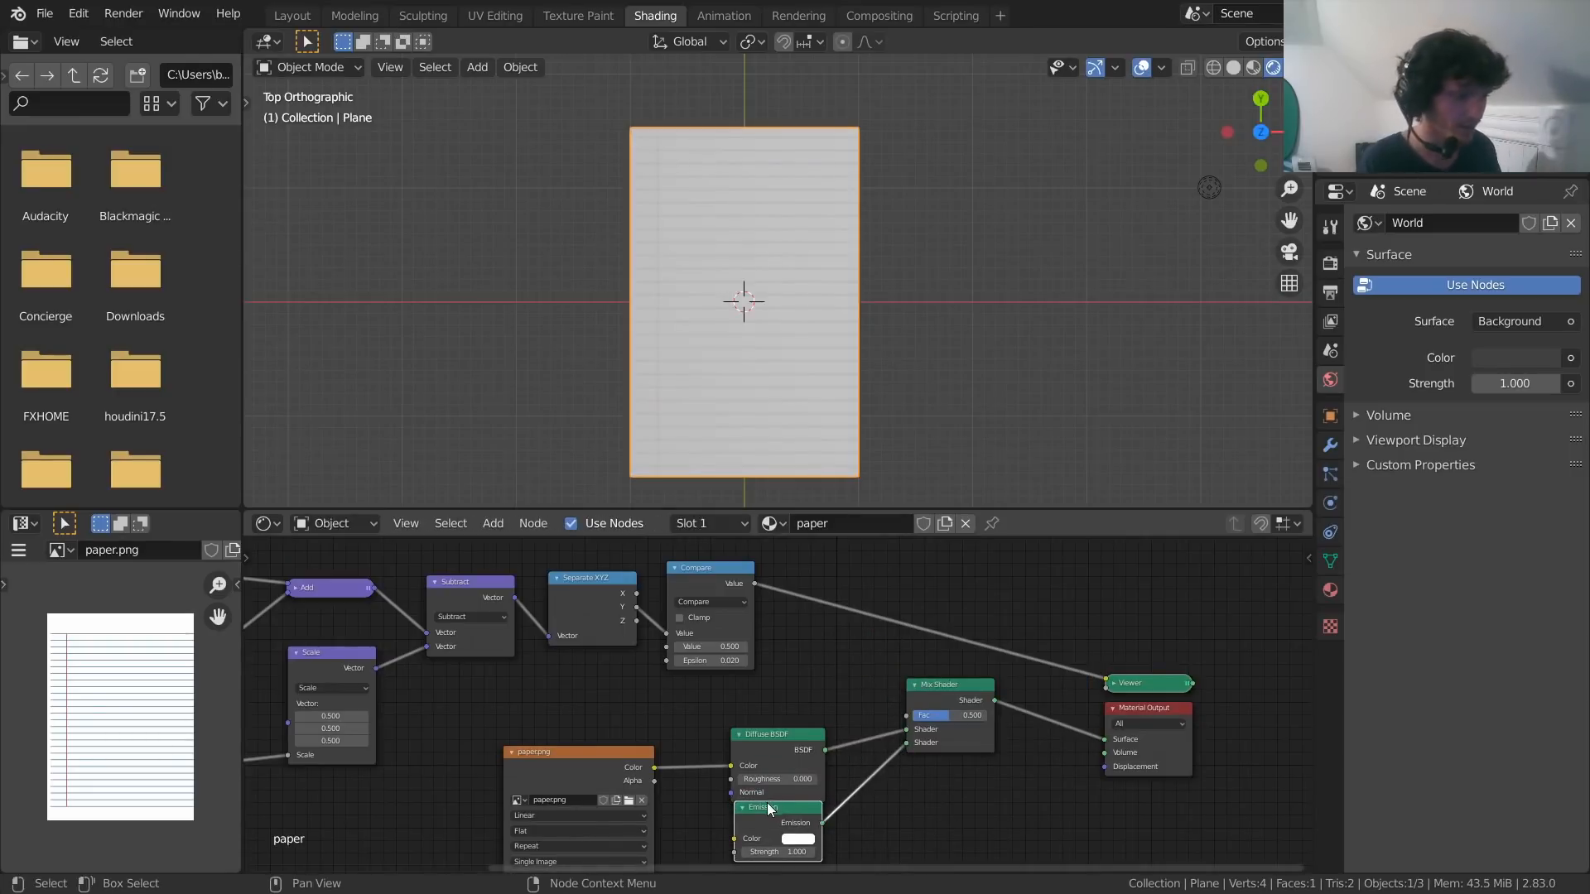
Move the Emission node above the Diffuse BSDF and preview the Compare node's output on the plane
drag(769, 805, 819, 636)
middle_drag(737, 565, 771, 615)
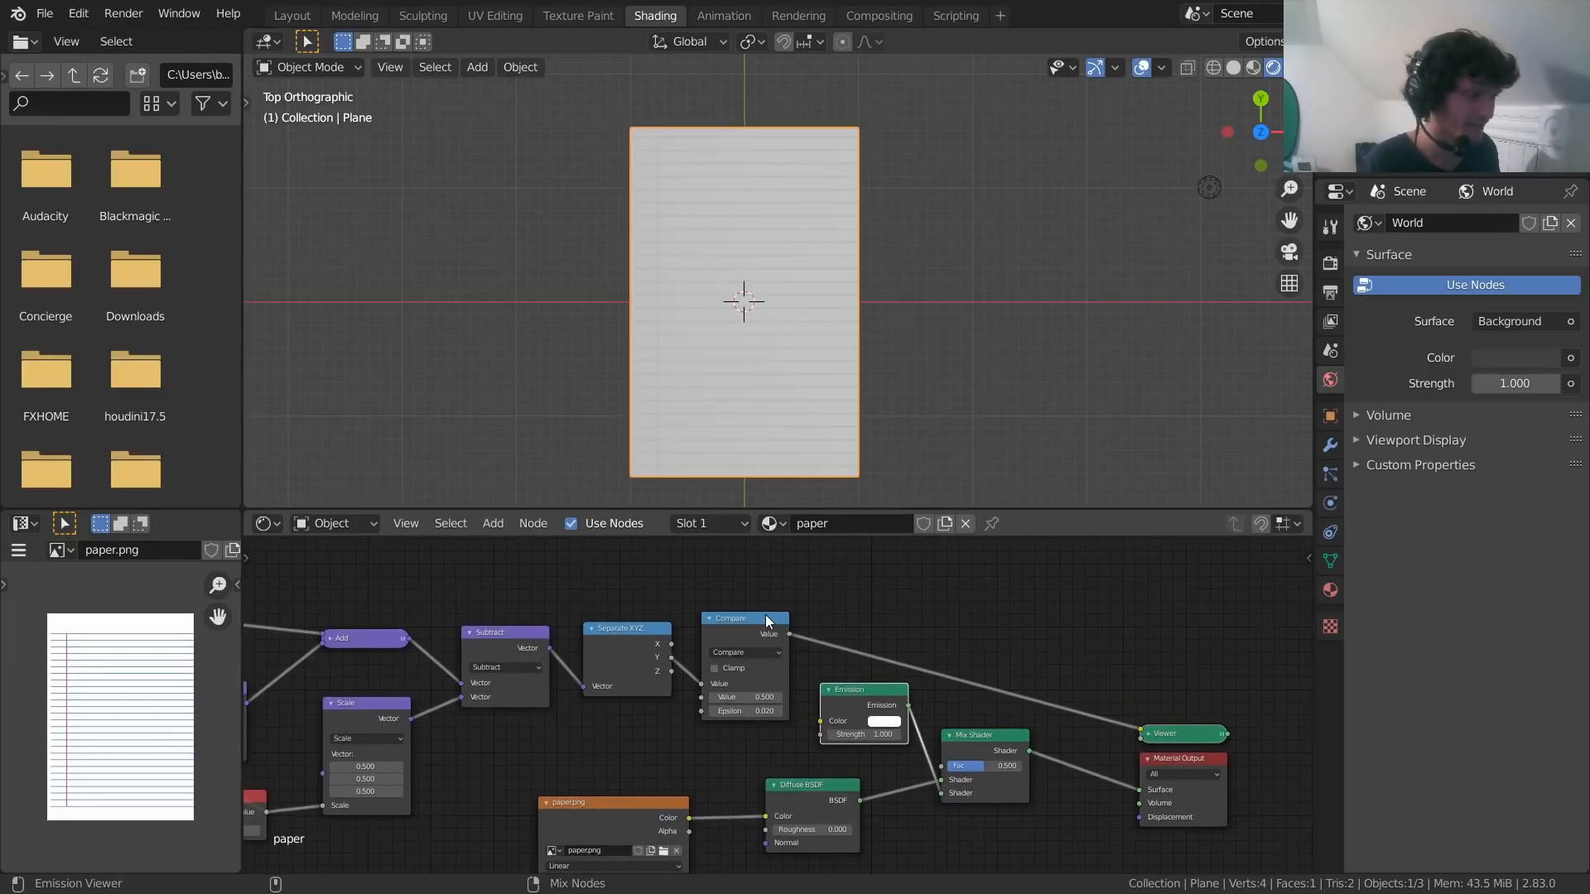
ctrl+shift+click(775, 621)
scroll(790, 614, up, 2)
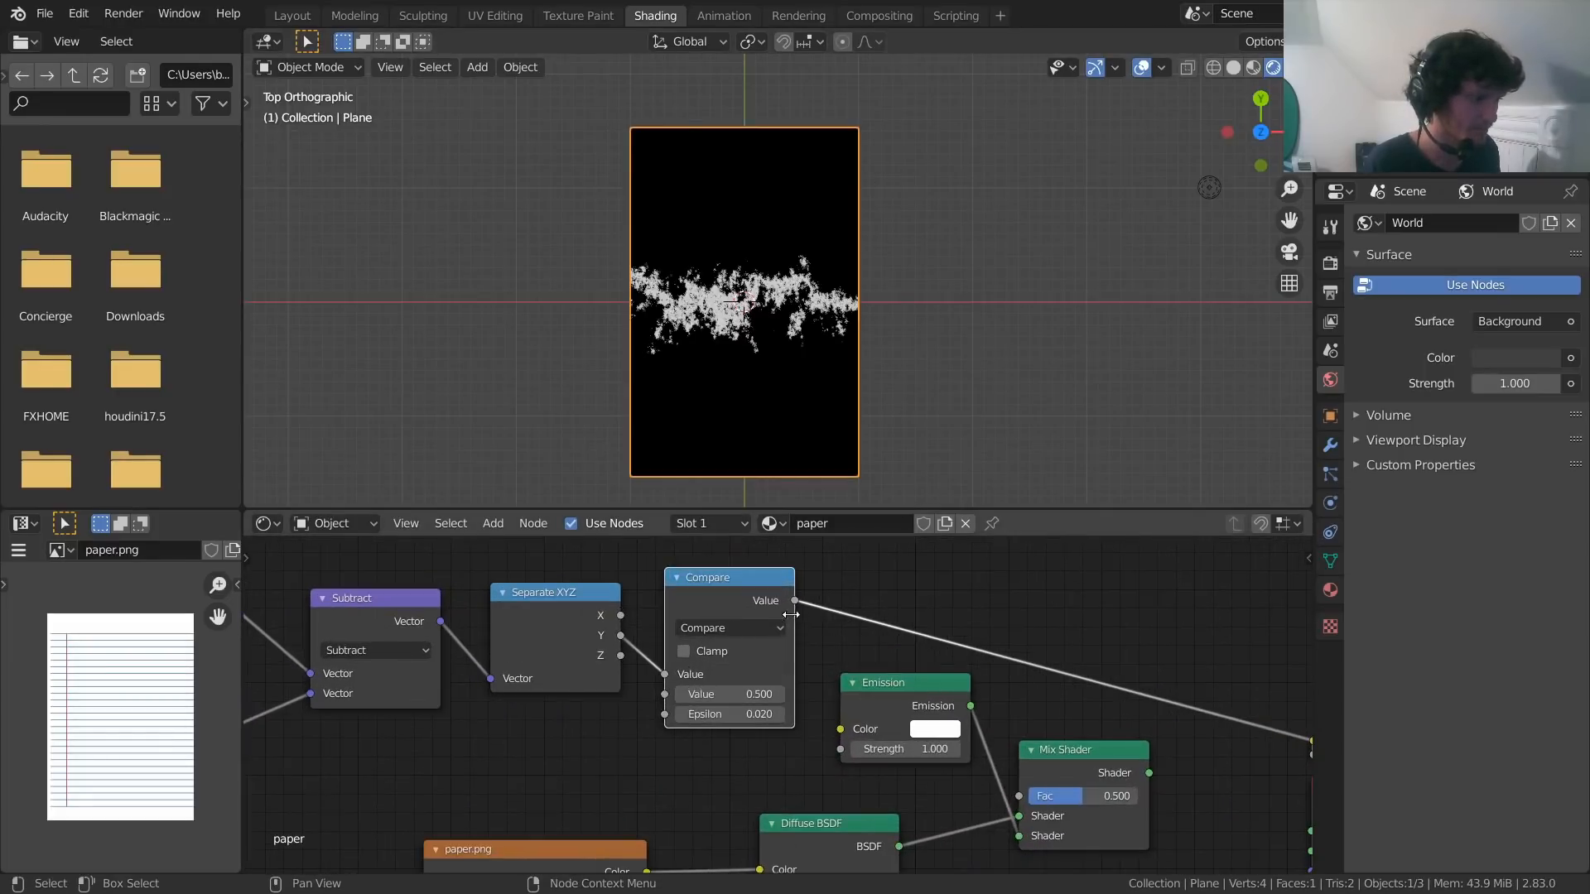
Connect the Compare Value to the Emission Color, restore the Mix Shader as the surface output and nudge the Emission node
drag(795, 600, 869, 635)
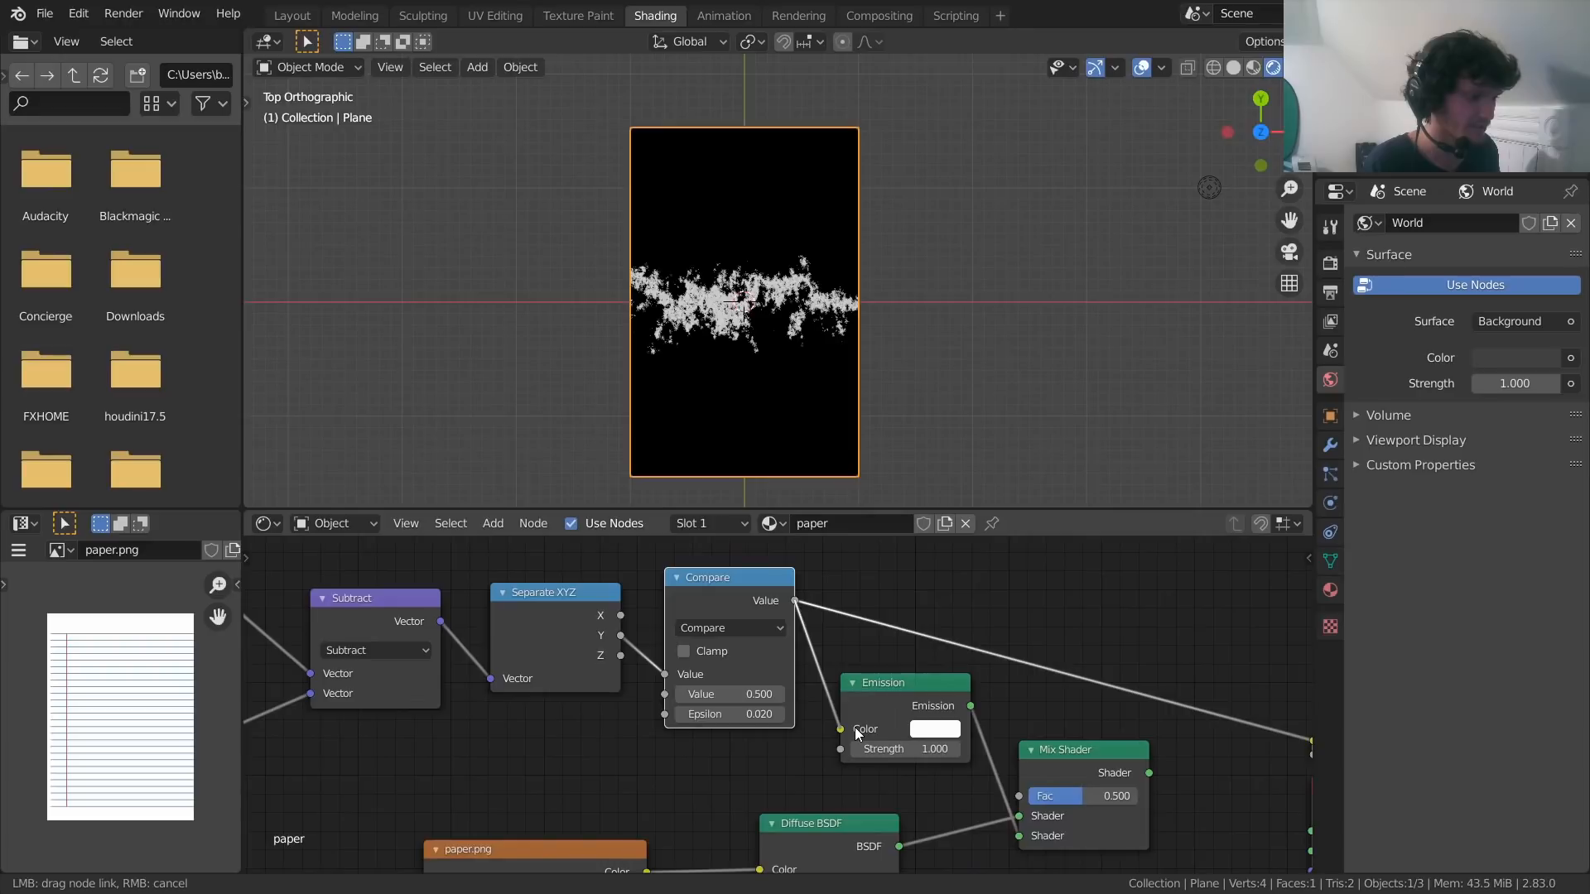
drag(855, 727, 854, 727)
middle_drag(1084, 758, 929, 720)
ctrl+shift+click(929, 721)
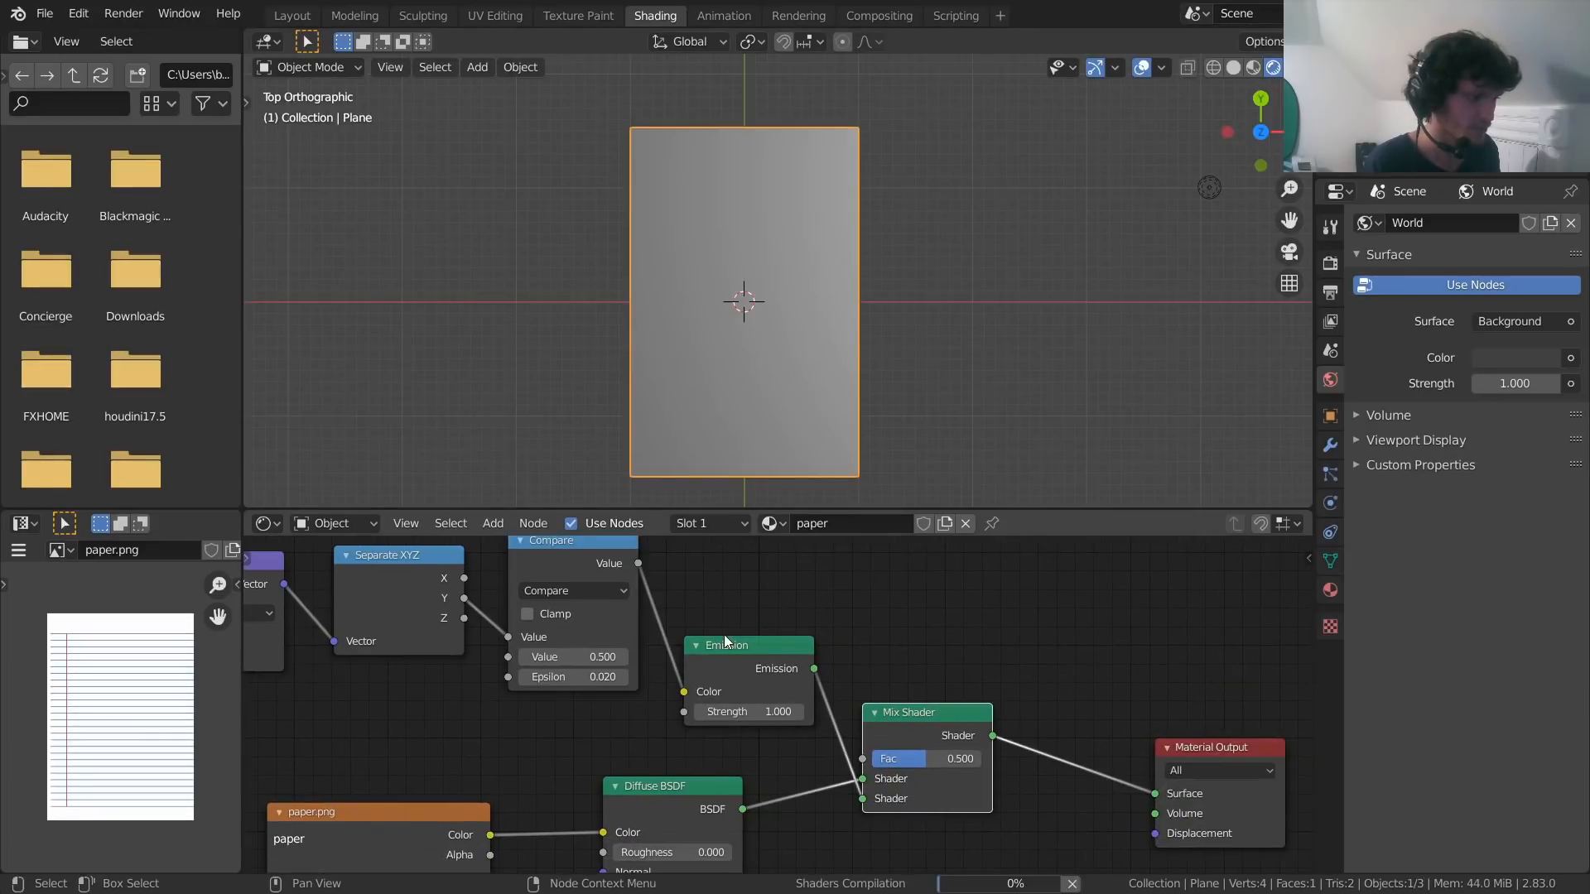
drag(724, 641, 735, 639)
Undo a trial change to the Emission Strength, show the render properties and set the Strength to 52.3
middle_drag(801, 250, 712, 321)
drag(754, 709, 853, 709)
key(ctrl+z)
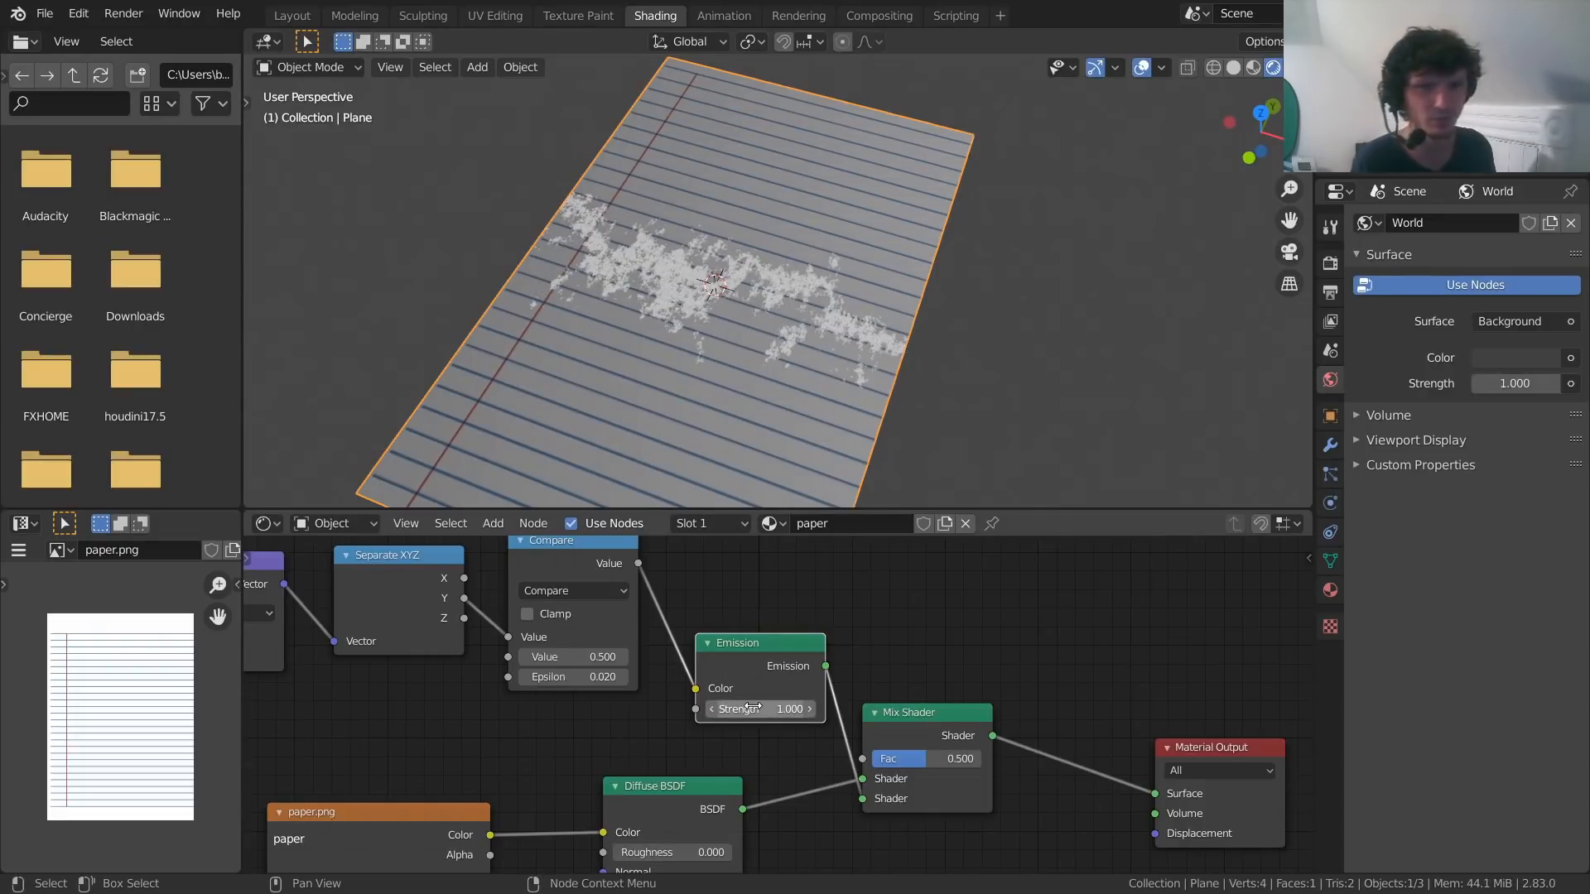
click(1334, 271)
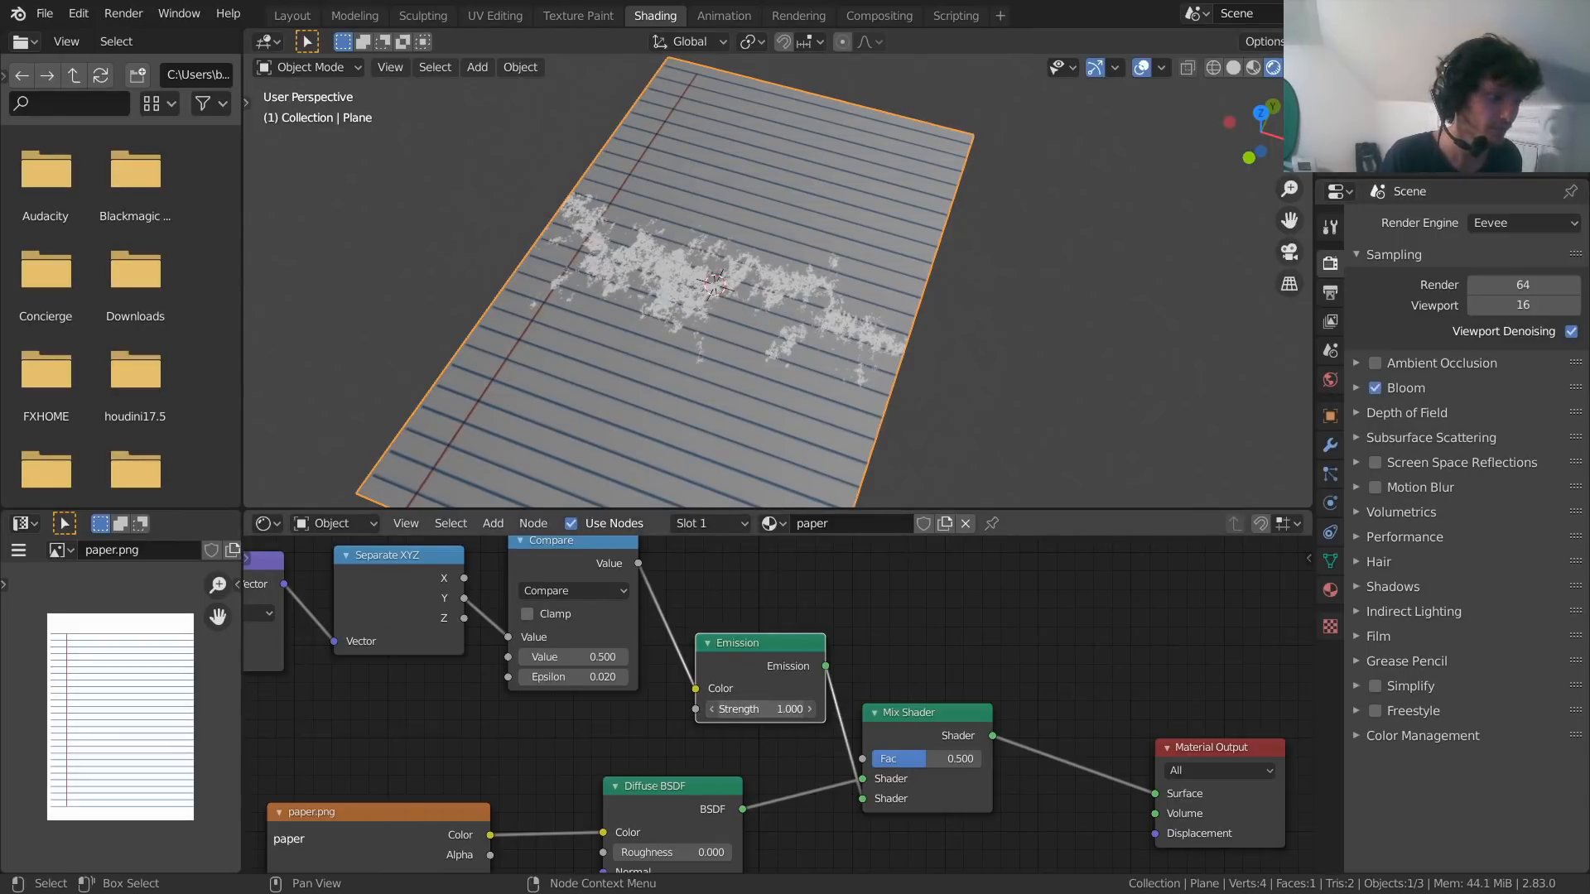
drag(760, 709, 869, 708)
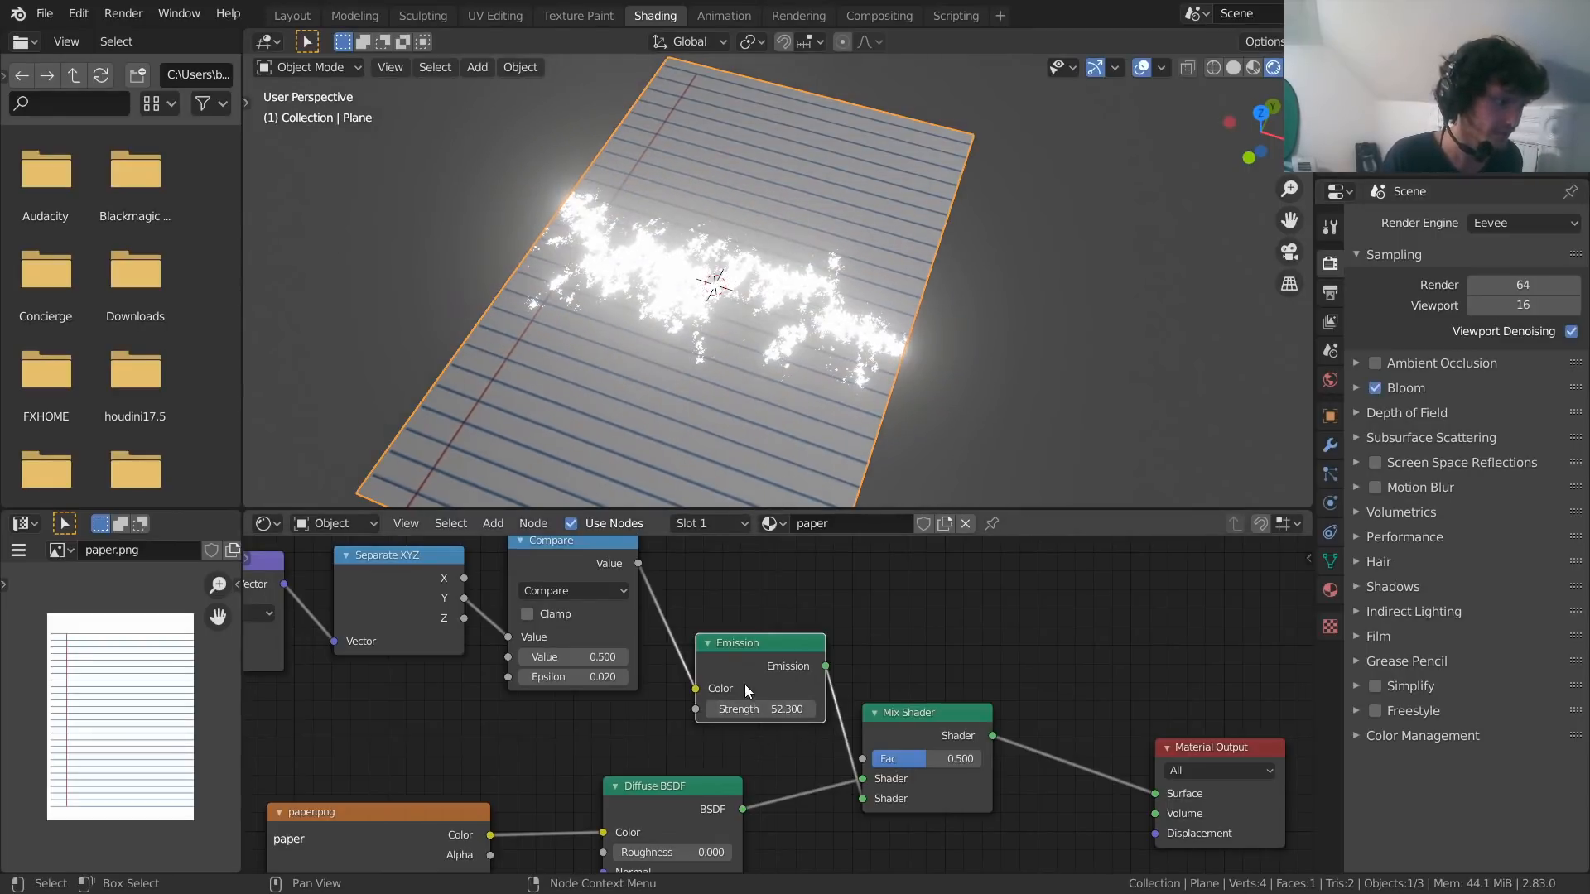
Move the Emission, Mix Shader and Material Output nodes away from Compare and Diffuse BSDF to leave a wide gap
middle_drag(760, 642, 782, 702)
drag(780, 703, 866, 578)
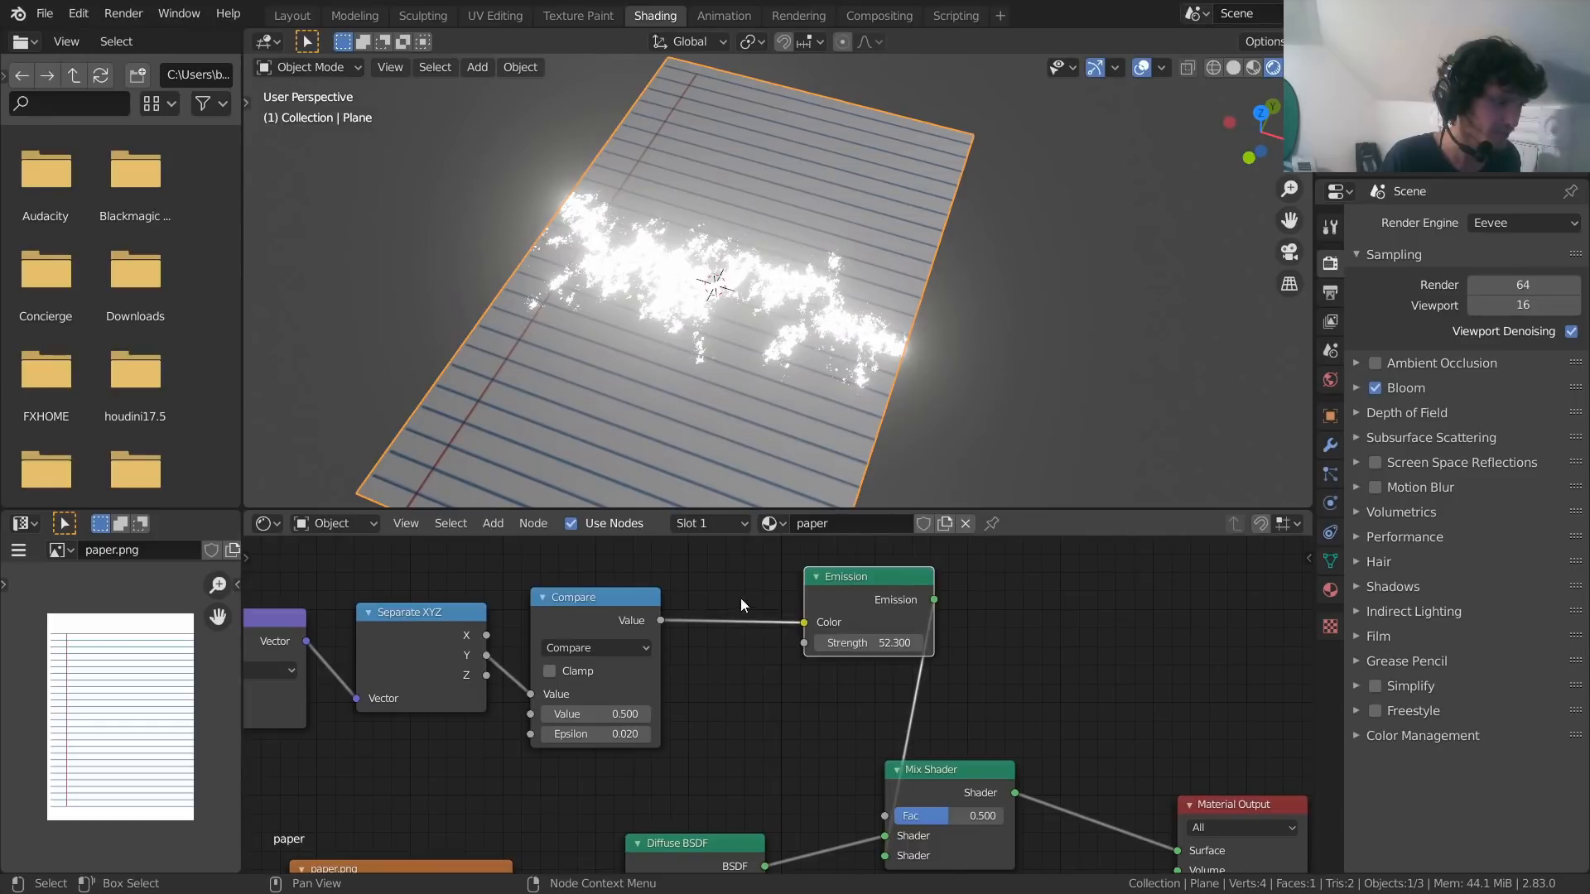
scroll(929, 636, down, 4)
drag(1141, 816, 954, 647)
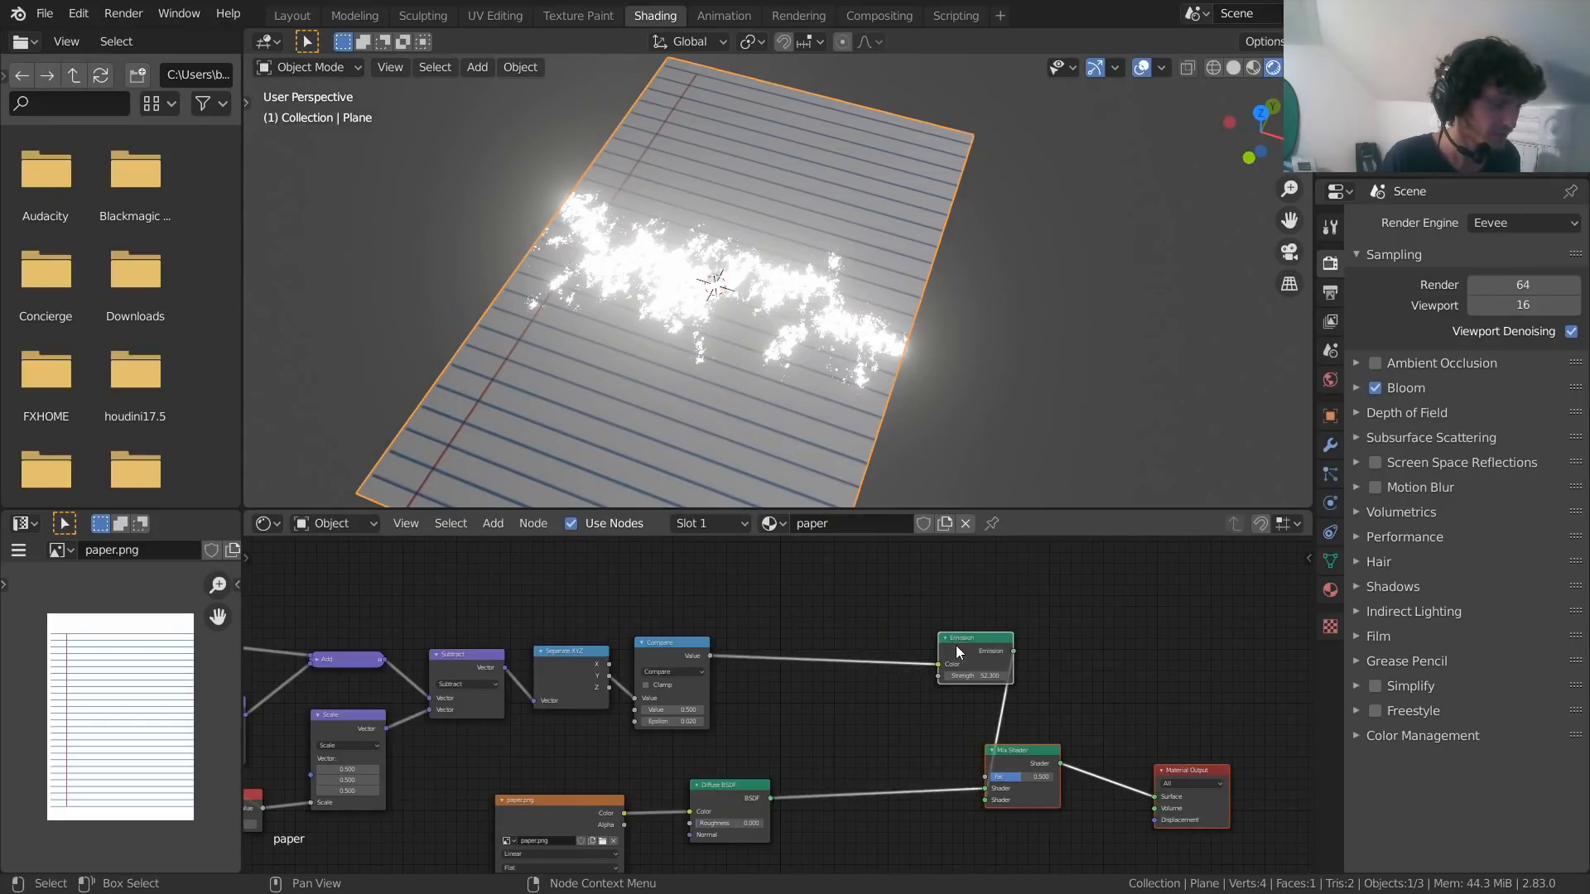
Add a ColorRamp node on the link between the Compare node and the Emission node's Color
click(847, 598)
scroll(847, 598, up, 2)
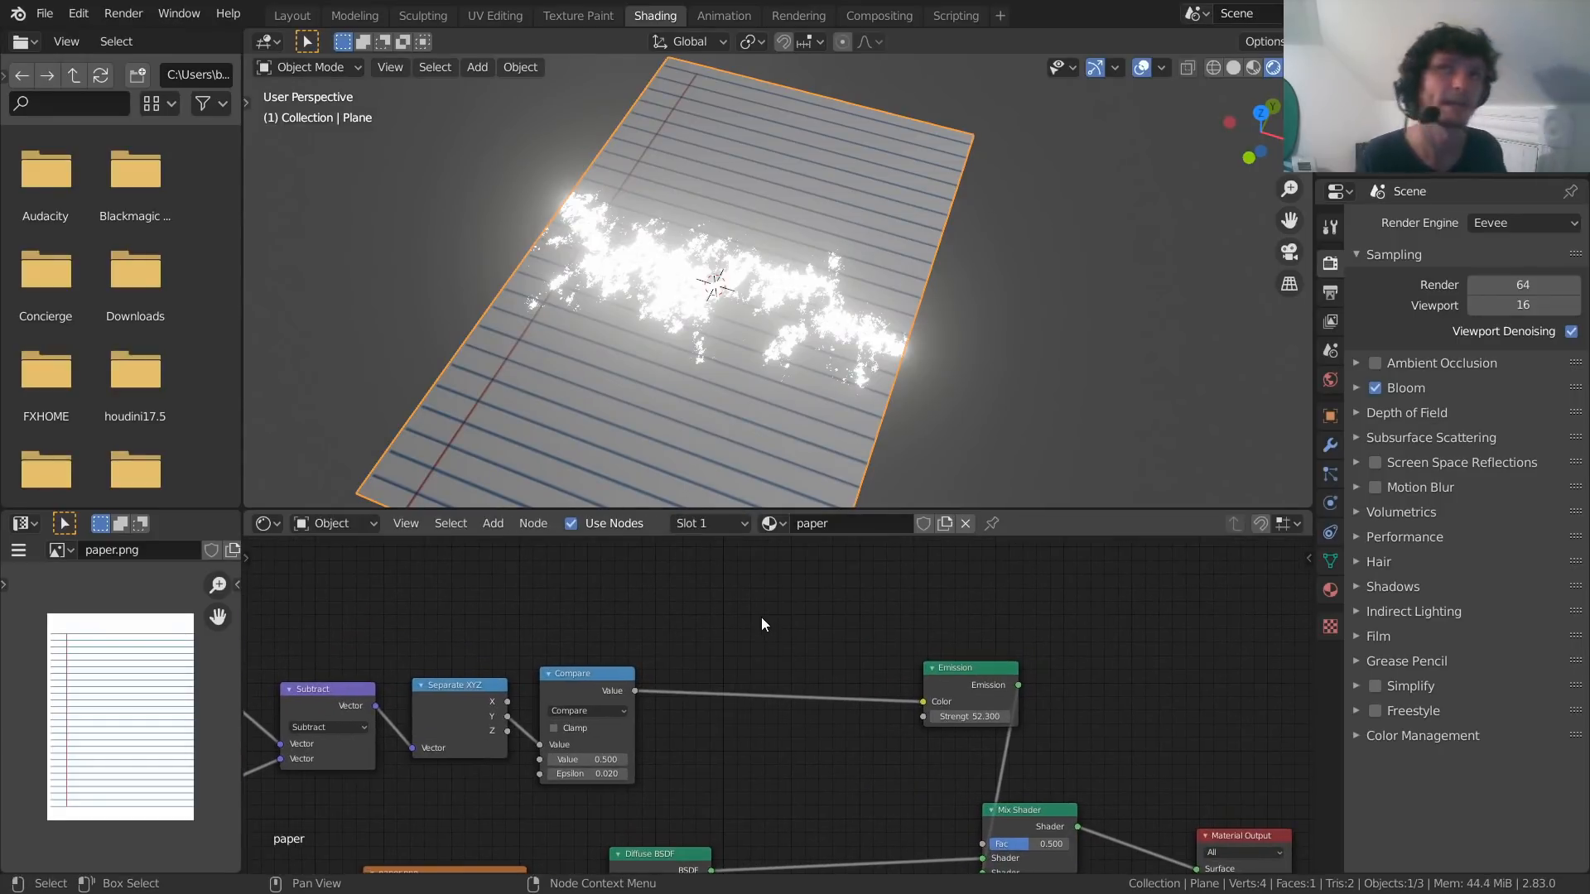
key(shift+a)
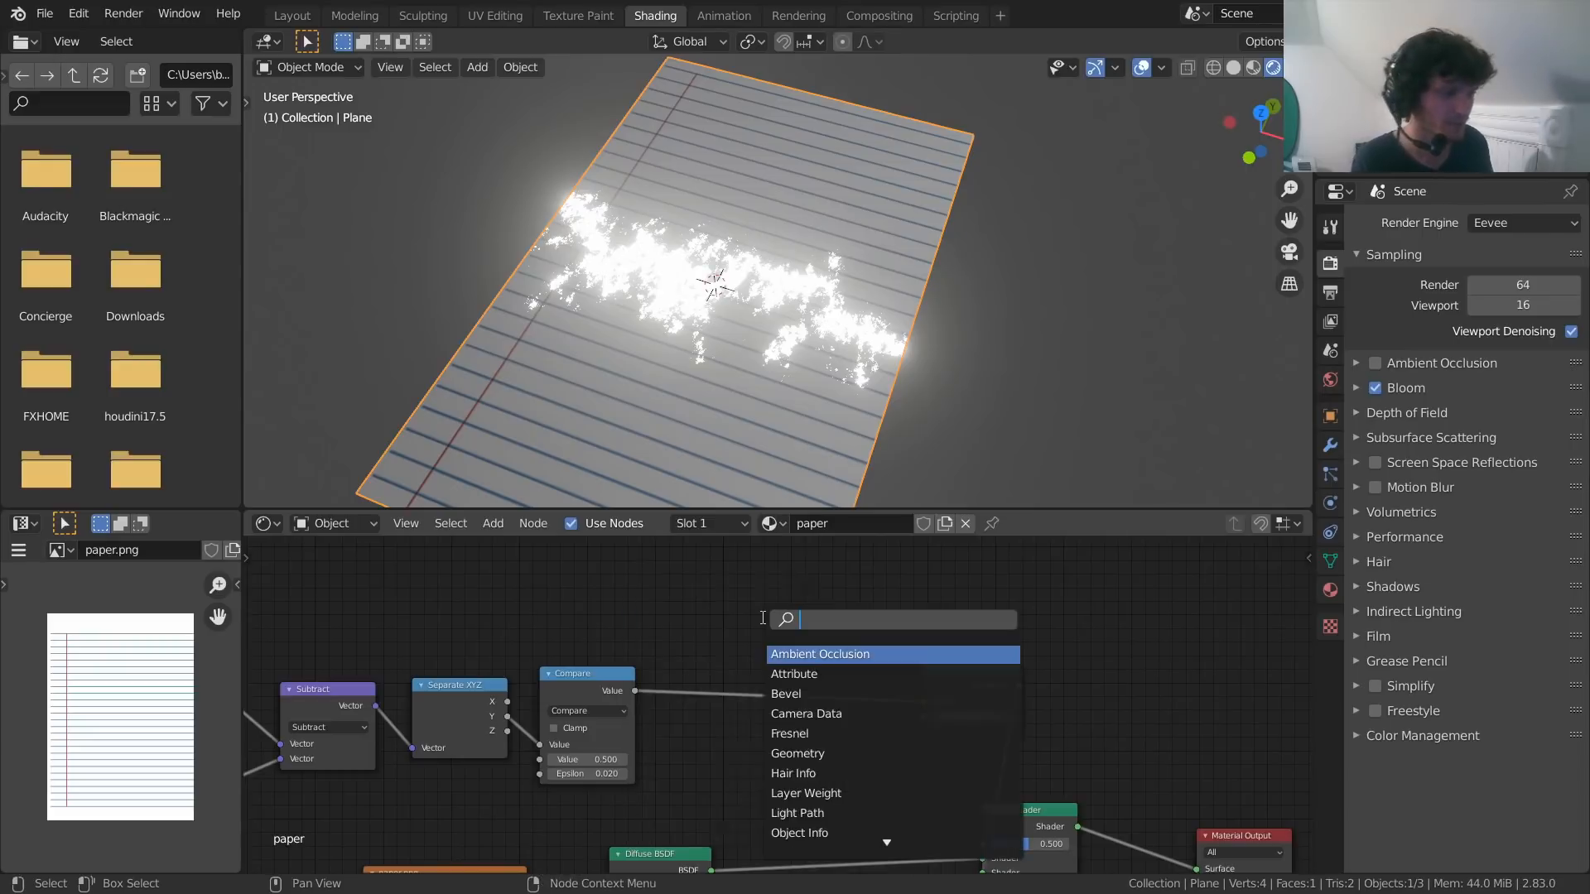
text(colo)
click(802, 673)
click(734, 690)
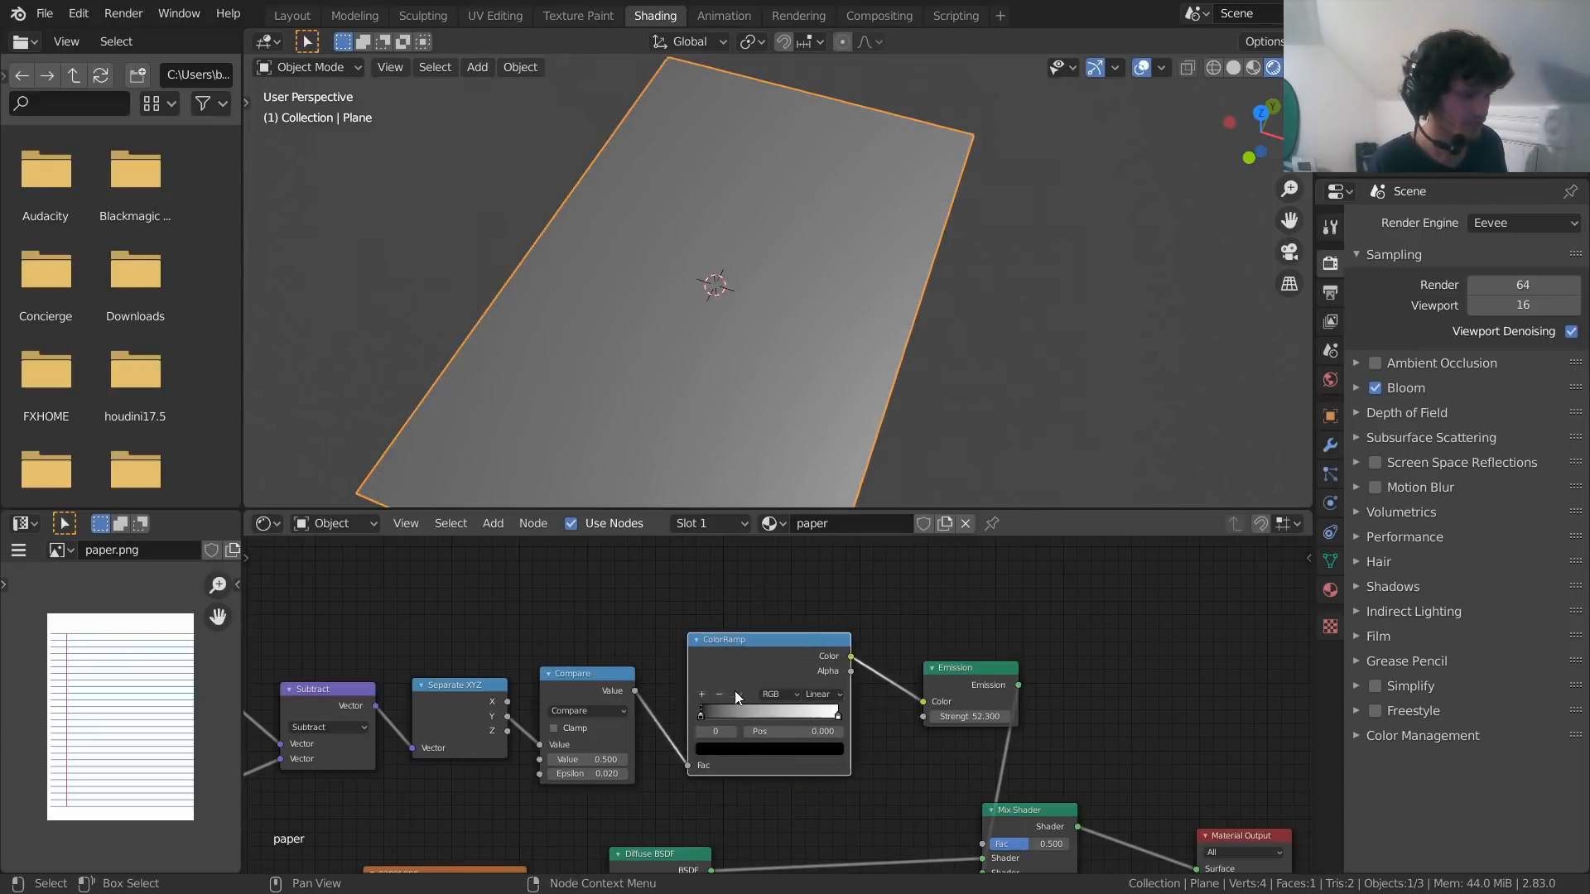
Change the ColorRamp's white end stop at position 1.000 to a saturated orange-red
scroll(733, 691, up, 3)
click(724, 739)
click(745, 759)
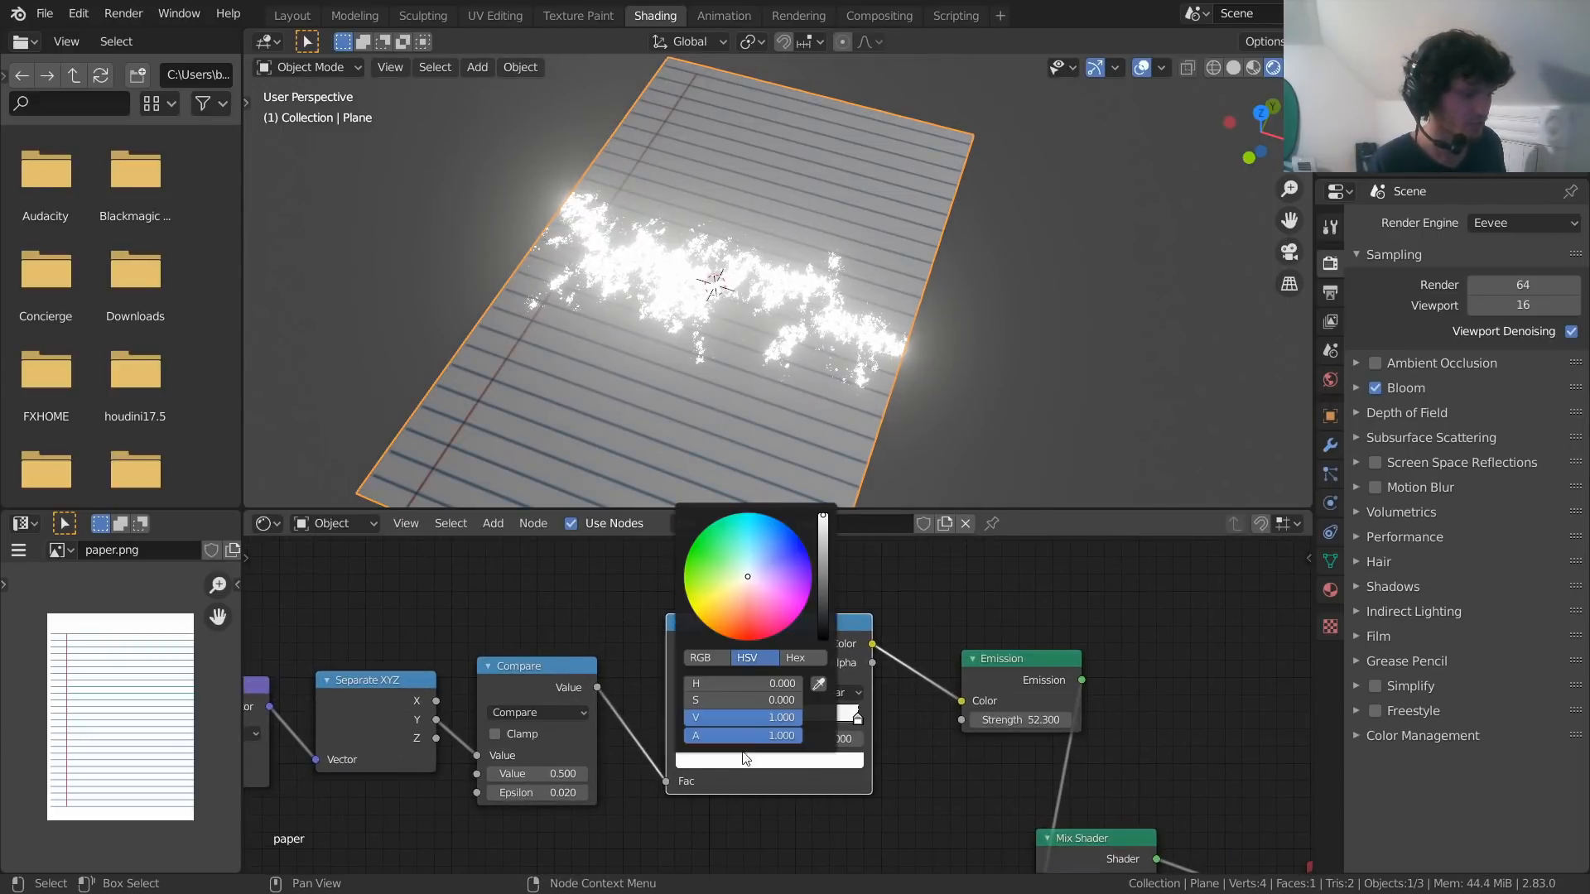
drag(746, 592, 734, 639)
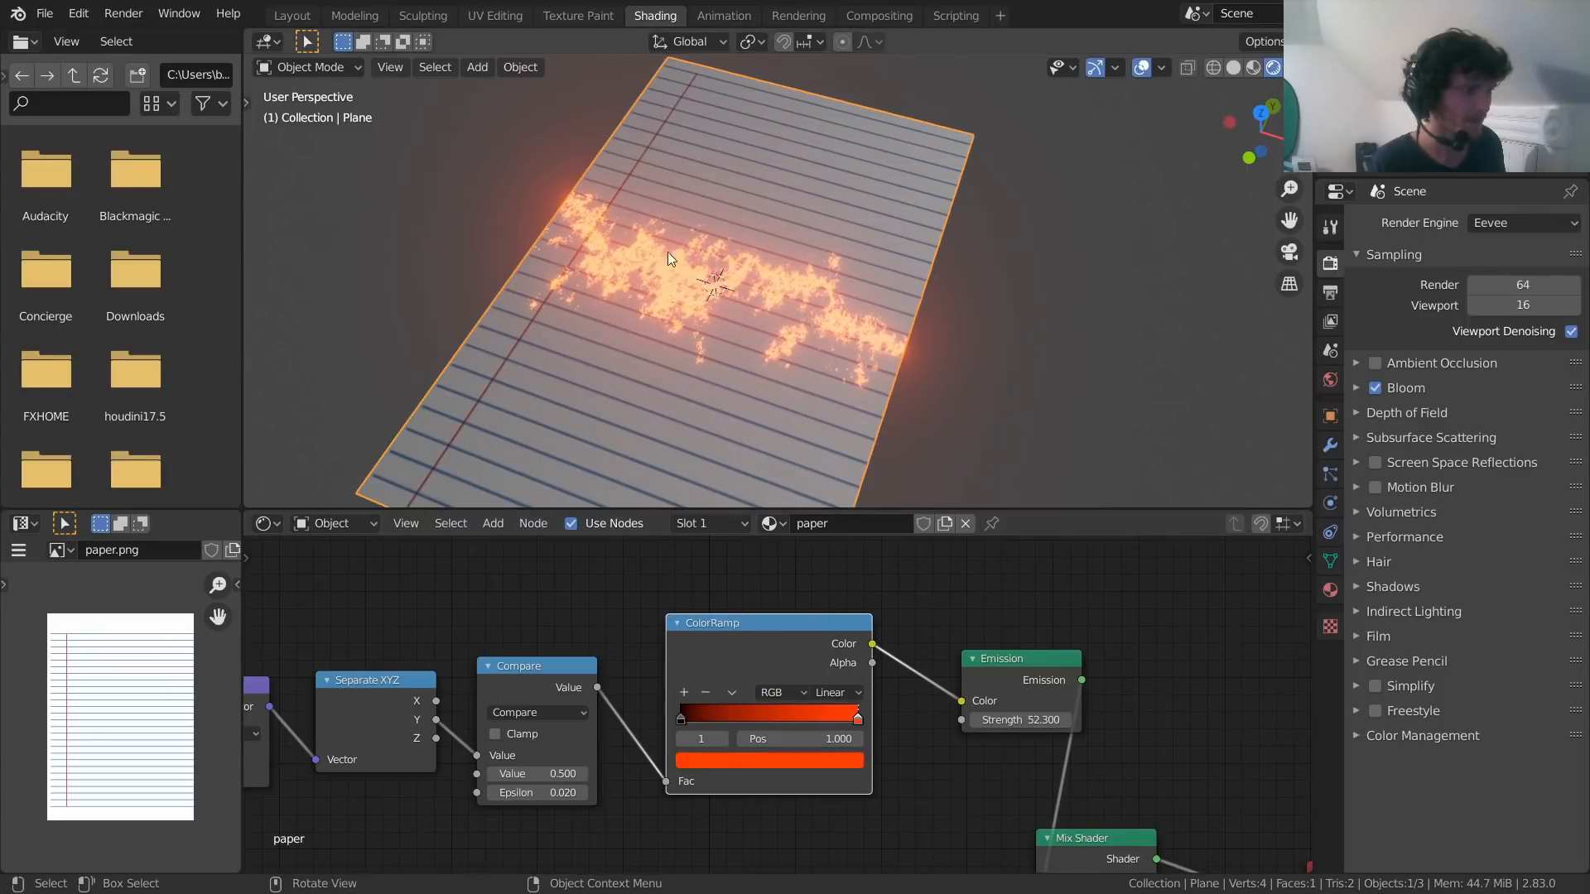
View the plane from the top and try an Emission Strength of 305, restoring it to 52.3
scroll(633, 601, down, 1)
click(1257, 115)
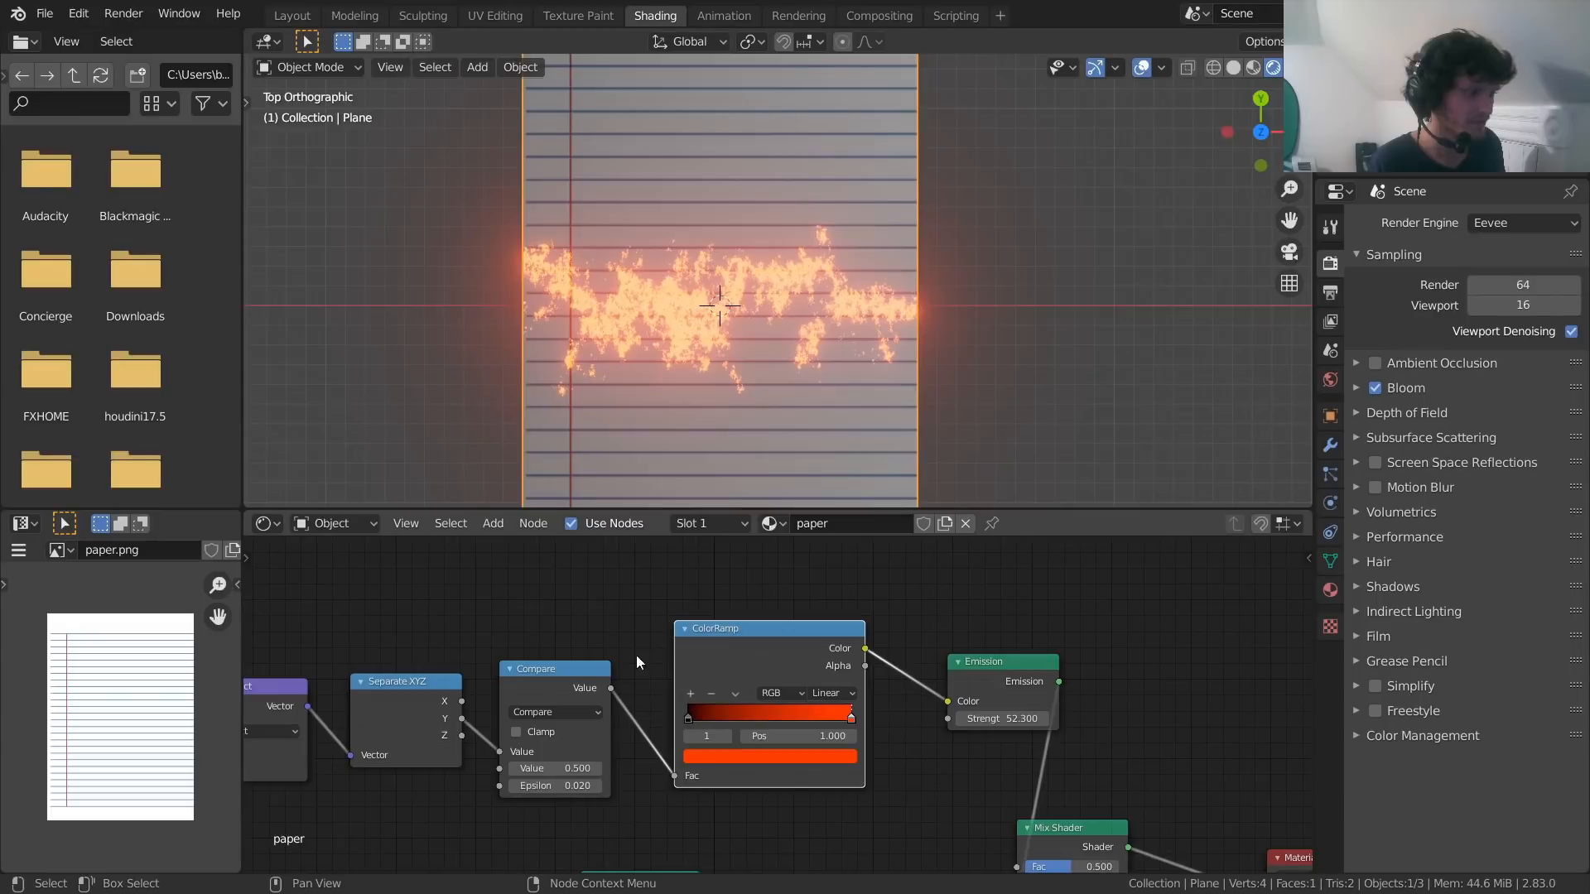
drag(1037, 717, 1142, 717)
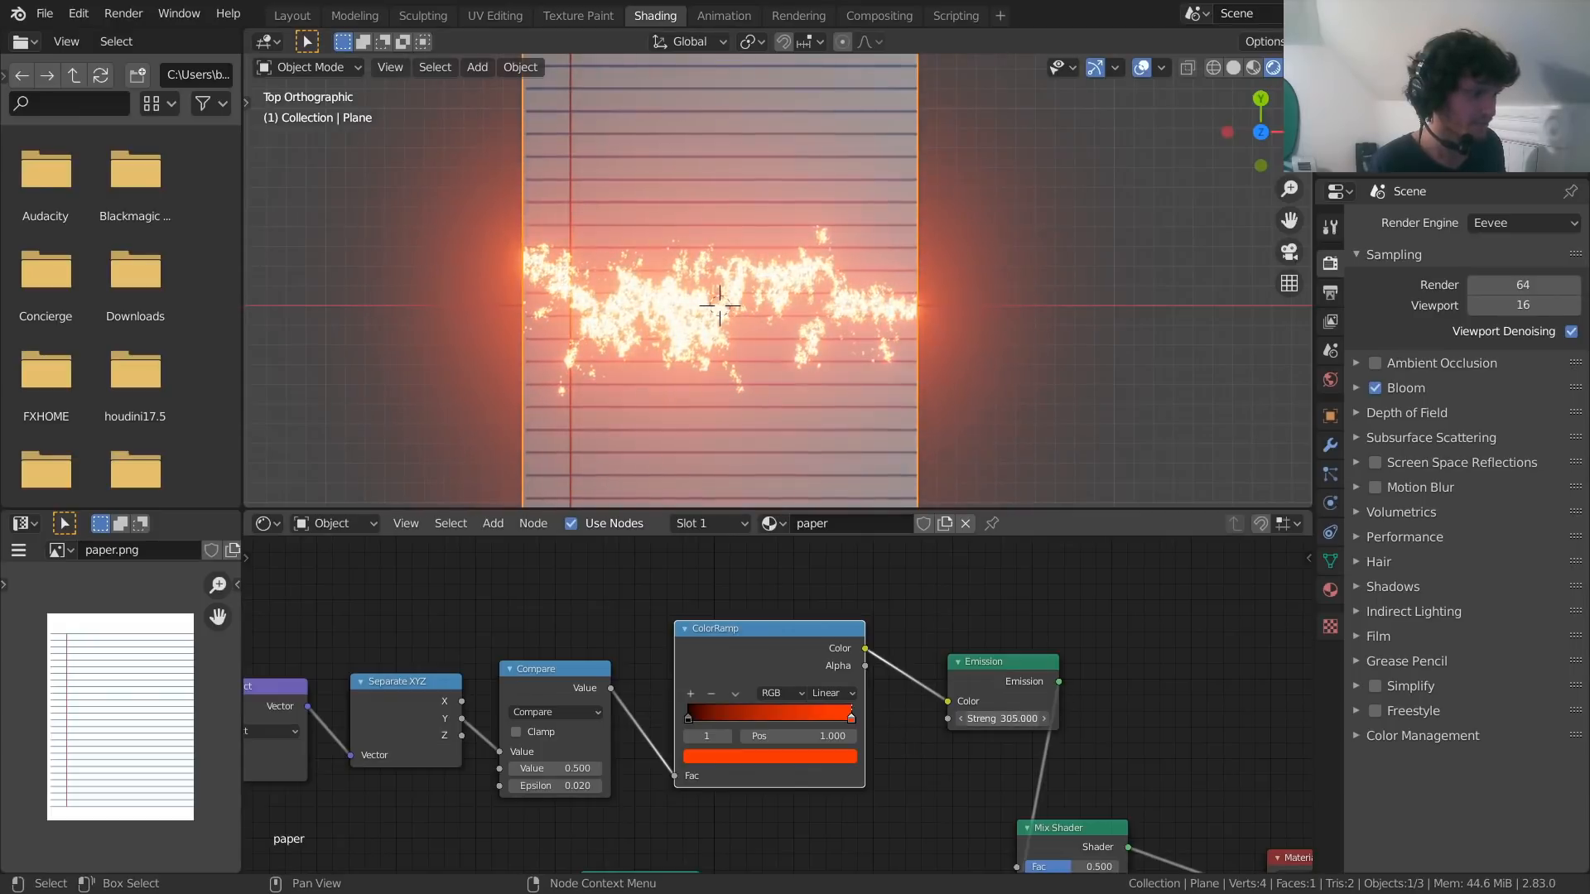
drag(1027, 717, 1006, 717)
Try Compare Values of 0.68 and 0.47 to shift the burn line, save the file, and set the Value to 0.6
middle_drag(562, 743, 916, 642)
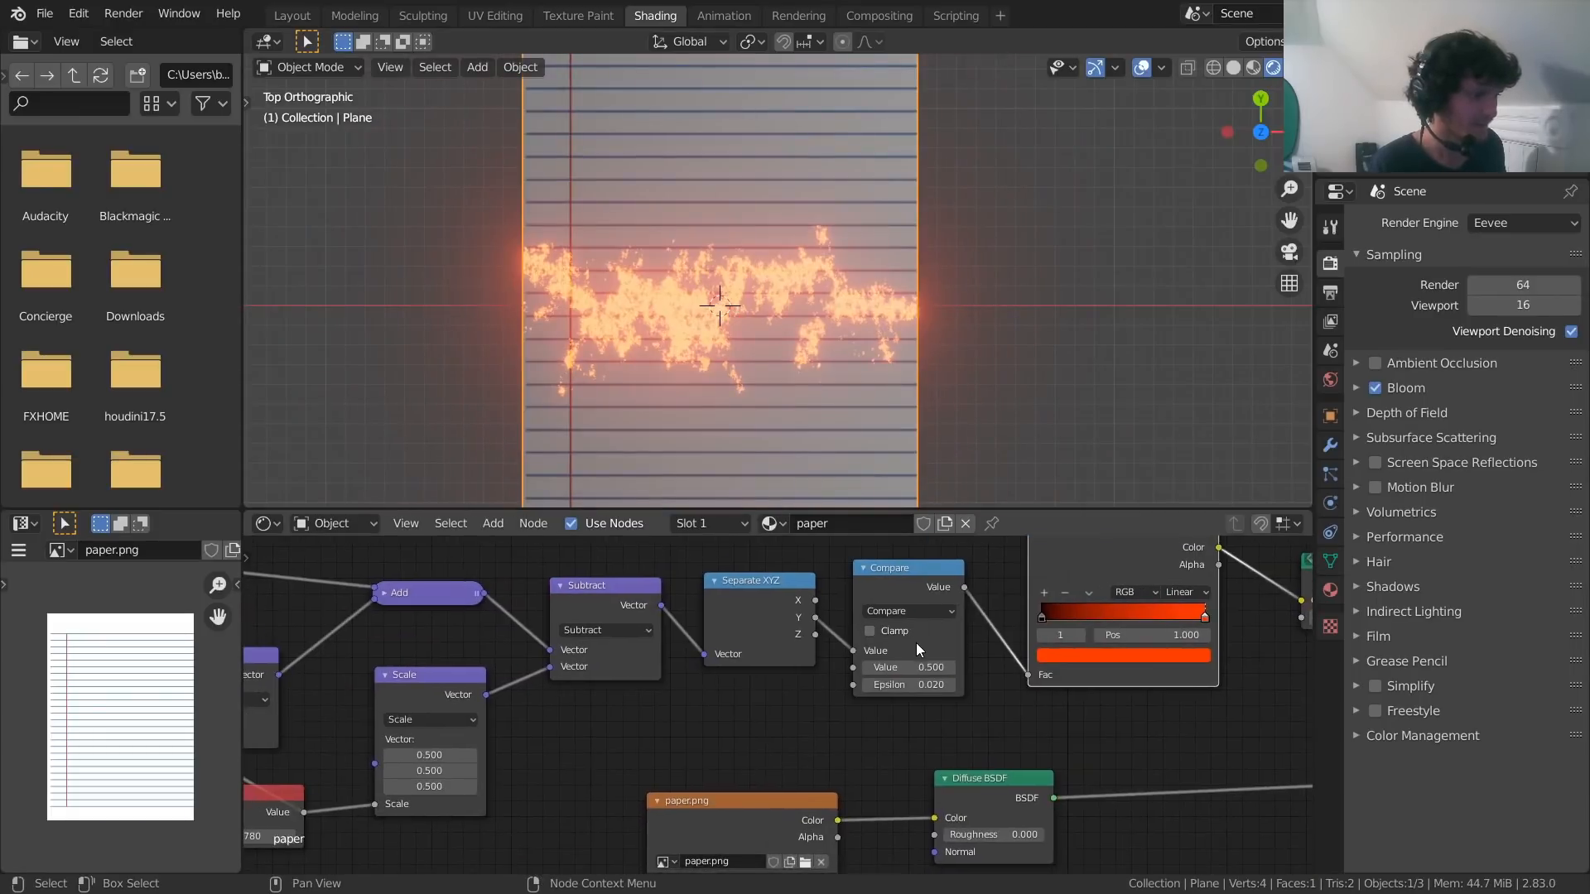
mouse_move(919, 667)
mouse_down()
mouse_move(936, 667)
mouse_move(902, 666)
mouse_move(952, 667)
mouse_up()
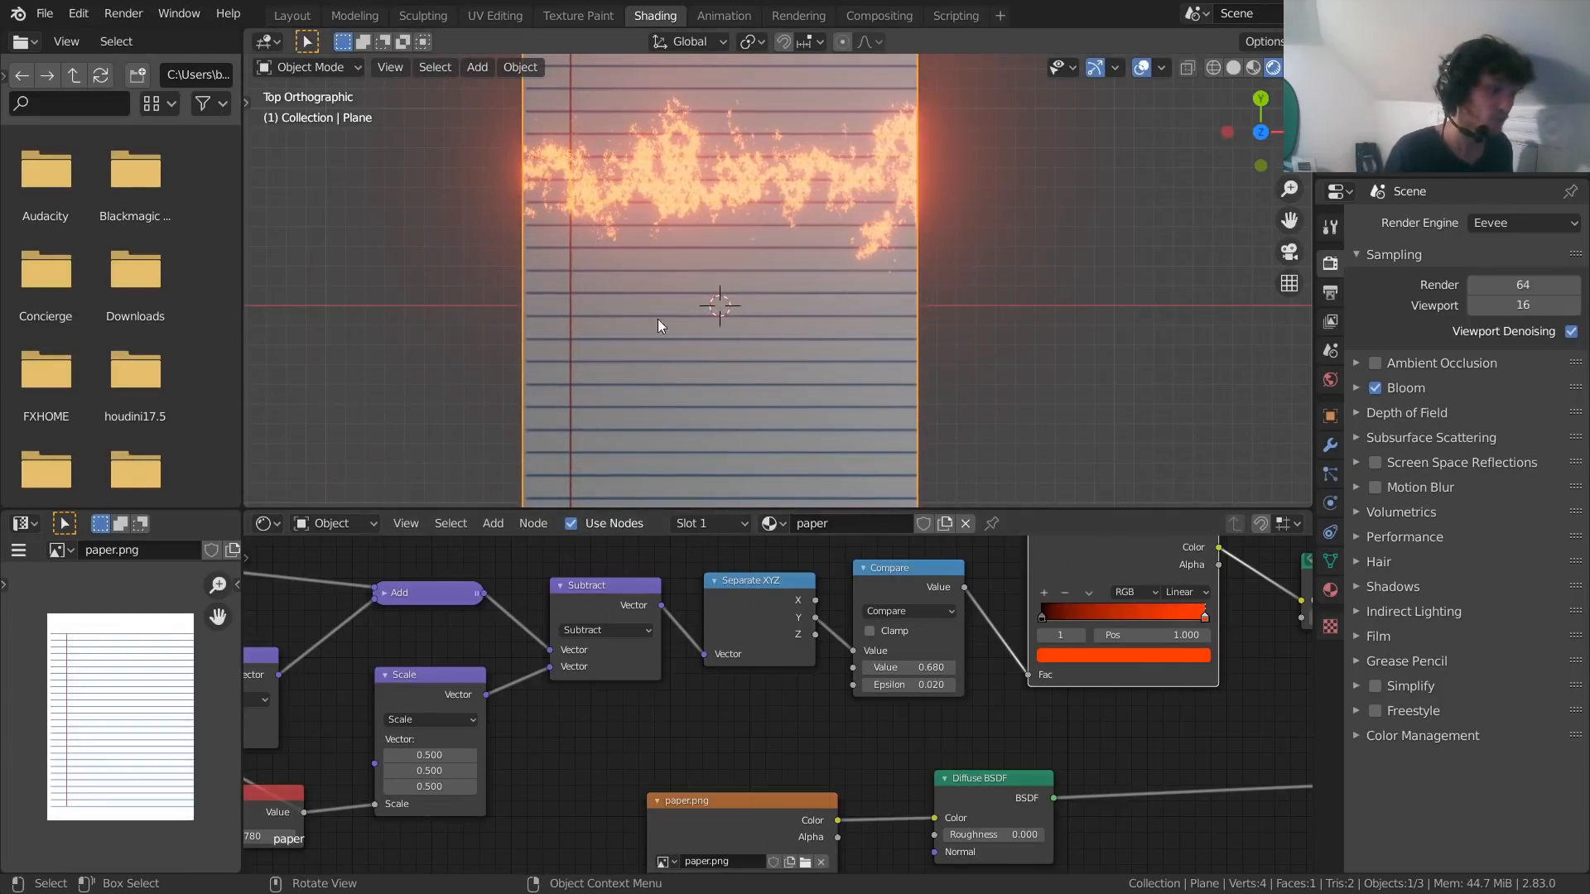
scroll(776, 277, down, 2)
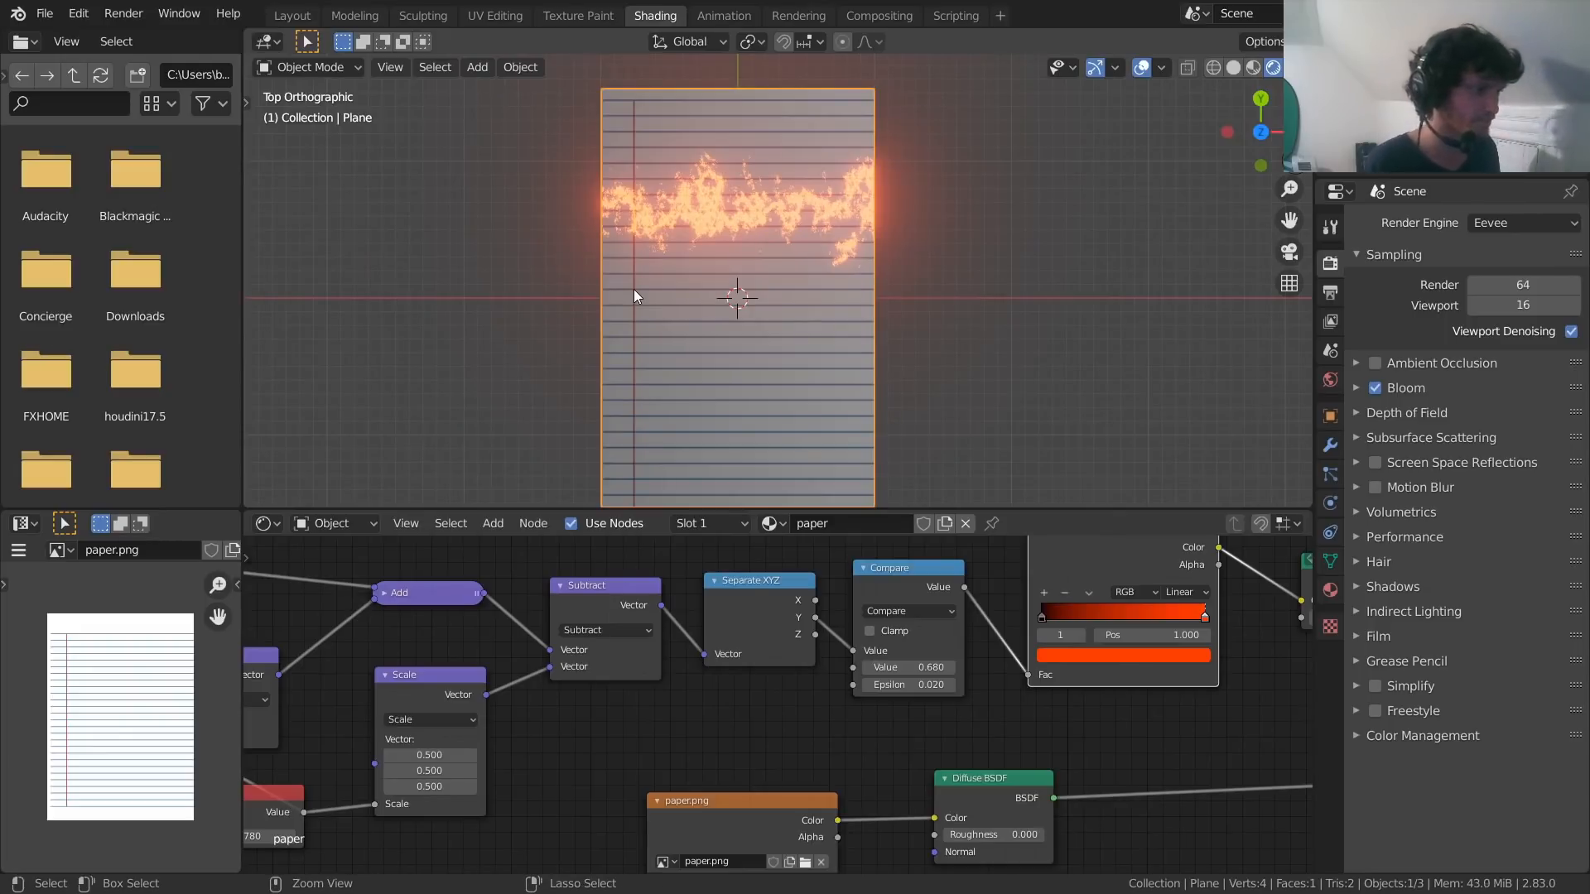
key(ctrl+s)
drag(913, 667, 869, 667)
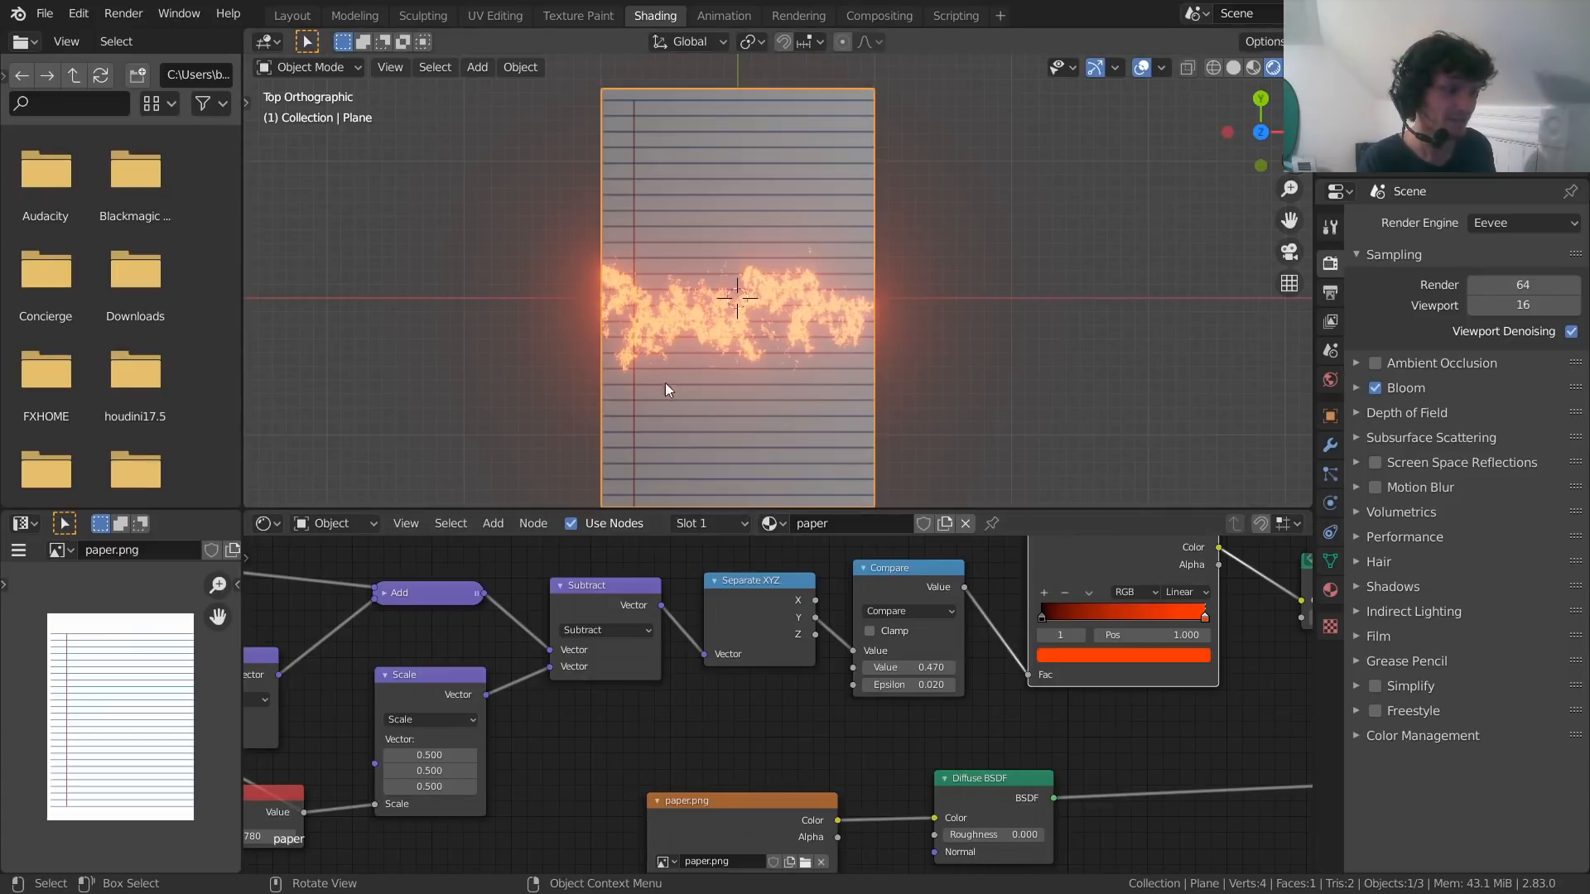
drag(908, 667, 948, 667)
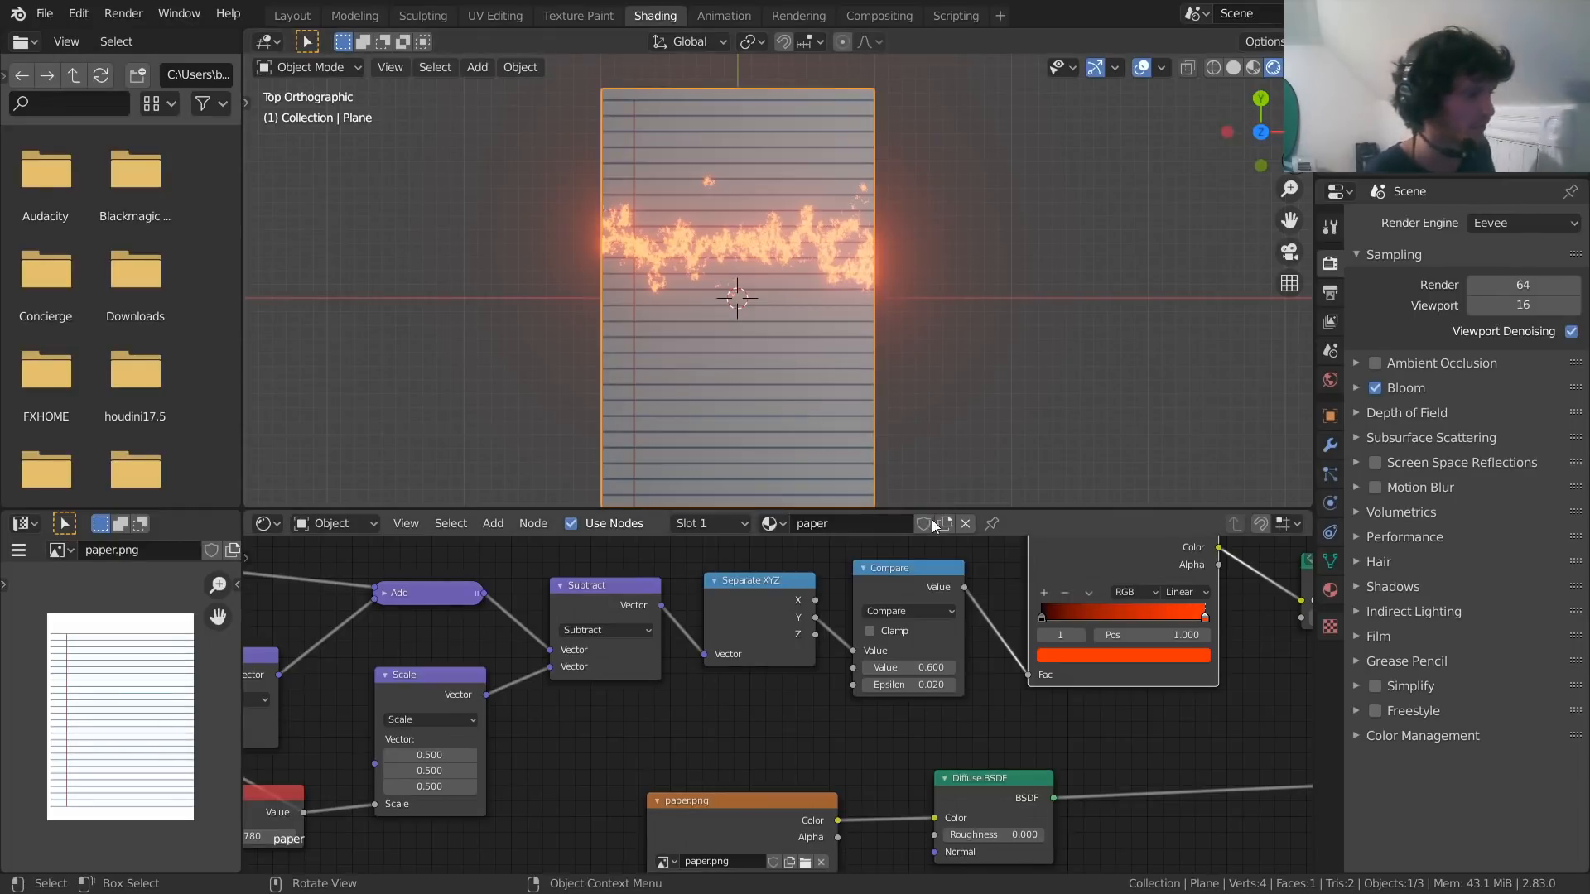
Move the Mix Shader farther from Emission and insert a duplicate on the link coming from the Diffuse BSDF
middle_drag(1105, 687, 552, 622)
drag(904, 662, 1000, 603)
middle_drag(864, 567, 873, 655)
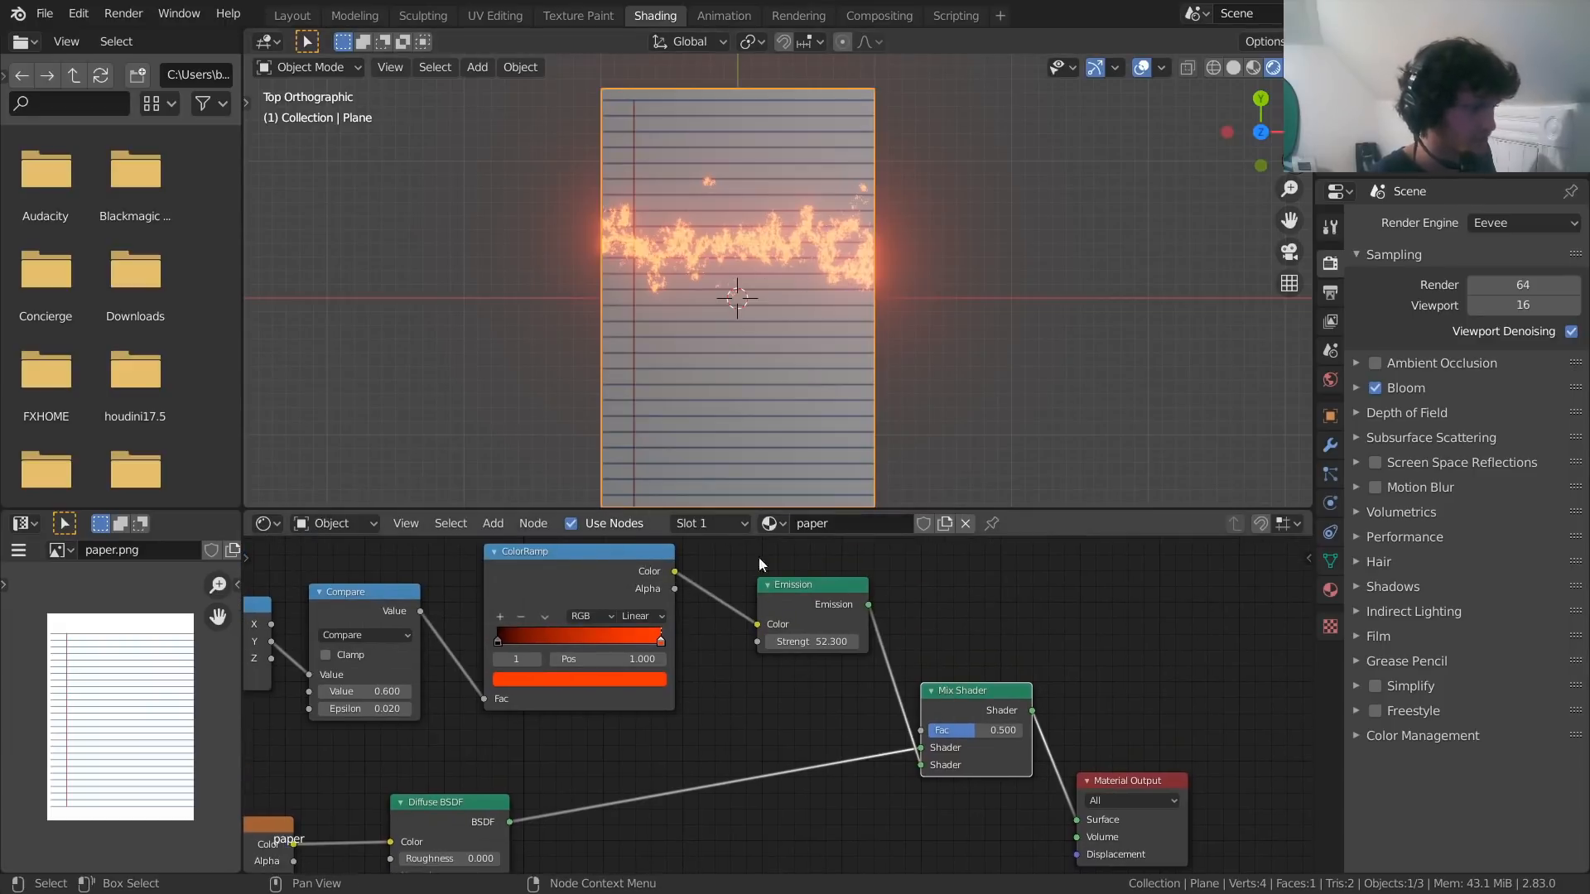
key(shift+d)
click(739, 738)
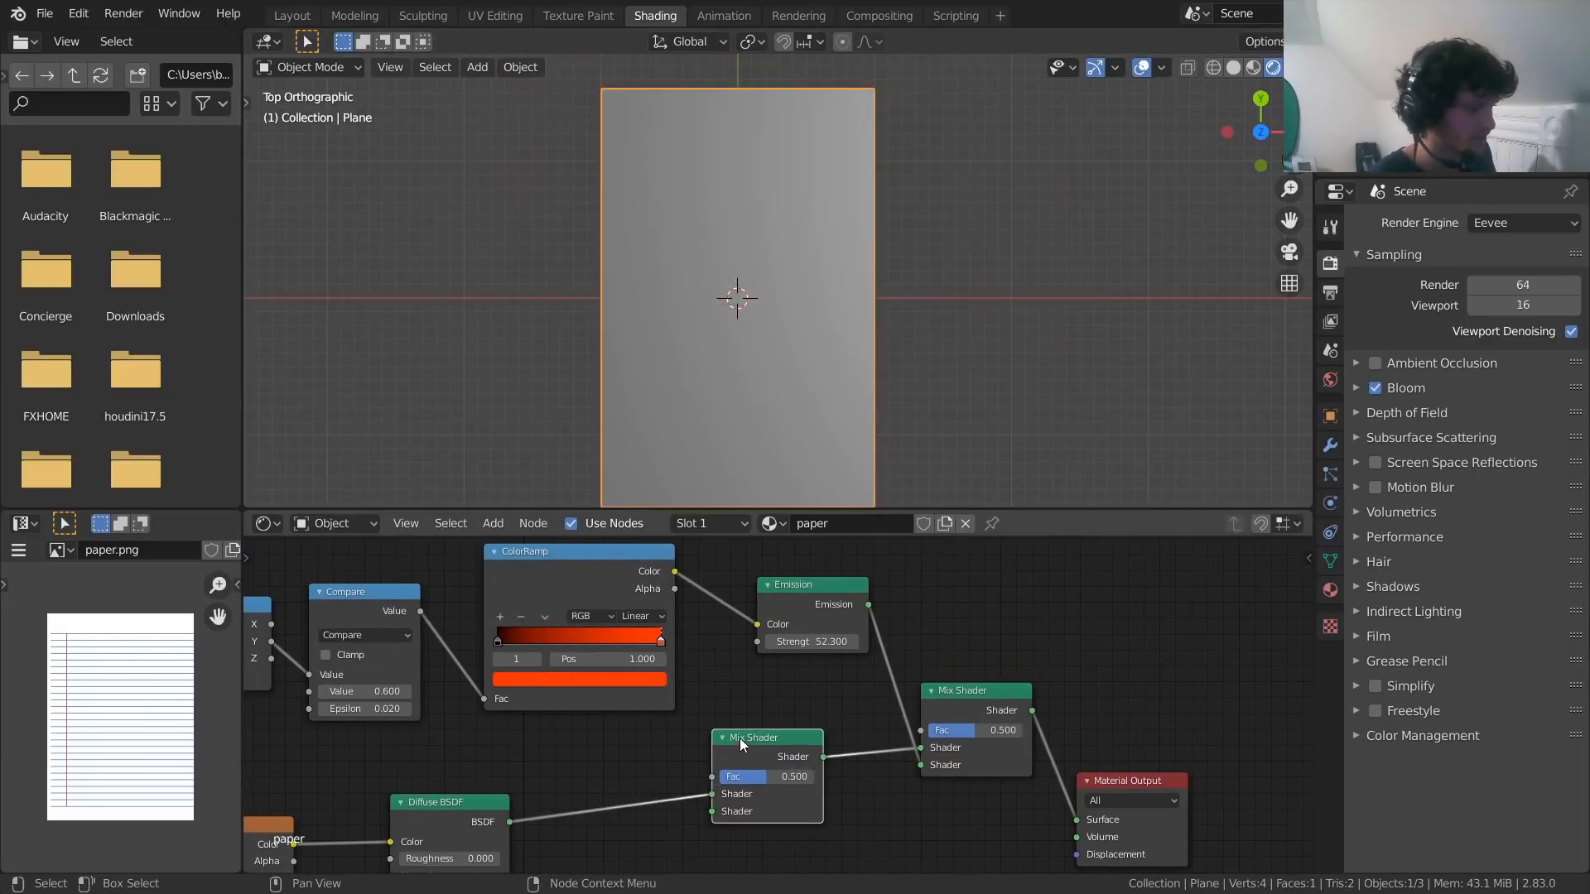
Add a Transparent BSDF beside the Diffuse BSDF and connect it to the duplicated Mix Shader's second Shader input
key(shift+a)
click(732, 600)
text(tra)
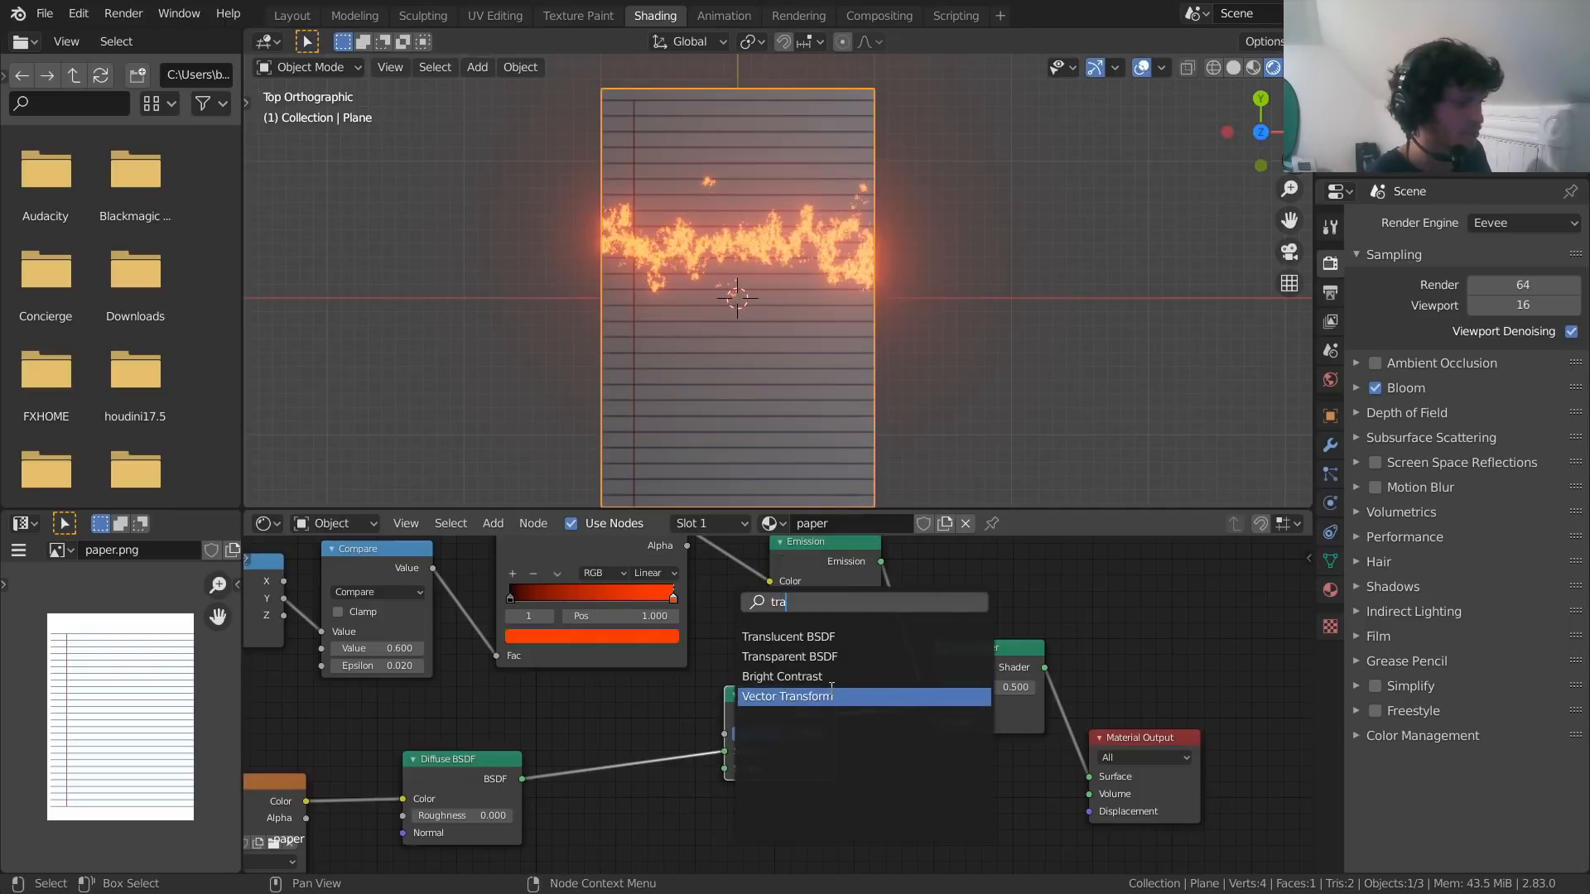
key(Down)
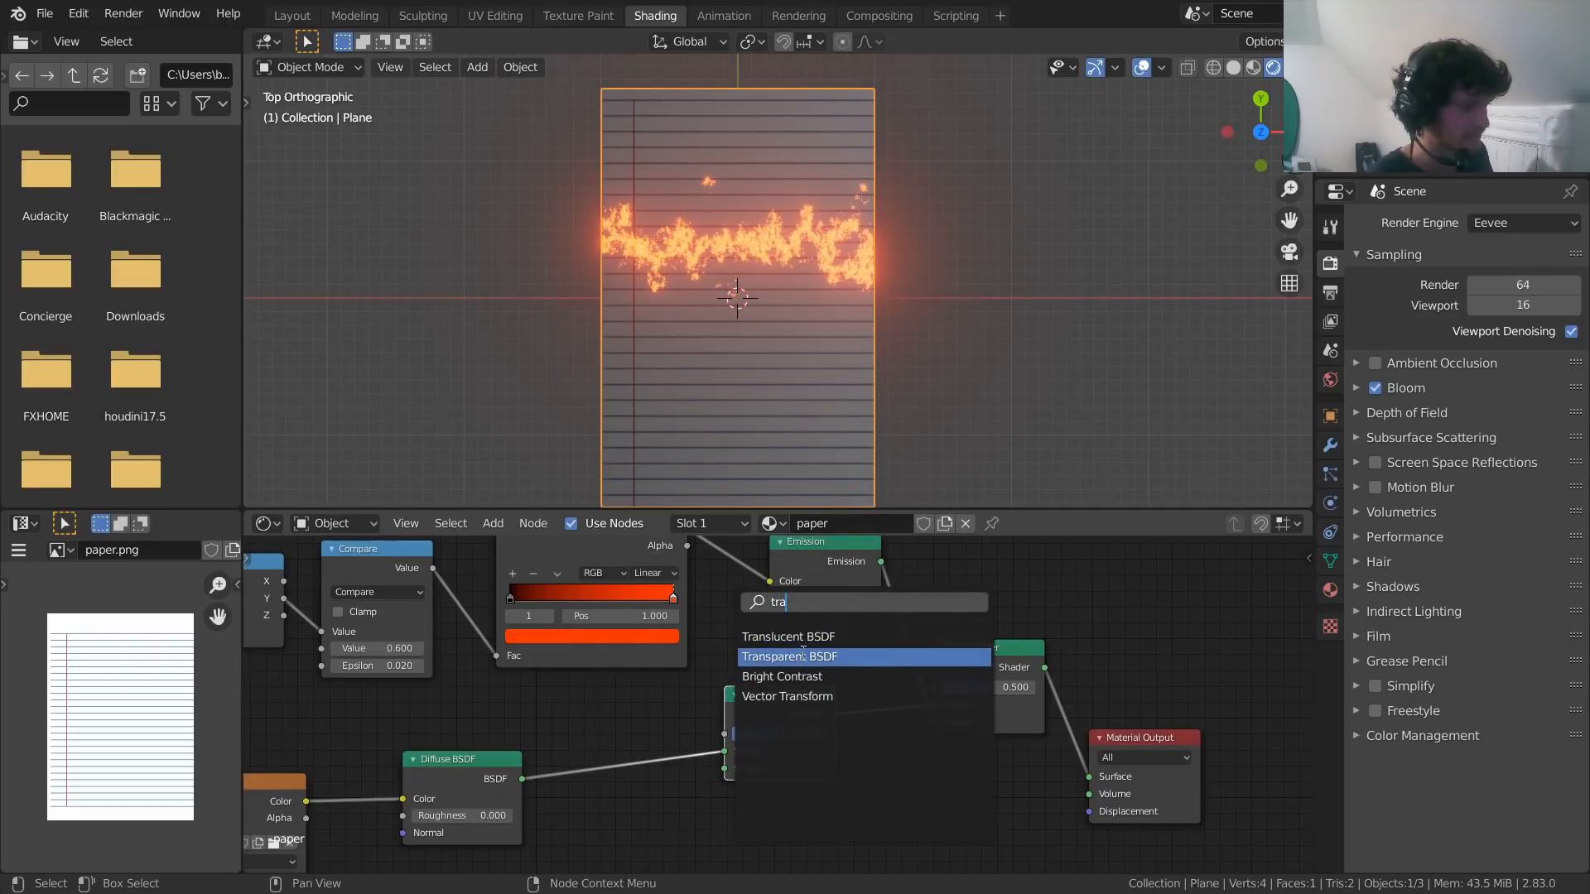
key(Return)
click(689, 811)
drag(672, 810, 724, 769)
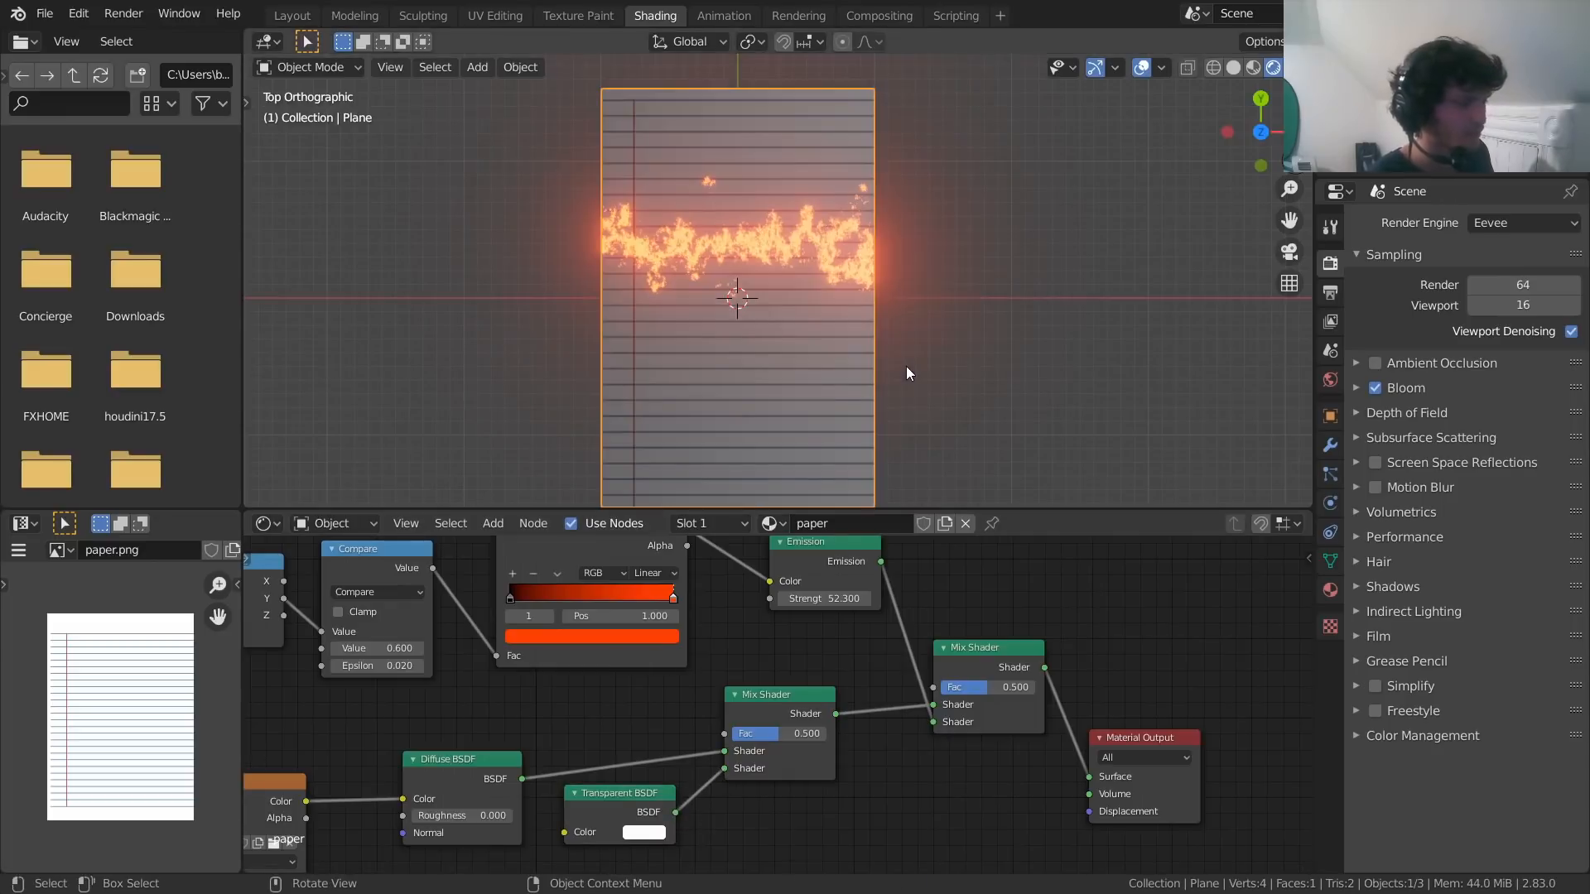
Preview the Compare node's output on the plane
shift+middle_drag(840, 342, 873, 310)
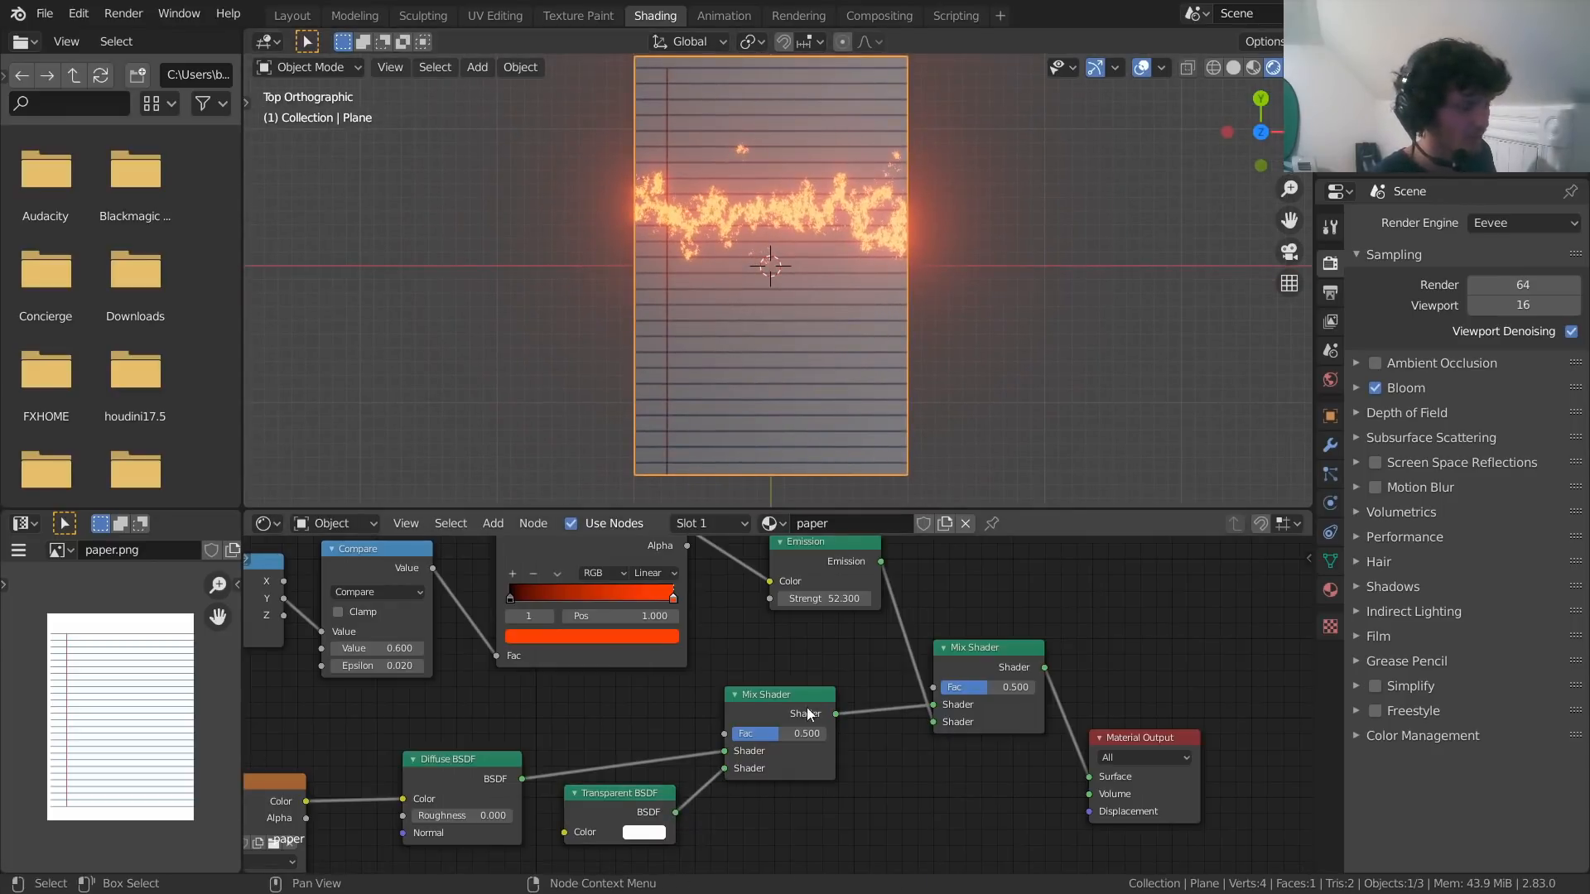
middle_drag(792, 688, 896, 833)
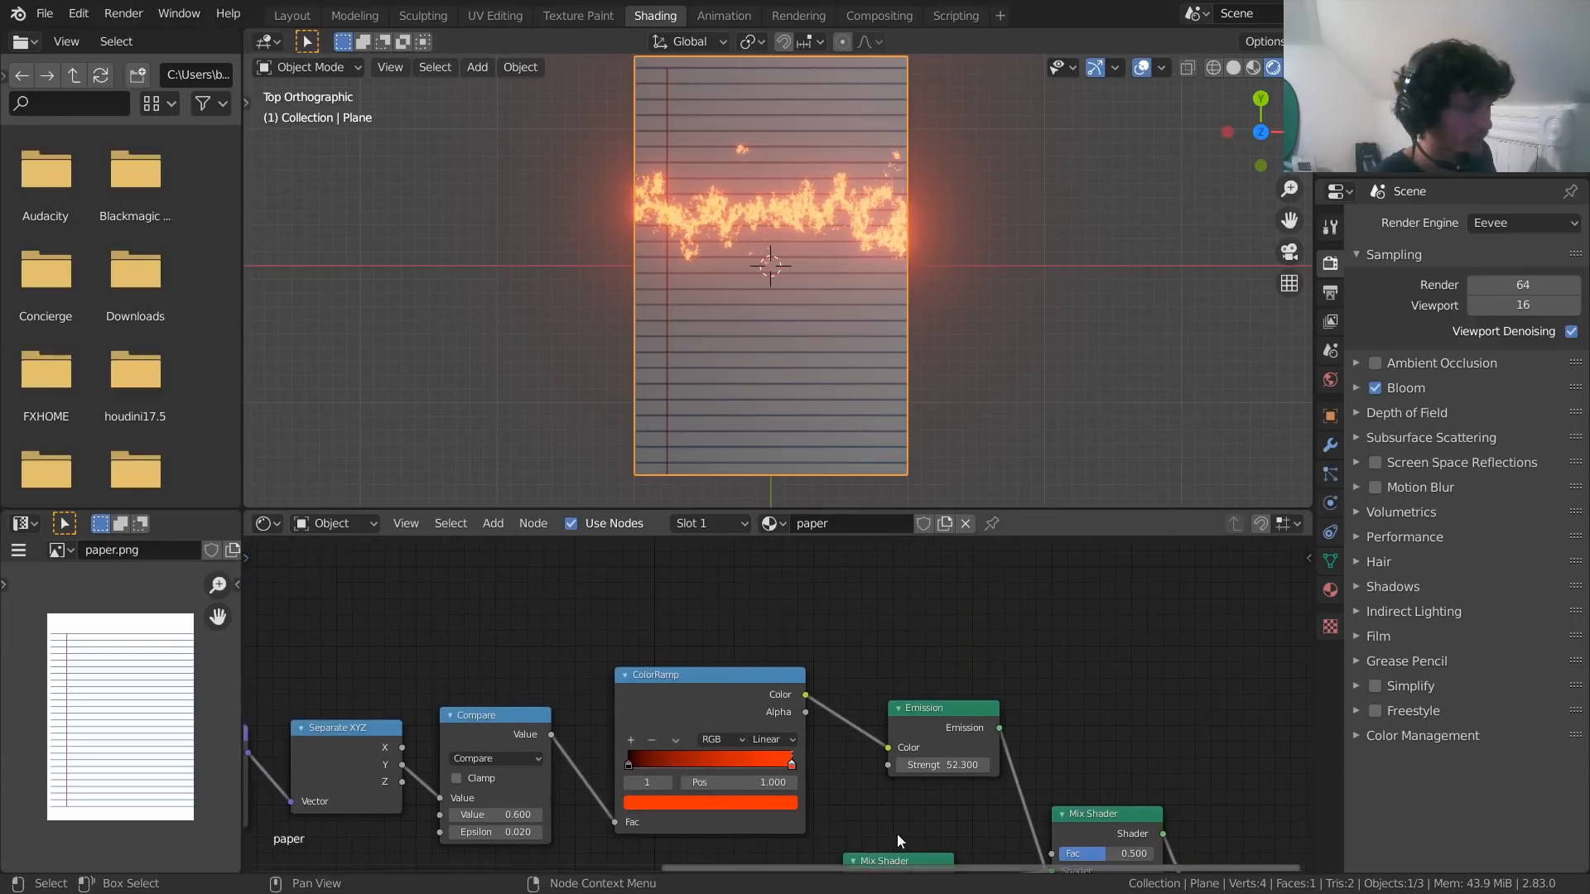
ctrl+shift+click(481, 718)
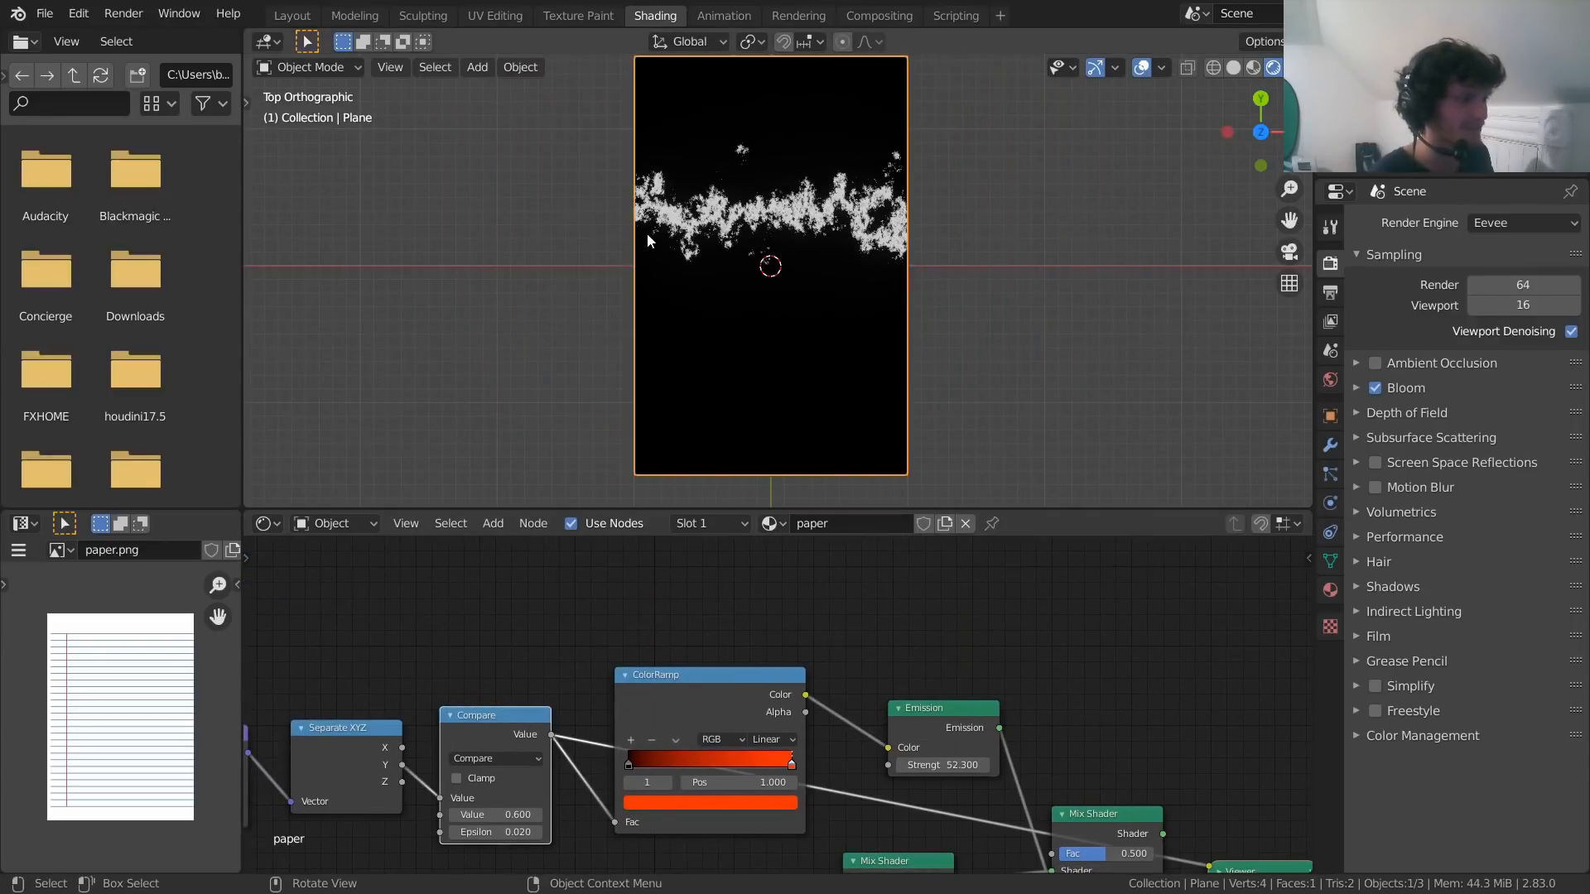
Add a Math node set to Greater Than and place it above the Compare node
middle_drag(533, 653, 649, 661)
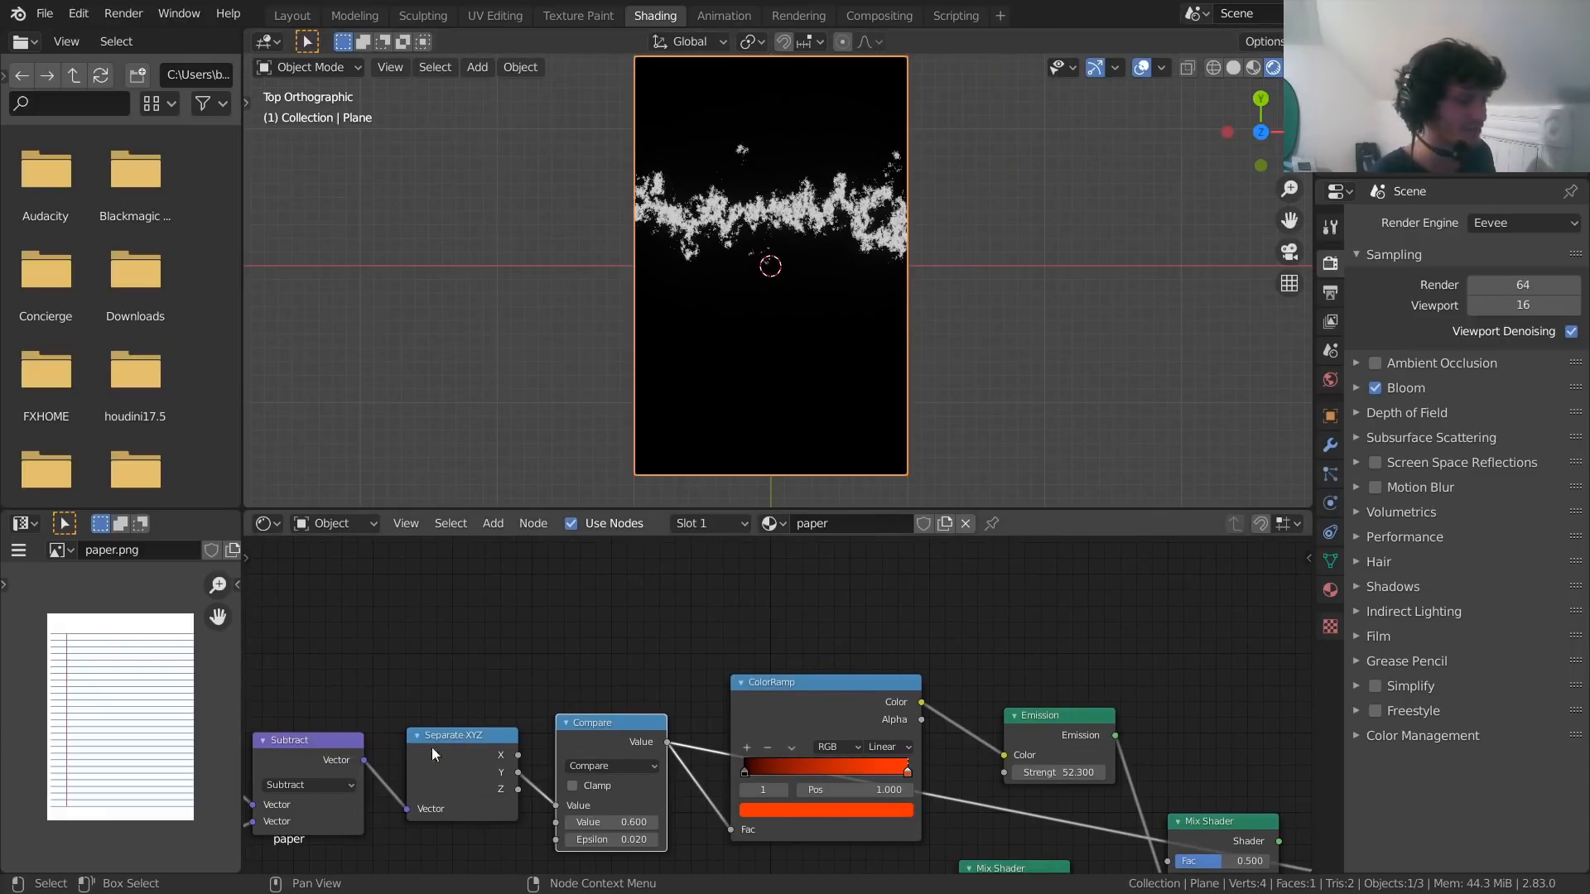
key(shift+a)
click(558, 593)
text(math)
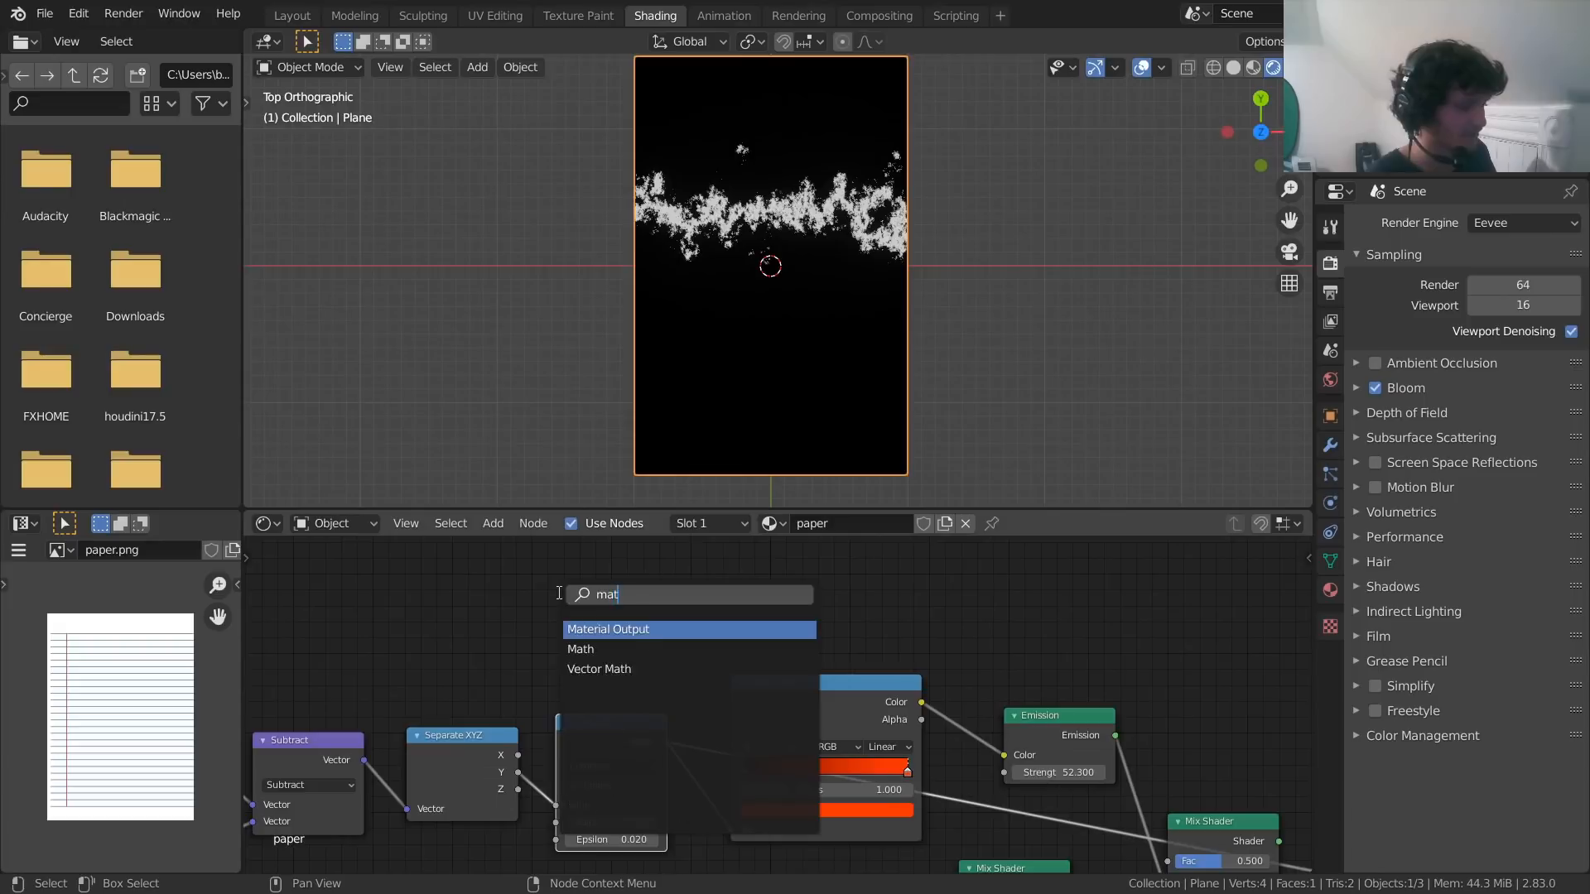
key(Return)
click(596, 603)
click(597, 610)
key(g)
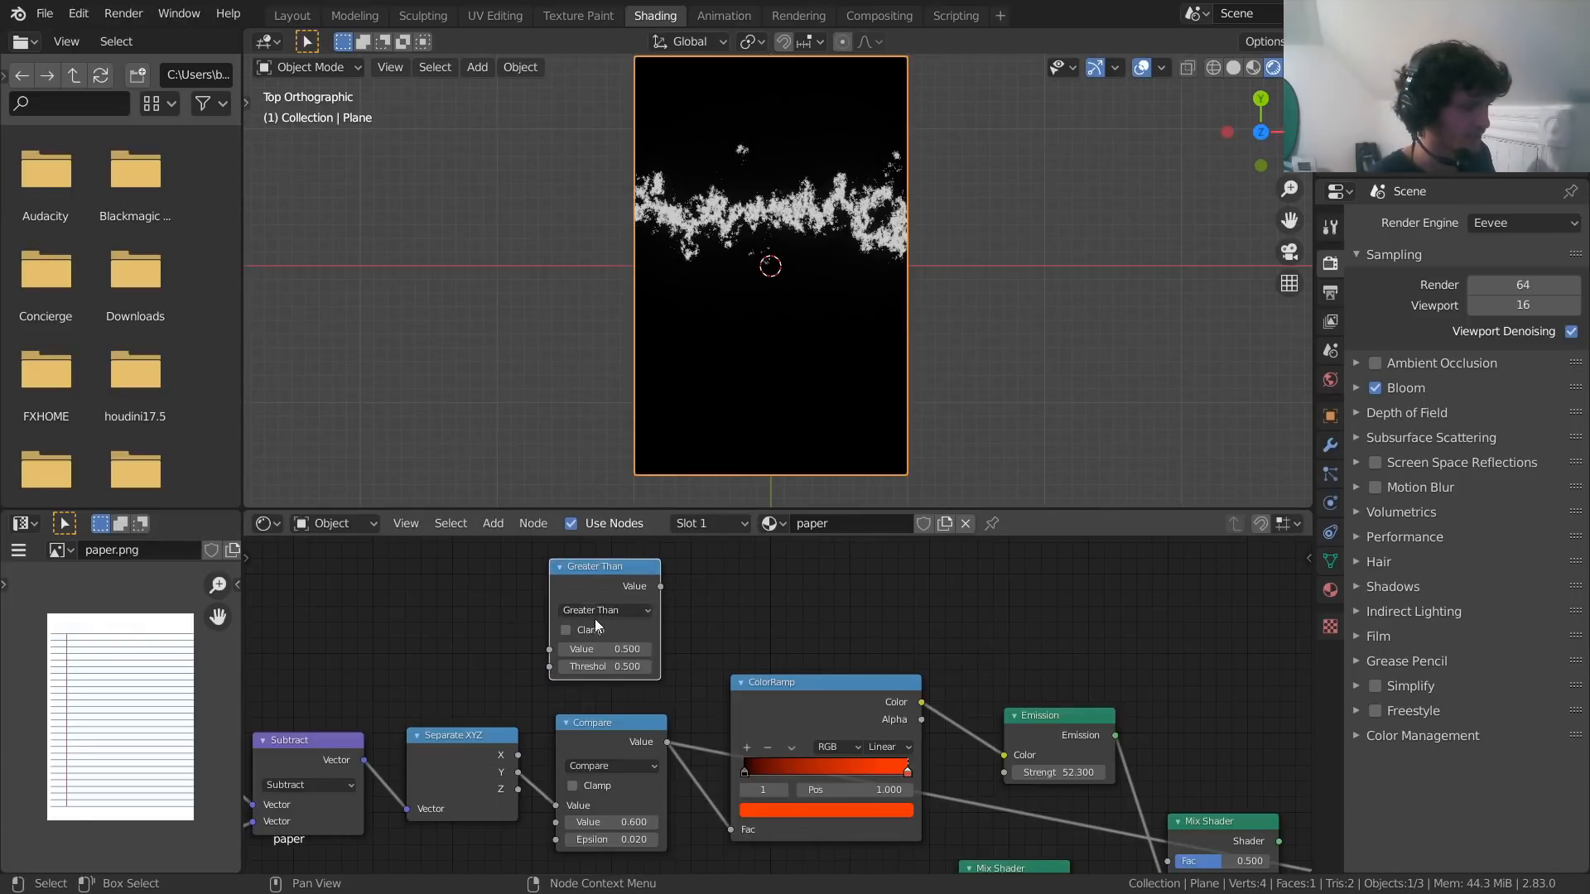
drag(591, 570, 603, 570)
click(604, 570)
middle_drag(587, 722, 547, 716)
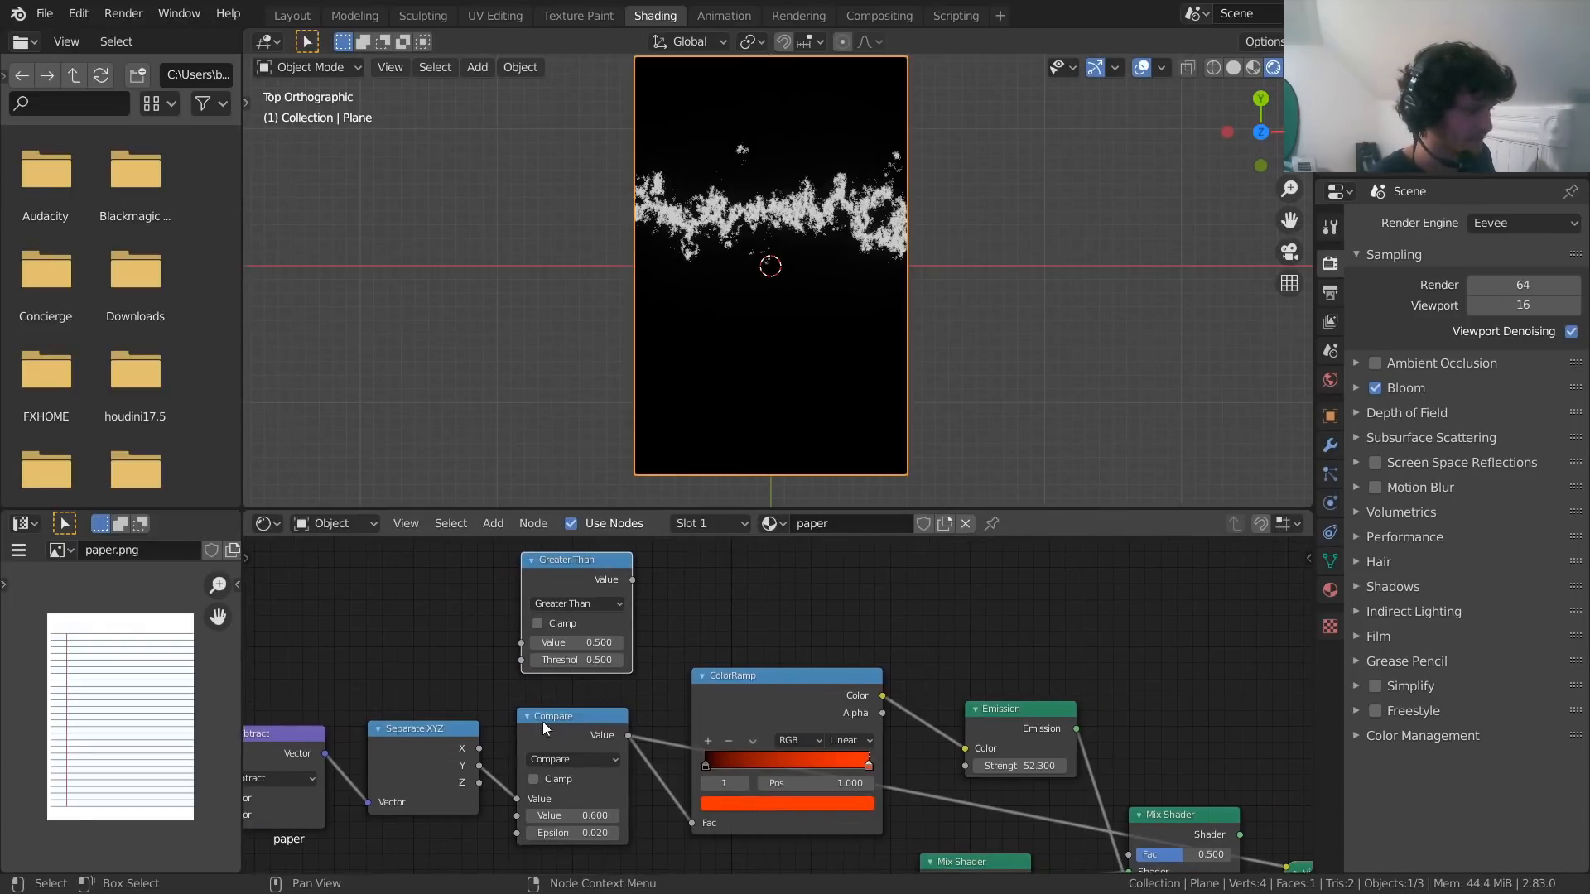
Connect the Separate XYZ node's Y output to the Greater Than Value and move Separate XYZ slightly away from Compare
drag(479, 766, 501, 744)
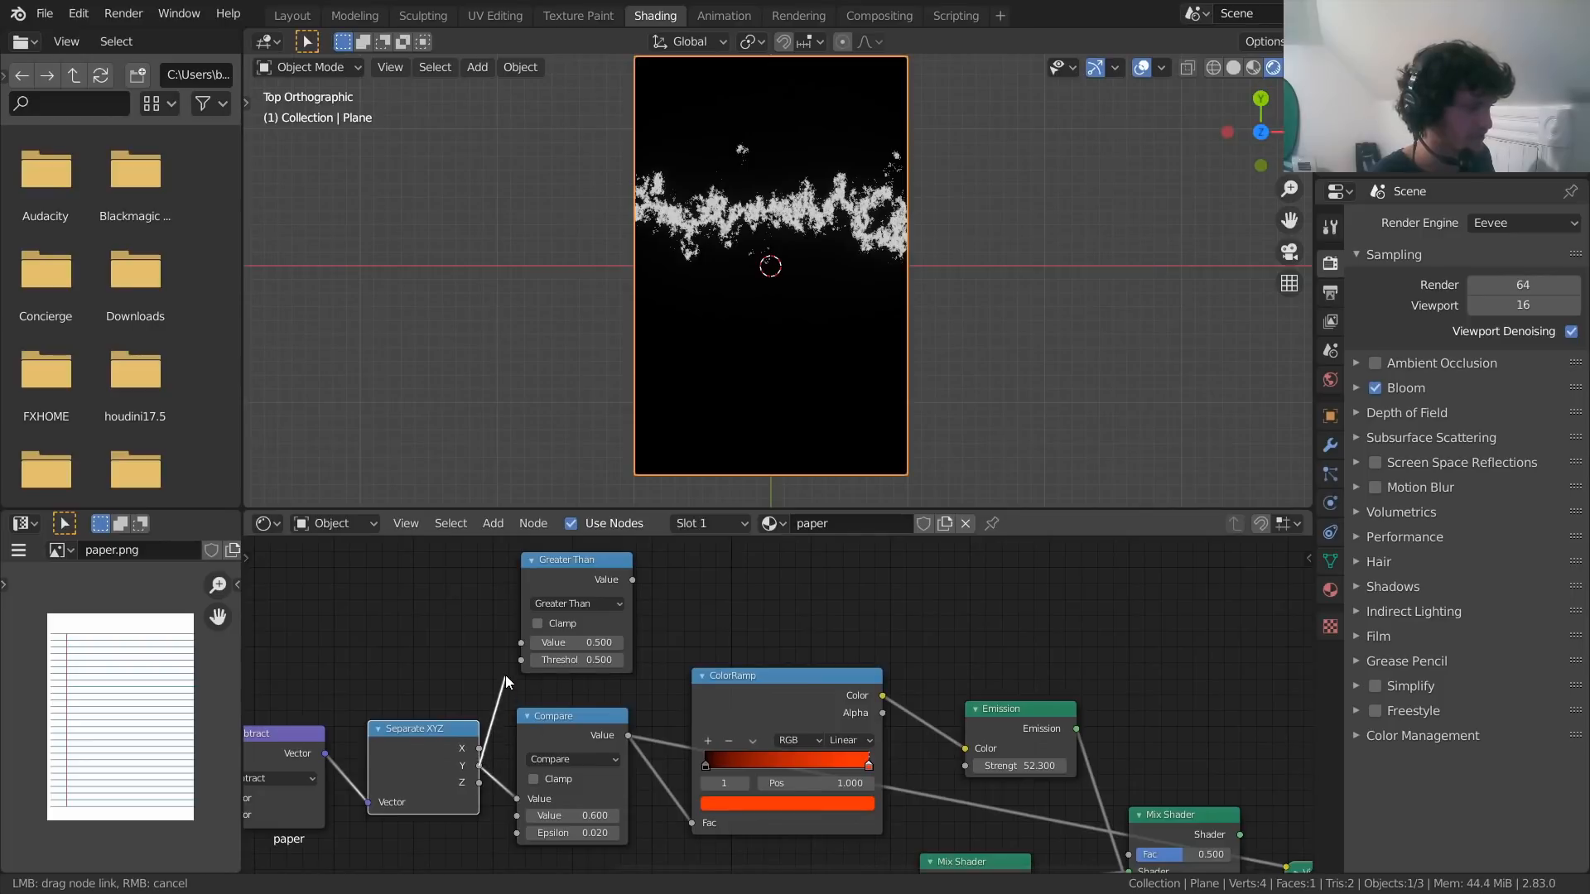
drag(512, 643, 512, 640)
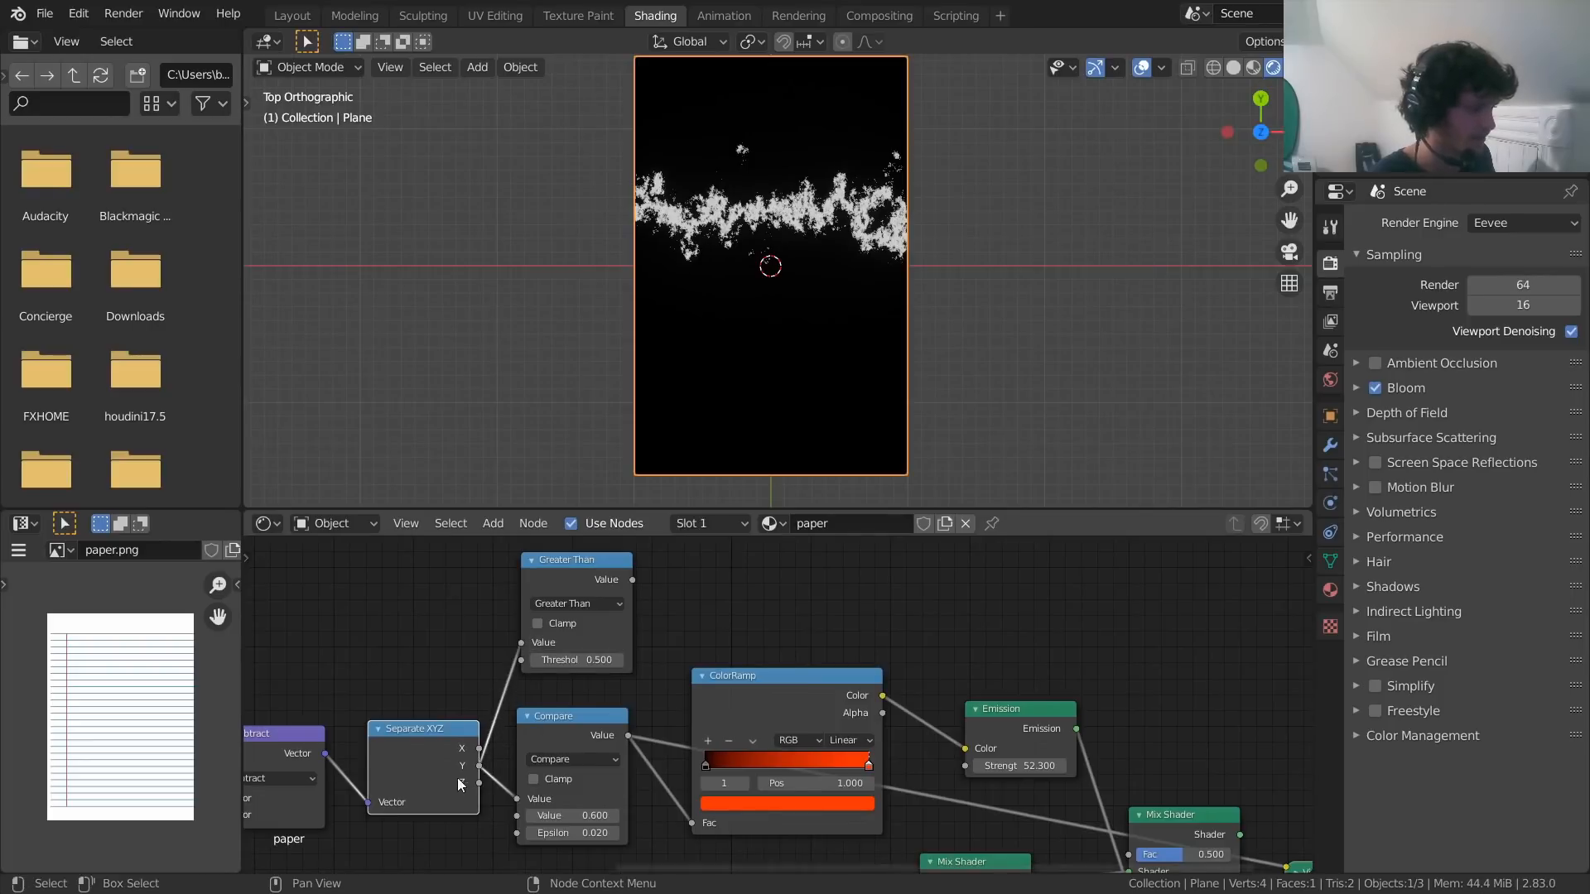
drag(445, 735, 416, 739)
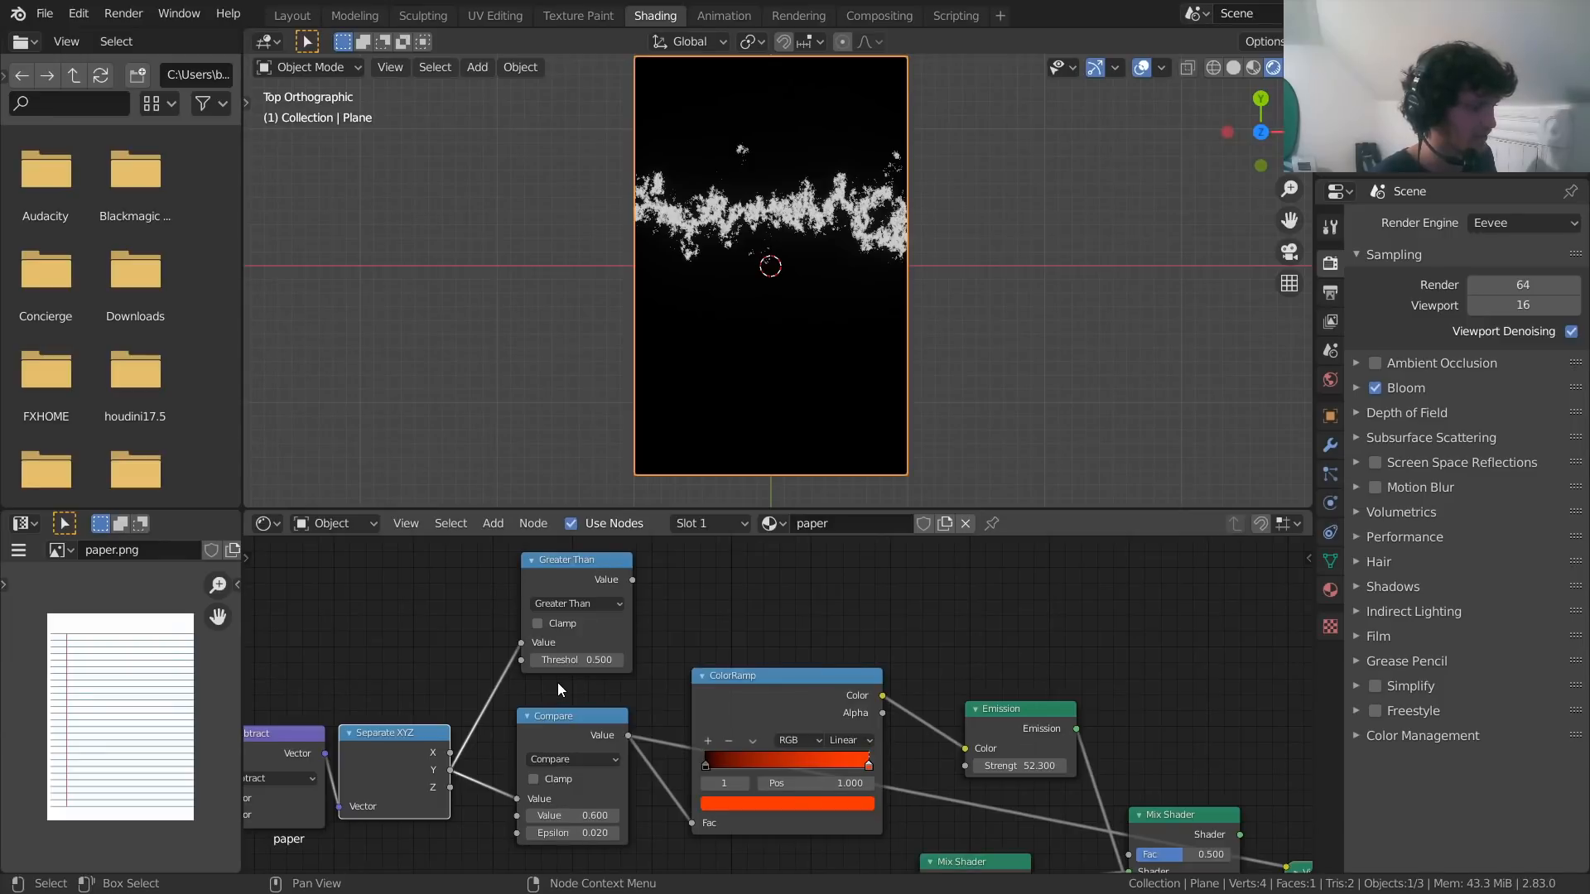
Set the Greater Than Threshold to 0.6 and preview that node's output on the plane
key(shift+a)
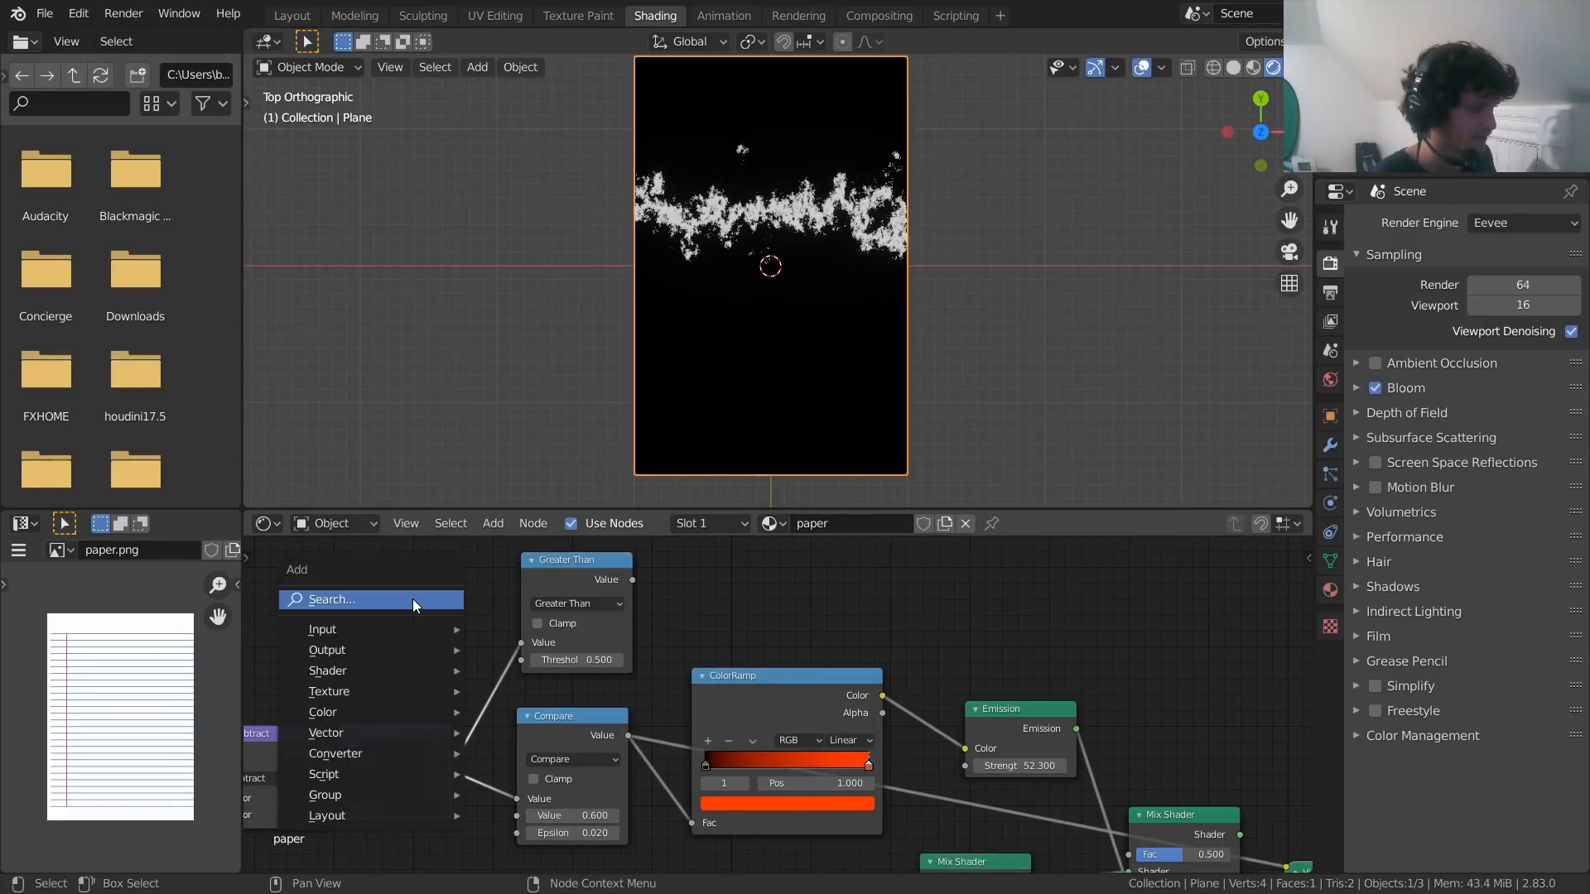
click(580, 660)
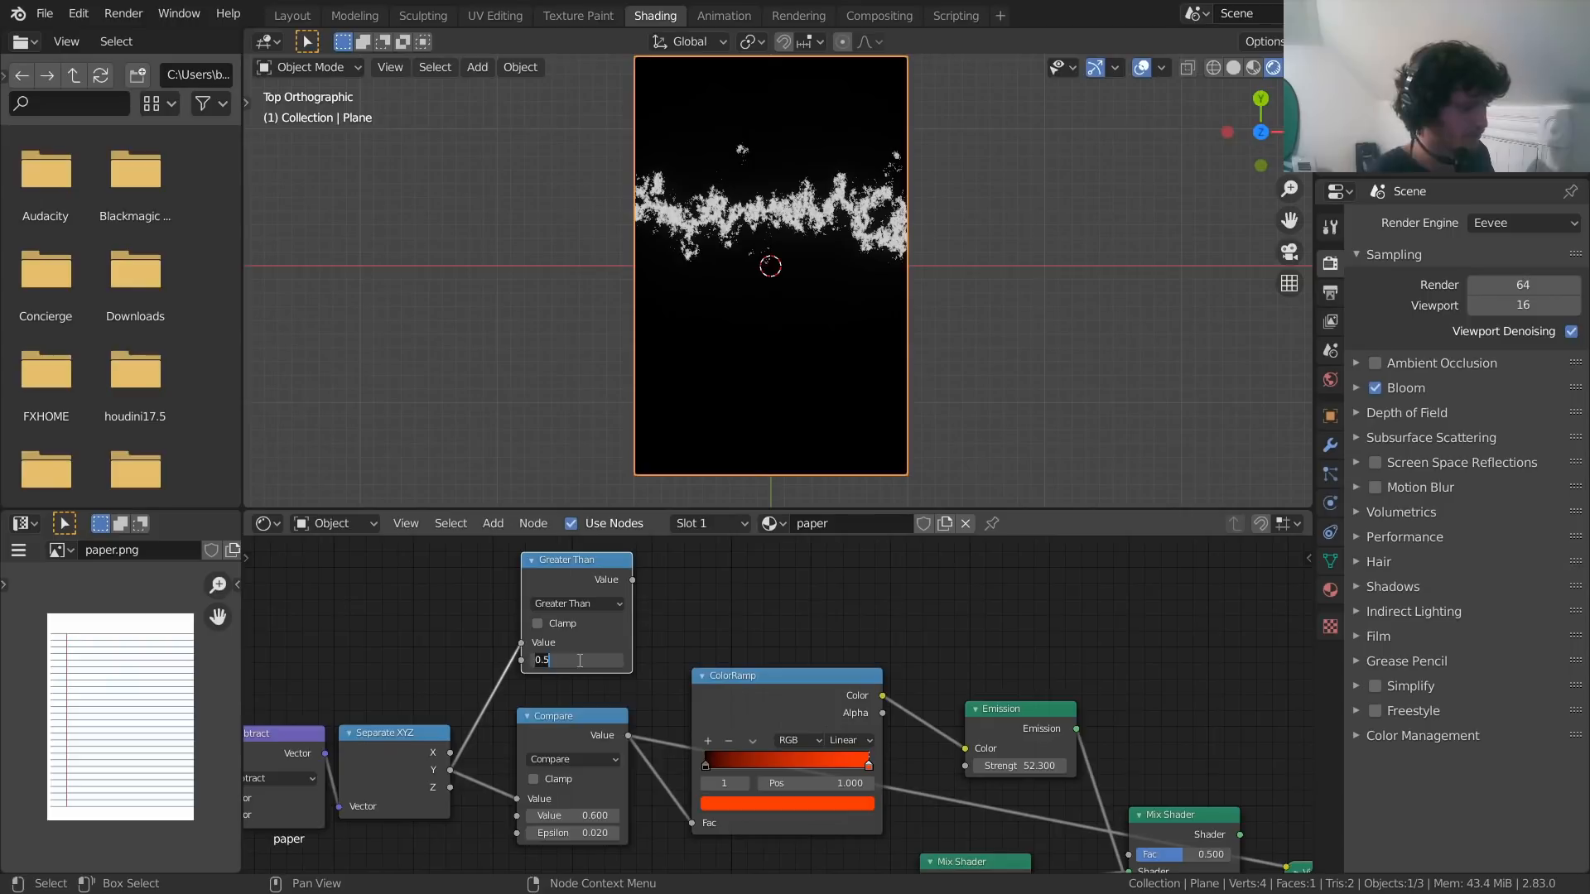
text(0.6)
key(Return)
ctrl+shift+click(568, 573)
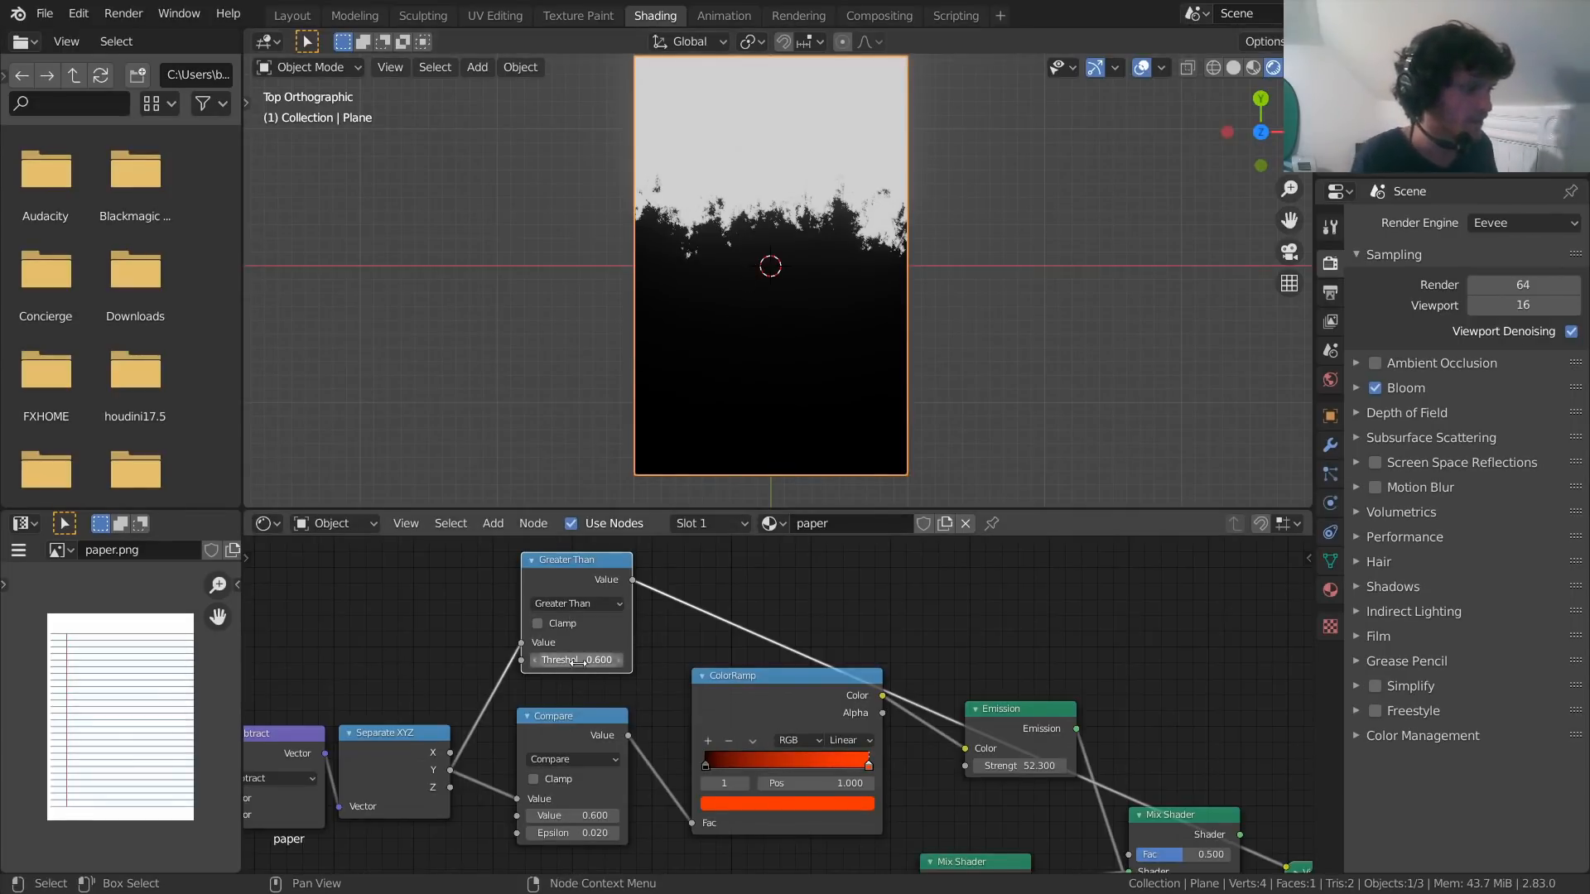
Add a Value node and connect it to both the Greater Than Threshold and the Compare node's second Value input
key(shift+a)
click(411, 600)
text(va)
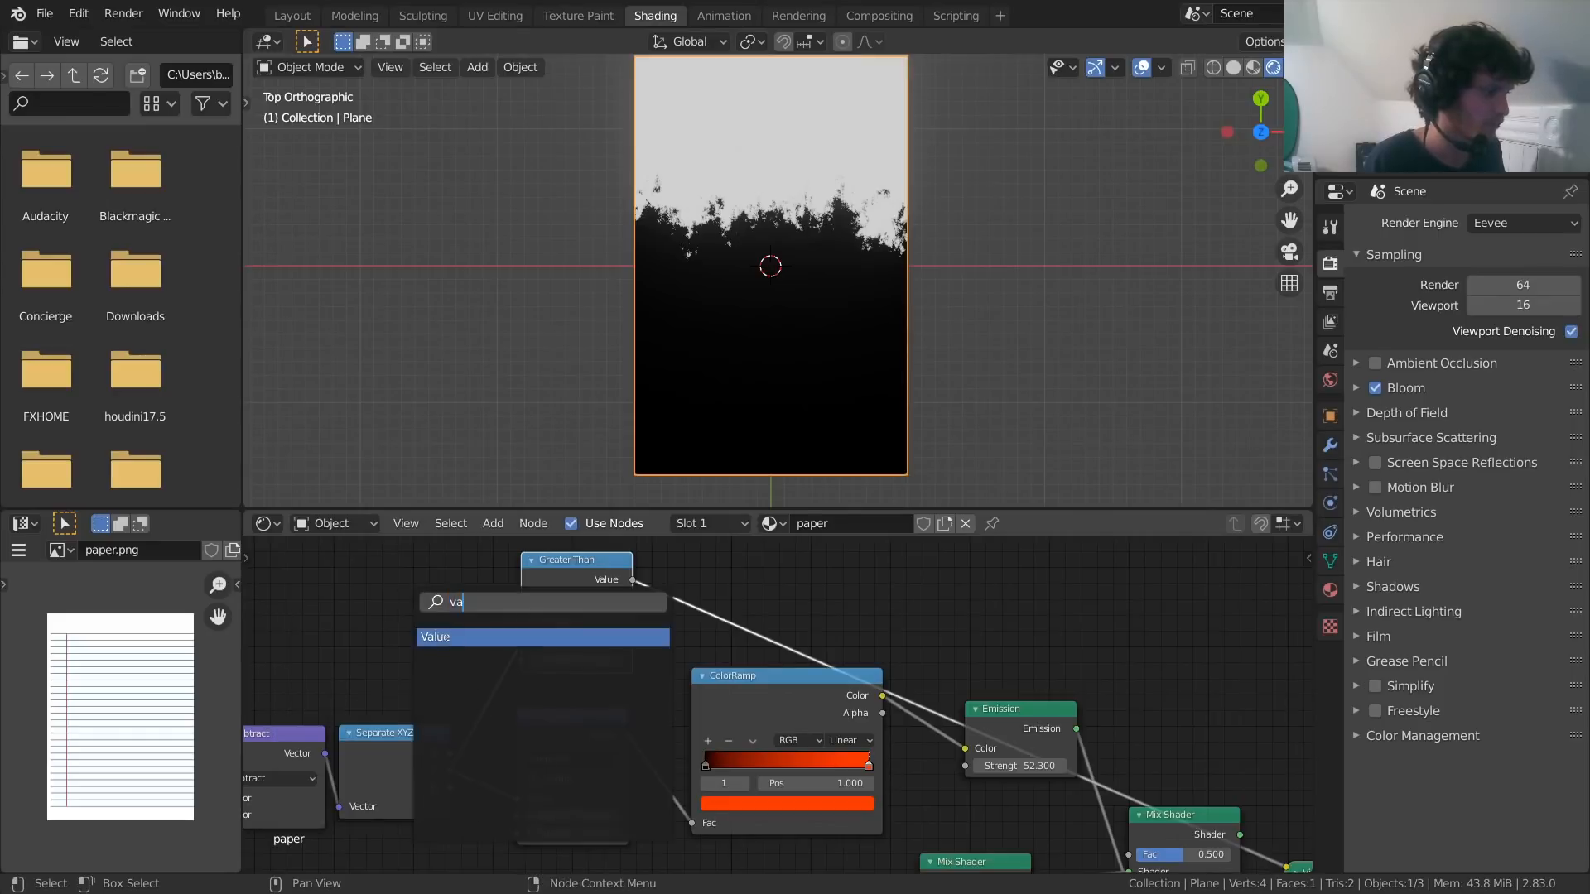
key(Return)
click(429, 613)
click(434, 618)
drag(420, 611, 520, 659)
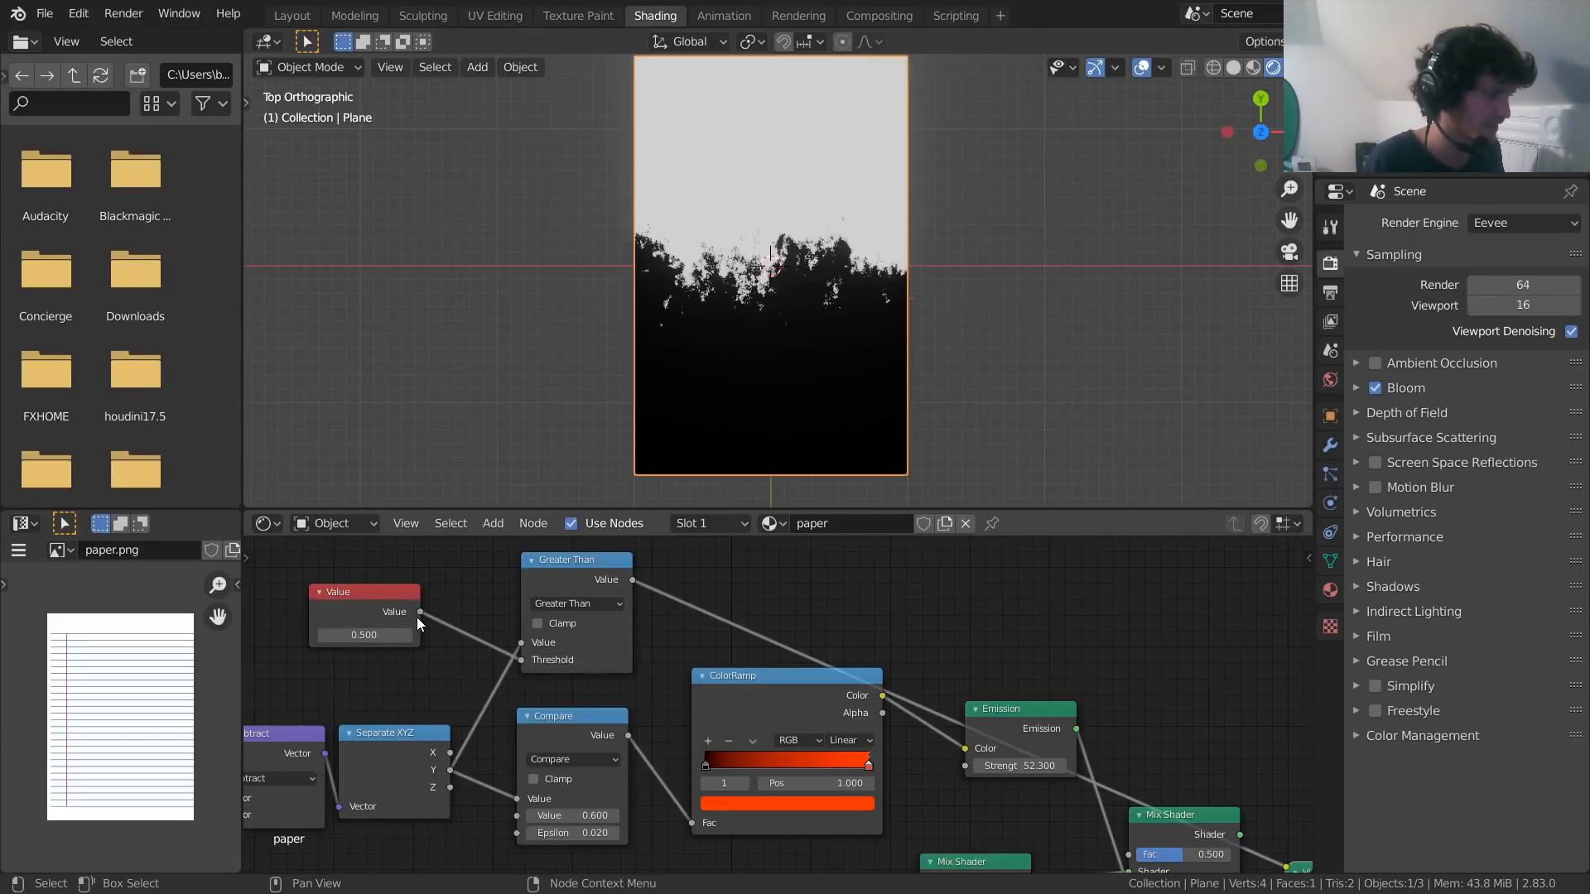
drag(419, 613, 517, 816)
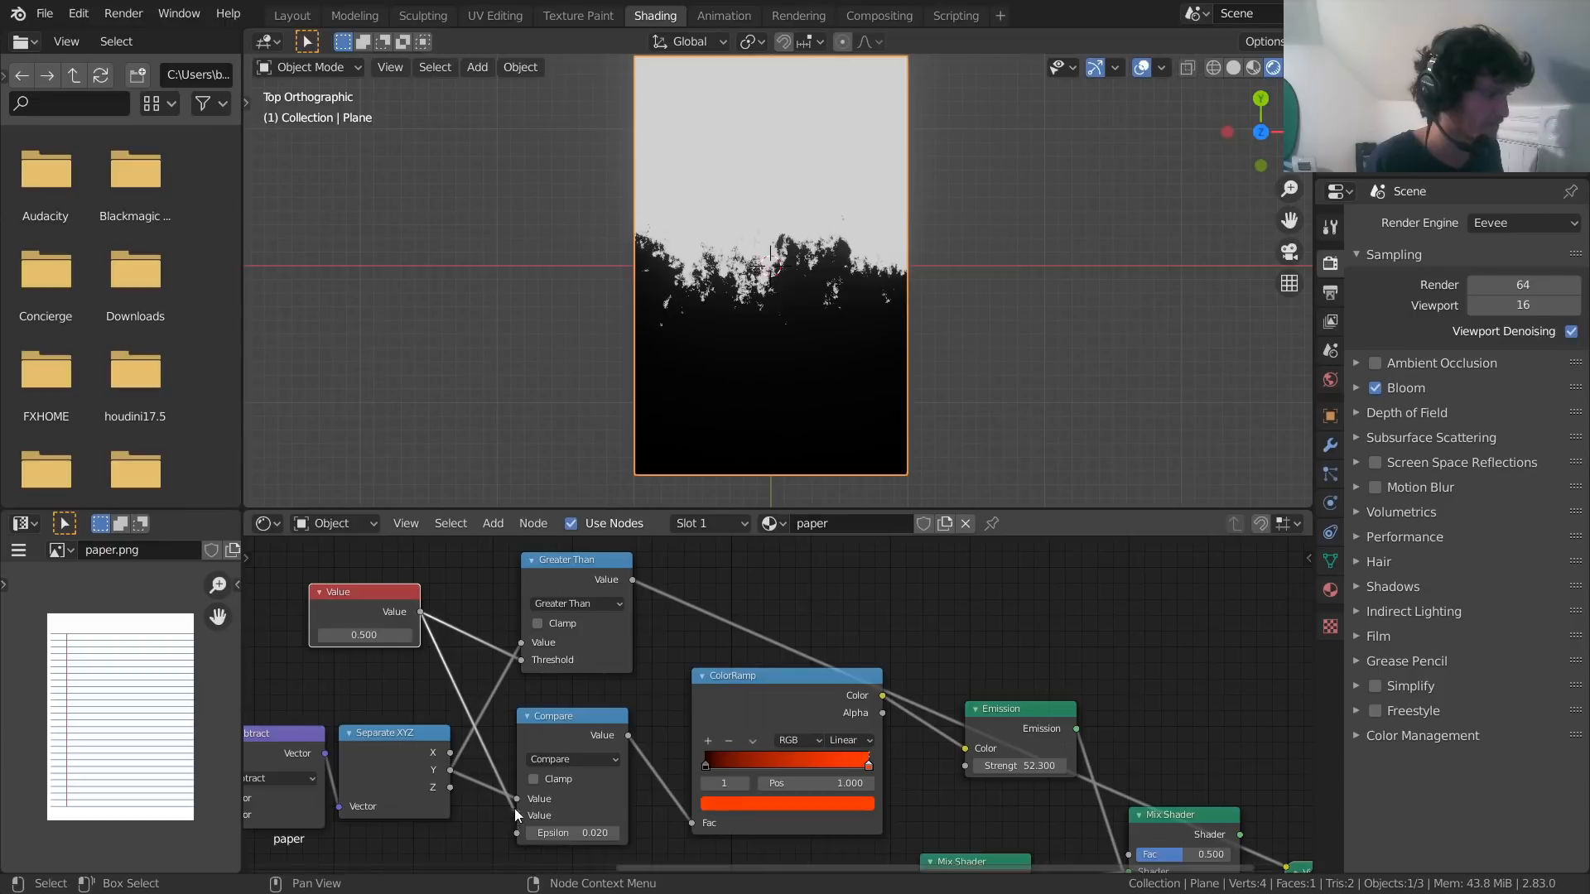
Lower the shared Value node slightly, check the Compare output on the plane, and undo back to the Greater Than preview
mouse_move(365, 635)
mouse_down()
mouse_move(345, 635)
mouse_move(395, 635)
mouse_move(339, 635)
mouse_move(424, 640)
mouse_move(368, 640)
mouse_up()
ctrl+shift+click(570, 719)
key(ctrl+z)
key(ctrl+z)
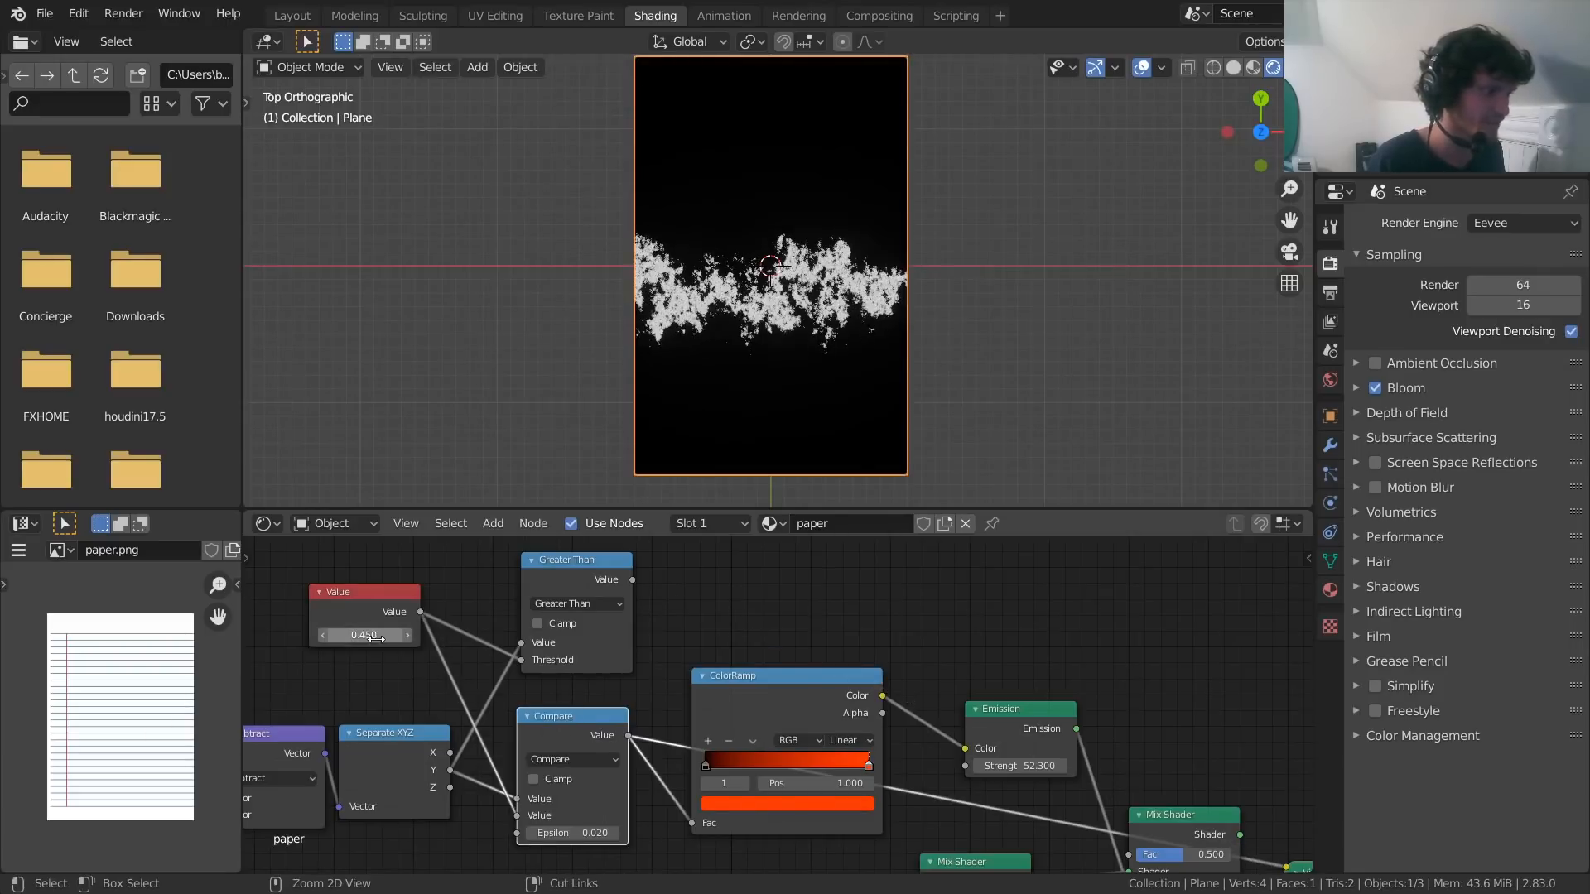
middle_drag(665, 686, 658, 538)
scroll(773, 683, down, 4)
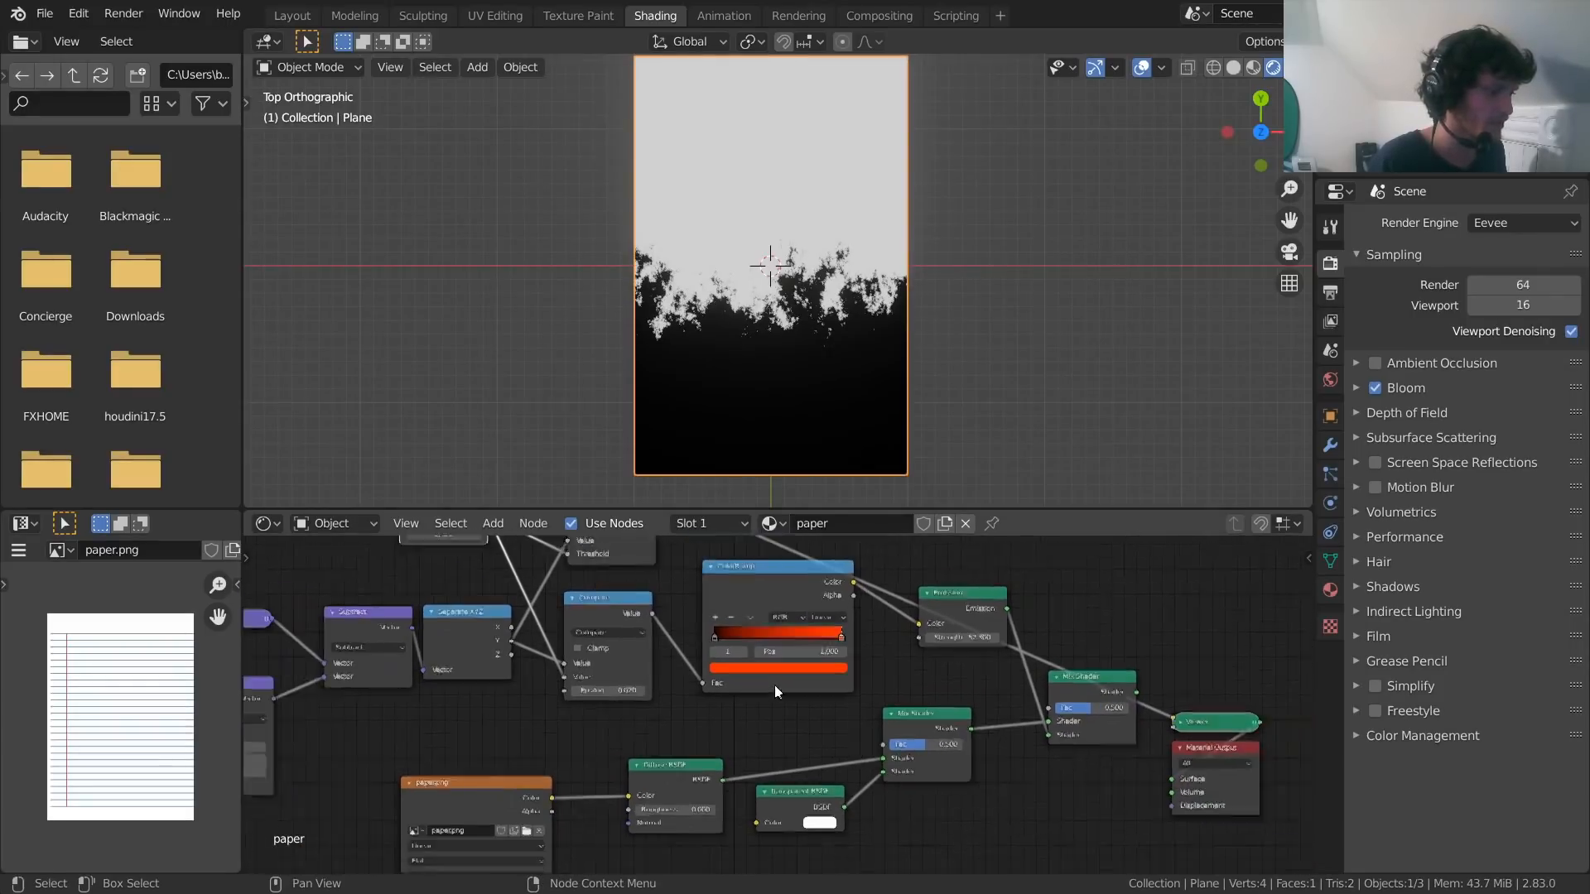
Nudge the paper and transparent Mix Shader up slightly and connect the Greater Than output to its Fac input
middle_drag(744, 642, 730, 704)
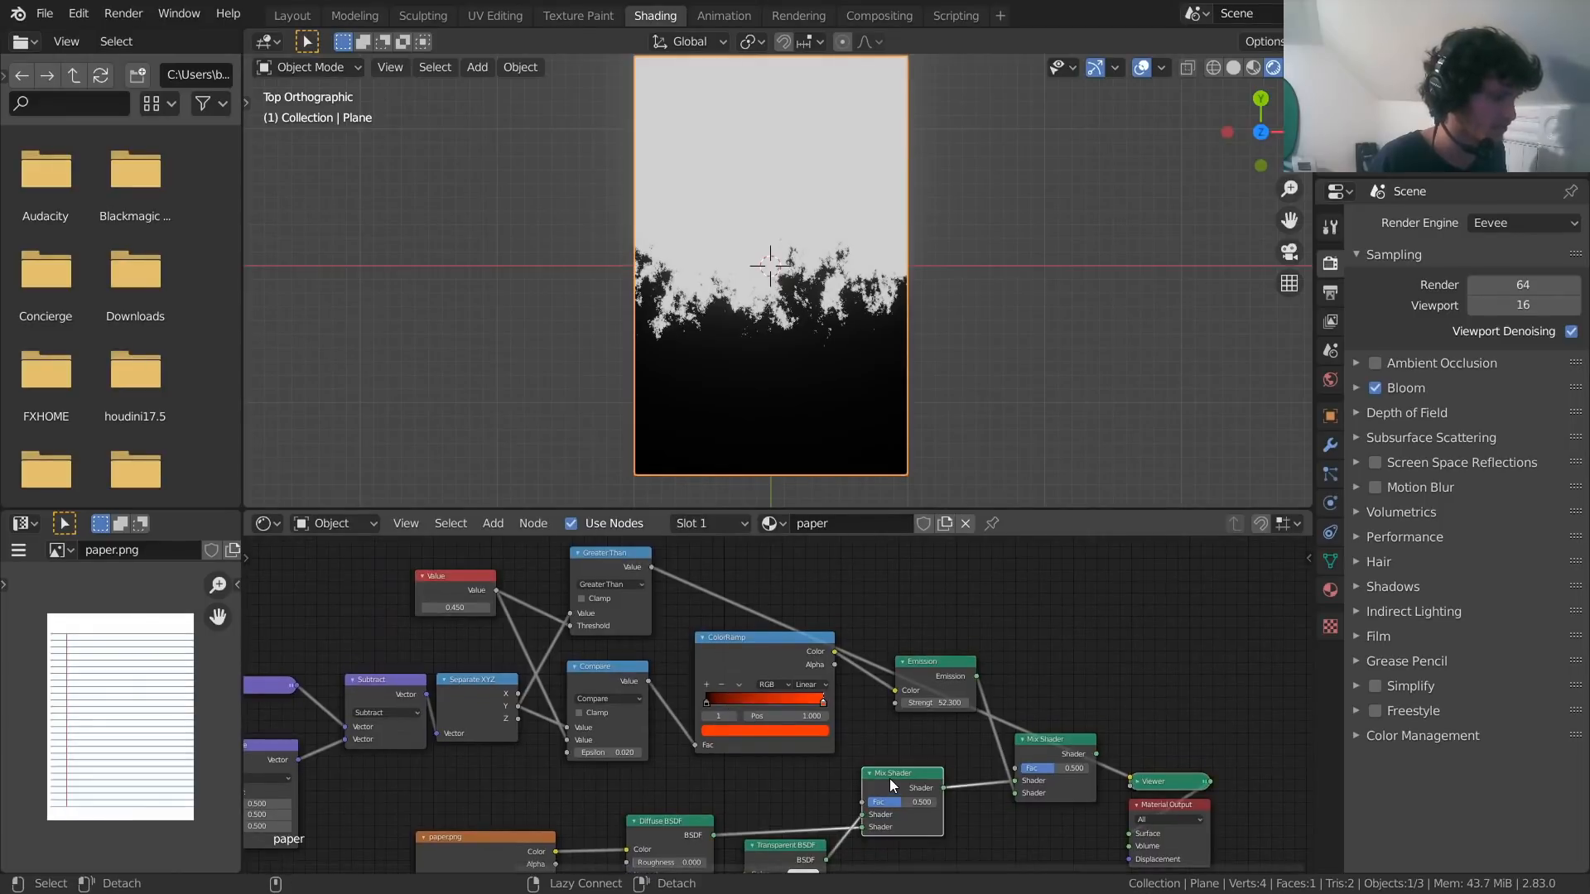
drag(889, 778, 895, 762)
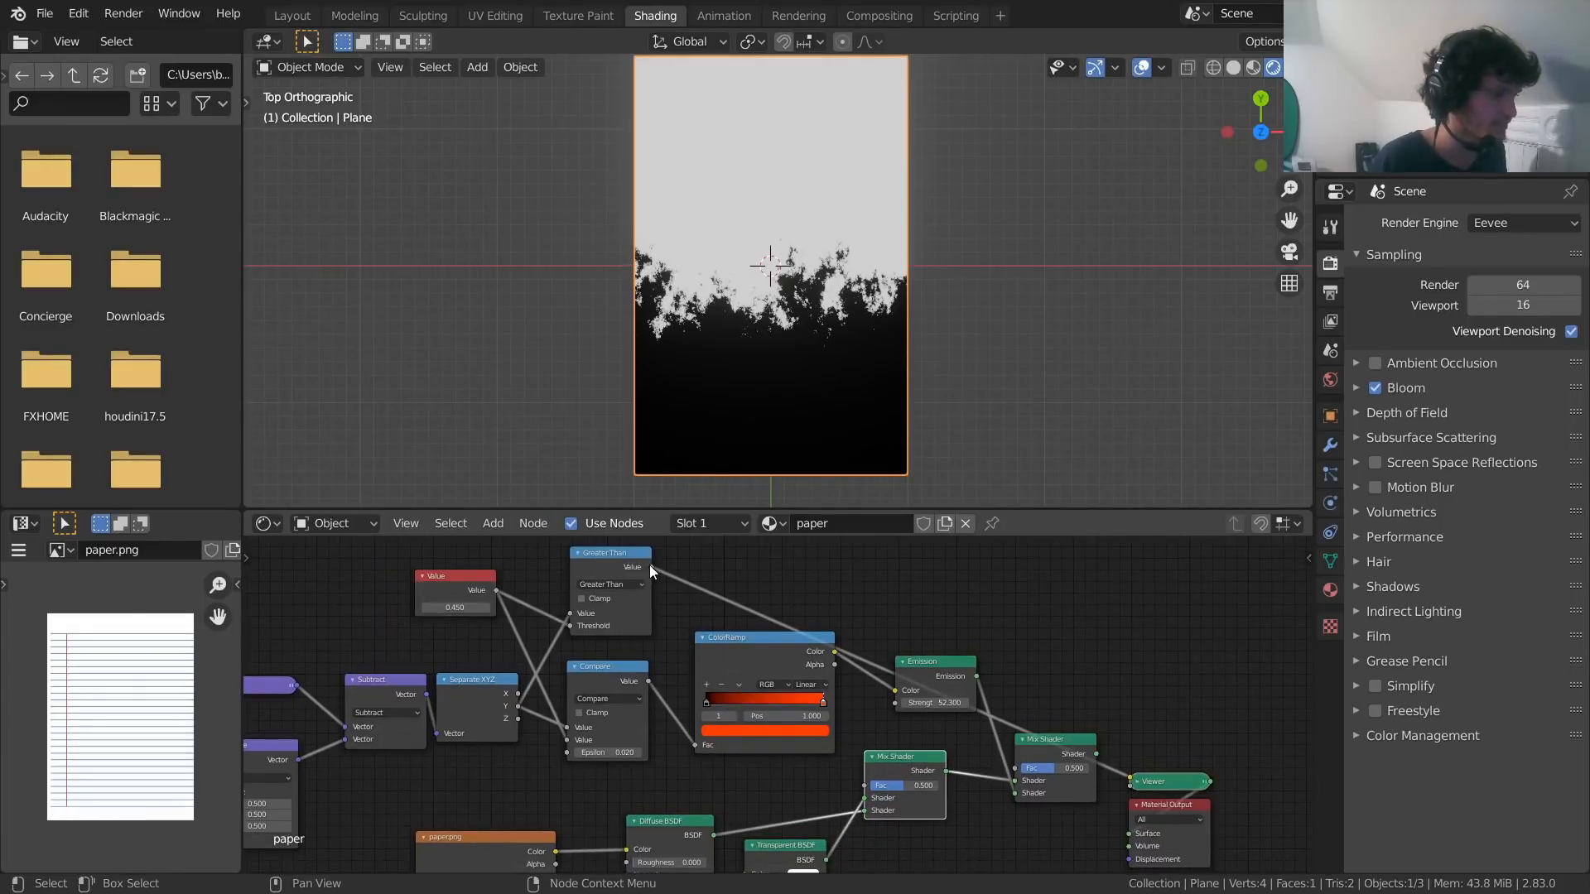
drag(651, 567, 870, 786)
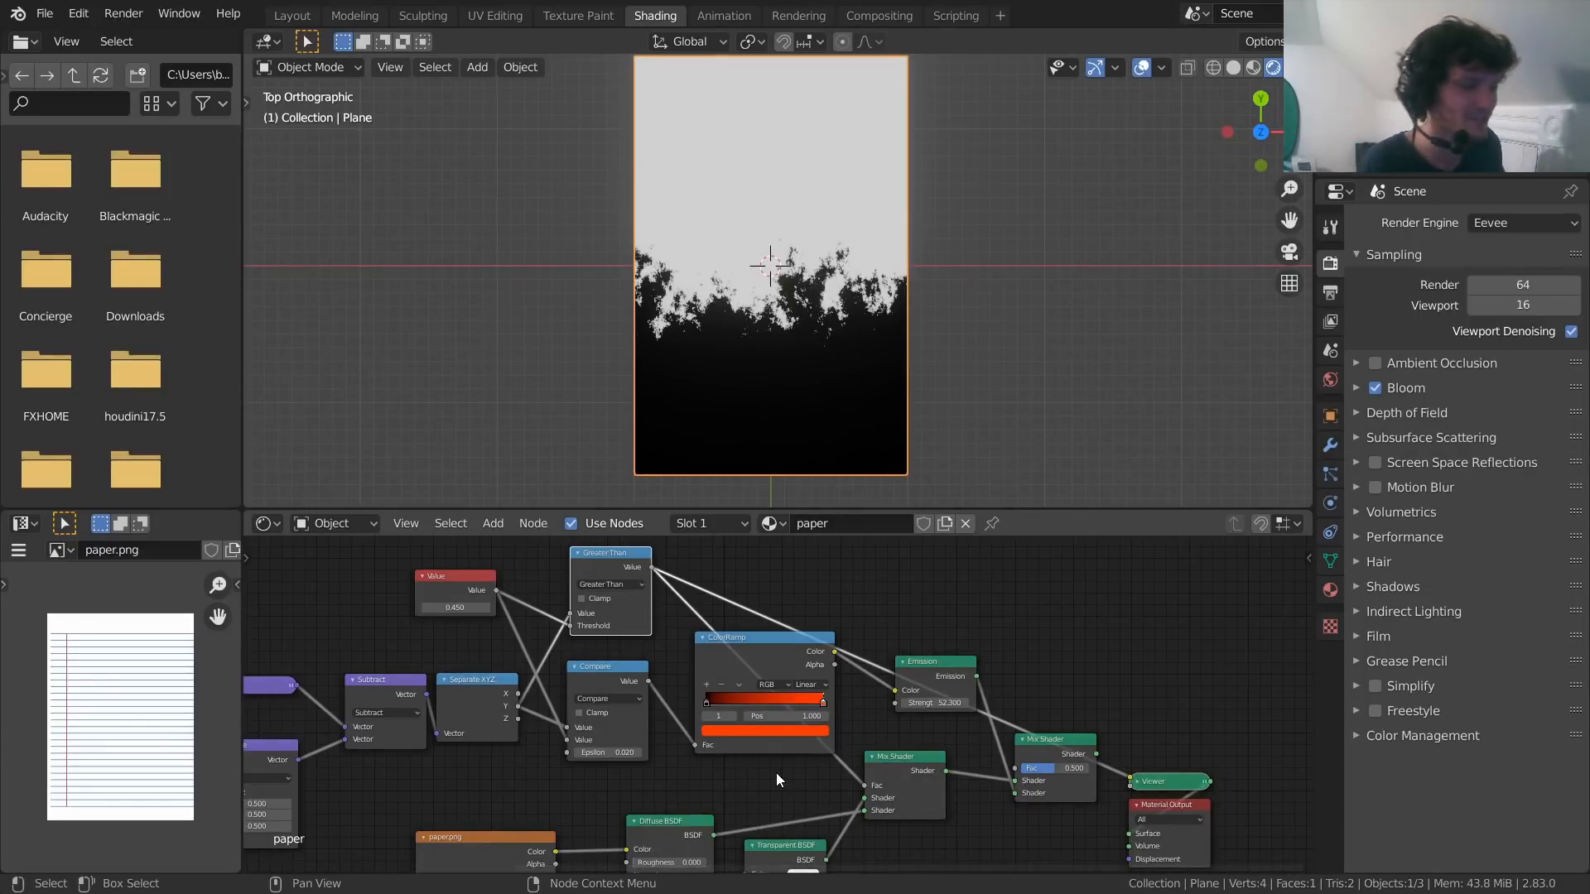
Reposition the paper.png texture and Diffuse BSDF nodes closer together, previewing each one's output on the plane
middle_drag(776, 772, 683, 653)
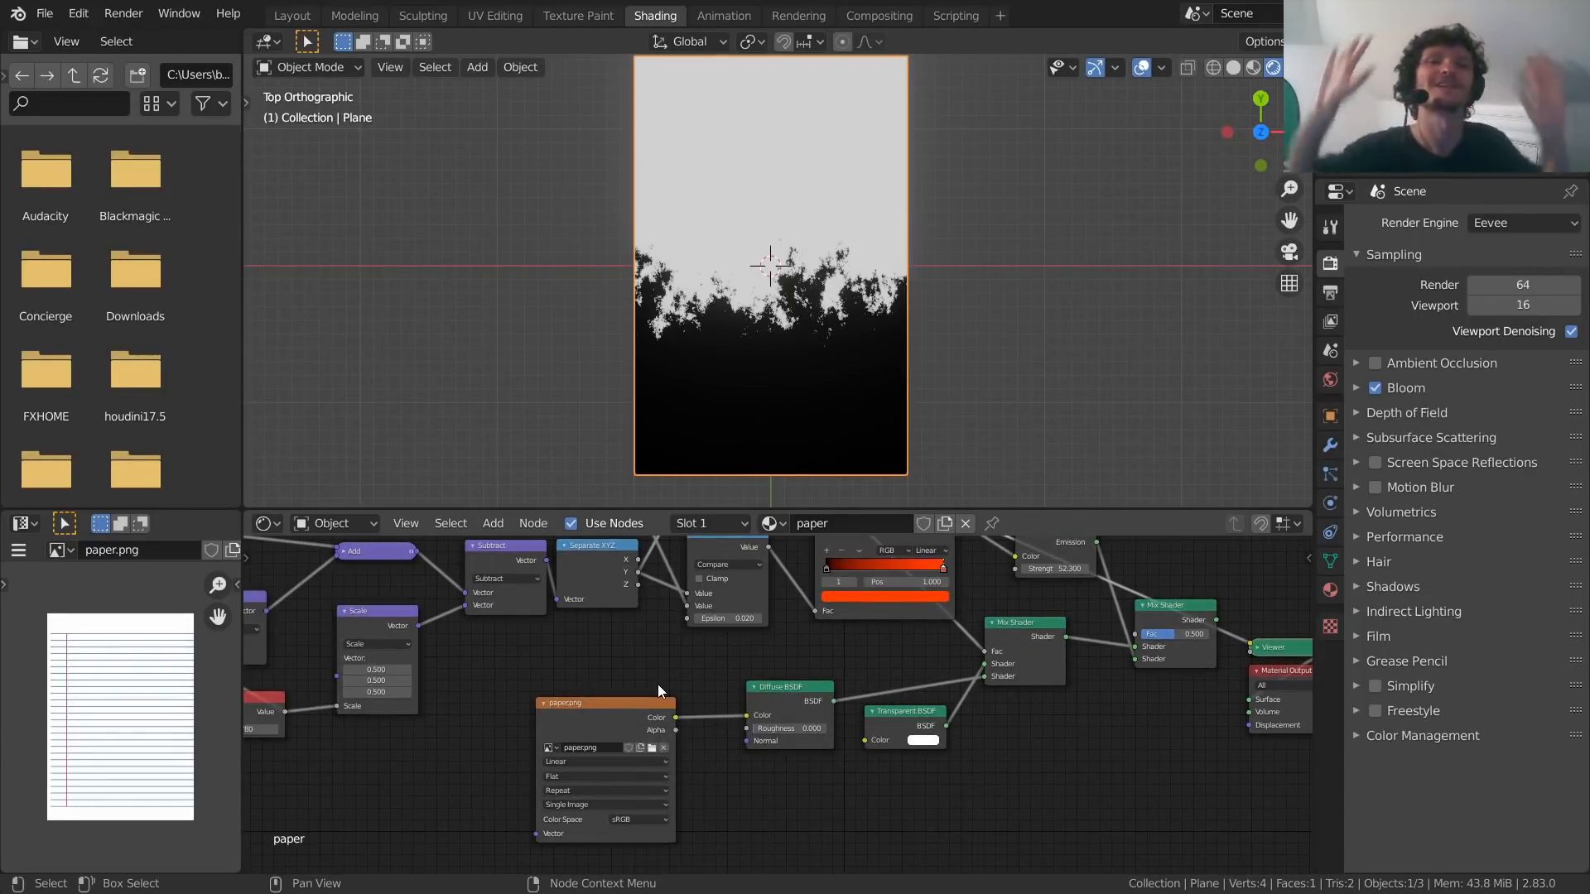
drag(609, 708, 598, 666)
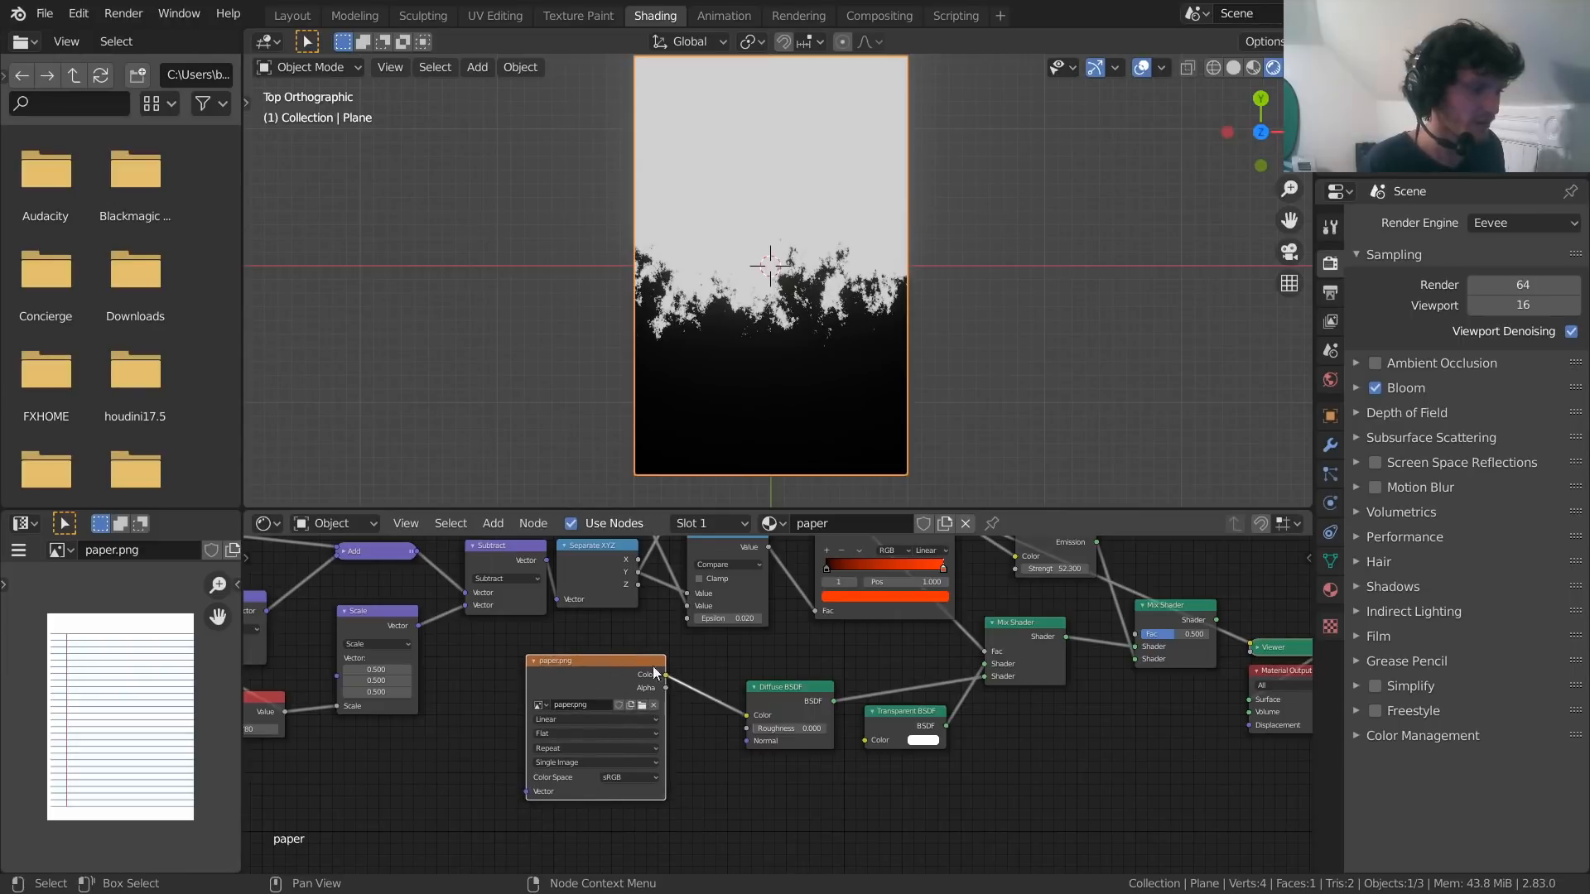
ctrl+shift+click(626, 669)
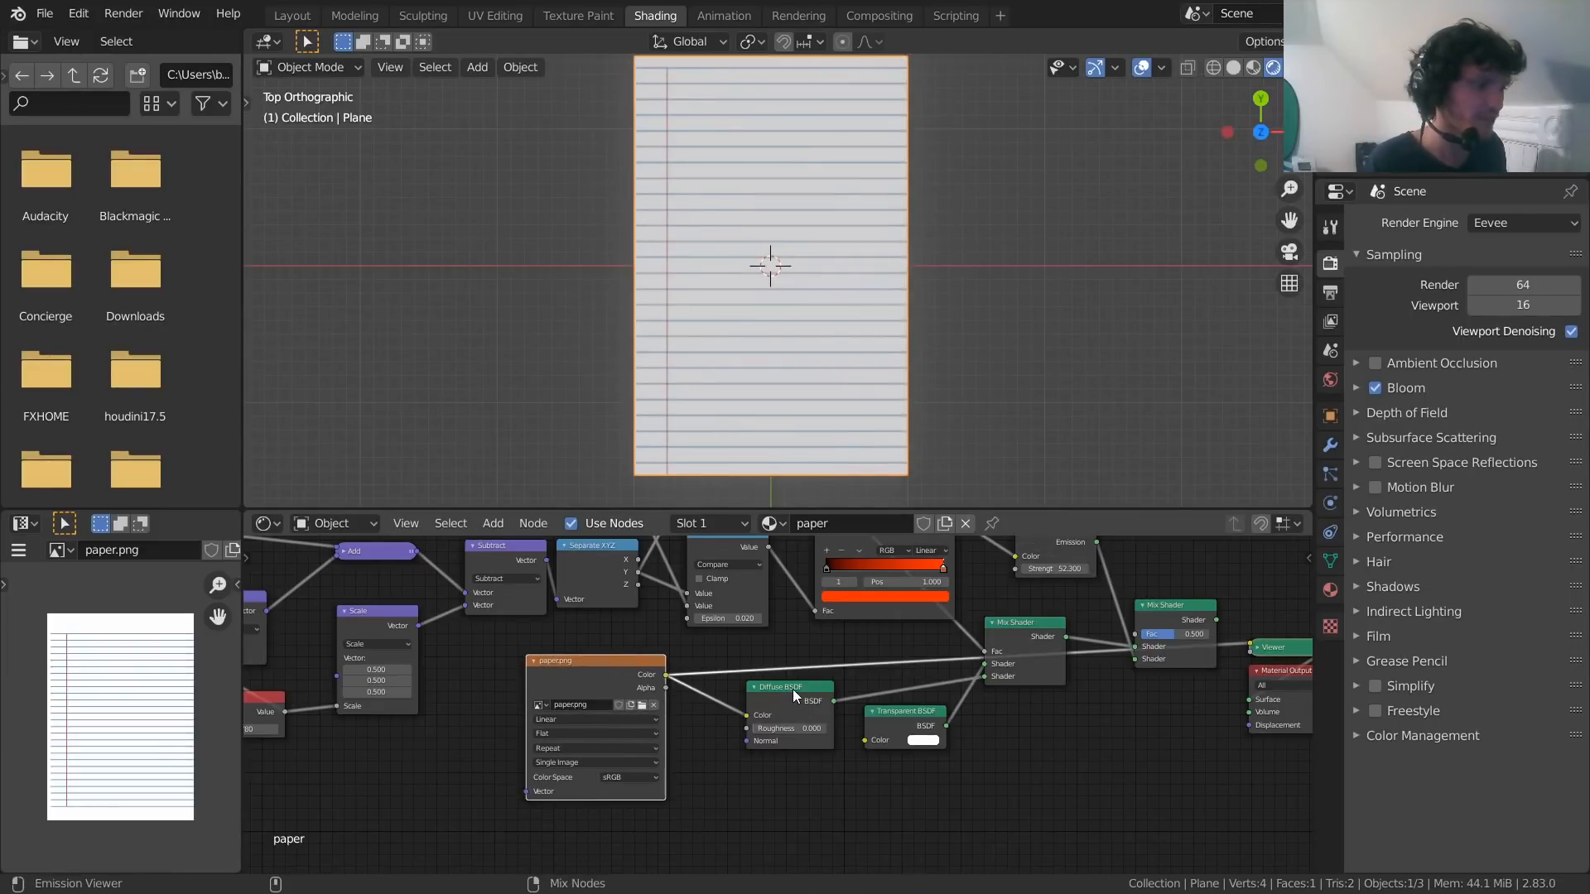
ctrl+shift+click(792, 689)
drag(792, 692, 761, 690)
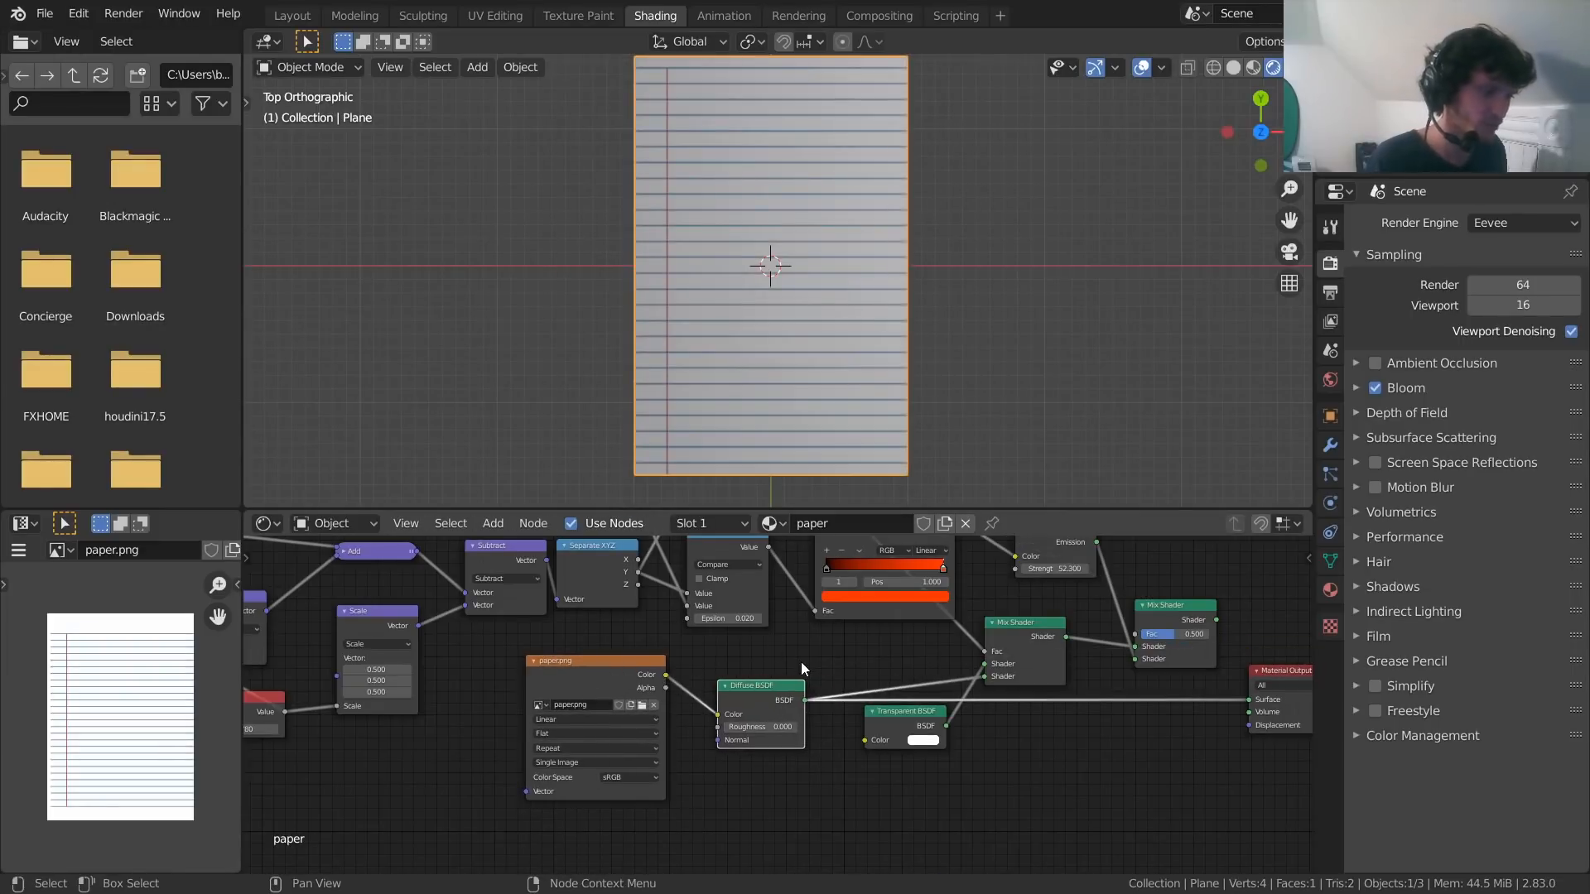
Preview the paper and transparent Mix Shader on the plane, and connect the final Mix Shader to the Material Output
middle_drag(899, 679, 710, 730)
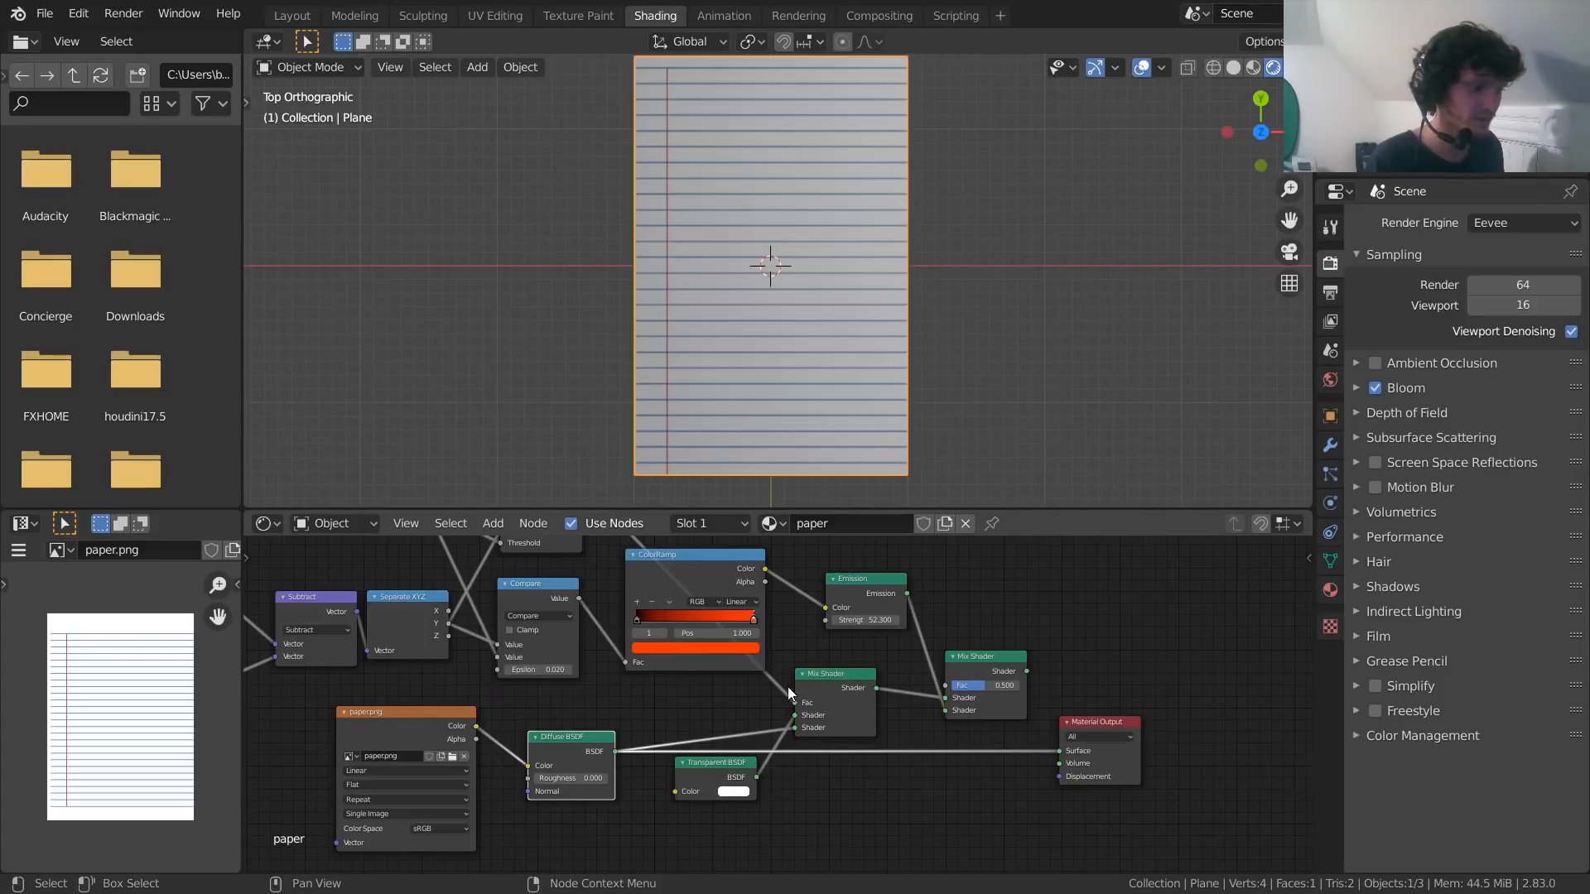
ctrl+shift+click(818, 684)
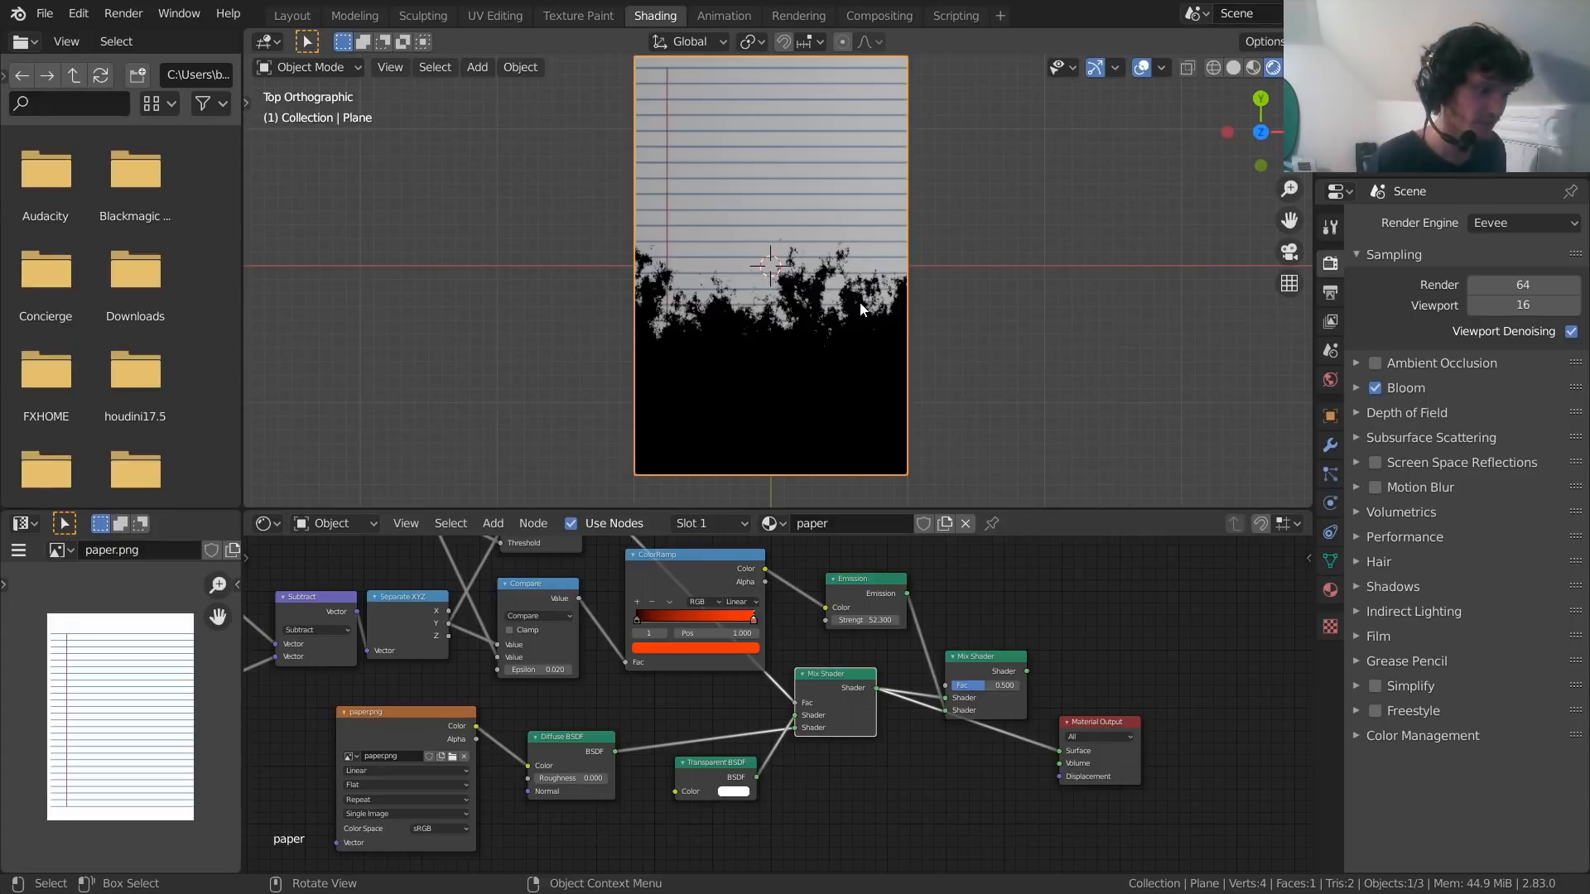
ctrl+shift+click(972, 658)
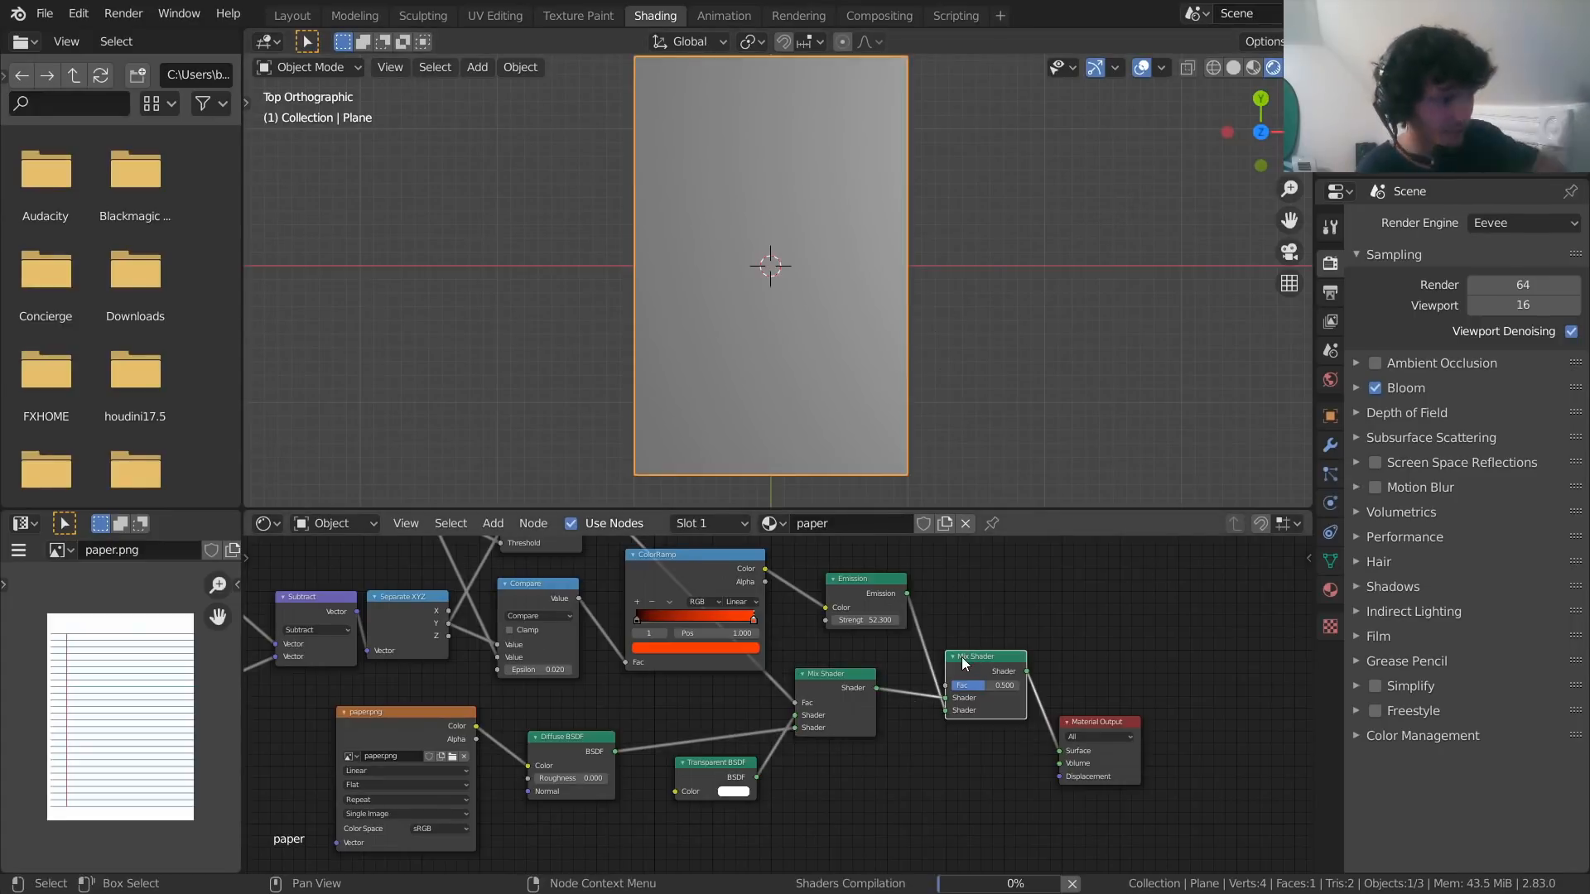
Try a higher shared burn Value and a different distortion Value for the Scale nodes, and undo the distortion change
middle_drag(446, 653, 710, 717)
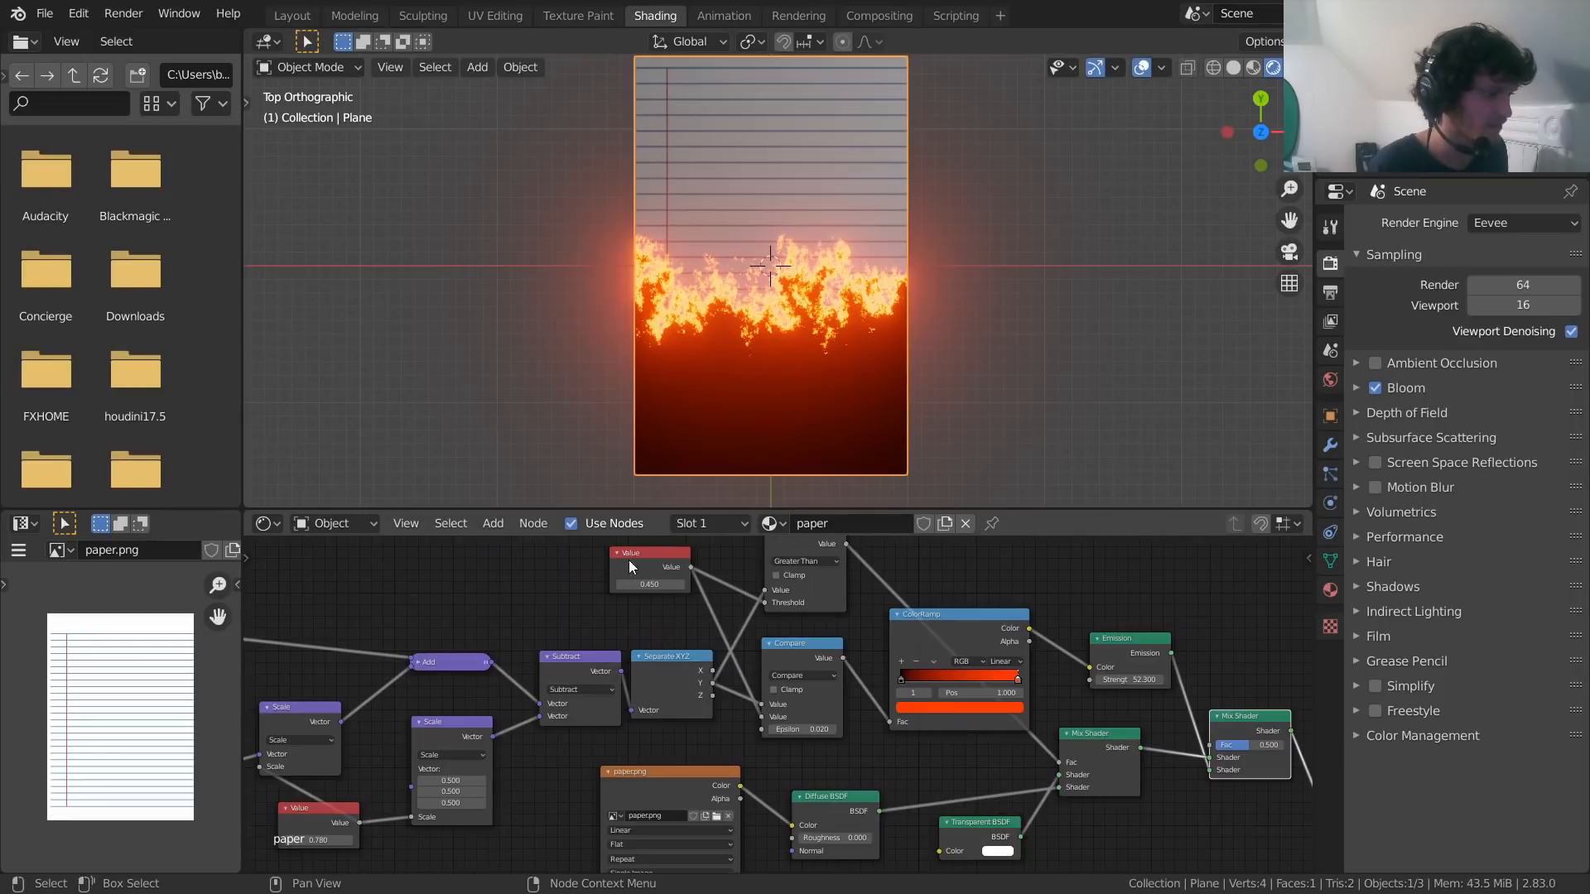
shift+drag(653, 585, 700, 584)
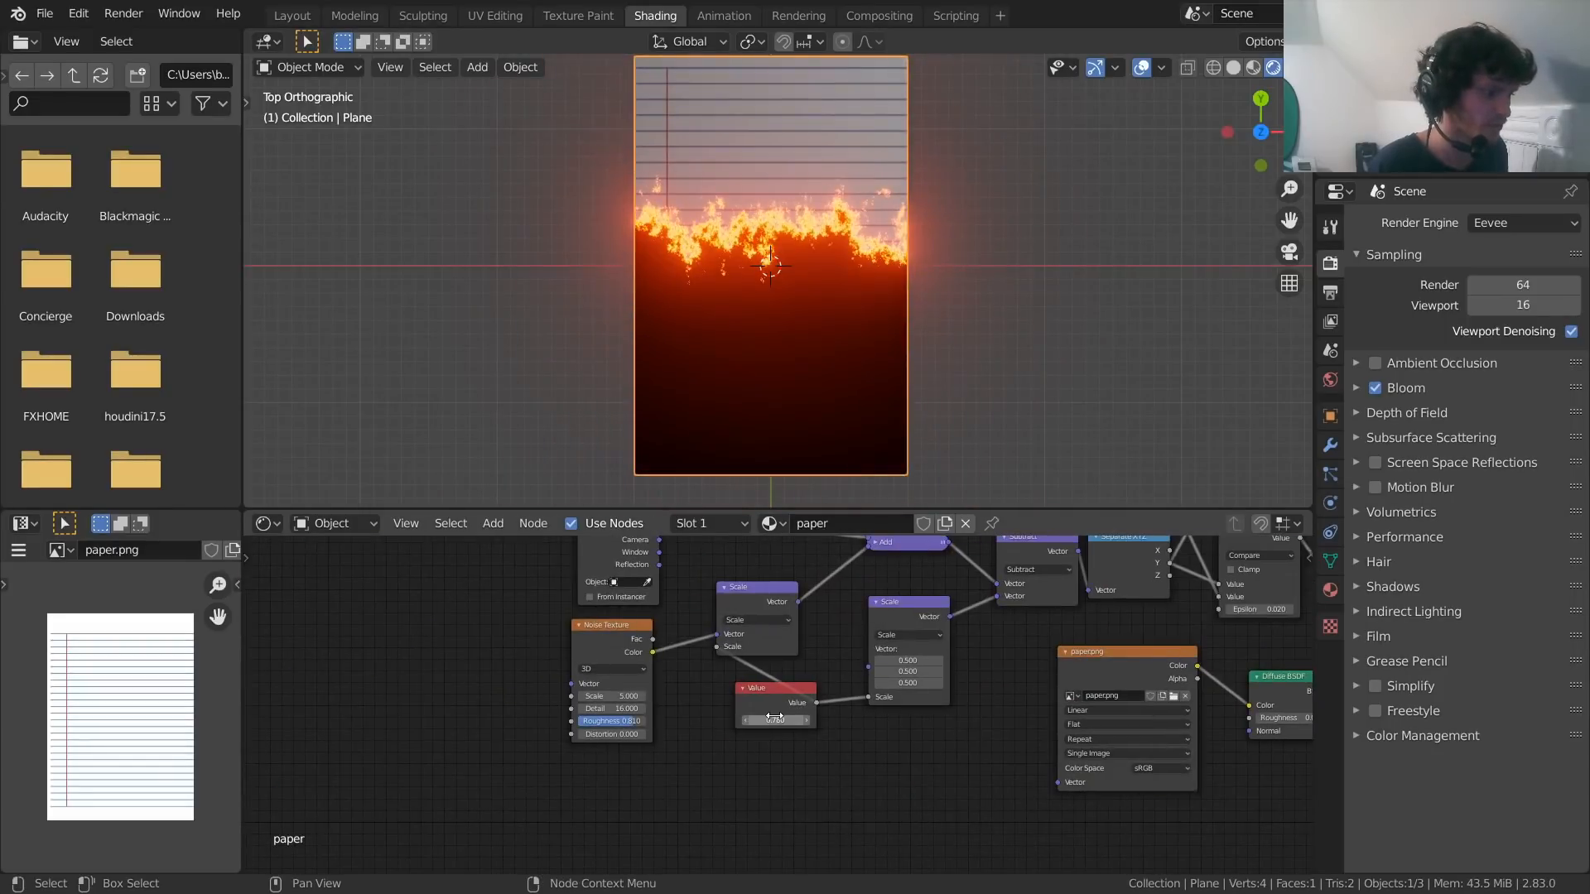
mouse_move(774, 720)
shift+mouse_down()
mouse_move(704, 720)
mouse_move(775, 717)
shift+mouse_up()
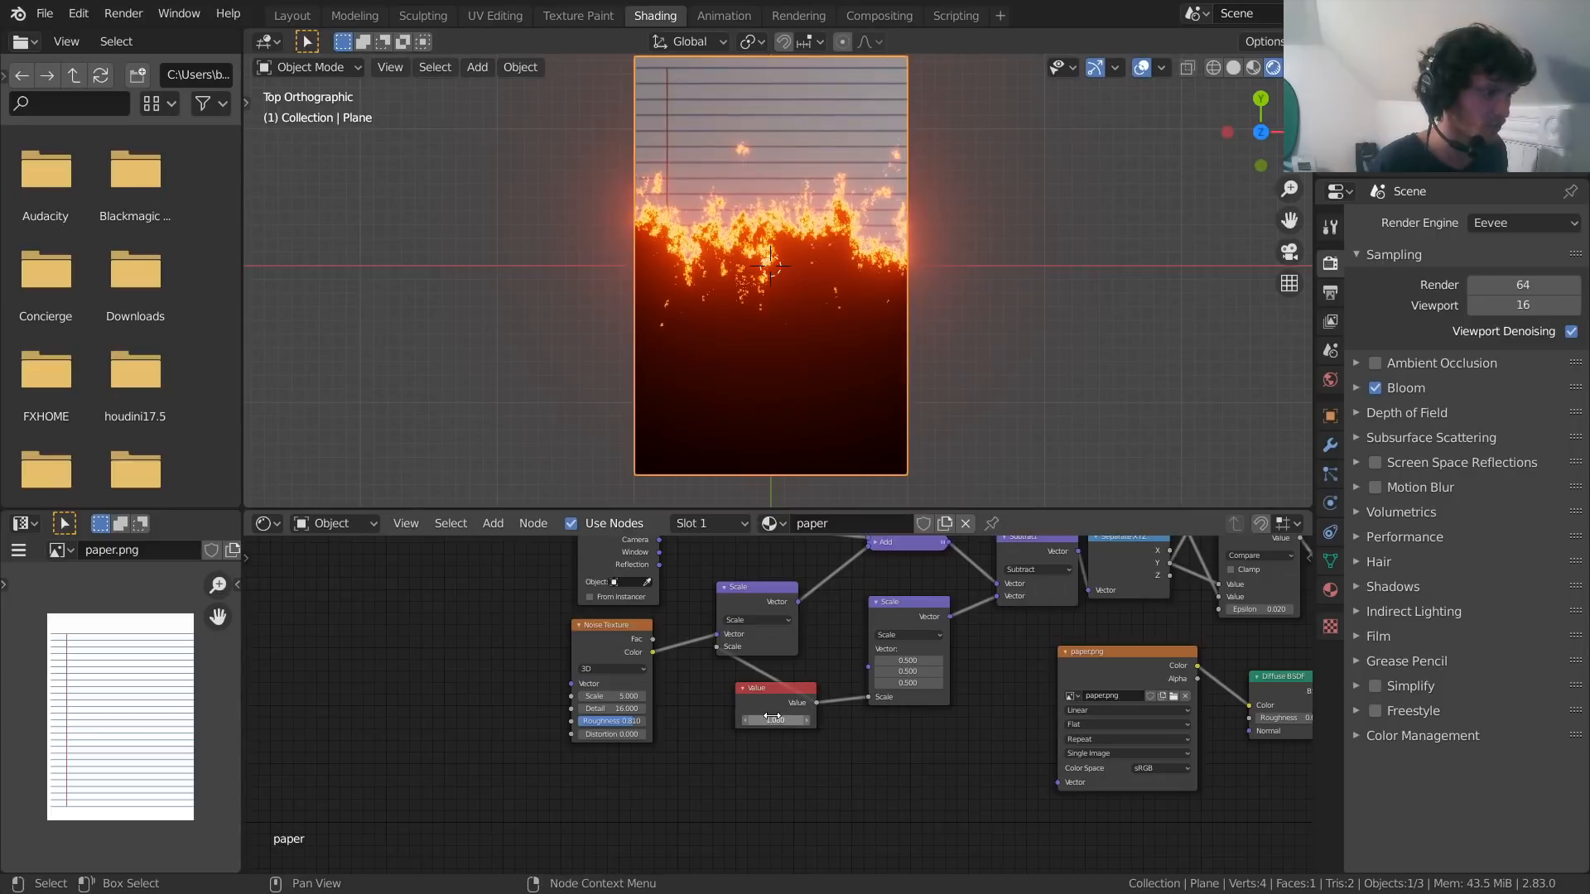
scroll(757, 280, up, 2)
key(ctrl+z)
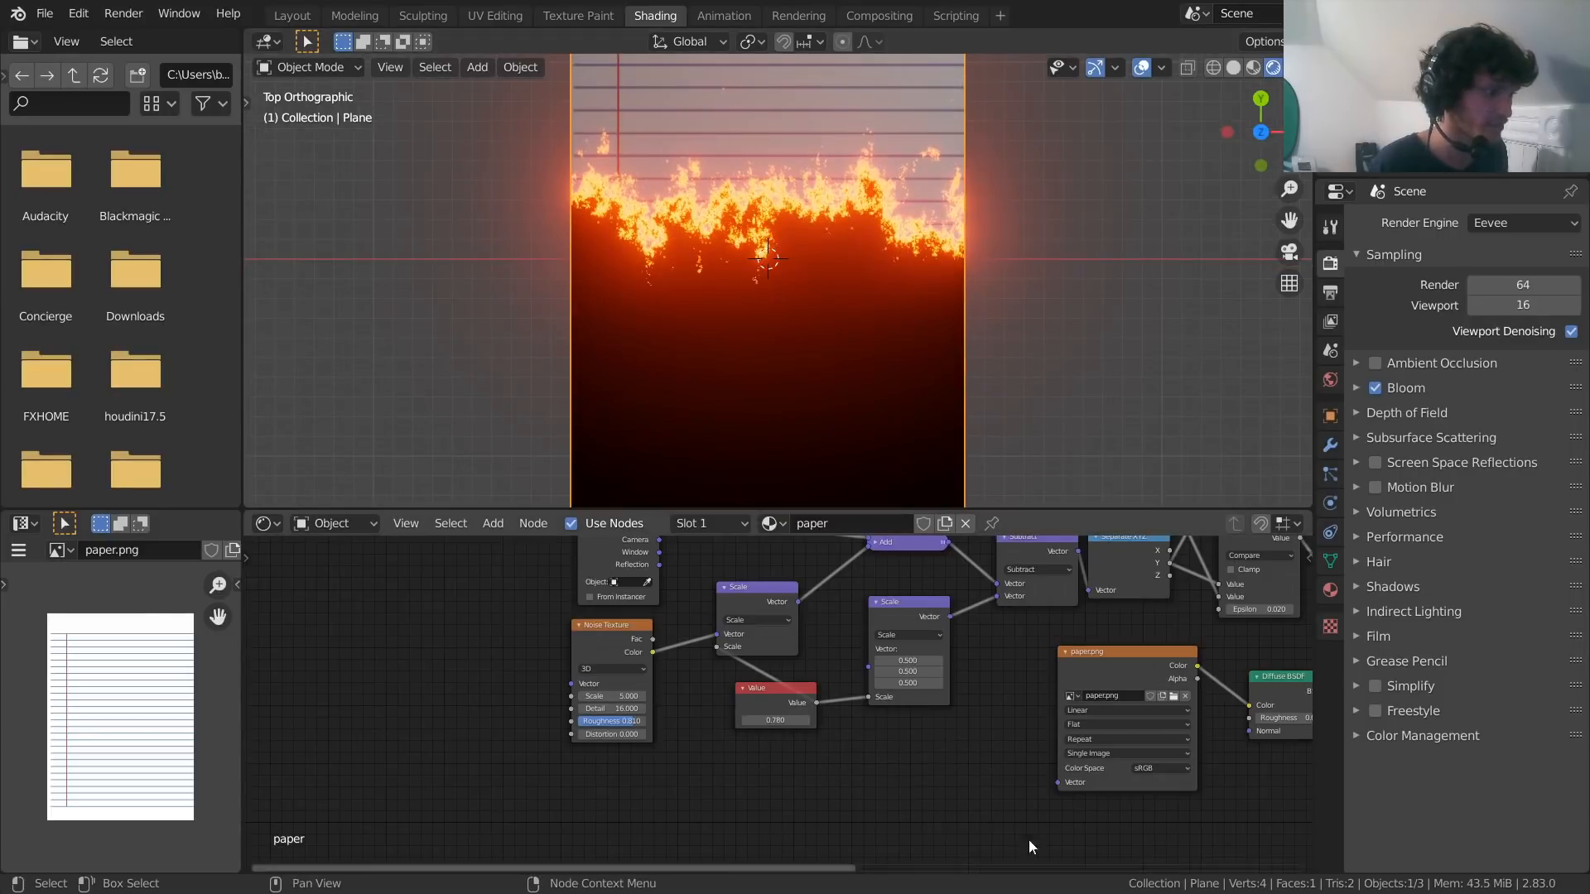
Set the paper material's Blend Mode to Alpha Blend
middle_drag(933, 759, 315, 789)
scroll(747, 750, down, 3)
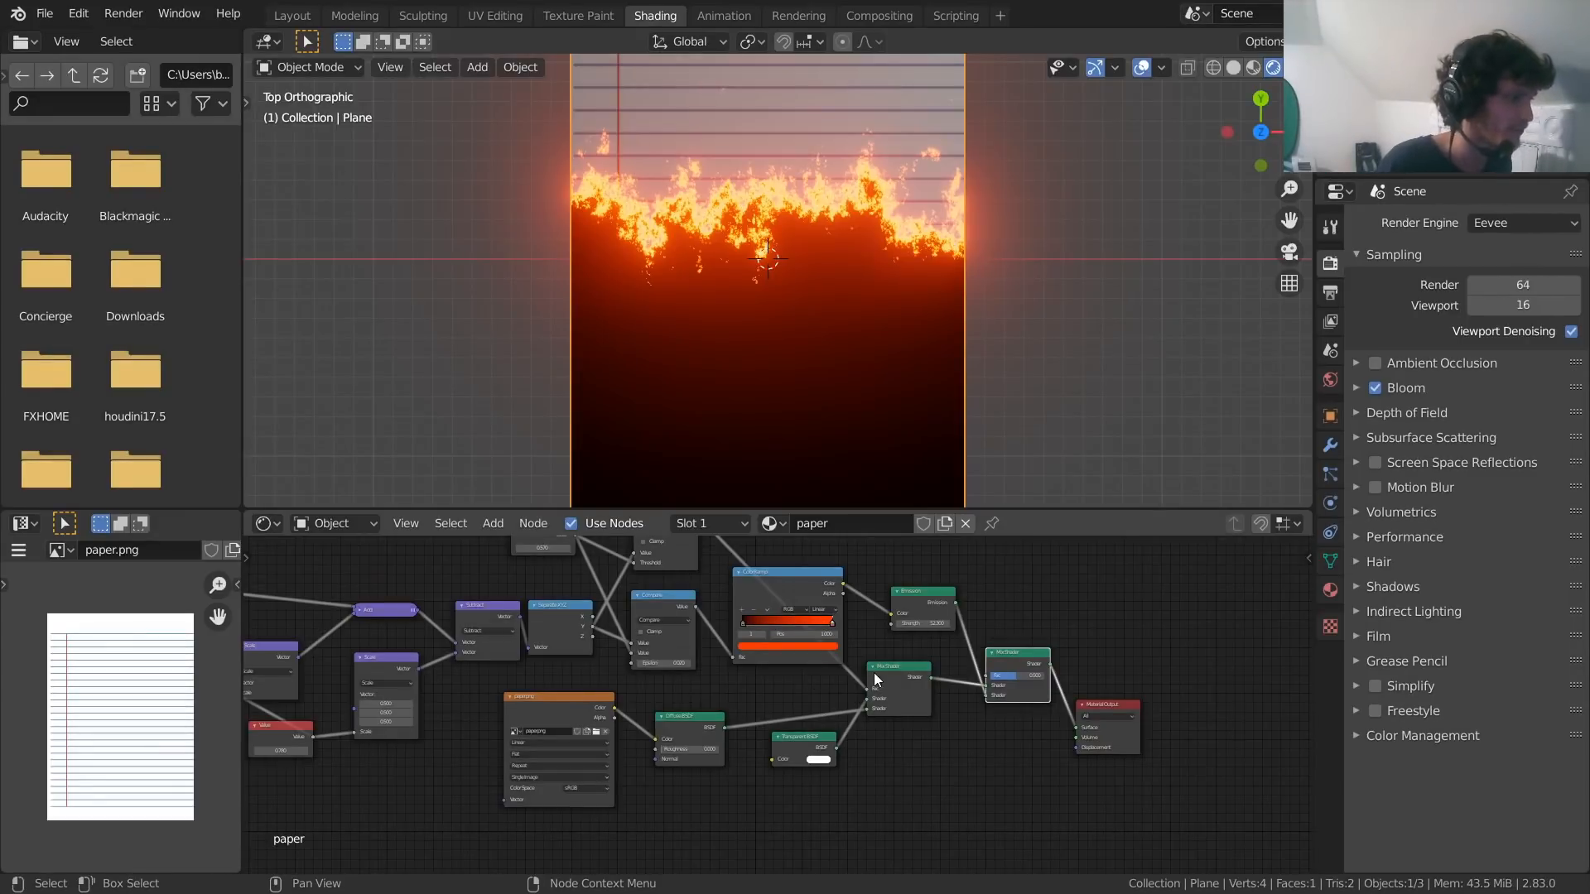
scroll(792, 323, down, 3)
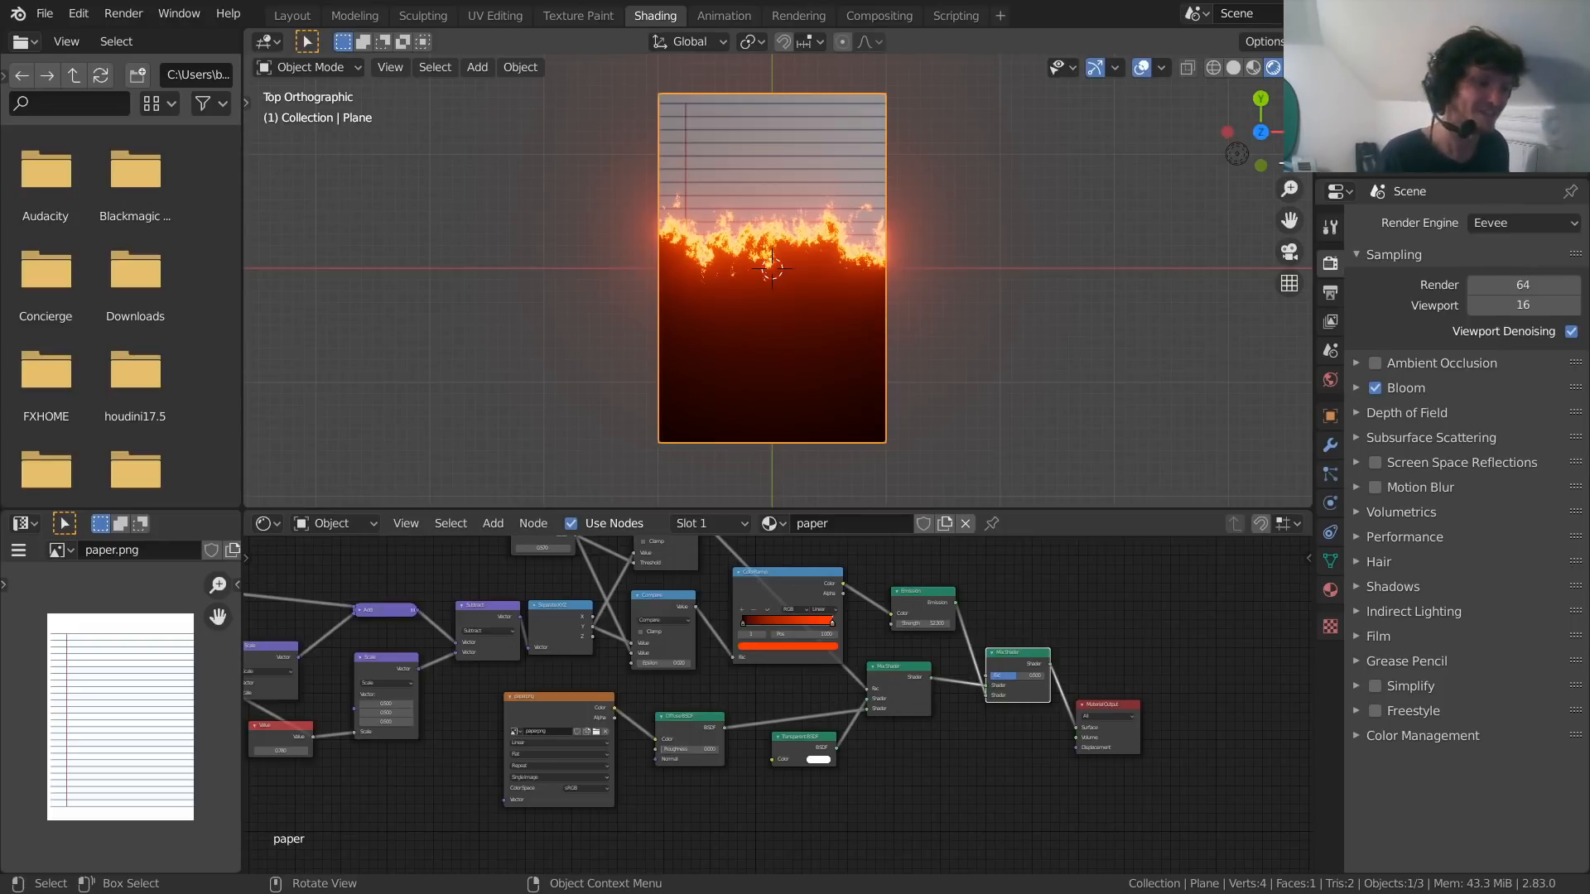
click(1330, 589)
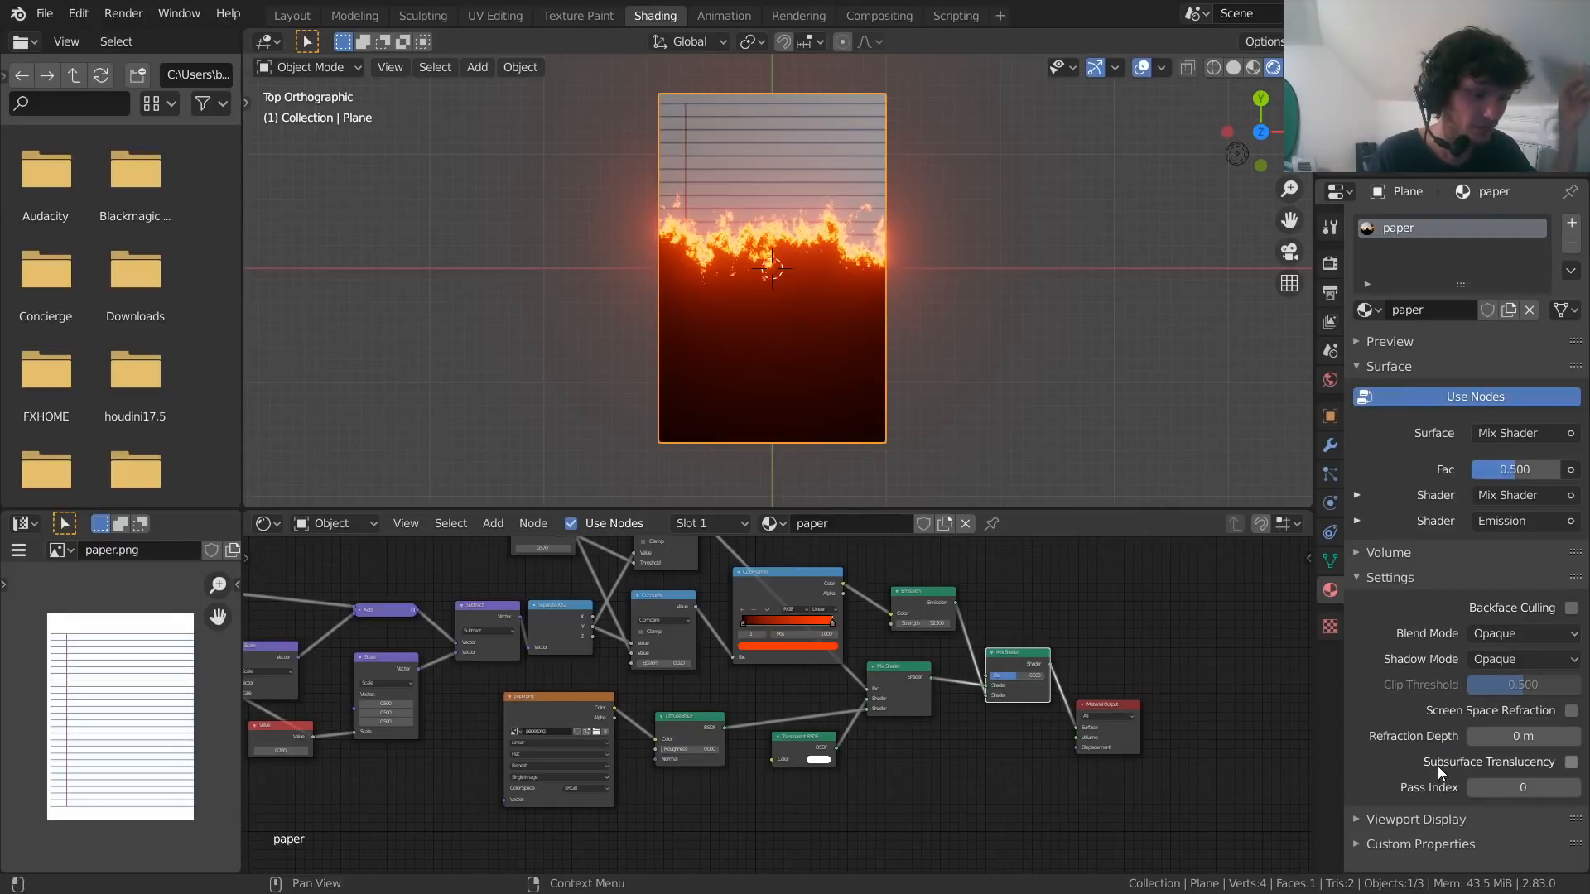
click(1503, 633)
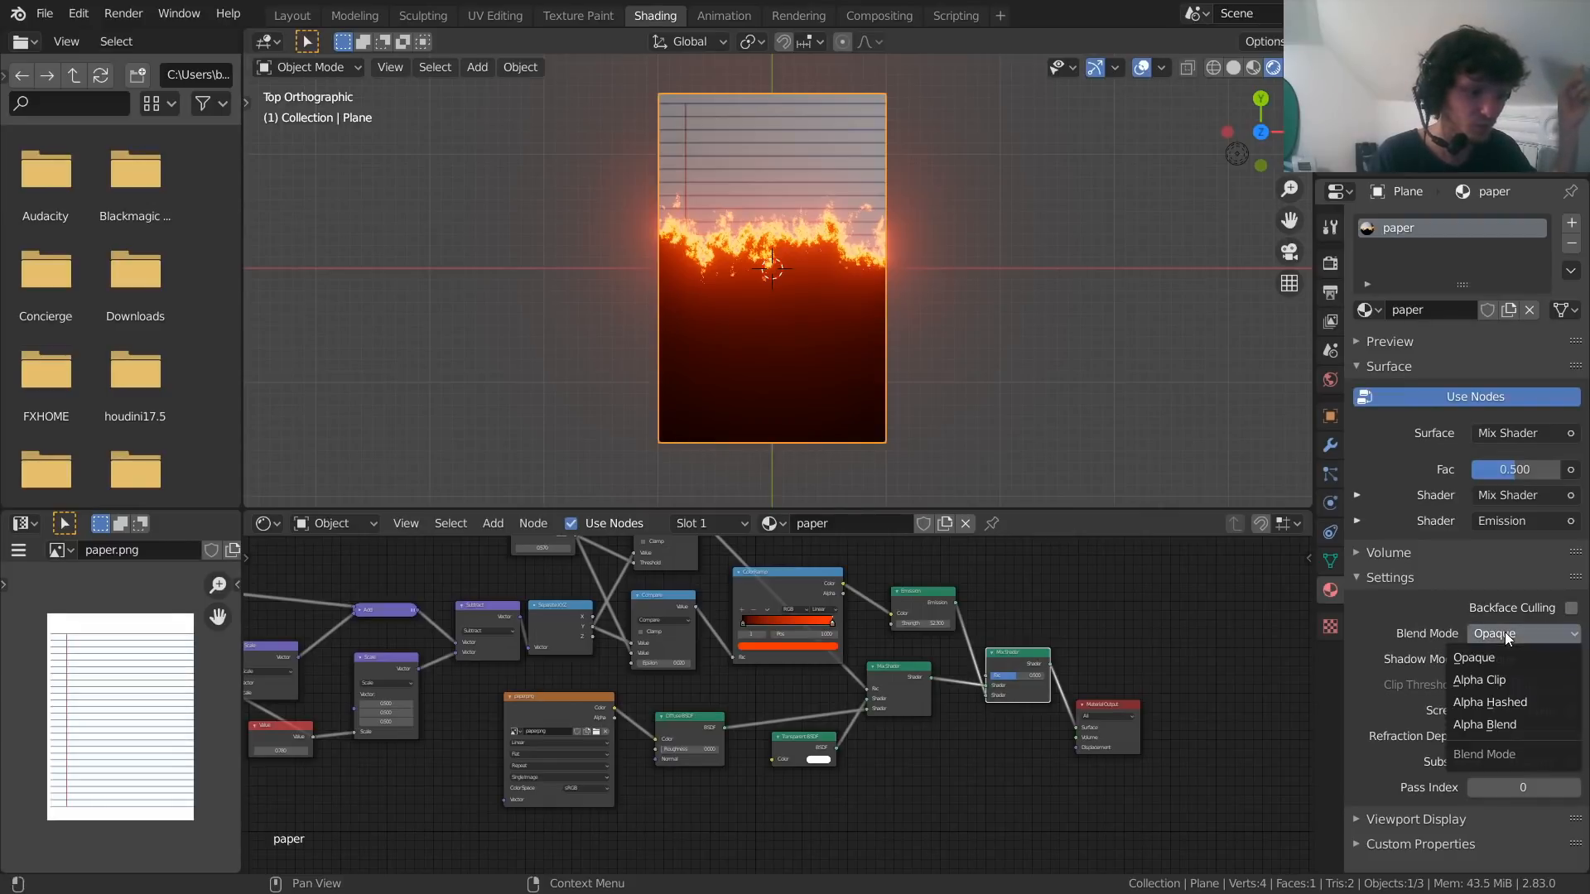
click(1507, 724)
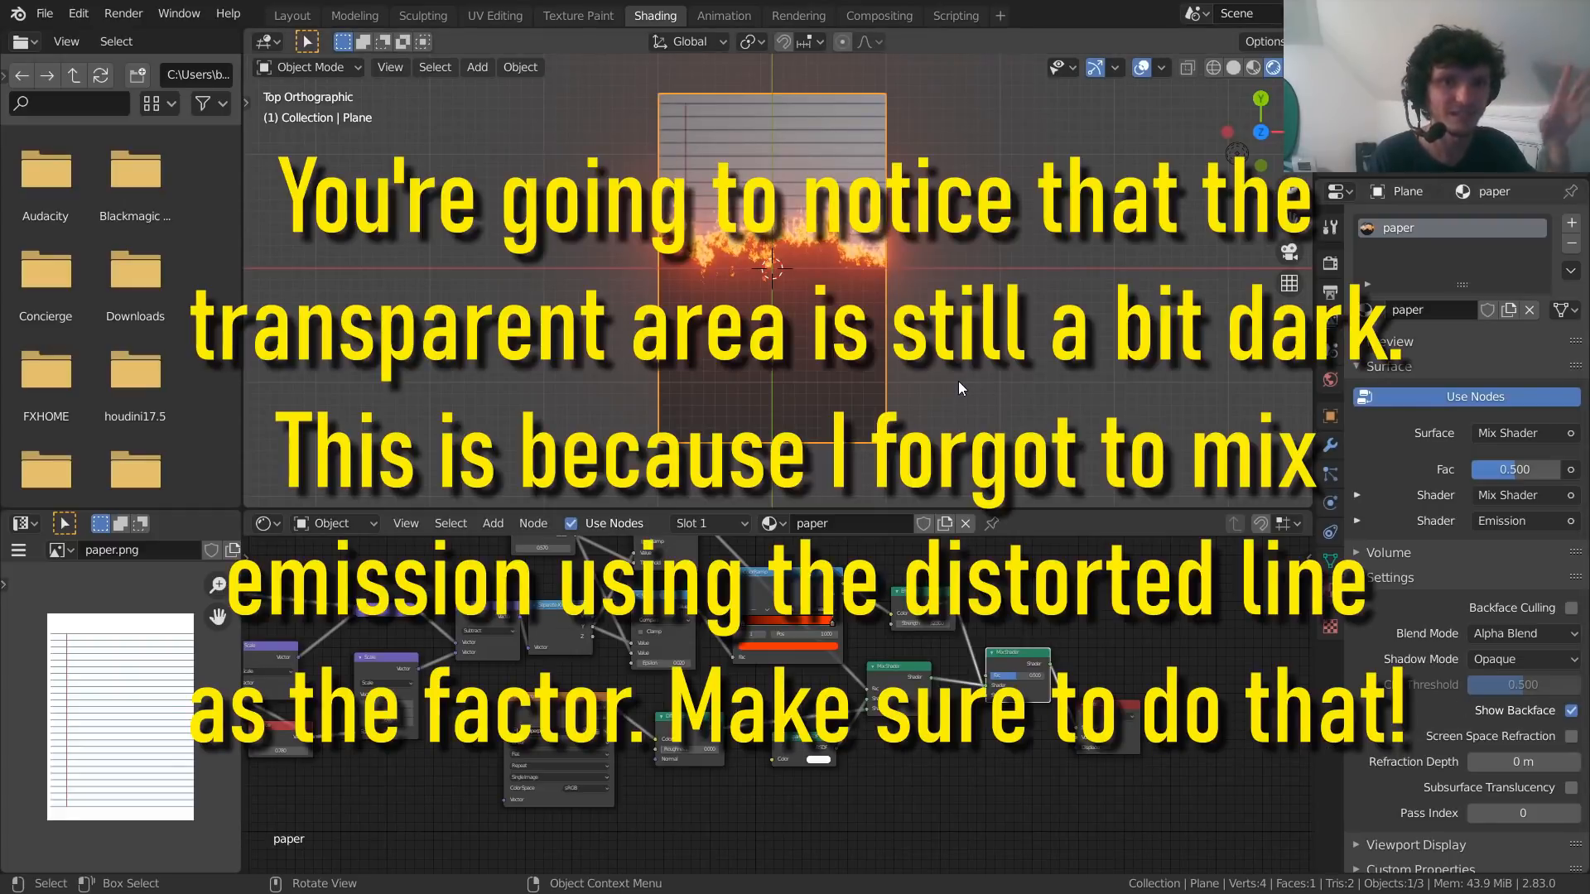
Enable the Transparent film option in the render settings, deselect the plane and check the paper at an angle
middle_drag(841, 374, 861, 273)
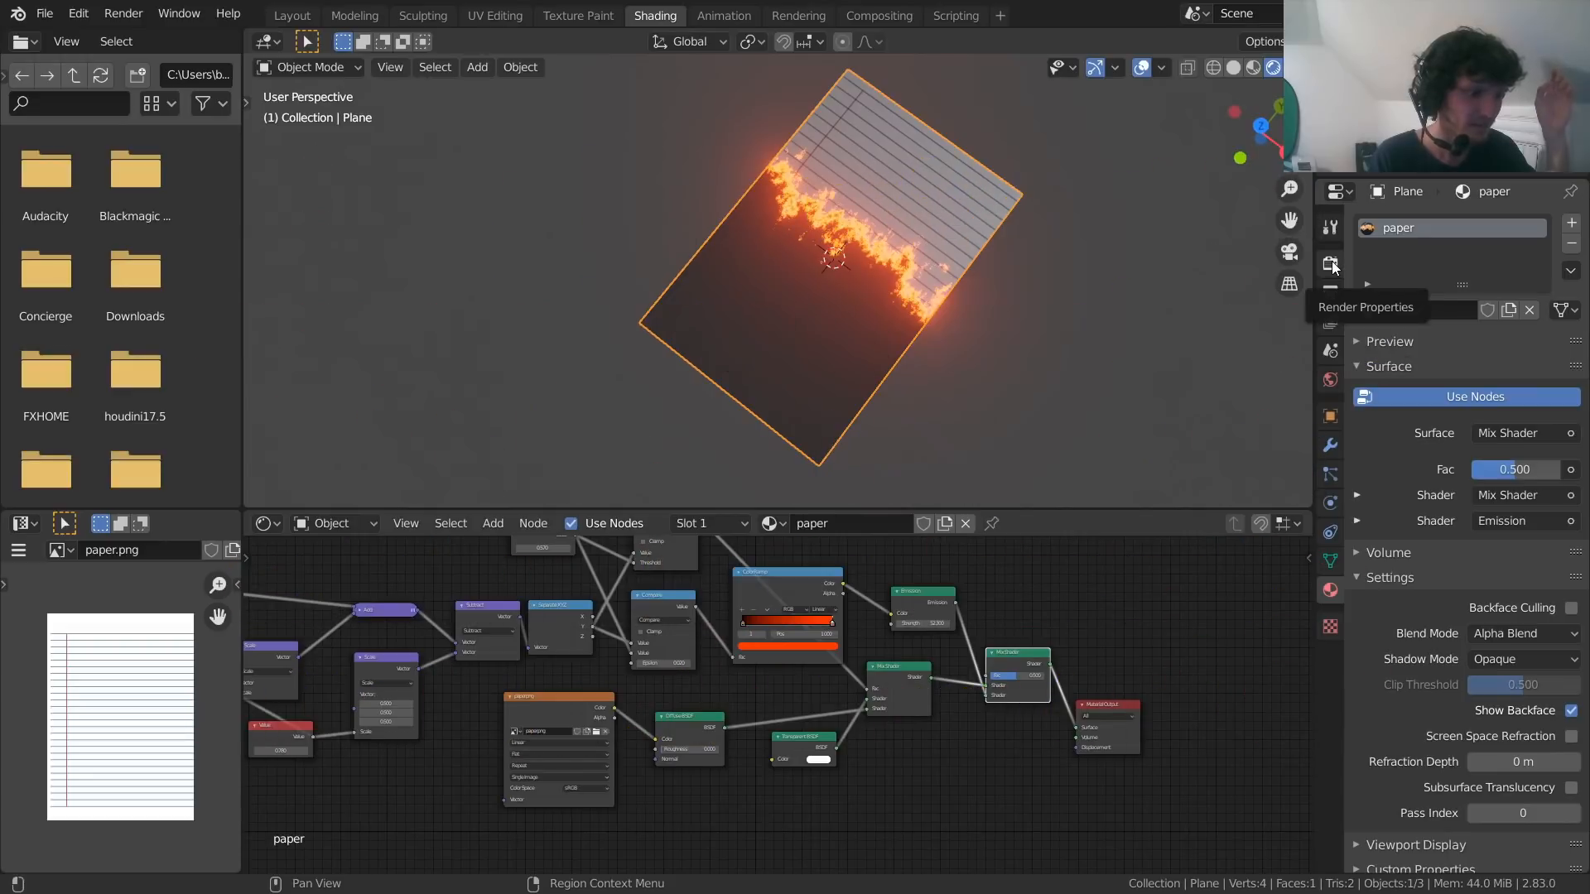
click(1330, 263)
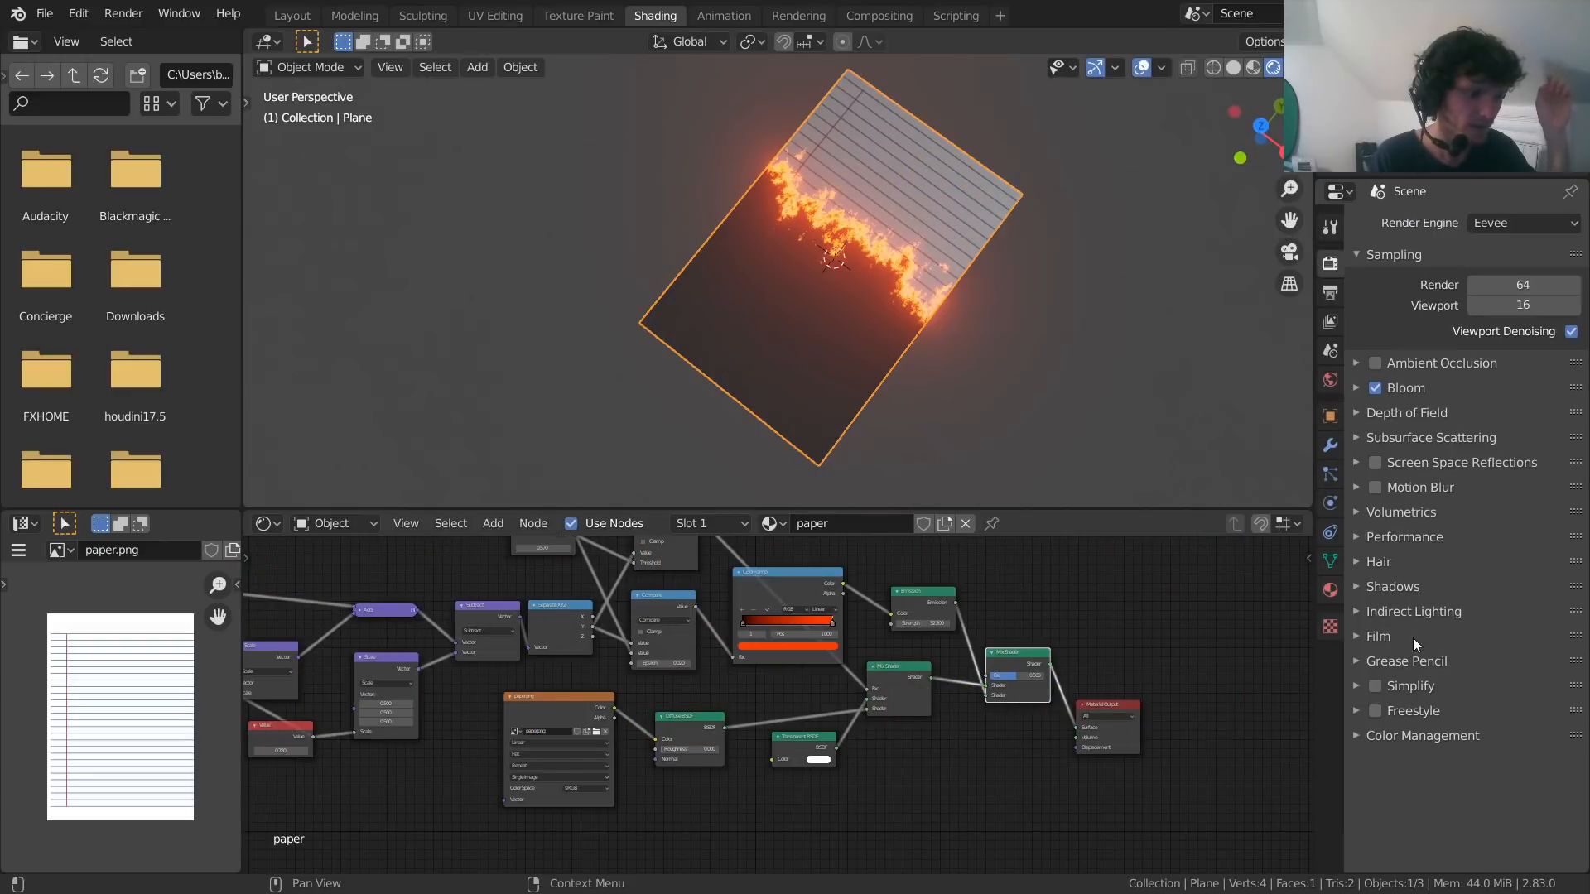
click(1379, 637)
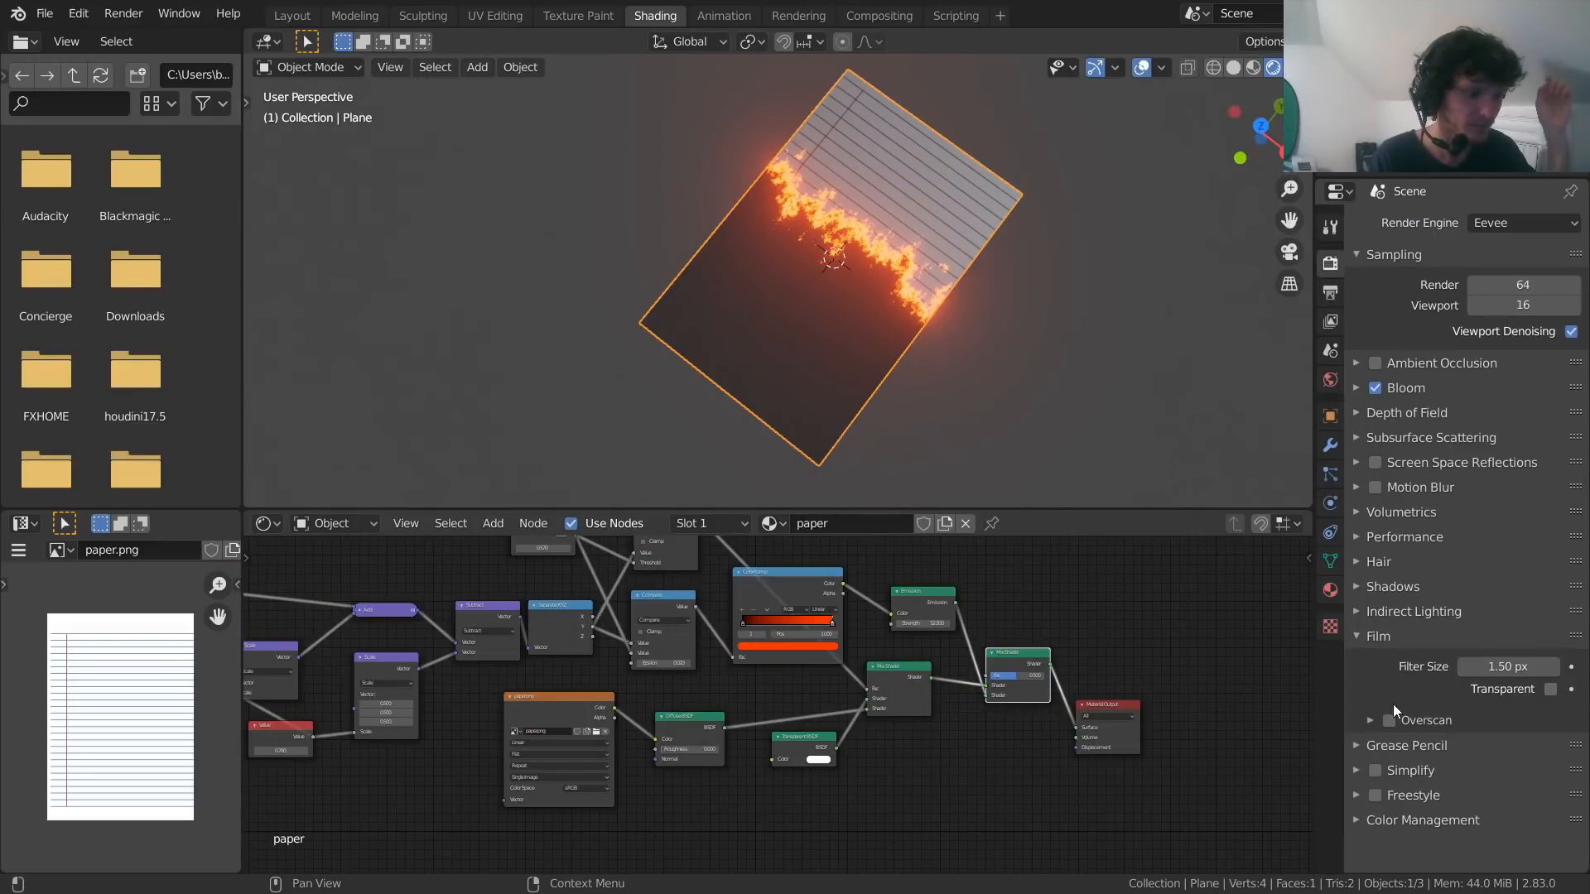
click(1553, 692)
click(1078, 404)
mouse_move(891, 367)
middle_down()
mouse_move(768, 331)
mouse_move(747, 228)
mouse_move(862, 275)
mouse_move(865, 334)
mouse_move(838, 333)
middle_up()
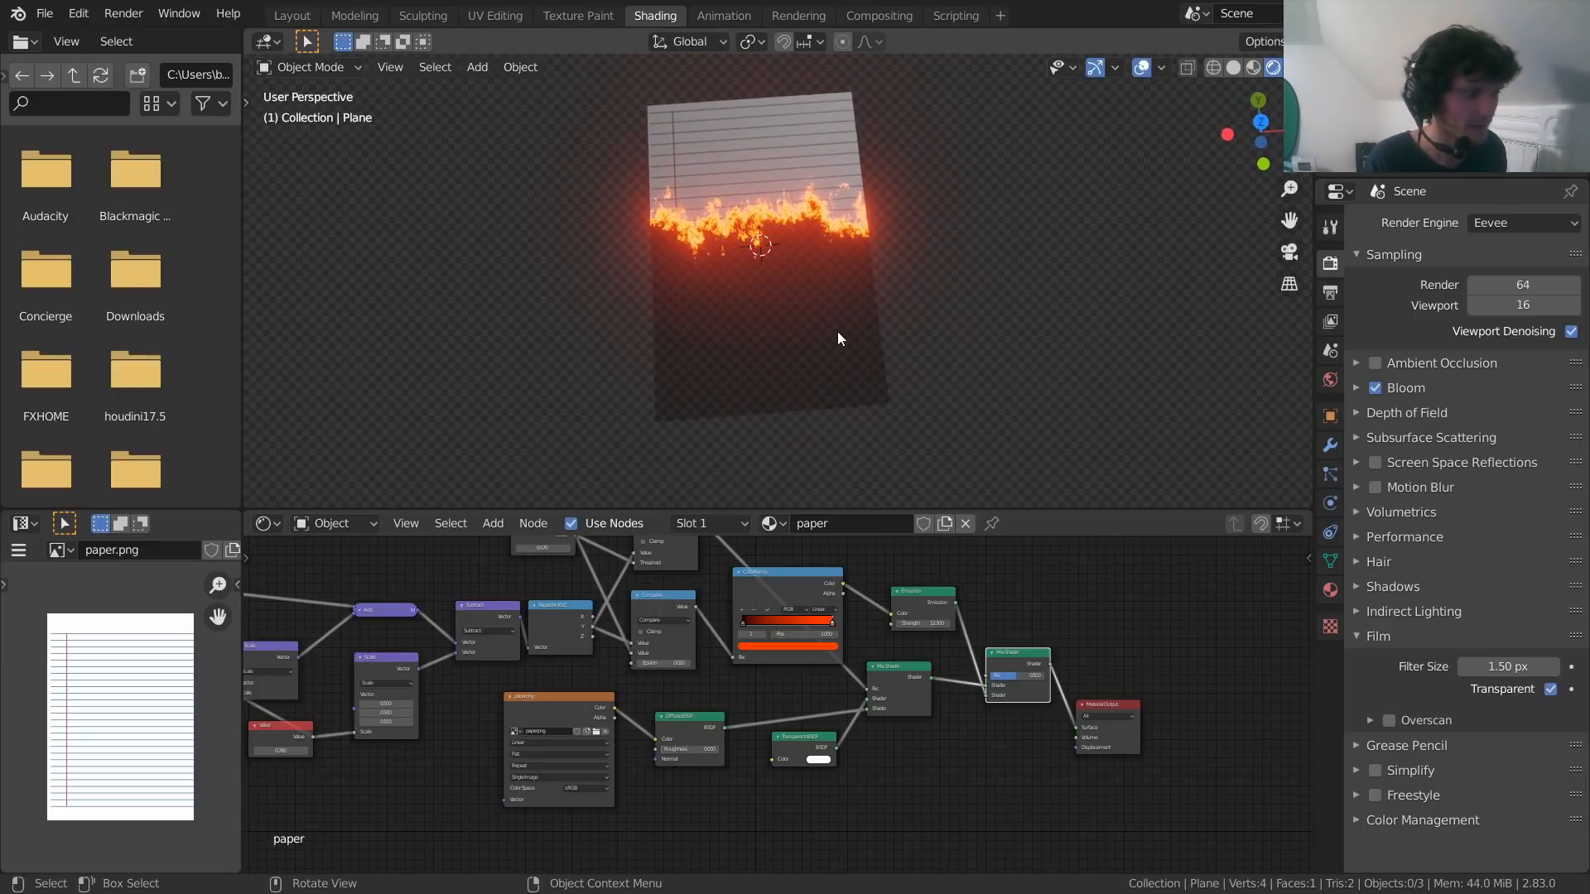
Set the shared Value node that drives Greater Than and Compare to 0.5
scroll(831, 353, up, 2)
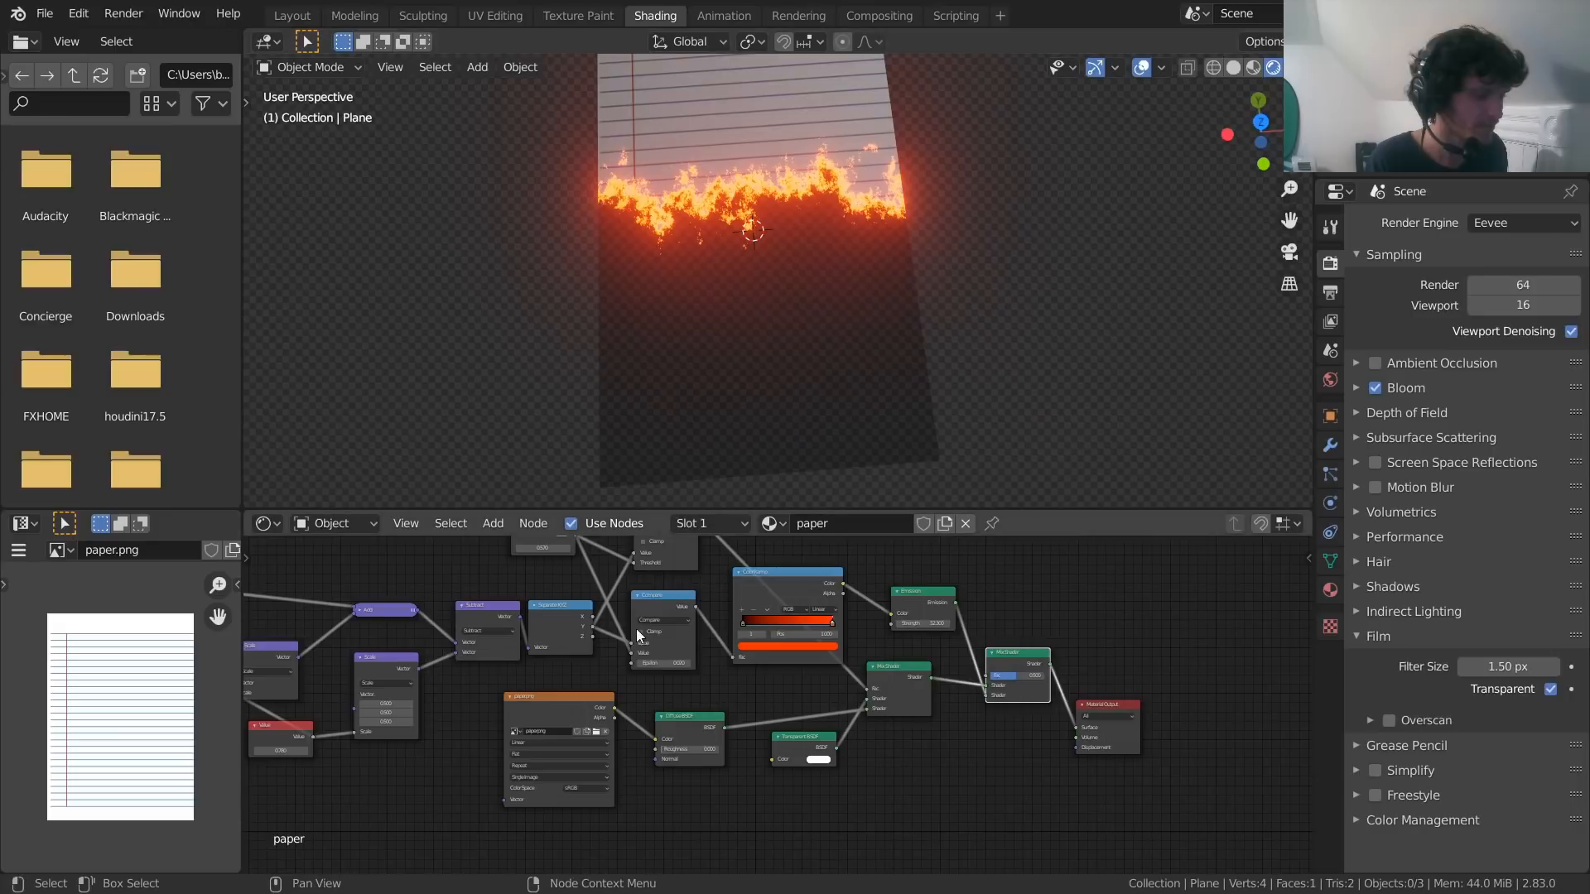
middle_drag(636, 608, 646, 690)
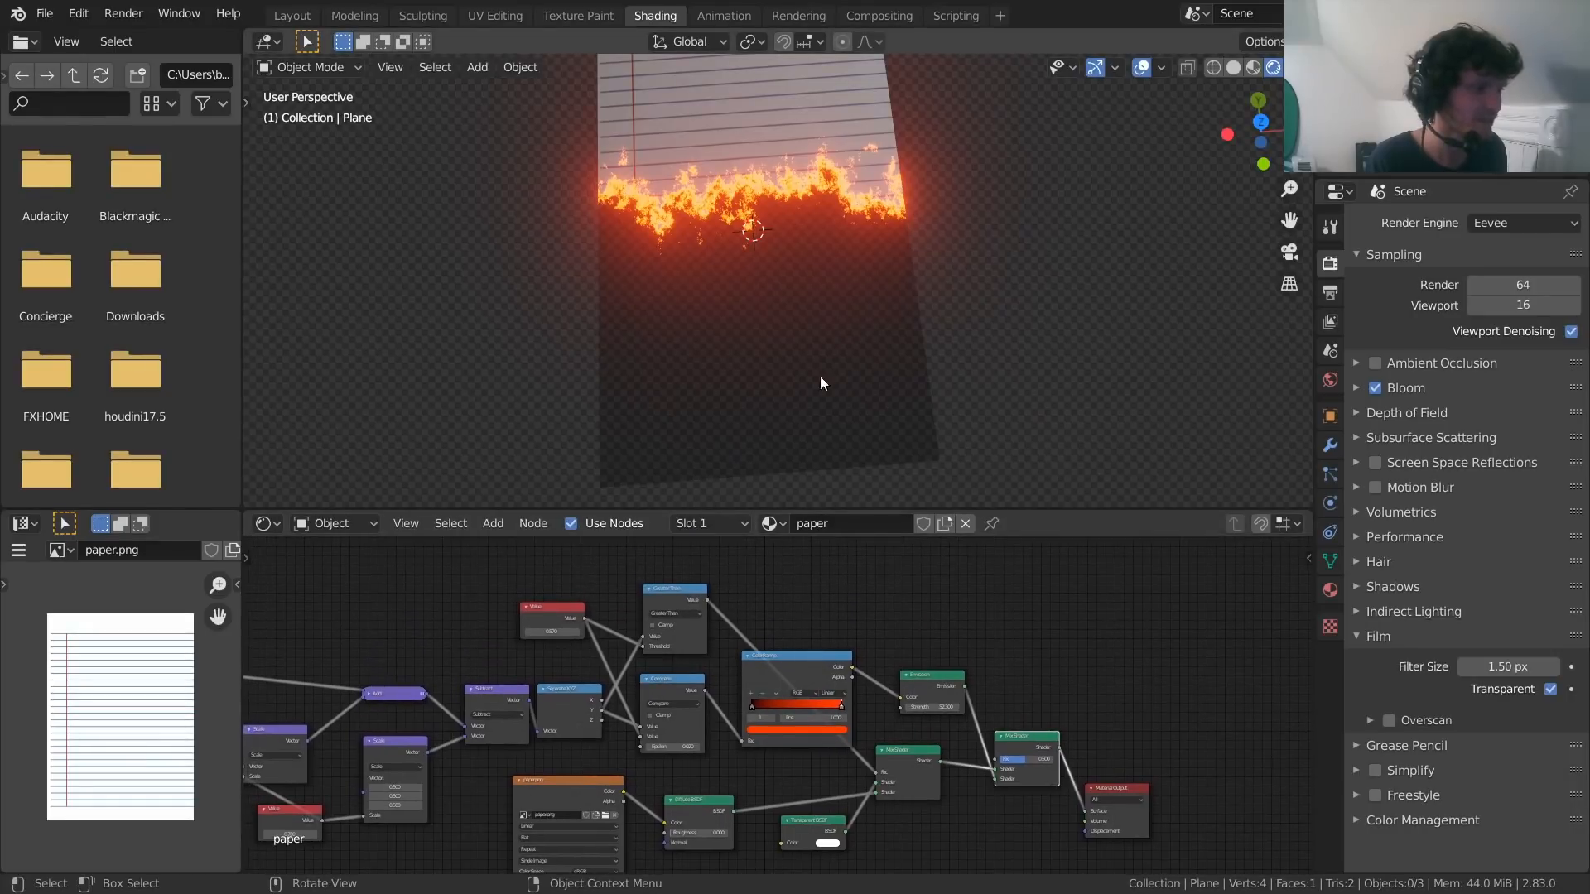
mouse_move(555, 630)
shift+mouse_down()
mouse_move(471, 630)
mouse_move(596, 631)
mouse_move(538, 630)
shift+mouse_up()
Move all the texture and distortion nodes up to Subtract away from Separate XYZ to open a wide gap
middle_drag(487, 727, 818, 681)
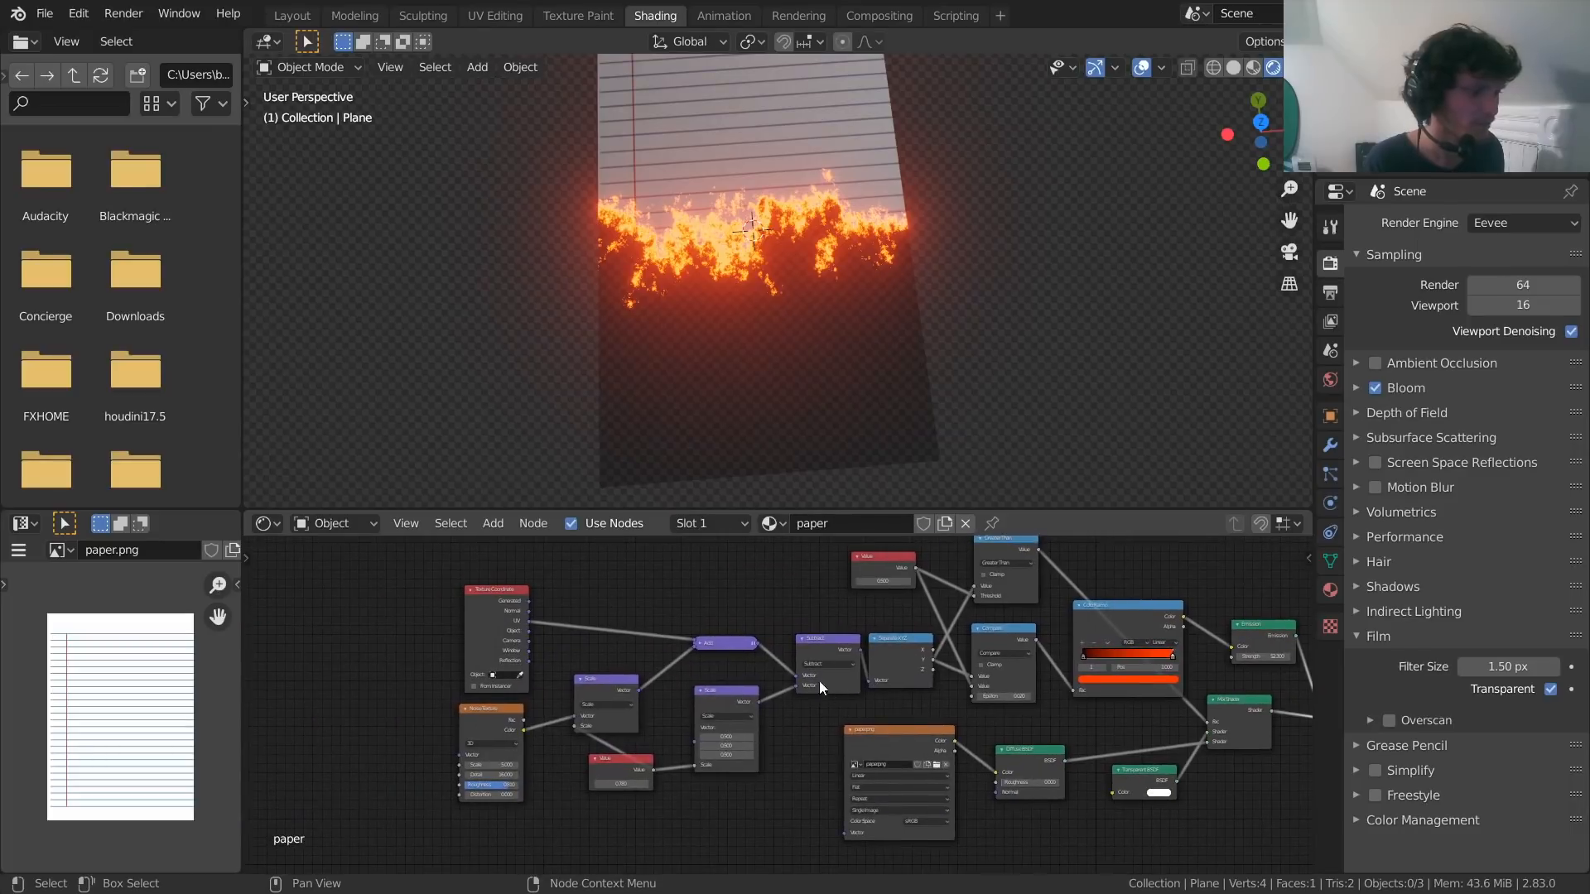
scroll(774, 694, down, 3)
drag(445, 764, 802, 599)
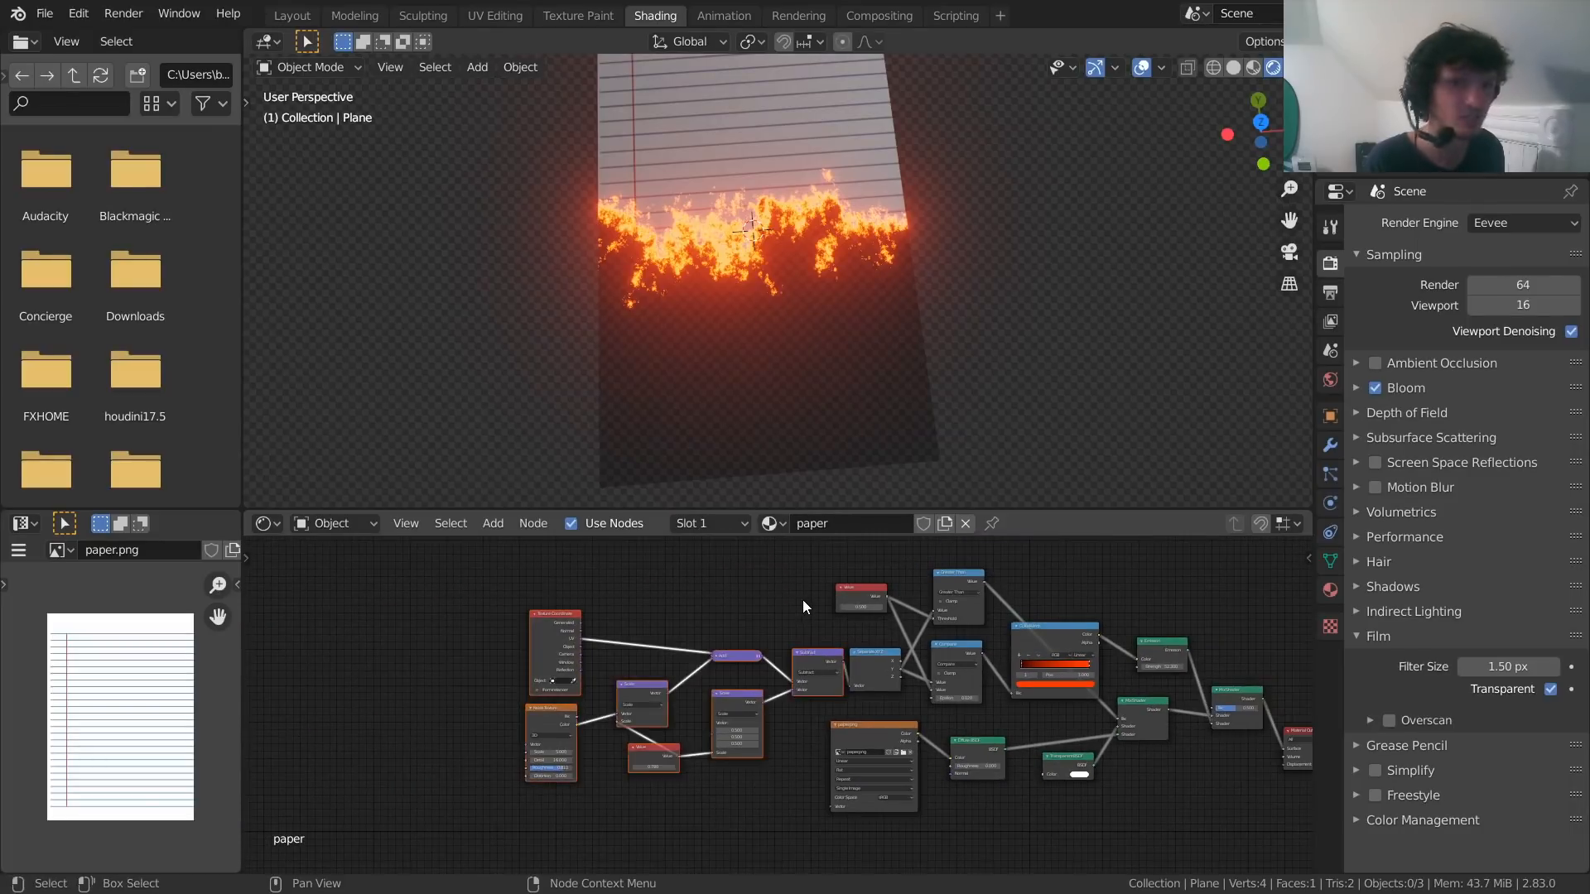
key(g)
click(564, 620)
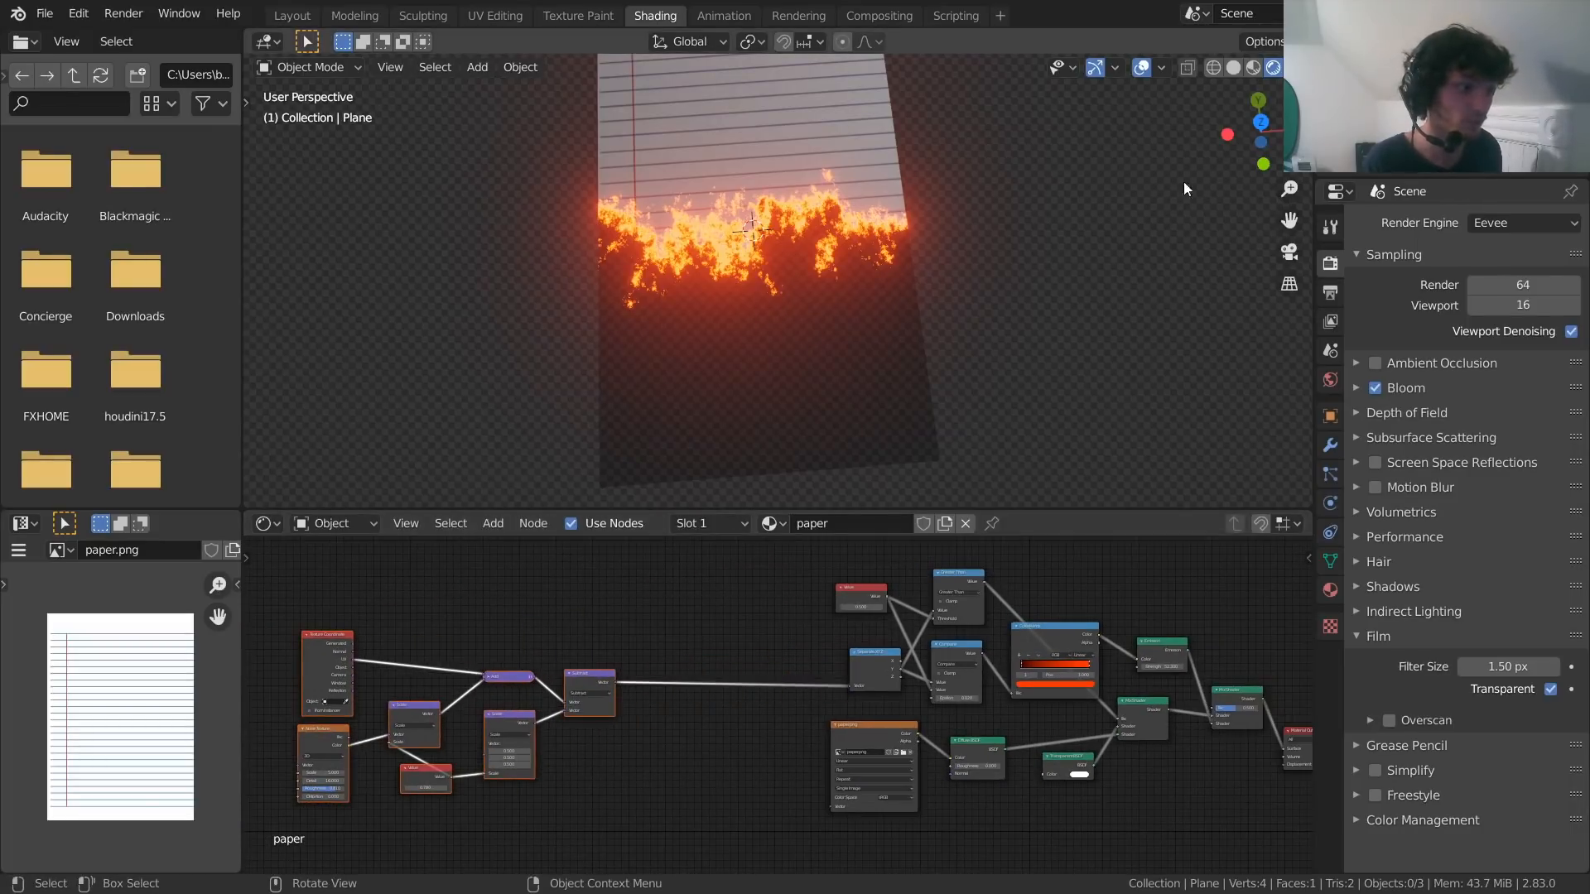
Return the viewport to top view and examine the link between the Subtract and Separate XYZ nodes
click(1261, 122)
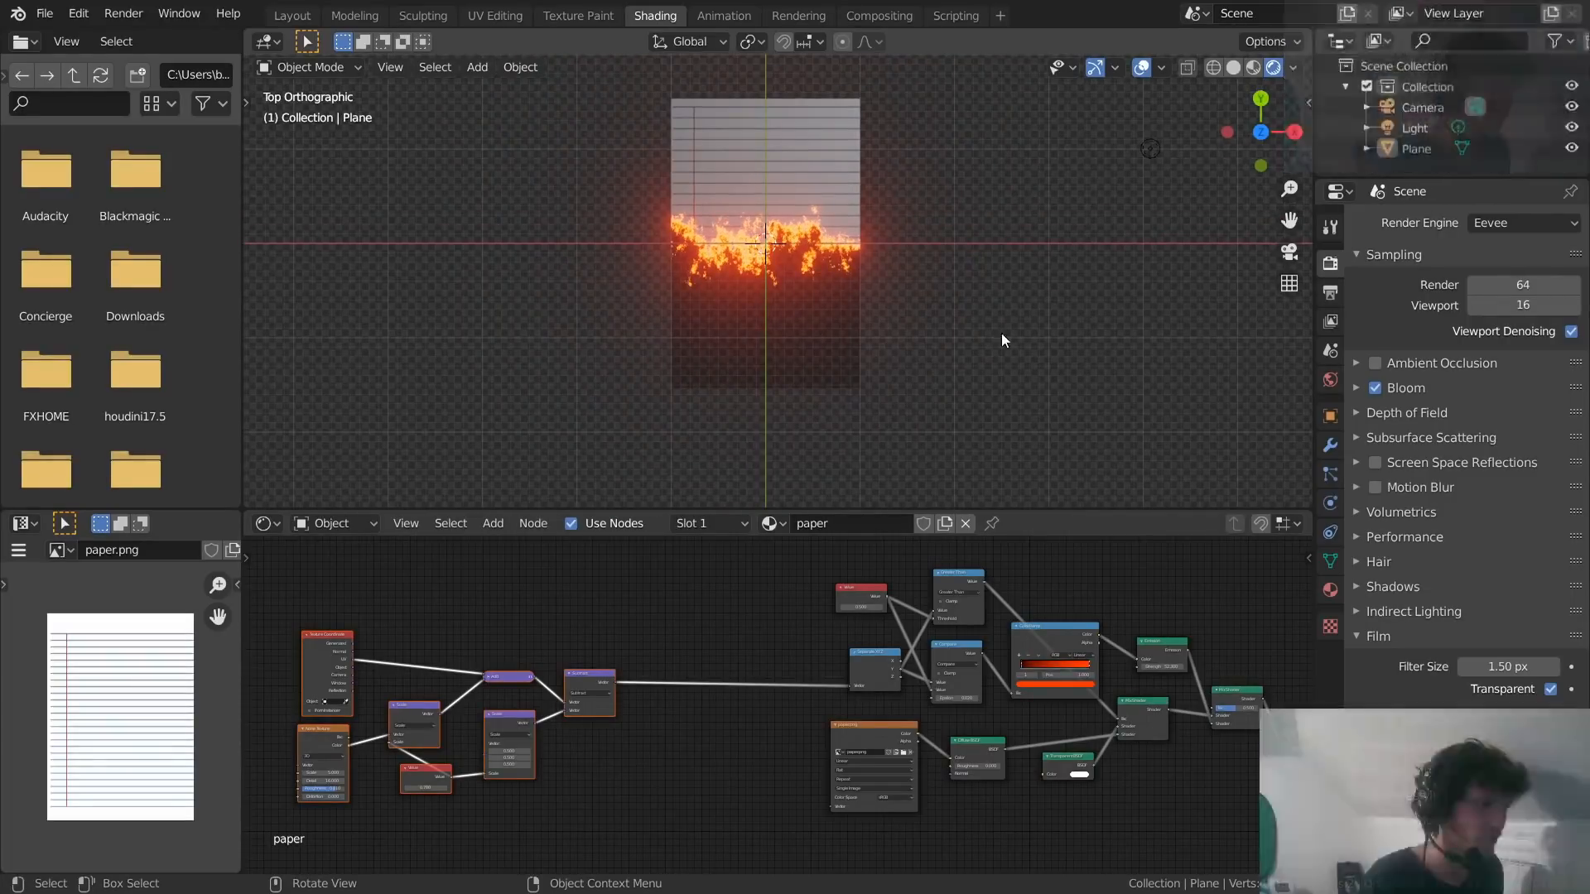
scroll(878, 687, up, 5)
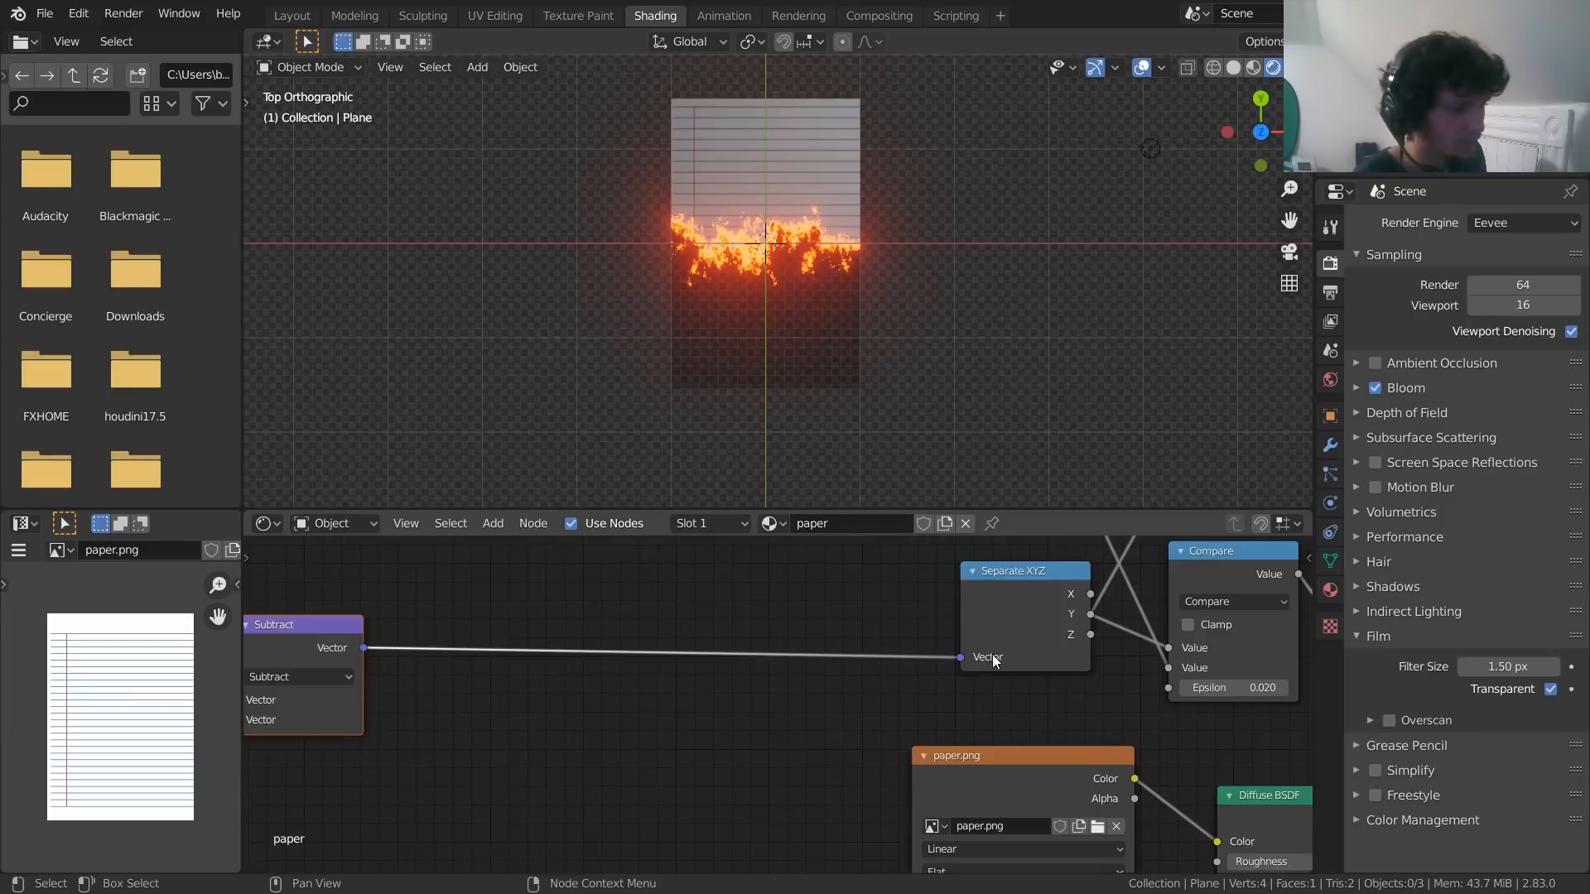
drag(774, 647, 667, 651)
click(801, 596)
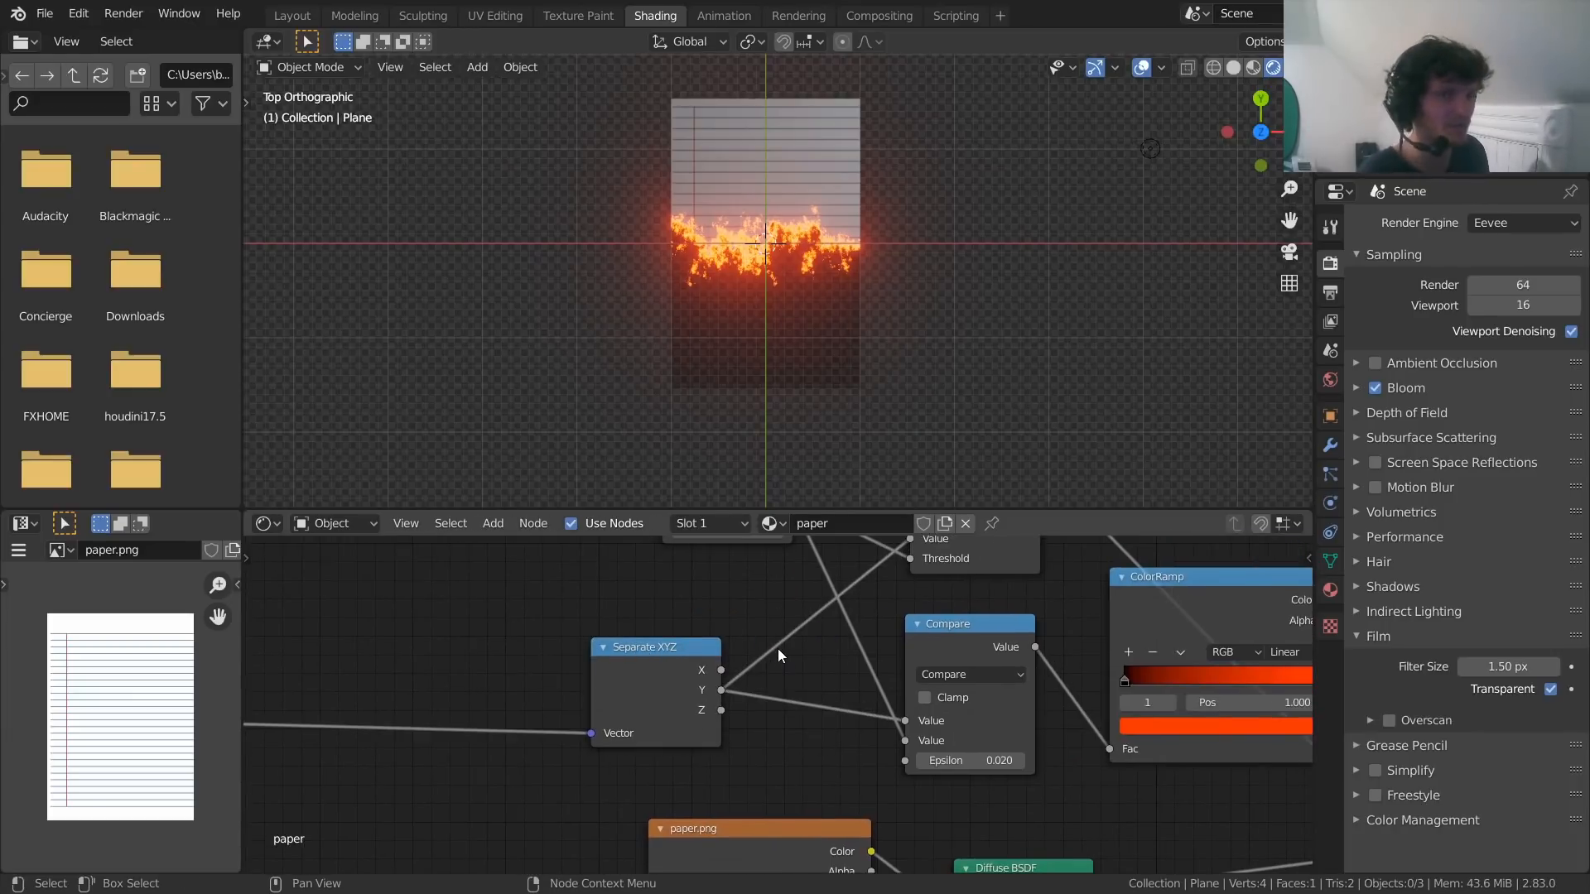
middle_drag(523, 681, 875, 702)
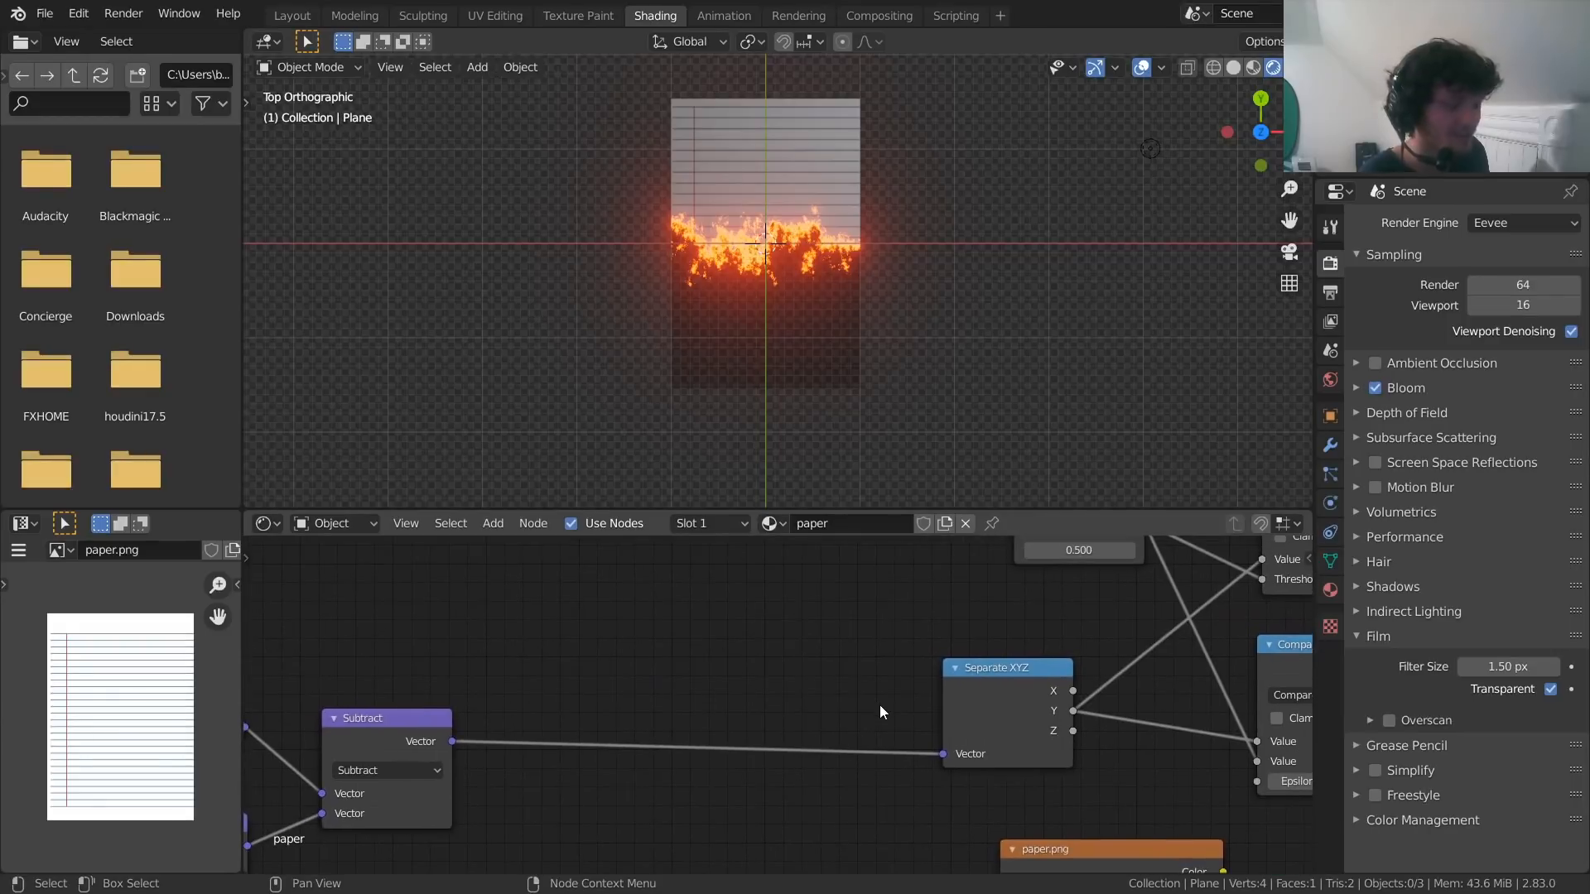
scroll(774, 674, down, 2)
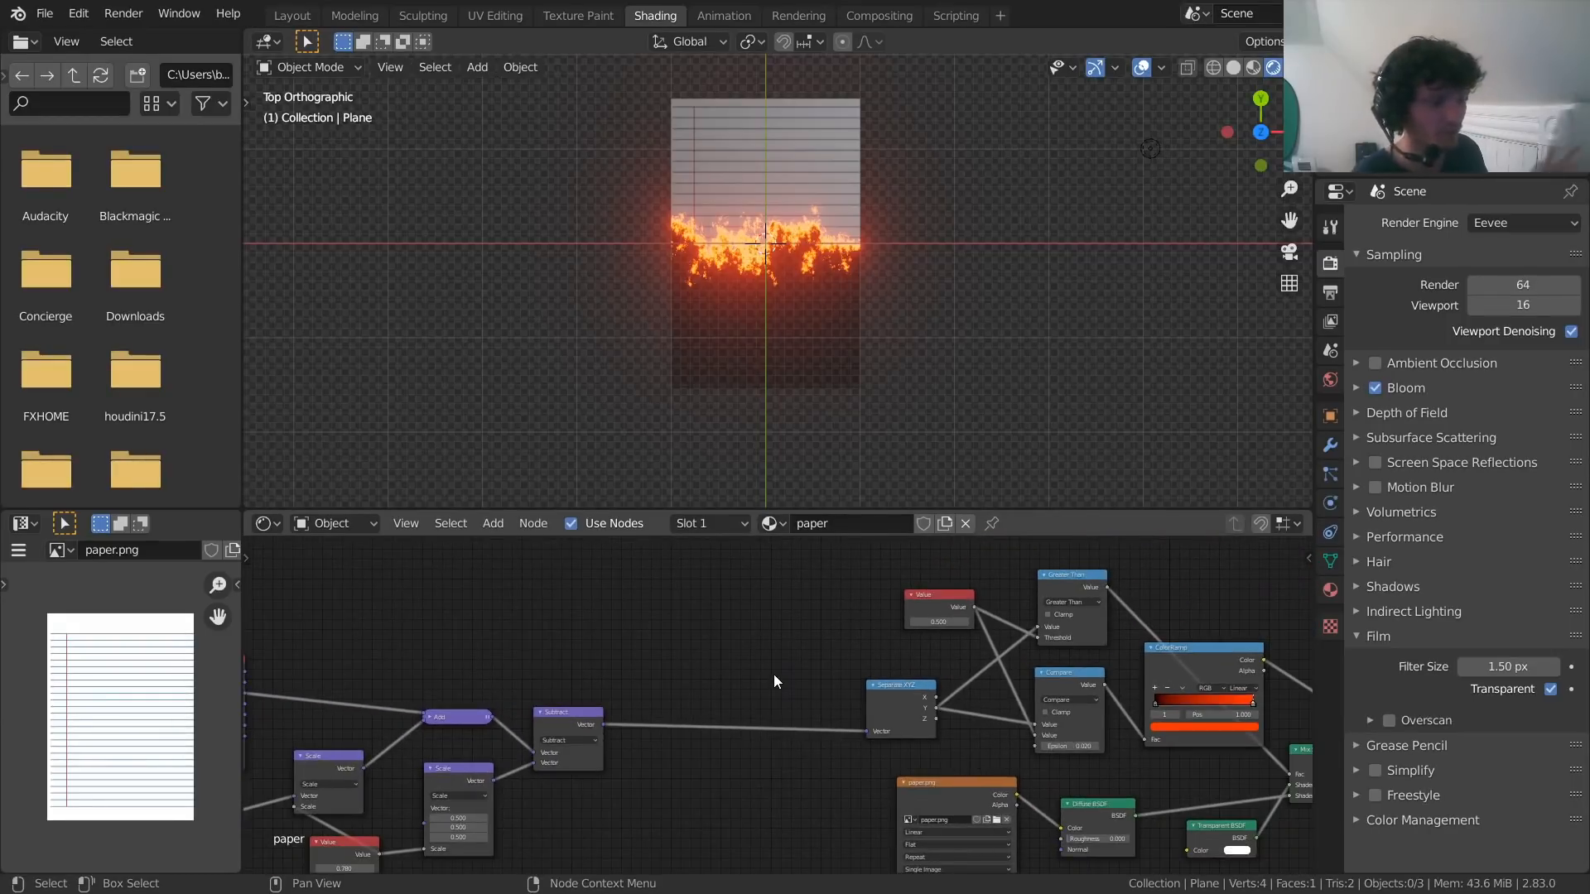
scroll(793, 604, down, 4)
drag(779, 600, 1129, 832)
click(1121, 813)
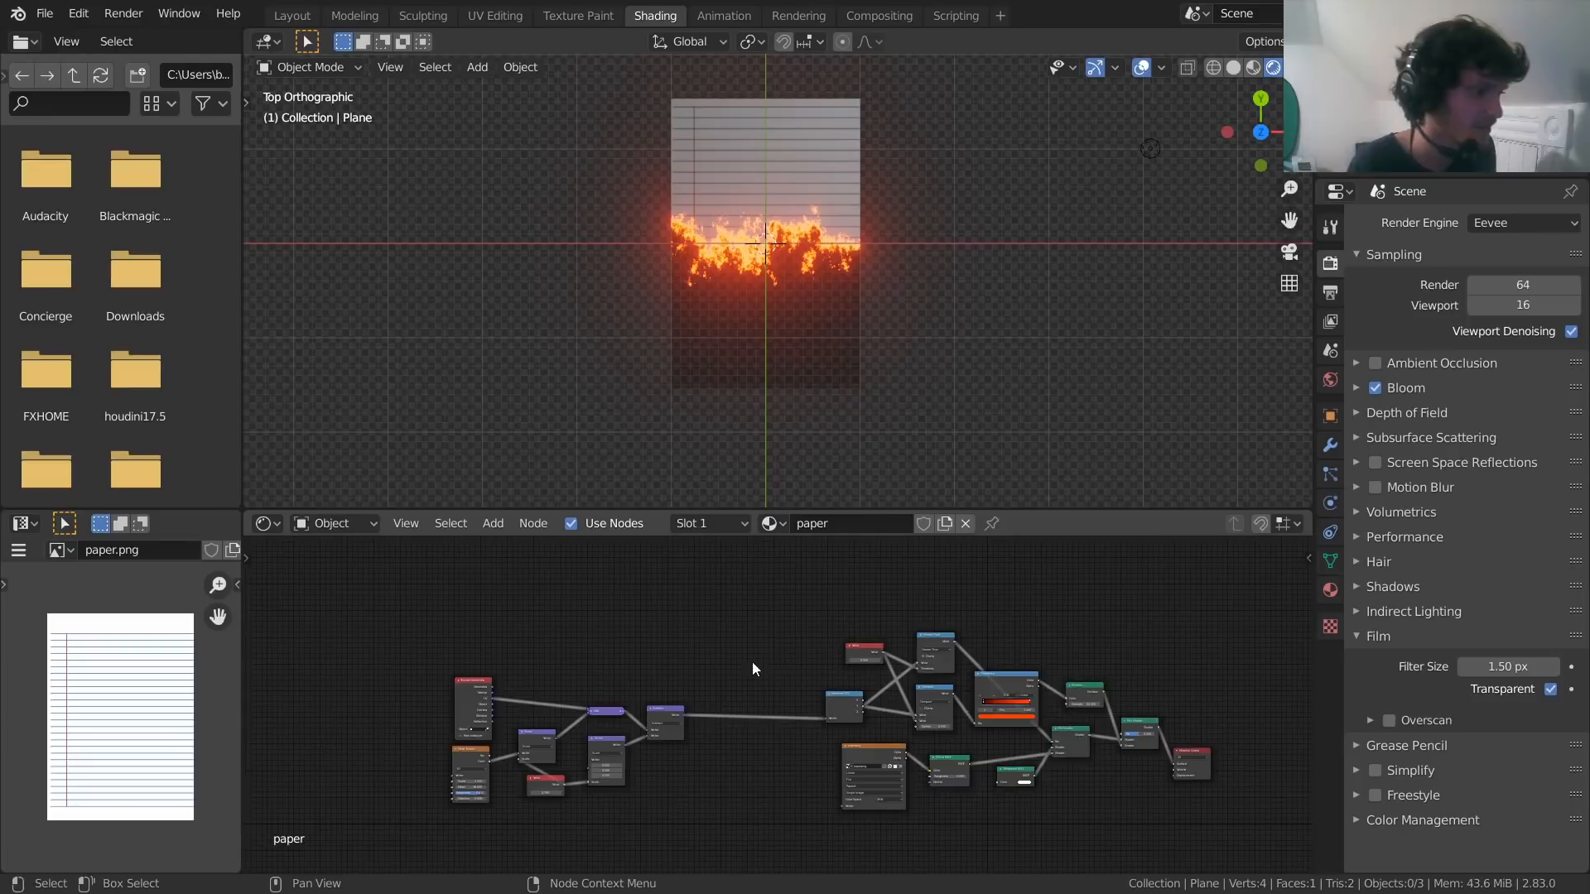
Insert a Vector Rotate node on the link between the Subtract and Separate XYZ nodes
scroll(753, 662, up, 3)
scroll(757, 663, up, 1)
key(shift+a)
click(692, 640)
text(rota)
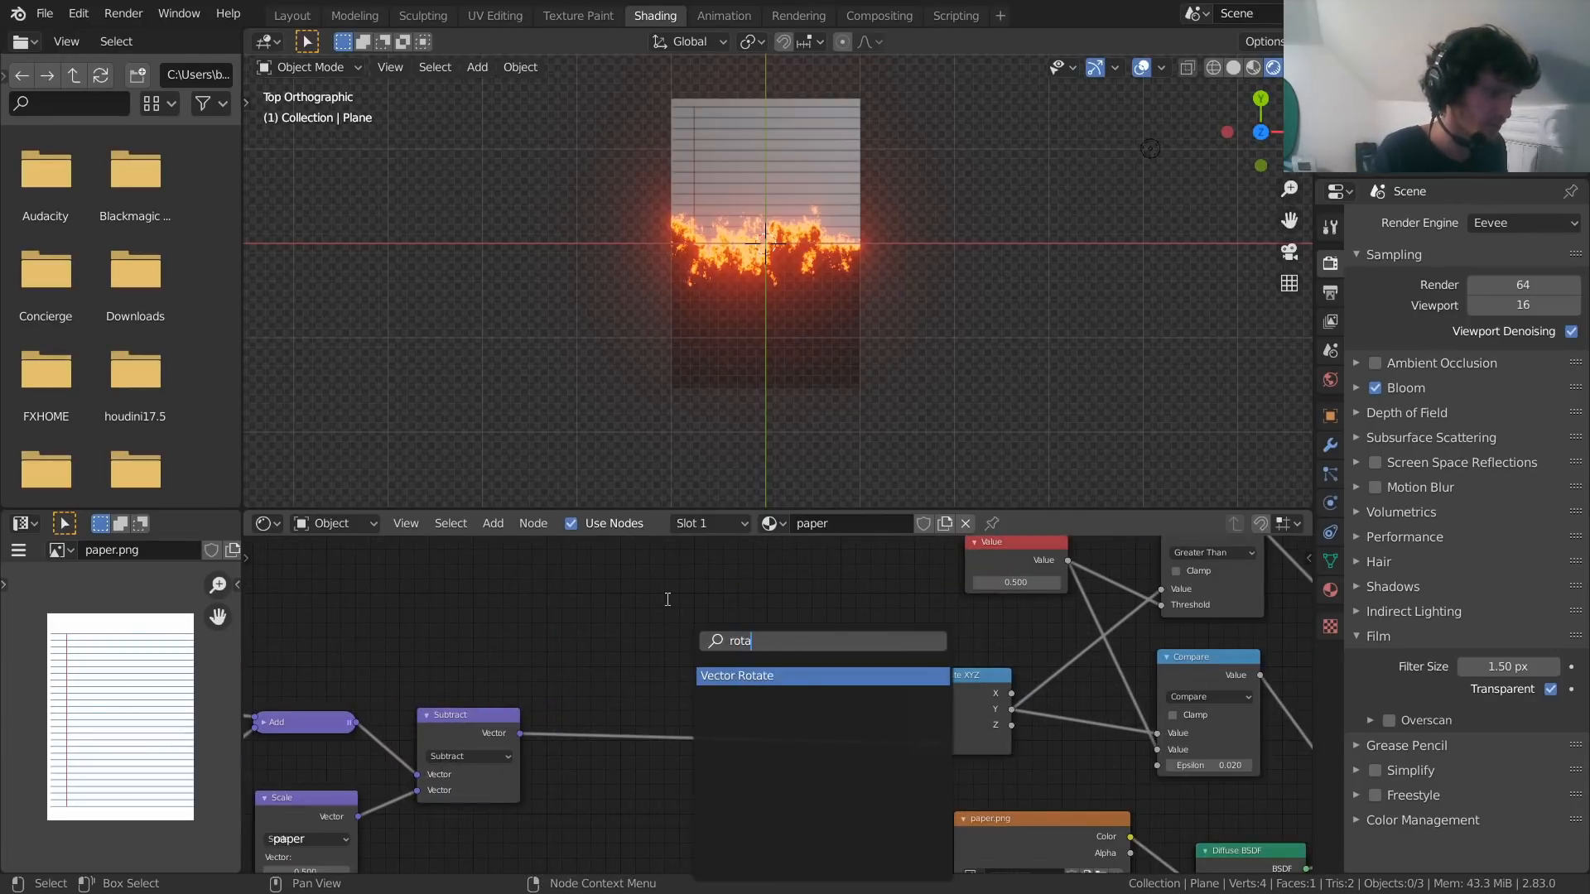
key(Return)
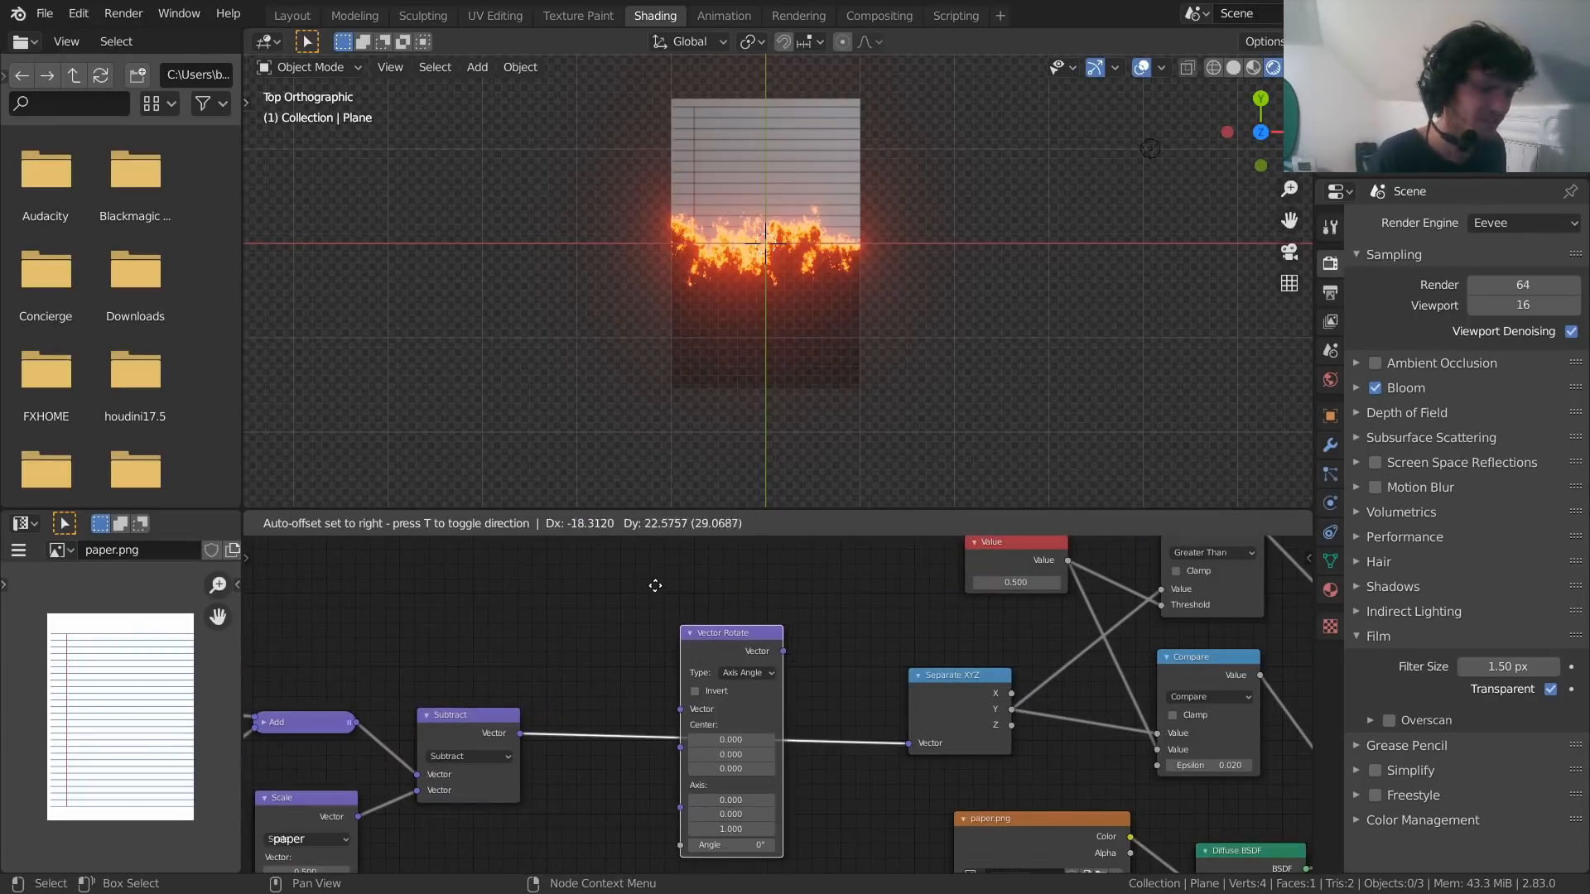
click(650, 579)
drag(728, 628, 705, 590)
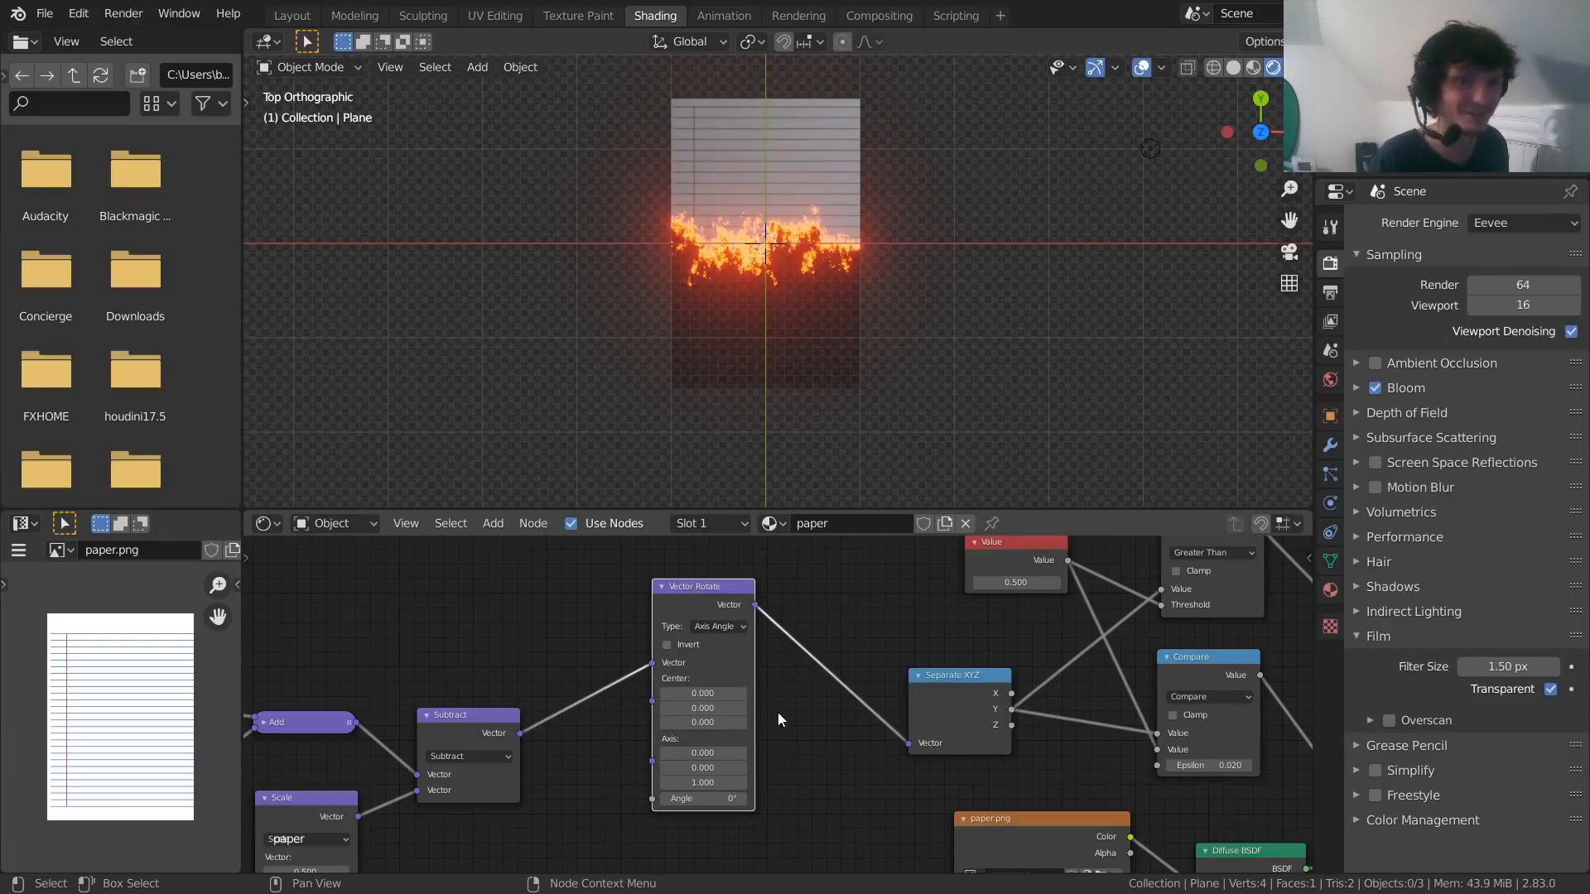
Try a Vector Rotate angle of 32° and a different shared Value, then undo the trial changes
scroll(777, 712, up, 2)
drag(724, 769, 785, 769)
scroll(831, 741, down, 9)
middle_drag(1096, 685, 935, 687)
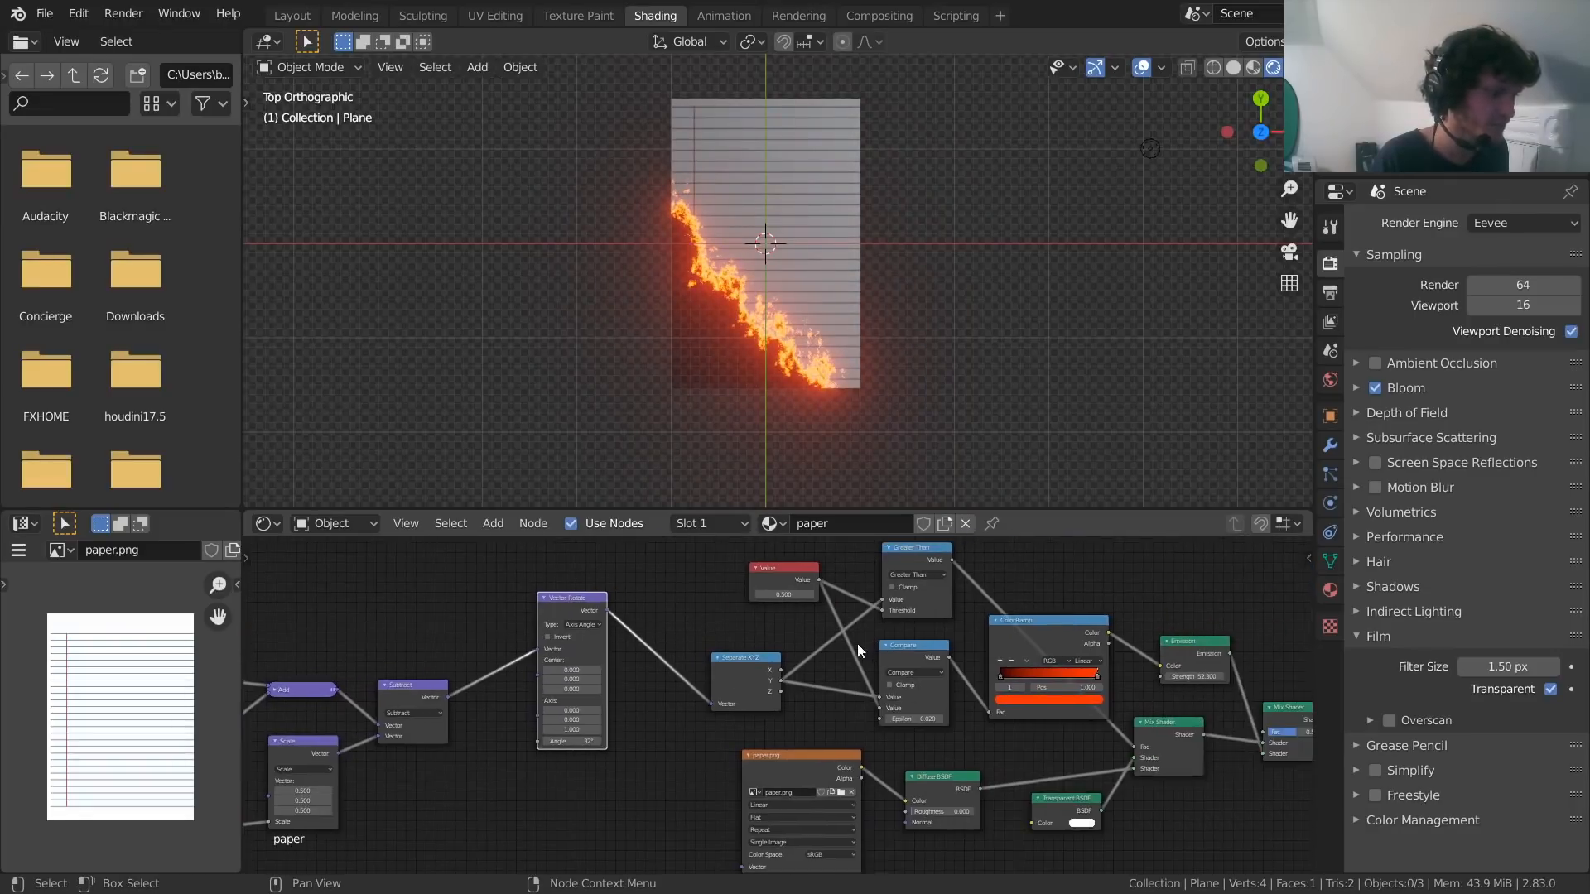
scroll(857, 643, up, 4)
drag(802, 554, 838, 554)
key(ctrl+z)
key(ctrl+z)
Set the Vector Rotate angle to 10° to tilt the burn line slightly
shift+drag(497, 754, 559, 754)
click(519, 754)
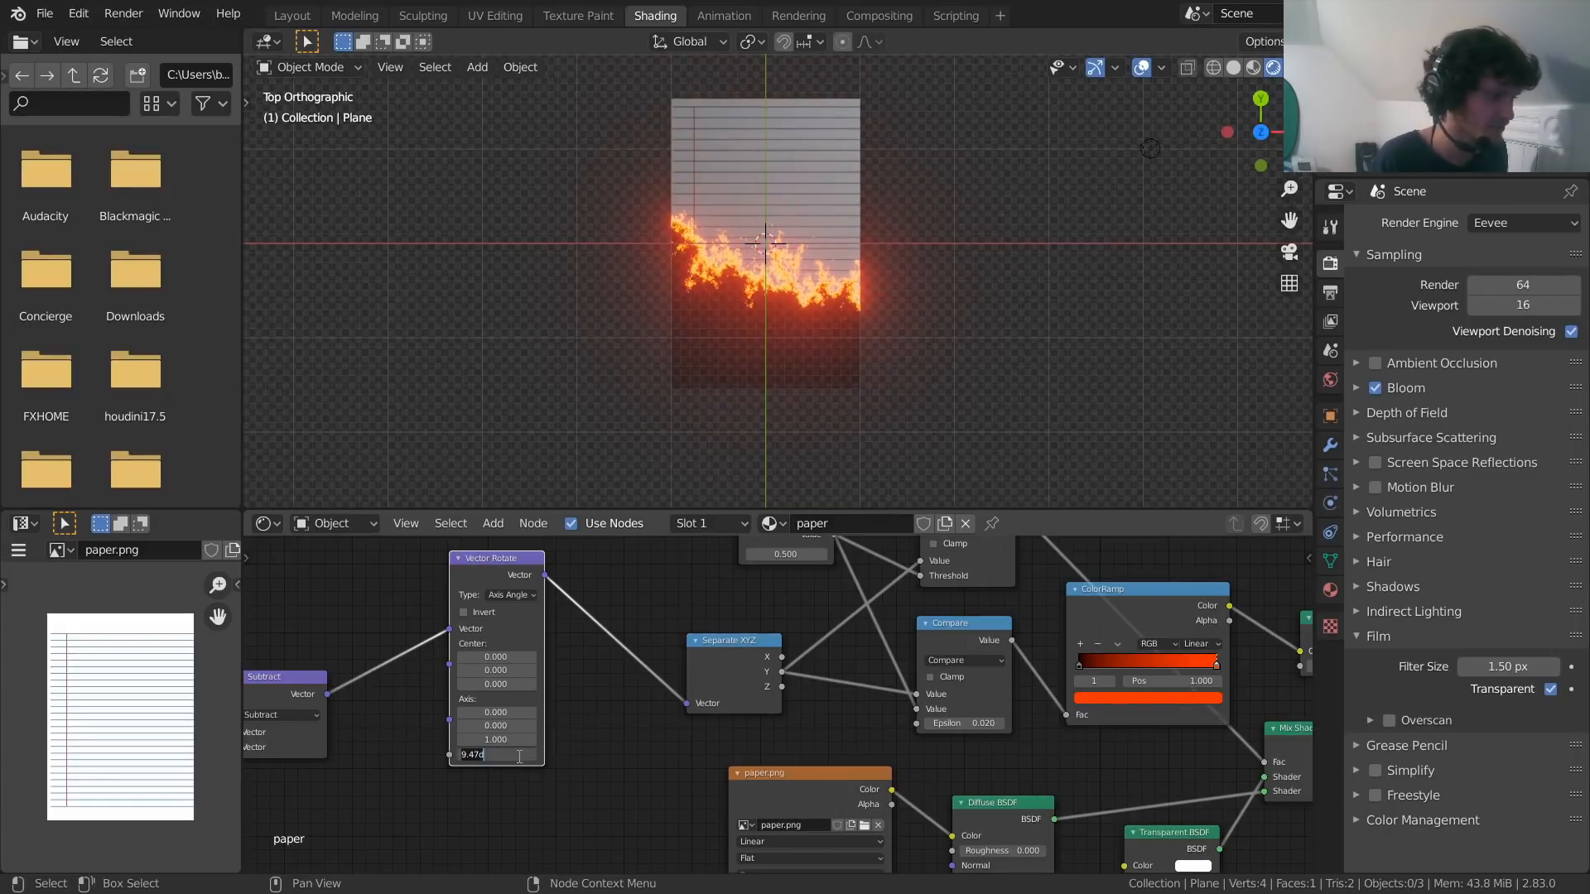
text(1)
key(Return)
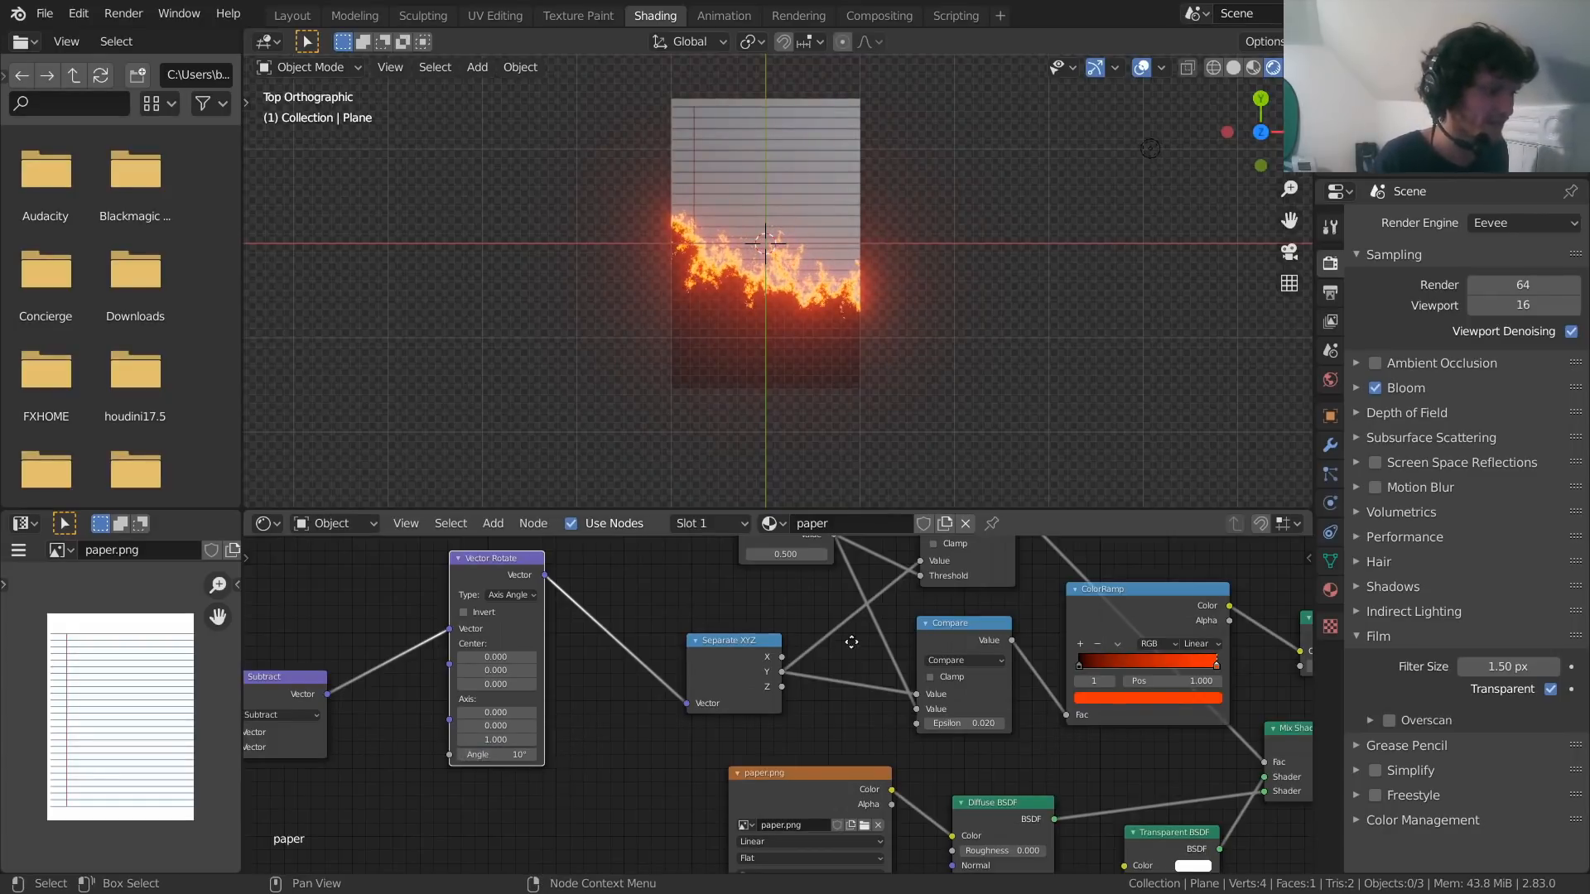
Test a change of the shared Value node, undo it, and examine the tilted burn line up close
middle_drag(851, 642, 815, 747)
drag(765, 658, 769, 658)
key(ctrl+z)
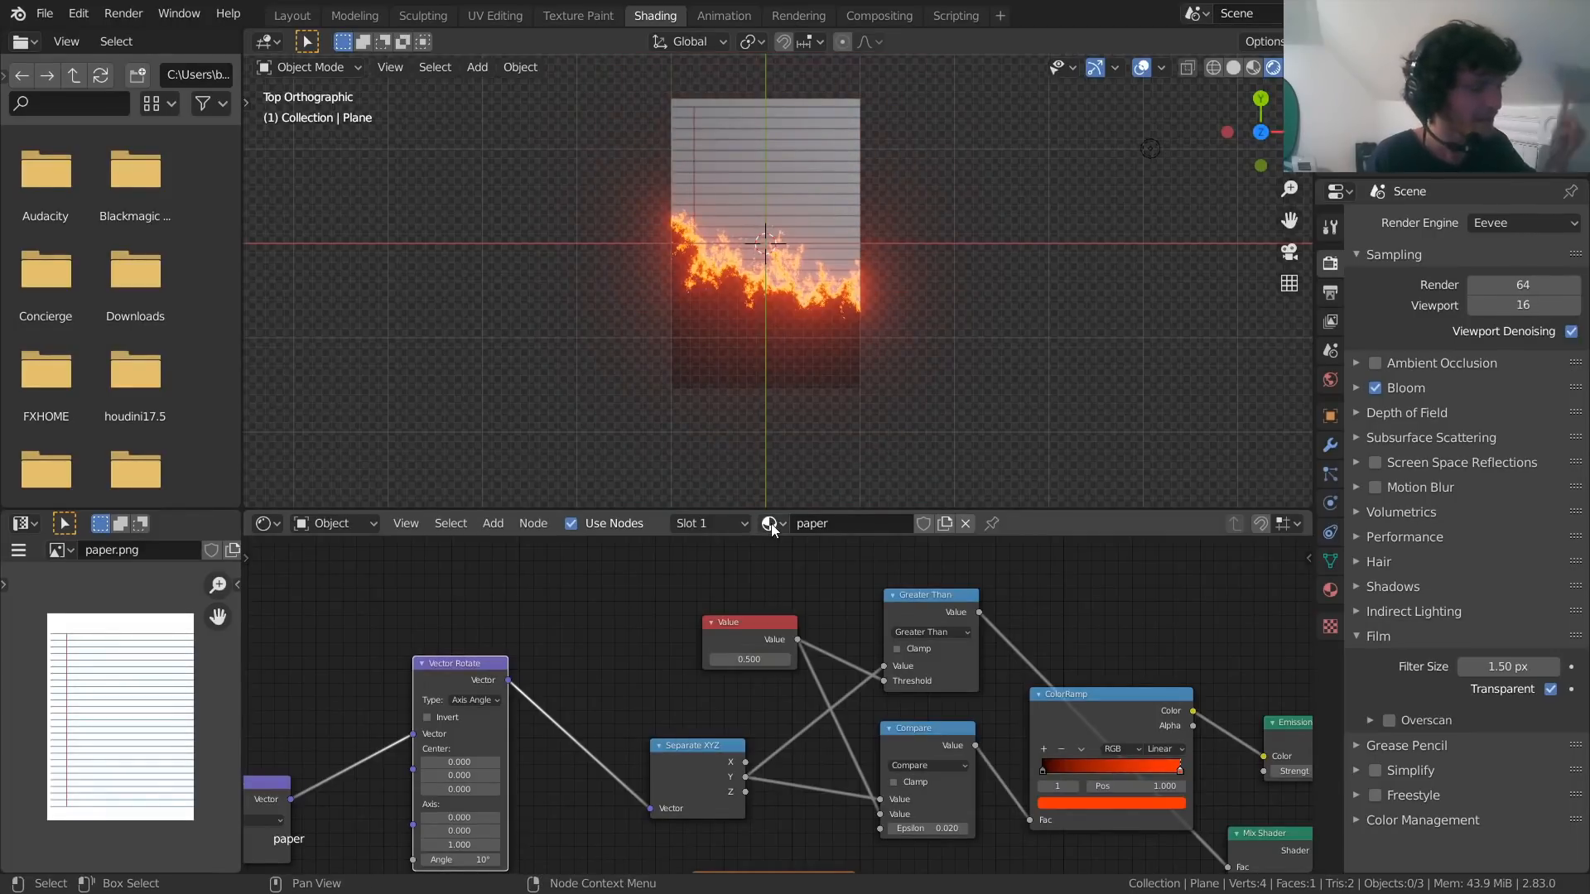
scroll(806, 222, up, 2)
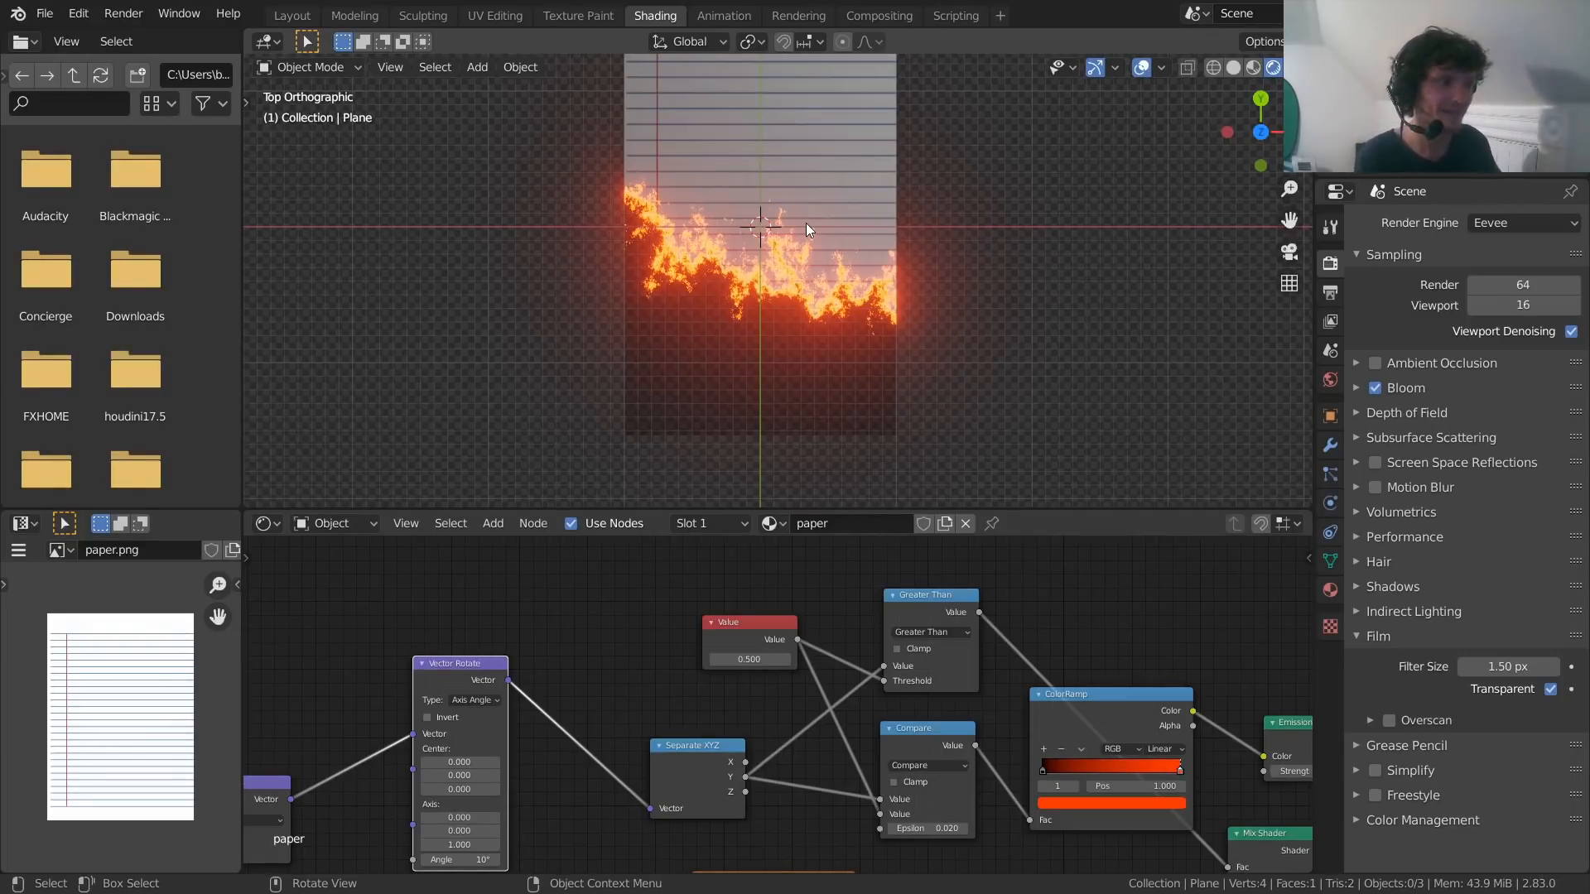
scroll(806, 222, up, 10)
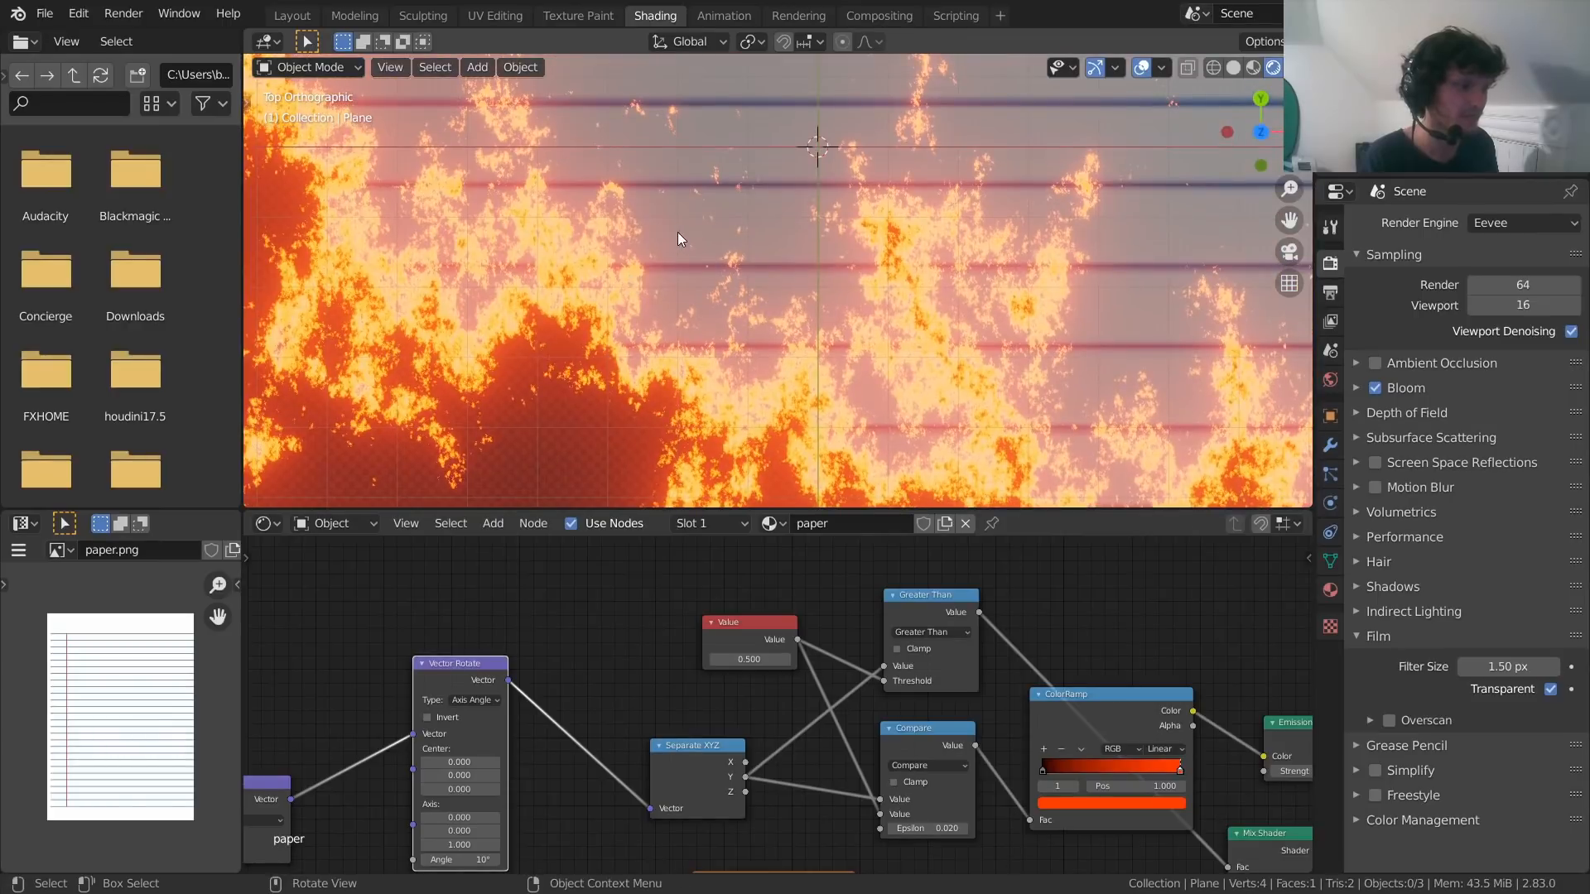
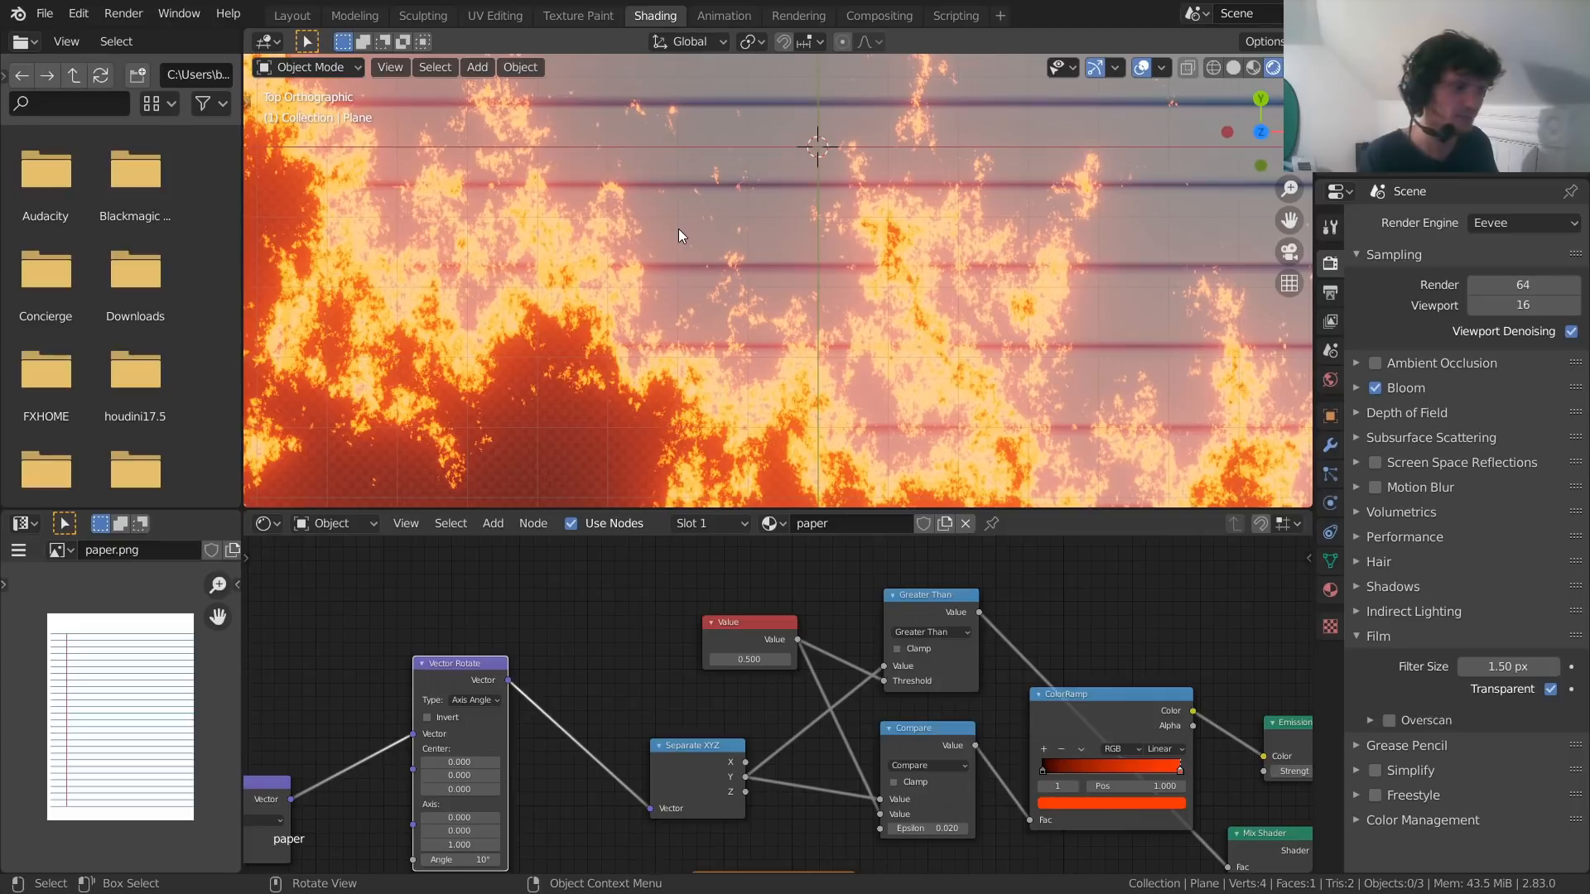
Move the paper.png texture node down and away from Diffuse BSDF to make room between them
key(Home)
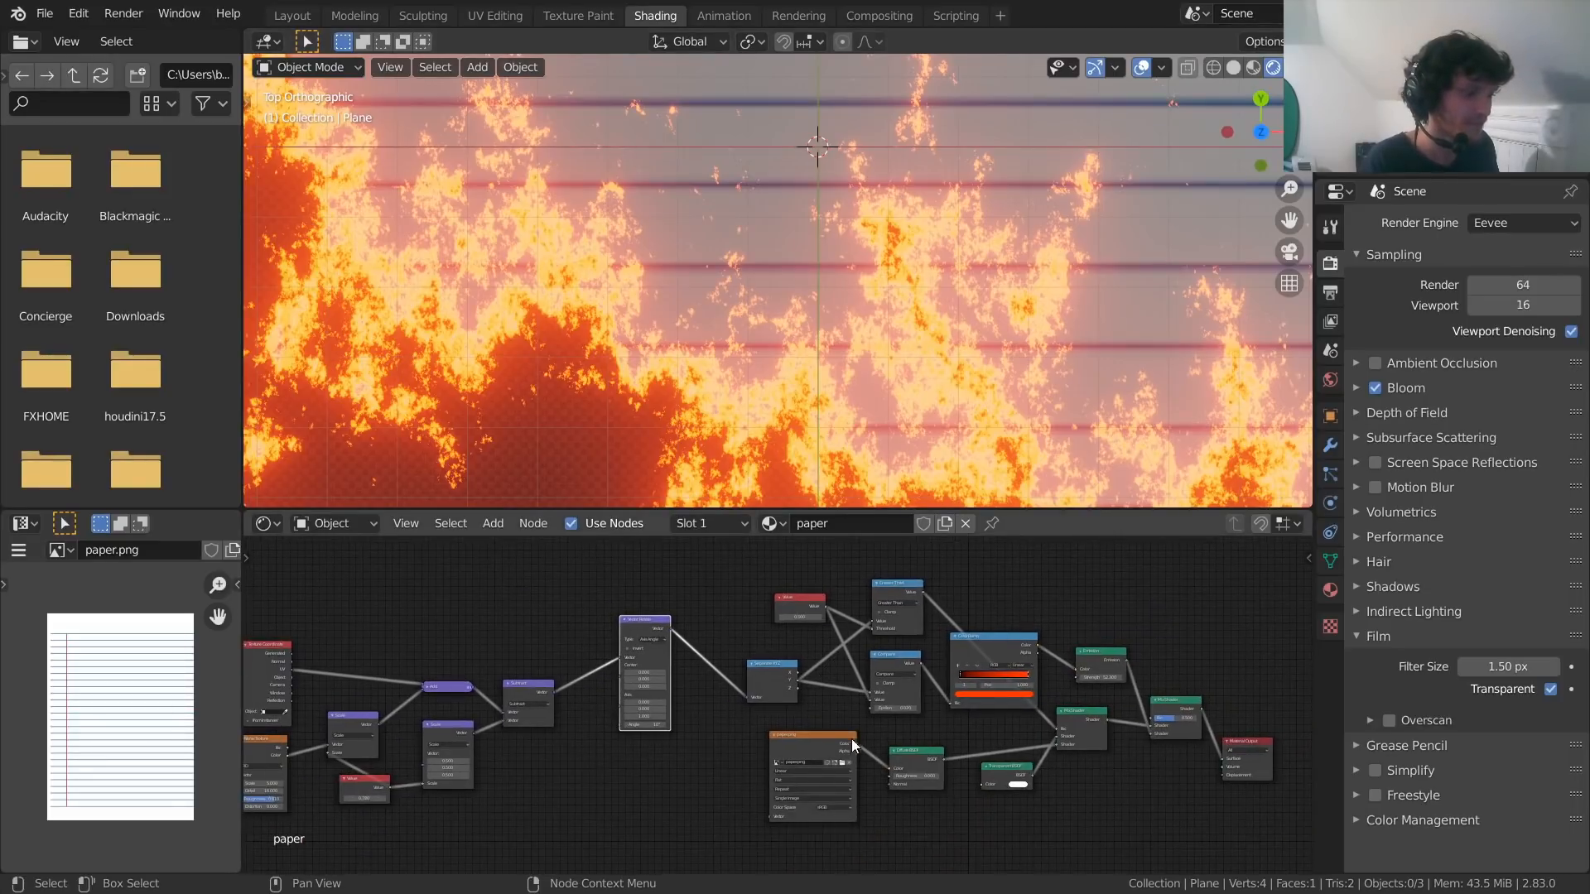
drag(834, 739, 779, 804)
scroll(798, 694, down, 6)
scroll(812, 648, up, 5)
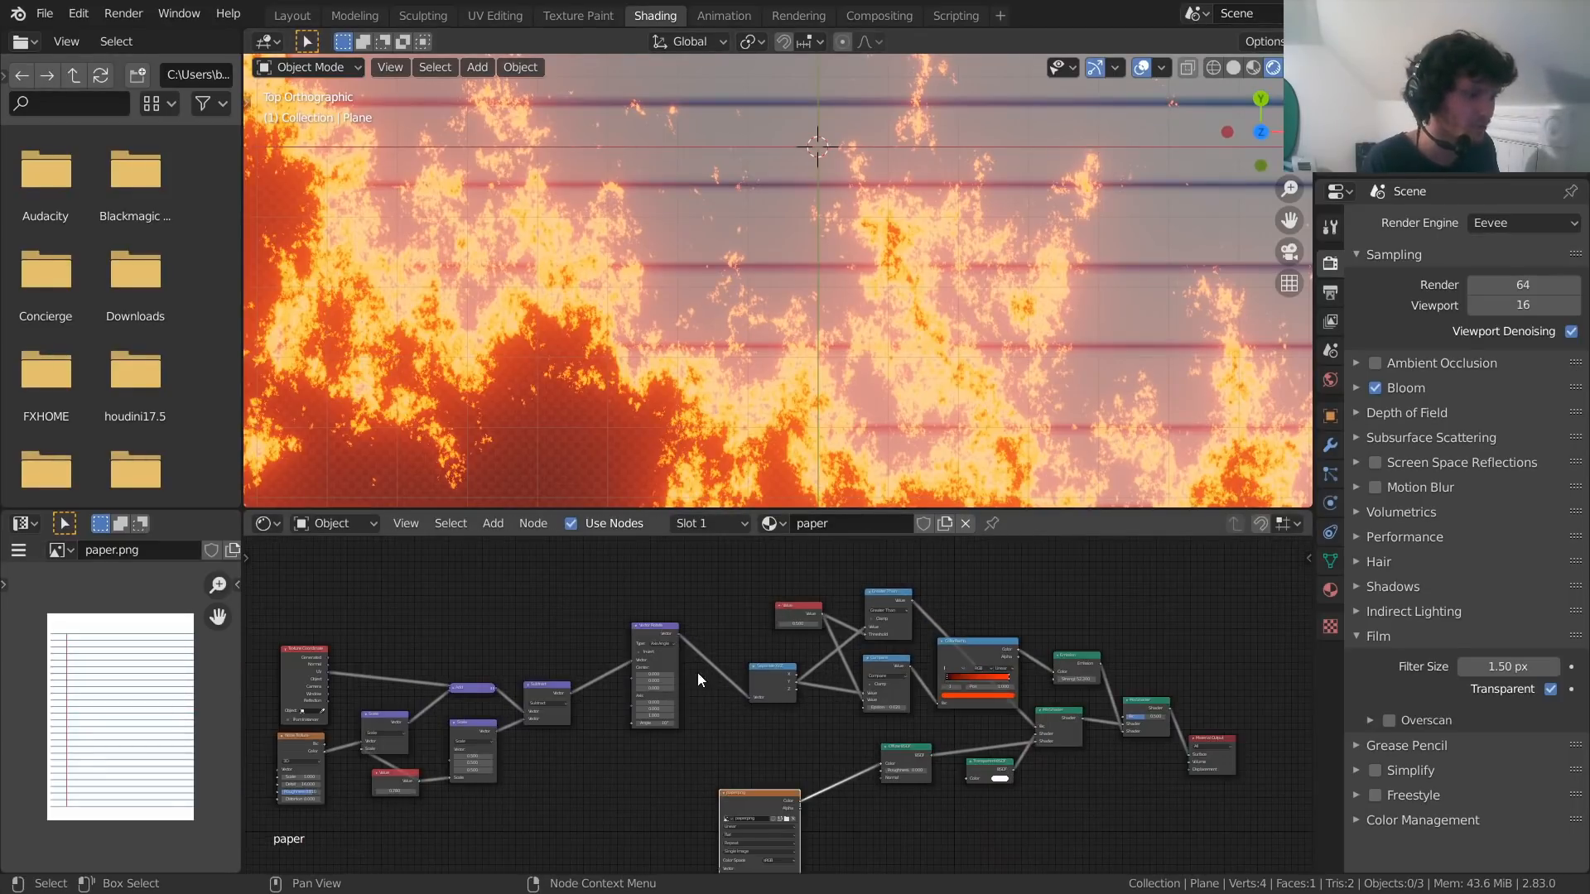
scroll(758, 318, down, 8)
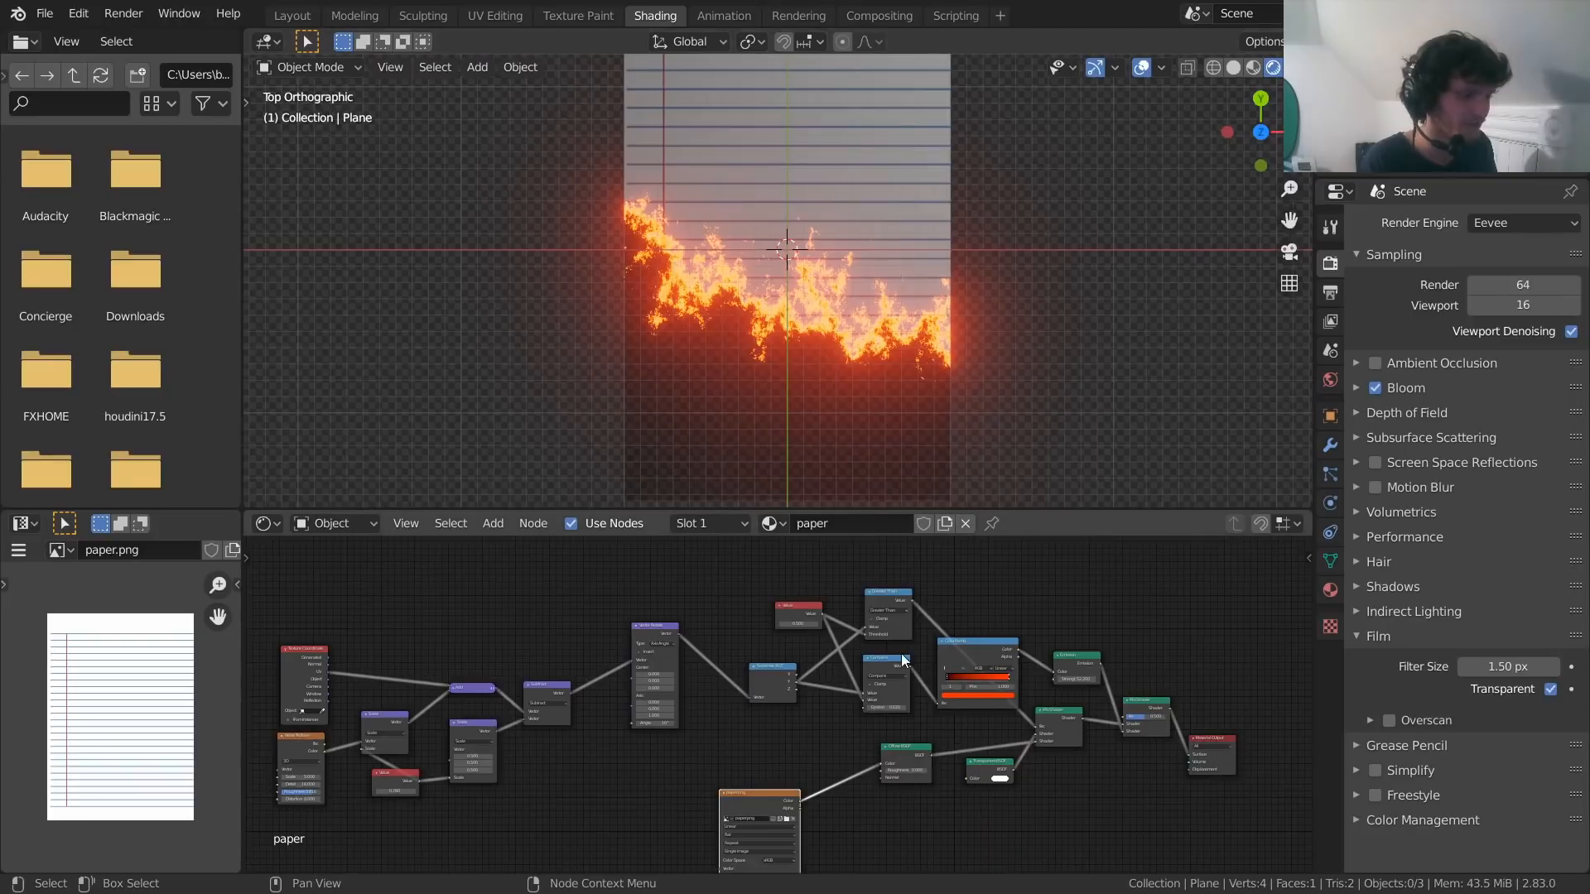
scroll(901, 653, up, 3)
drag(720, 787, 966, 589)
key(g)
click(717, 760)
middle_drag(704, 816, 729, 598)
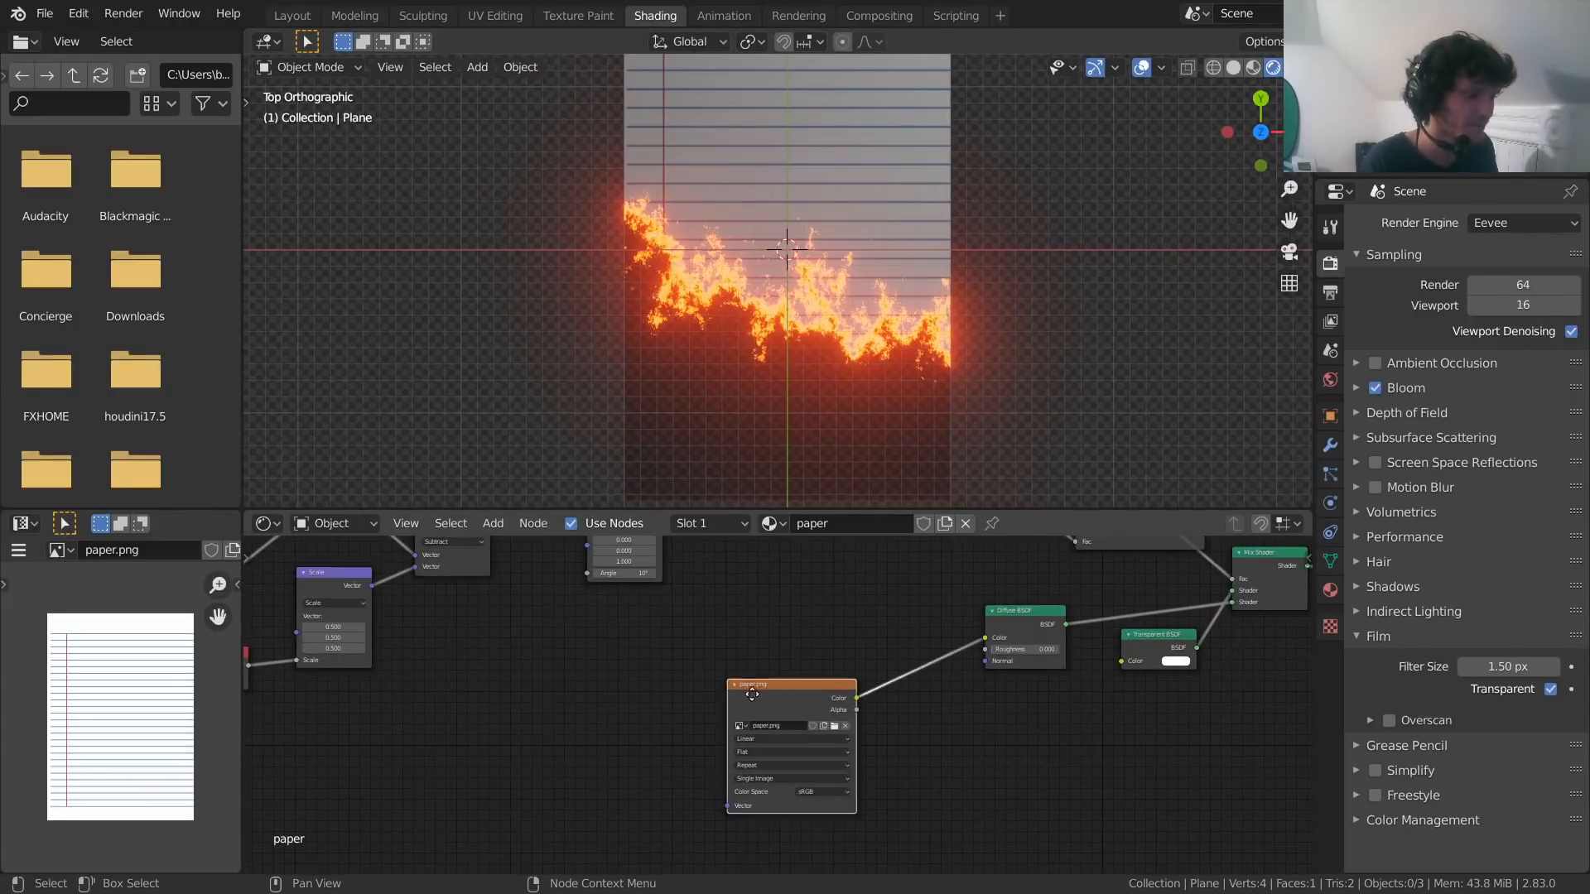
drag(847, 723, 717, 737)
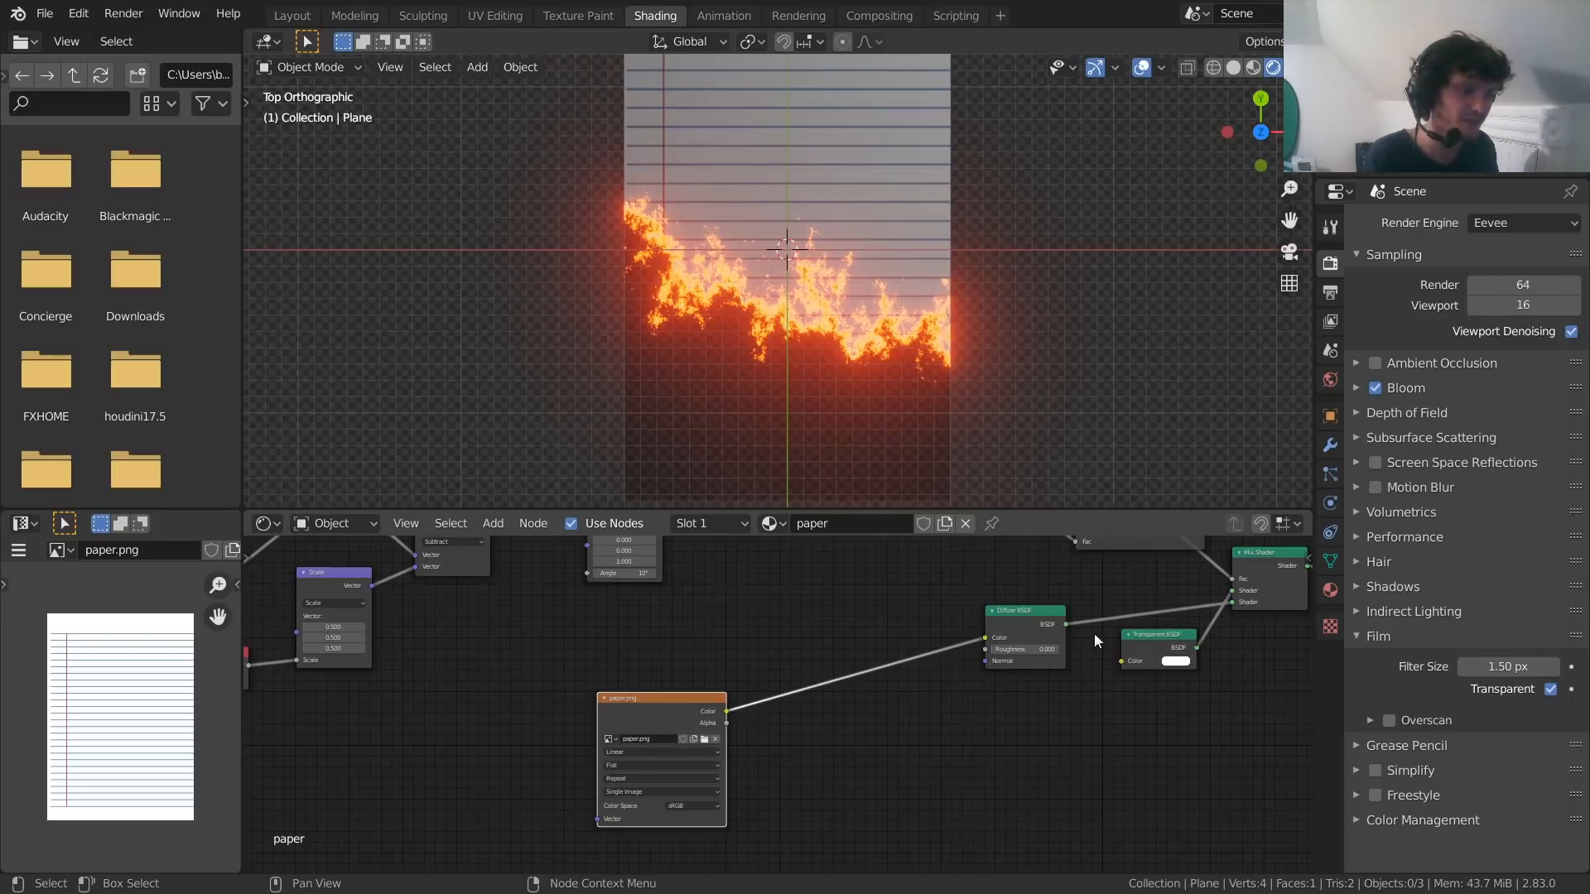
Insert a MixRGB node on the link between the paper.png texture and Diffuse BSDF
key(shift+a)
text(mix)
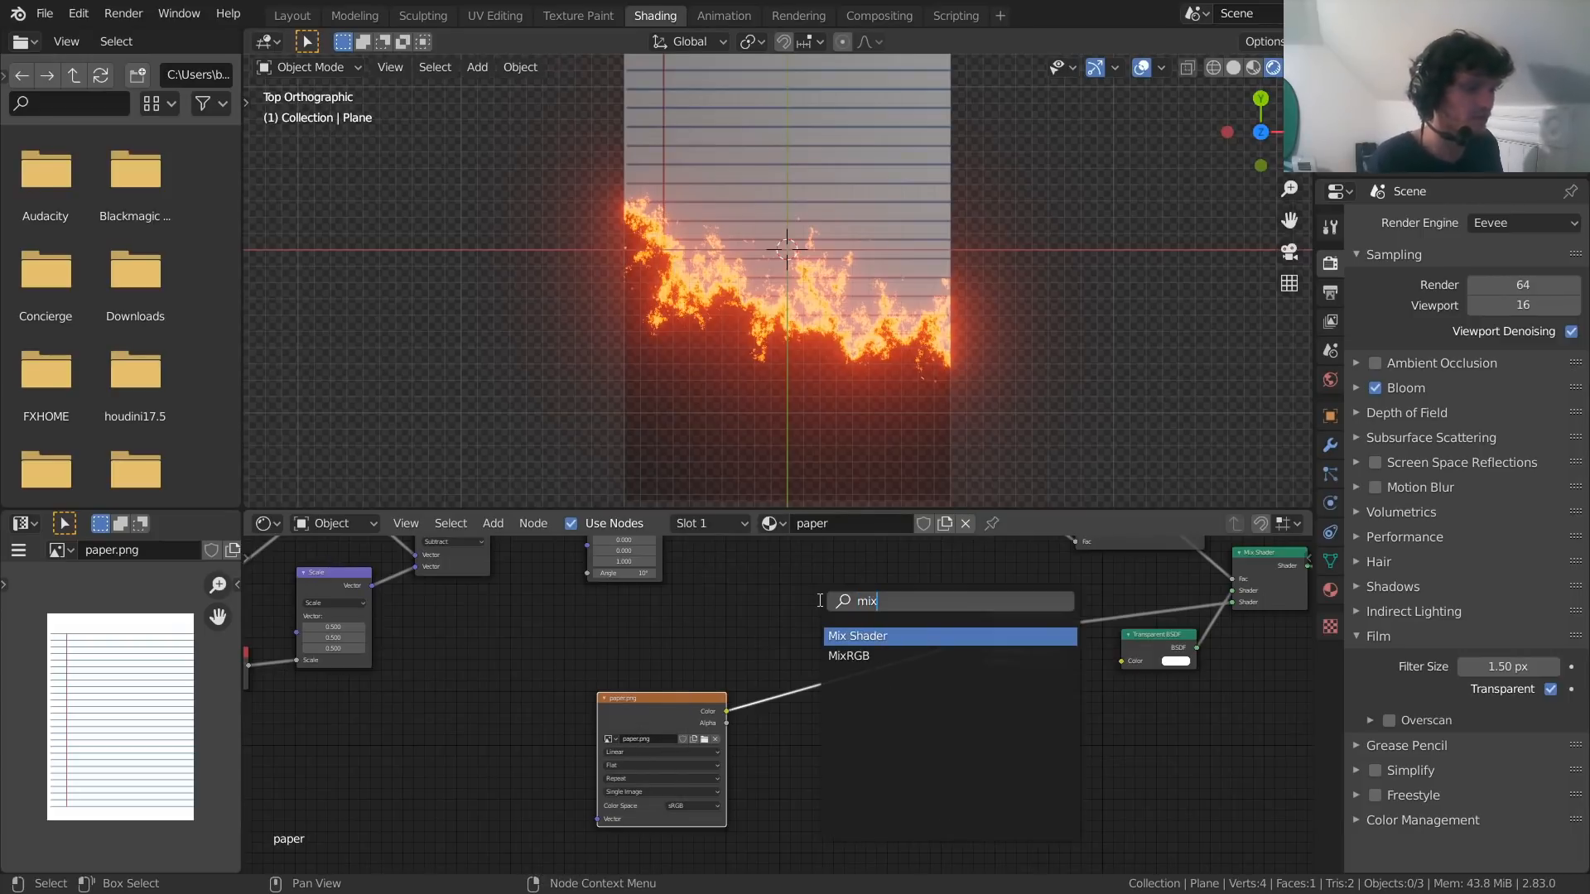
key(Down)
key(Return)
click(828, 699)
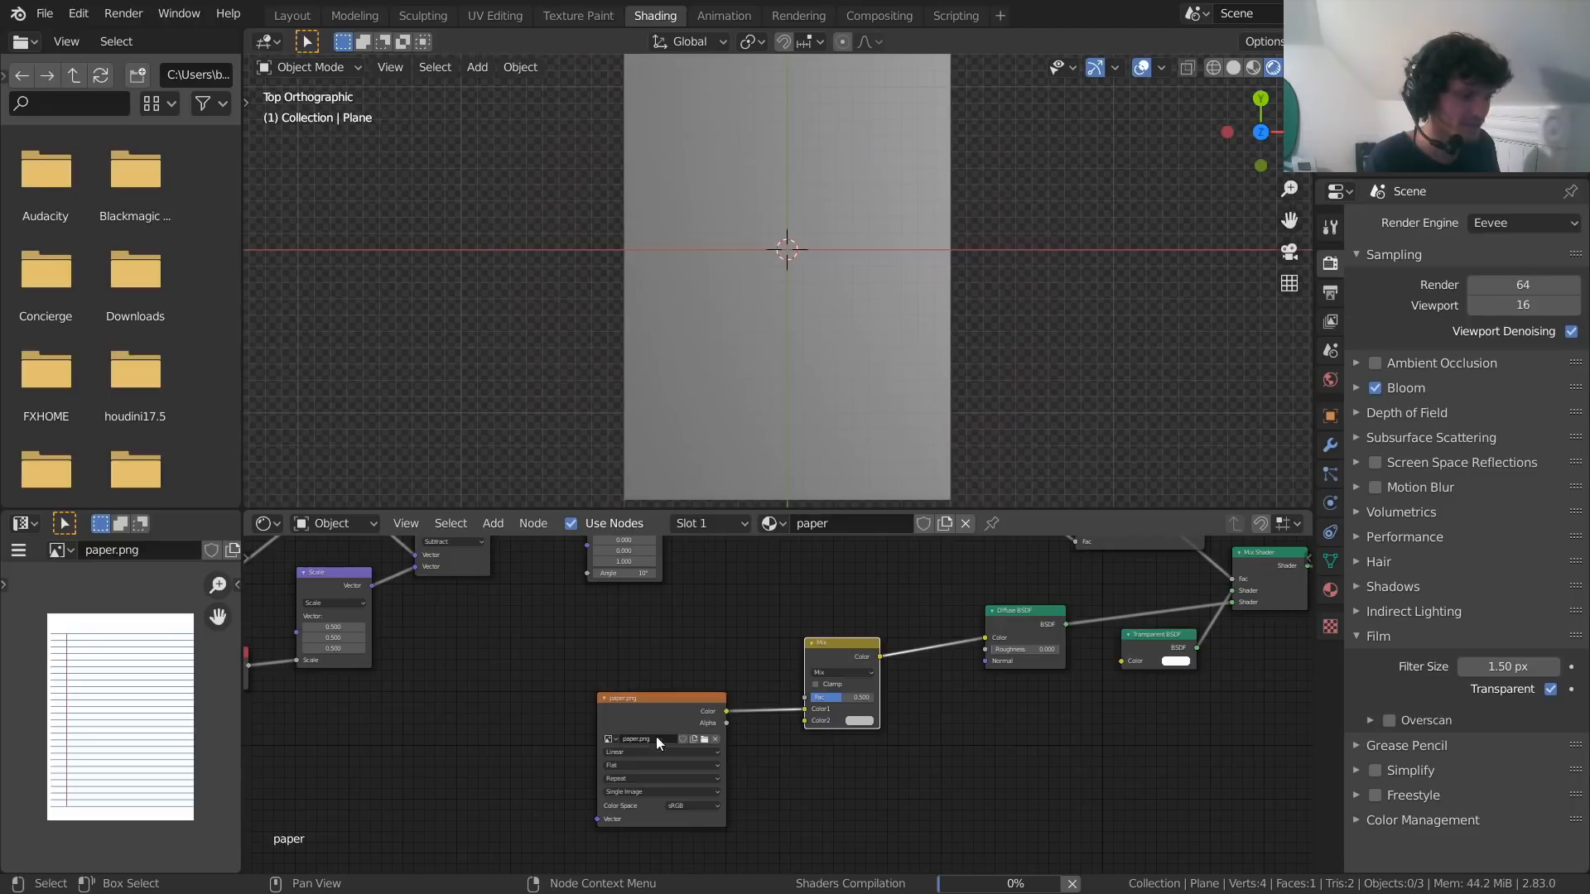
Set Color2 of the Mix node to a dark orange, keeping its Fac at 0.500
scroll(752, 714, up, 2)
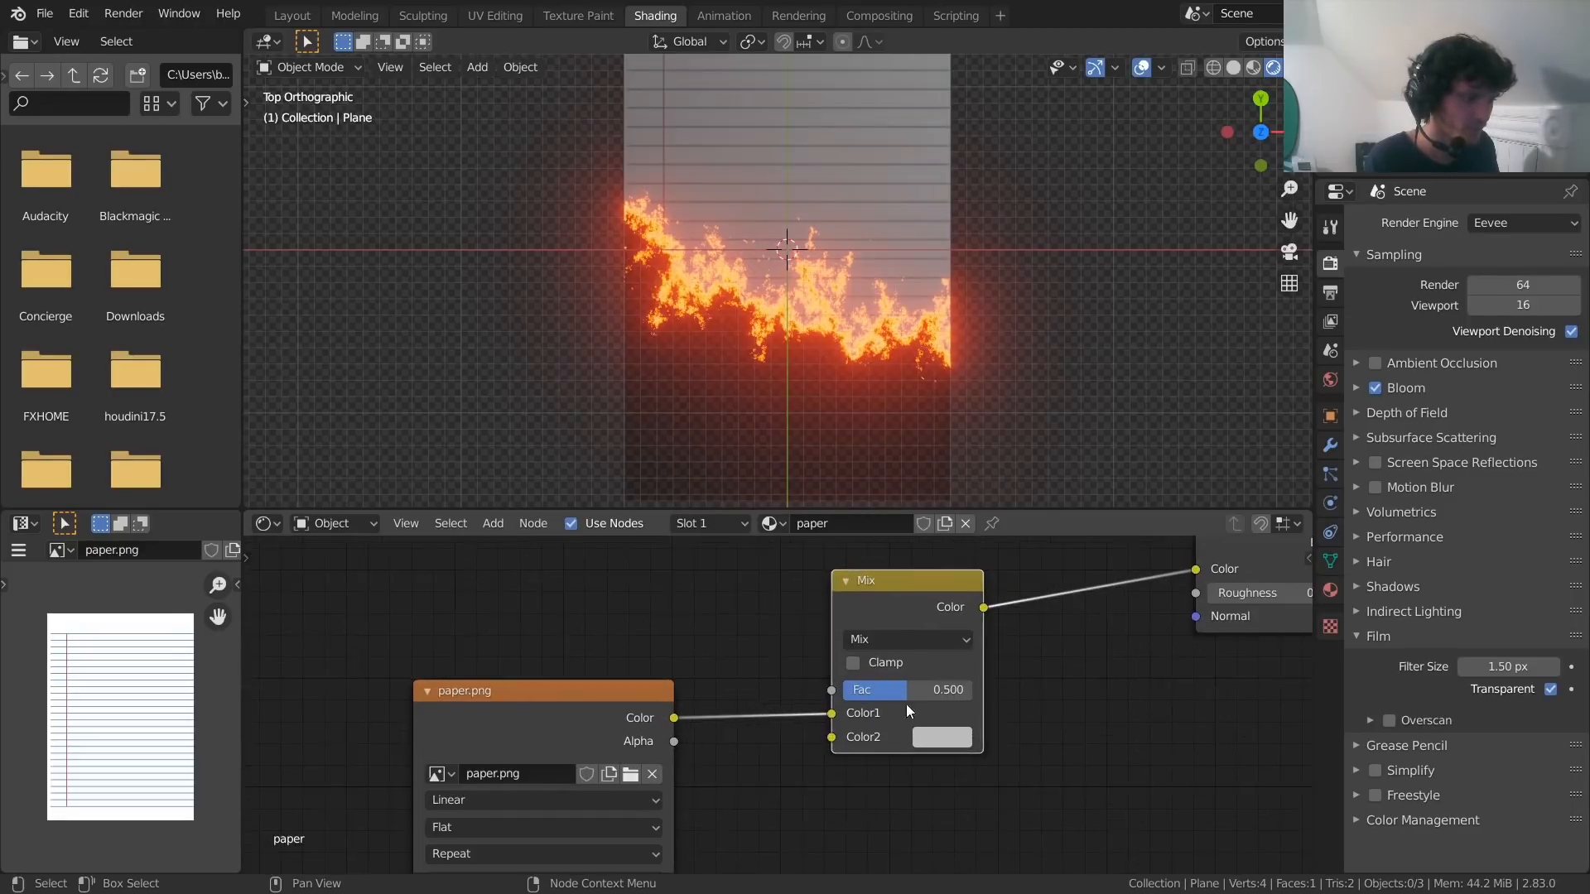
scroll(906, 704, up, 2)
click(782, 740)
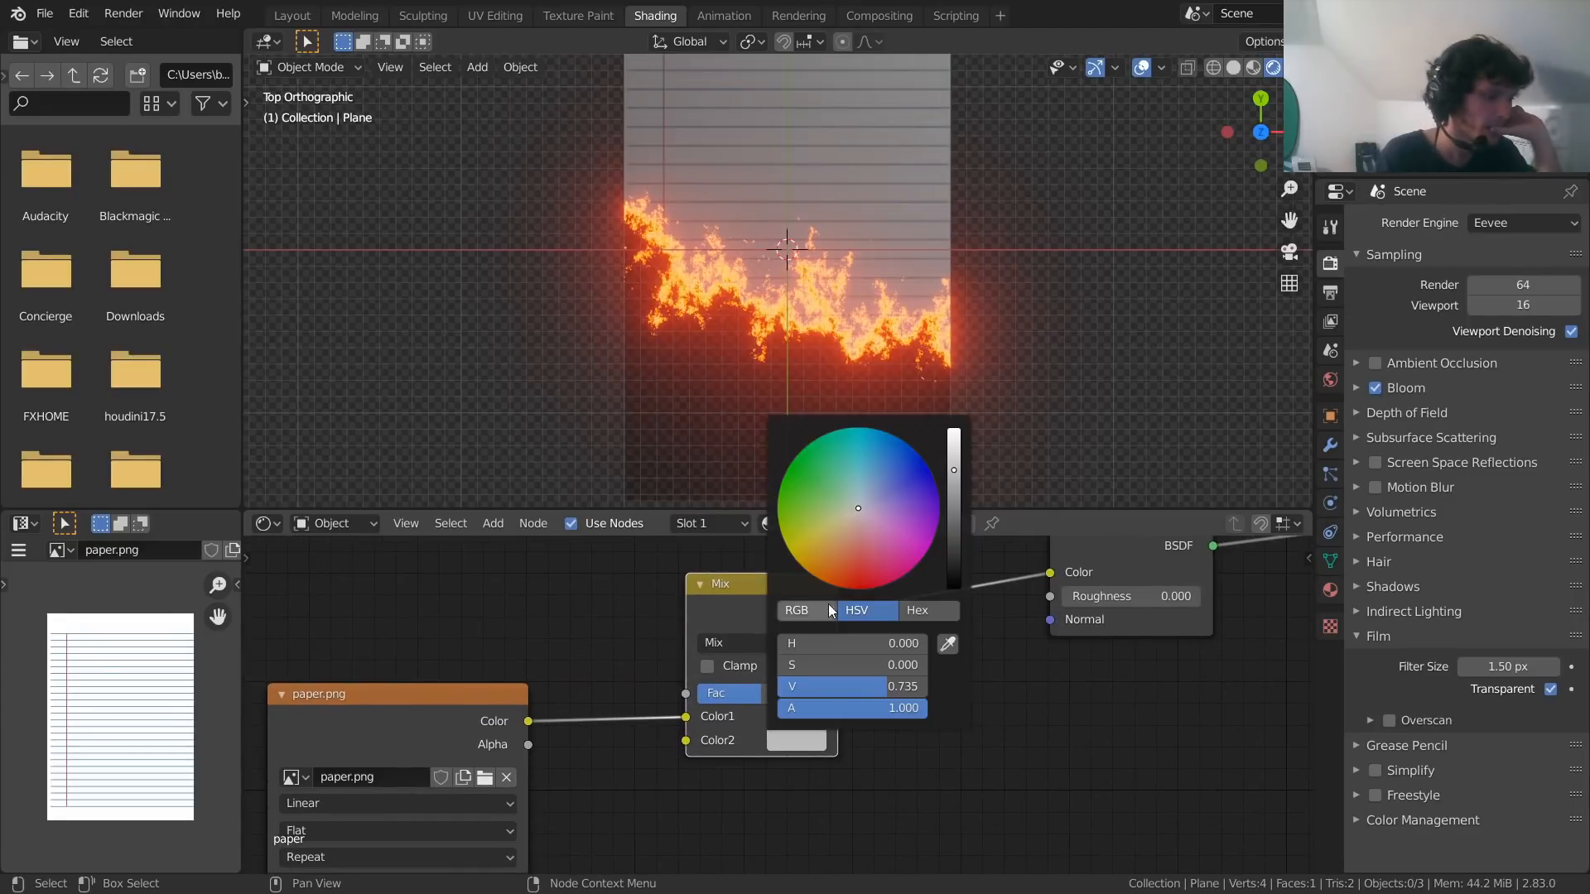
drag(834, 568, 827, 584)
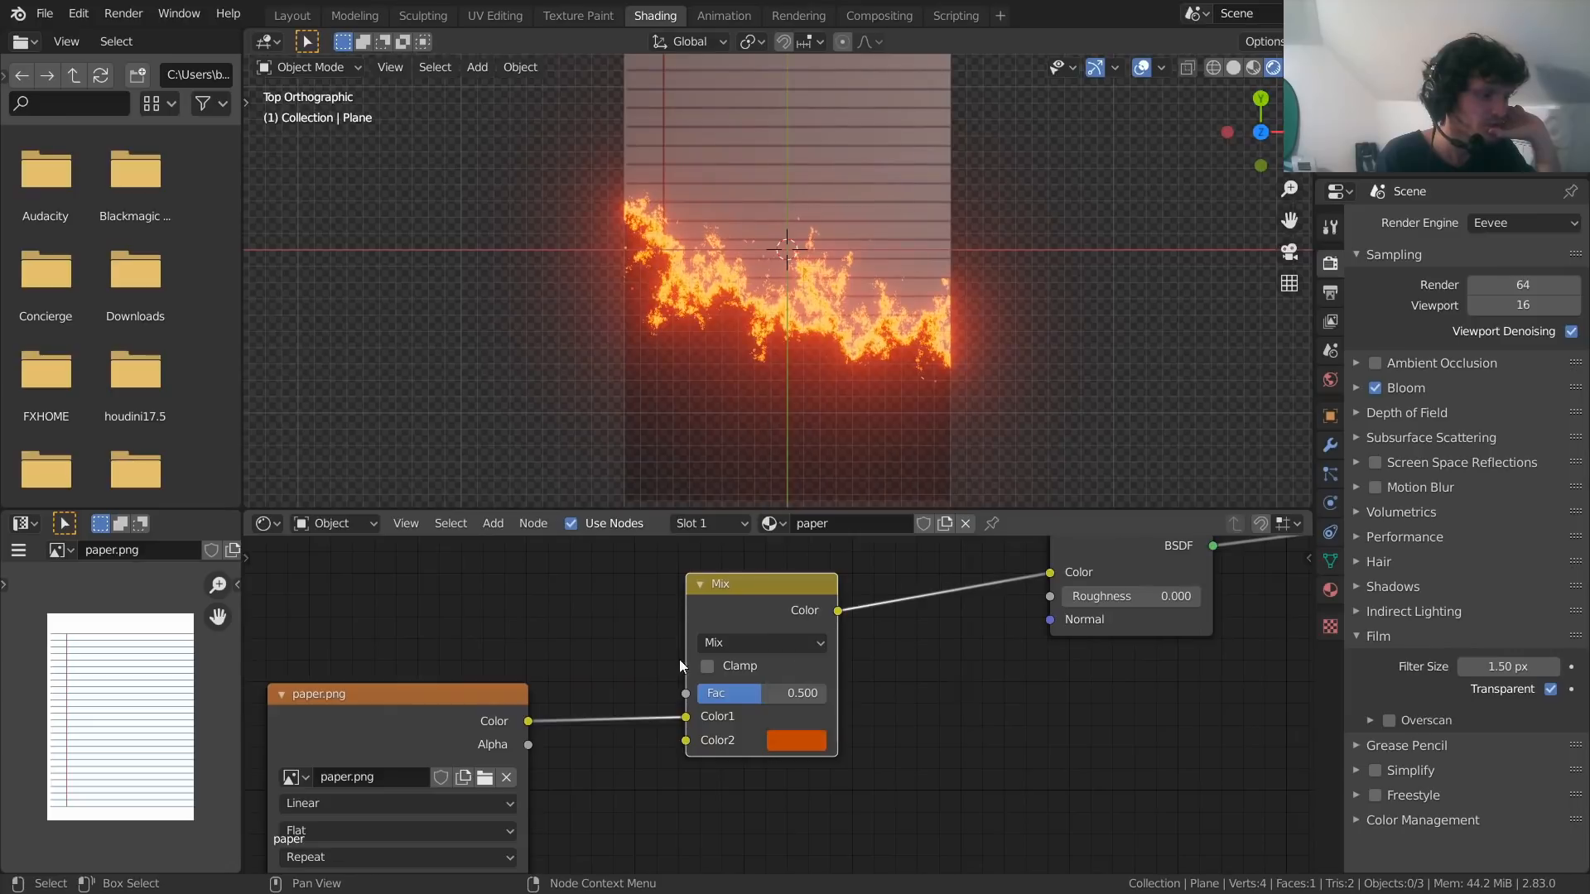
mouse_move(779, 702)
mouse_down()
mouse_move(762, 700)
mouse_move(812, 699)
mouse_move(764, 689)
mouse_up()
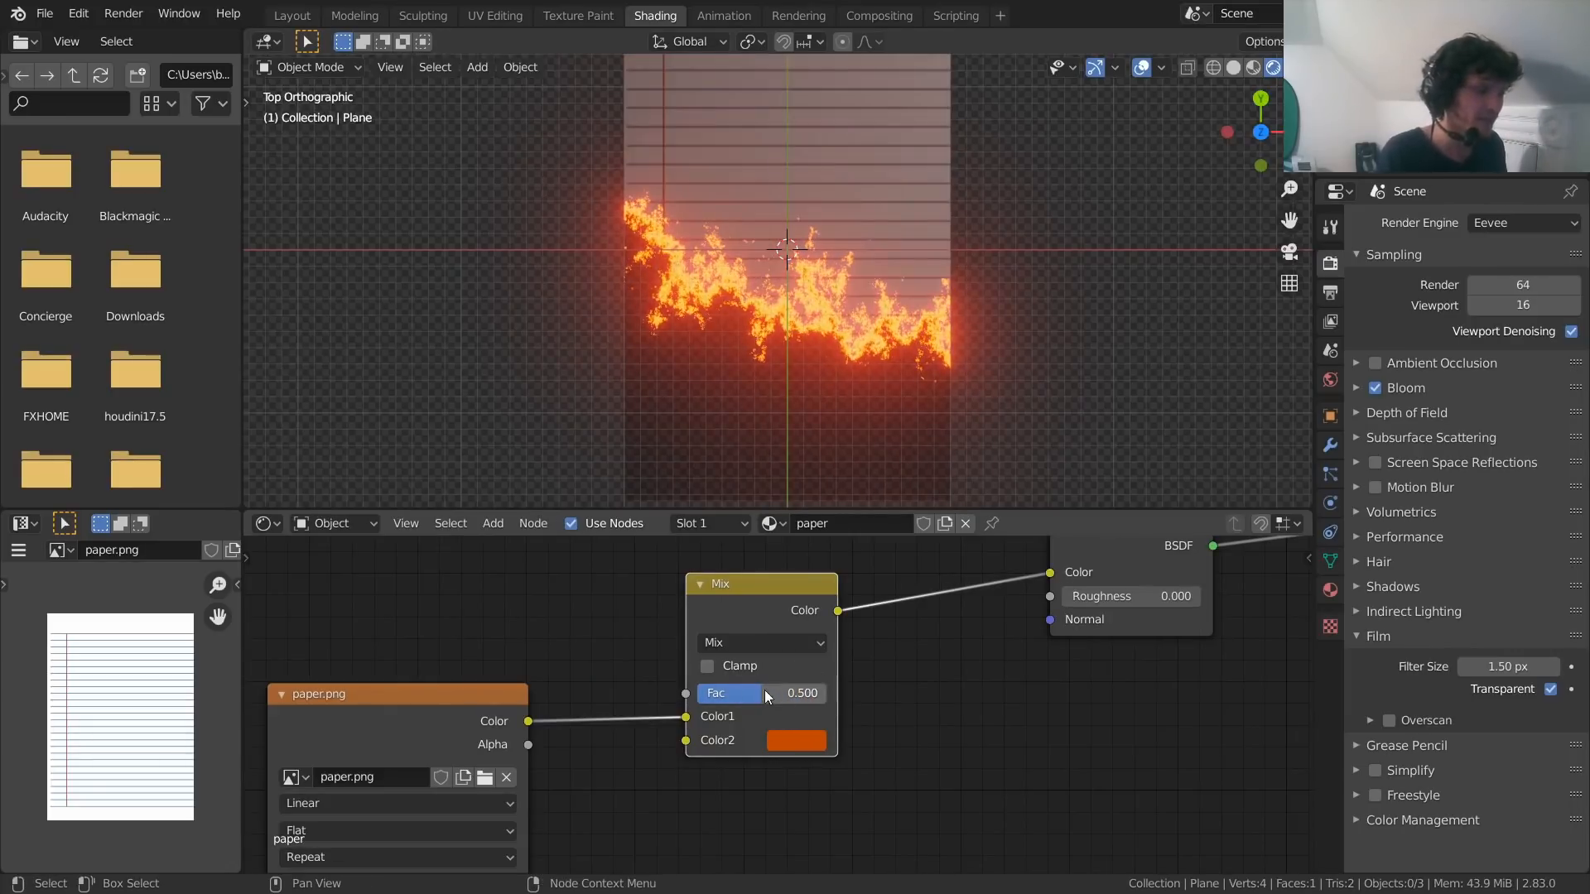
Preview the Compare node's output on the paper
scroll(786, 603, down, 8)
middle_drag(742, 625, 767, 768)
scroll(880, 625, down, 3)
scroll(873, 613, up, 1)
middle_drag(835, 582, 811, 697)
ctrl+shift+click(811, 697)
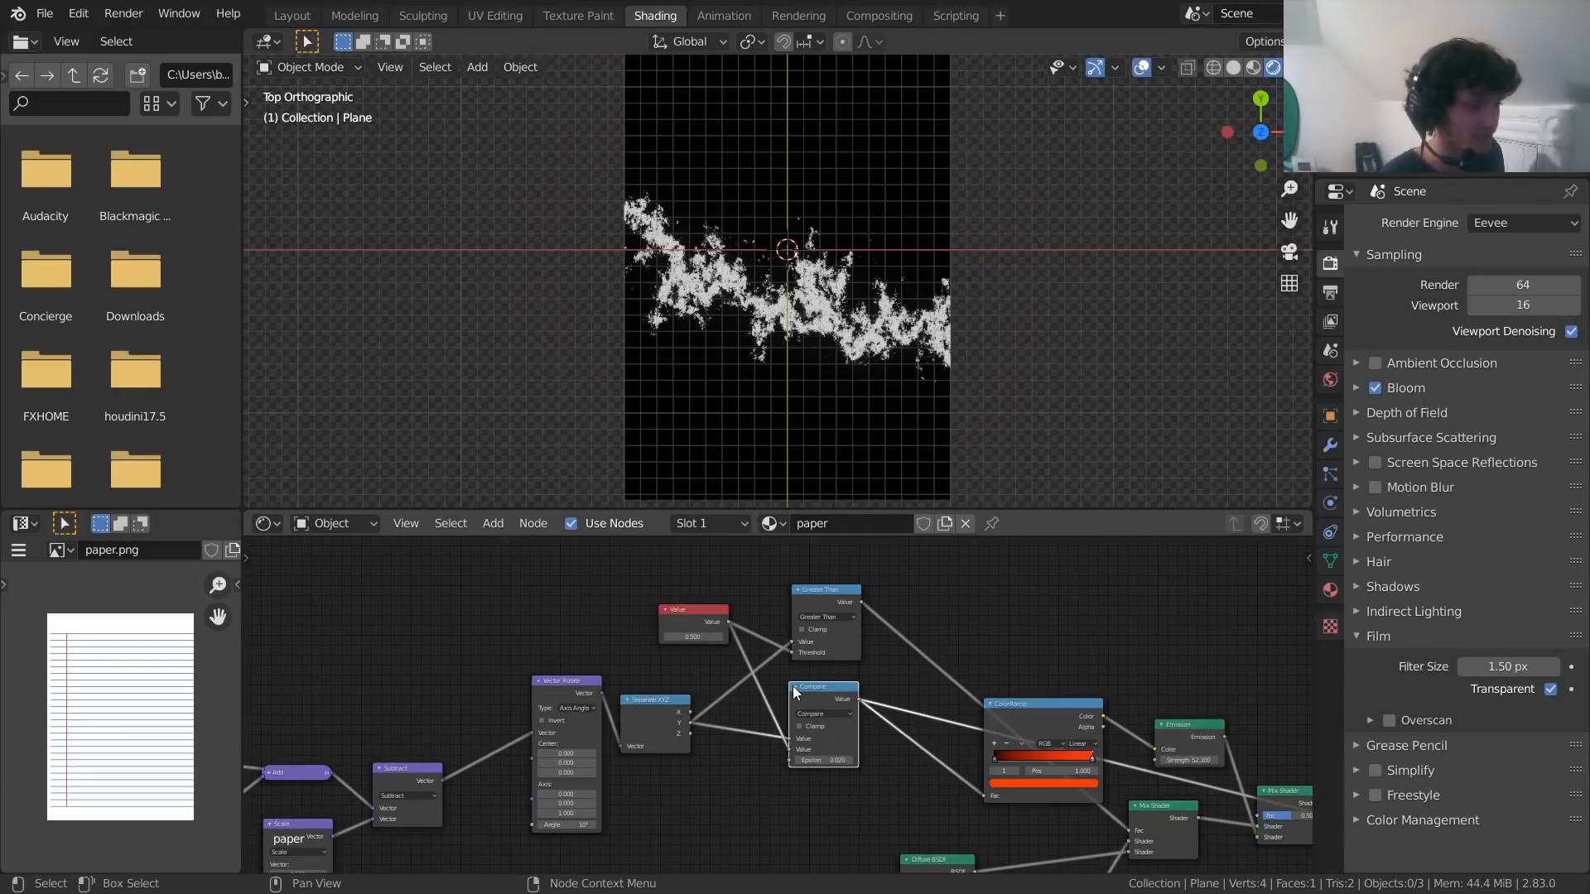
Try a much larger Epsilon on the Compare node, then return it to 0.020
scroll(792, 685, up, 3)
mouse_move(849, 787)
mouse_down()
mouse_move(899, 786)
mouse_move(848, 786)
mouse_up()
middle_drag(952, 777, 633, 643)
drag(534, 653, 547, 646)
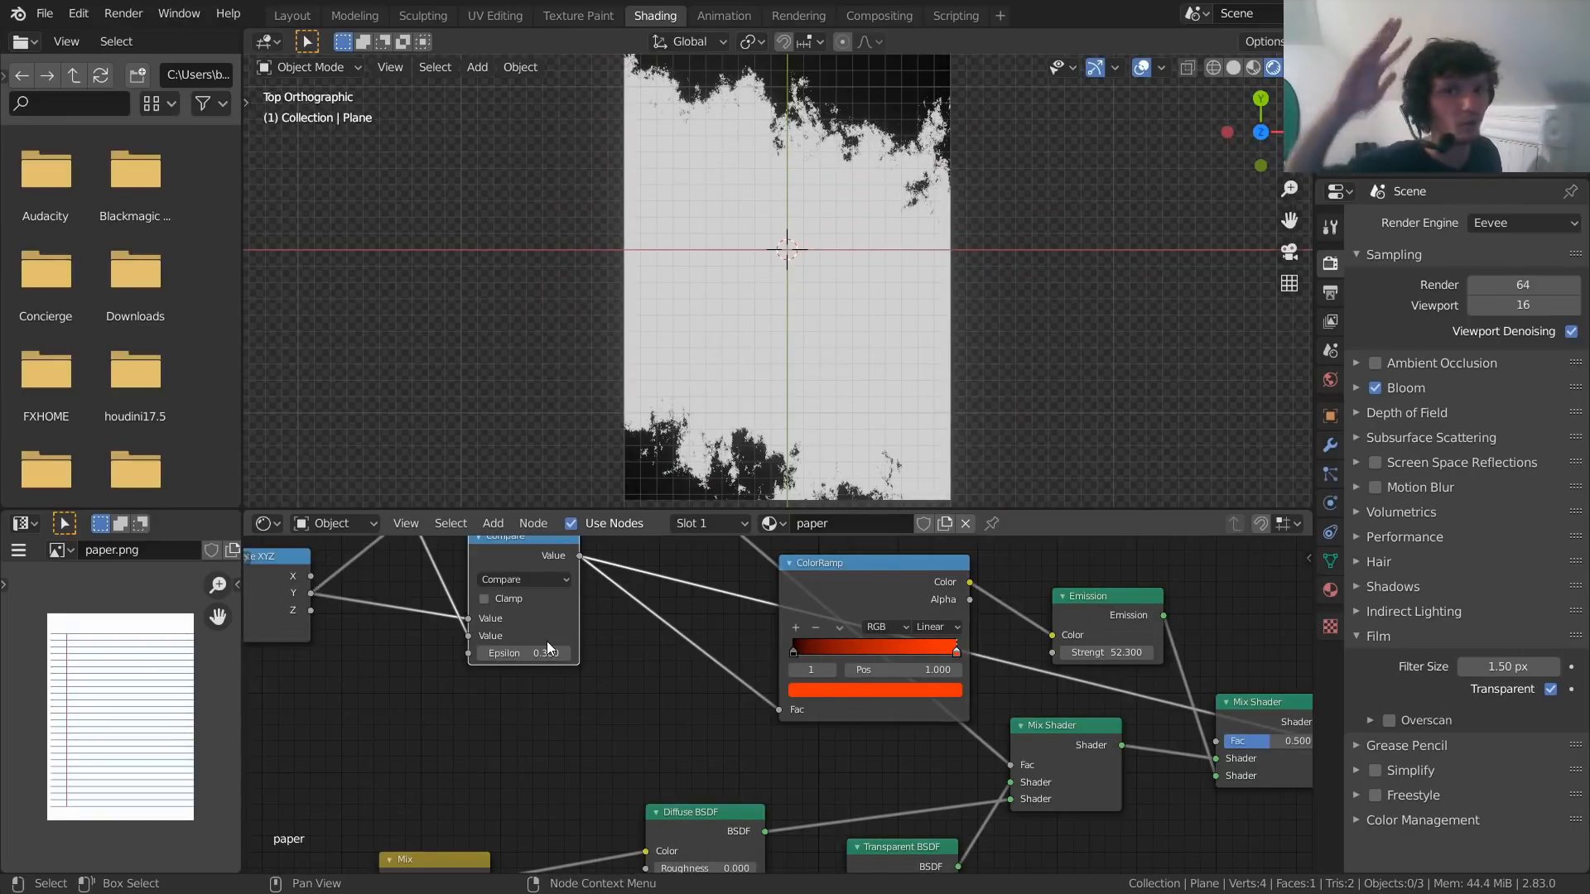
drag(547, 650, 479, 632)
middle_drag(478, 632, 669, 692)
scroll(693, 682, down, 2)
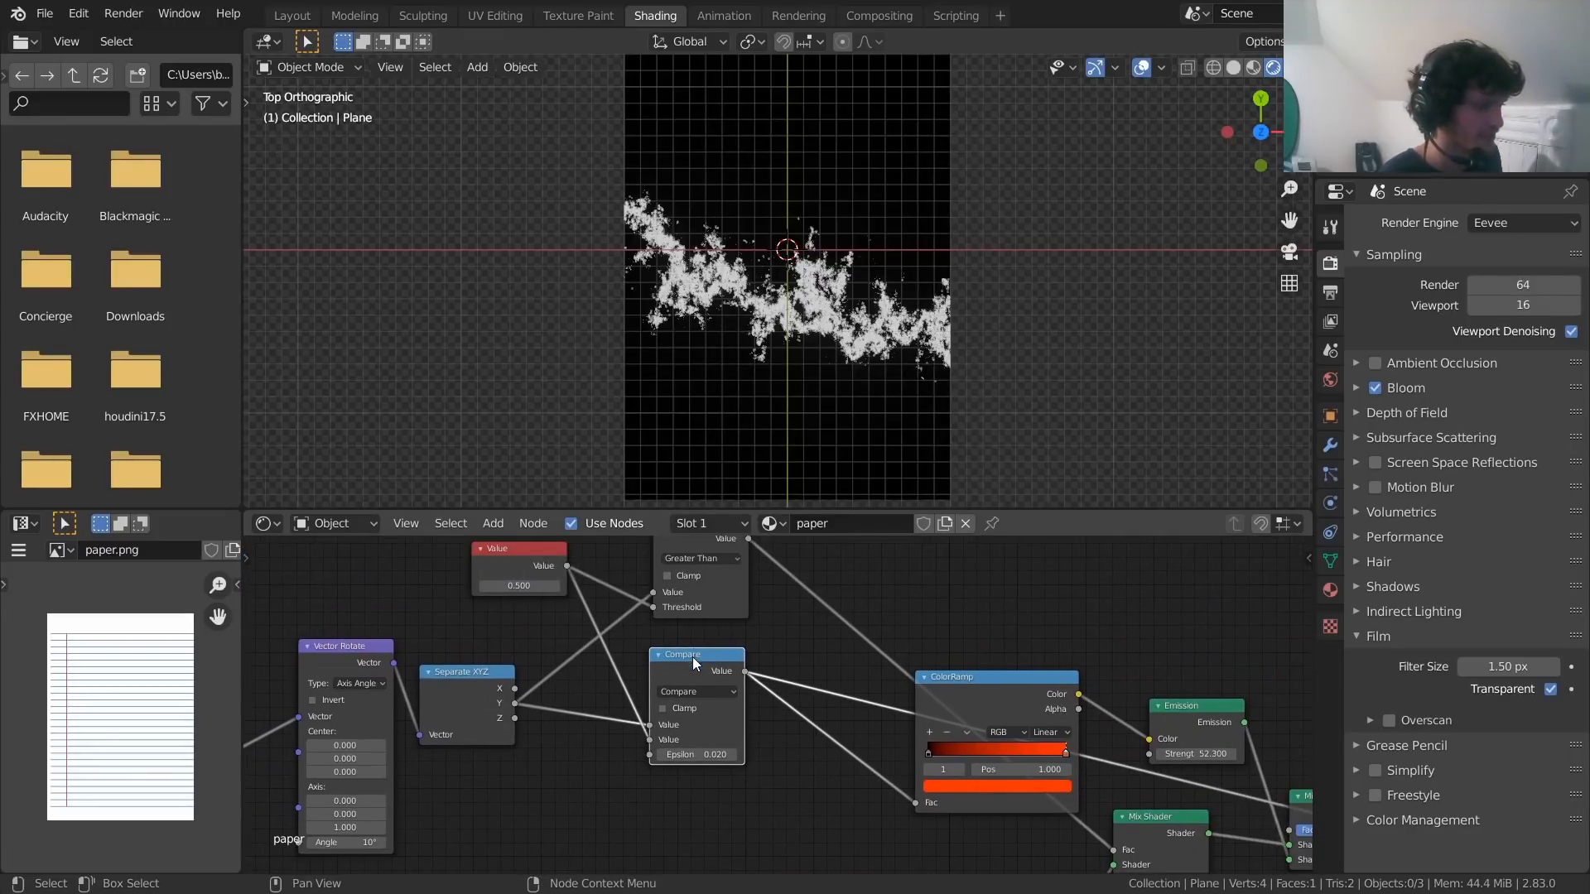
Duplicate the Compare node, place the copy below it and switch its operation to Subtract
drag(692, 657, 691, 648)
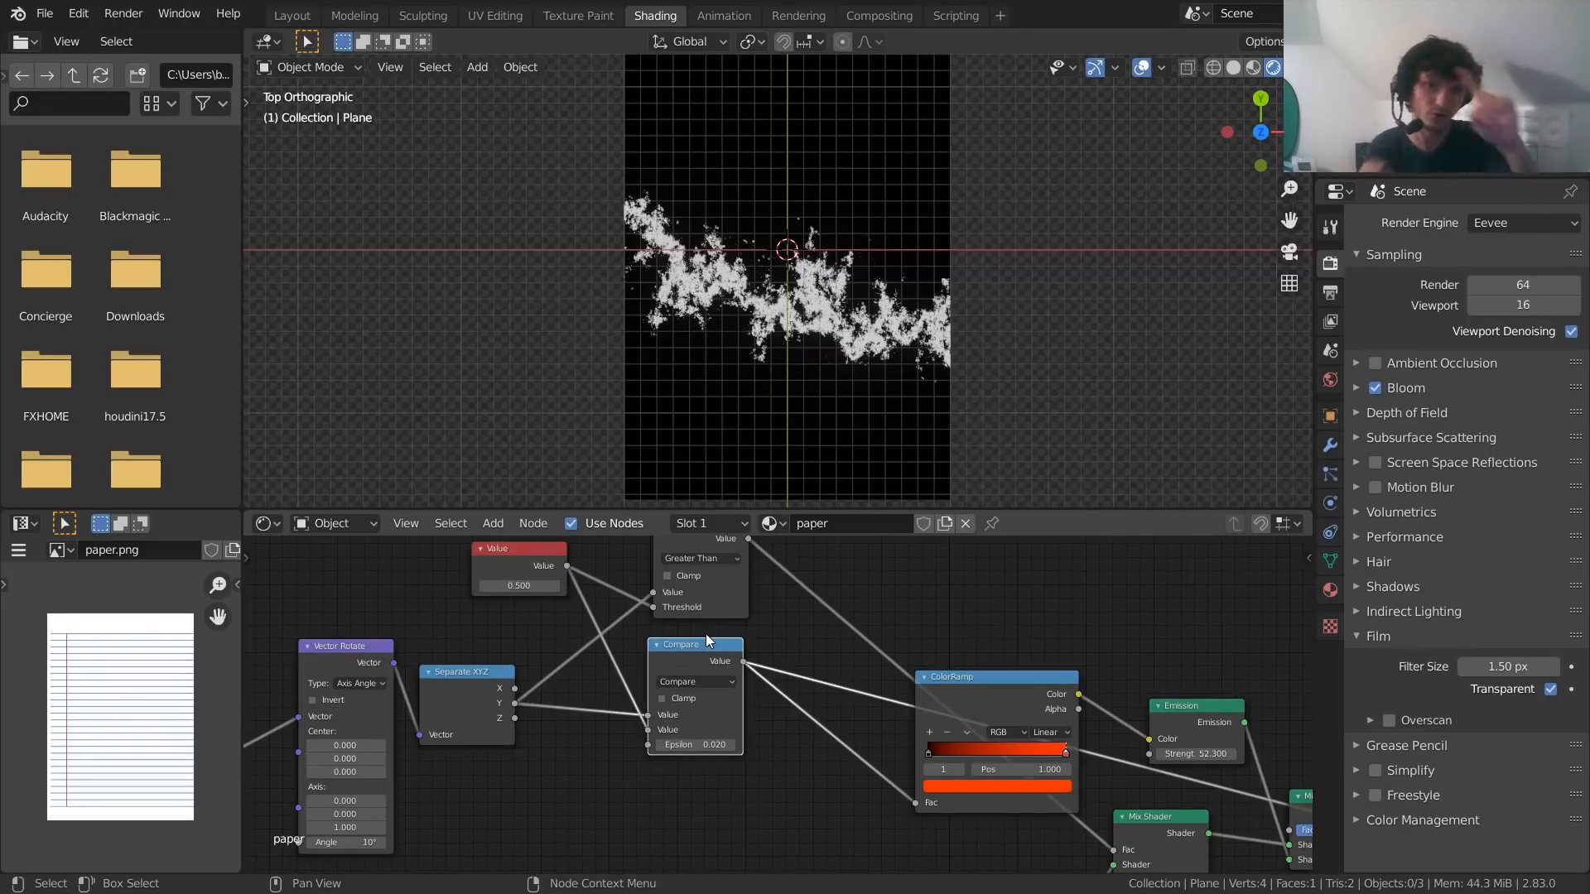
middle_drag(697, 674, 713, 610)
key(shift+d)
click(712, 707)
click(712, 740)
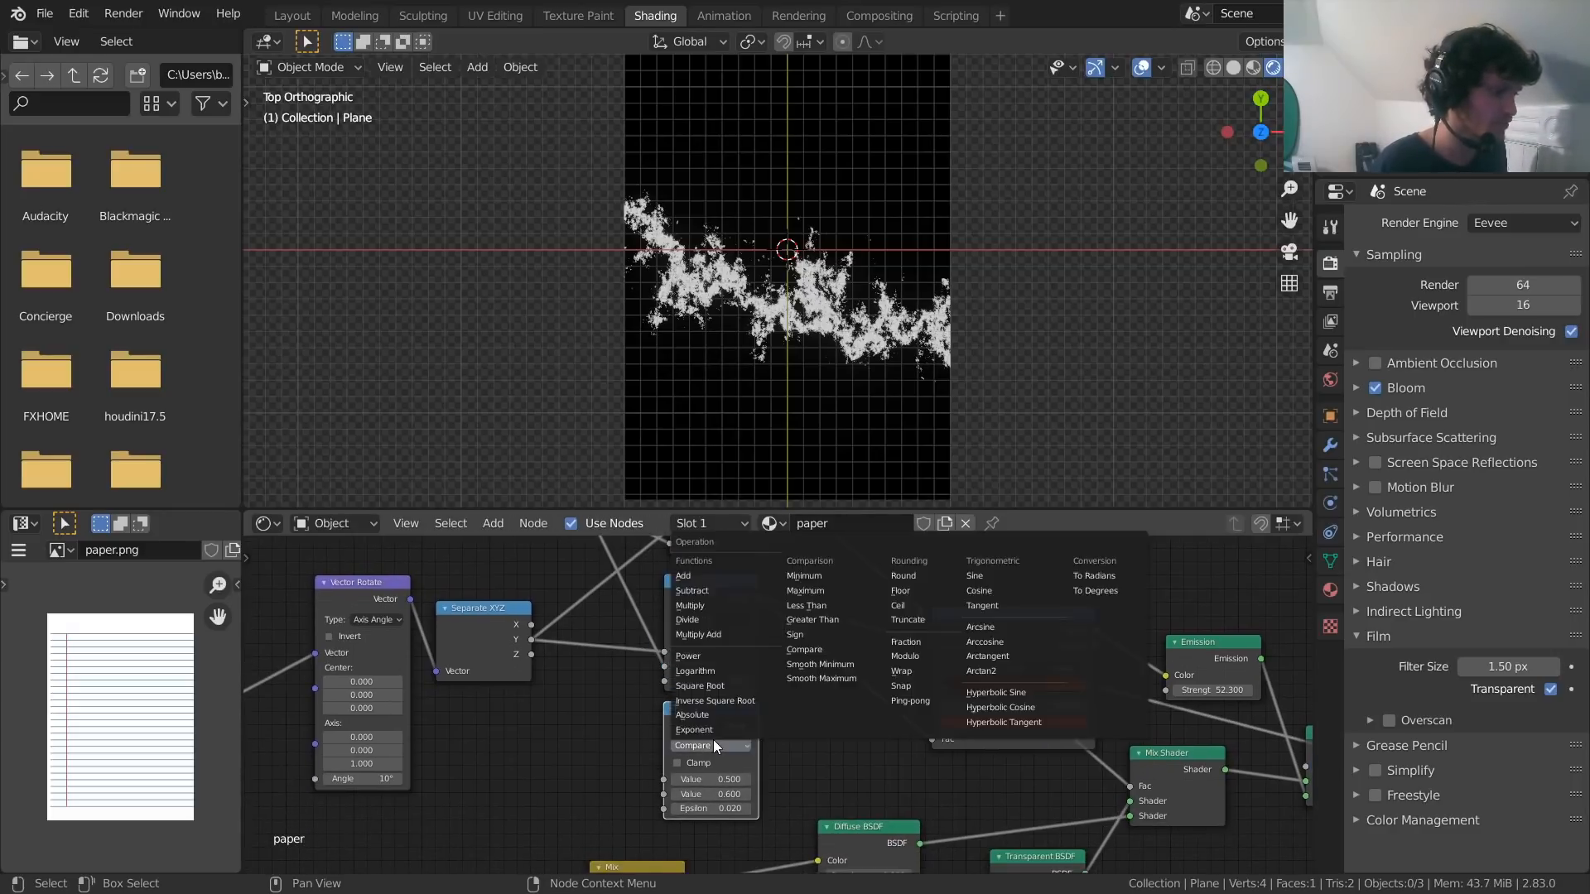
key(s)
drag(701, 722, 633, 717)
middle_drag(462, 667, 553, 667)
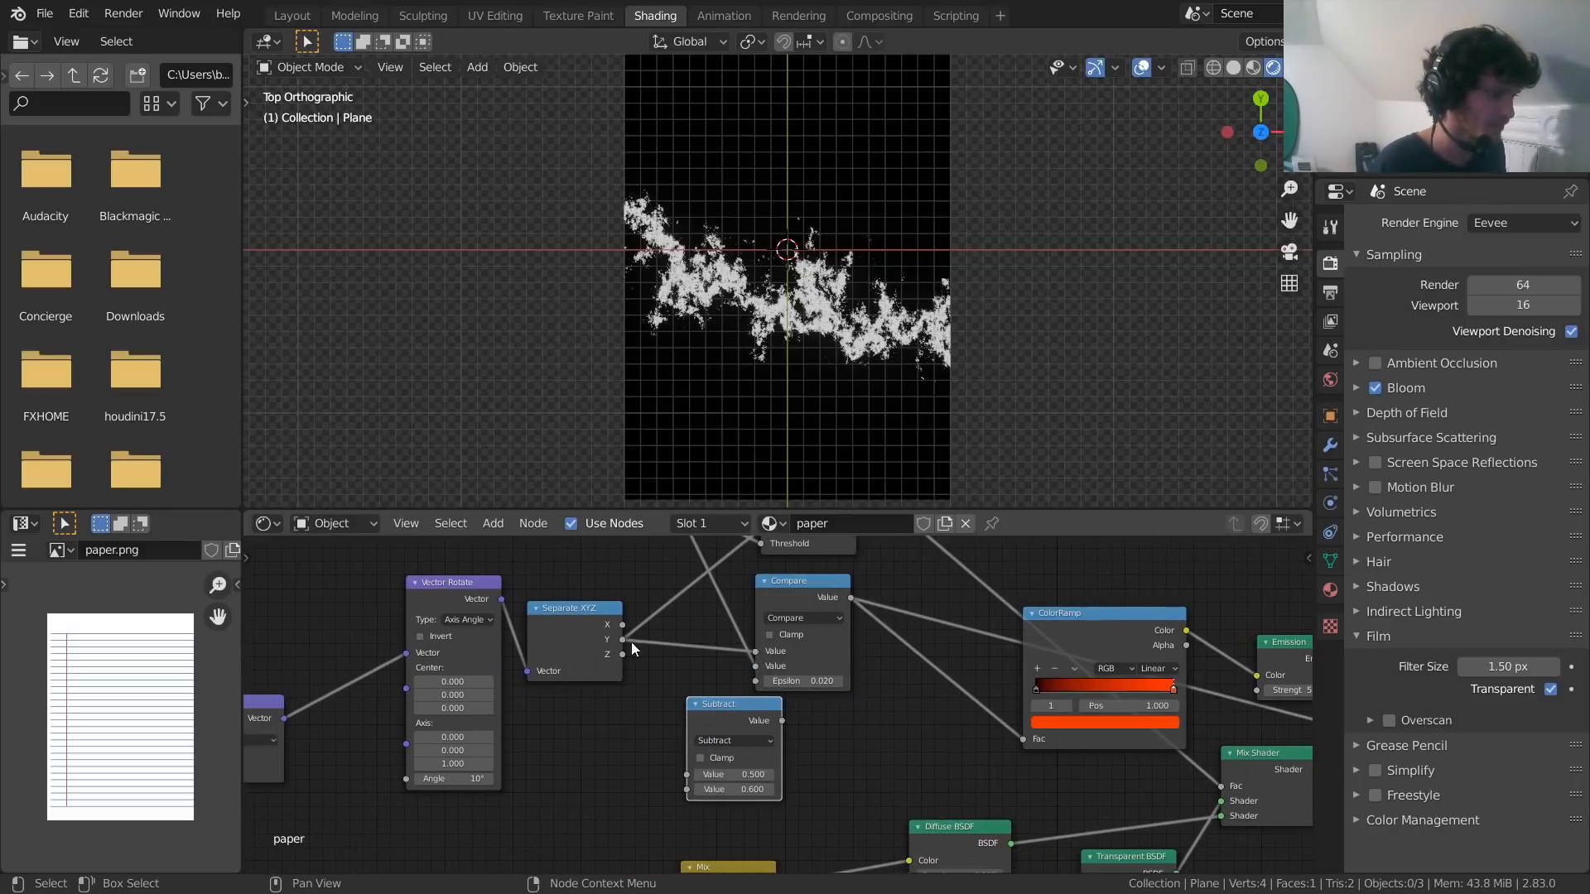
Connect the Y output of Separate XYZ and the shared Value node to the new Subtract node's two inputs
drag(631, 643, 688, 775)
drag(715, 710, 784, 709)
scroll(782, 707, down, 6)
middle_drag(700, 590, 695, 605)
scroll(708, 599, up, 2)
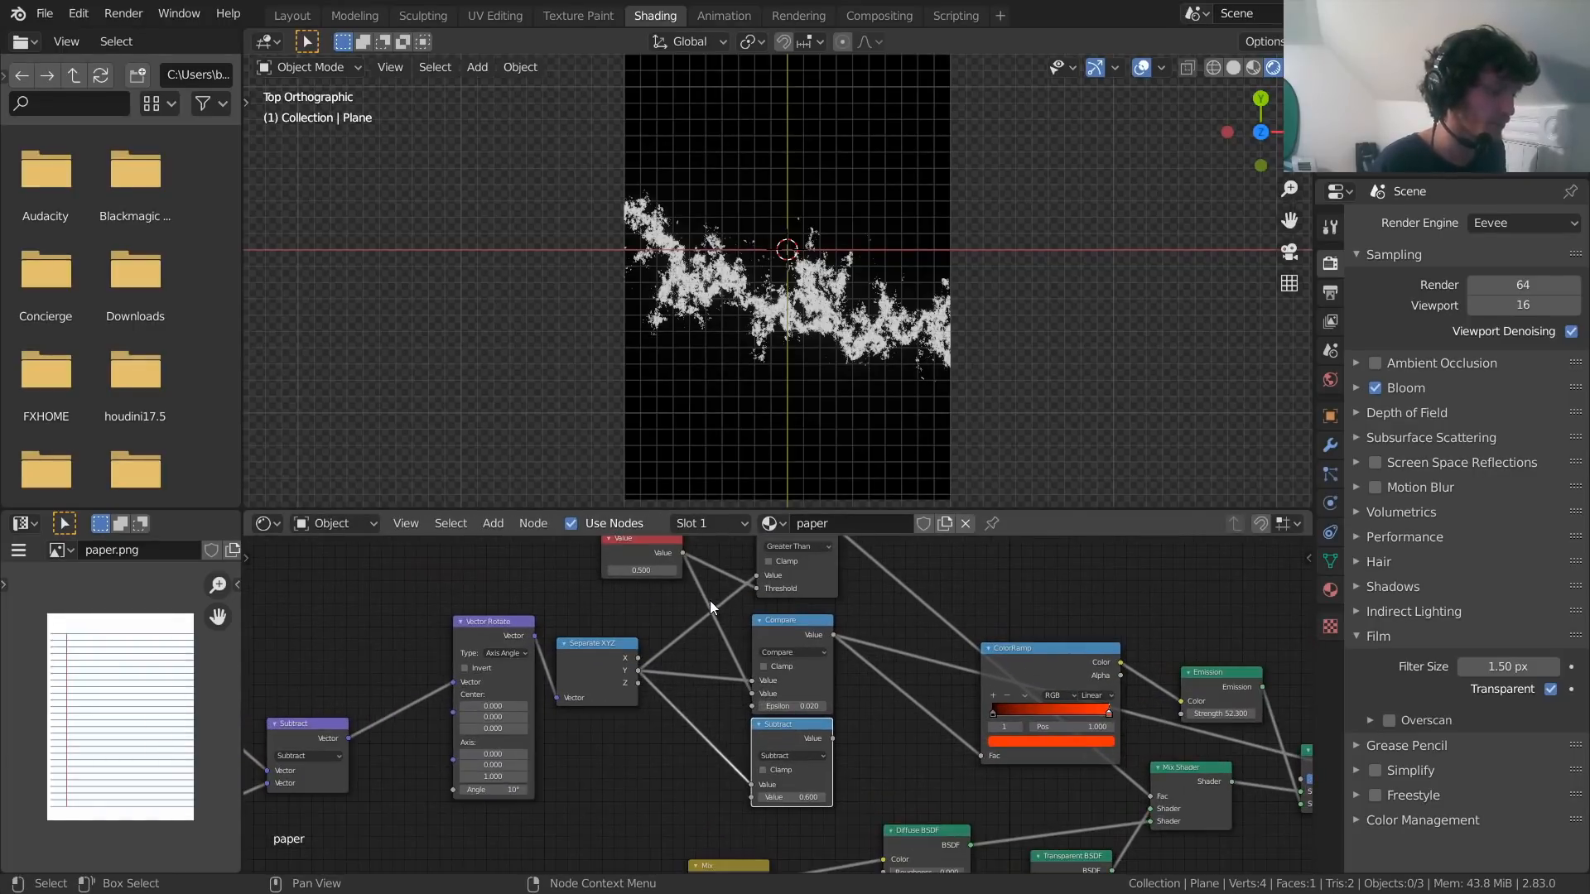
drag(680, 553, 751, 797)
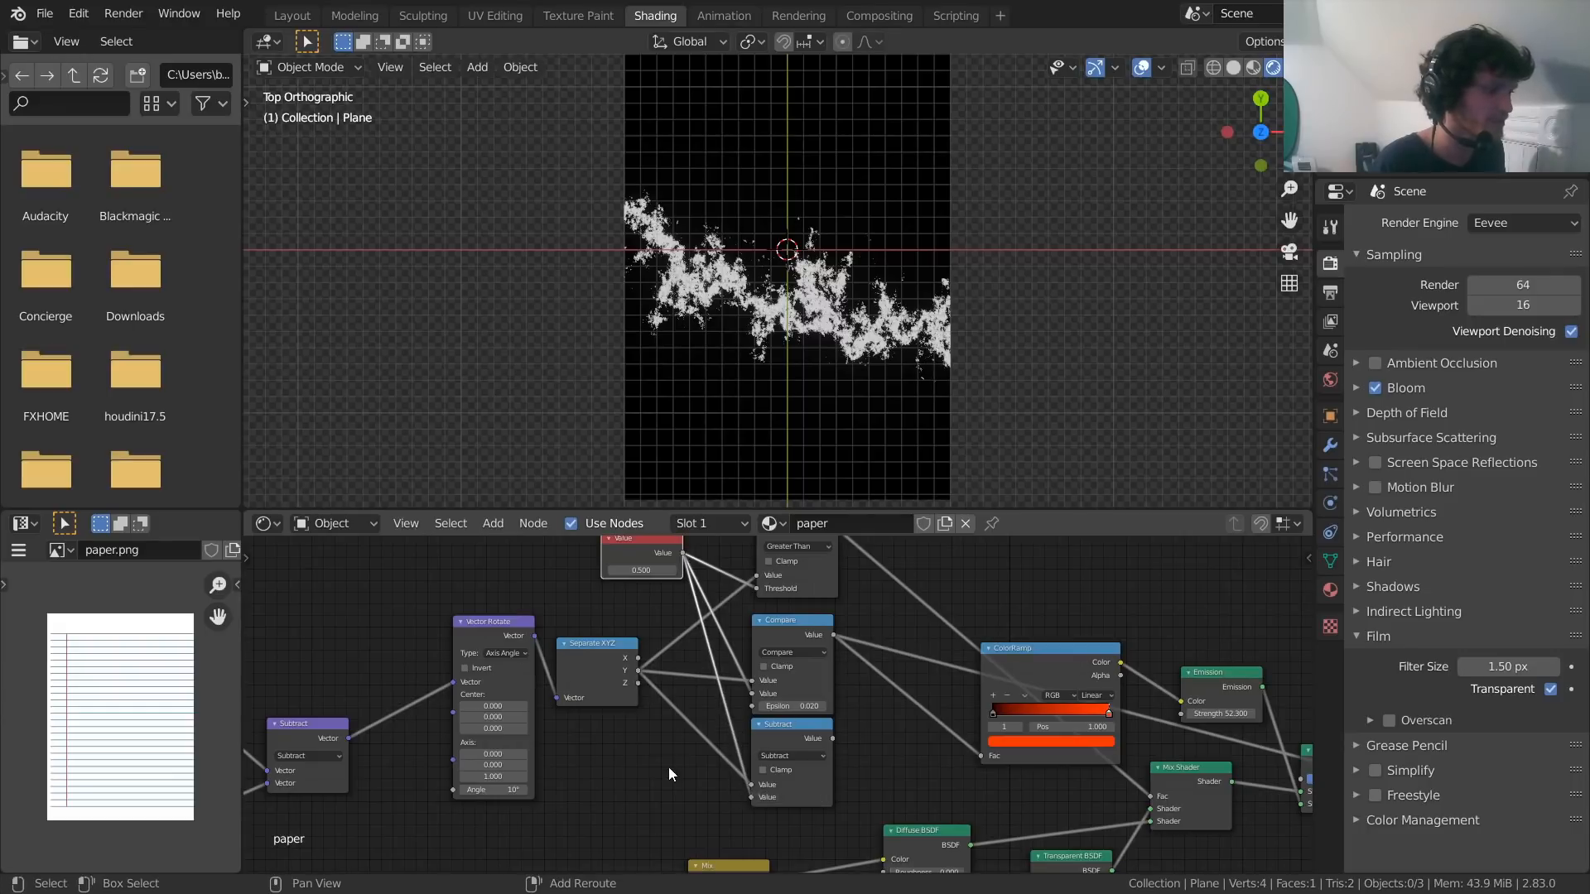
Add reroute points to the links leaving the Value node and the Separate XYZ Y output, and arrange them neatly
shift+right_drag(649, 619, 706, 571)
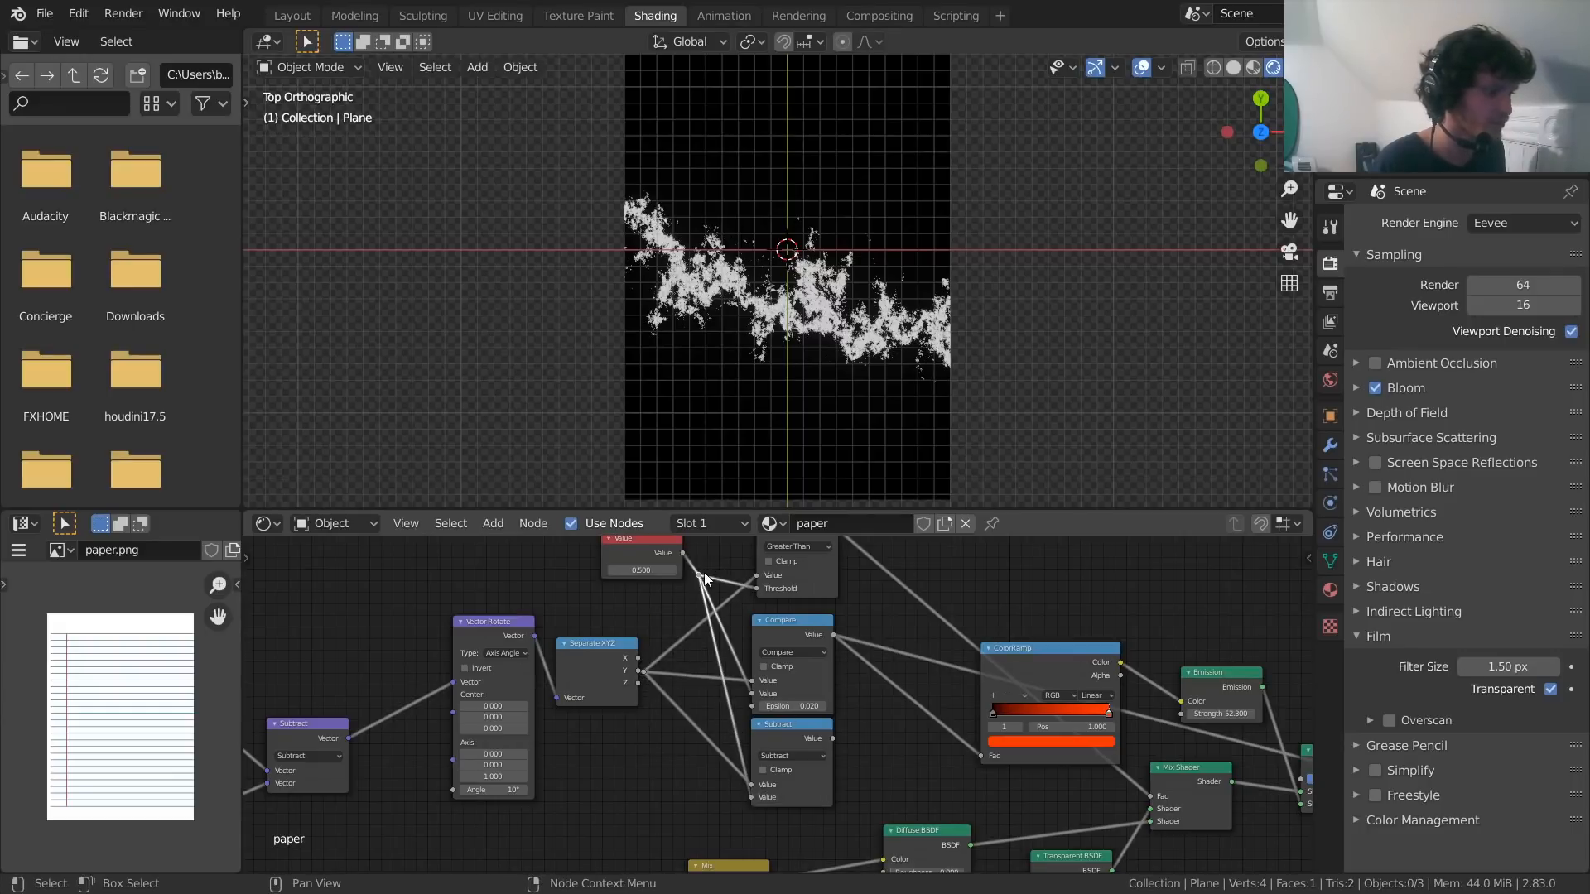
drag(636, 648, 634, 650)
drag(668, 739, 640, 649)
key(g)
click(690, 637)
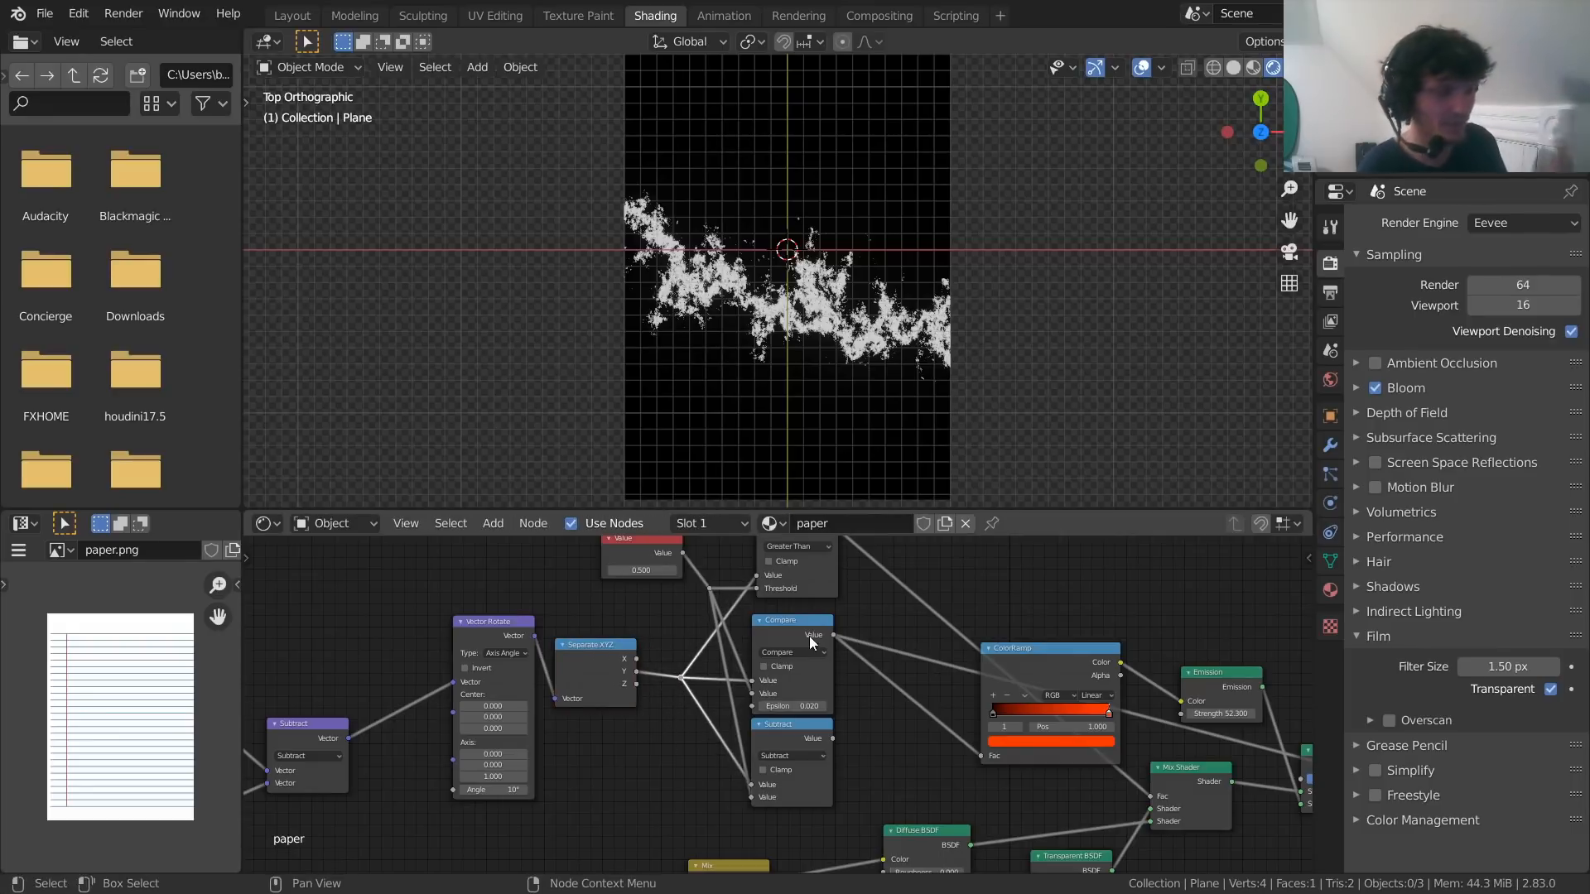
Preview the outputs of Greater Than, Compare and the new Subtract node in turn on the paper
middle_drag(808, 636, 748, 667)
ctrl+shift+click(751, 594)
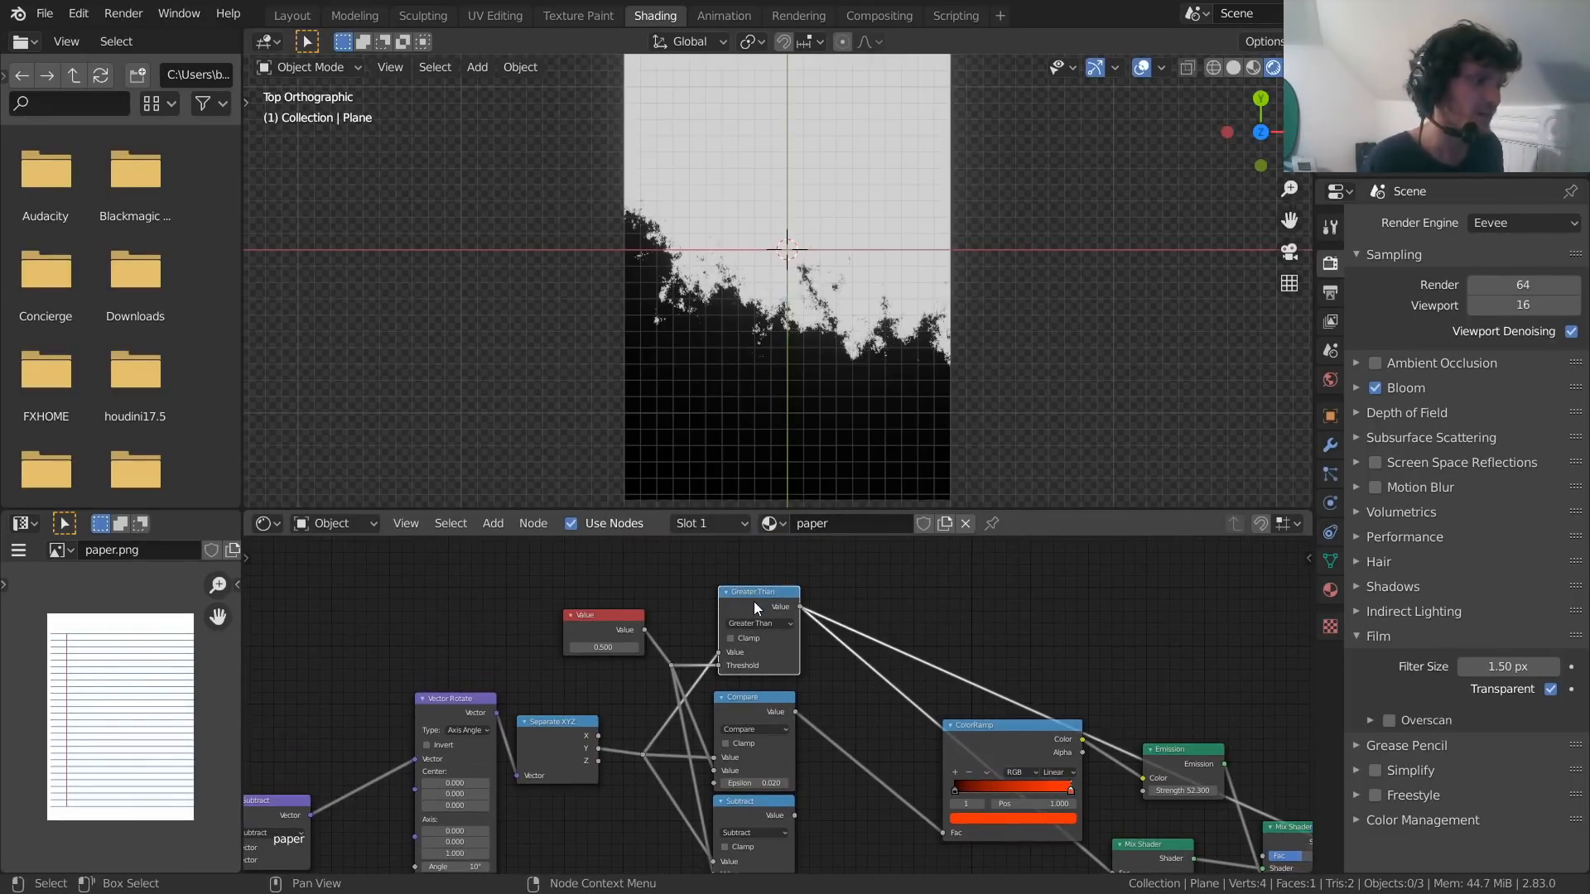
ctrl+shift+click(763, 697)
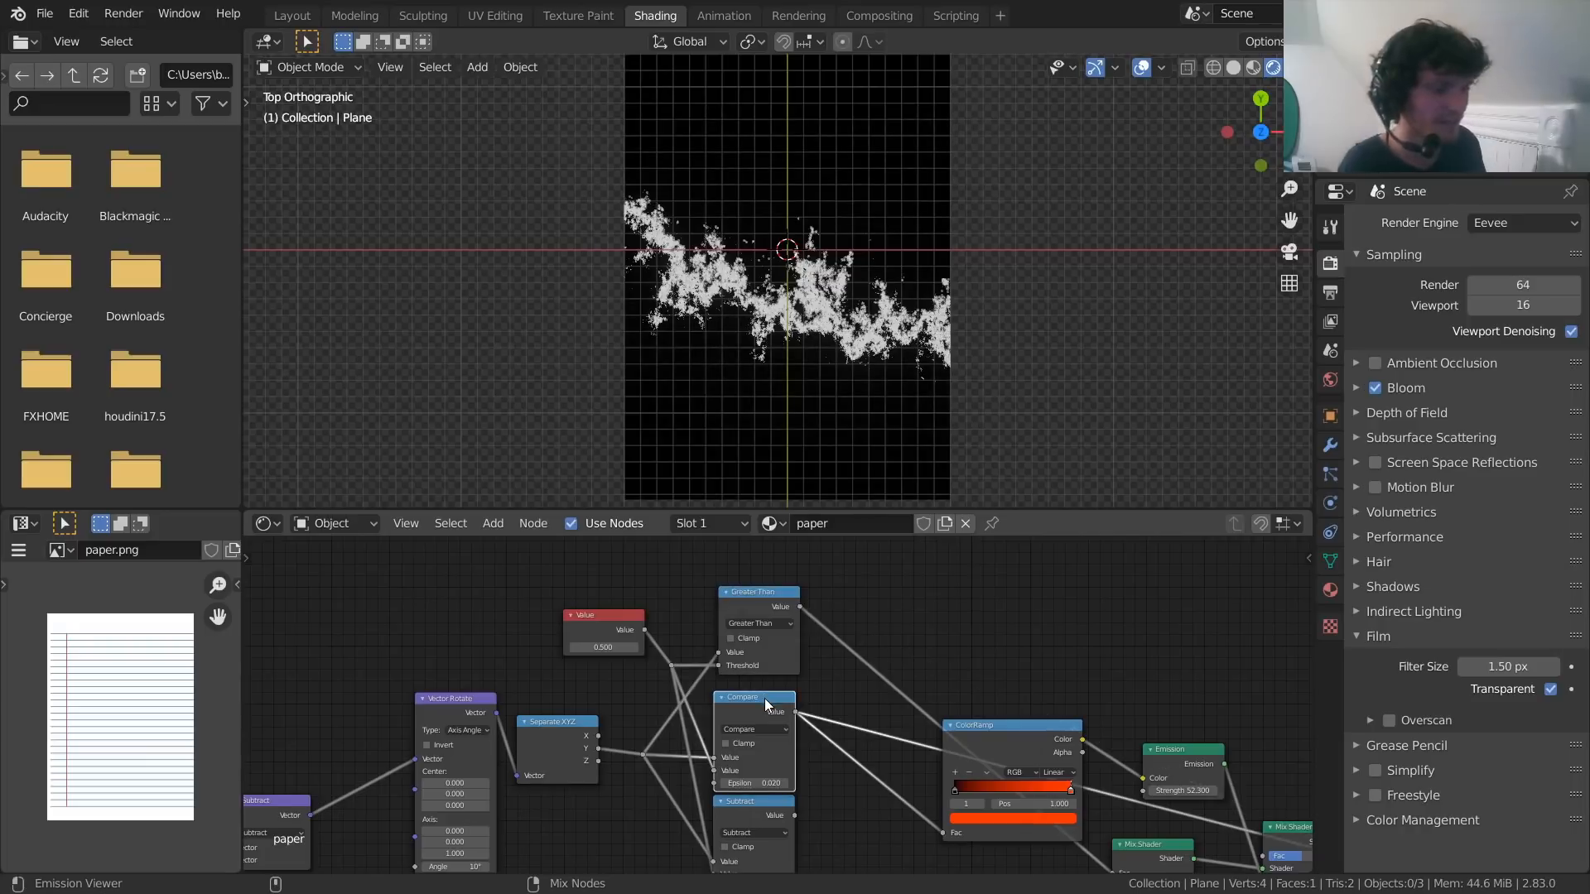
ctrl+shift+click(752, 799)
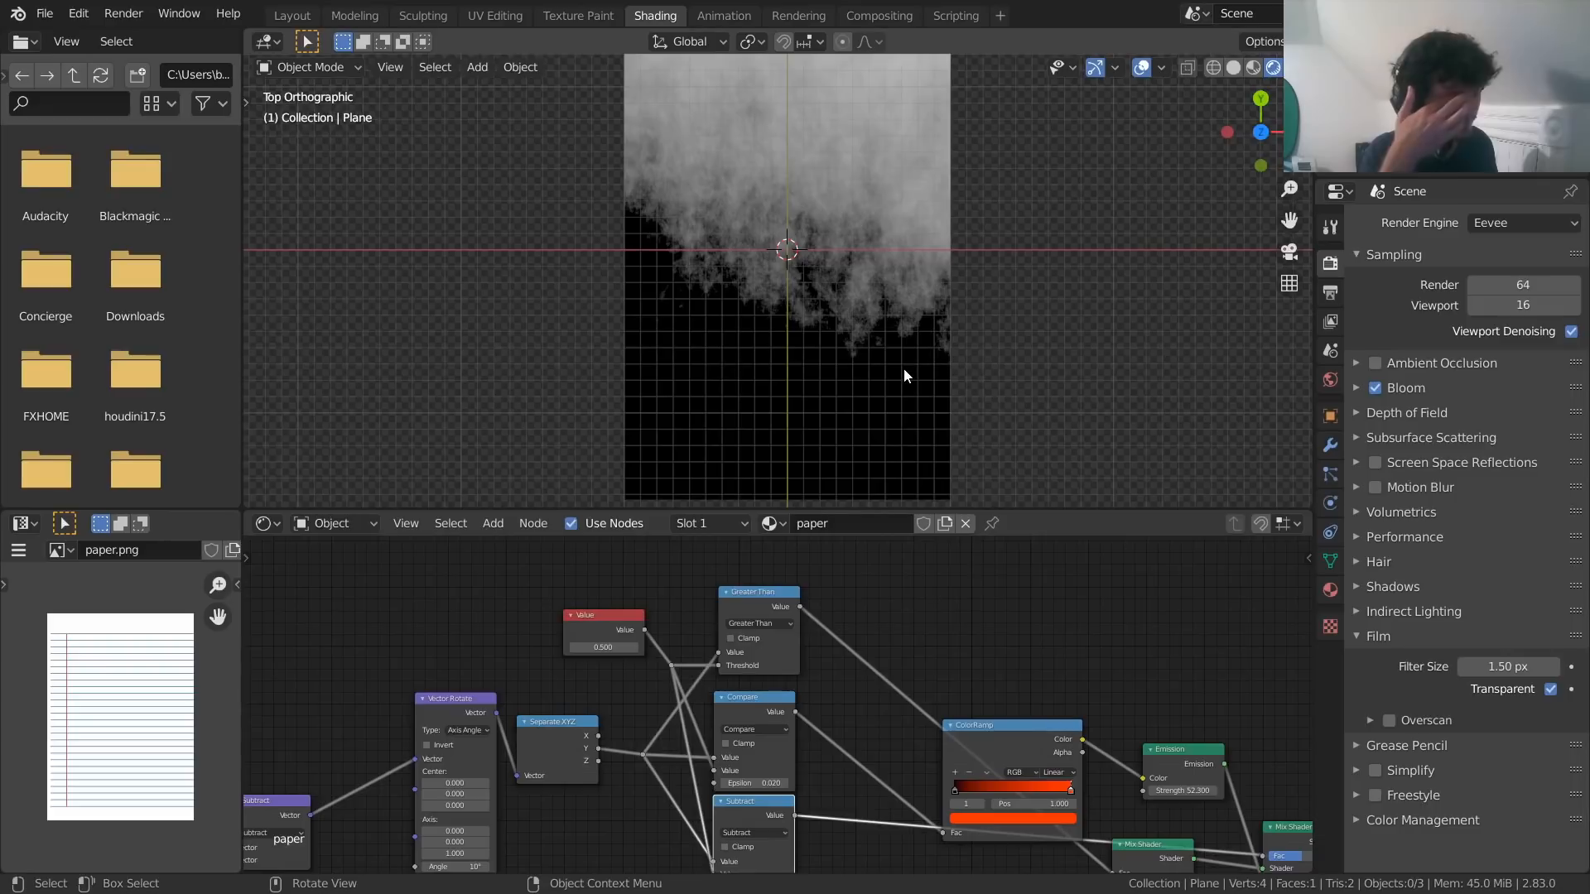
scroll(792, 758, up, 3)
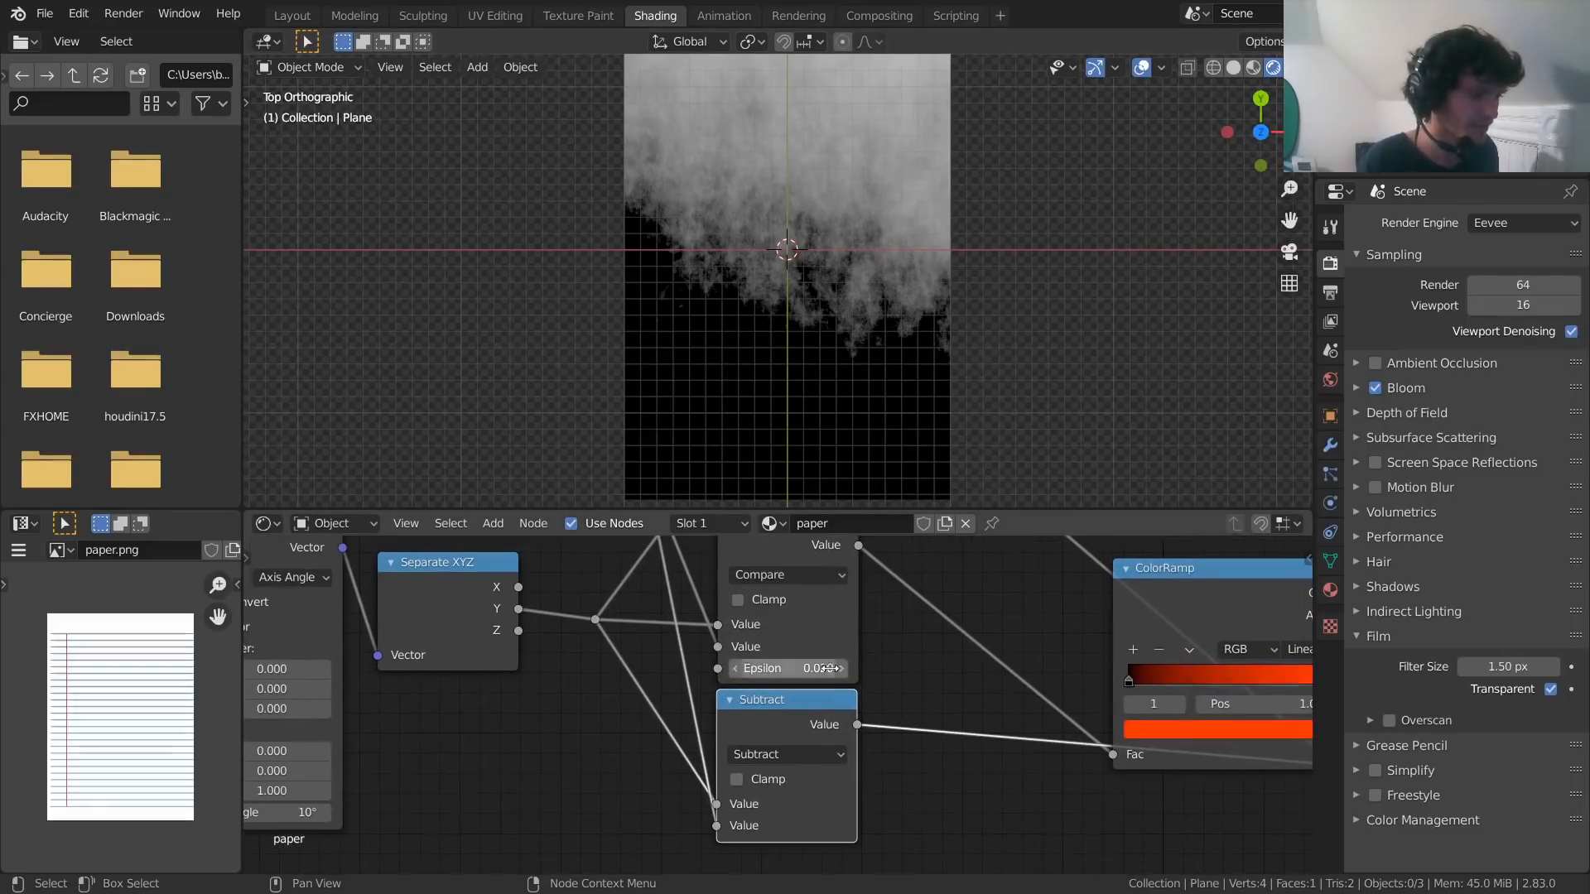
Insert a duplicate of the Subtract node after the original and switch the copy's operation to Absolute
drag(778, 737, 753, 737)
key(shift+d)
click(892, 775)
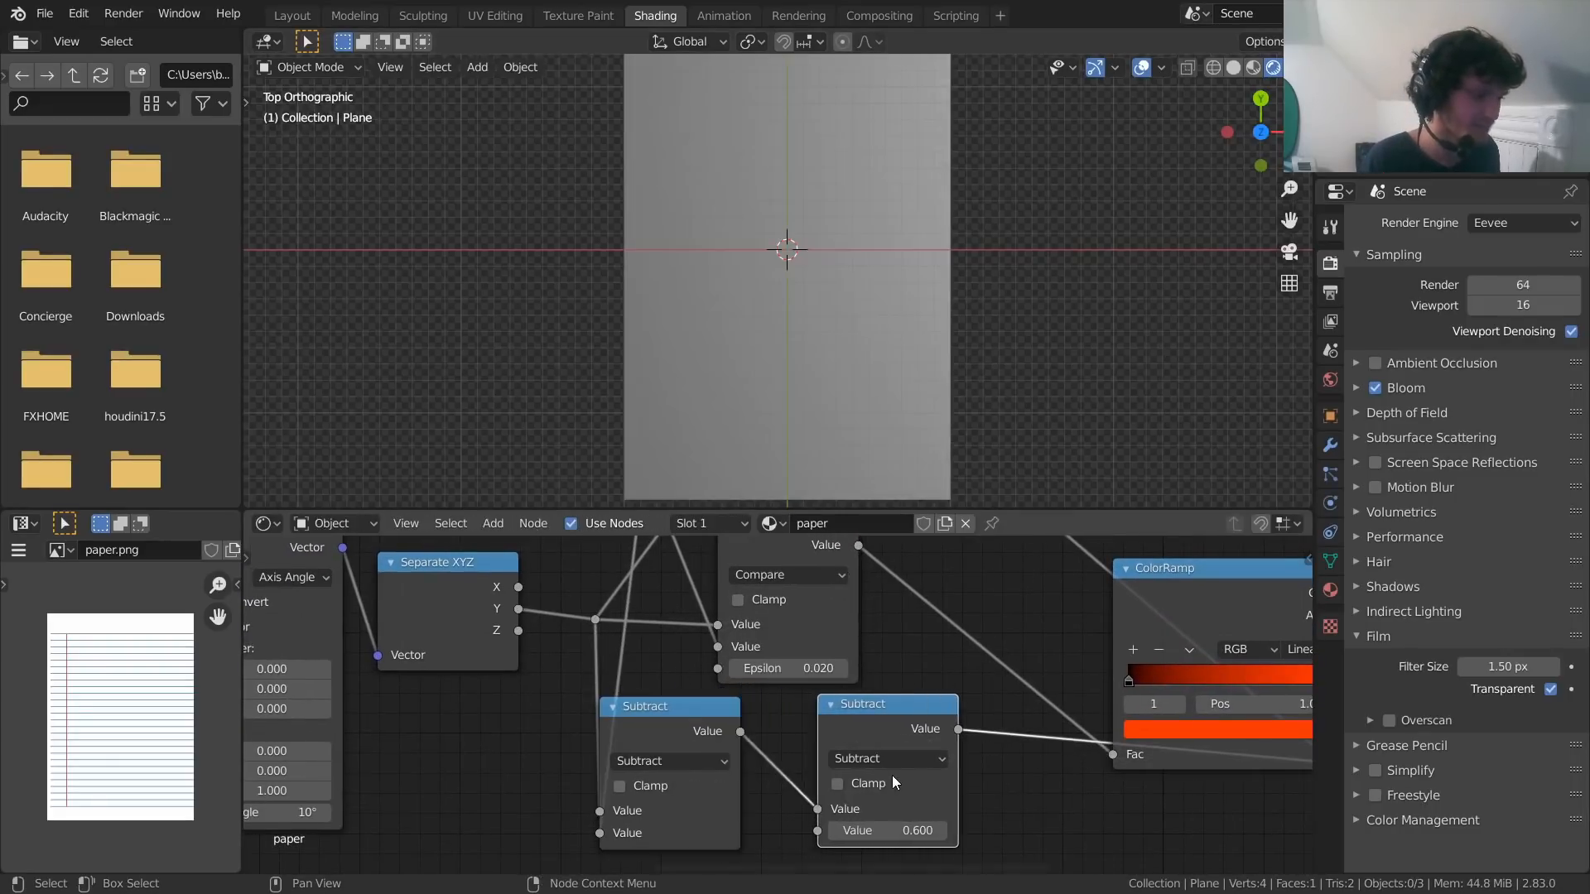
click(895, 758)
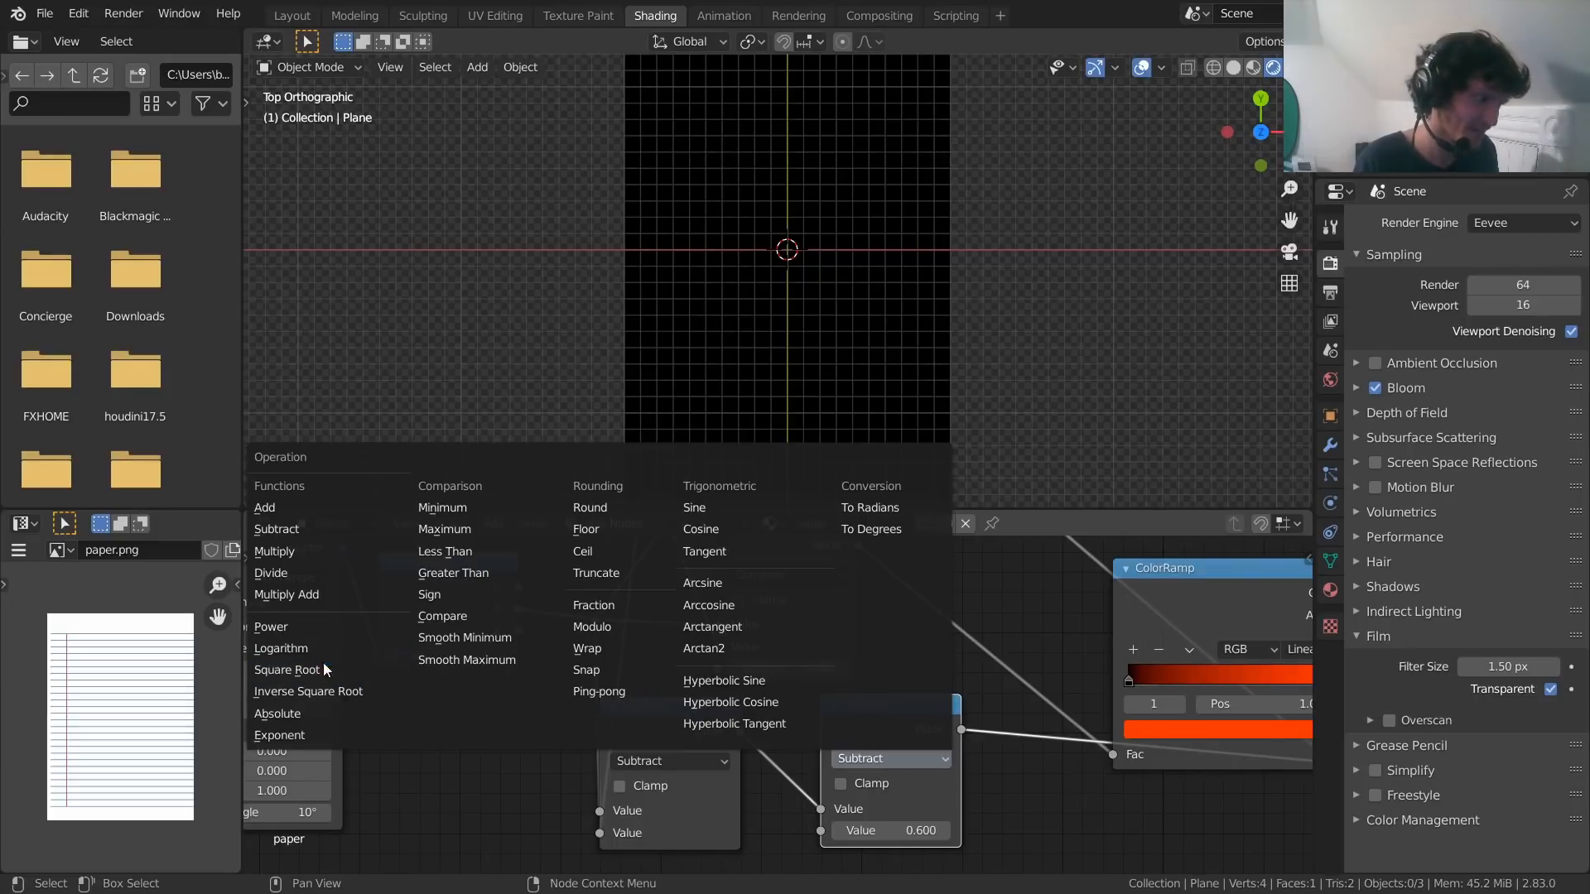
click(301, 706)
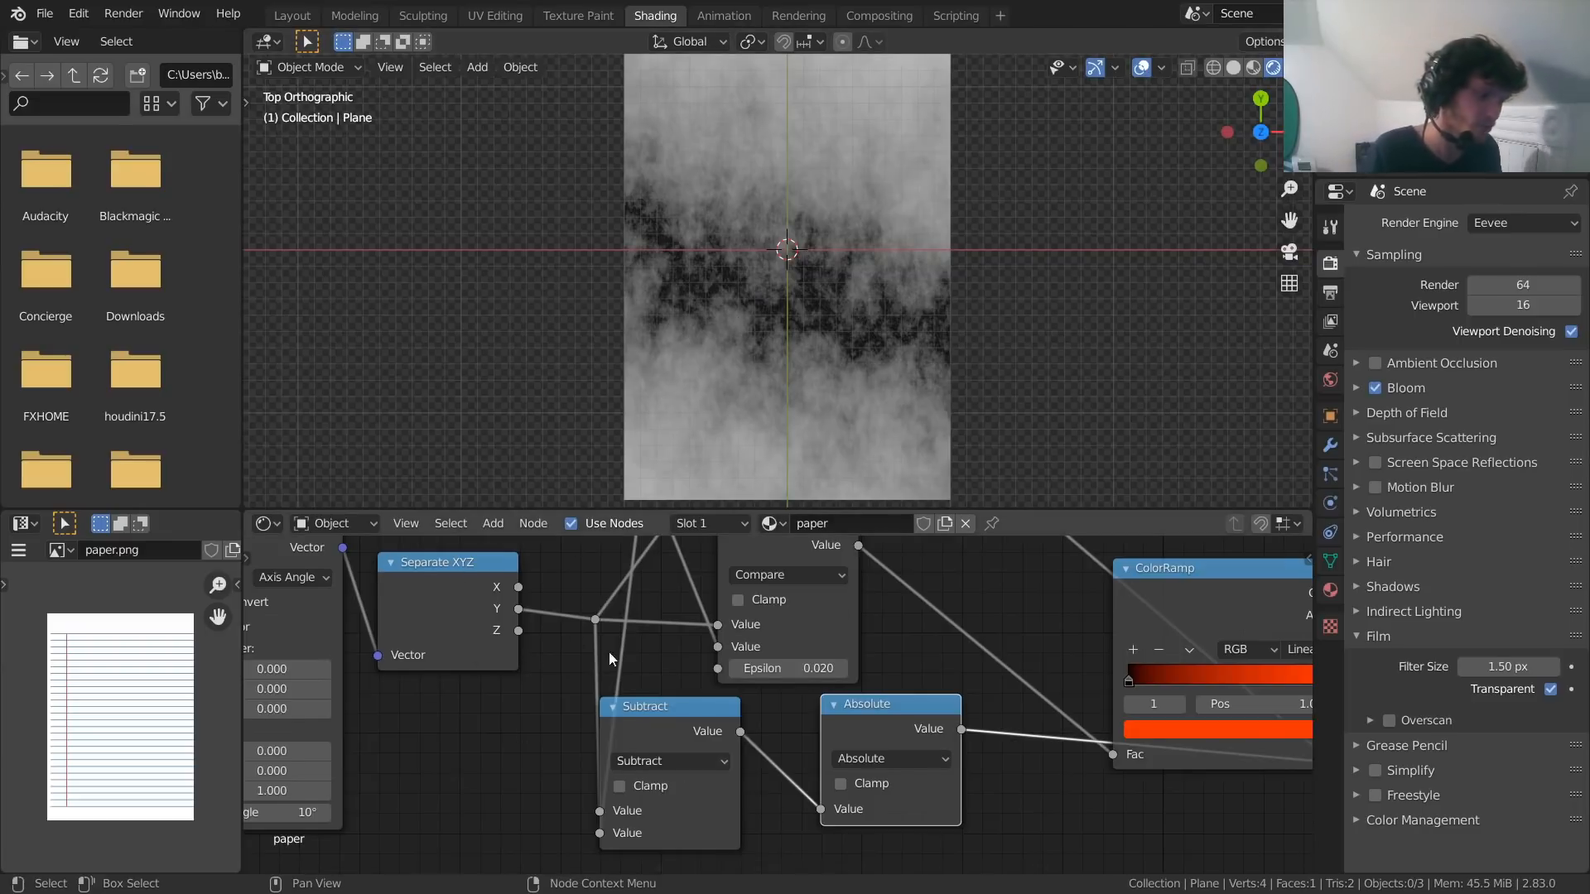
Connect the Absolute node's output to the Mix node's Fac input and preview the Mix colour on the paper
middle_drag(609, 658, 659, 846)
middle_drag(861, 717, 632, 584)
scroll(598, 594, down, 7)
middle_drag(257, 772, 713, 726)
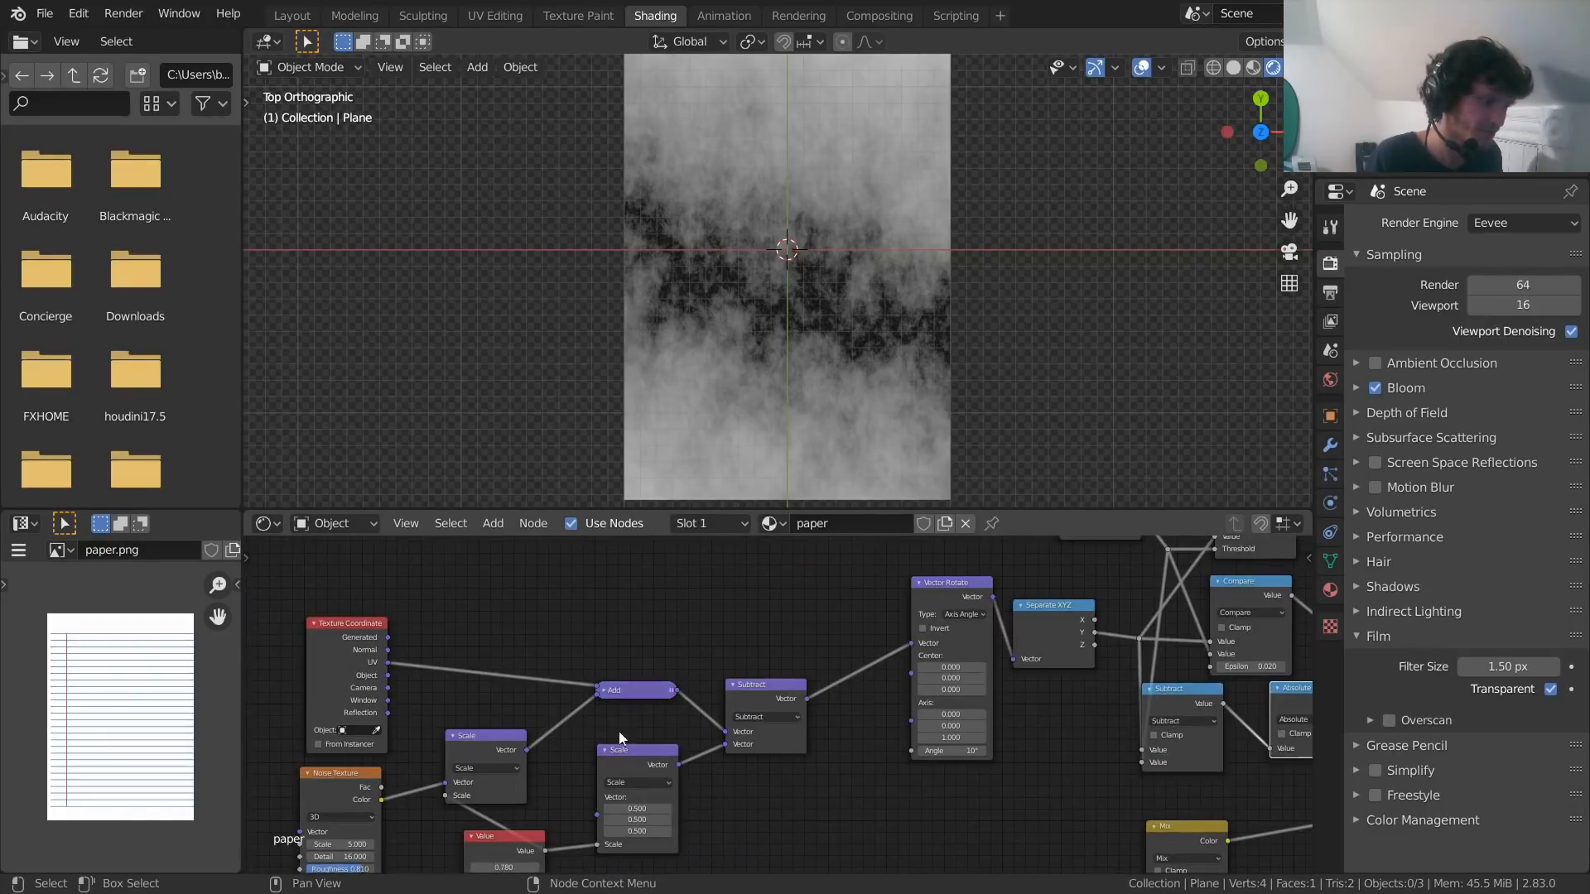
middle_drag(619, 731, 17, 720)
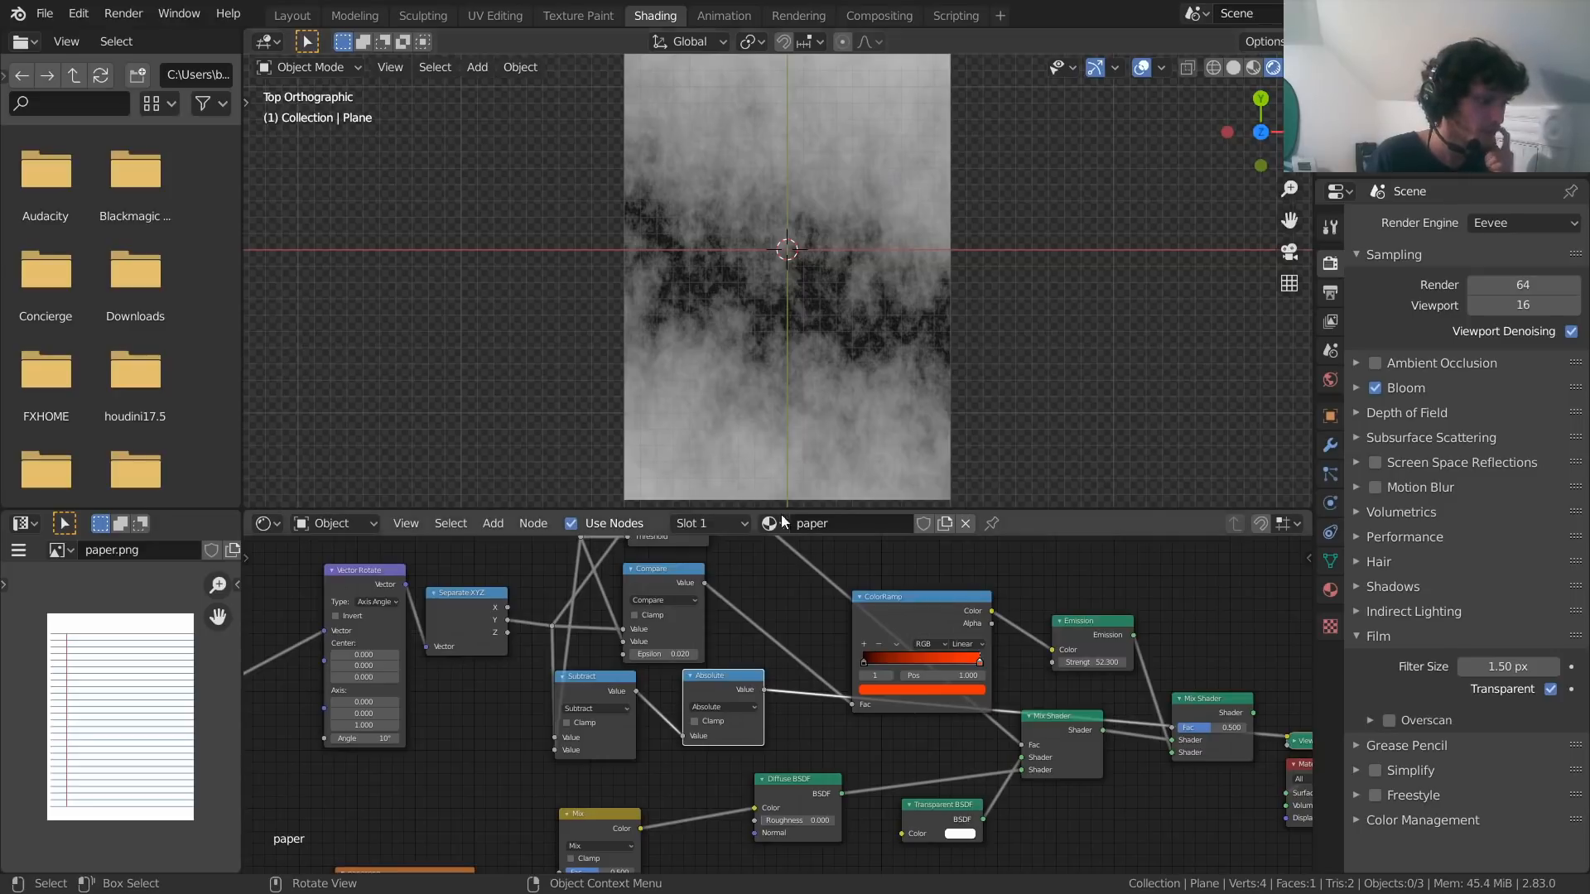
middle_drag(740, 690, 777, 621)
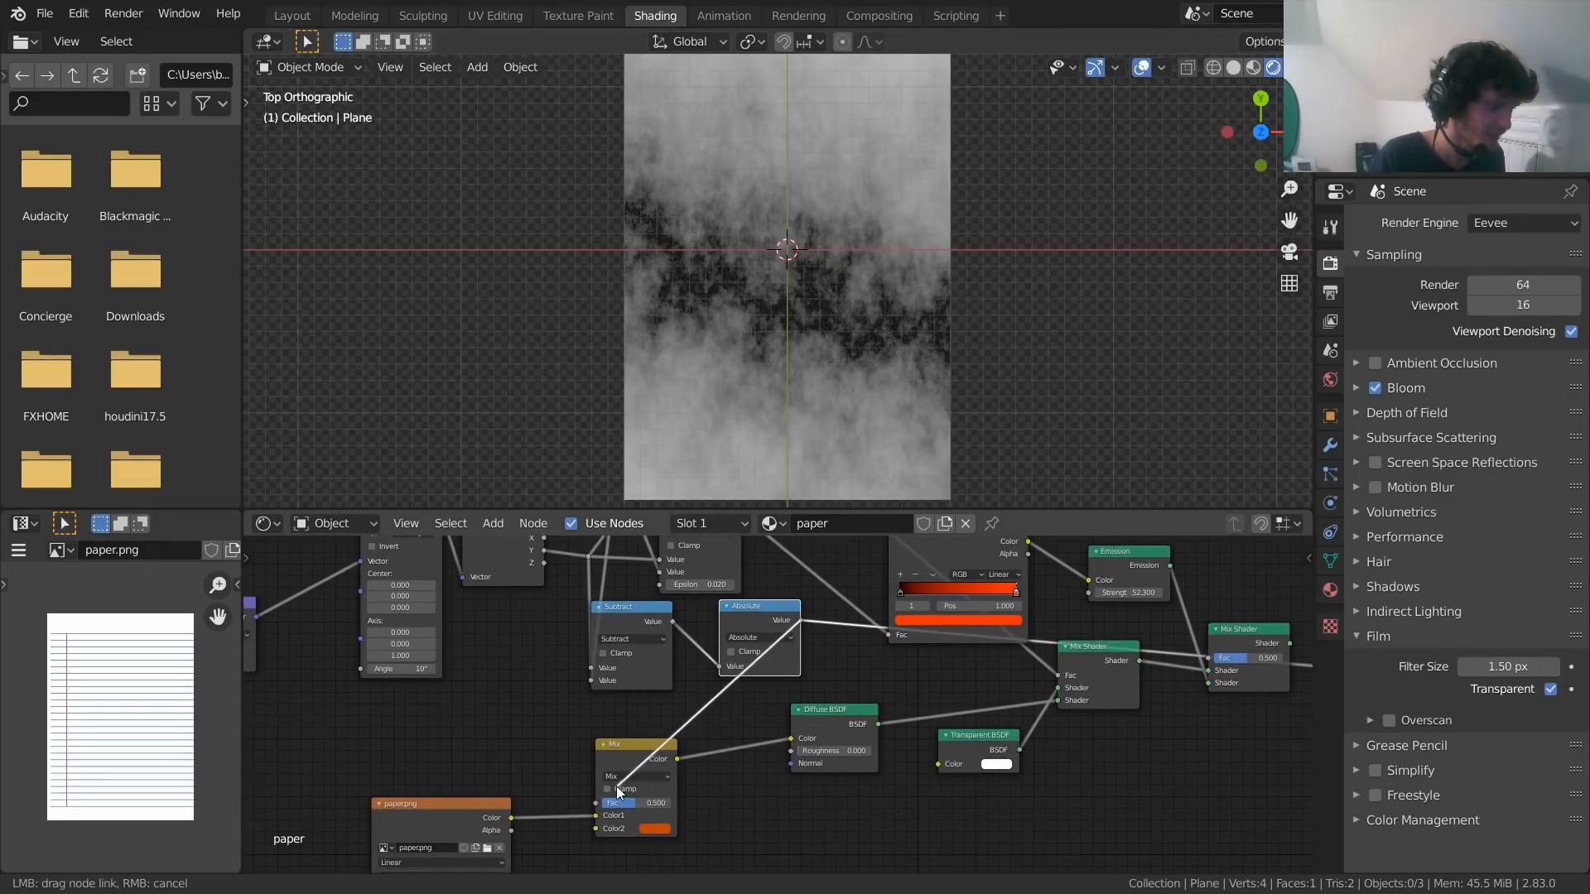
drag(616, 794, 600, 801)
ctrl+shift+click(612, 748)
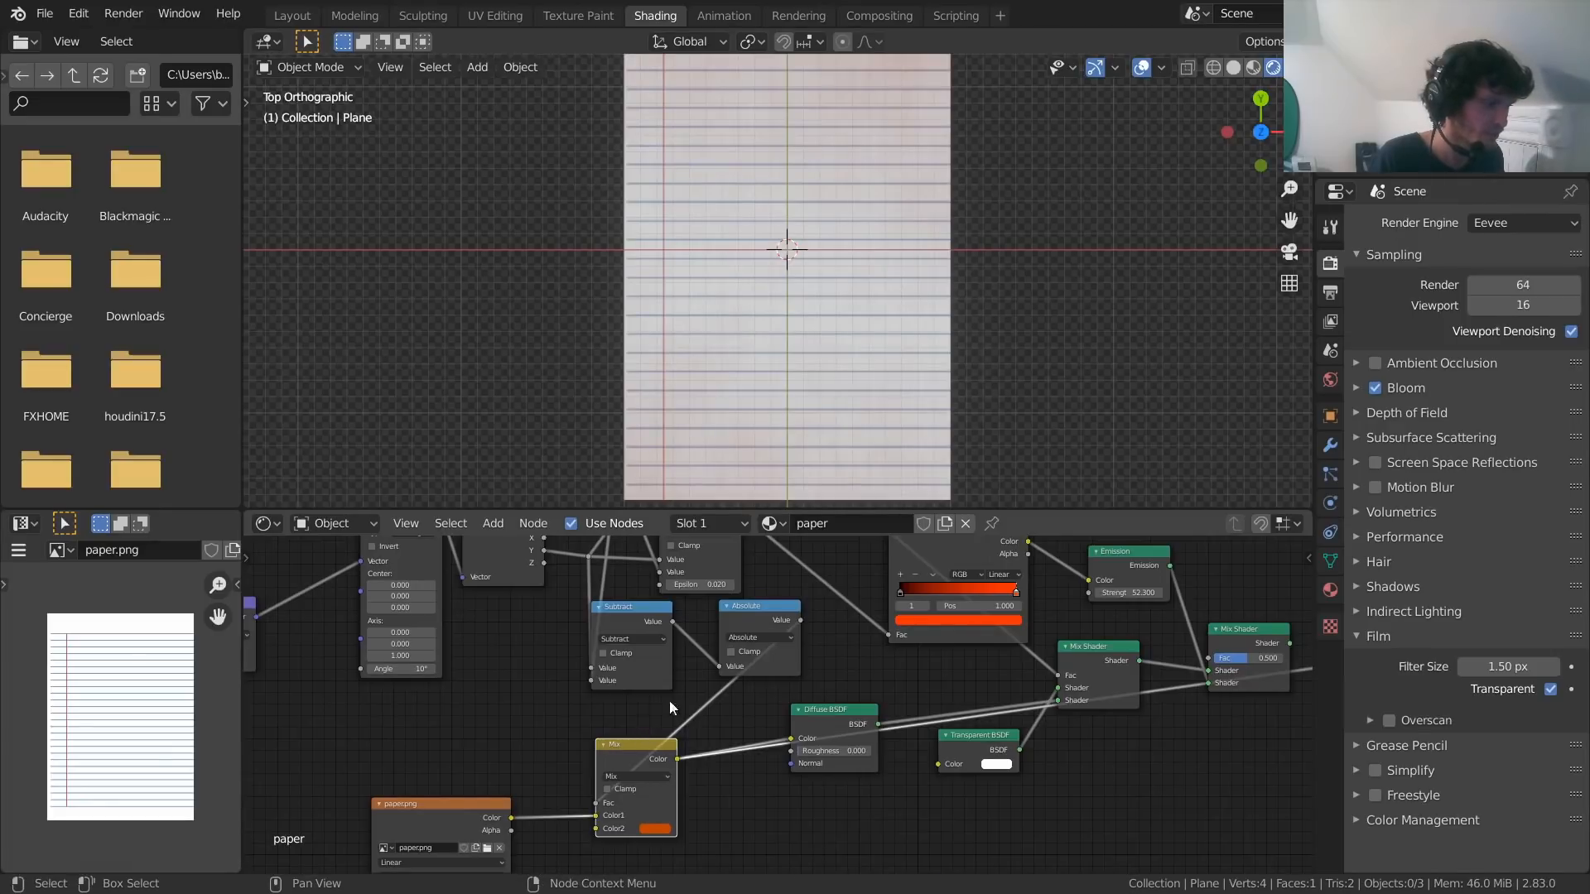
Move the Subtract and Absolute nodes back and the Mix node down to make room between them
middle_drag(618, 669, 635, 708)
drag(635, 650, 568, 677)
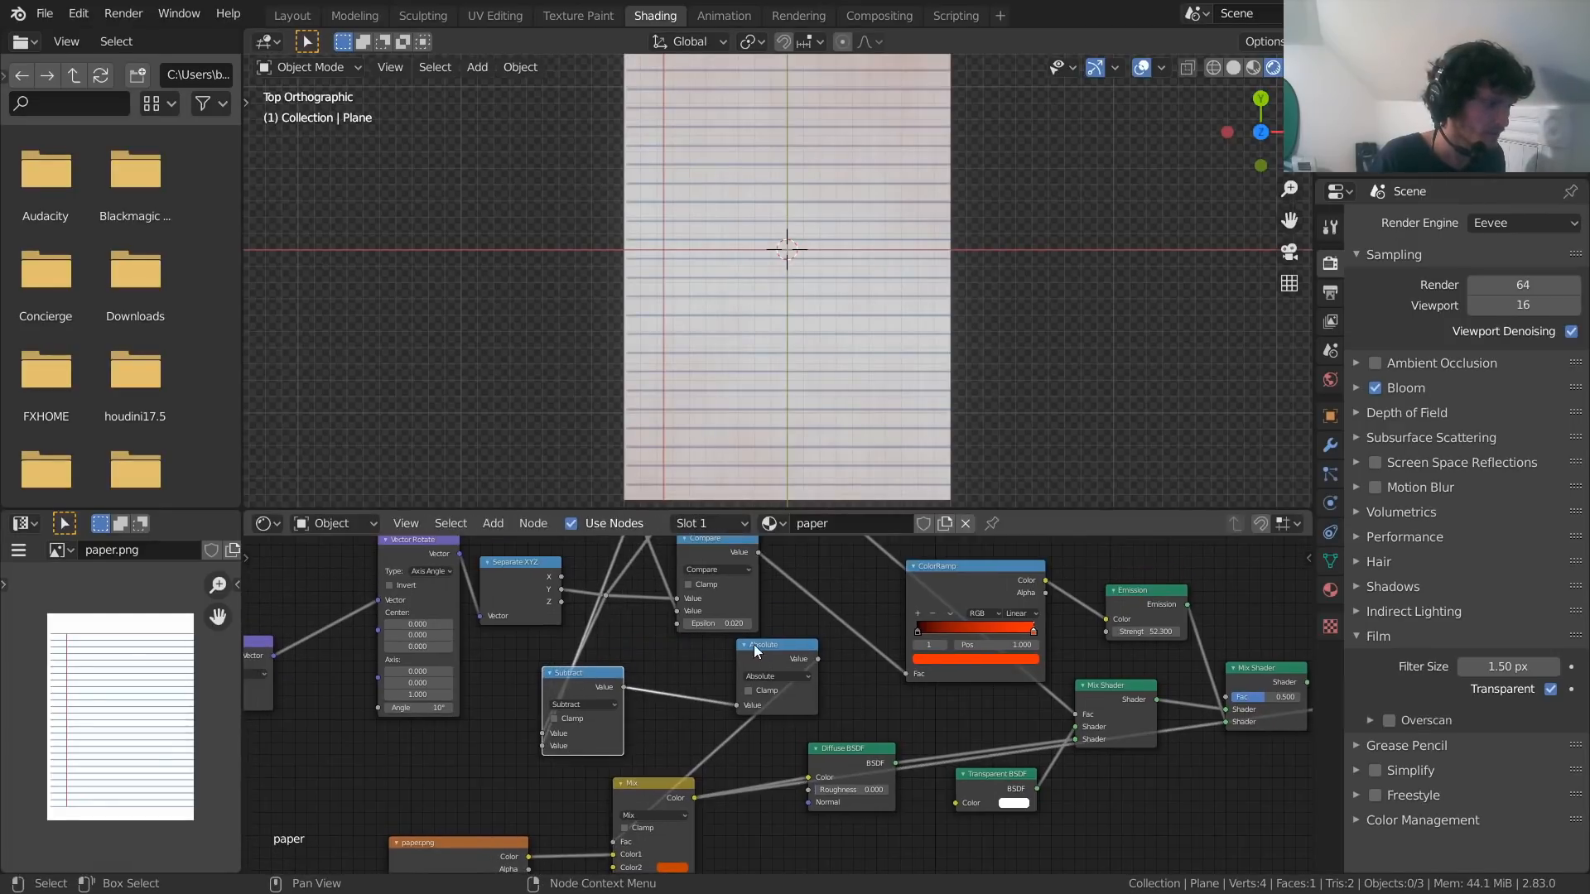
drag(753, 644, 664, 658)
middle_drag(700, 749, 724, 643)
drag(723, 642, 751, 717)
Insert a Map Range node on the link between the Absolute node and the Mix node's Fac
key(shift+a)
click(766, 626)
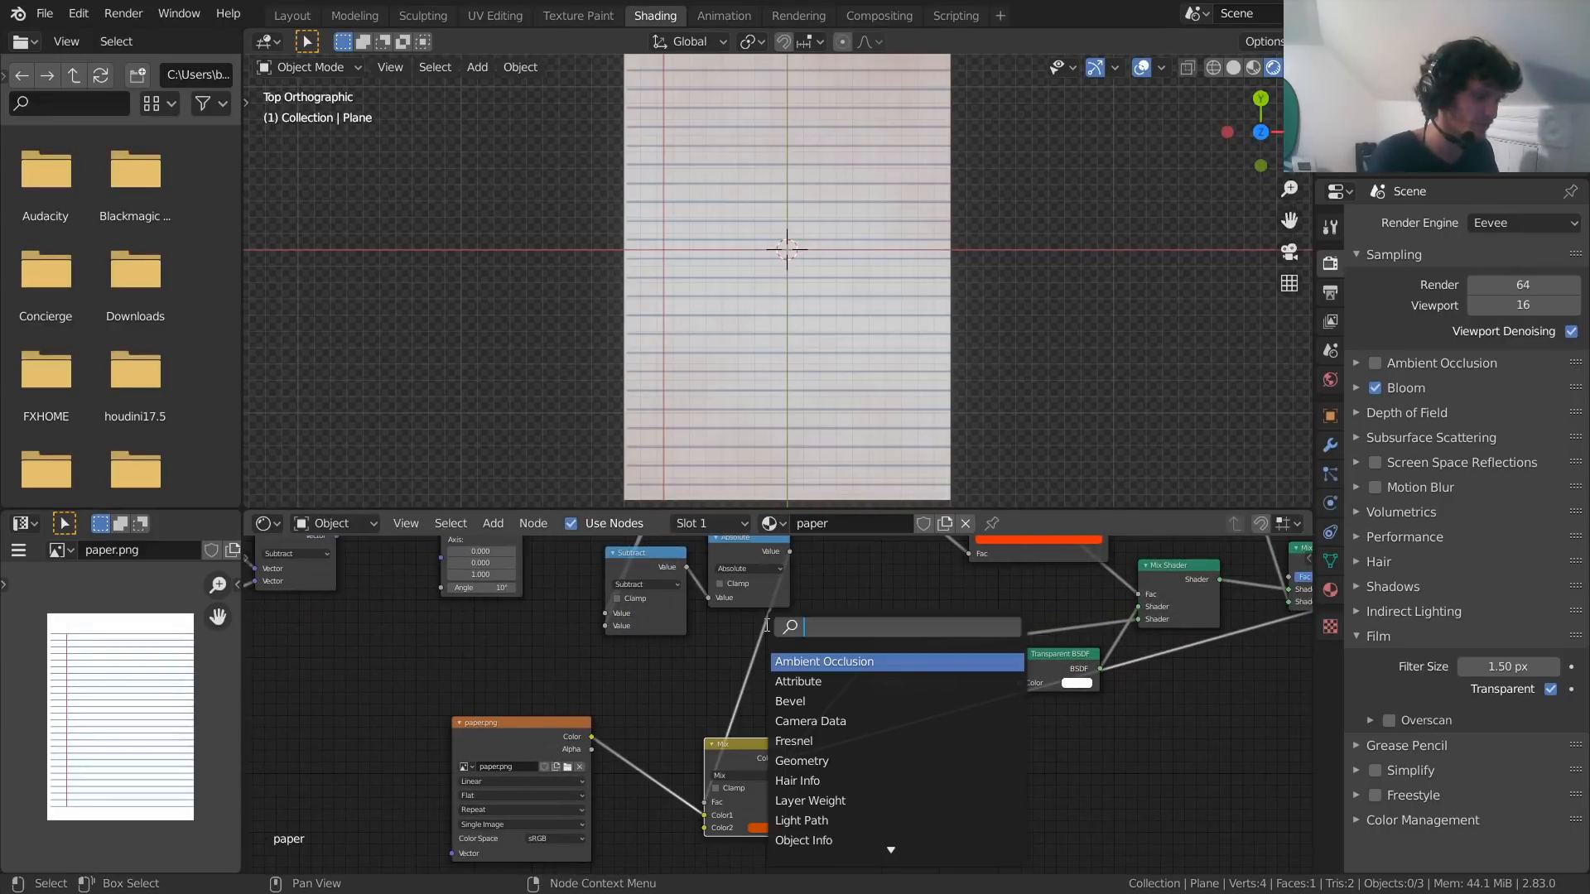
text(map)
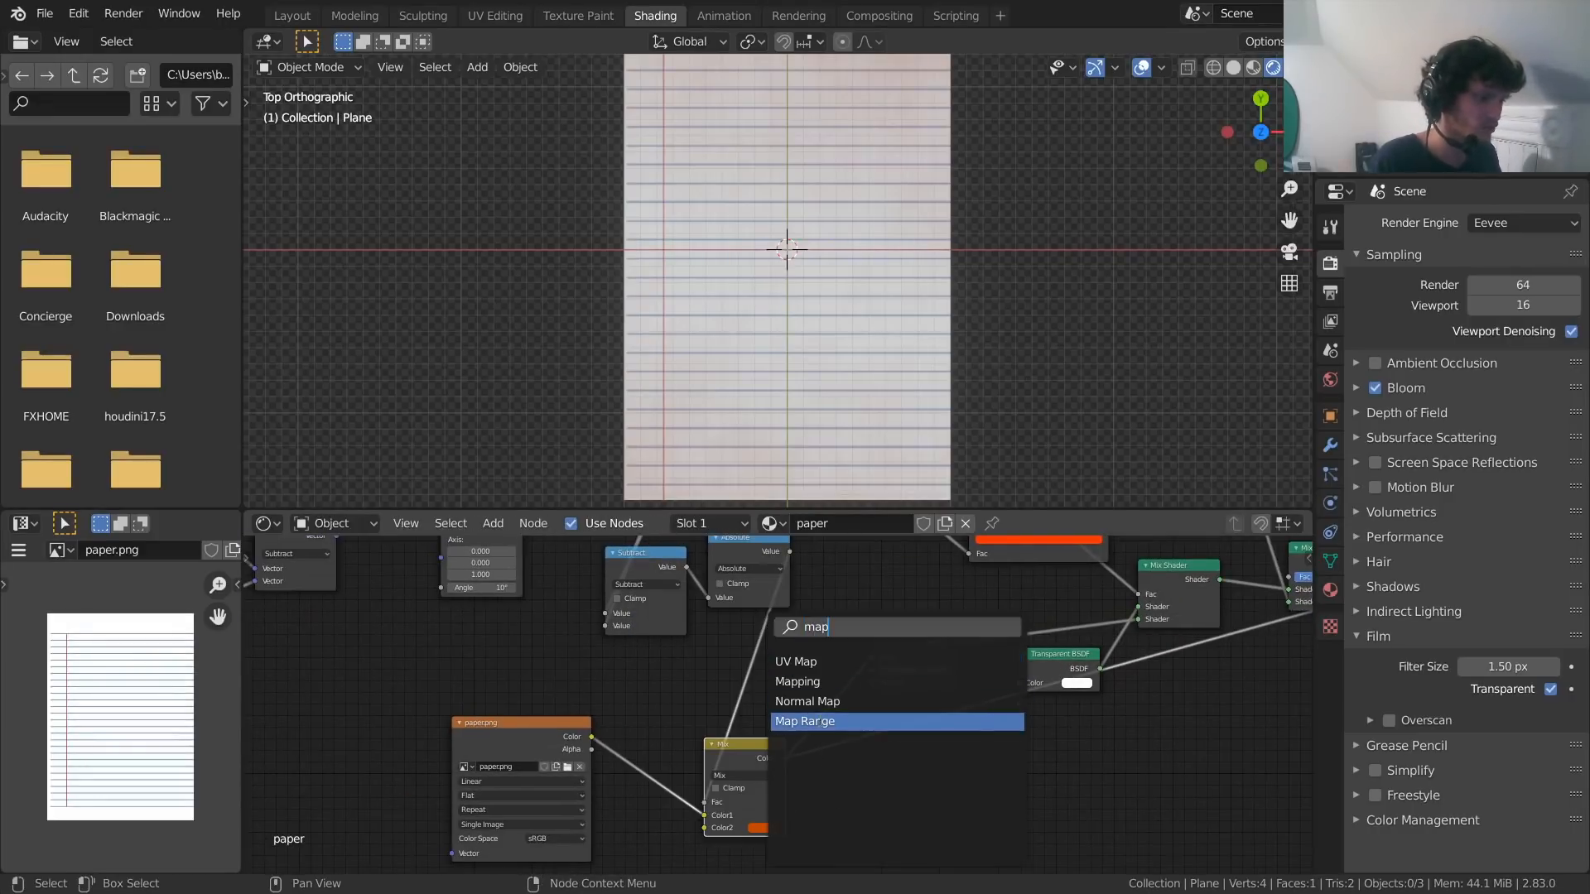
click(807, 721)
click(827, 688)
scroll(830, 686, up, 3)
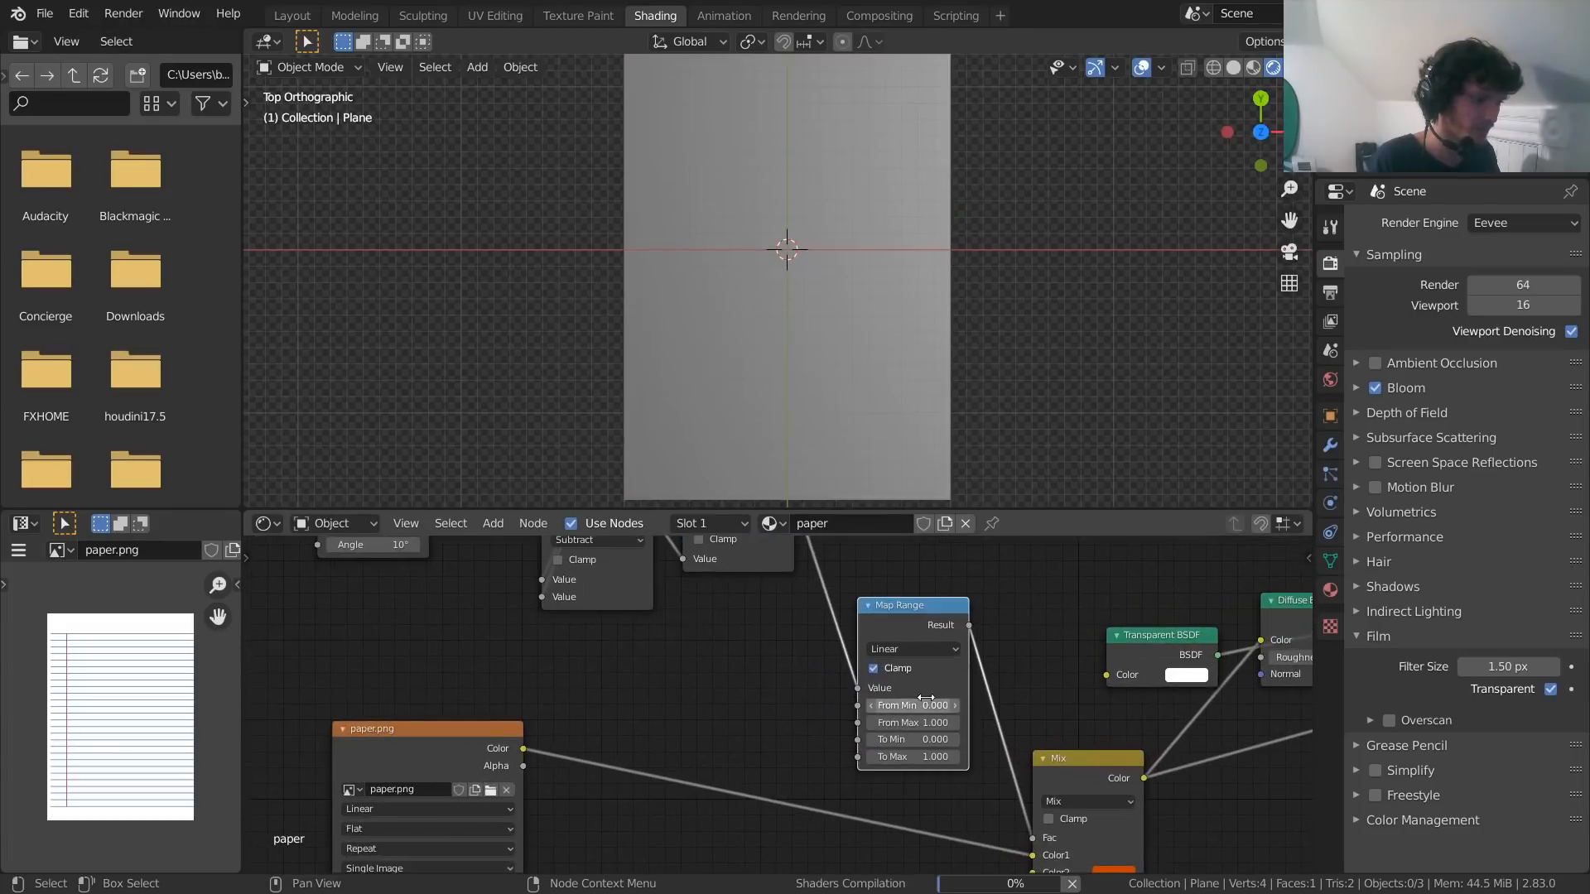
Set the Map Range node's From Max to 0.170, To Min to 1 and To Max to 0
mouse_move(826, 698)
mouse_down()
mouse_move(890, 698)
mouse_move(760, 713)
mouse_up()
key(ctrl+z)
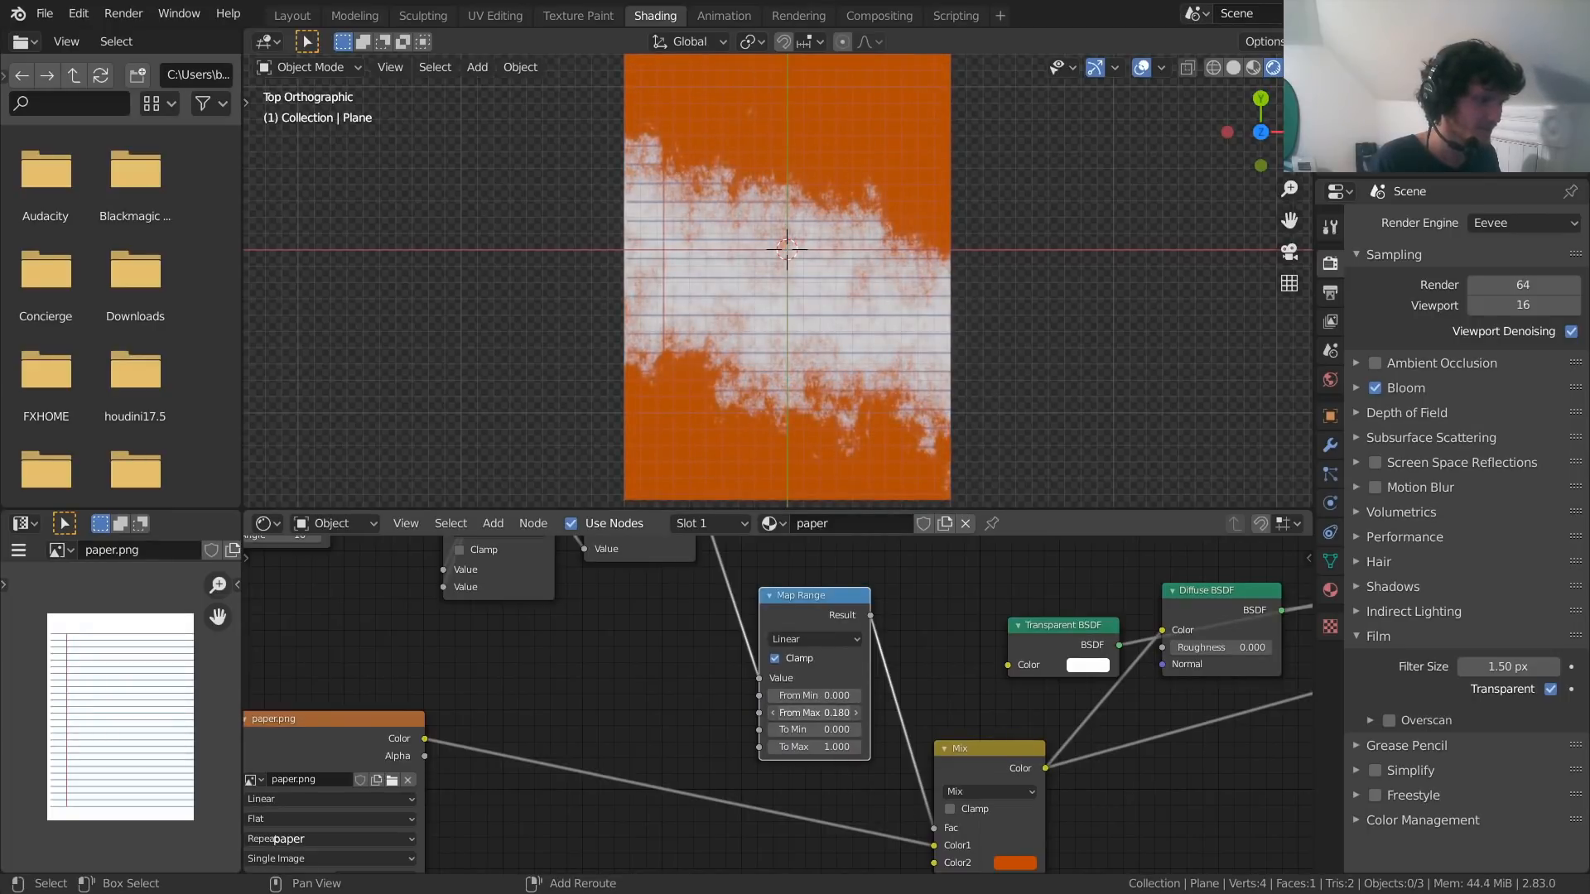
middle_drag(896, 721, 845, 667)
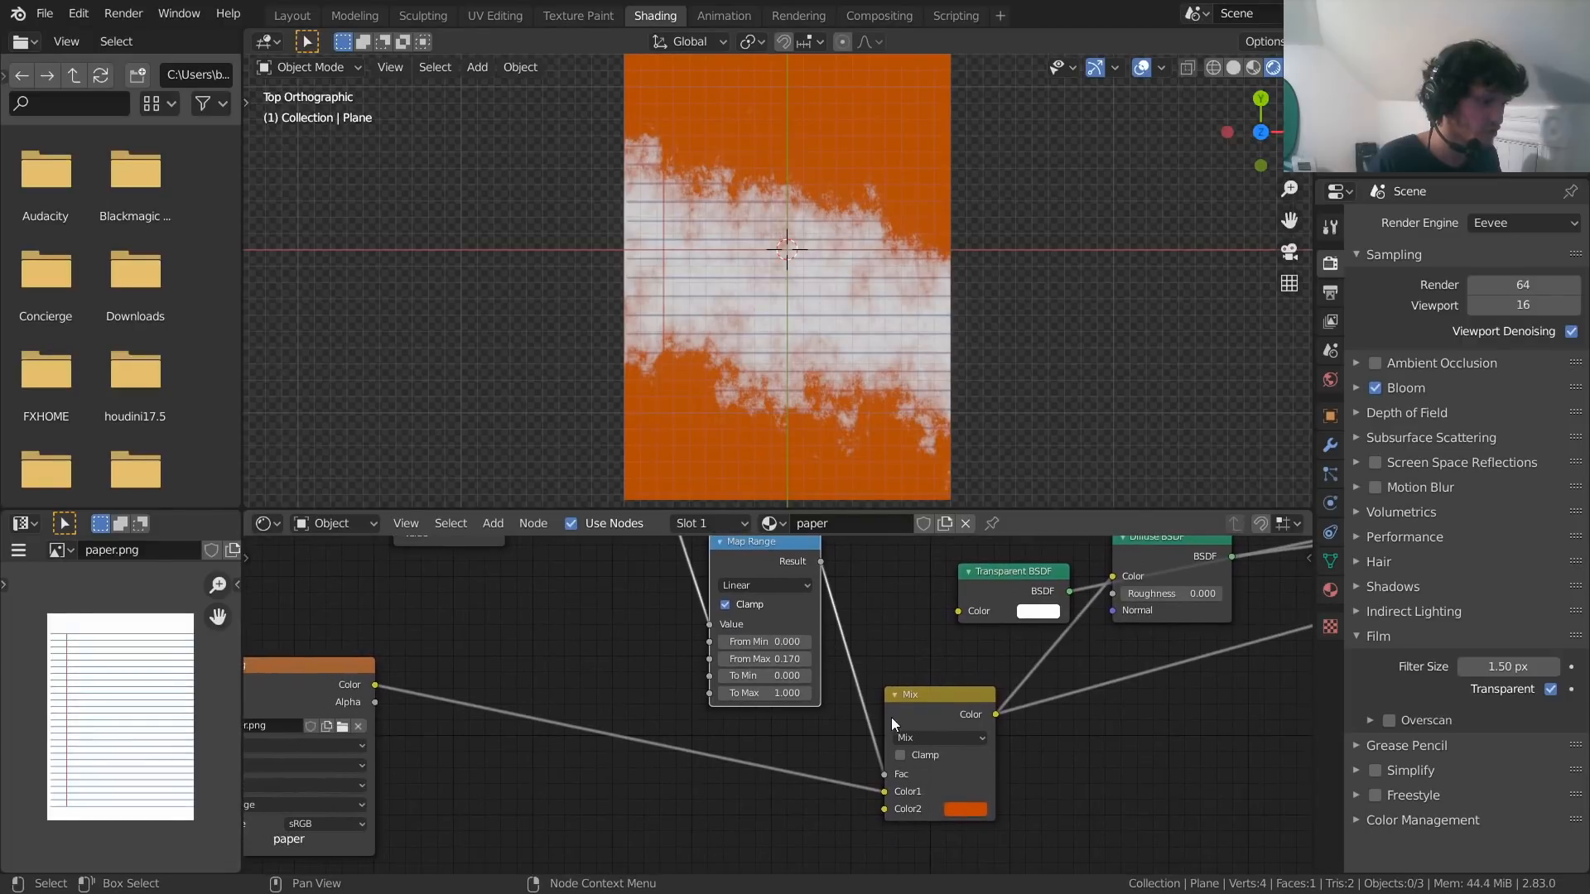
drag(793, 682, 793, 683)
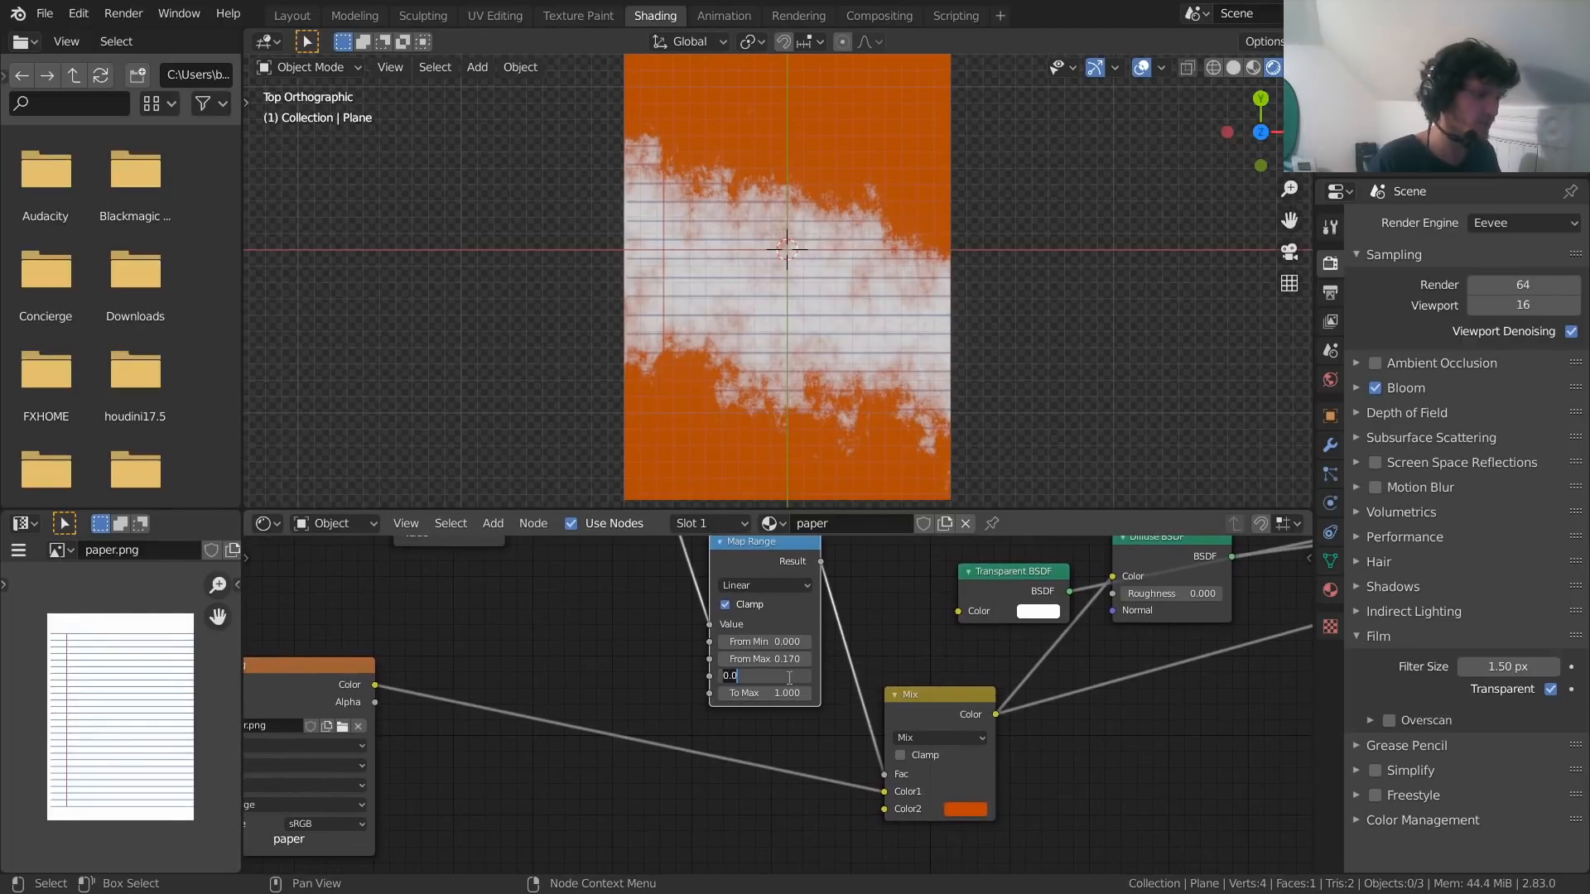
text(1)
key(Tab)
text(0)
key(Return)
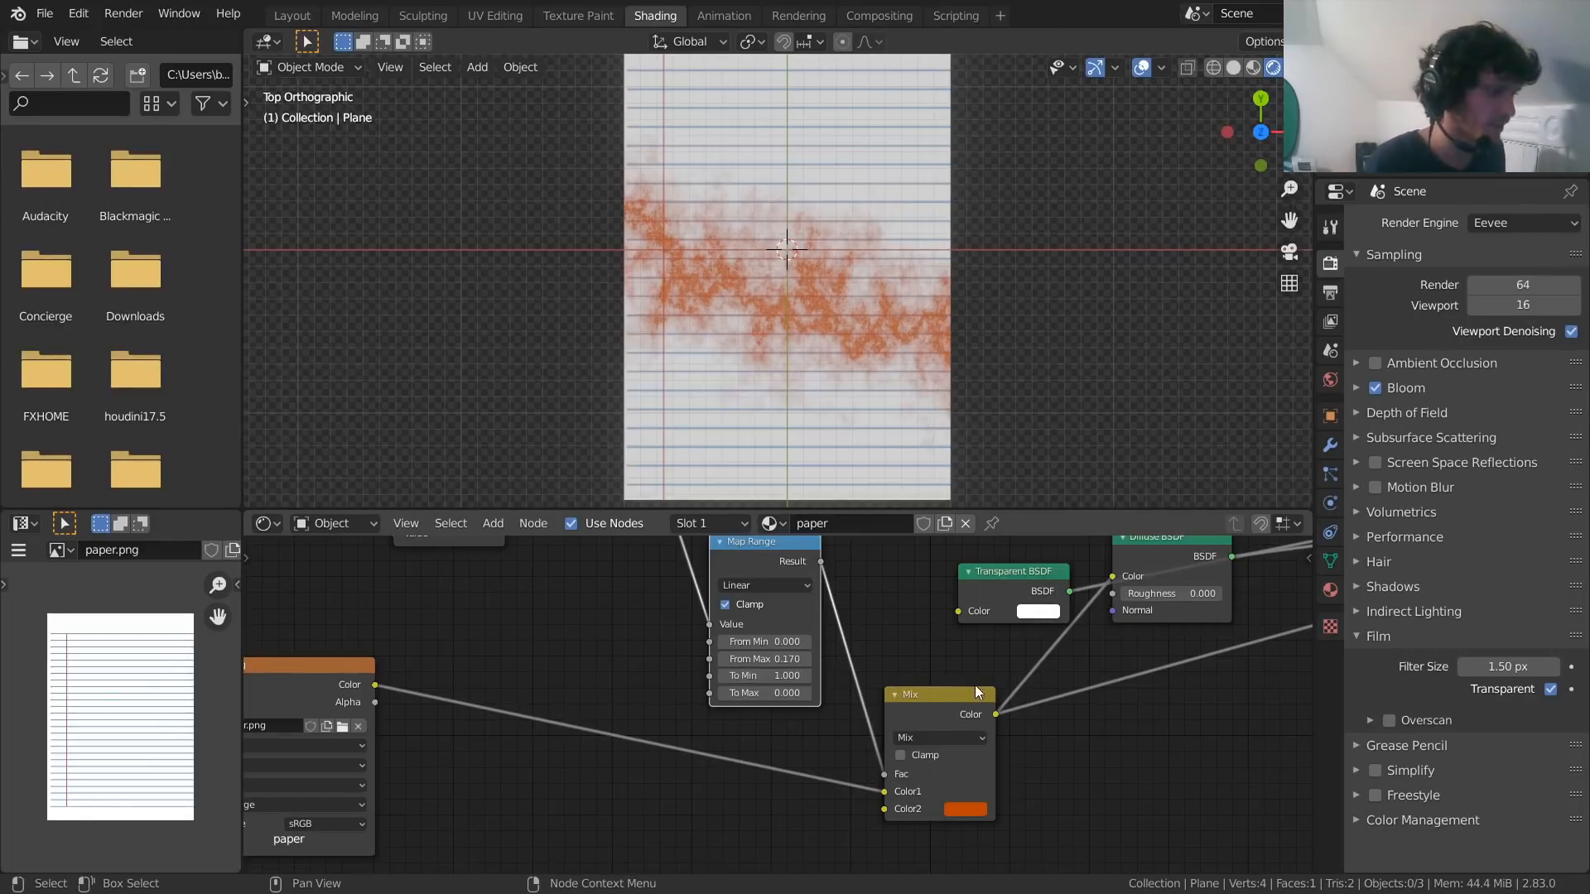
Preview the paper.png image texture and the Mix node's colour in turn on the paper
middle_drag(902, 665, 660, 719)
scroll(653, 717, down, 6)
middle_drag(508, 704, 702, 682)
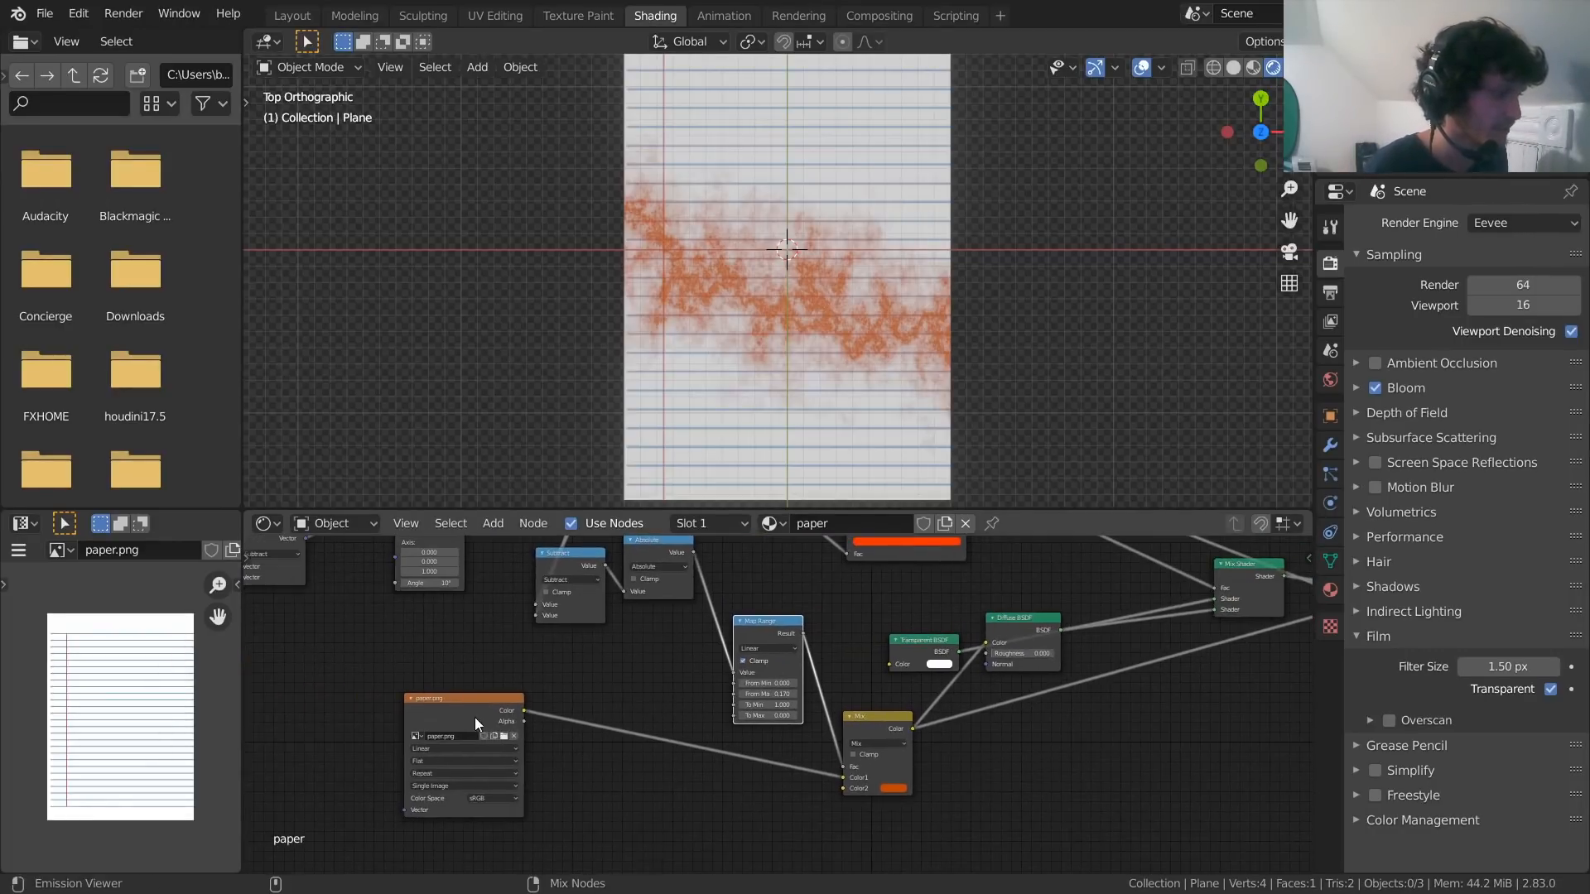
ctrl+shift+click(475, 717)
ctrl+shift+click(883, 723)
Preview the Diffuse BSDF and move that node down below the Transparent BSDF
middle_drag(986, 644, 887, 664)
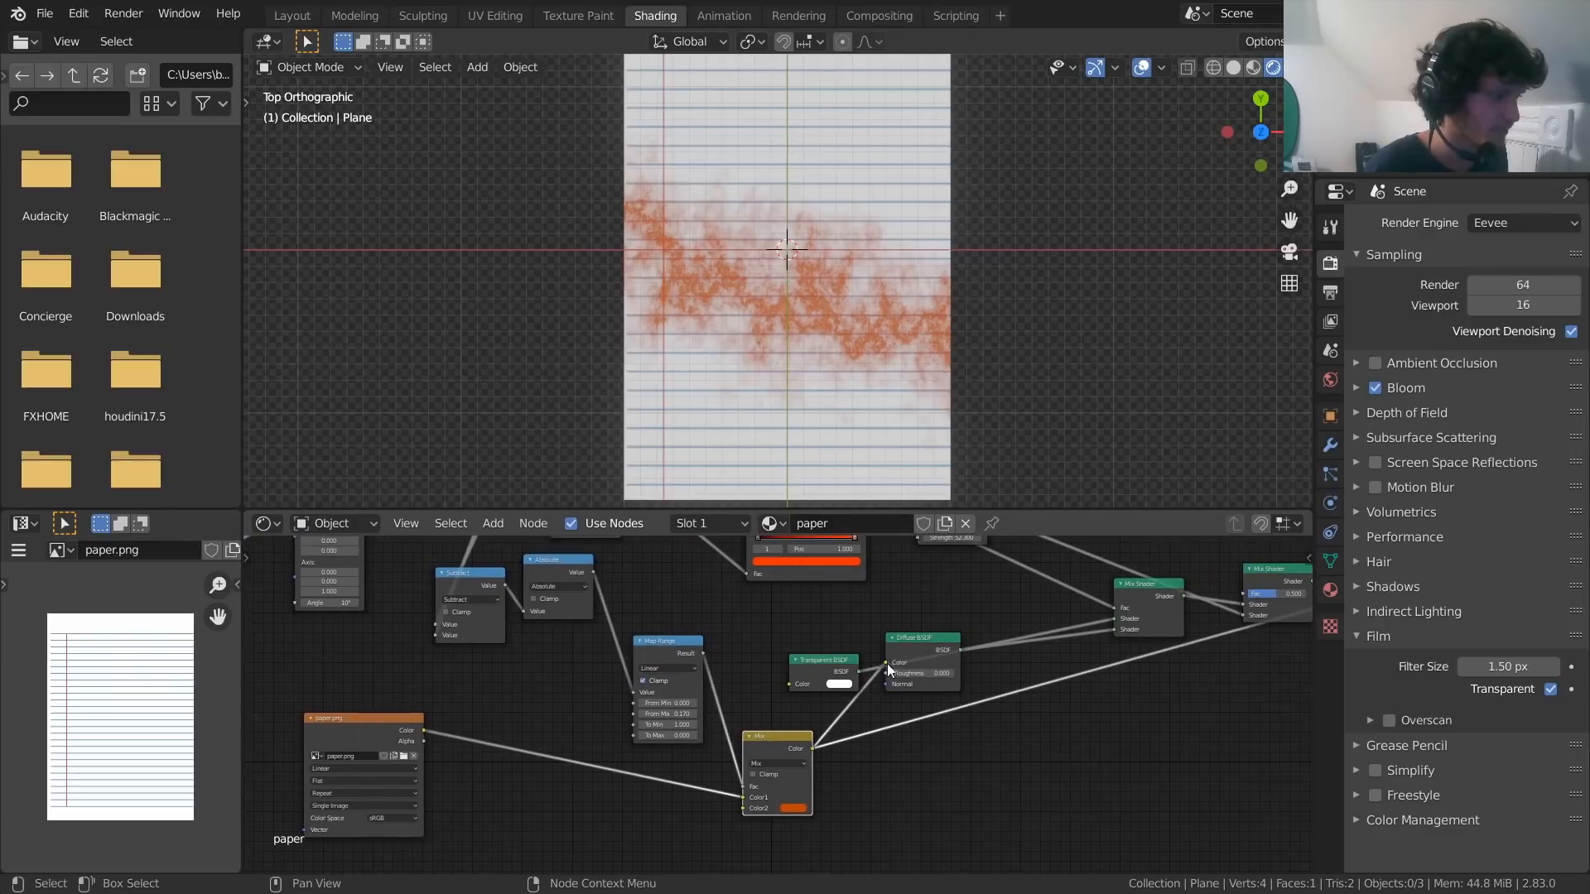
ctrl+shift+click(918, 637)
drag(917, 638, 919, 708)
middle_drag(1060, 654, 916, 684)
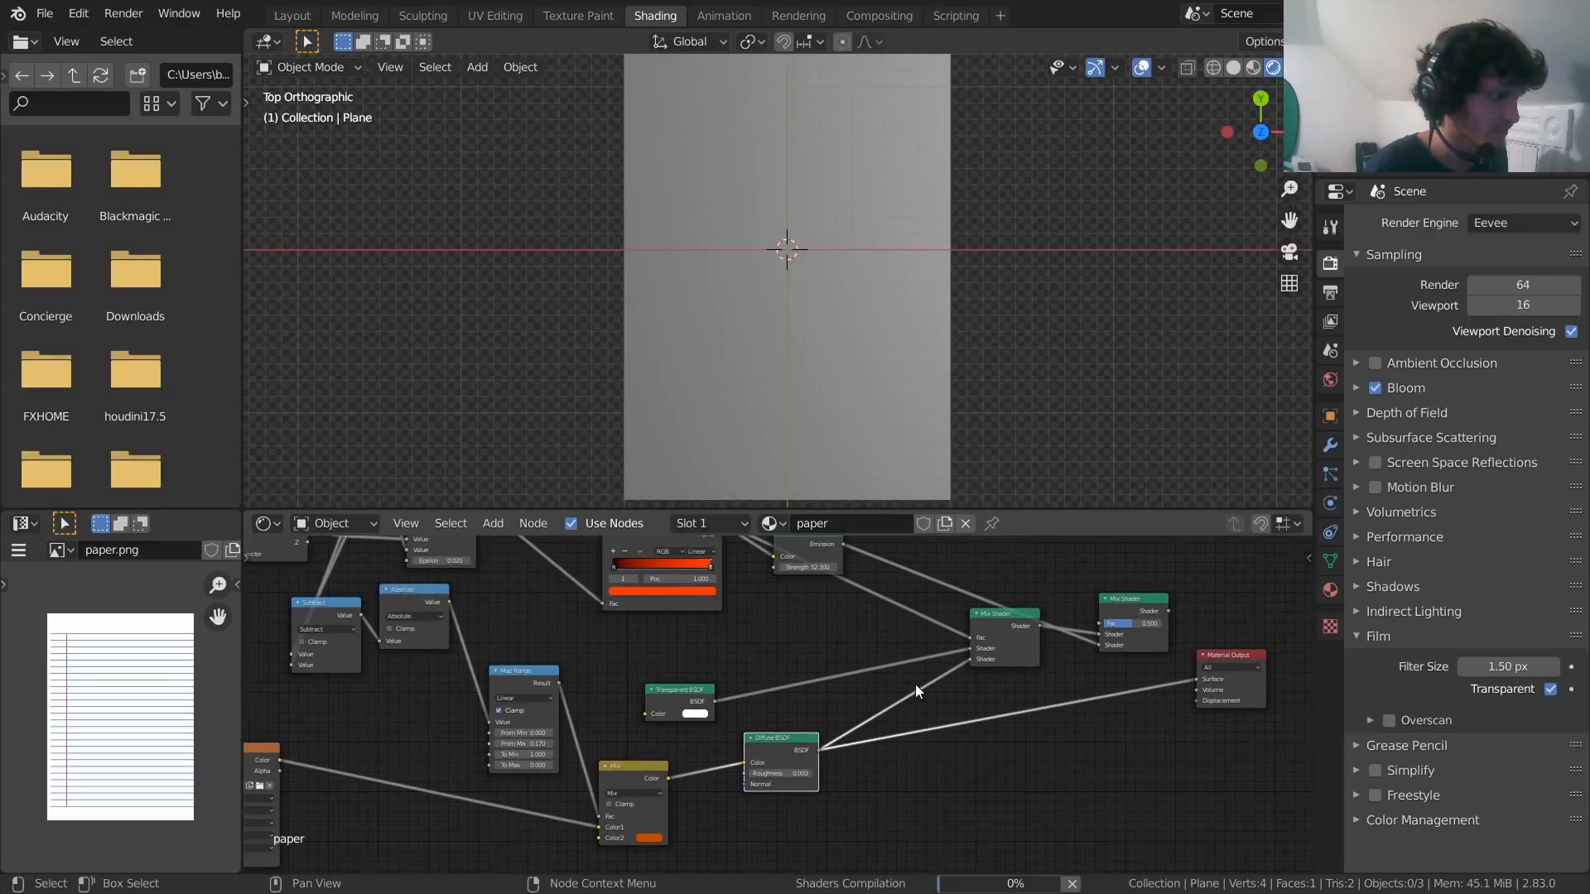
Preview the transparency Mix Shader, followed by the final Mix Shader with the glowing emission
scroll(1052, 595, up, 2)
middle_drag(1051, 594, 937, 643)
ctrl+shift+click(960, 623)
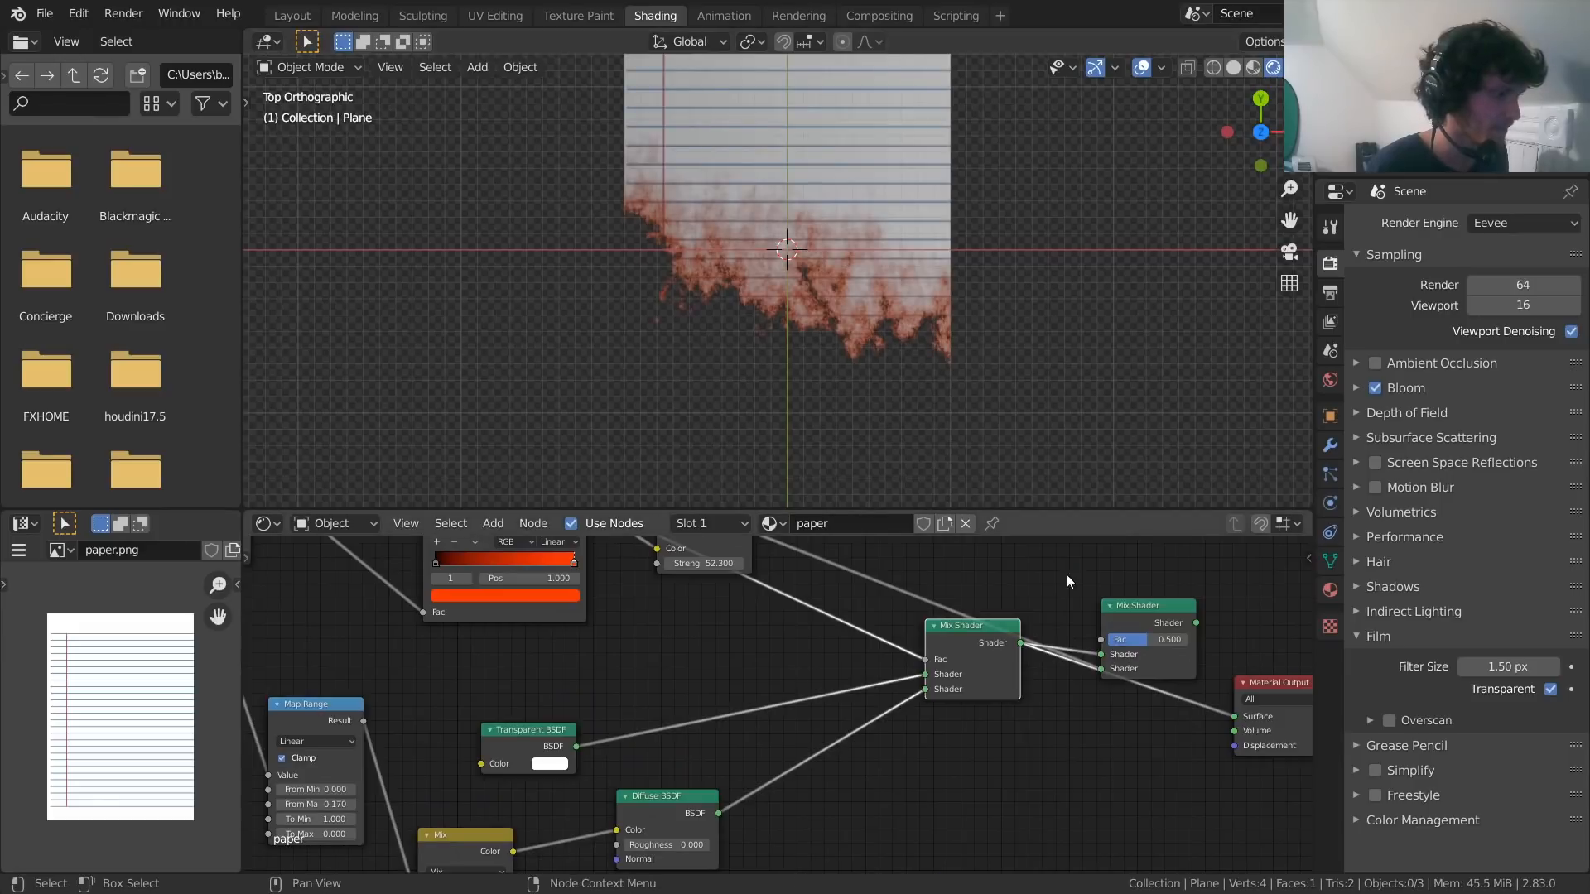
middle_drag(1175, 606, 1005, 632)
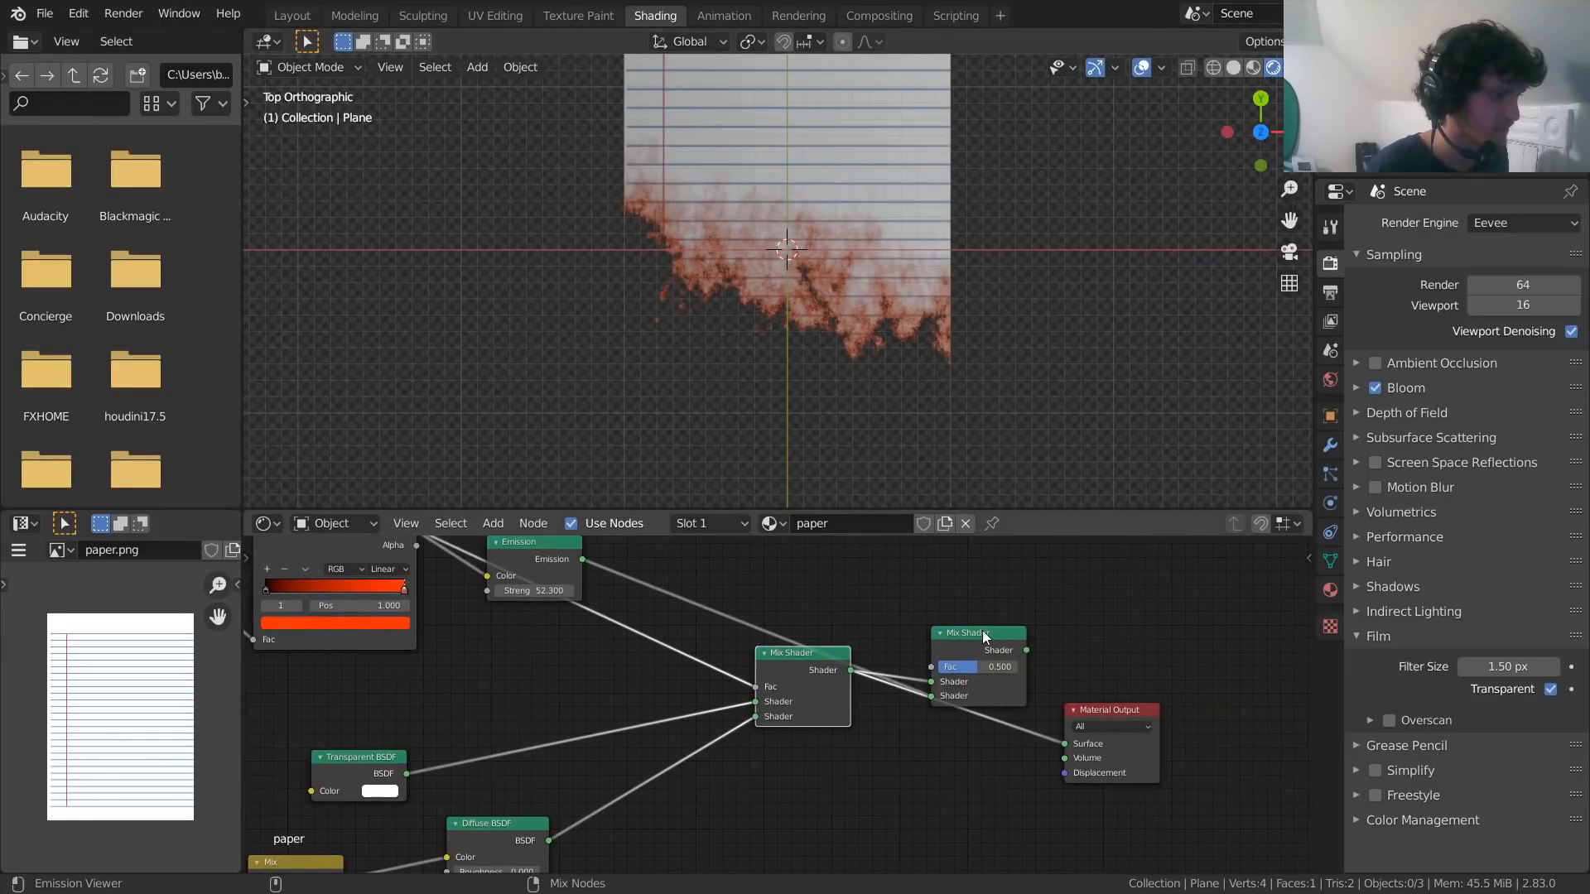
ctrl+shift+click(984, 634)
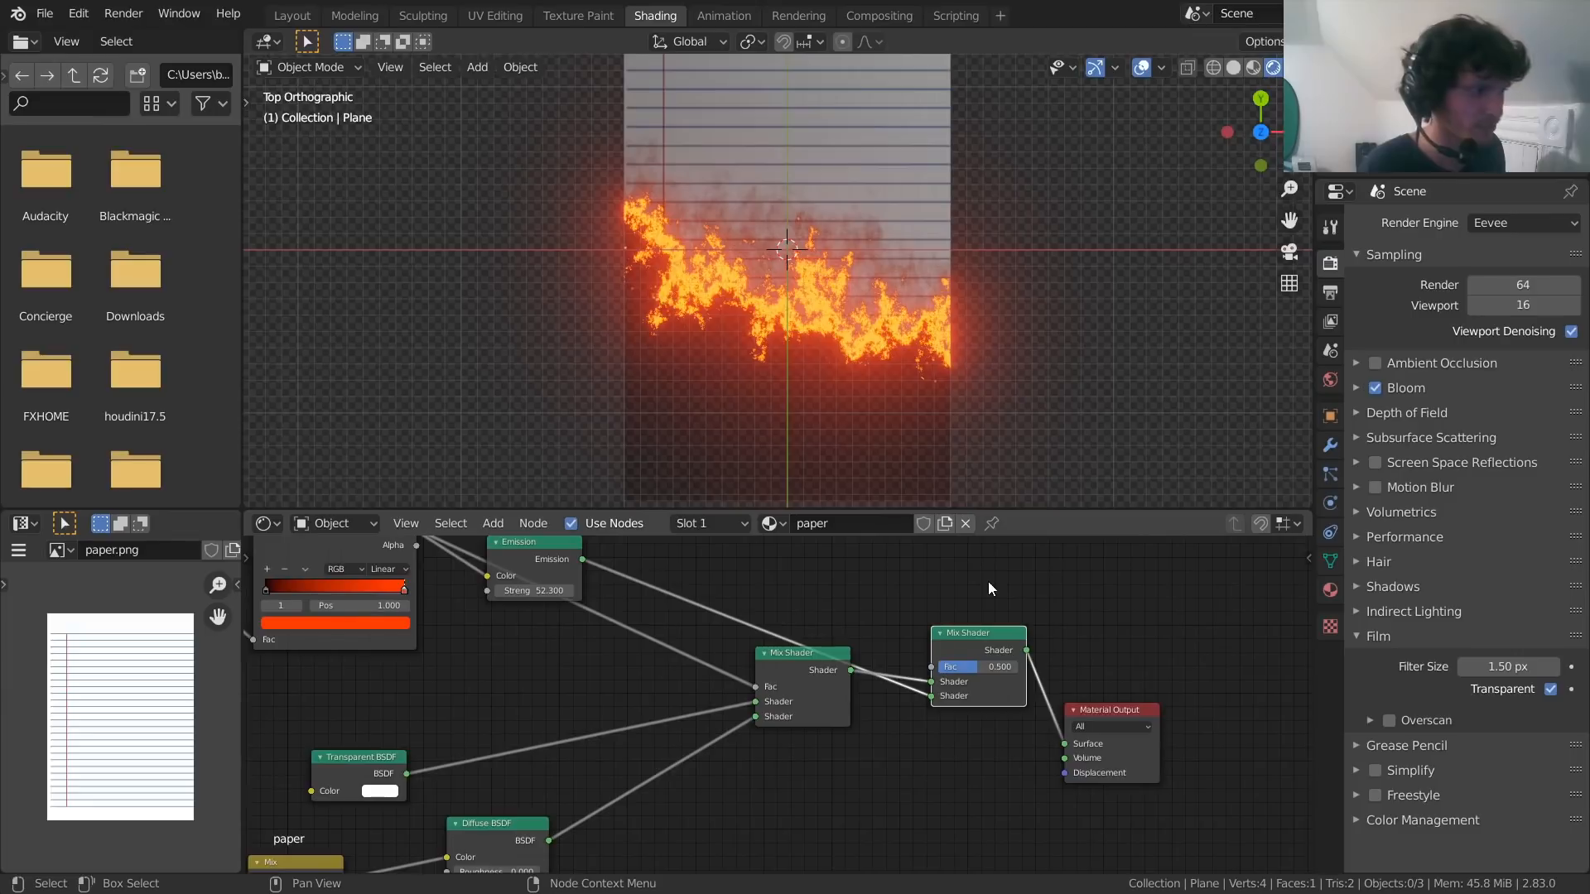
Preview the Mix colour and widen the scorched band by setting the Map Range From Max to 0.470
middle_drag(598, 629, 957, 530)
ctrl+shift+click(643, 772)
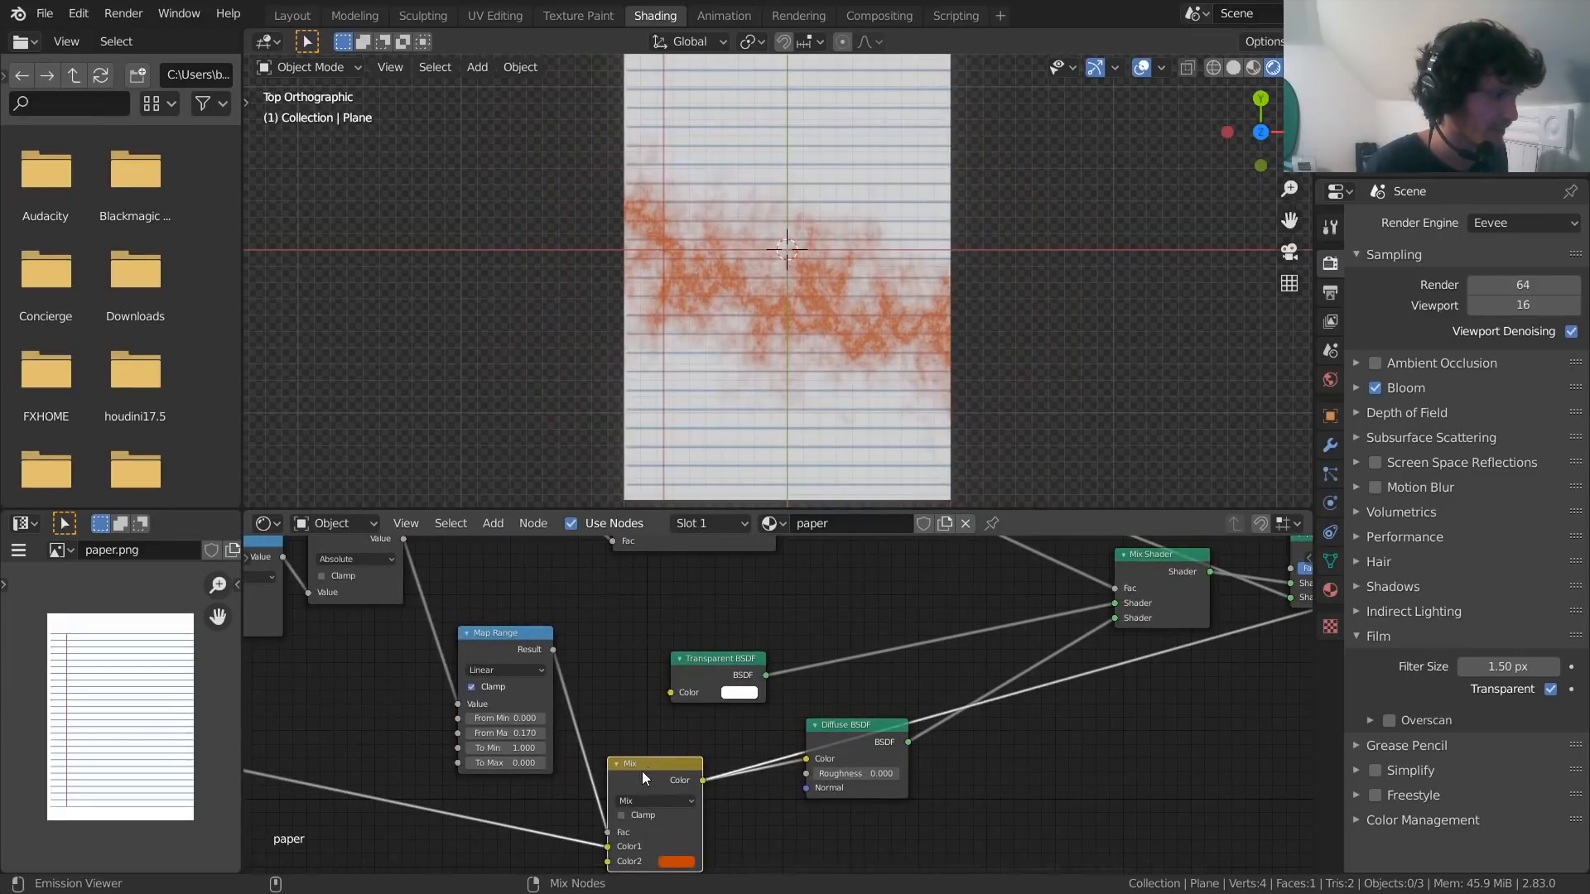
middle_drag(601, 697, 677, 633)
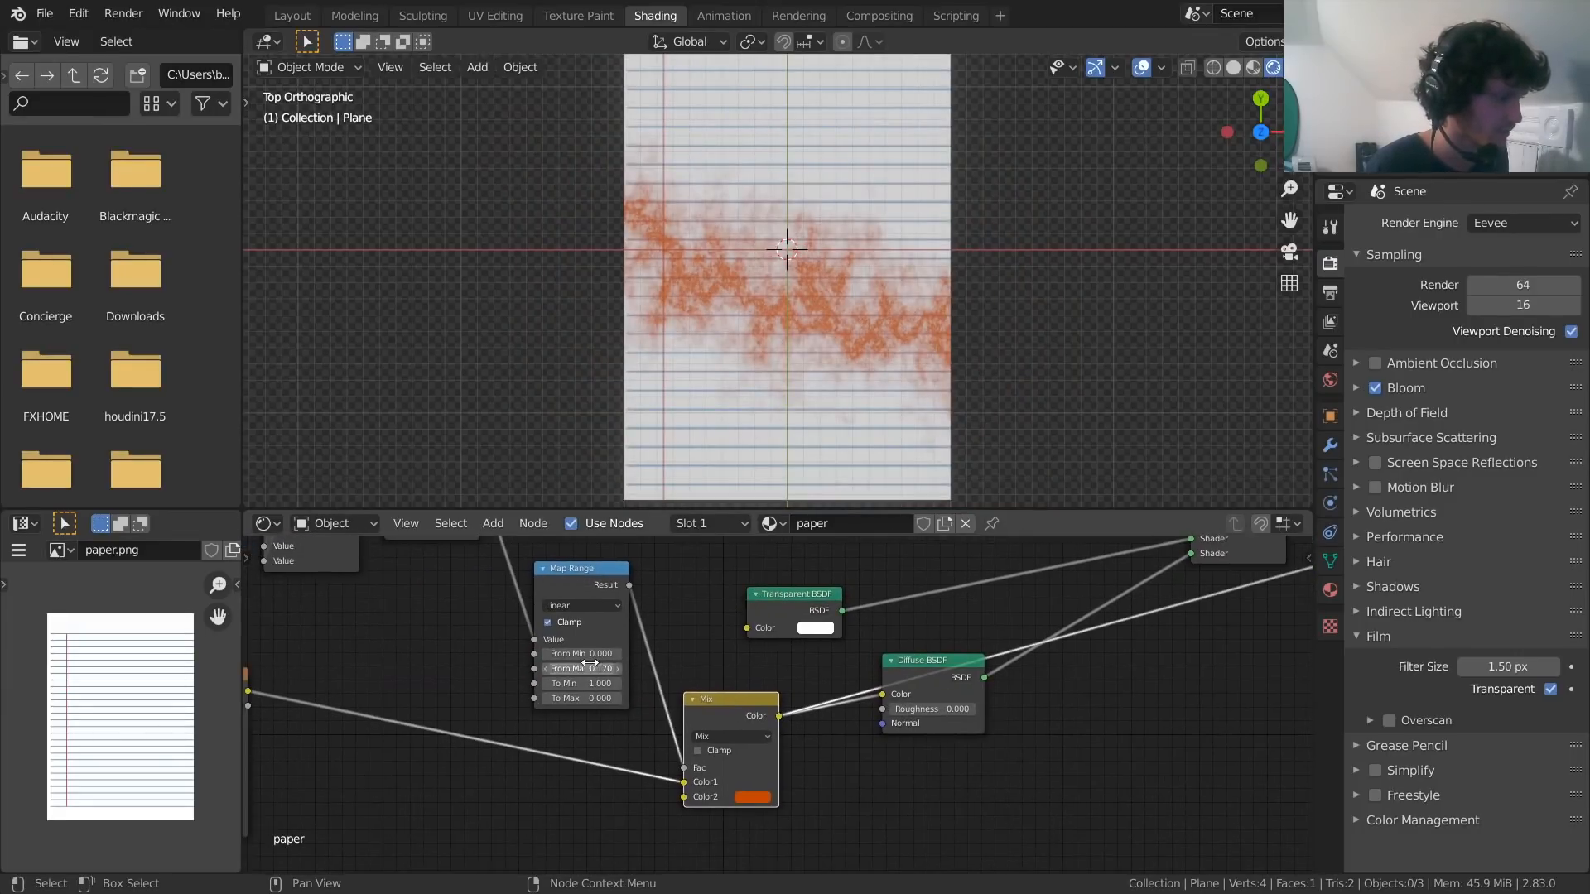
scroll(587, 664, up, 2)
drag(538, 659, 596, 659)
Darken the Mix node's Color2 to a brightness value of 0.441 and preview the final Mix Shader
click(741, 818)
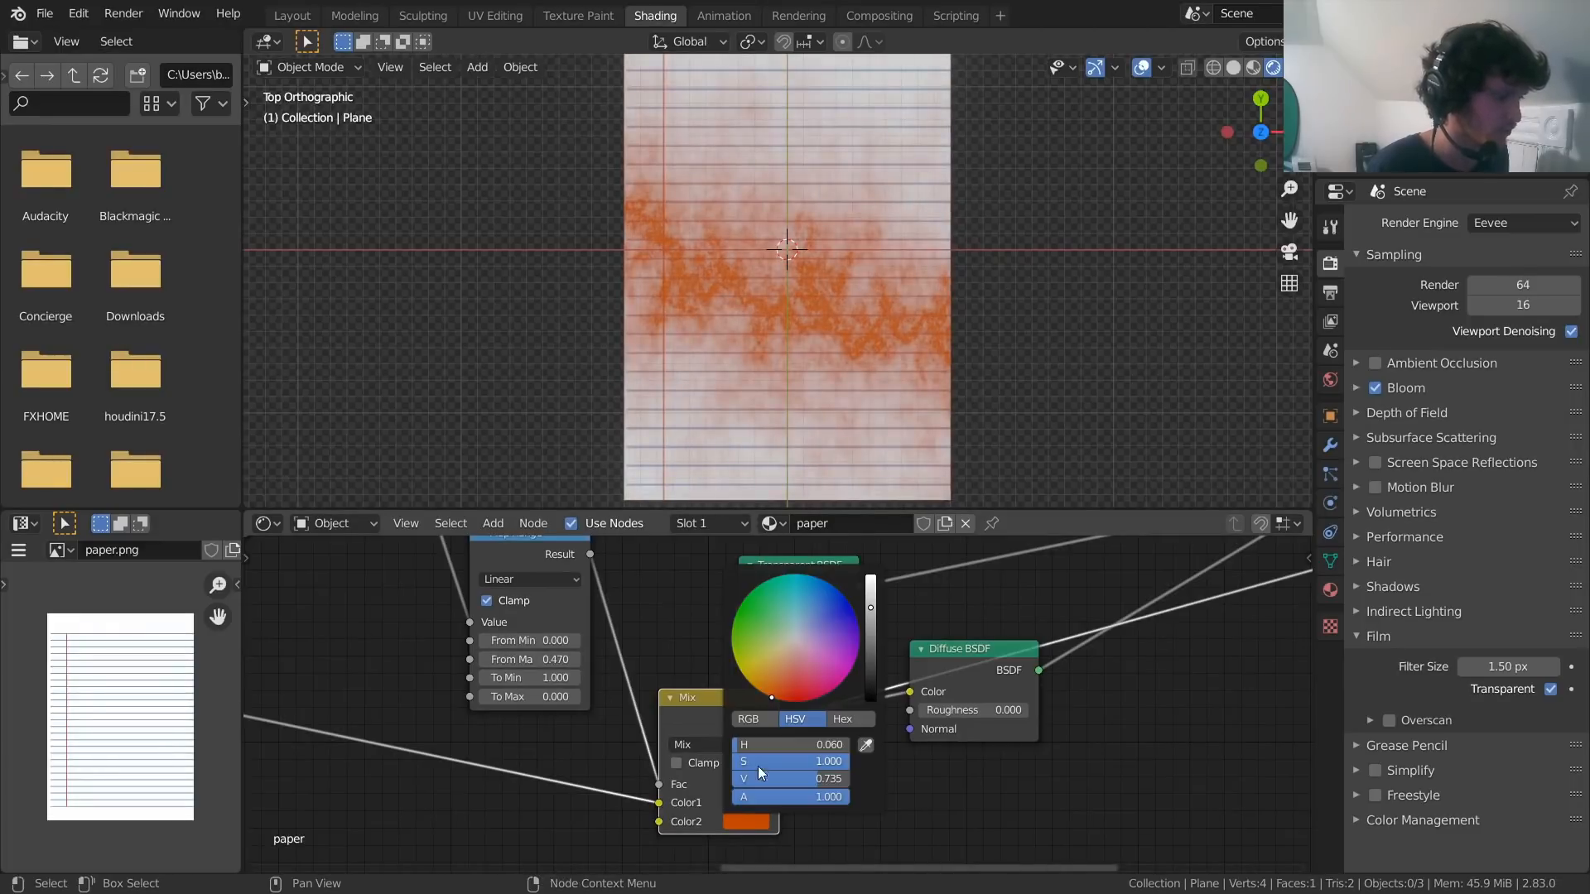
scroll(842, 636, down, 5)
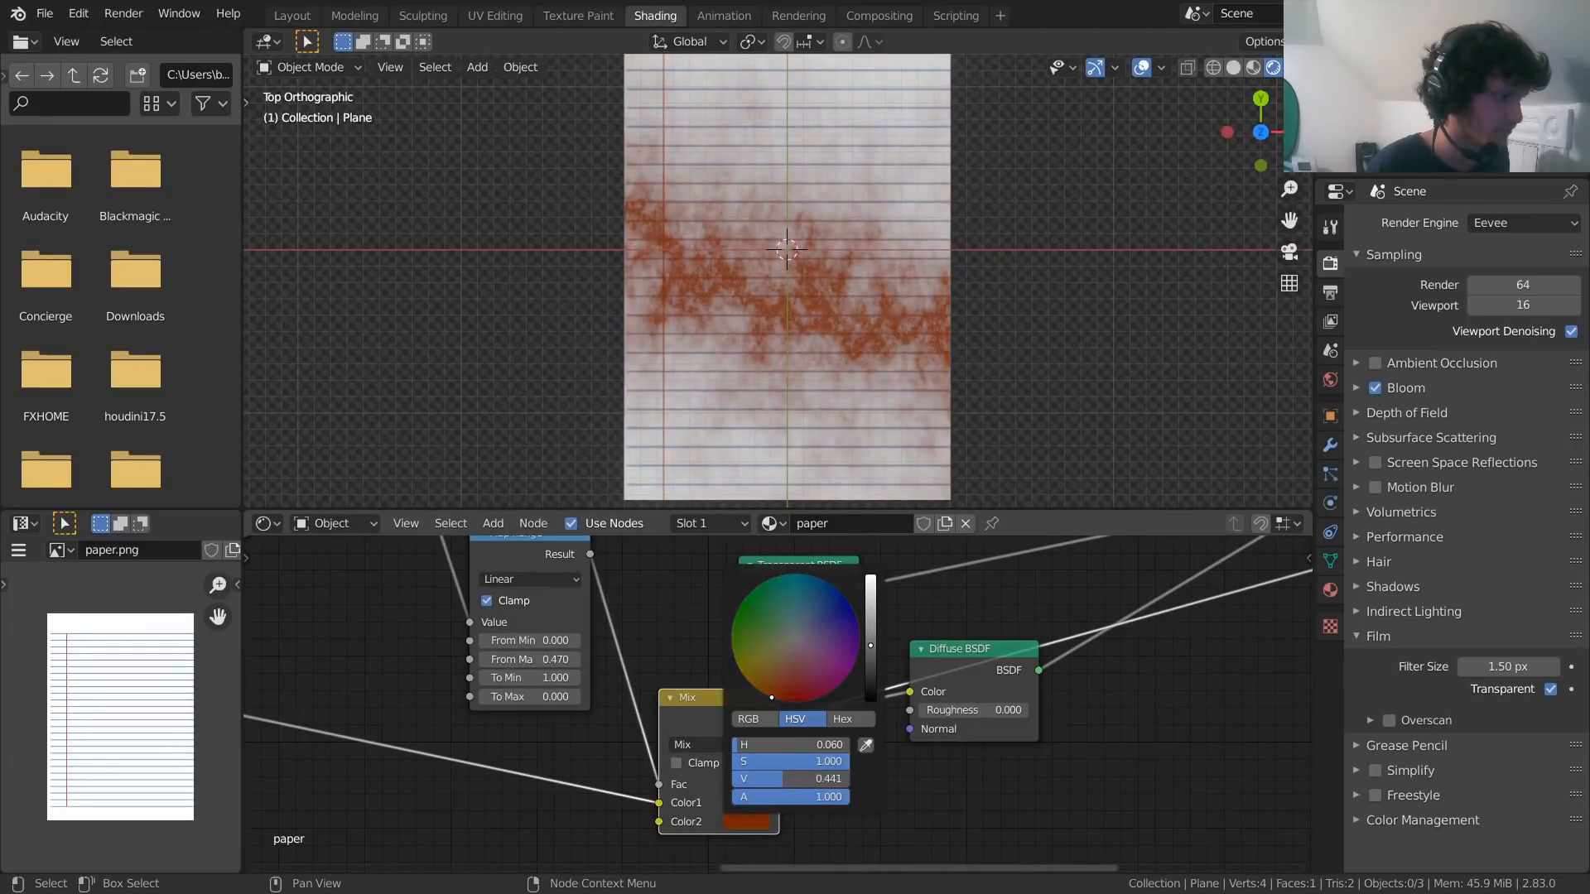
middle_drag(928, 637, 670, 728)
scroll(670, 728, down, 7)
ctrl+shift+click(1026, 609)
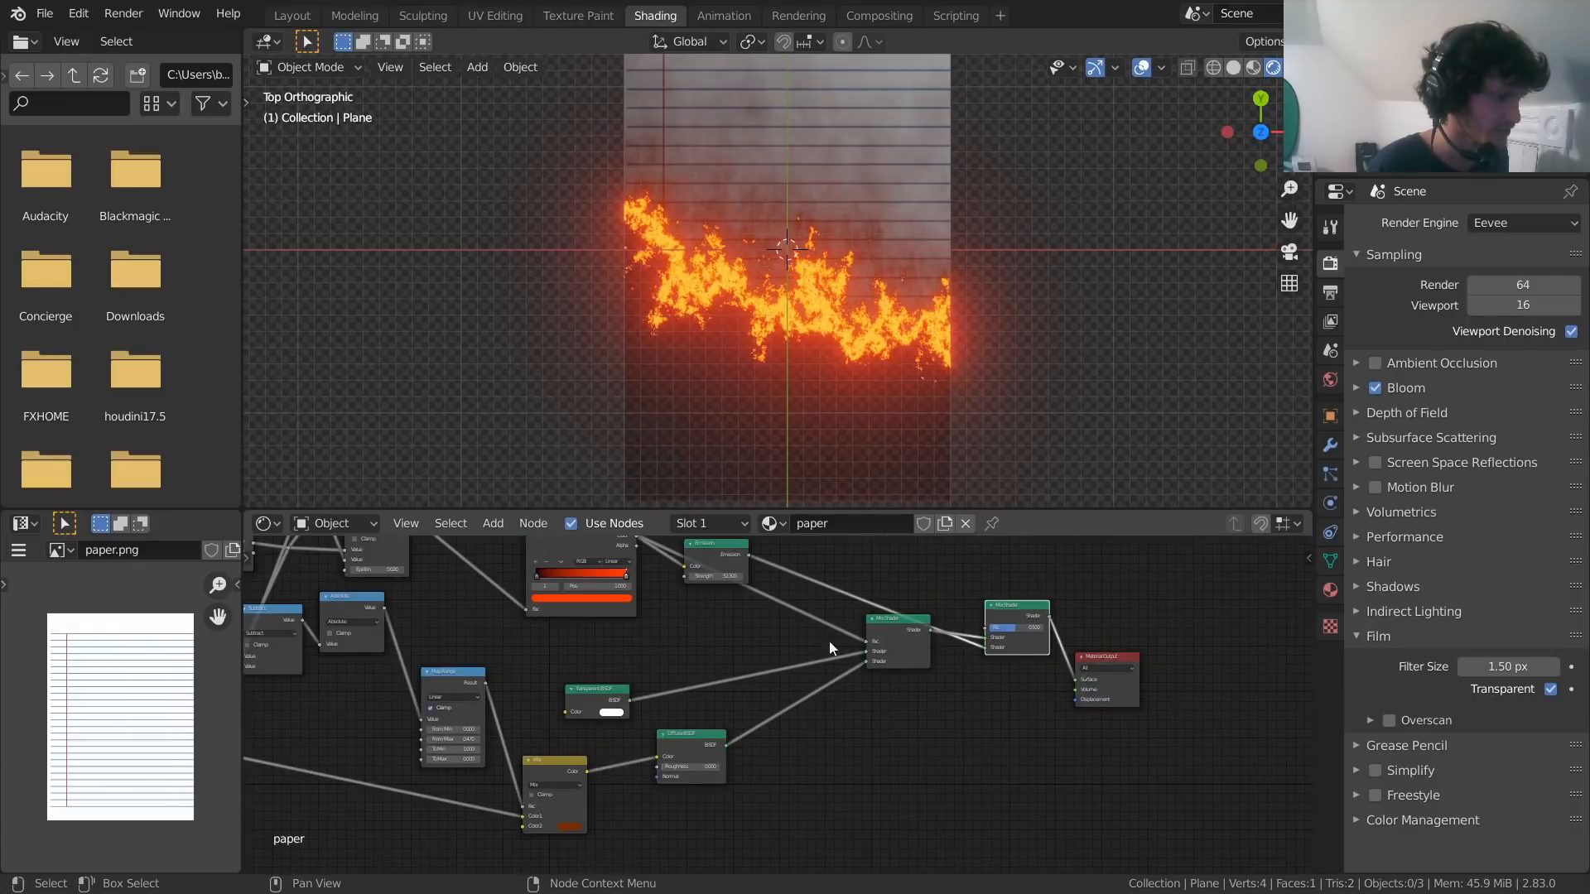
middle_drag(828, 641, 919, 645)
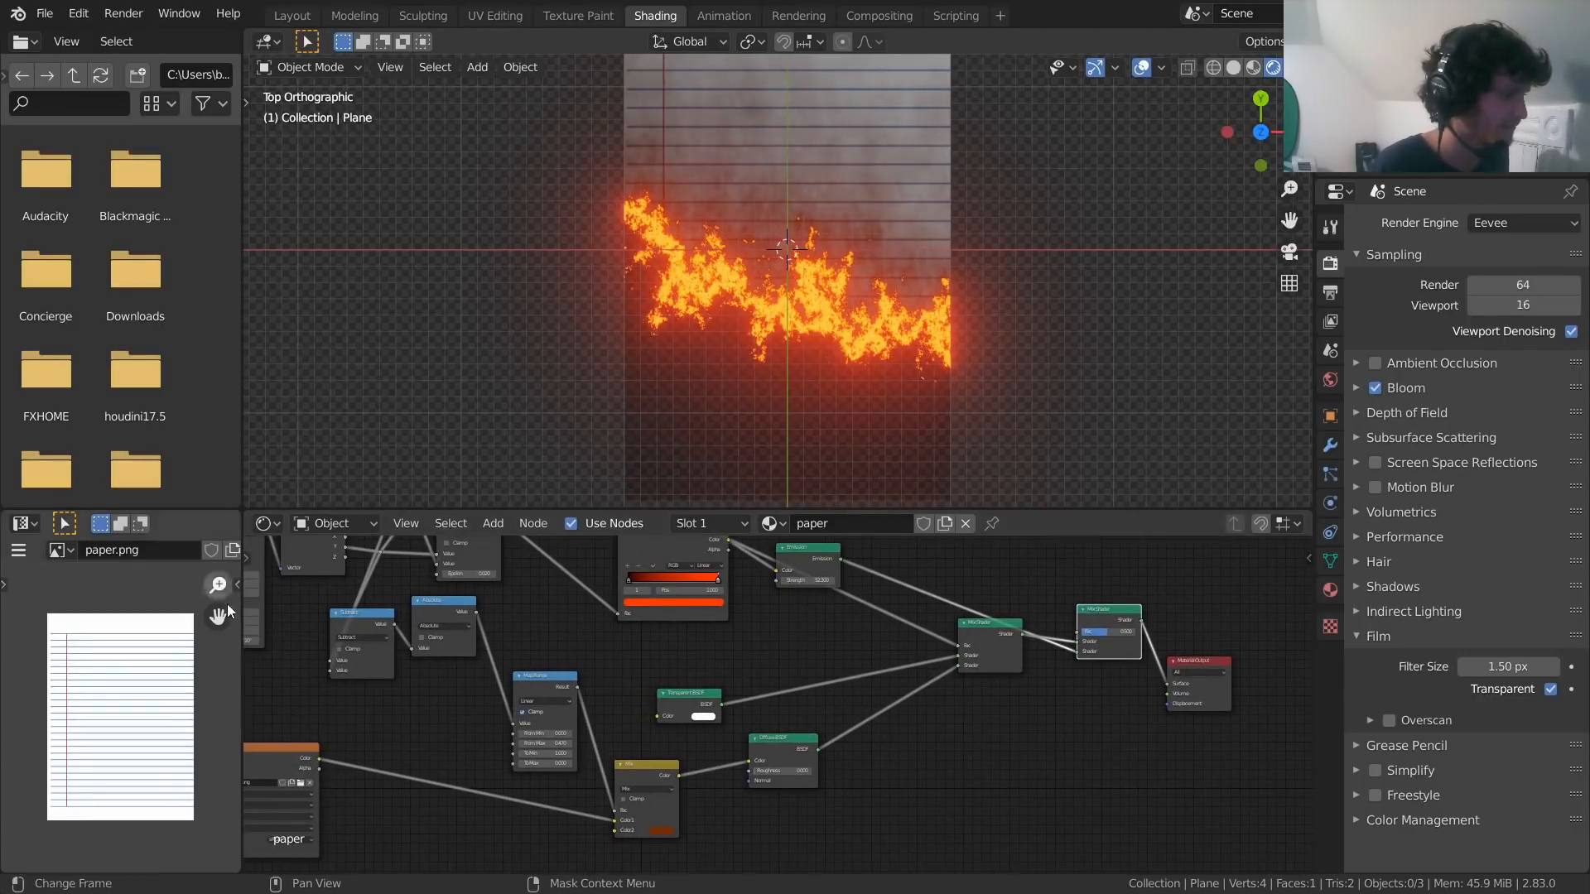
Test the burn from an angled view by lowering the shared Value and raising it to 0.520
middle_drag(518, 616, 625, 847)
scroll(488, 719, up, 1)
shift+drag(433, 696, 389, 696)
middle_drag(859, 440, 719, 350)
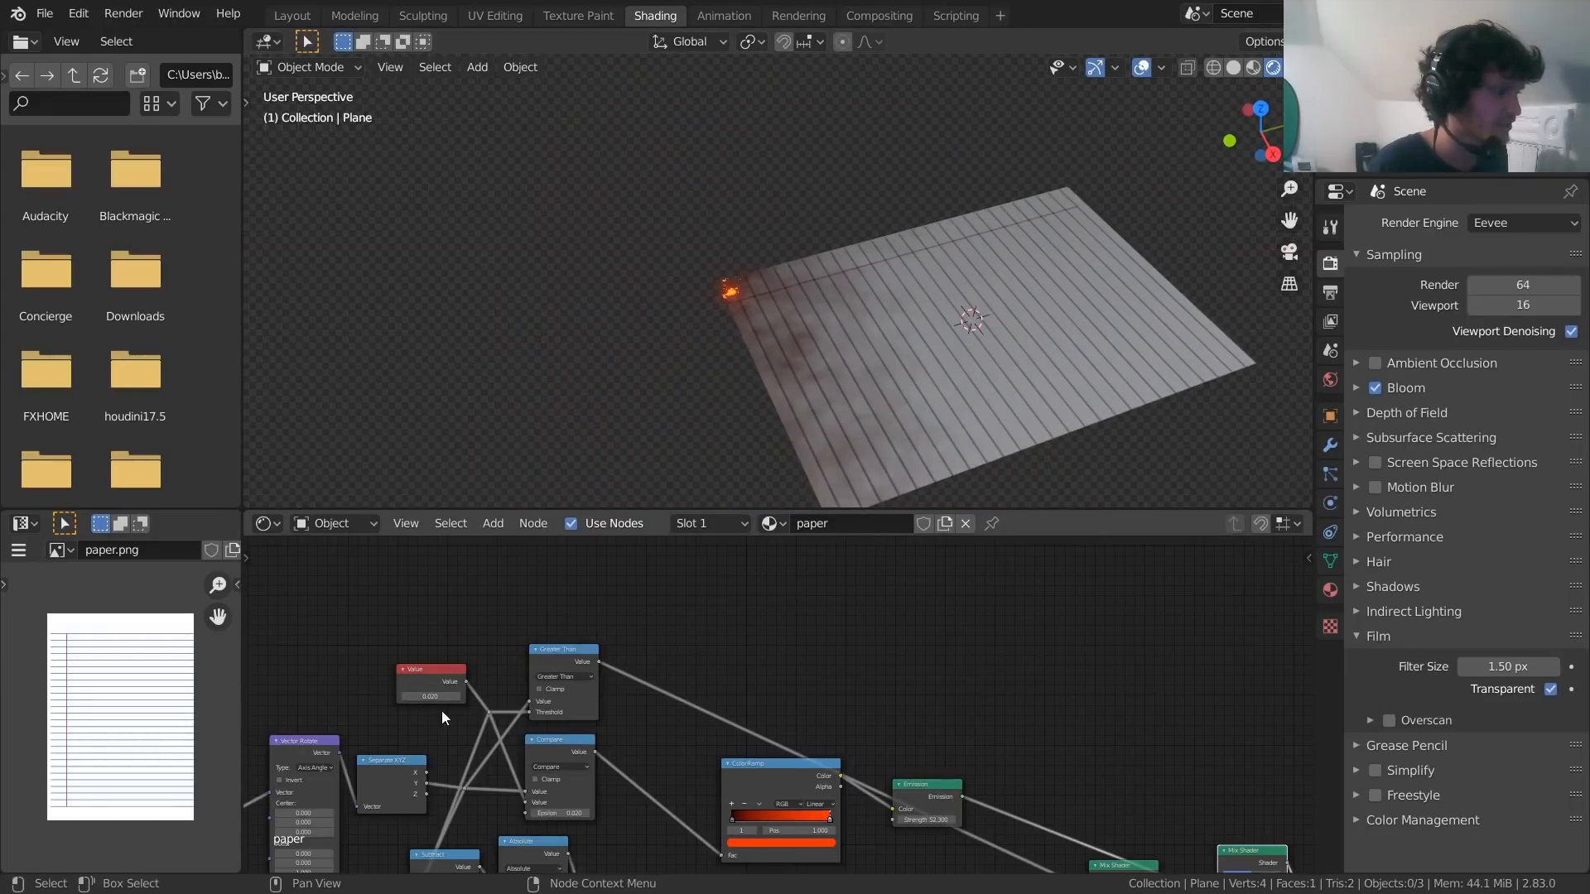
shift+drag(436, 697, 477, 697)
Change the ColorRamp's end colour to a paler orange with hue 0.066 and saturation 0.733
middle_drag(807, 762, 759, 698)
scroll(759, 699, up, 3)
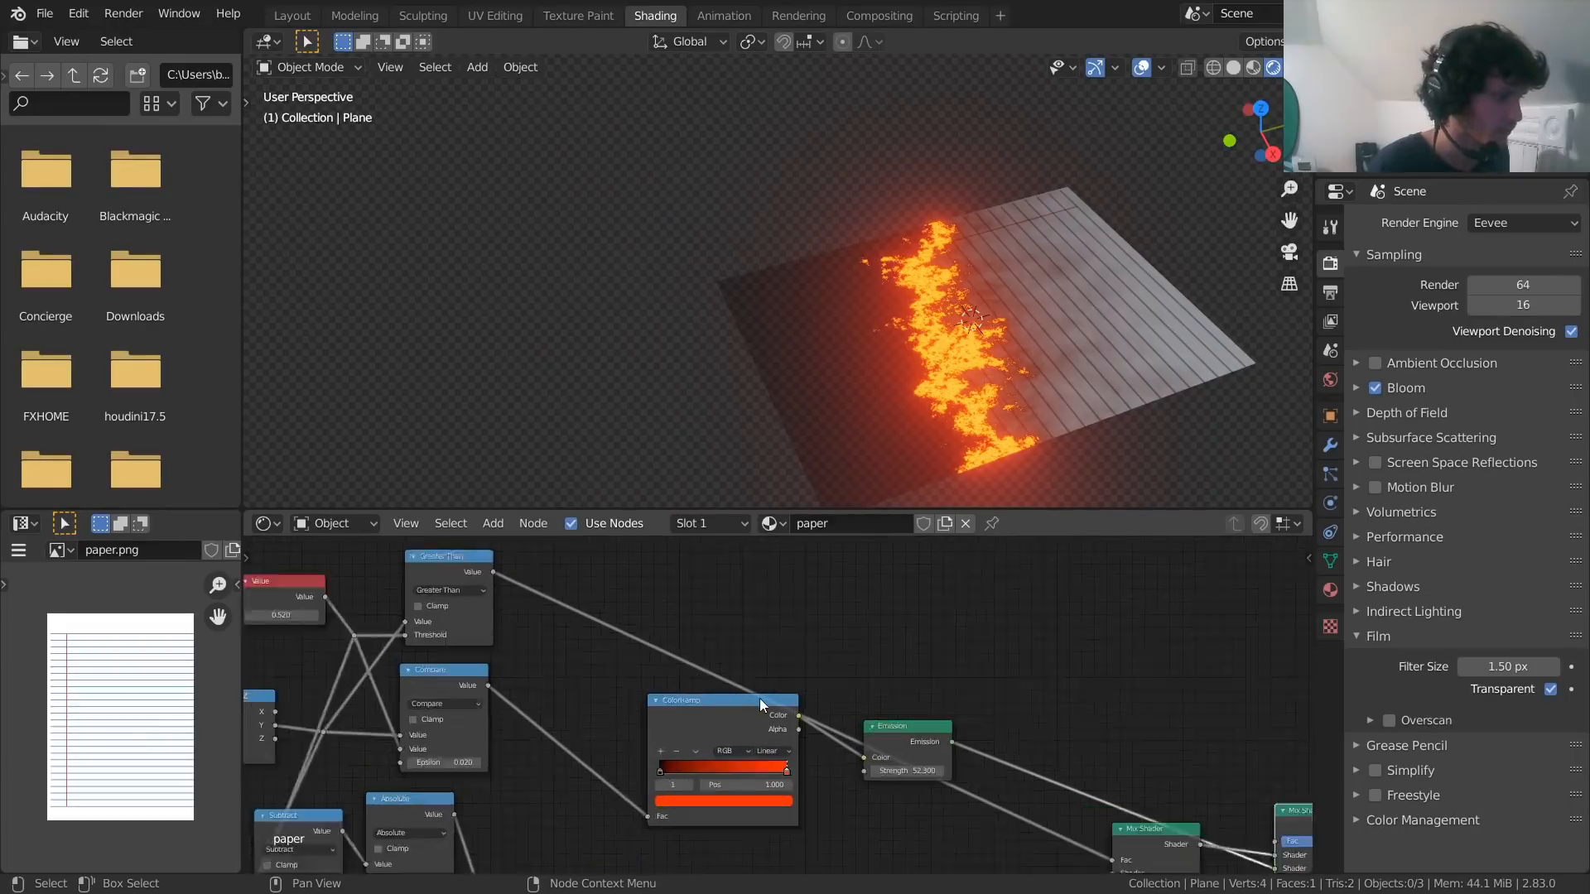
scroll(759, 697, up, 3)
middle_drag(763, 801, 747, 715)
click(747, 718)
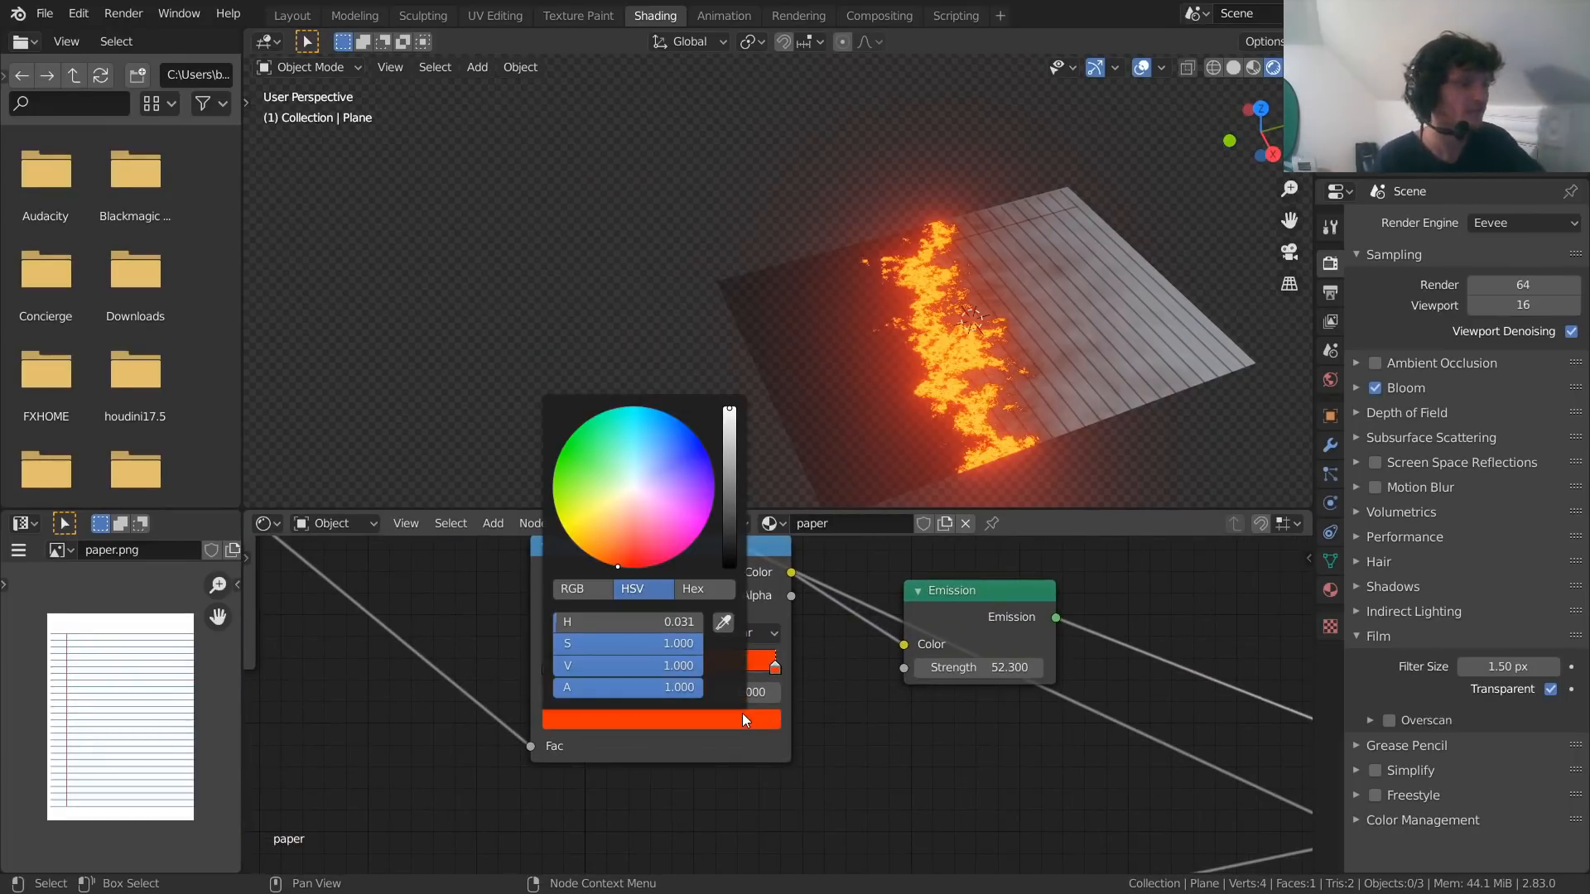
drag(611, 566, 603, 562)
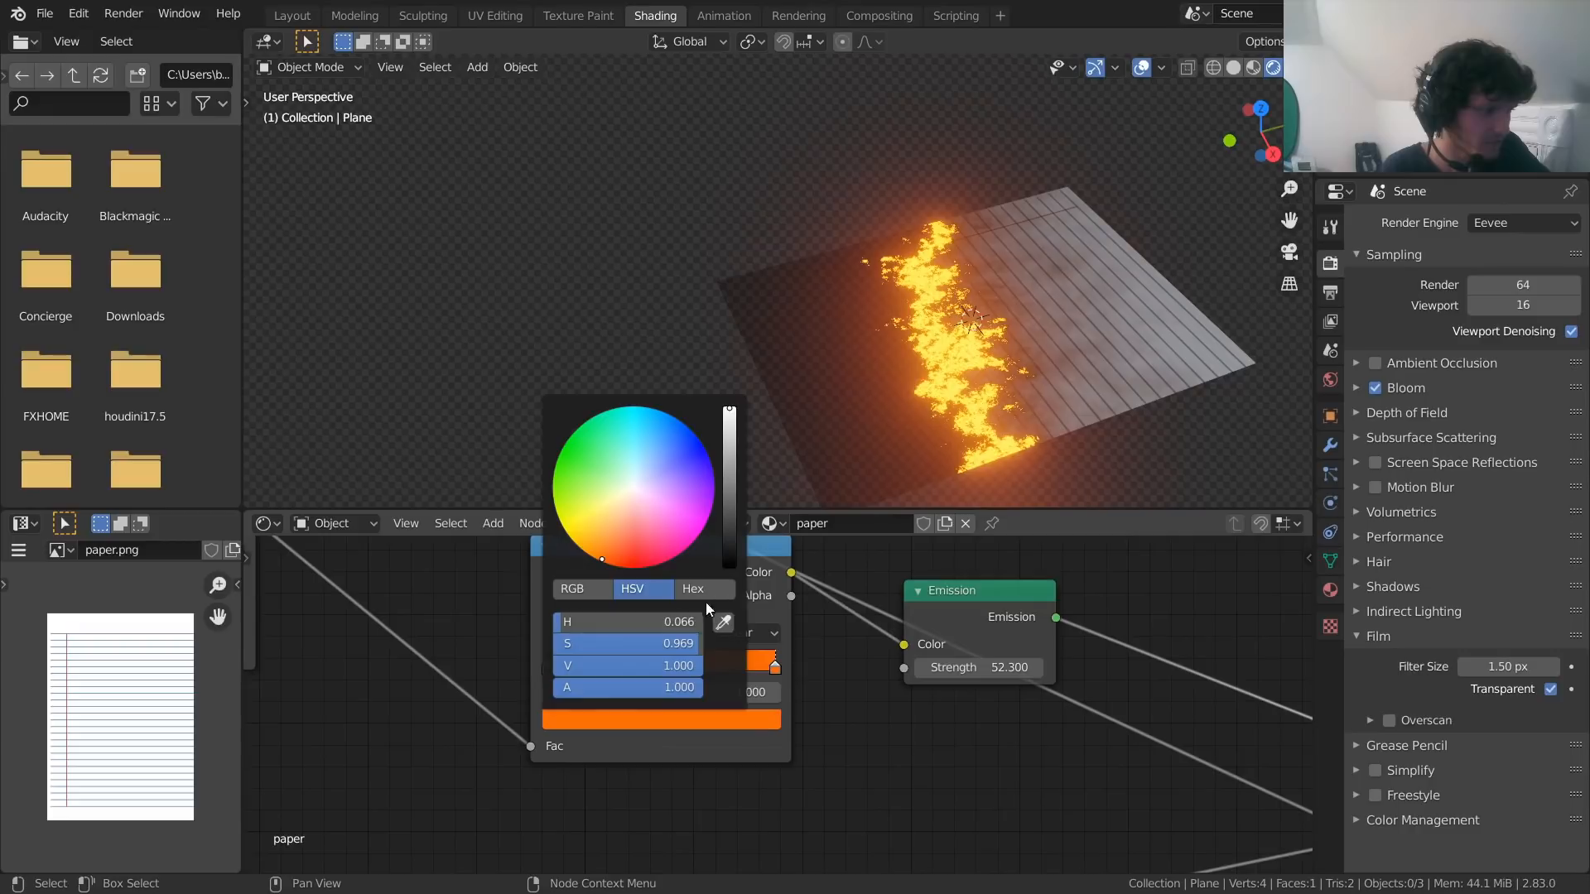
drag(683, 647, 646, 646)
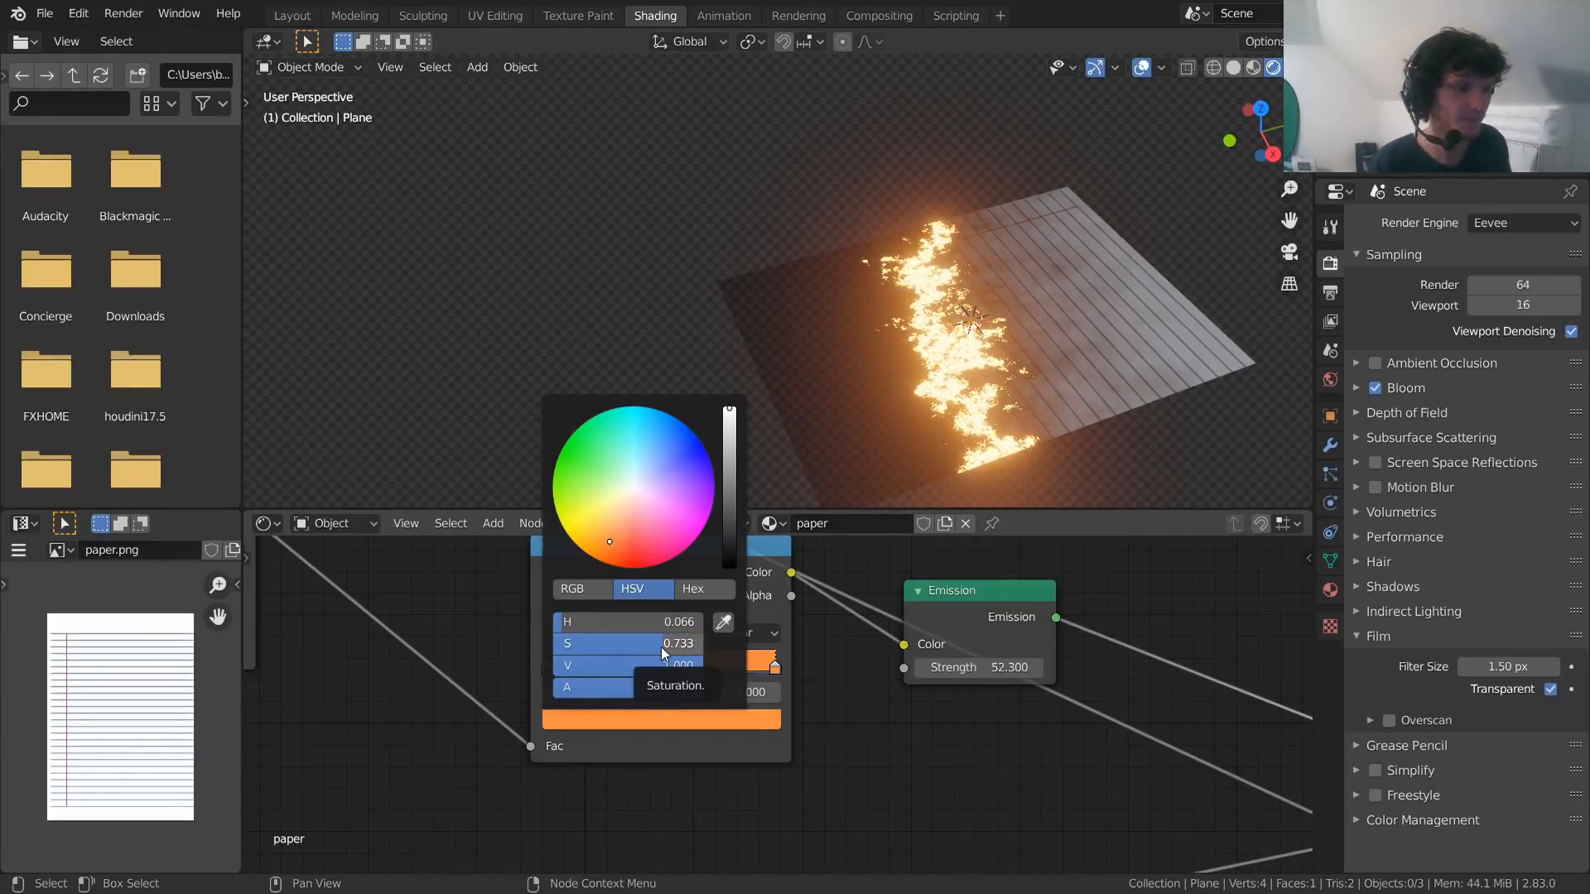
Play the timeline briefly and set the shared burn Value to 0.310
key(space)
scroll(523, 630, down, 3)
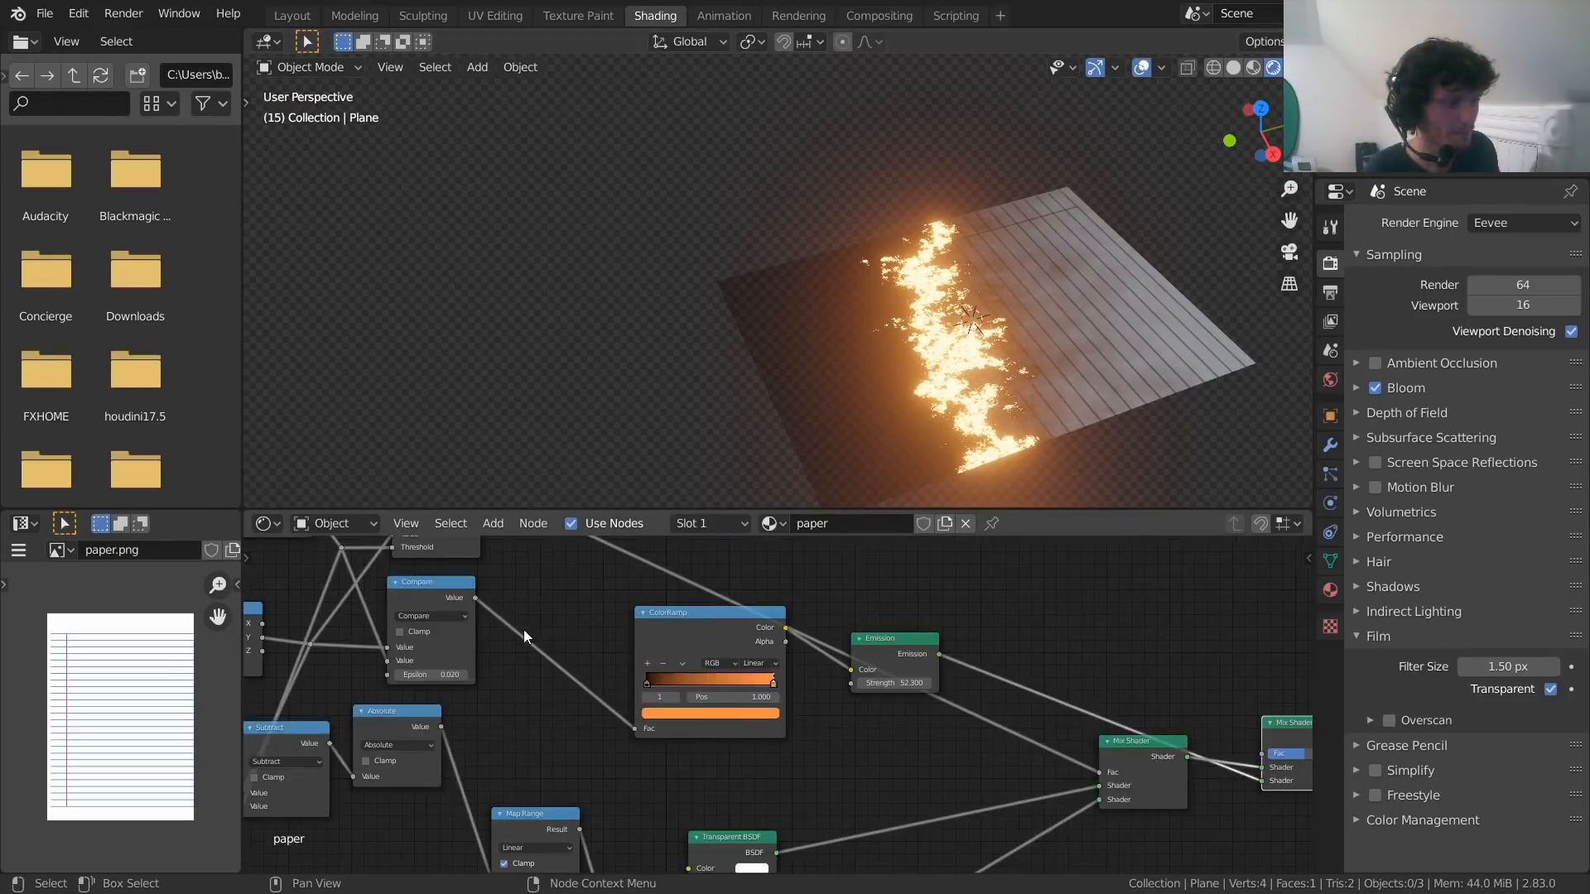
middle_drag(524, 629, 833, 701)
scroll(573, 611, up, 2)
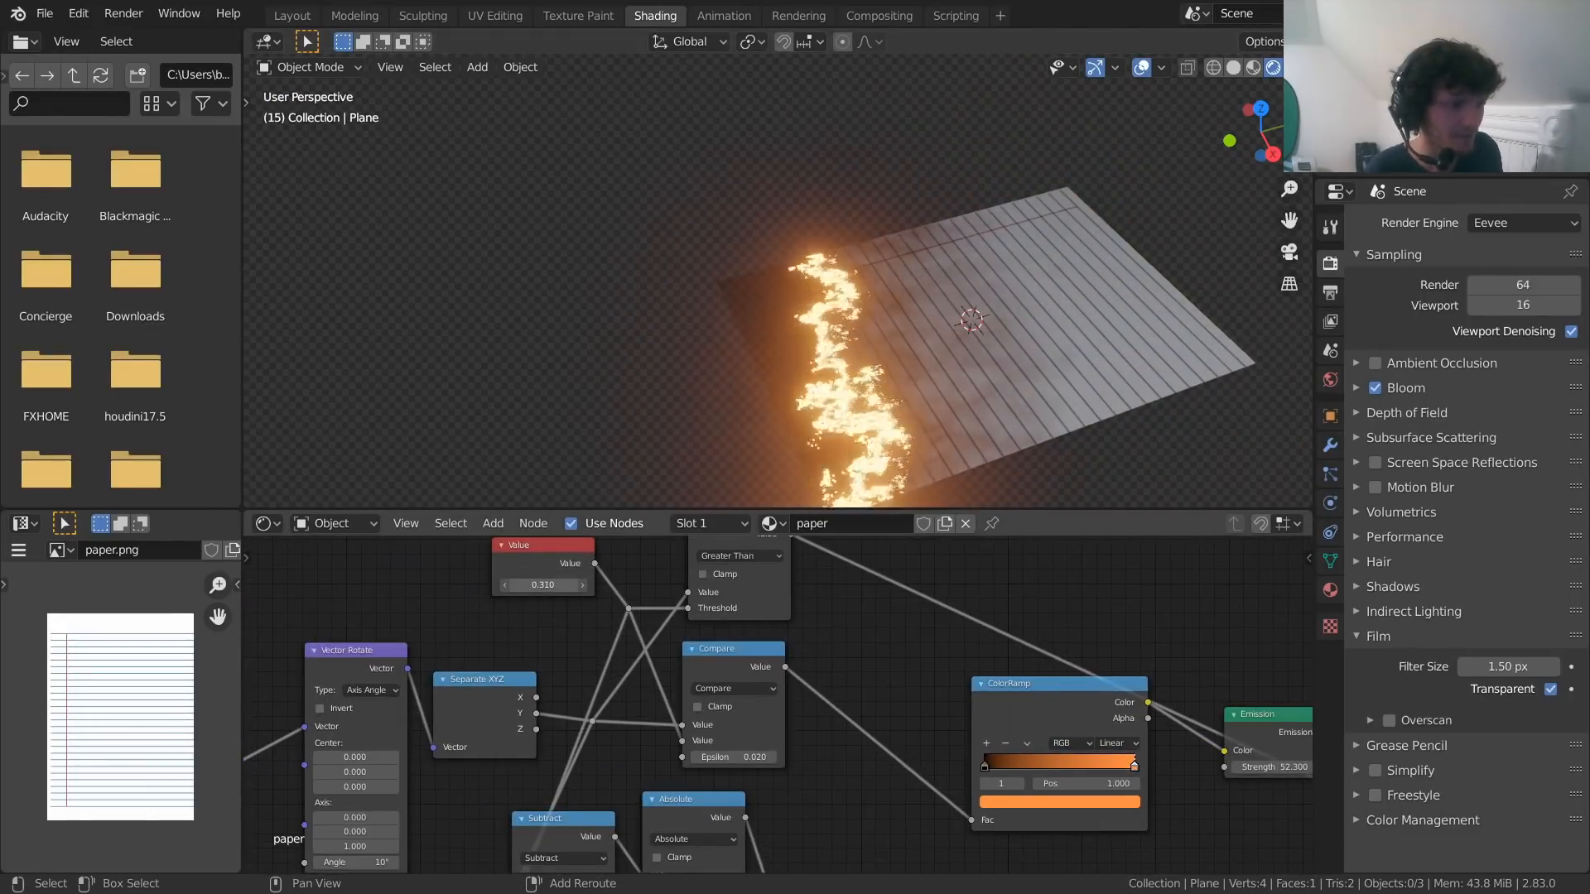
Lower the Map Range node's From Max slightly to narrow the scorched area
middle_drag(591, 683, 1045, 546)
mouse_move(780, 728)
middle_down()
mouse_move(761, 636)
mouse_move(701, 870)
mouse_move(596, 608)
mouse_move(568, 591)
middle_up()
middle_drag(1098, 711, 796, 693)
scroll(795, 700, up, 7)
mouse_move(800, 739)
mouse_down()
mouse_move(816, 740)
mouse_move(780, 739)
mouse_up()
Try the Noise Texture's Roughness at 1.000, and undo the change
middle_drag(664, 681, 923, 806)
scroll(775, 741, down, 7)
mouse_move(687, 722)
middle_down()
mouse_move(1002, 738)
mouse_move(721, 688)
mouse_move(932, 639)
middle_up()
scroll(907, 700, down, 5)
scroll(611, 705, up, 1)
middle_drag(592, 709, 802, 721)
scroll(637, 739, up, 11)
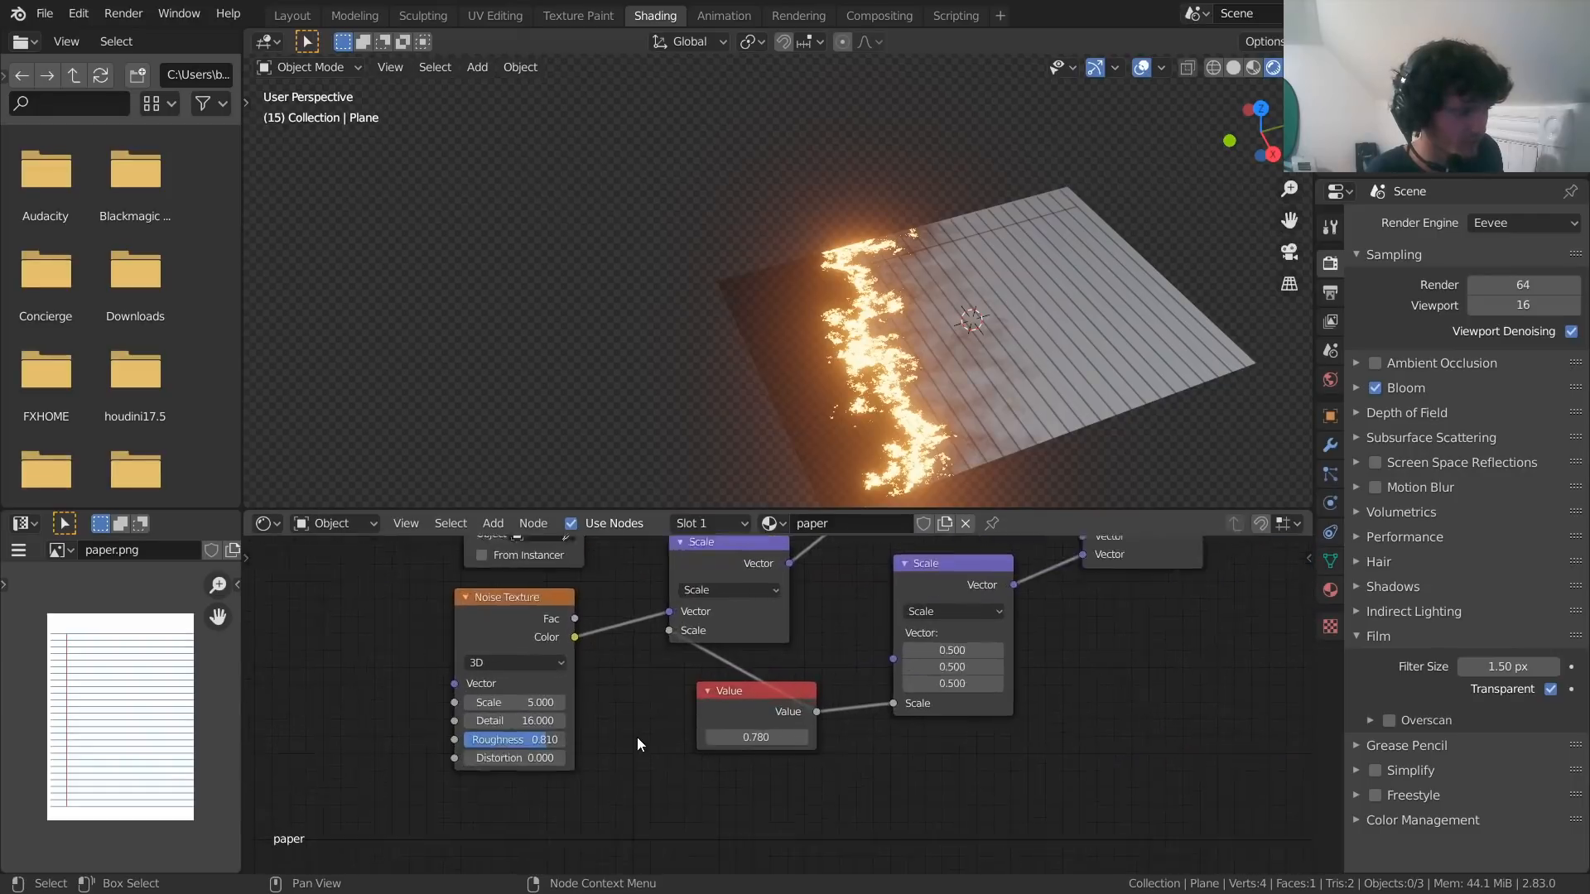
middle_drag(417, 759, 600, 749)
drag(590, 748, 621, 749)
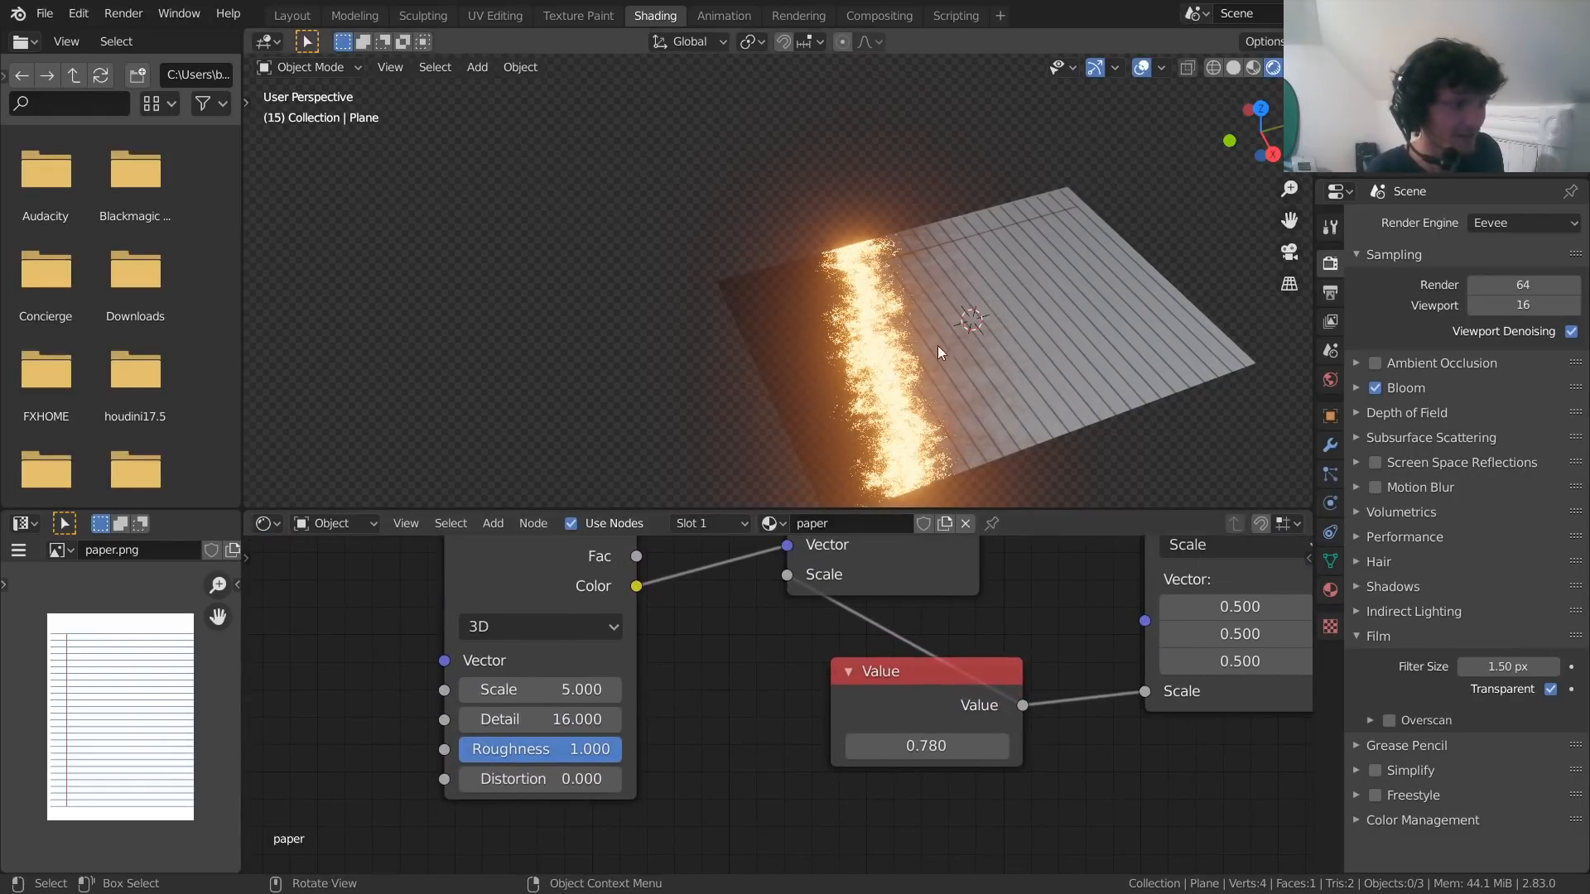
scroll(947, 390, up, 4)
key(ctrl+z)
Try a stronger distortion Value for the two Scale nodes, check it with a slightly moved burn line, and undo the last change
middle_drag(939, 720, 755, 727)
mouse_move(756, 751)
mouse_down()
mouse_move(694, 750)
mouse_move(1171, 750)
mouse_move(879, 697)
mouse_up()
scroll(931, 319, down, 5)
middle_drag(984, 663, 615, 777)
scroll(614, 776, down, 3)
mouse_move(838, 633)
middle_down()
mouse_move(767, 547)
mouse_move(583, 599)
mouse_move(426, 554)
mouse_move(393, 581)
middle_up()
scroll(886, 344, up, 5)
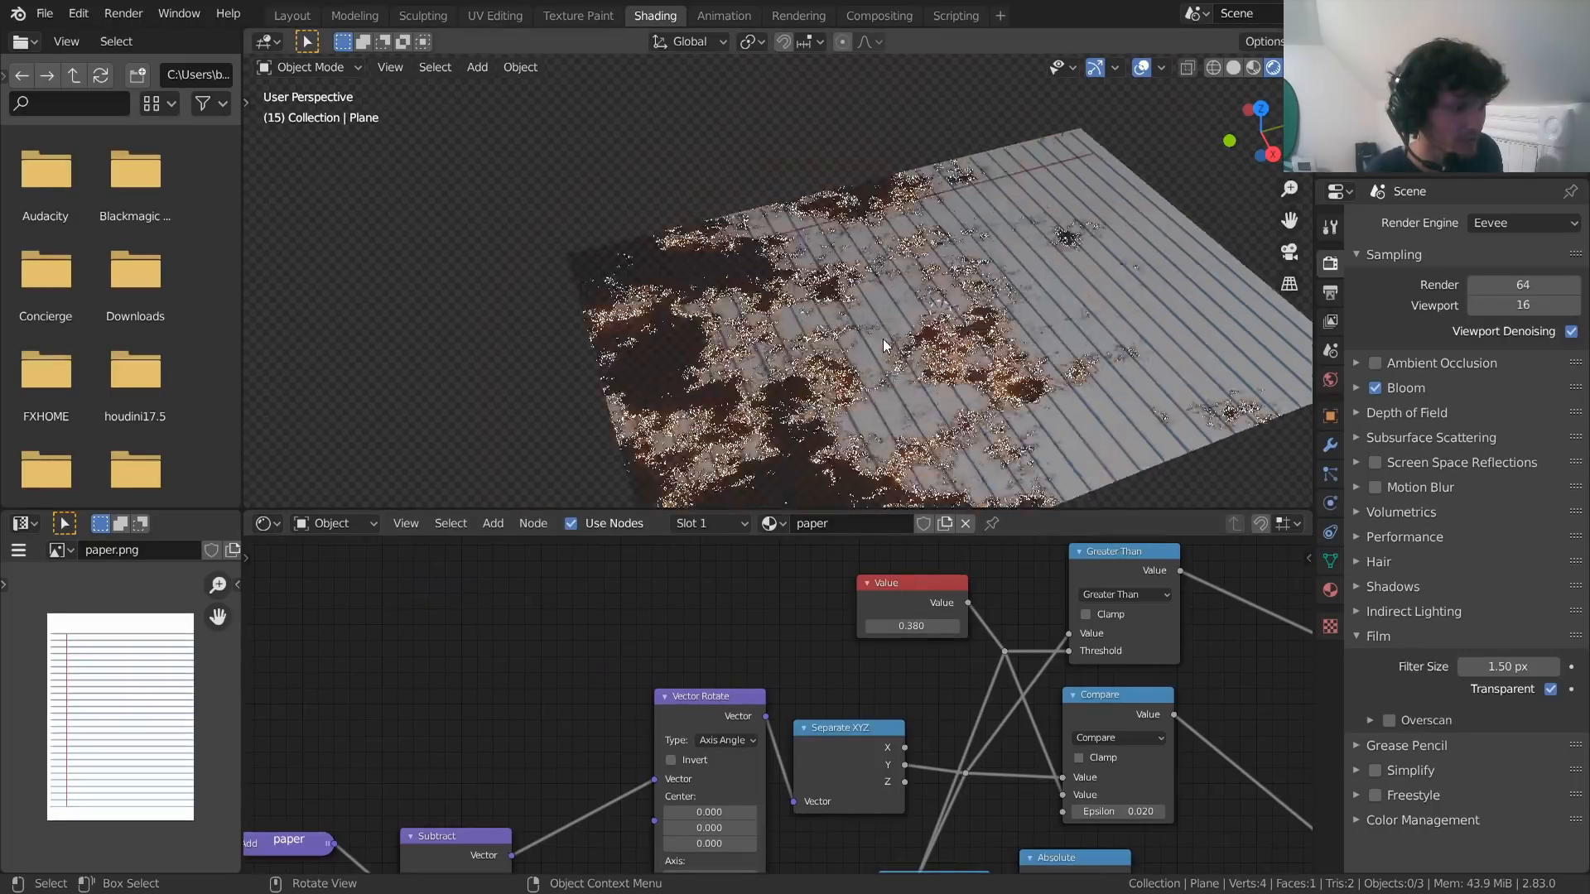
mouse_move(919, 626)
mouse_down()
mouse_move(1022, 626)
mouse_move(899, 625)
mouse_move(956, 626)
mouse_move(926, 626)
mouse_up()
mouse_move(671, 667)
middle_down()
mouse_move(770, 571)
mouse_move(1089, 759)
mouse_move(1098, 699)
middle_up()
key(ctrl+z)
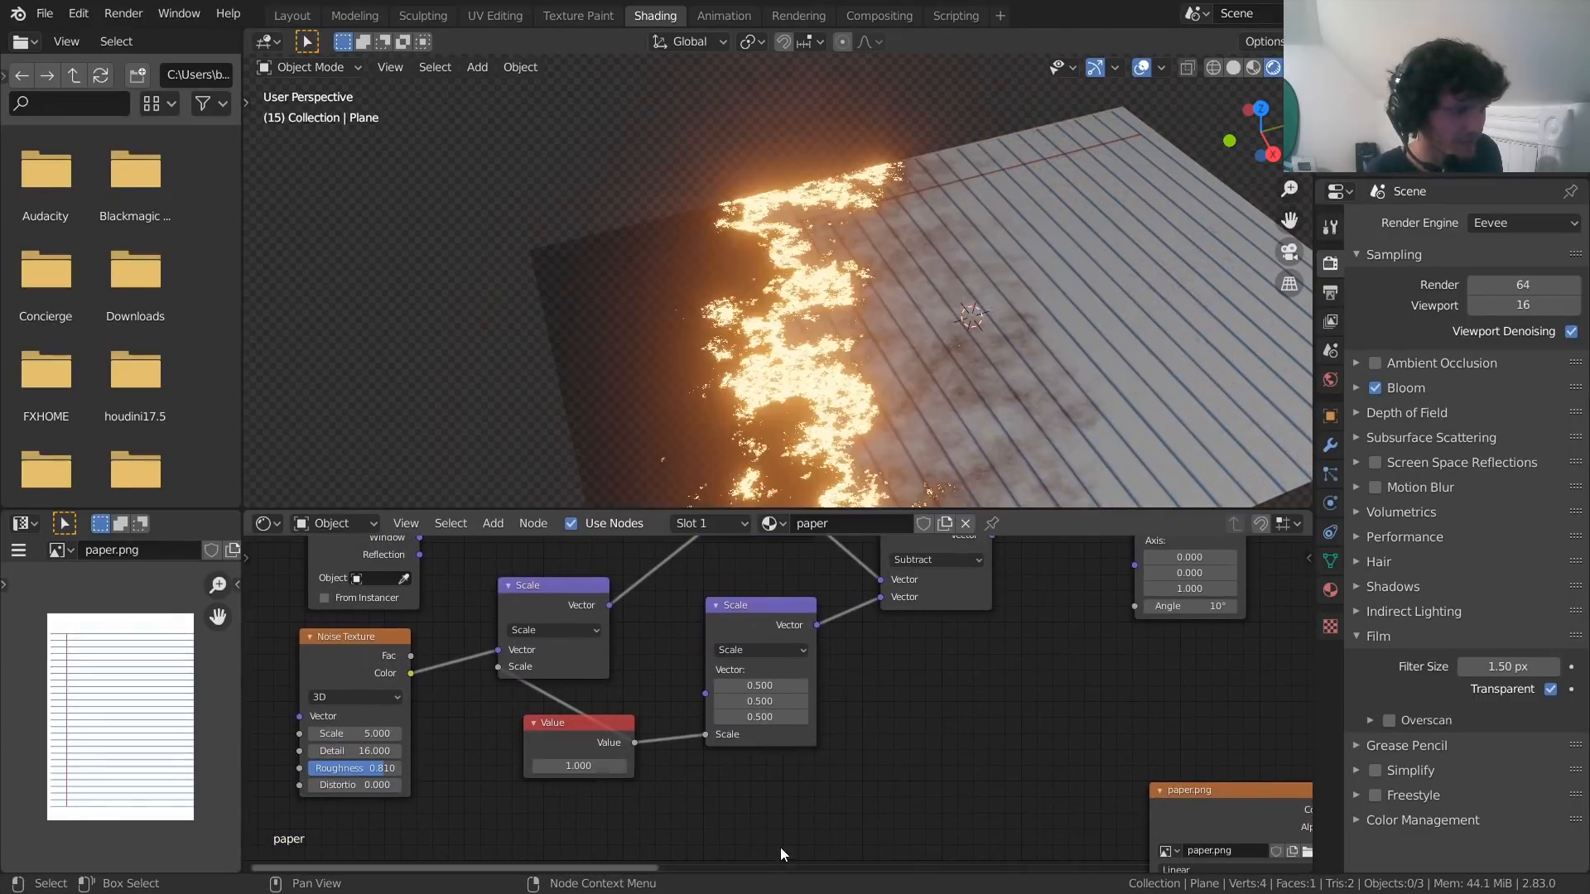
Set the distortion Value feeding both Scale nodes to 0.950 and view the paper from directly above
shift+drag(579, 767, 534, 767)
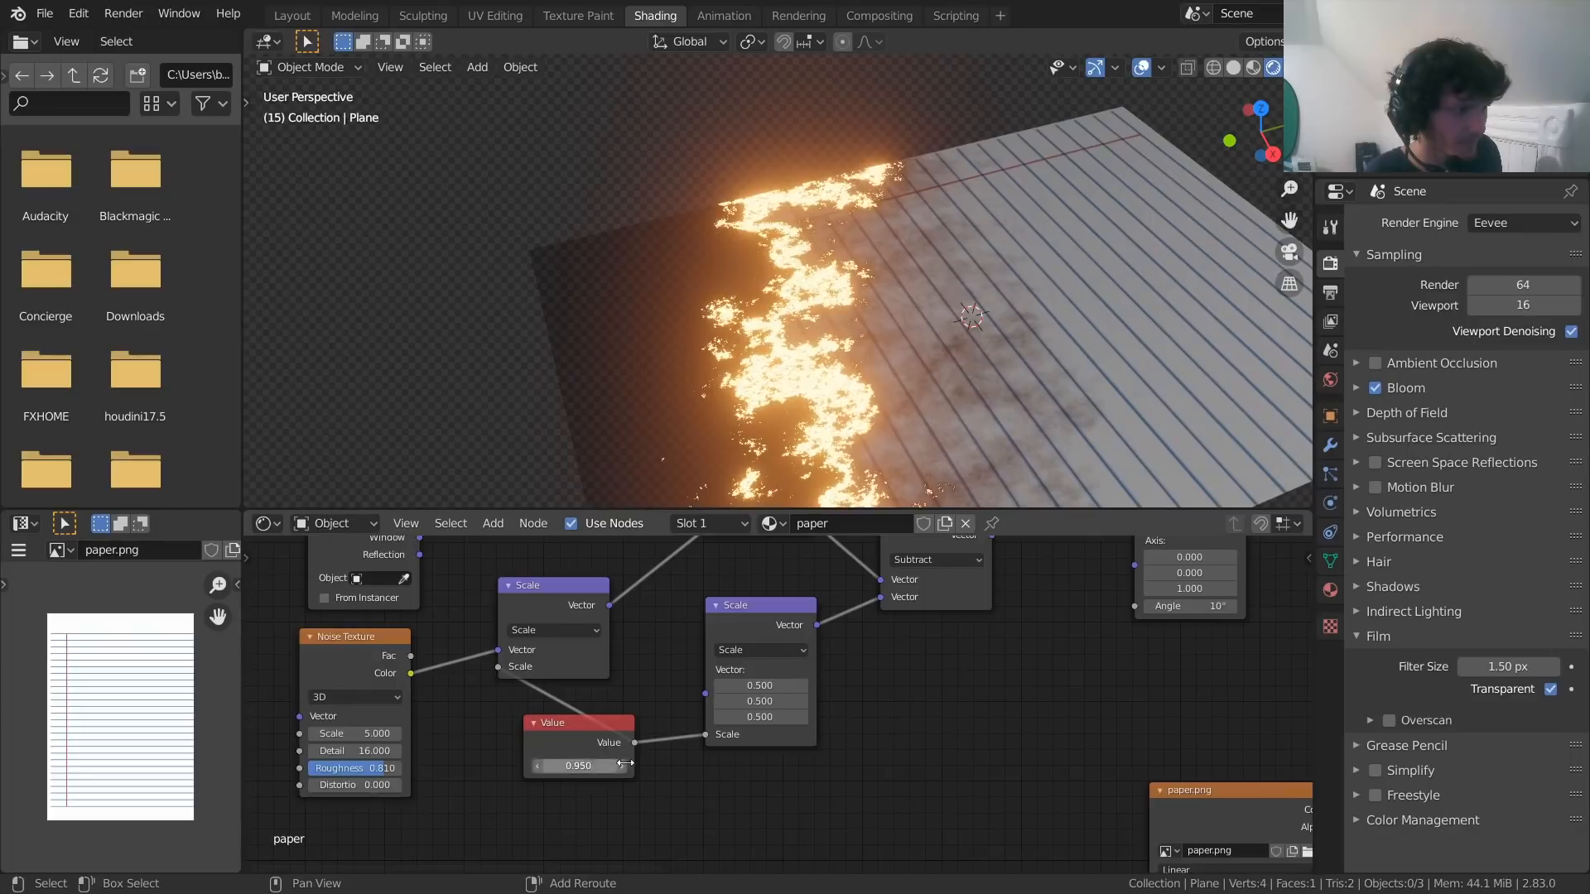
scroll(1050, 672, down, 5)
scroll(1001, 341, down, 3)
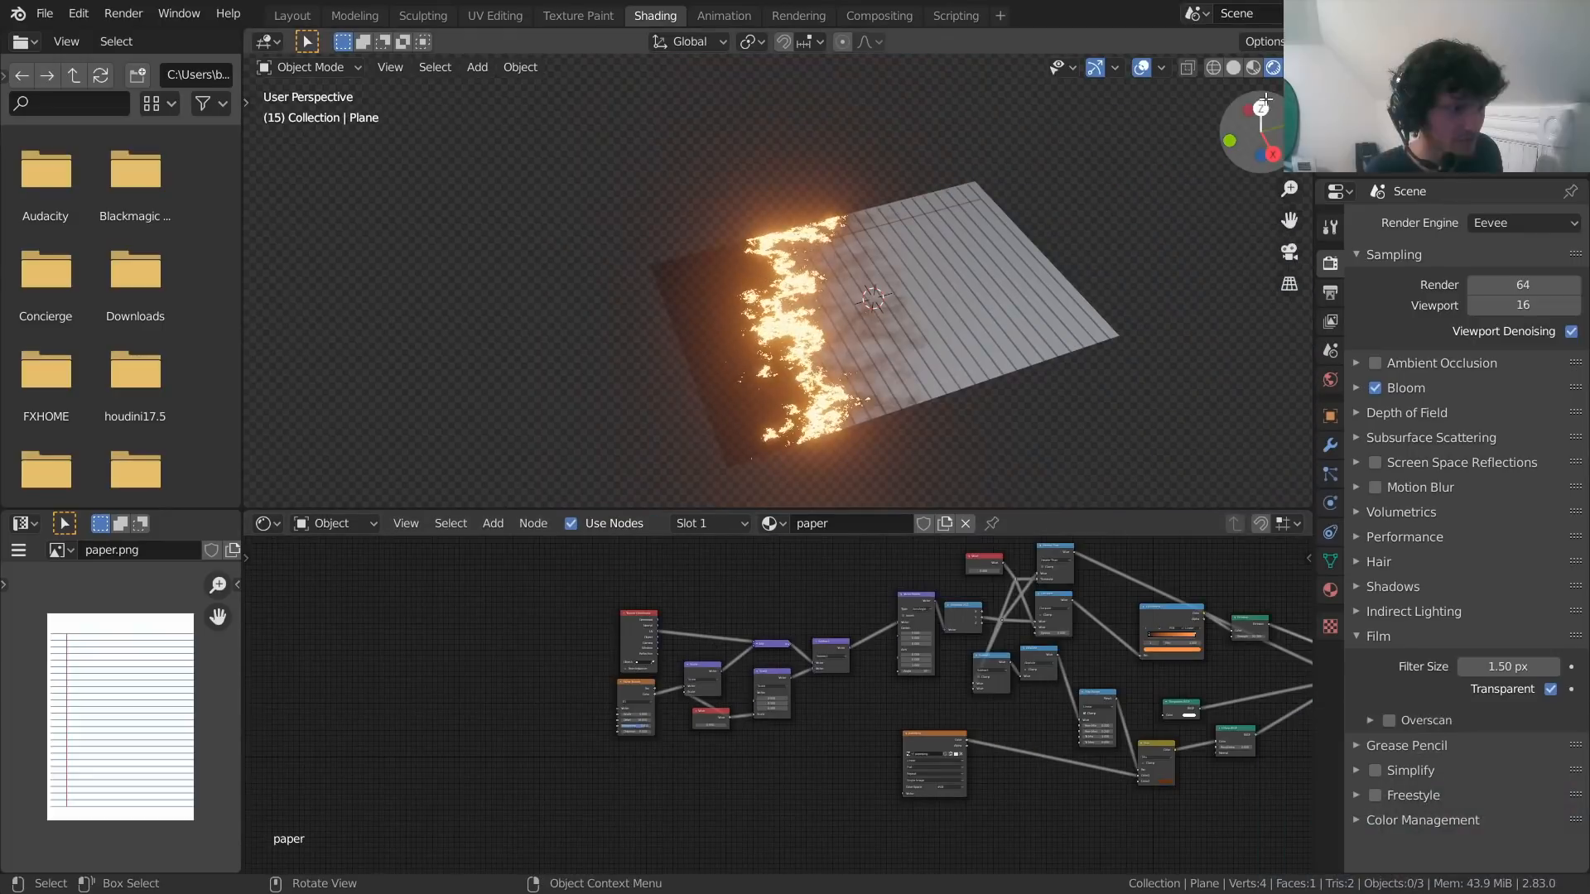
key(KP_7)
middle_drag(1011, 688, 932, 791)
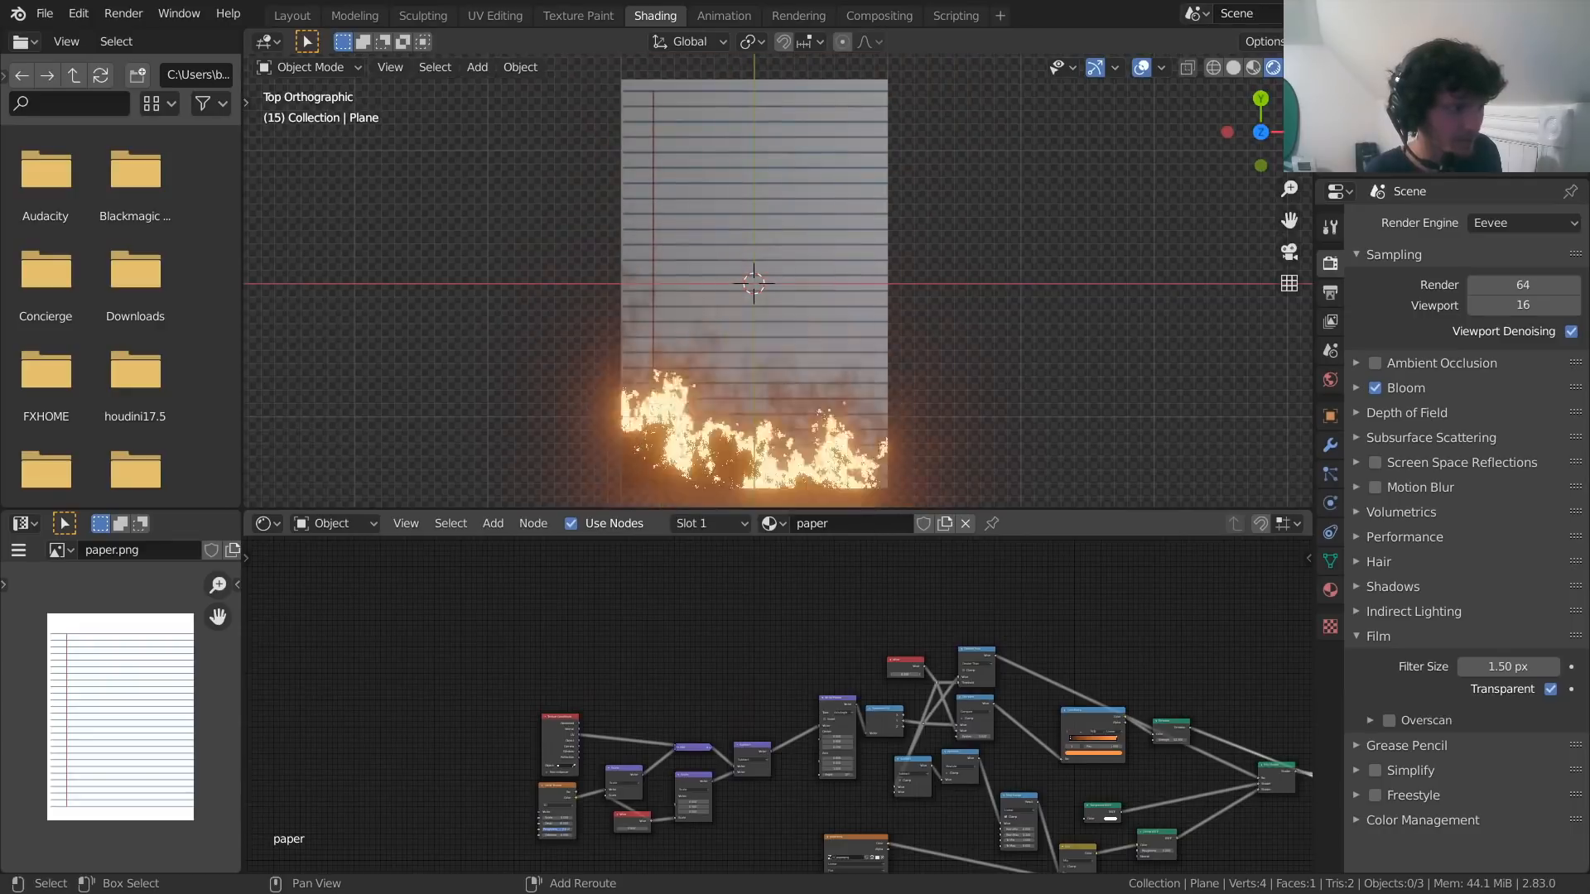
middle_drag(858, 742, 808, 707)
Try the Noise Texture's Scale at 14.700, and undo the change
scroll(808, 708, up, 5)
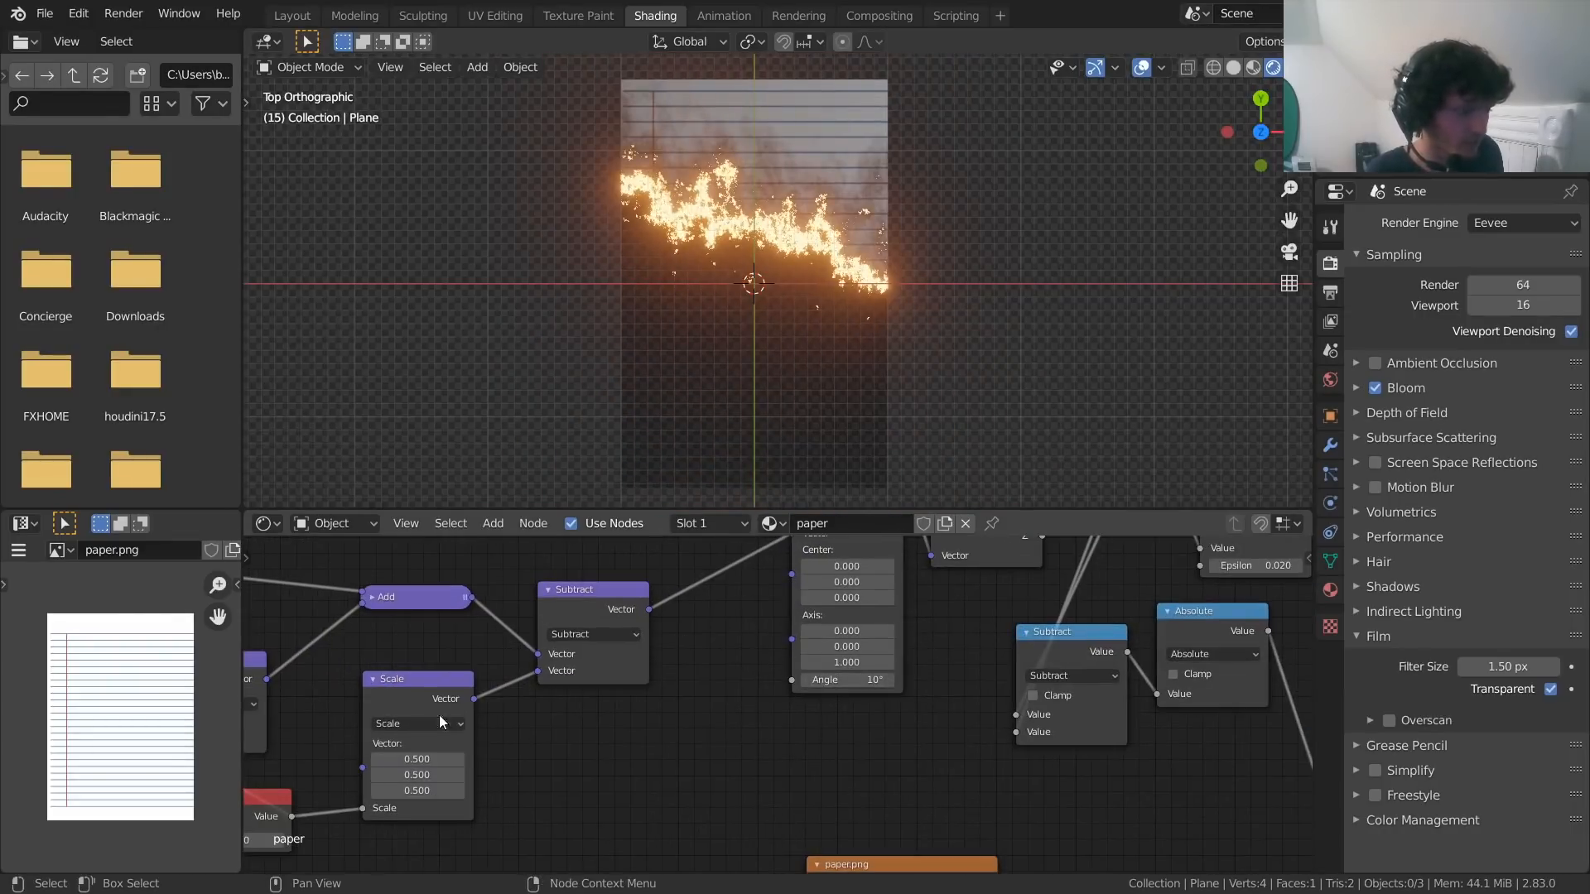
middle_drag(439, 714, 987, 524)
scroll(632, 650, up, 3)
drag(584, 741, 604, 738)
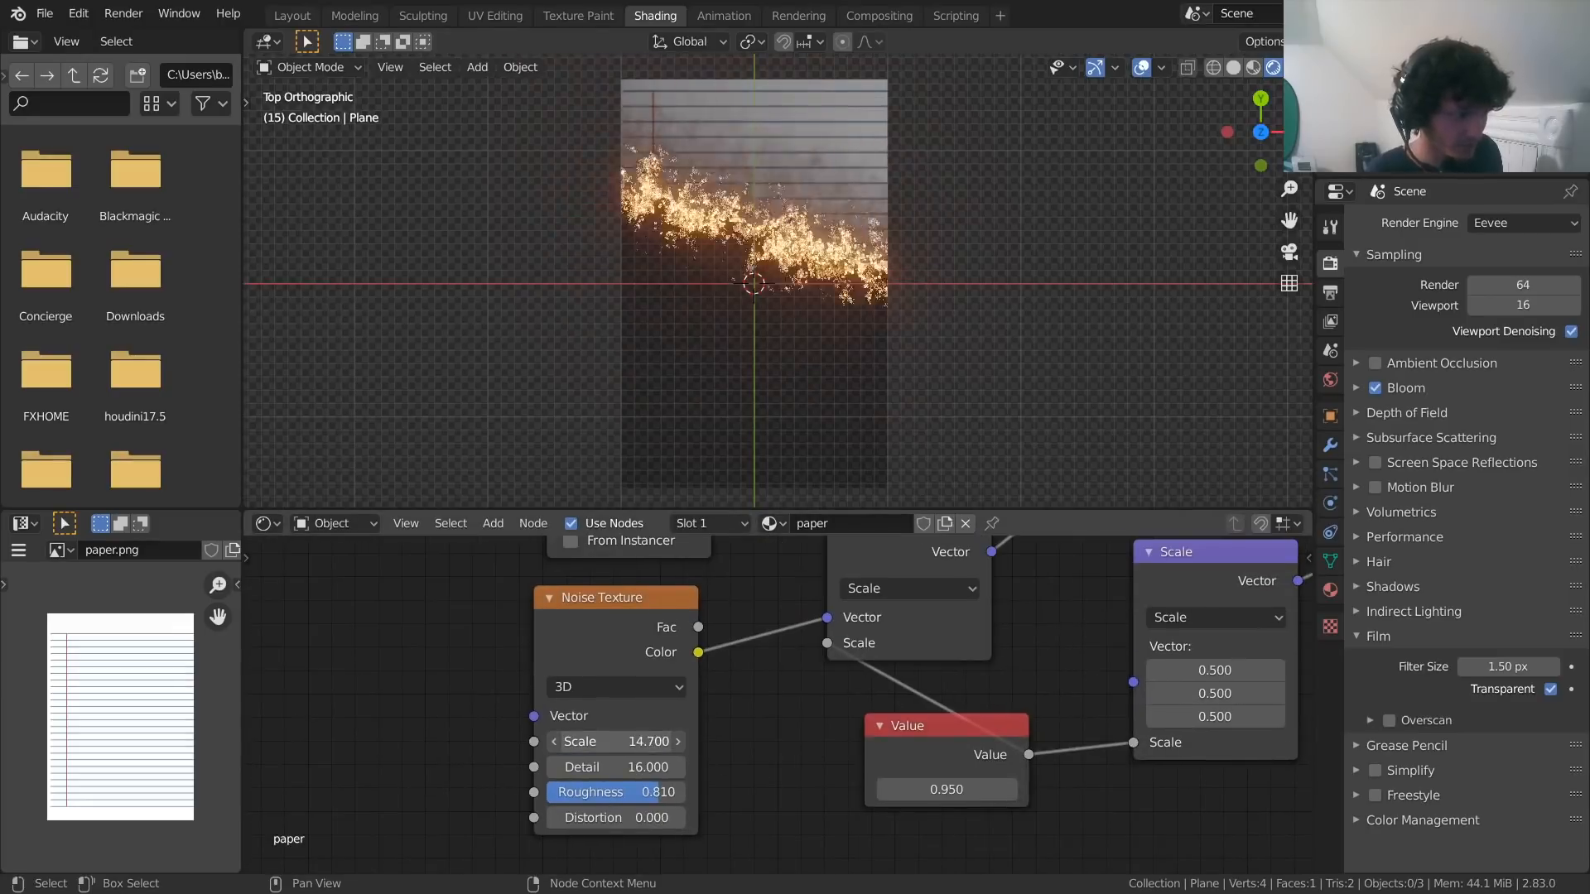
key(ctrl+z)
middle_drag(757, 754, 557, 762)
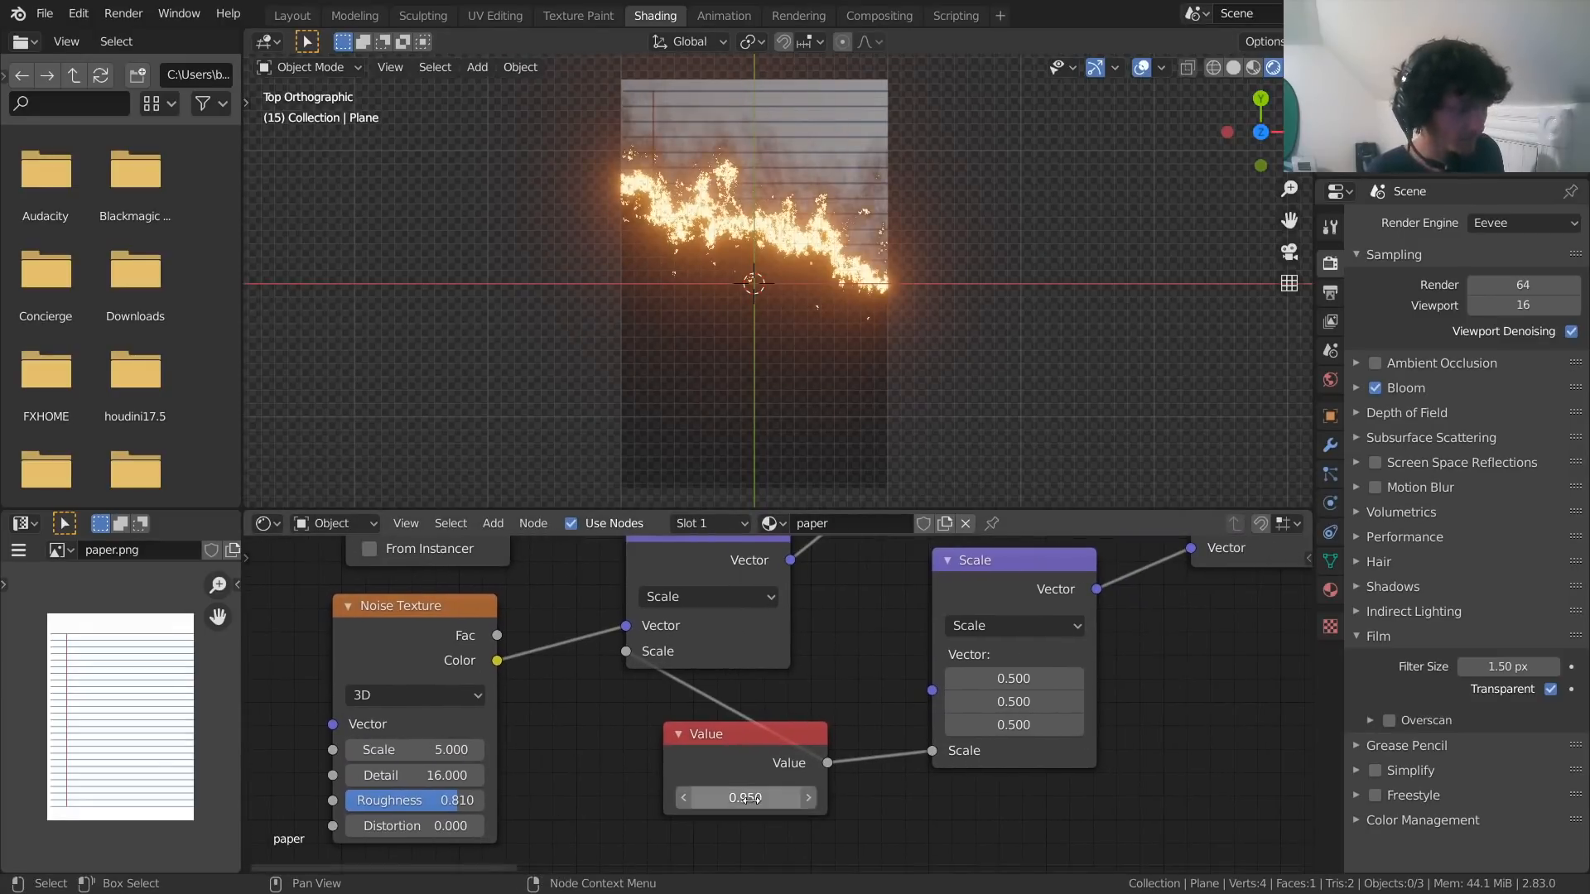
shift+drag(733, 797, 732, 796)
scroll(855, 723, down, 6)
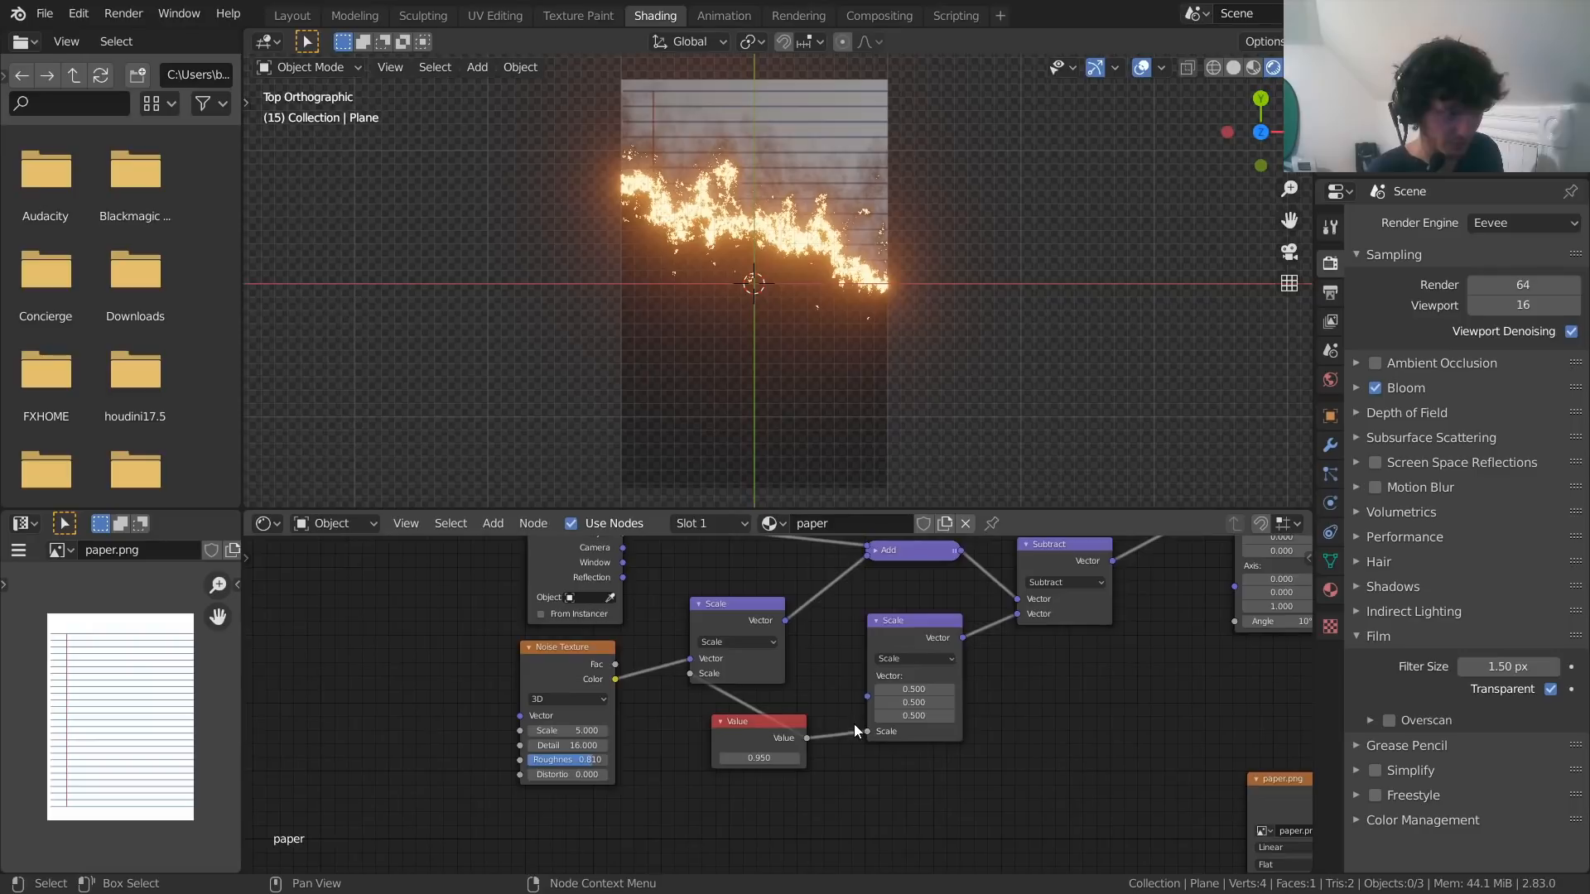
middle_drag(1115, 661, 550, 787)
middle_drag(881, 662, 845, 755)
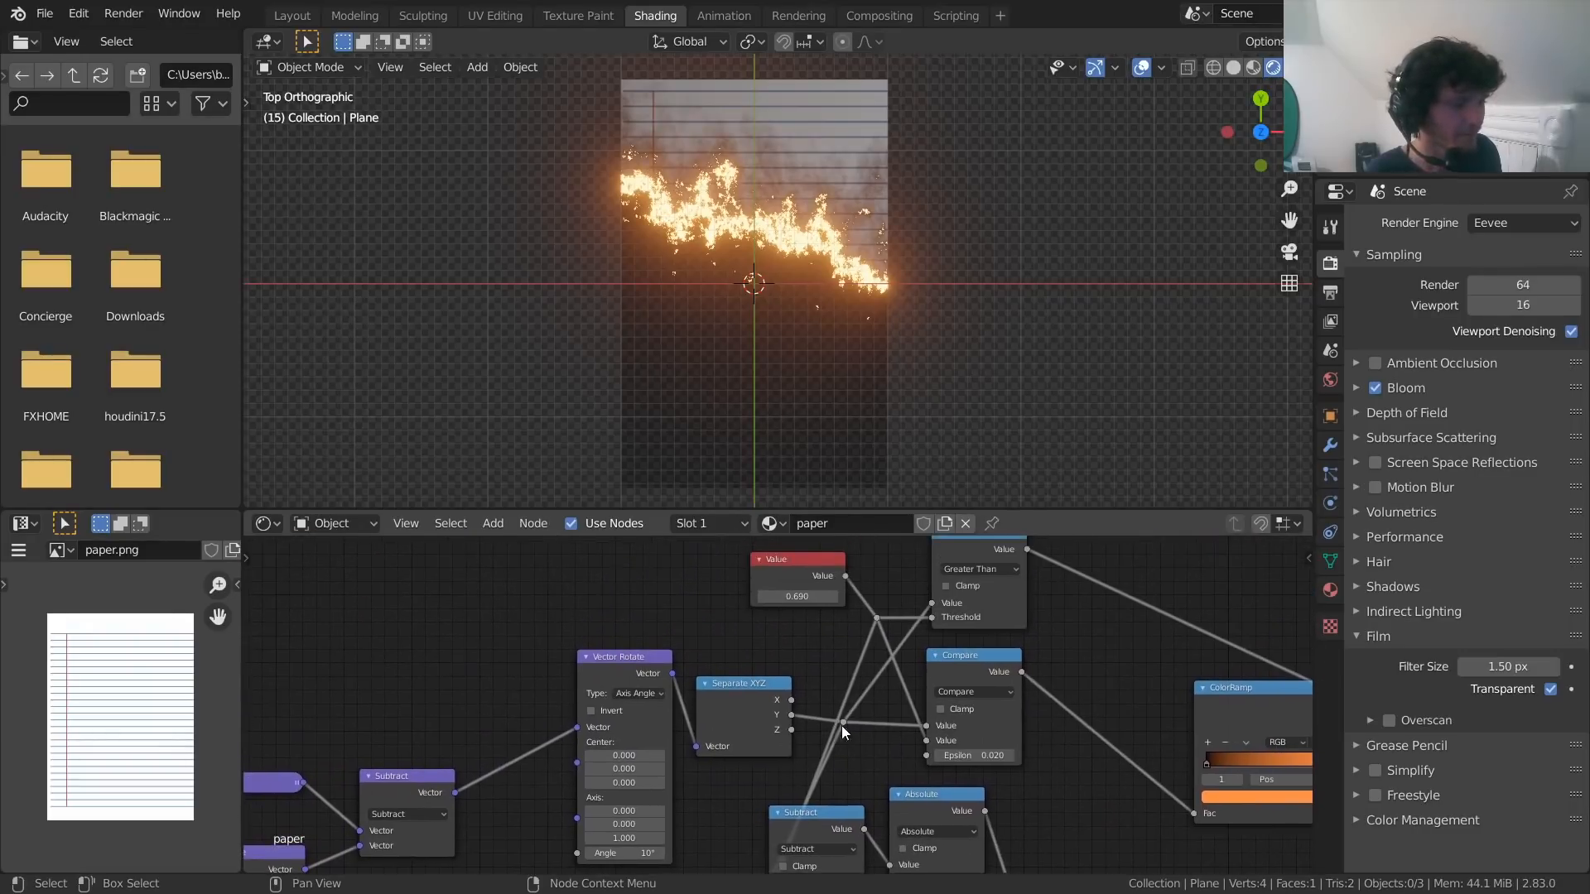
Split off a strip beneath the shader node editor and change it to a Timeline
drag(247, 833, 252, 788)
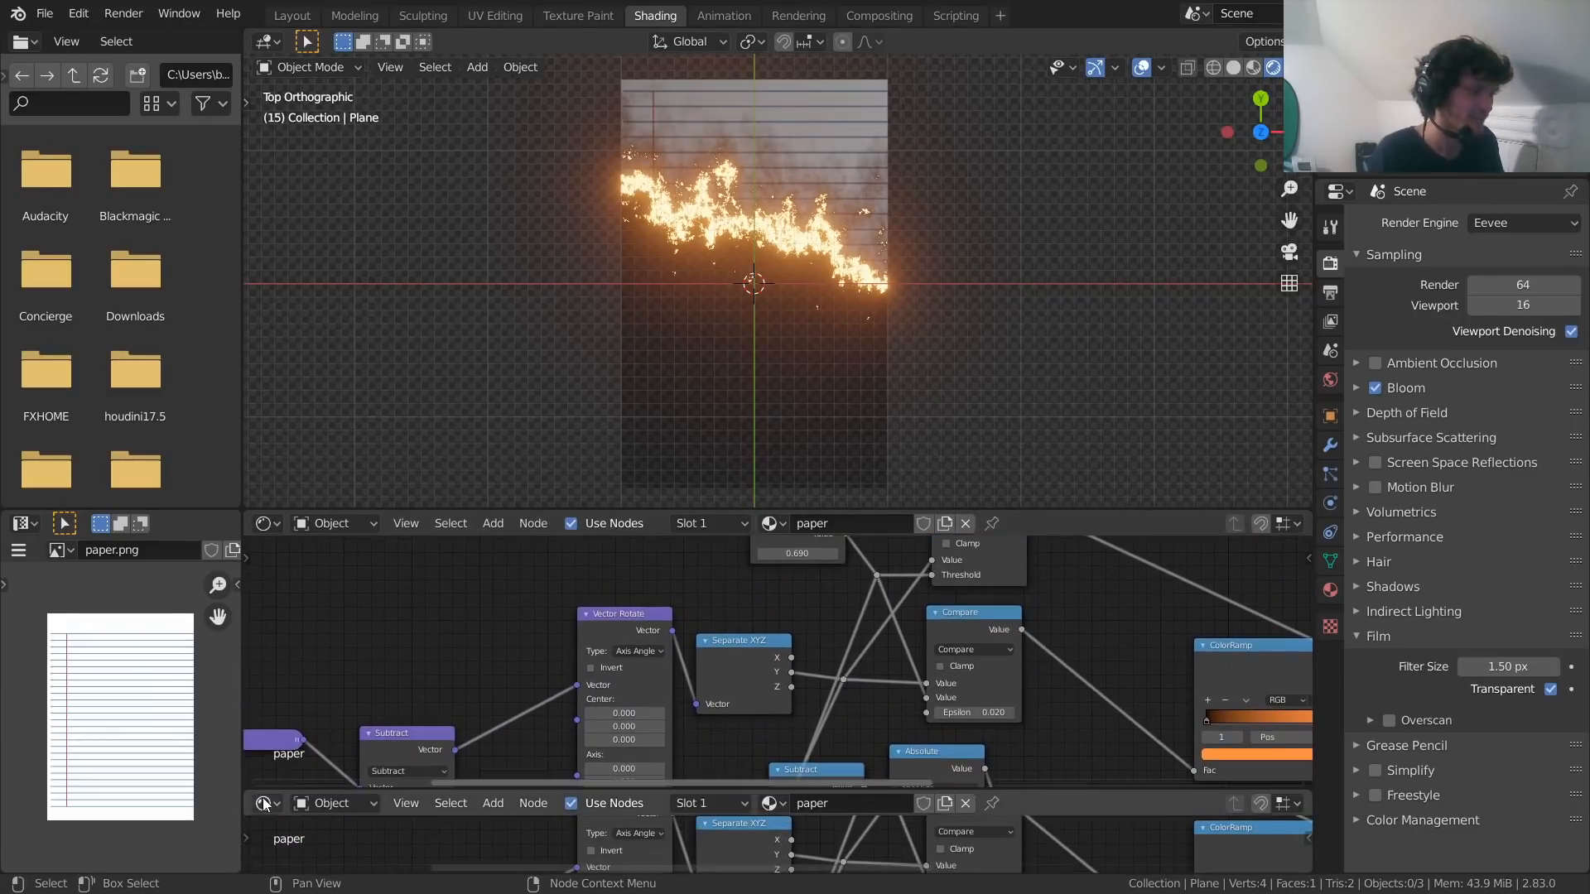
click(265, 803)
click(509, 624)
middle_drag(543, 662, 496, 741)
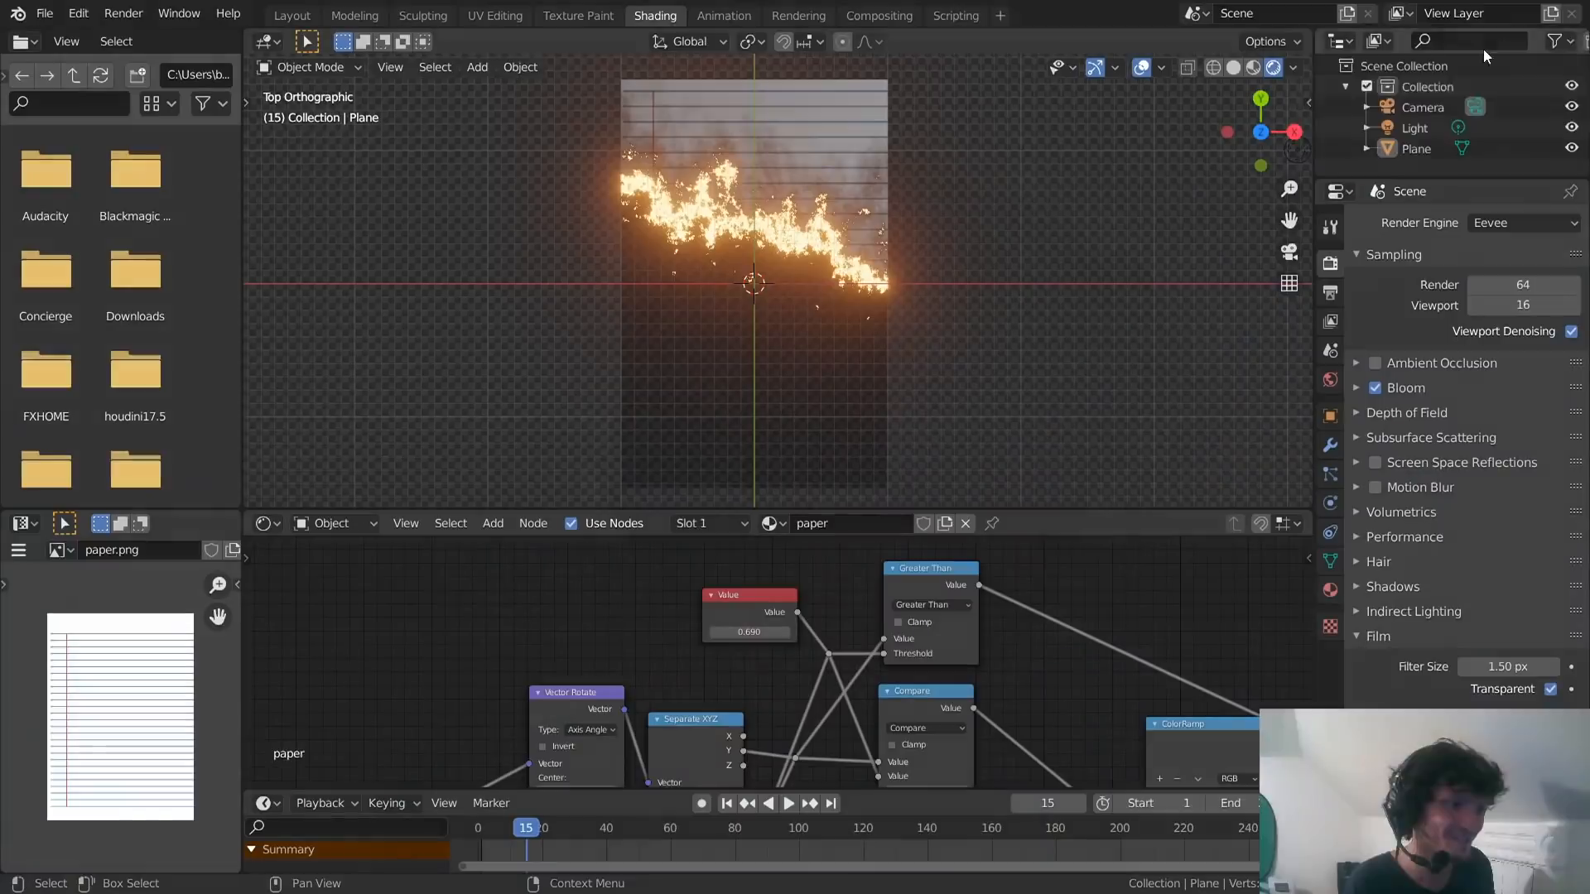
Test the burn's travel by setting the shared burn Value to 0 and raising it to 0.890
scroll(770, 664, up, 3)
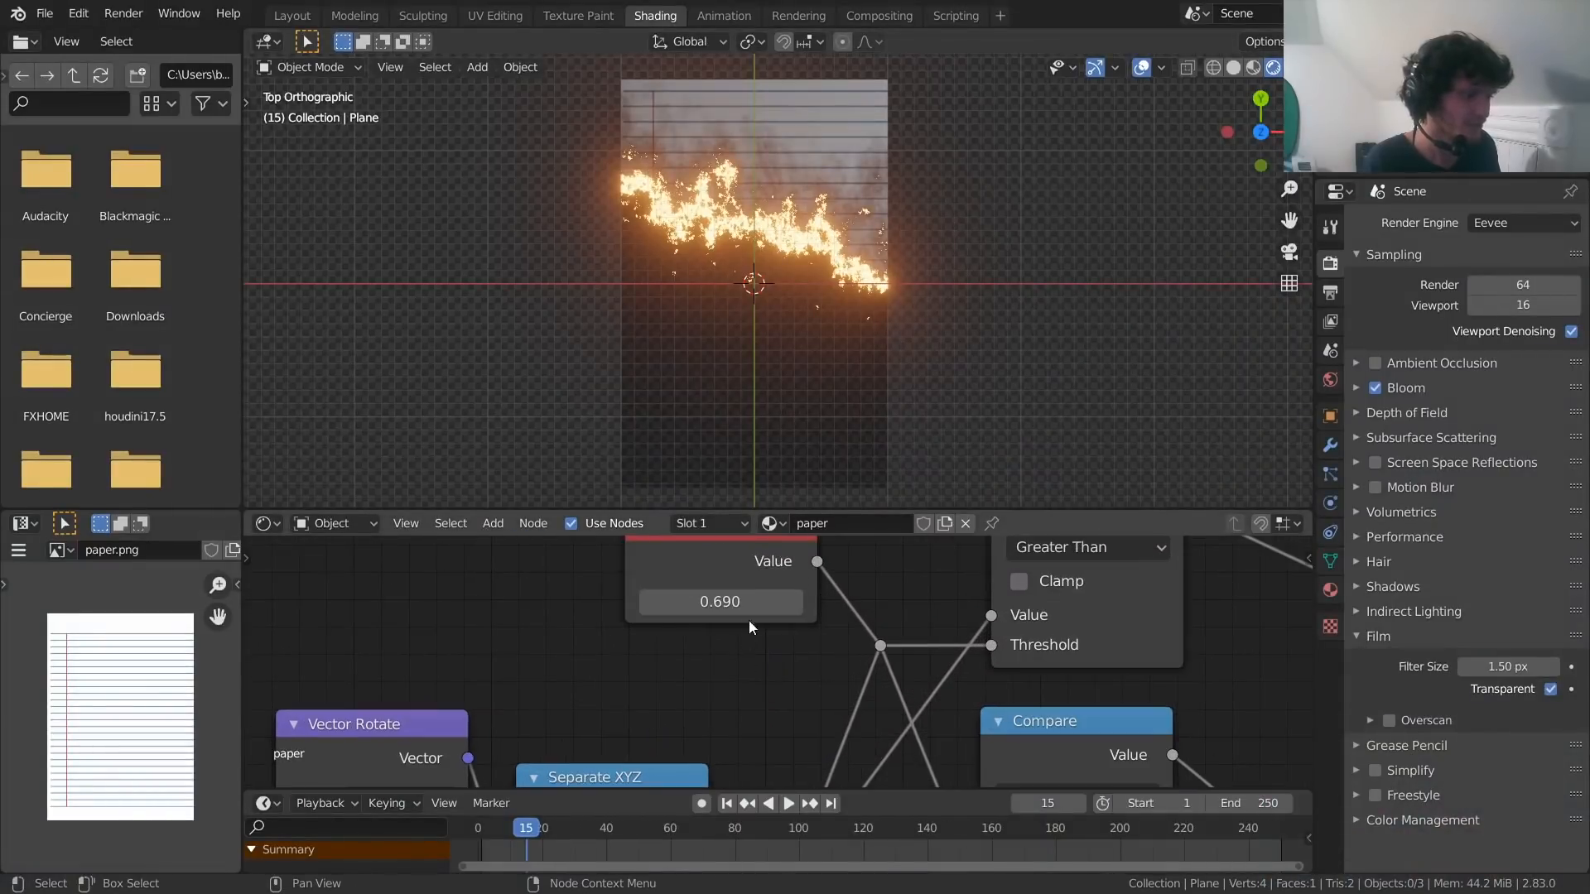
click(740, 602)
text(0)
key(Return)
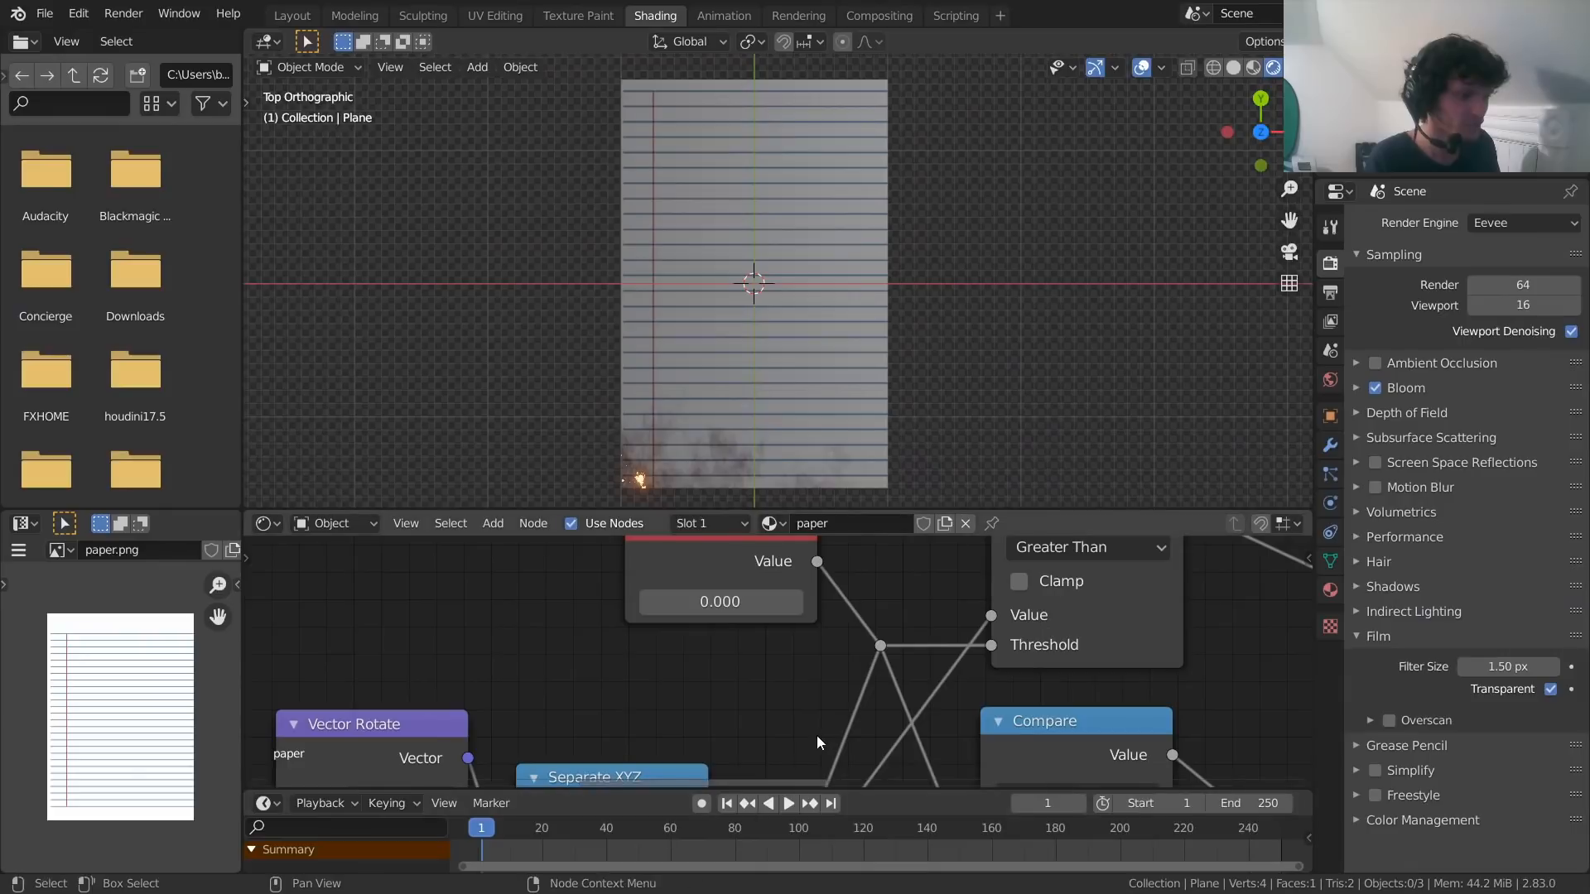
shift+middle_drag(692, 365, 727, 340)
drag(734, 597, 832, 598)
shift+middle_drag(788, 146, 734, 343)
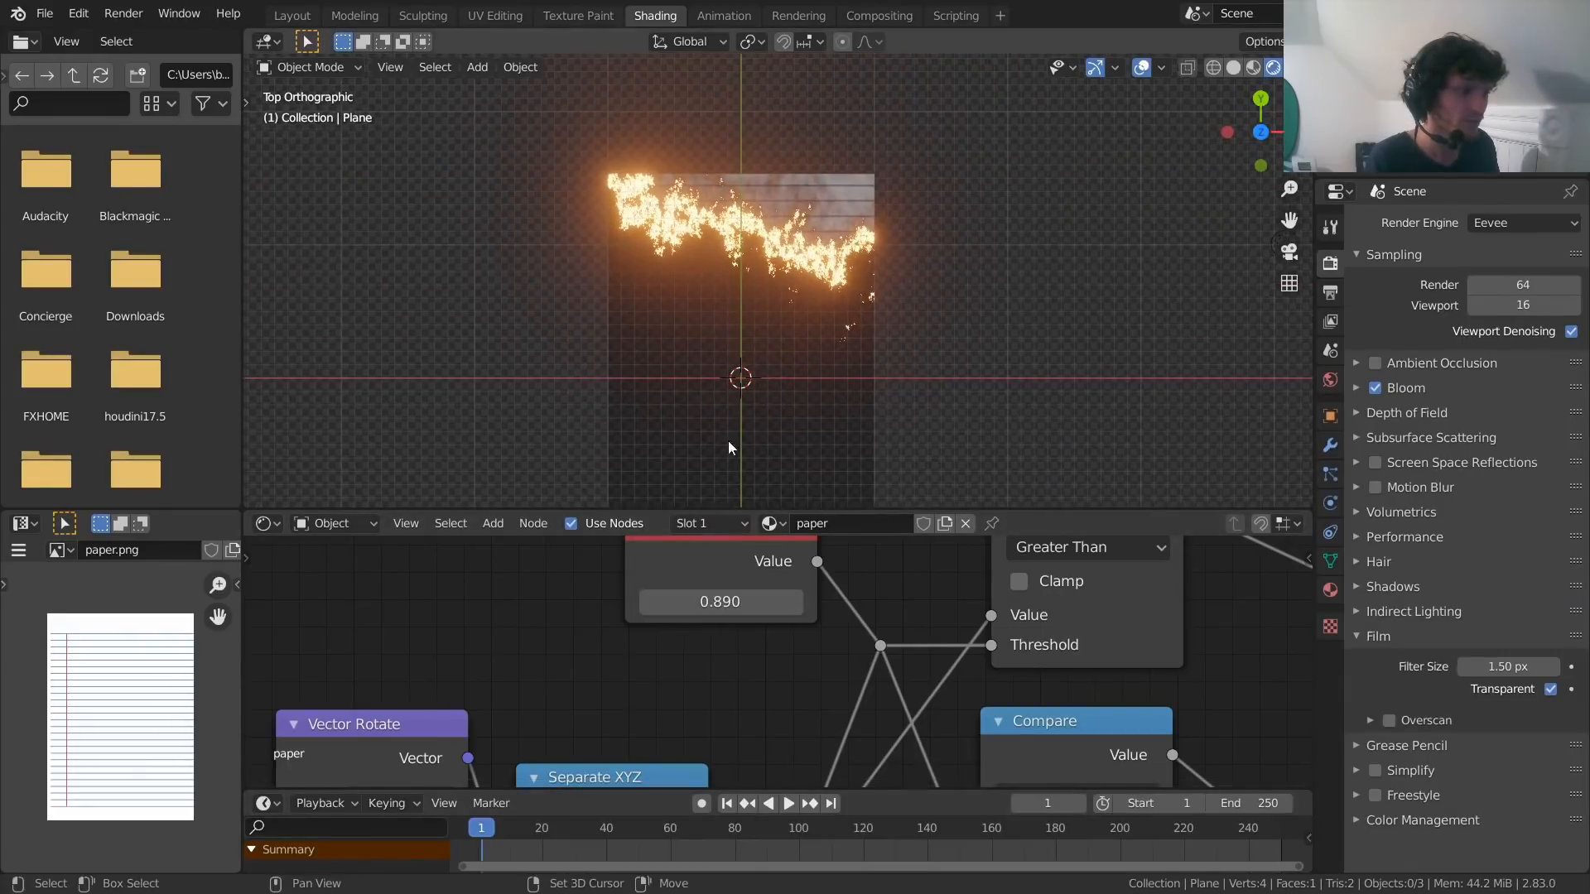
Try the shared burn Value at 1 and slightly beyond, and undo these changes
click(727, 601)
text(1)
key(Return)
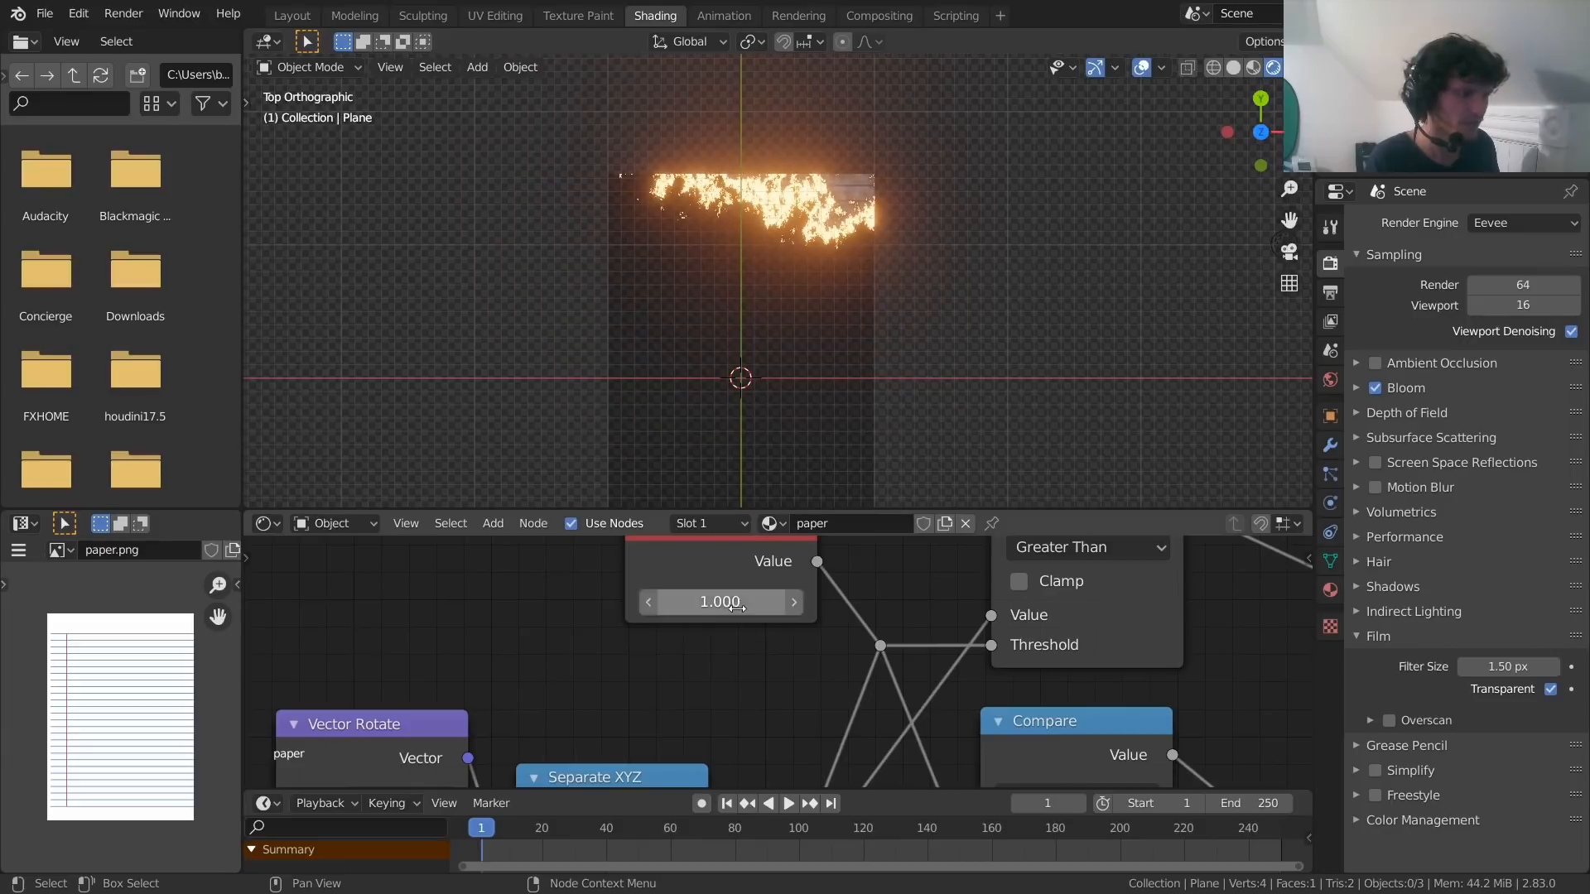
drag(721, 601, 739, 601)
key(ctrl+z)
key(ctrl+z)
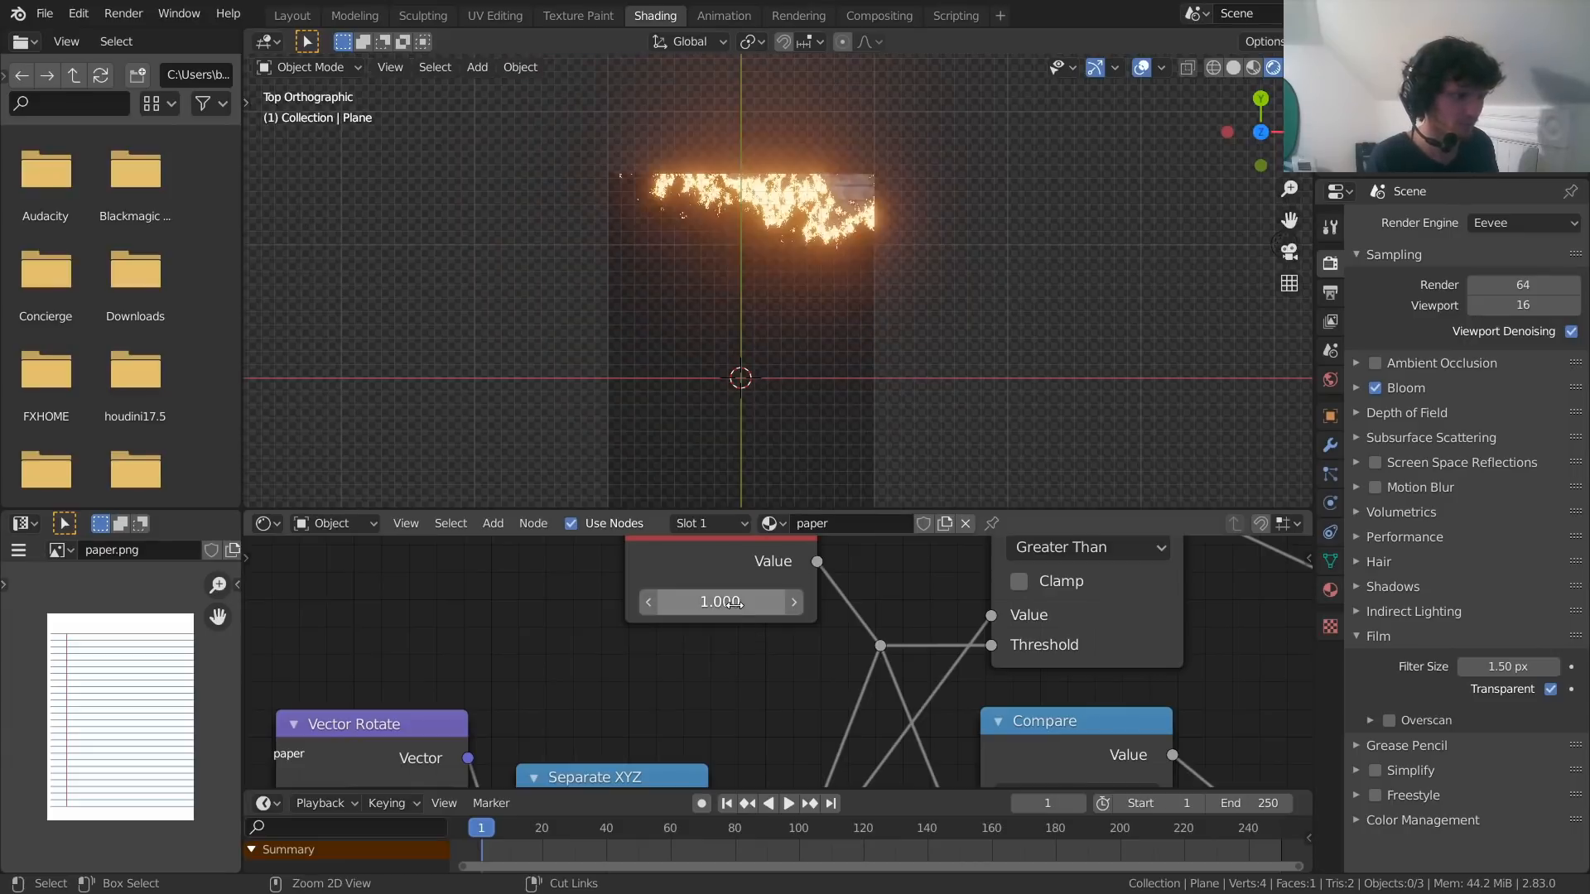
Set the shared burn Value to 0 and frame the whole sheet of paper in the viewport
click(731, 601)
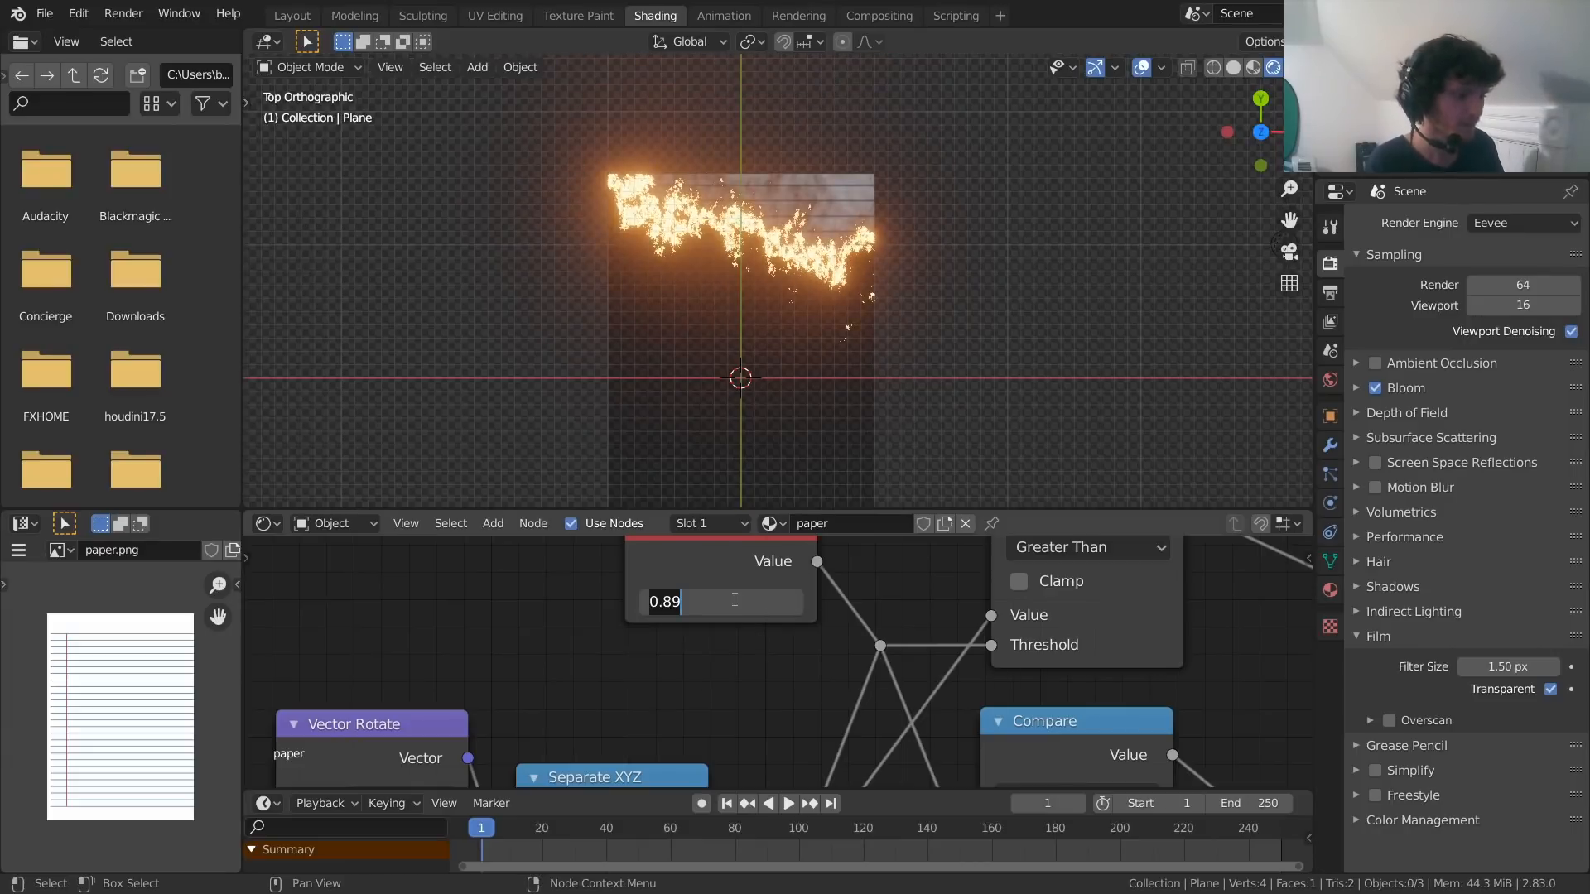
text(0)
key(Return)
middle_drag(691, 618, 704, 598)
click(714, 592)
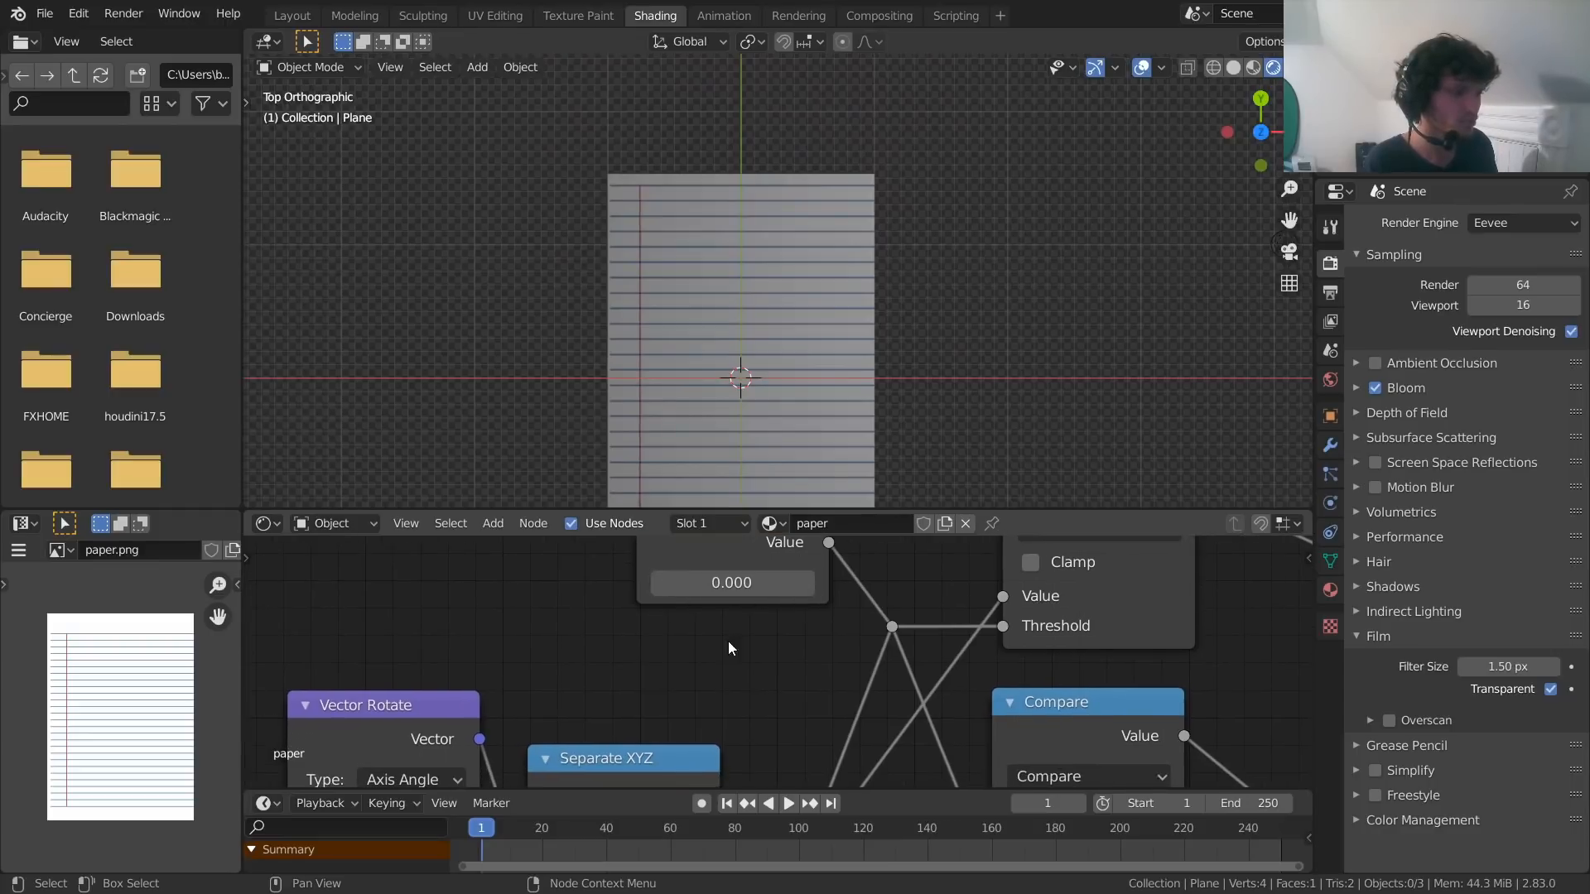
scroll(708, 439, down, 4)
shift+middle_drag(709, 439, 724, 376)
scroll(724, 375, up, 3)
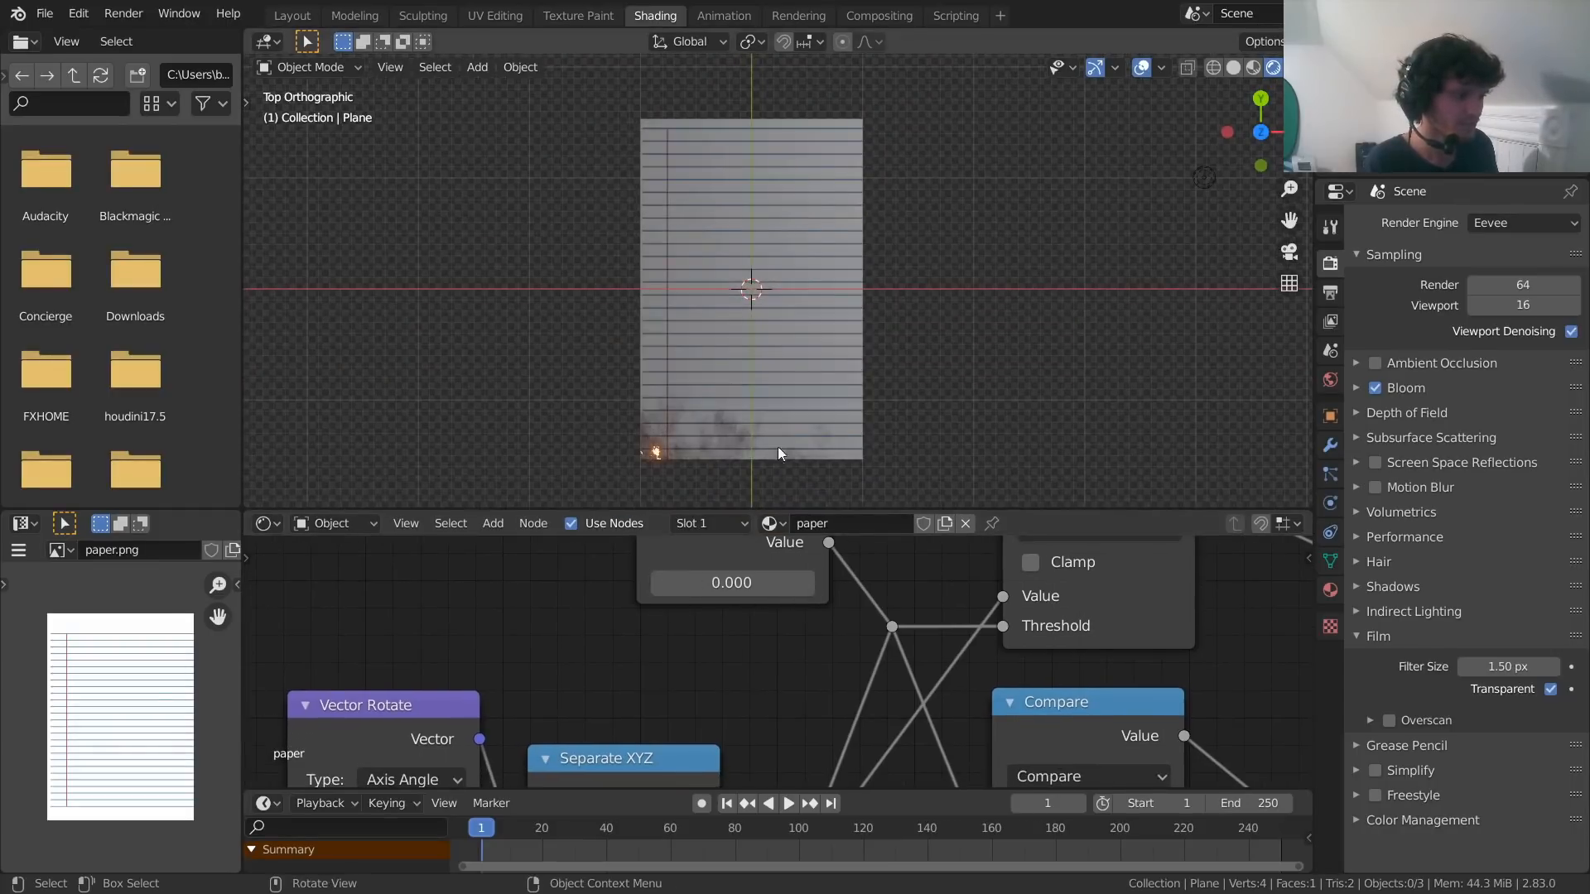
right_click(726, 592)
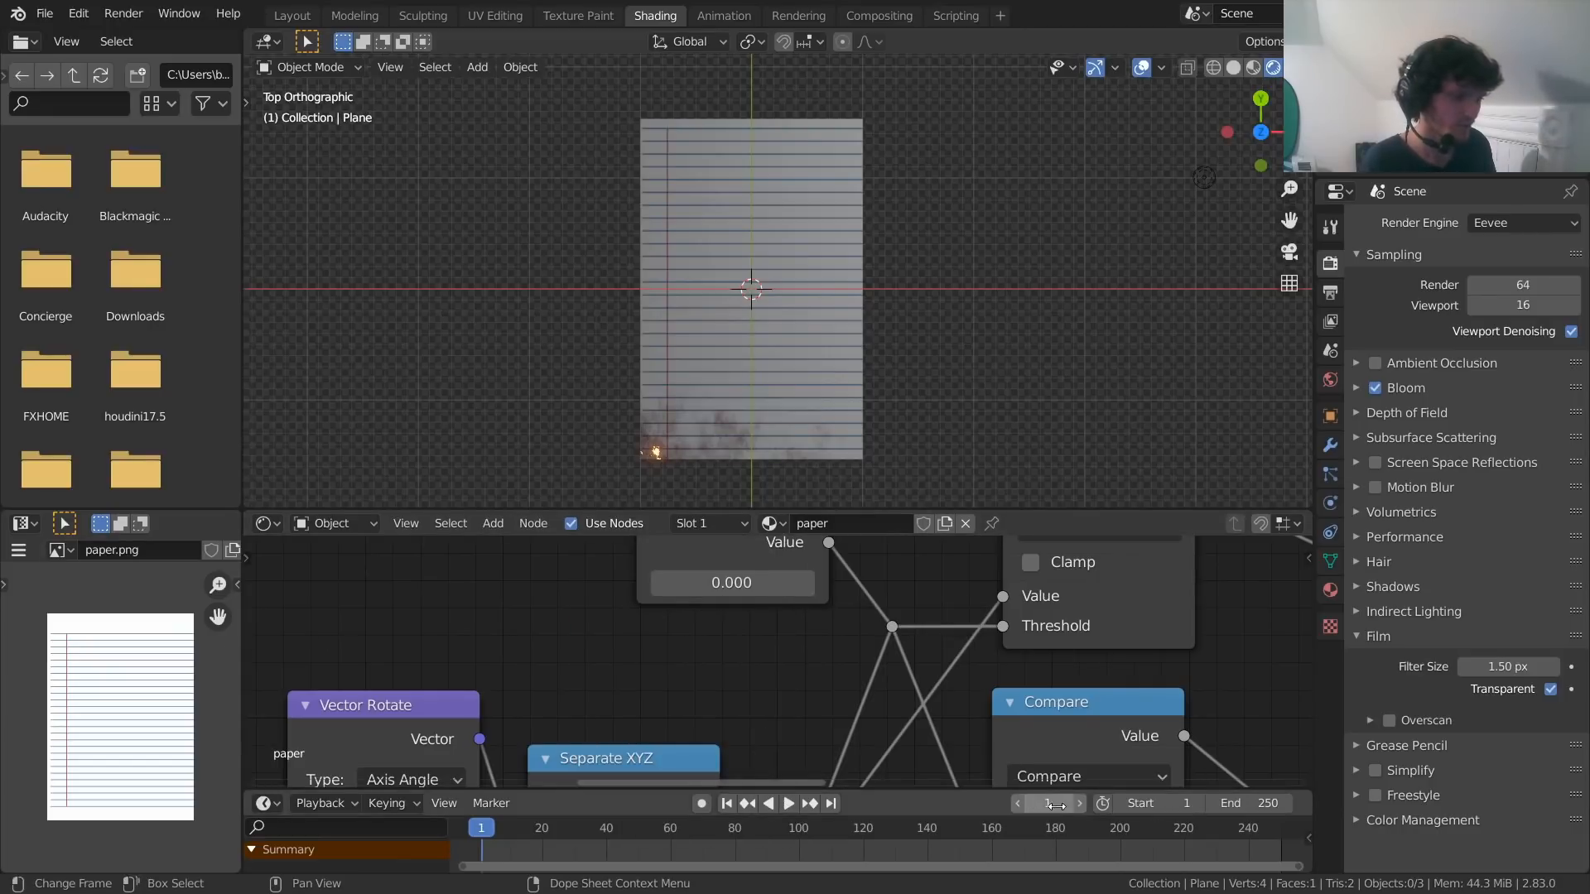
drag(1047, 806, 1077, 807)
key(ctrl+z)
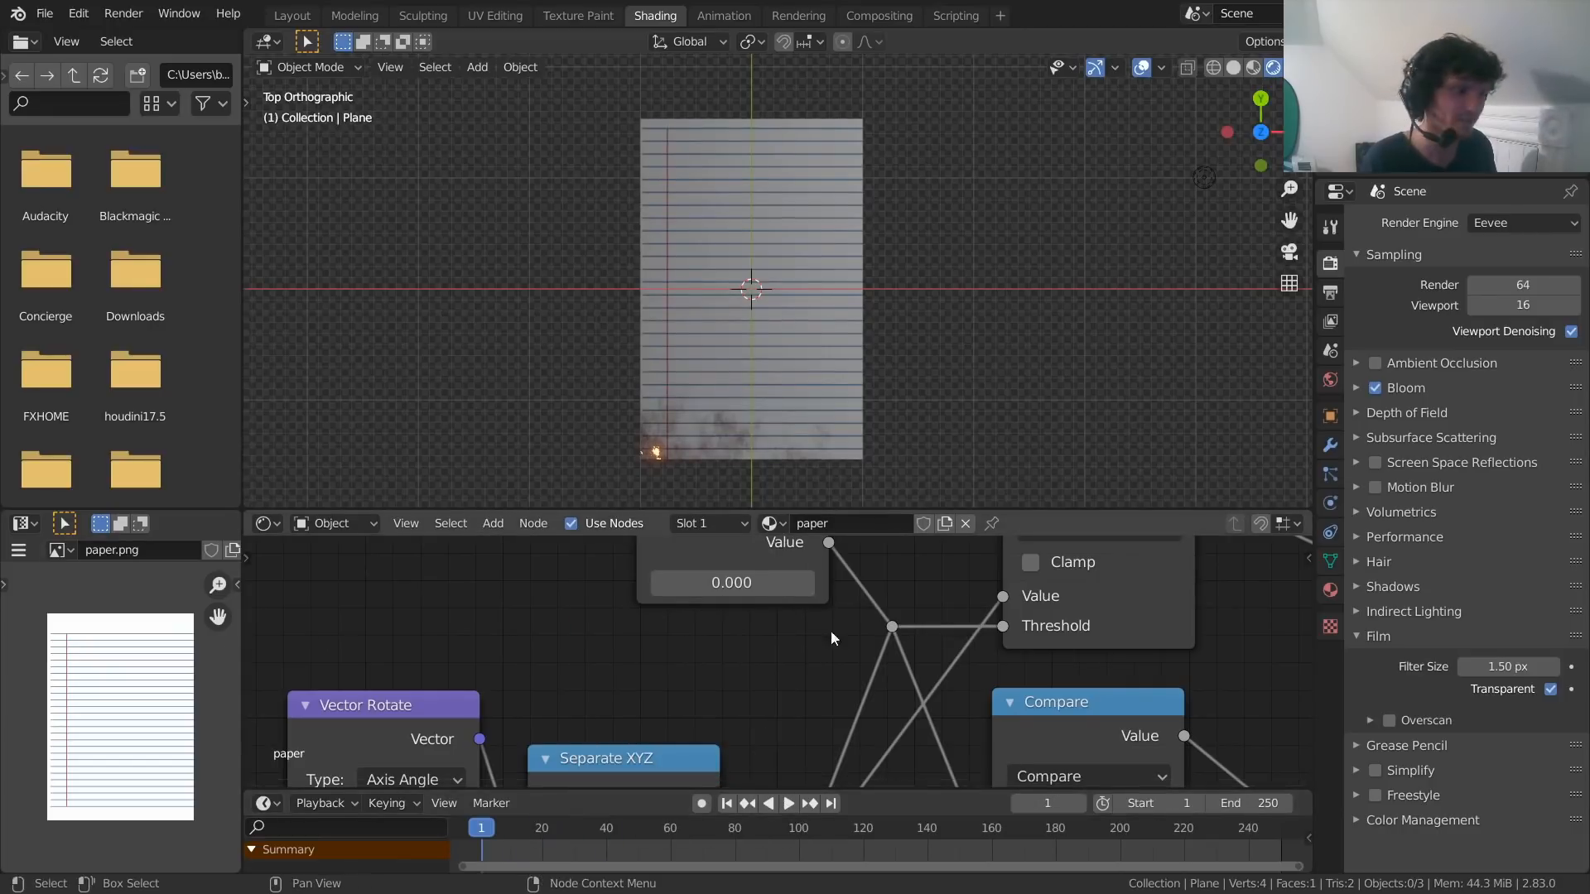
Add a driver to the shared burn Value with the expression #frame, and return to the first frame after testing playback
click(746, 593)
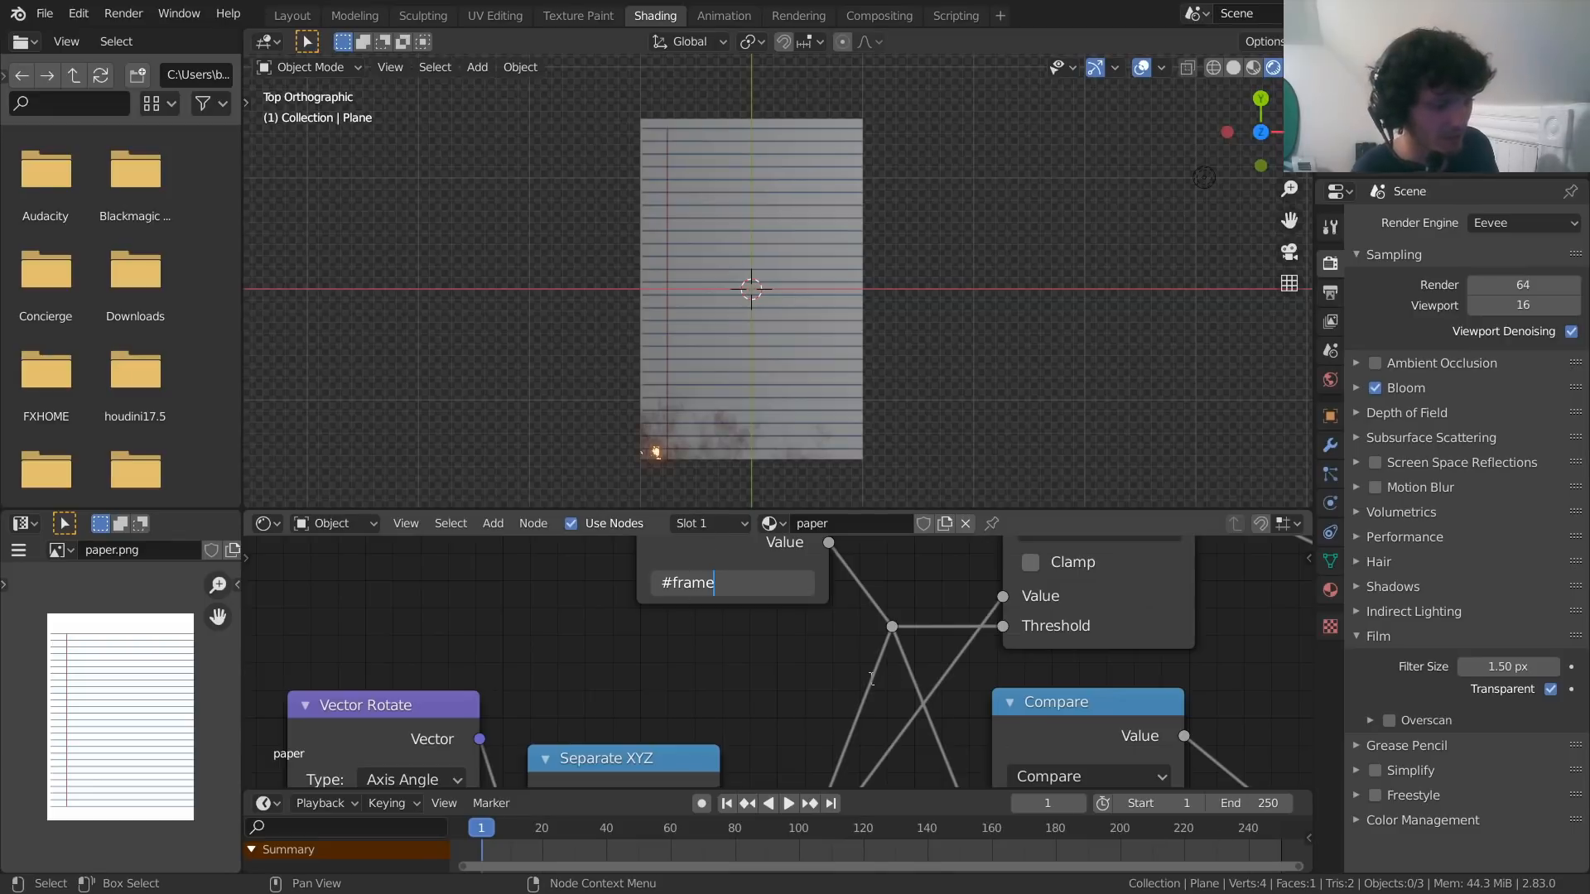
key(Return)
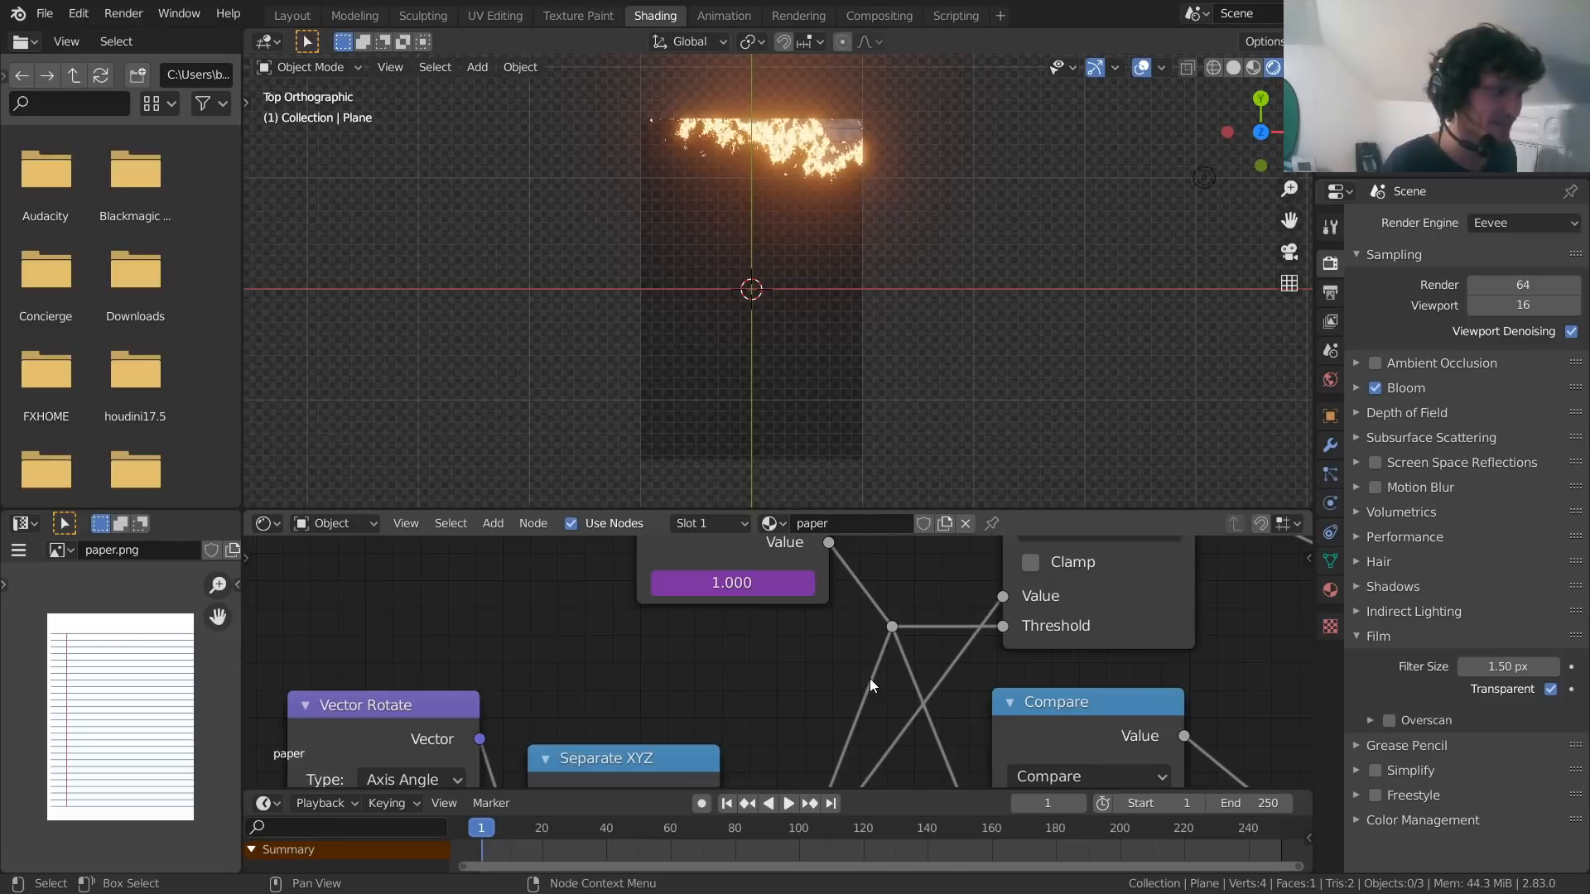
key(space)
key(shift+Left)
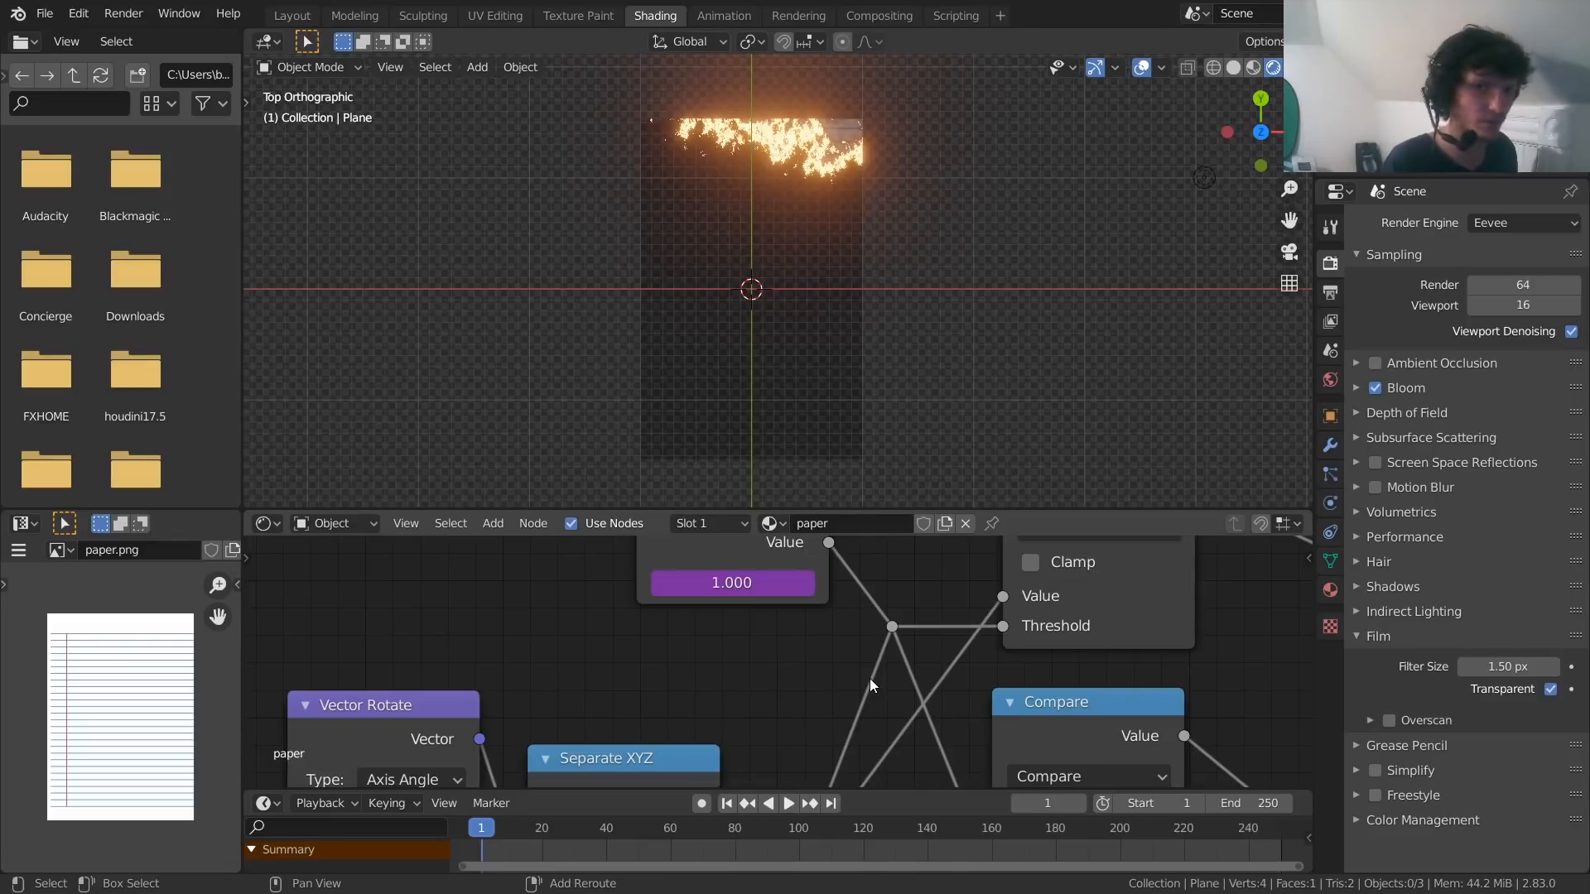
Change the burn Value's driver expression to frame/60 and play the animation to check the burn speed
double_click(719, 581)
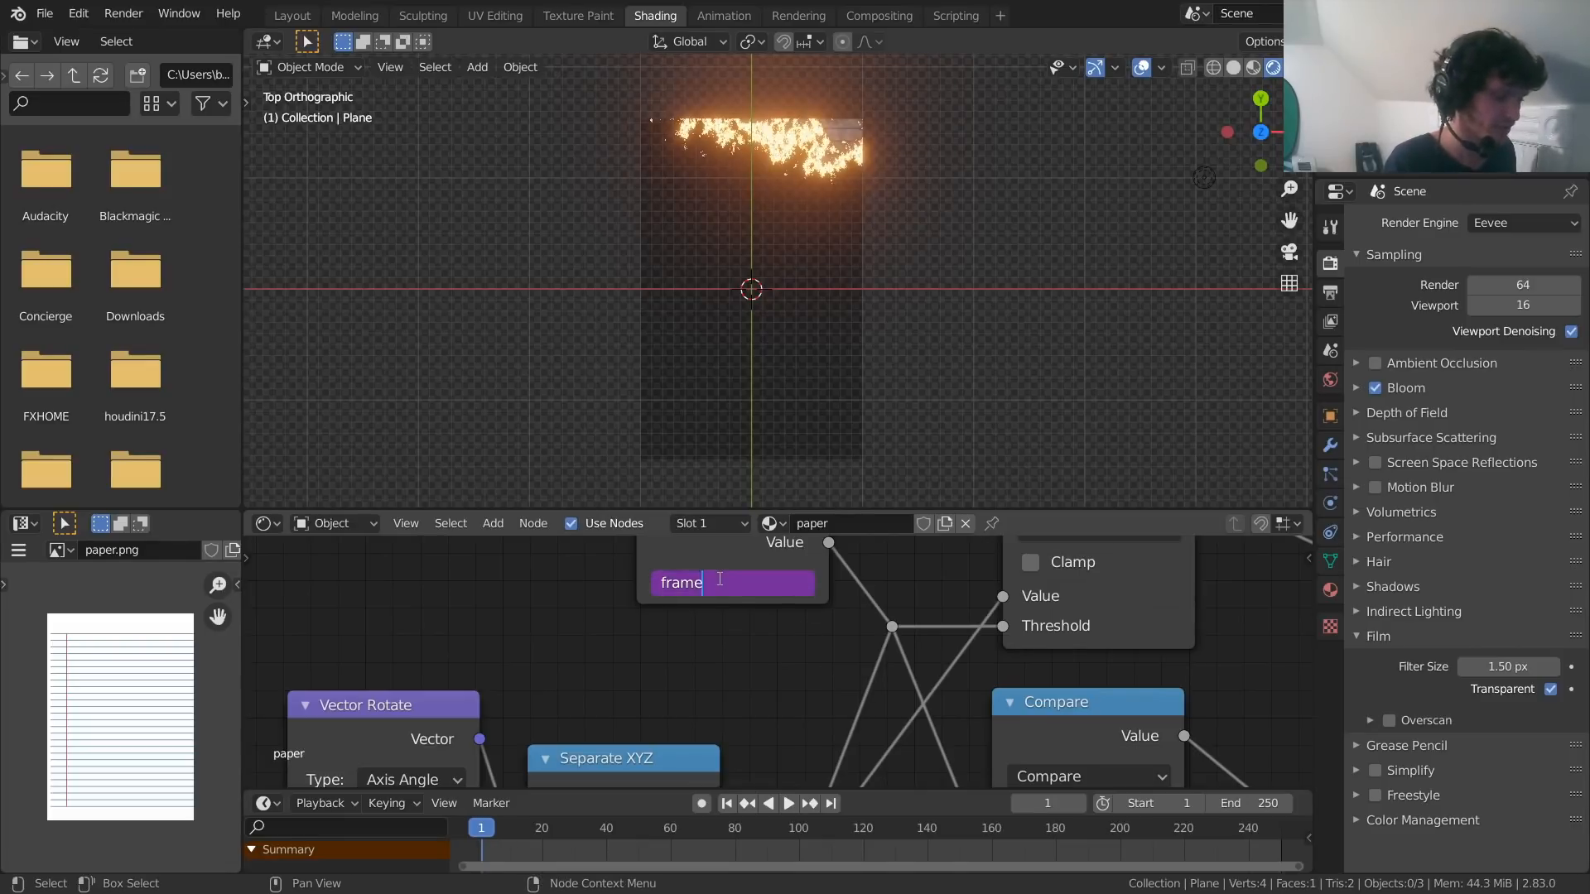
key(Return)
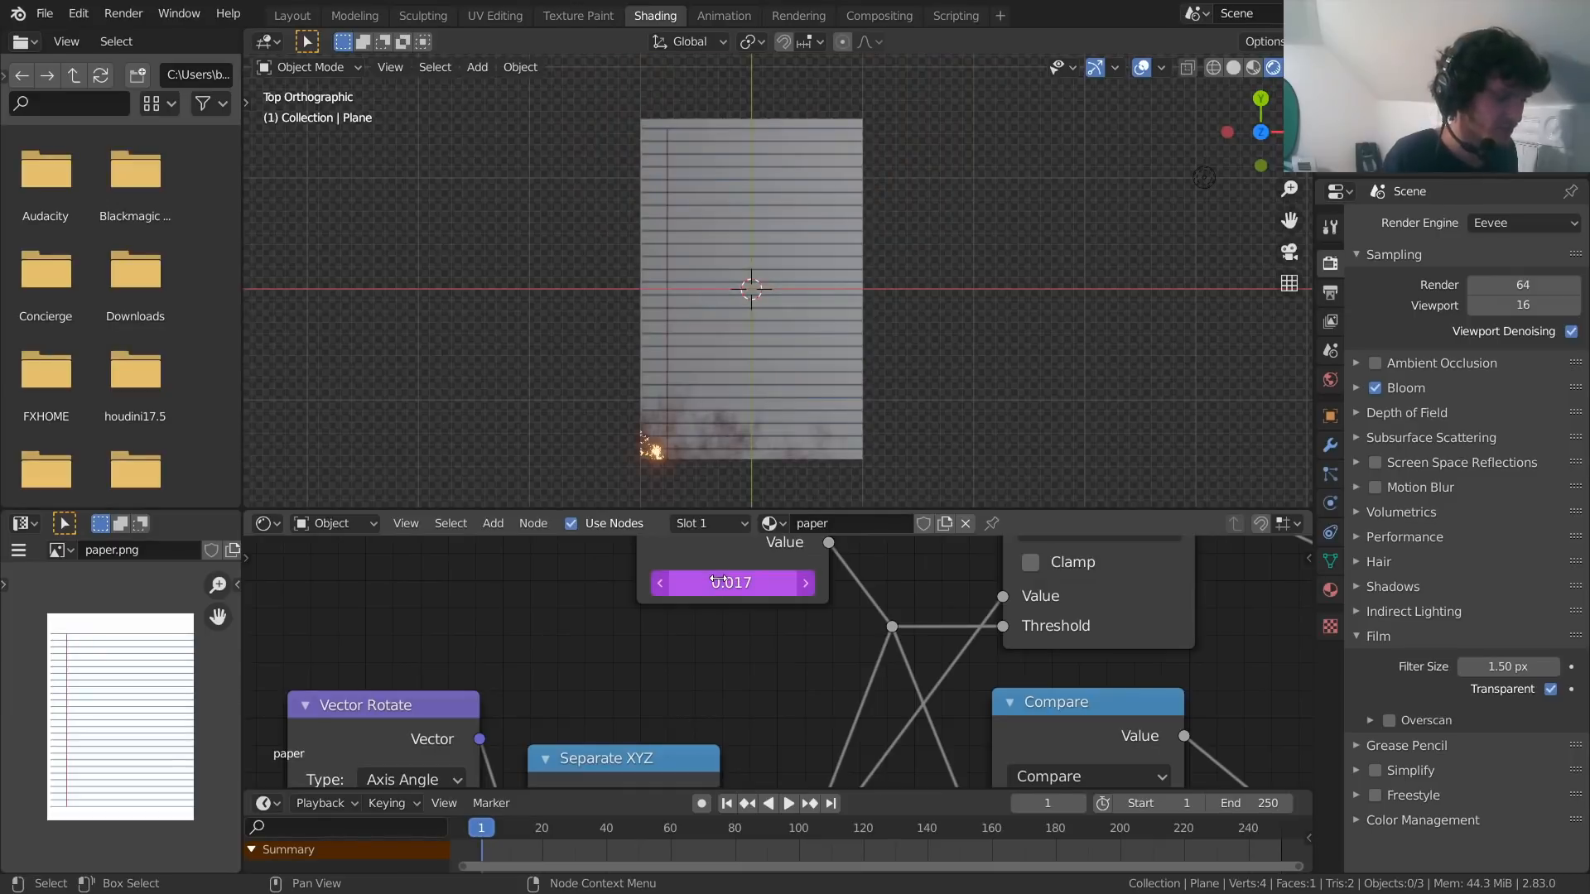
key(space)
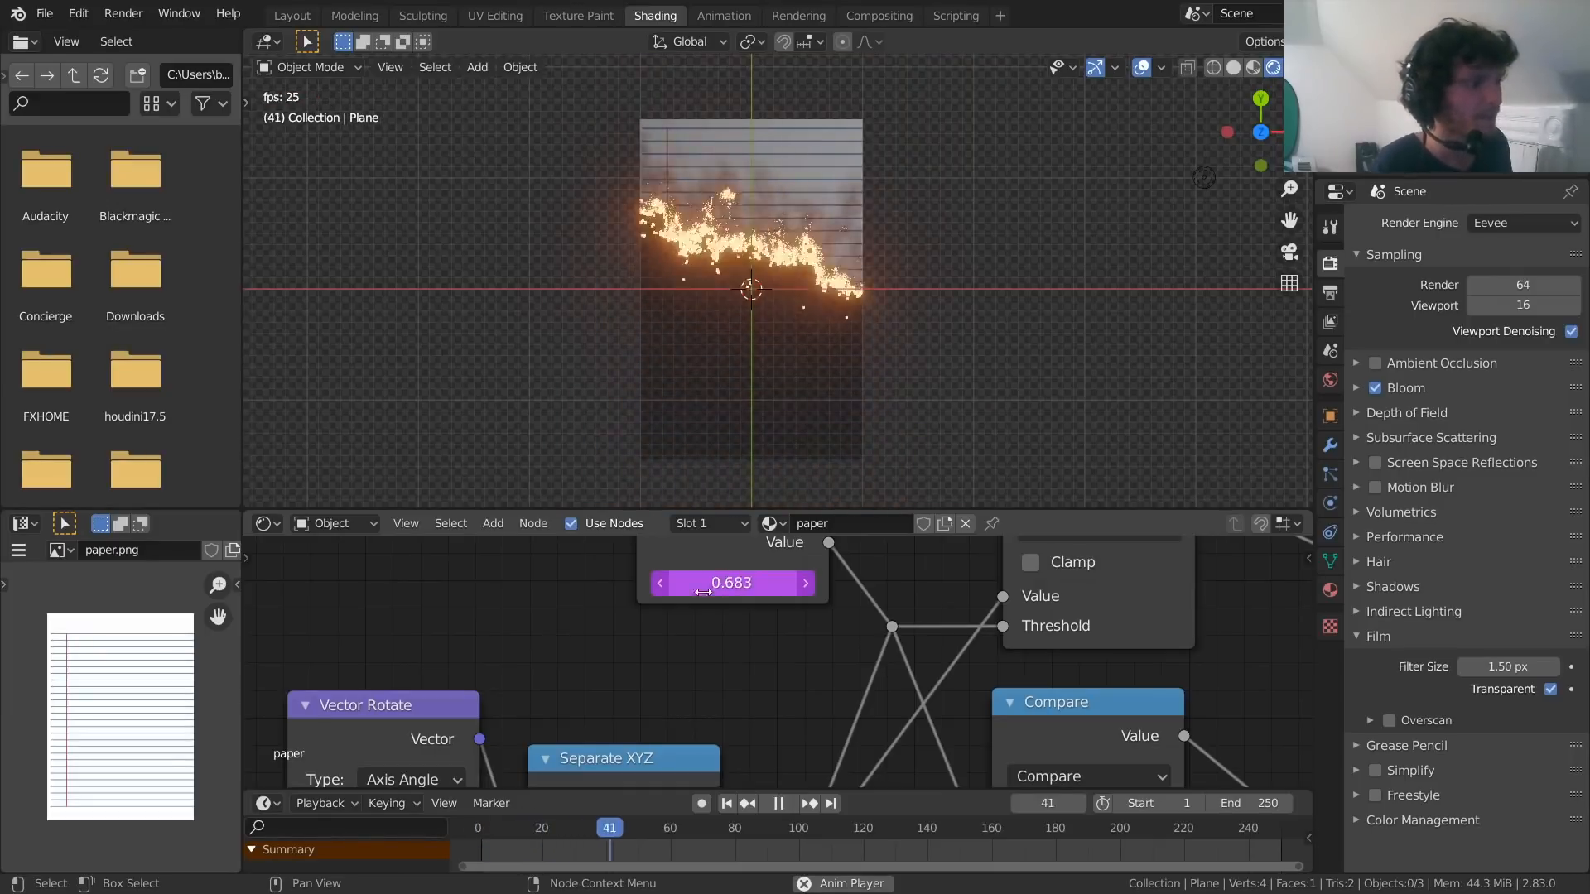
key(space)
Change the burn Value's driver expression to frame/30, play the faster burn from the first frame and rewind
double_click(758, 582)
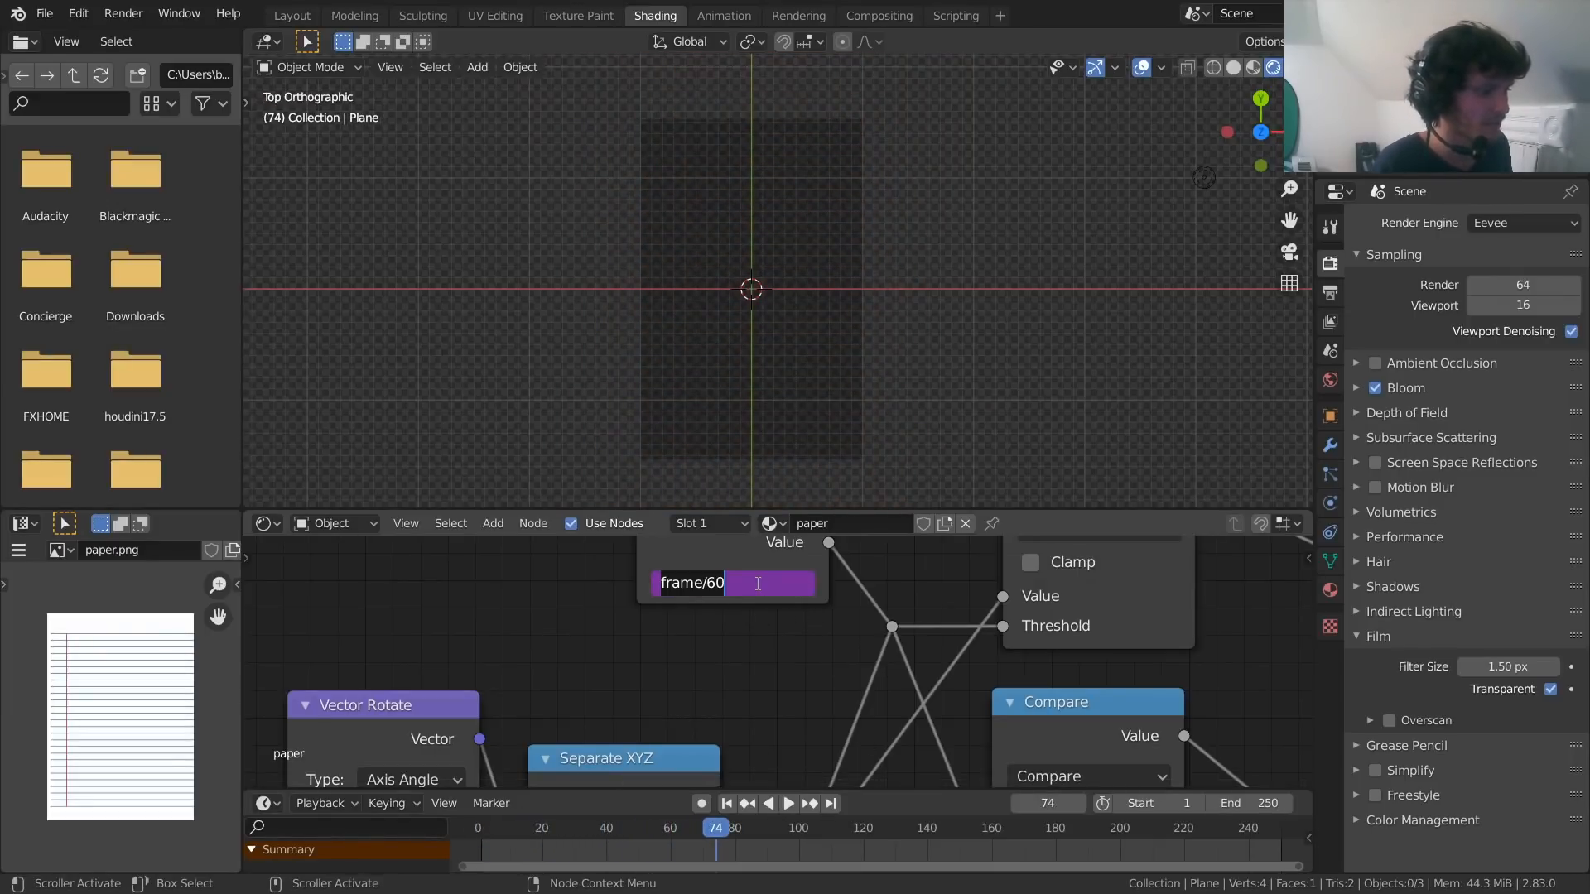
key(Left)
key(Left)
key(BackSpace)
text(3)
key(Return)
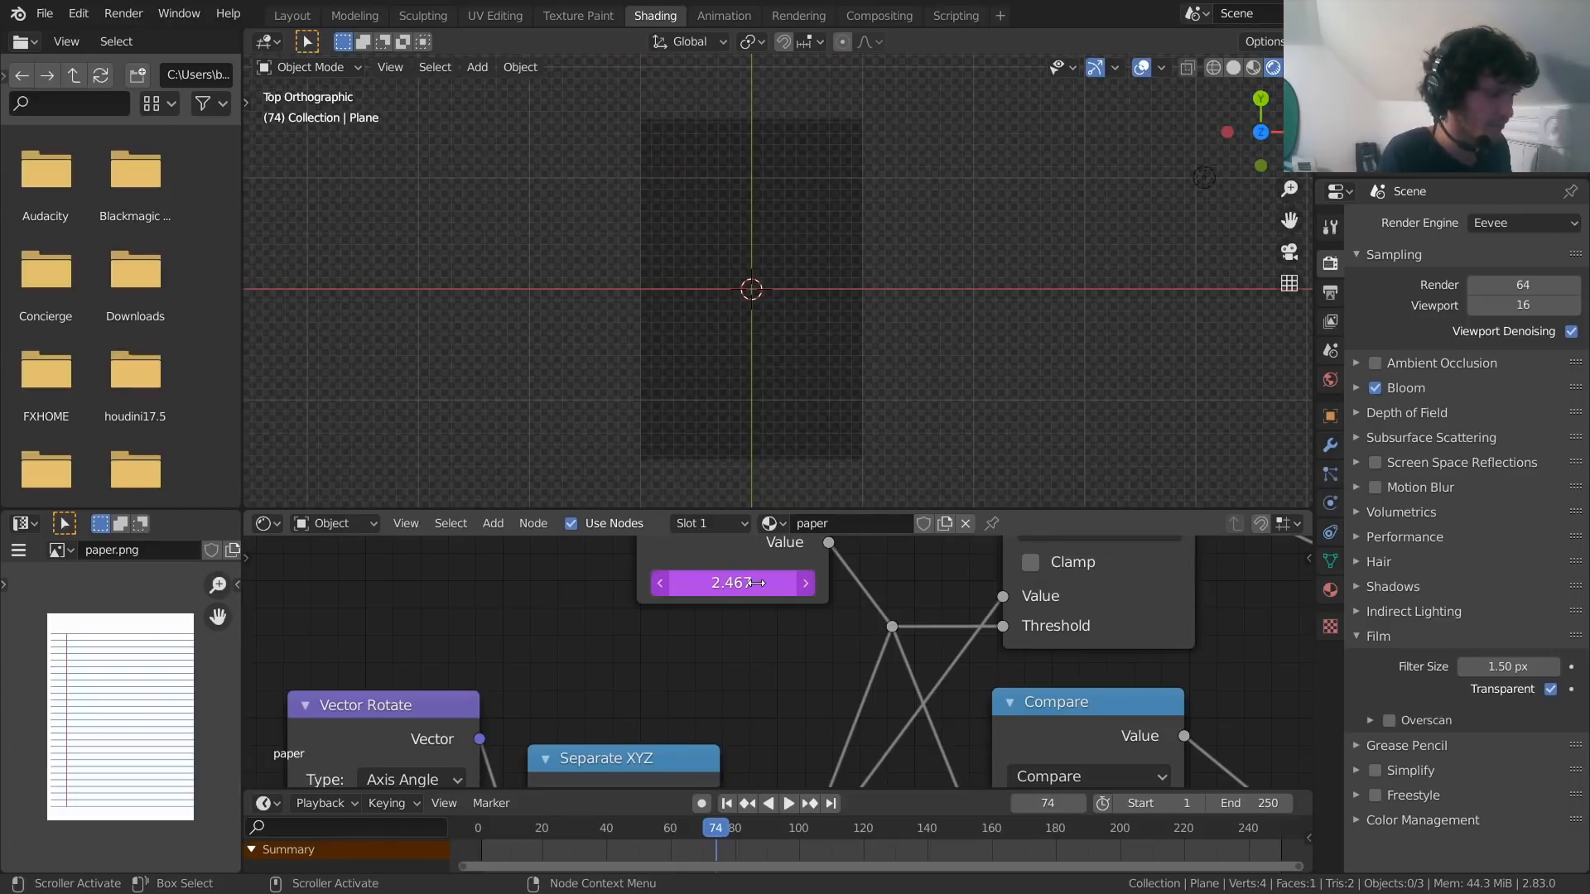
key(shift+Left)
key(space)
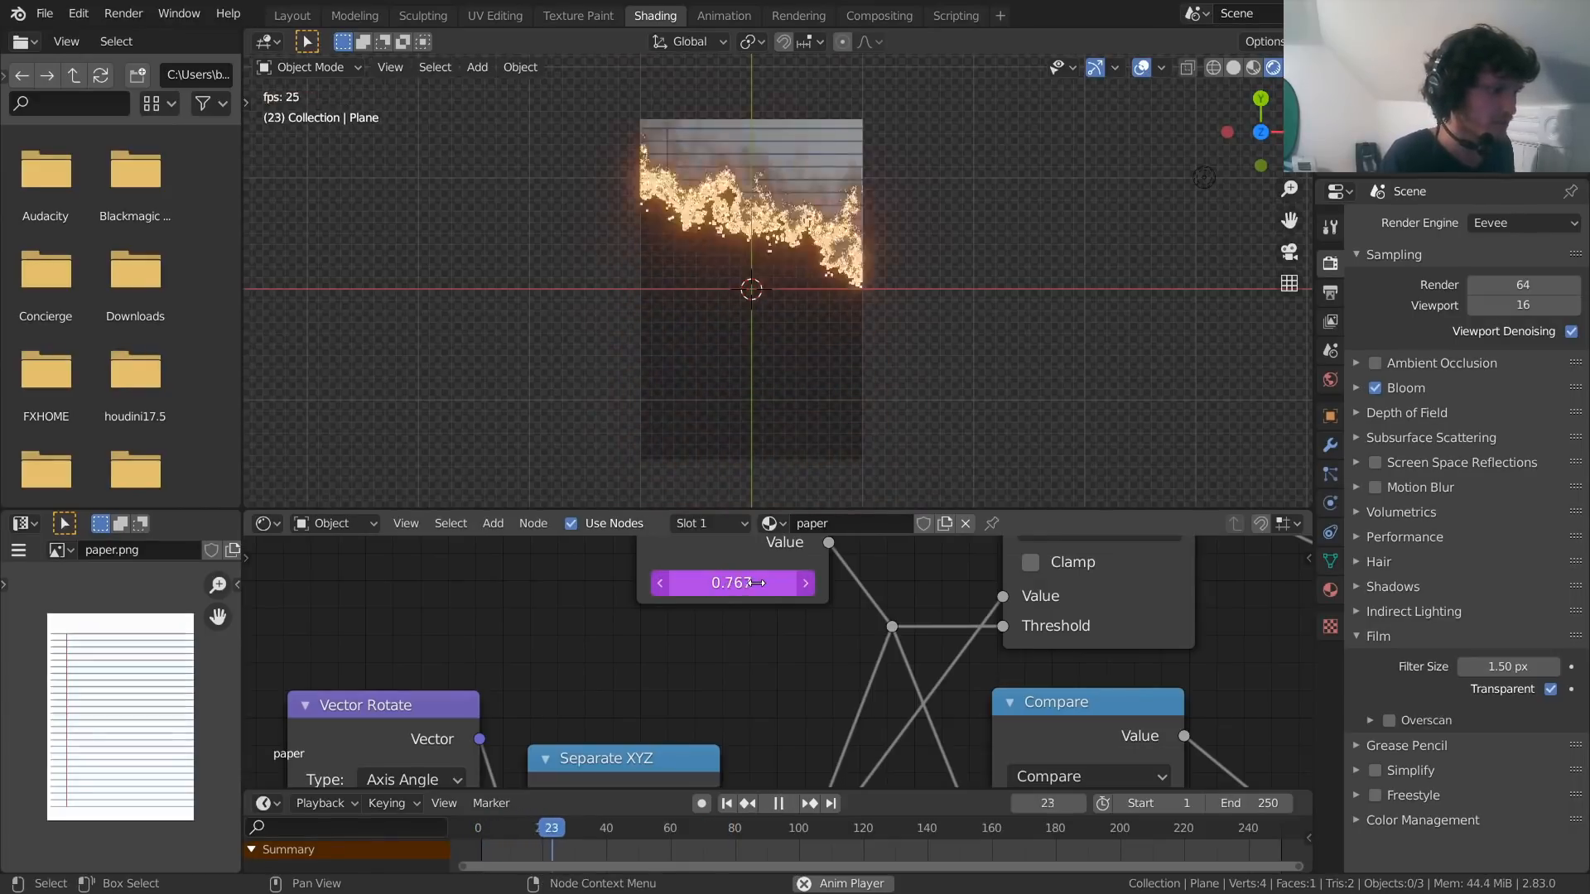
key(space)
key(shift+Left)
Try to replace the burn Value's driver expression with a new one starting with #
click(757, 584)
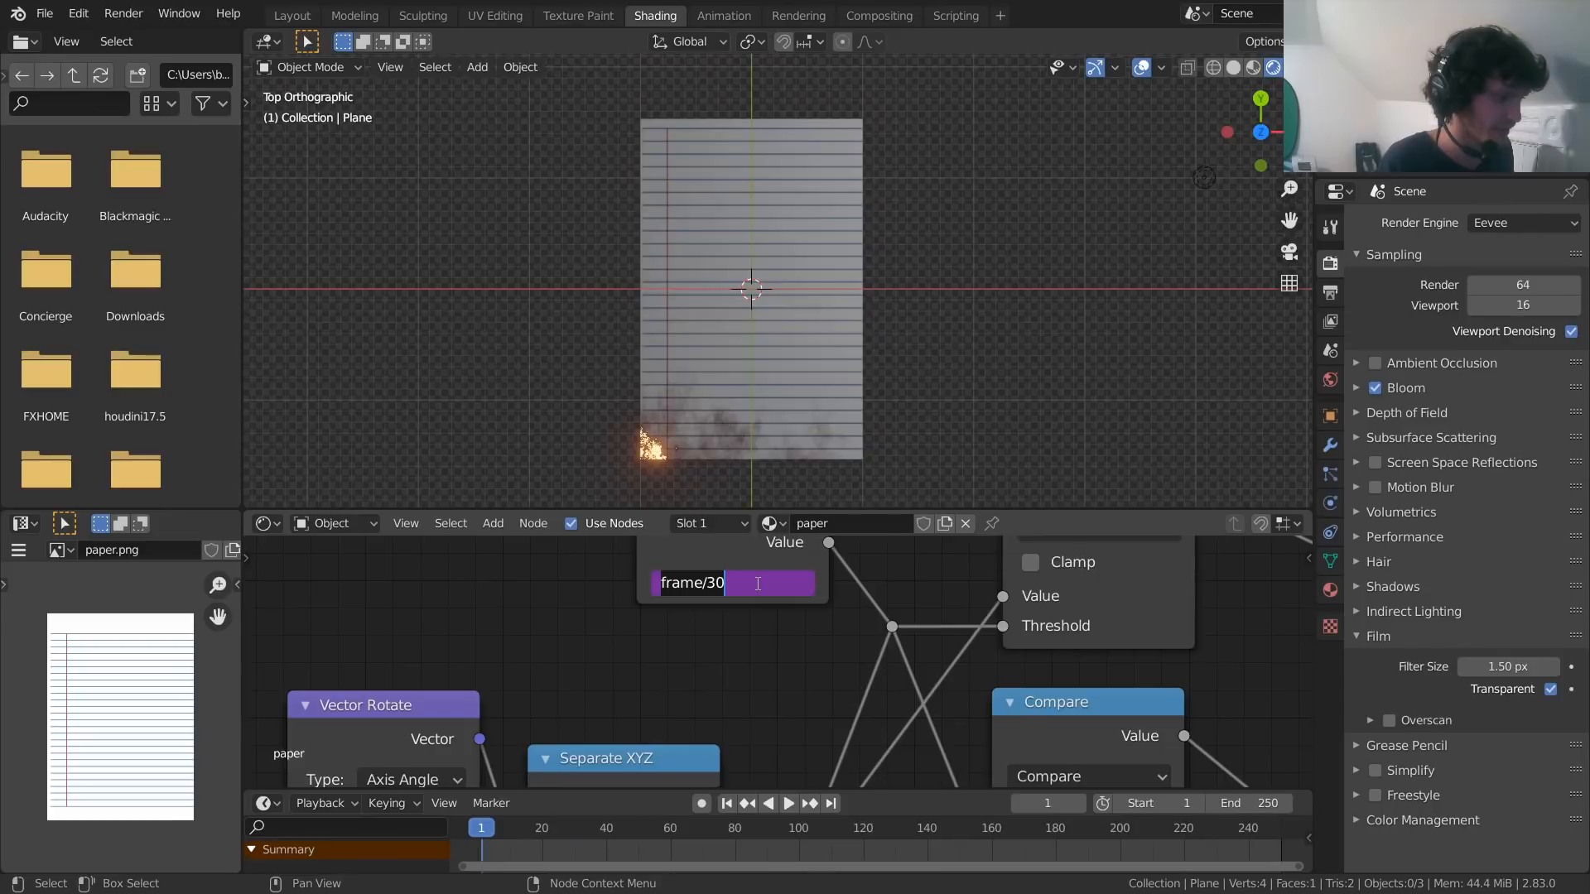
key(Right)
key(ctrl+a)
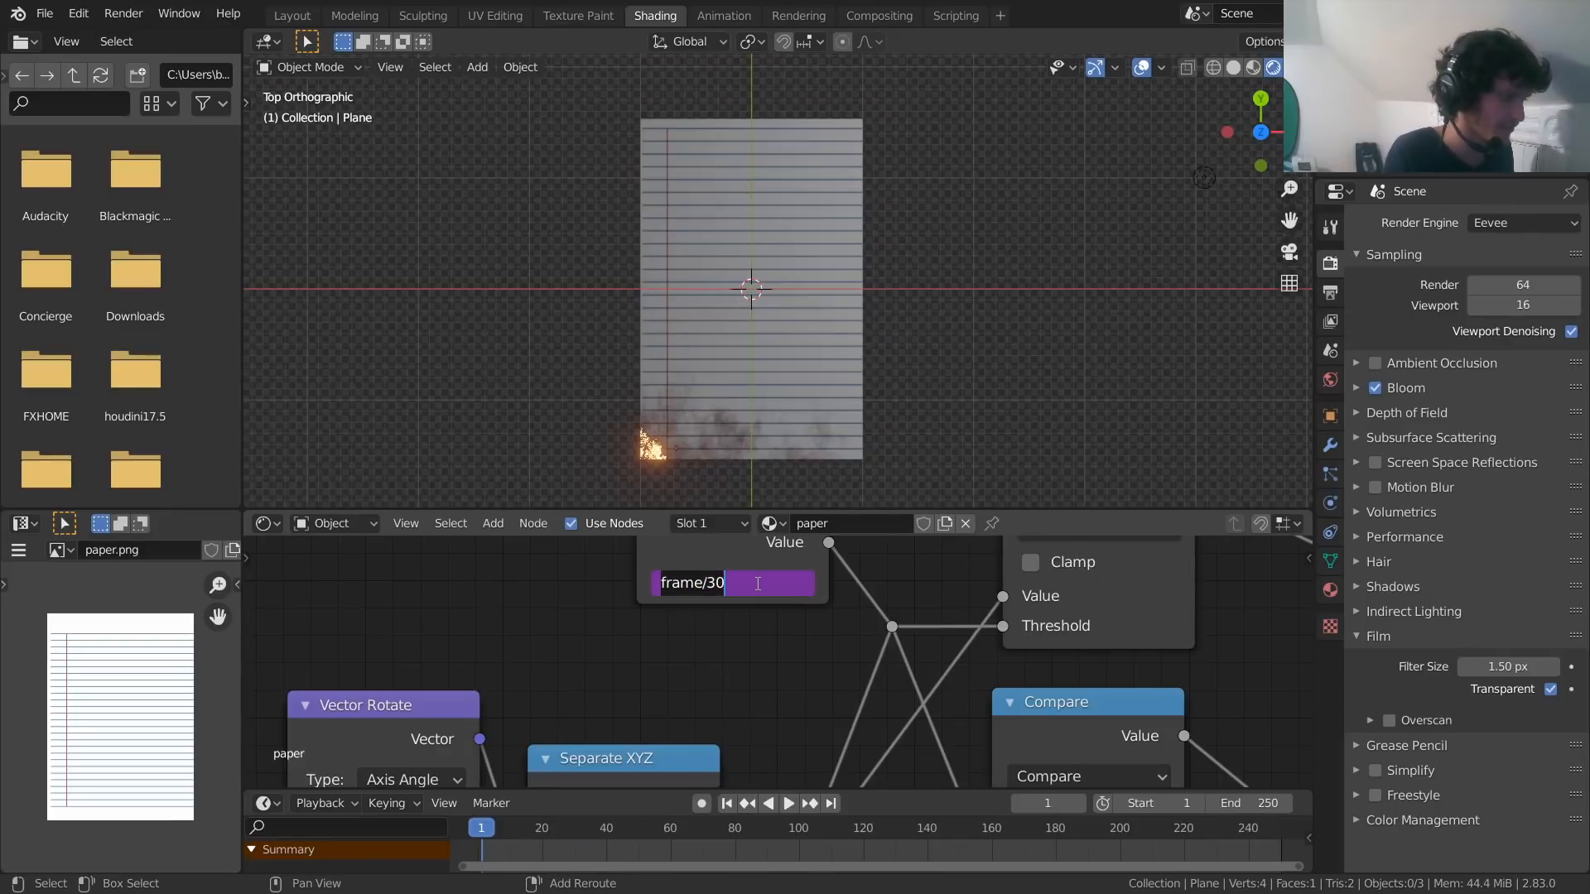
text(#)
key(Return)
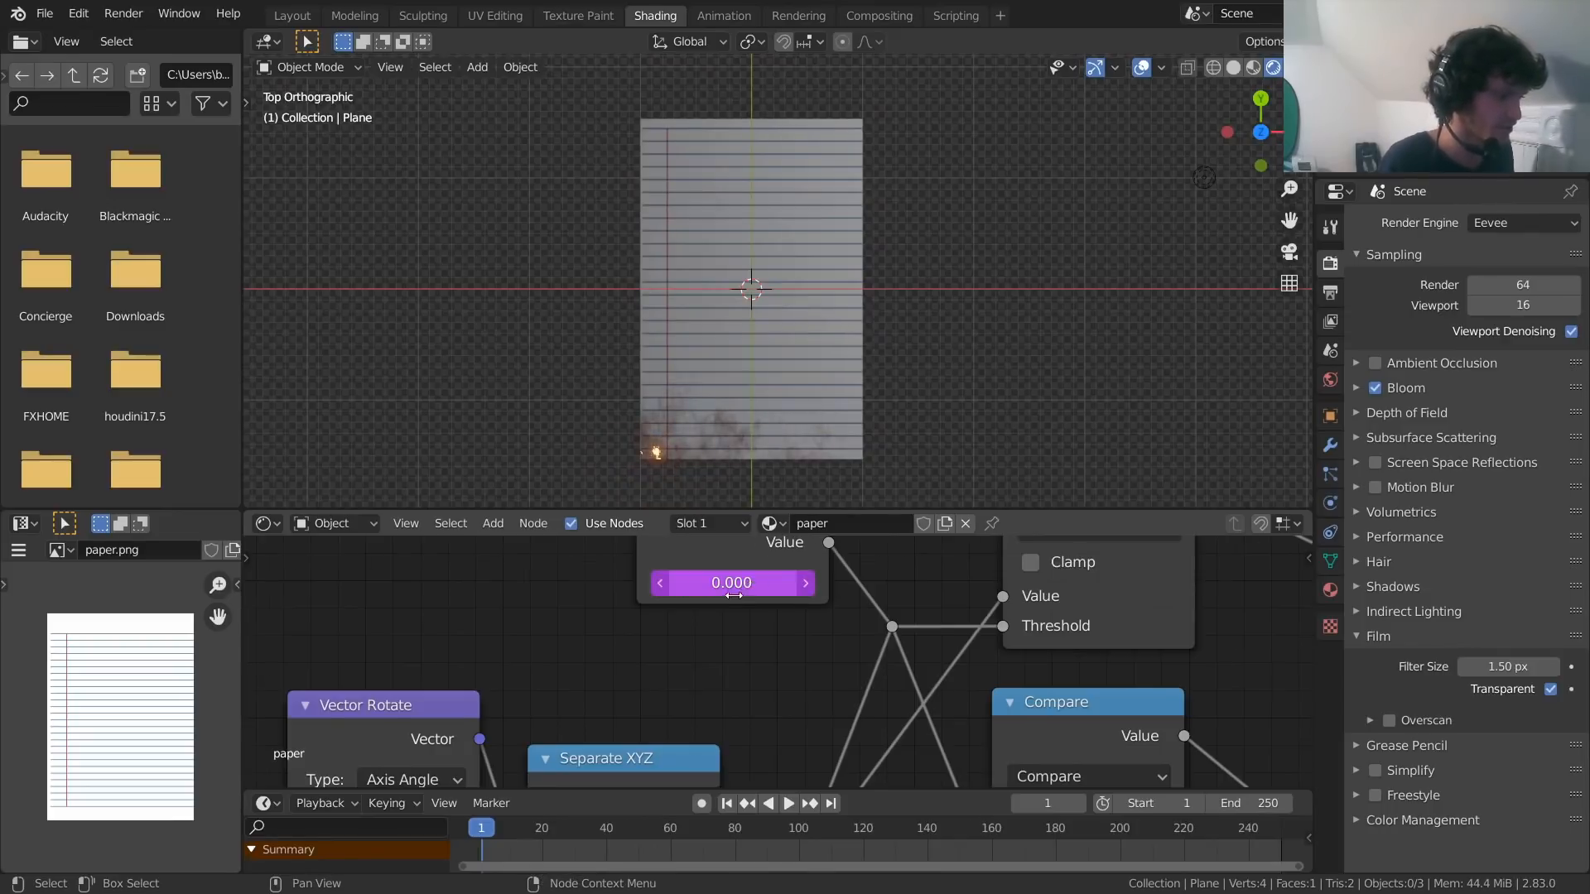
Move the burn Value node away from the other nodes and insert a duplicate of the Greater Than node into its output link
scroll(734, 594, down, 5)
middle_drag(707, 594, 805, 613)
drag(804, 613, 496, 594)
middle_drag(643, 574, 641, 590)
scroll(641, 590, down, 1)
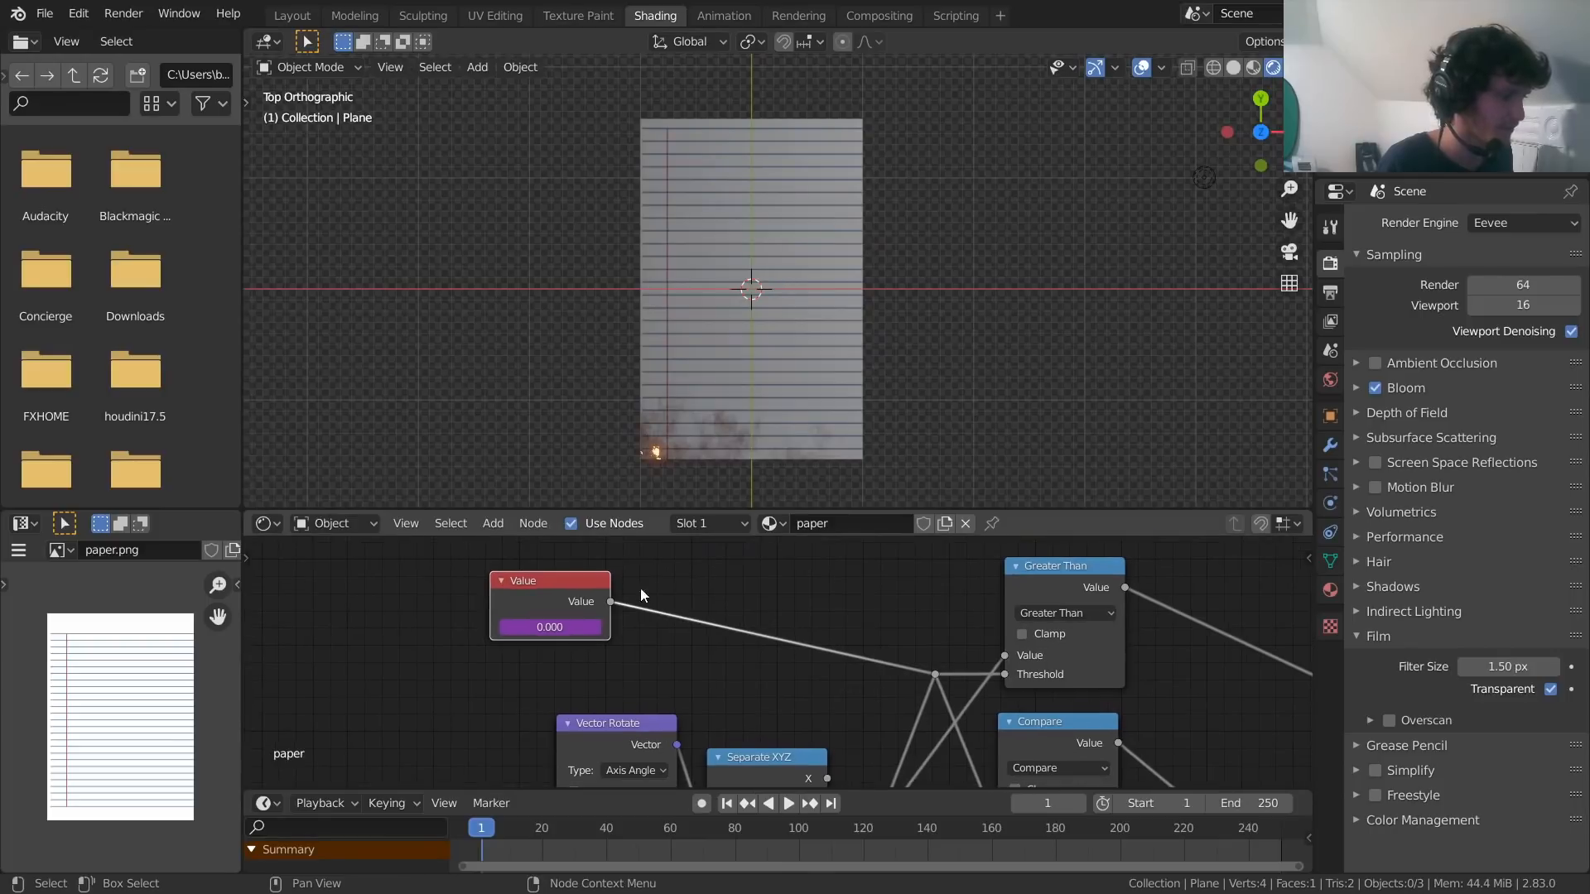
click(1043, 570)
key(shift+d)
click(718, 573)
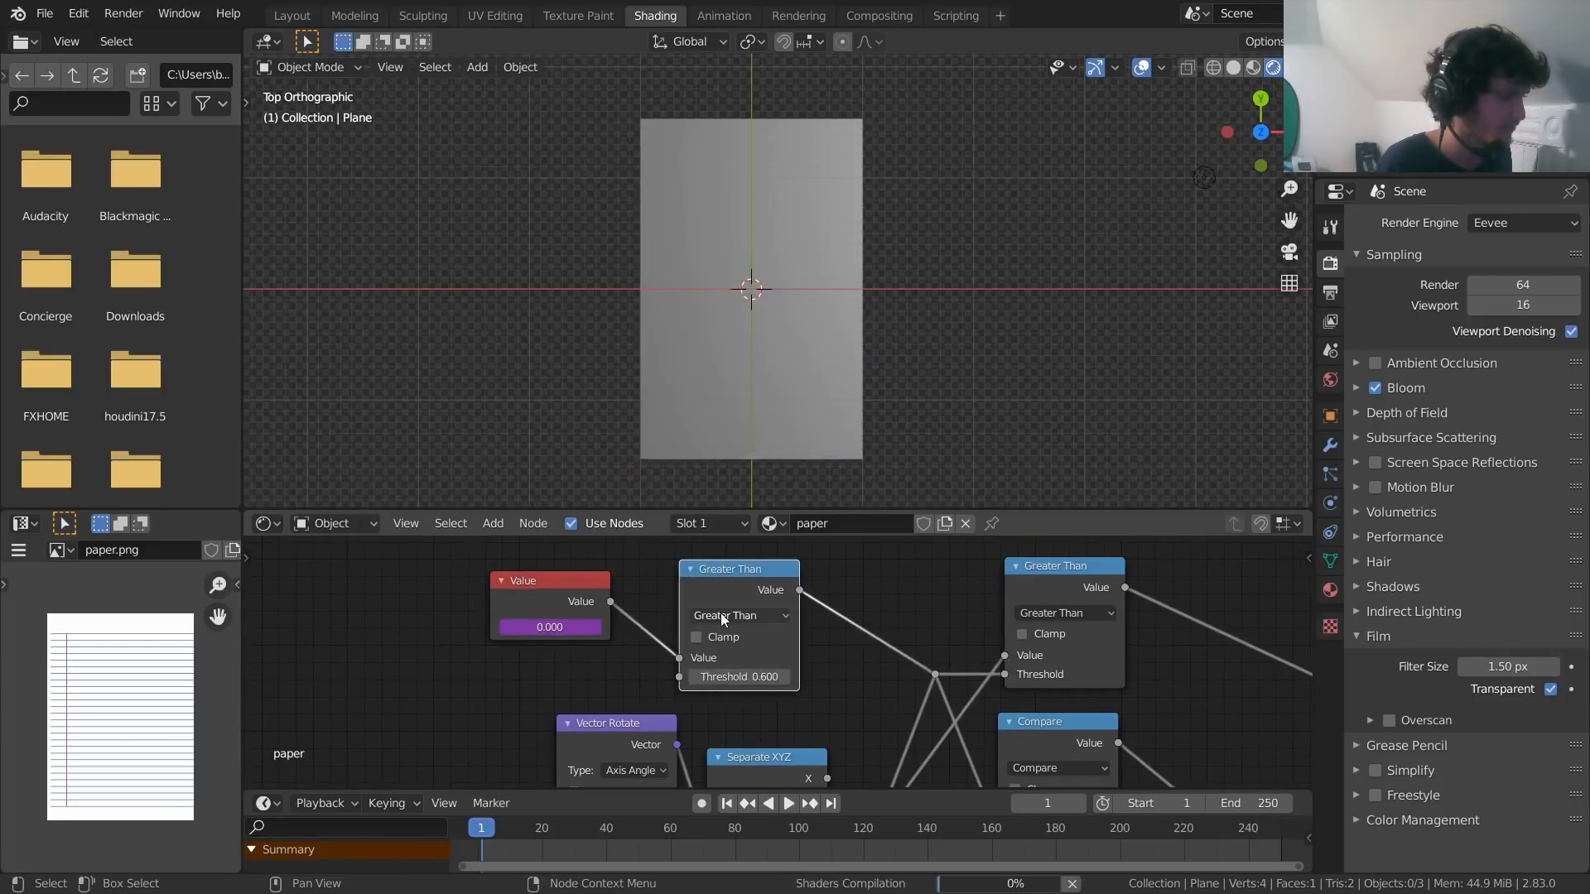
Set the inserted math node to Divide with a divisor of 60 and play the animation to test it
click(721, 614)
text(d)
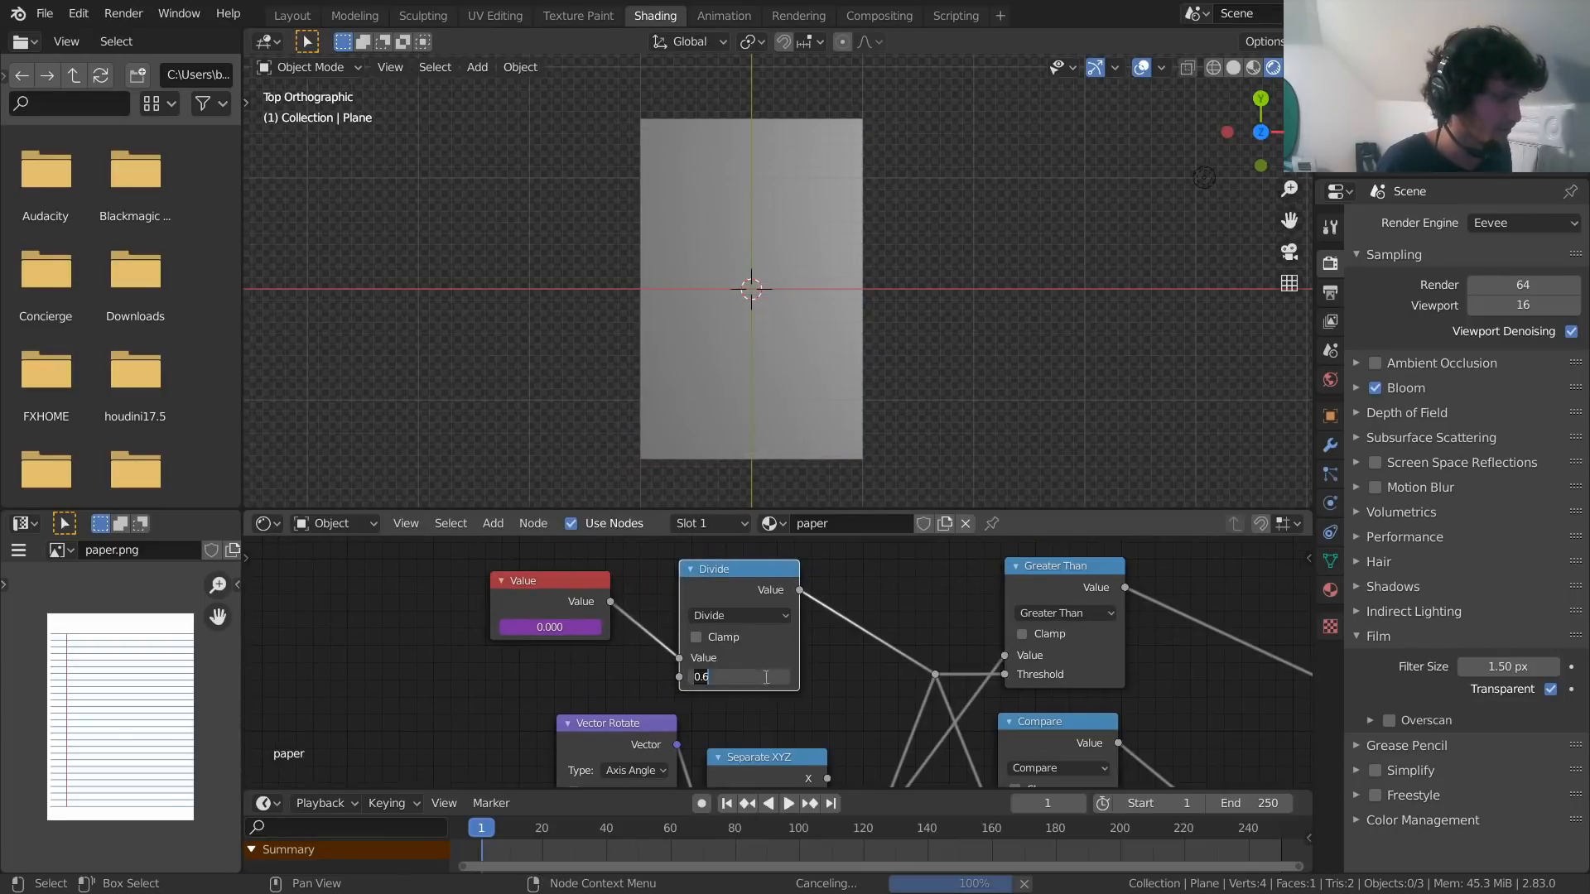
text(60)
key(Return)
key(space)
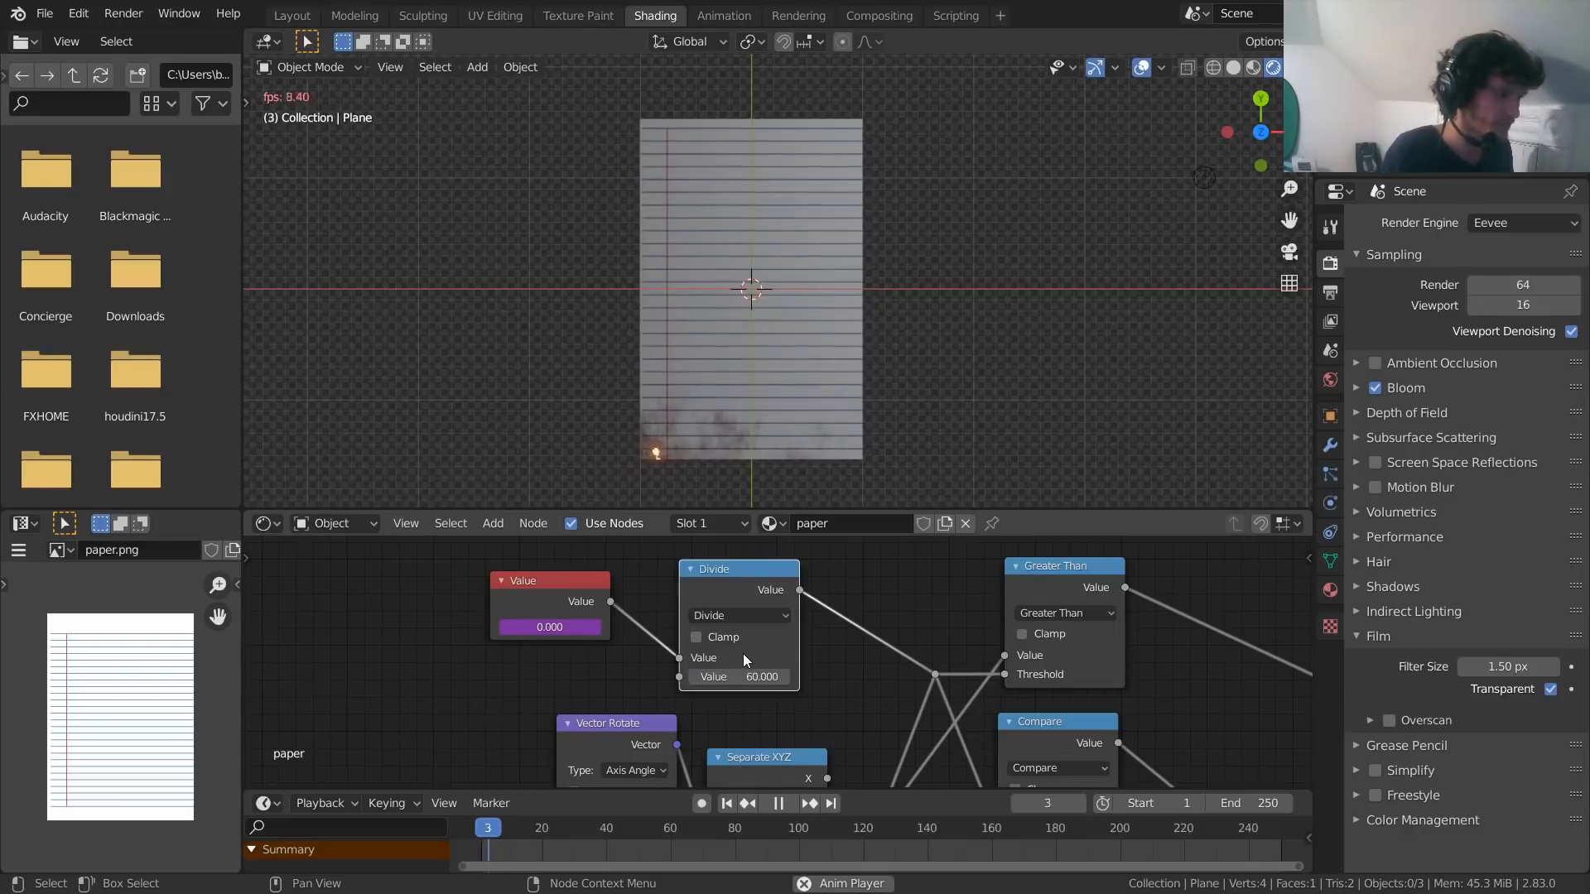
key(space)
Delete the driver on the burn Value, add a new one with the expression #frame, and return to the first frame
right_click(554, 627)
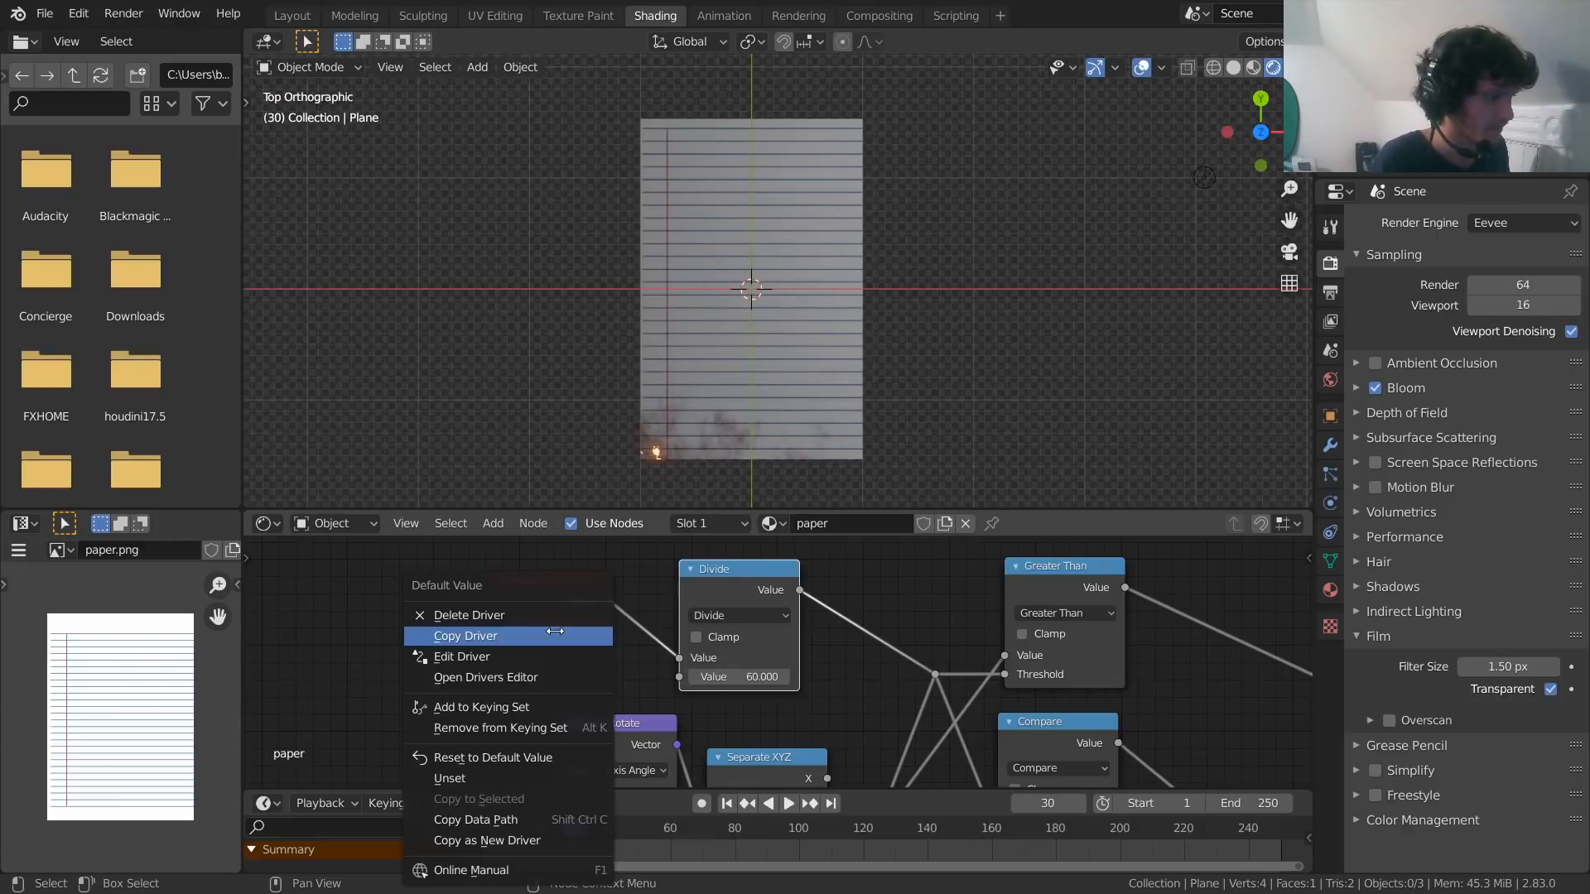
click(557, 612)
click(559, 631)
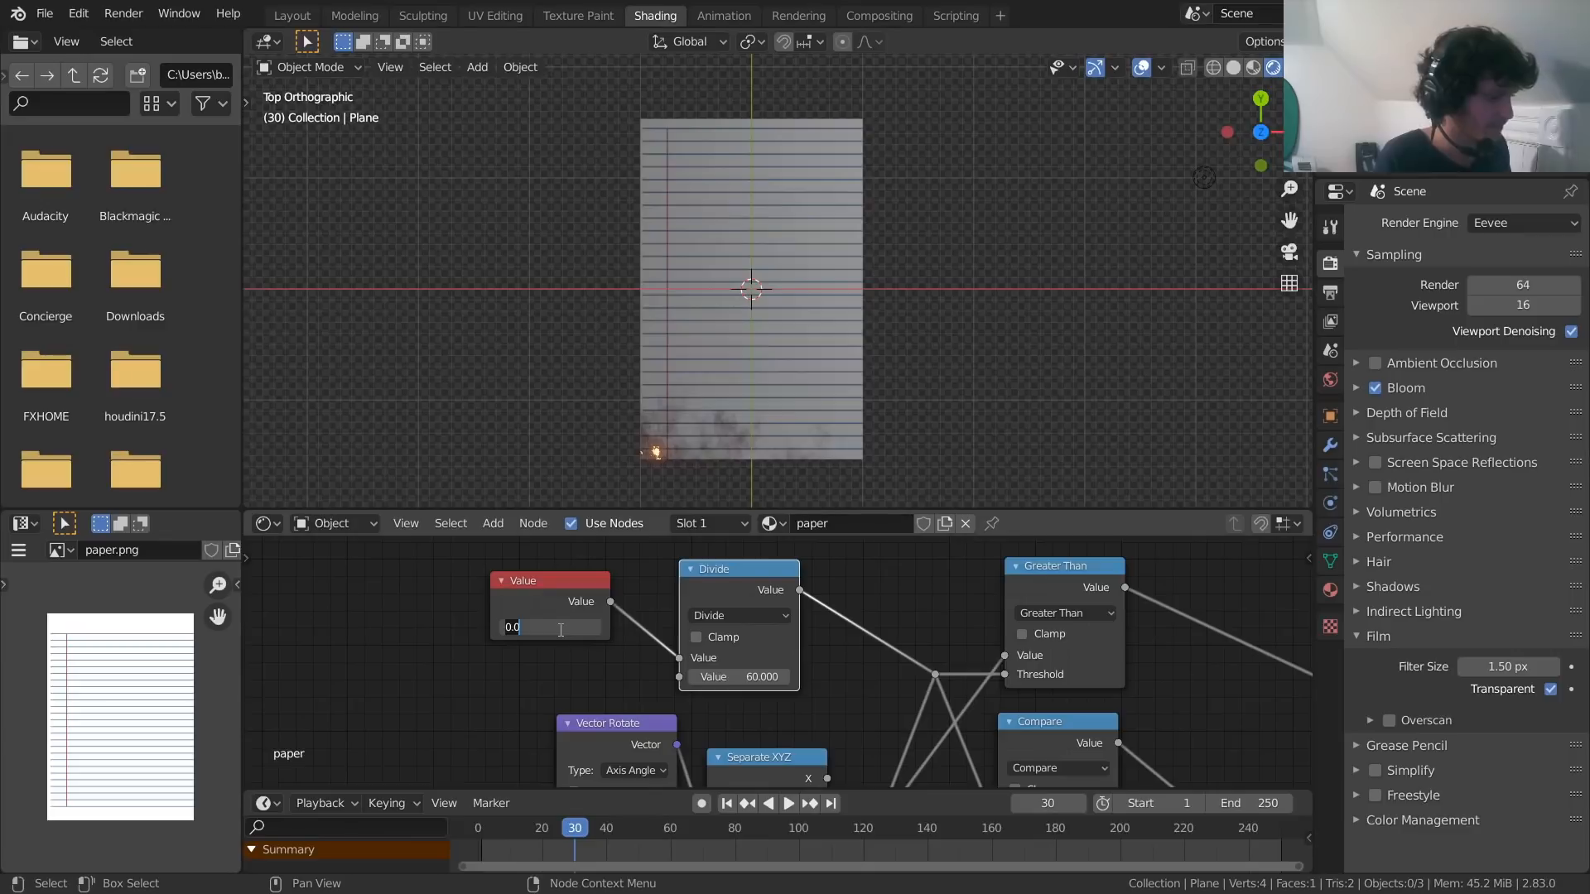
text(#frame)
key(Return)
key(shift+Left)
Raise the Divide node's divisor to 101.8 while playing the animation to slow the burn
key(space)
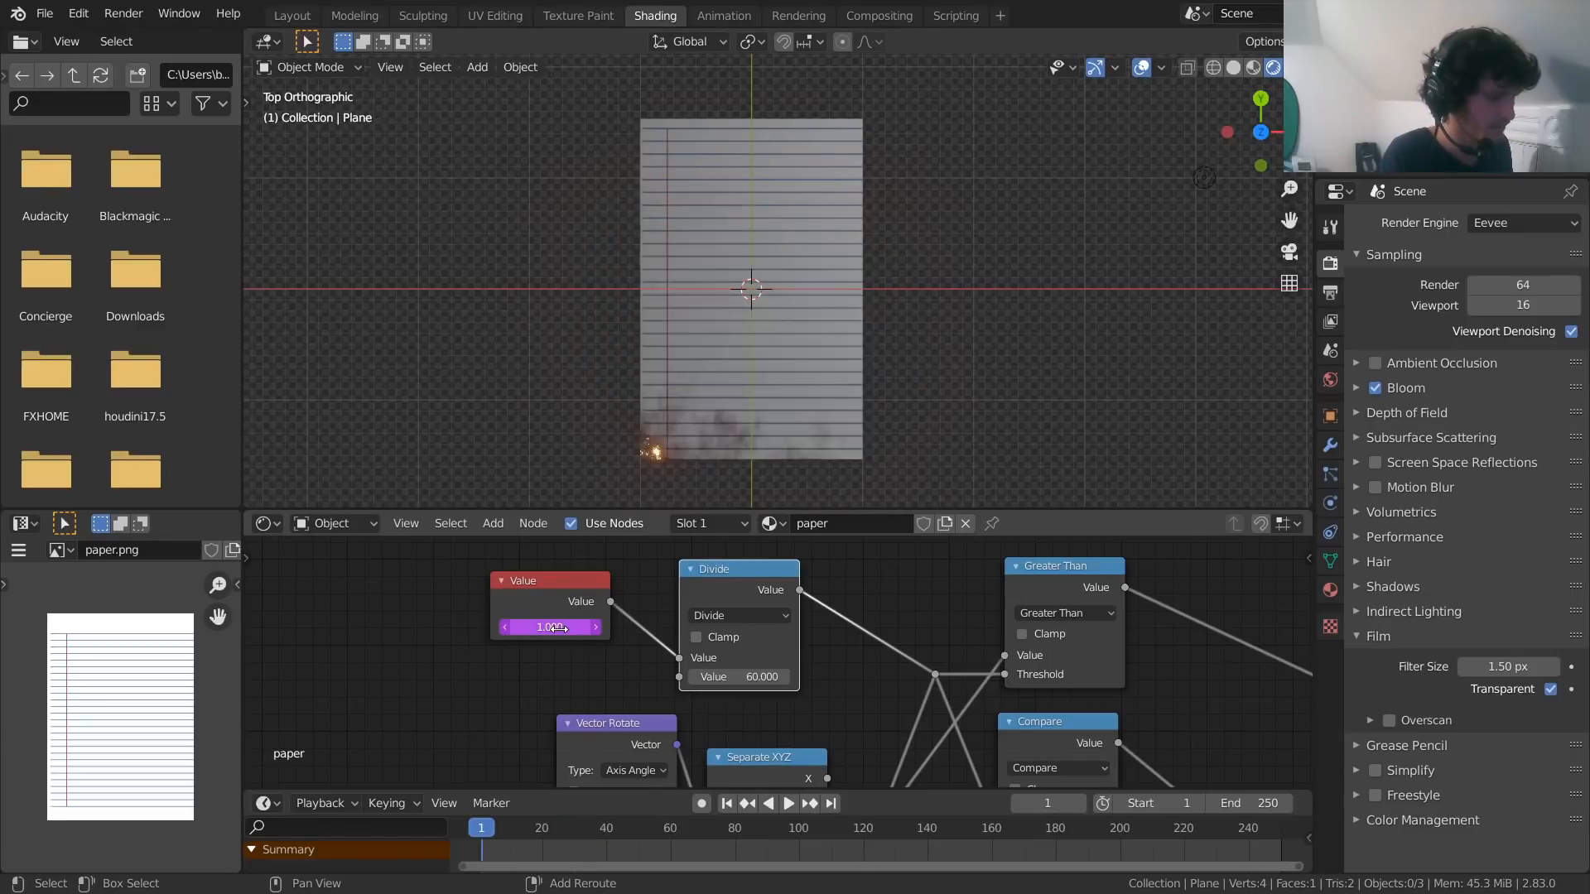
drag(737, 677, 1083, 677)
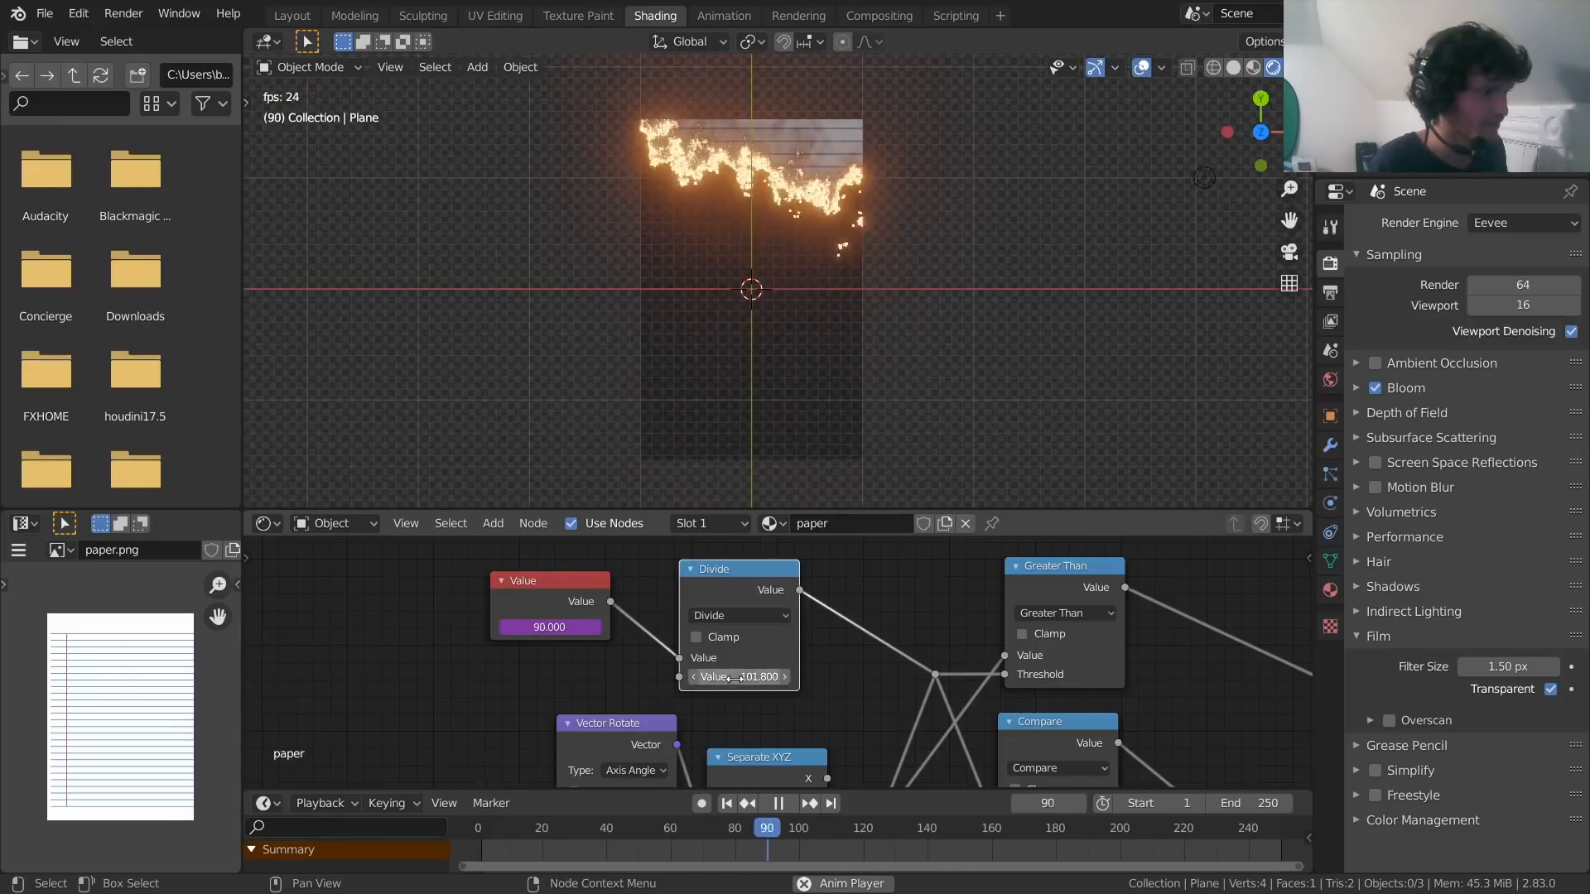
key(space)
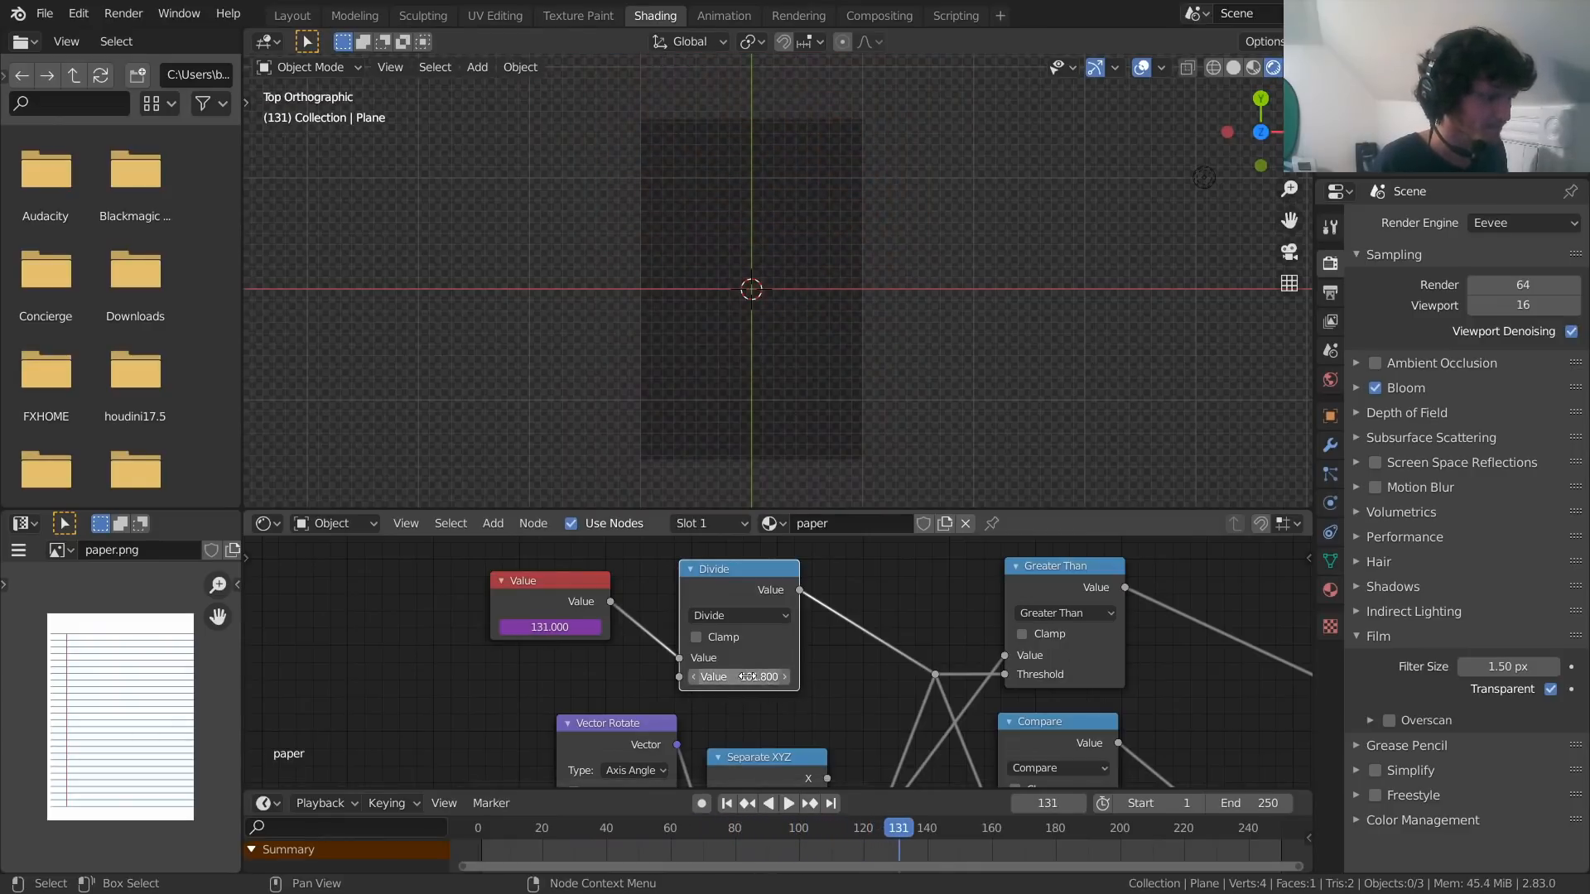
Set the Divide node's divisor to 30 and play the burn animation from the first frame to check its speed
click(747, 676)
text(50)
key(Return)
key(space)
scroll(747, 677, up, 1)
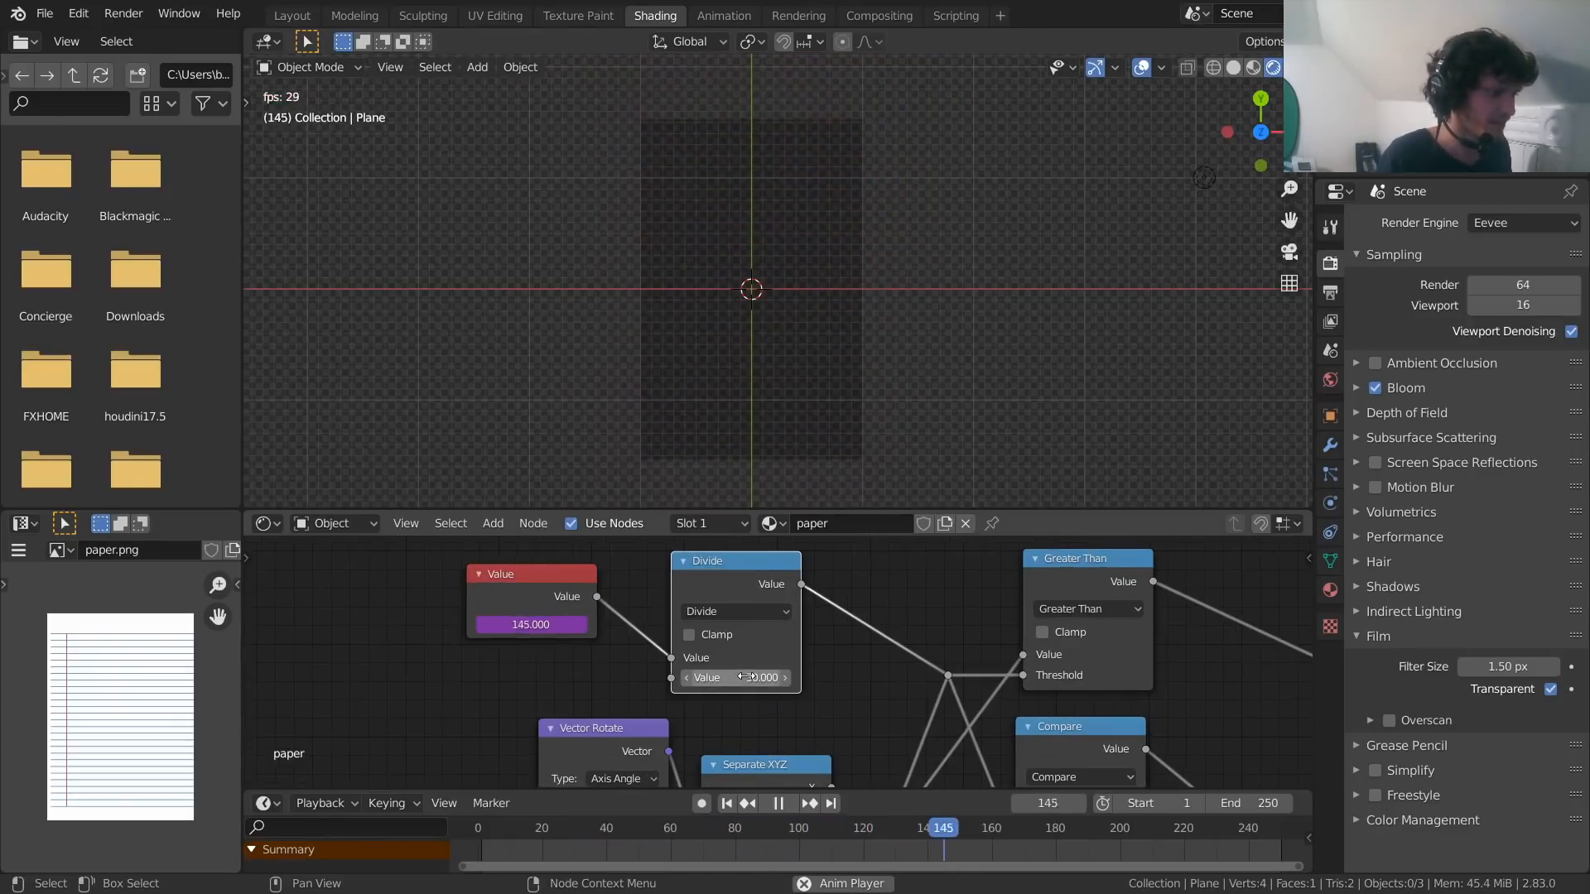
key(shift+Left)
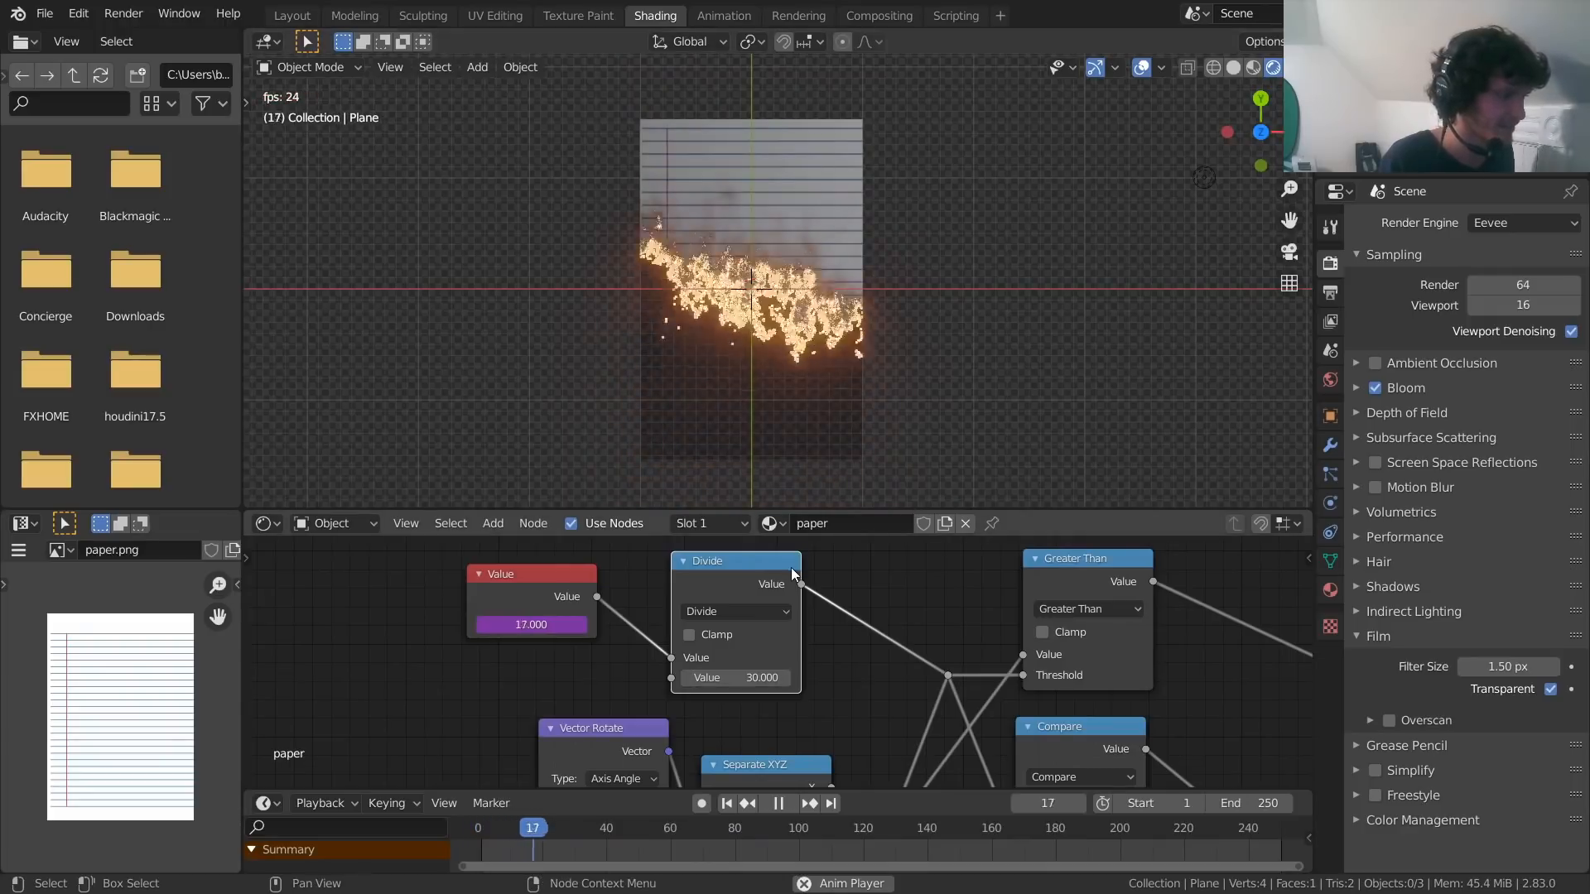
middle_drag(815, 386, 714, 281)
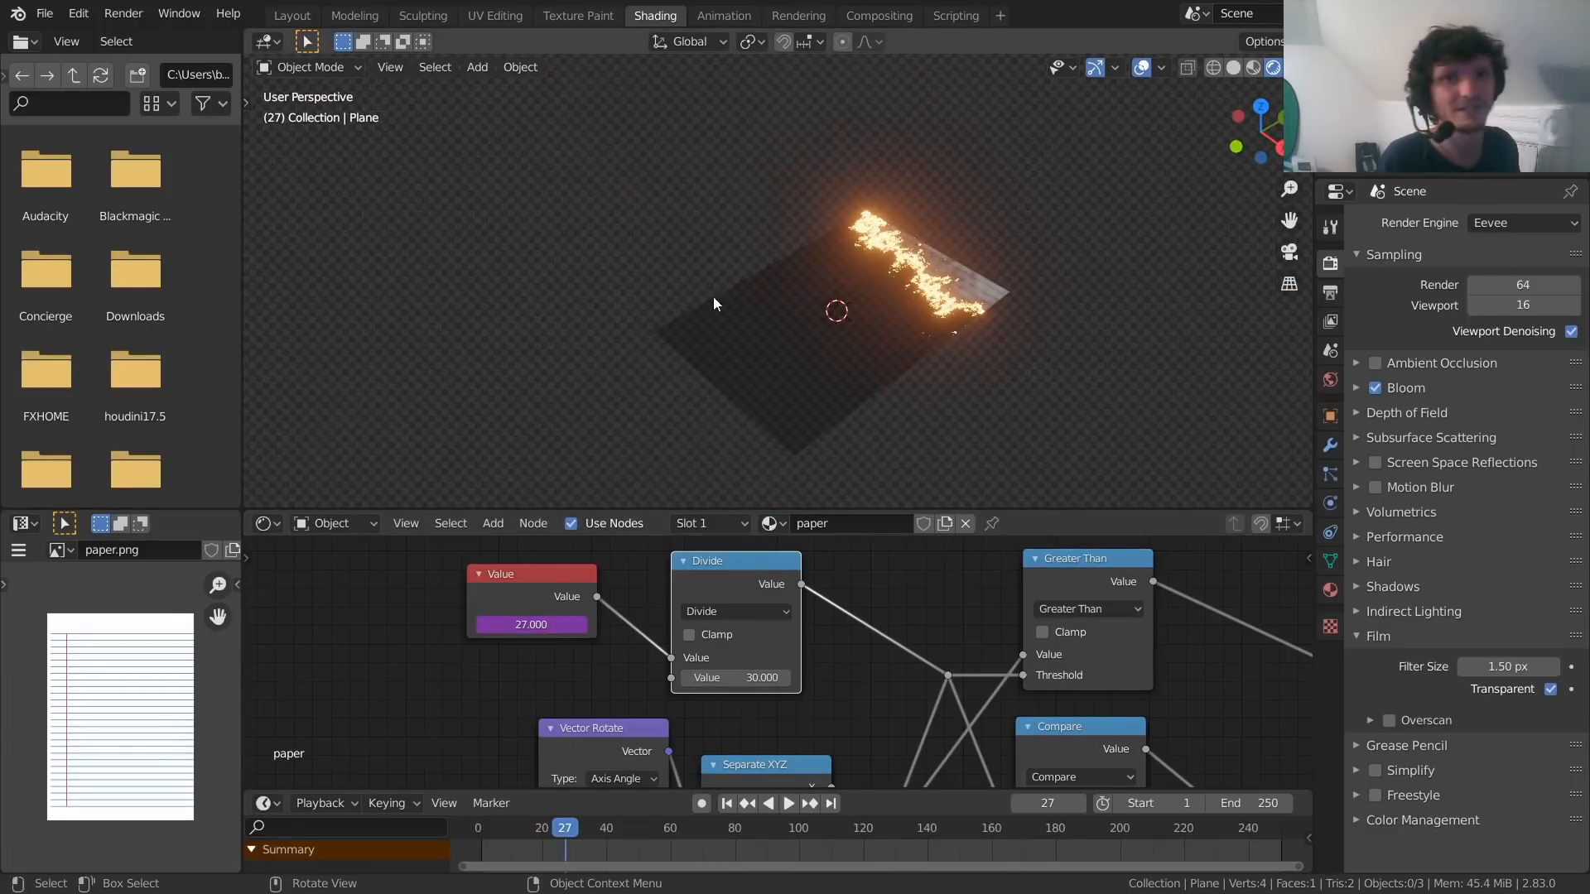
scroll(734, 675, down, 2)
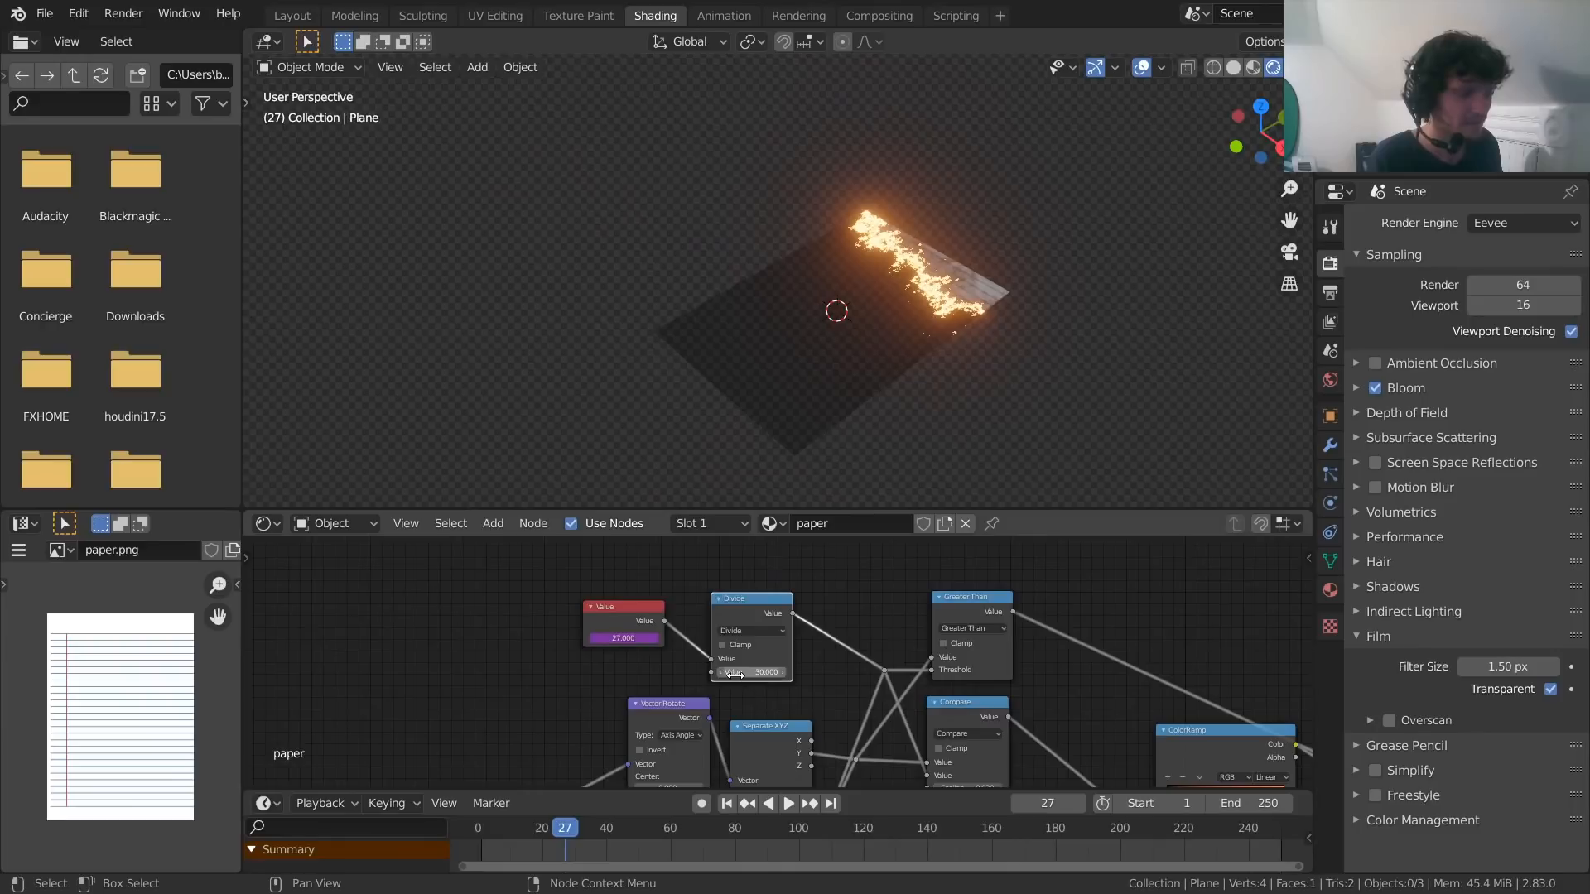